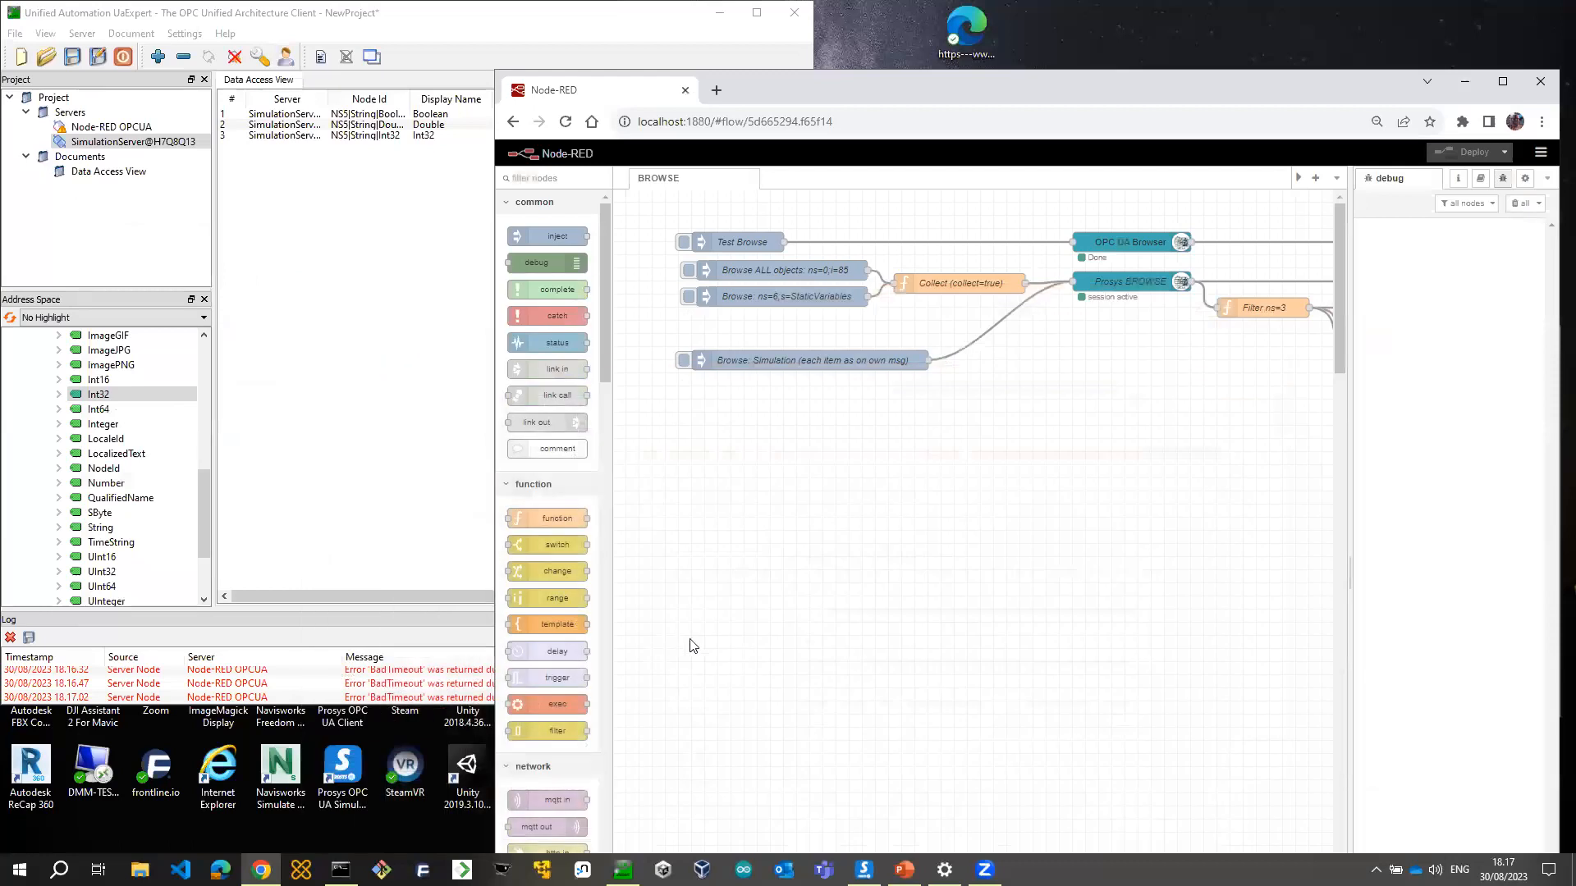
# Reposition and resize the Node-RED browser window so the console stays partly visible beside it
pyautogui.hotkey('alt', 'Tab')
pyautogui.hotkey('alt', 'Tab')
pyautogui.hotkey('alt', 'Tab')
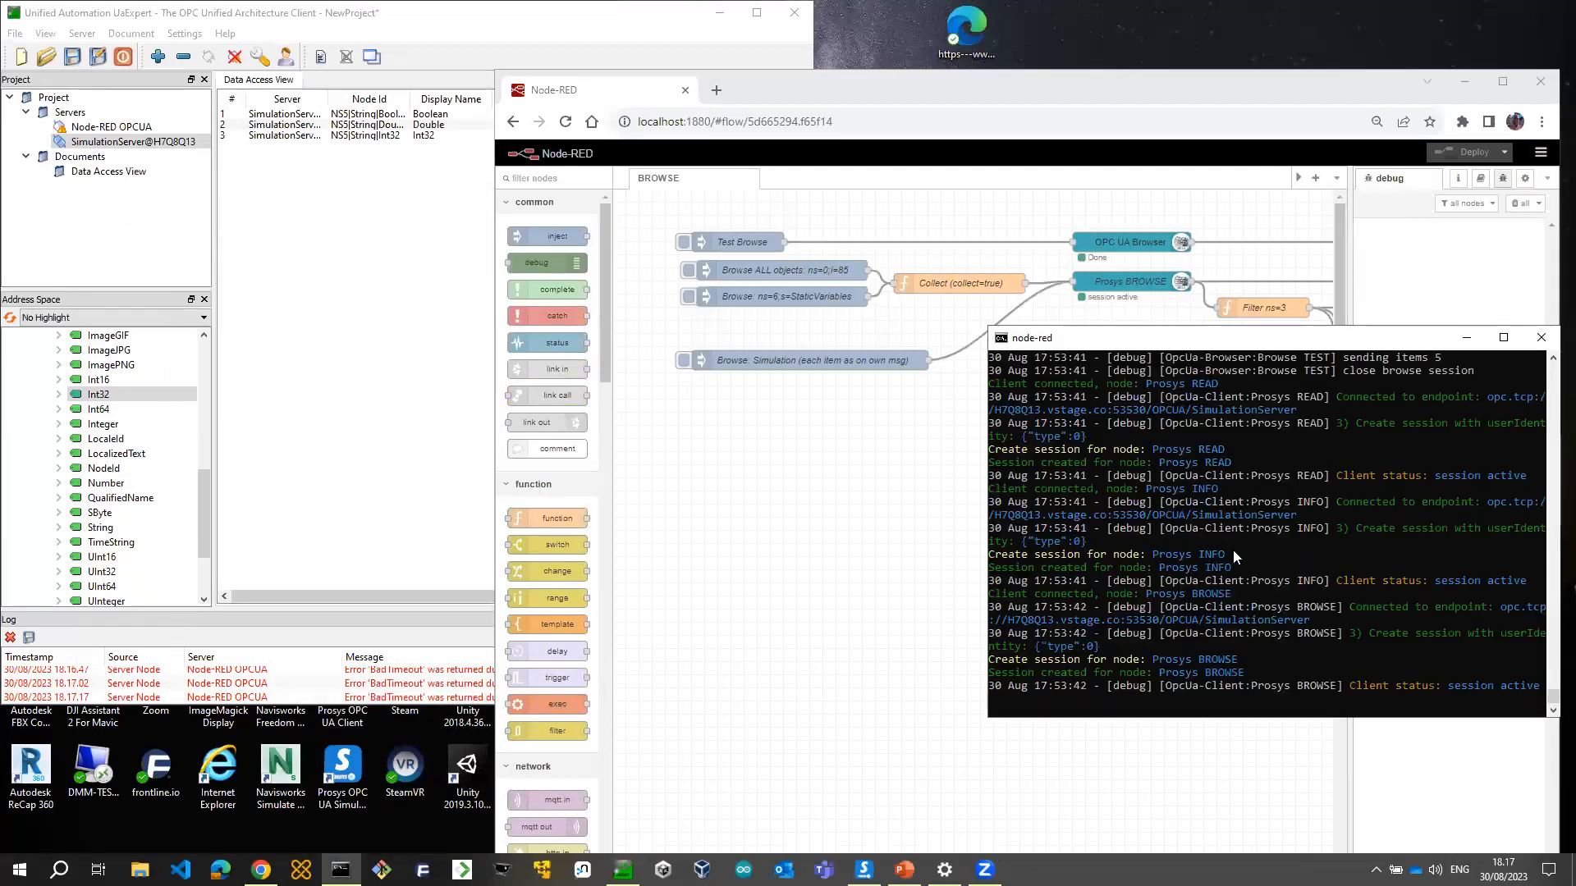
pyautogui.click(847, 567)
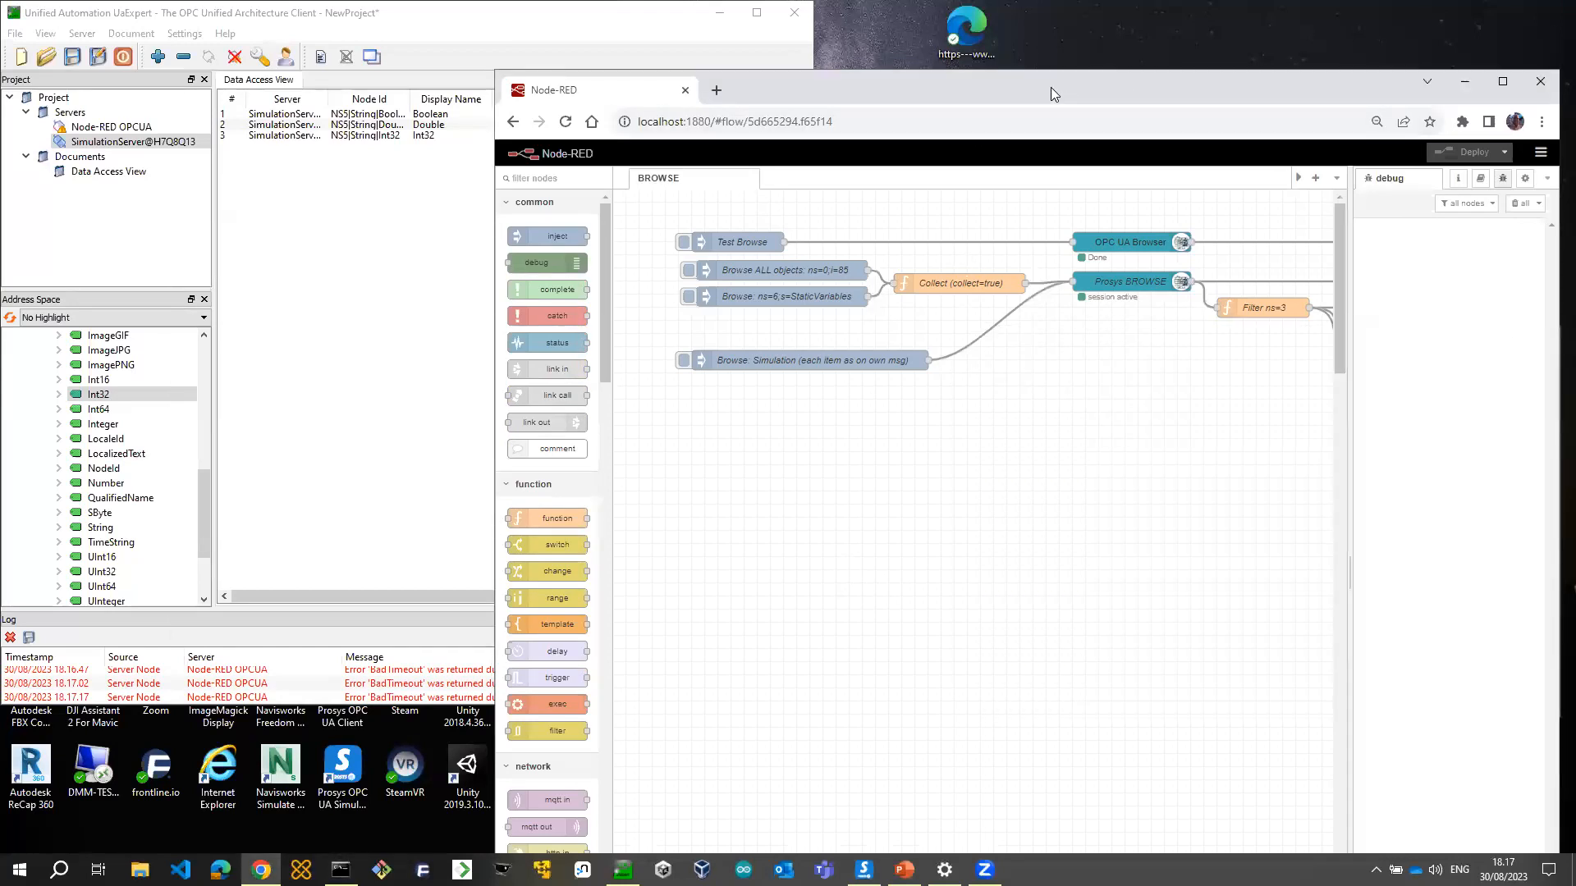
pyautogui.moveTo(1050, 87); pyautogui.dragTo(832, 72)
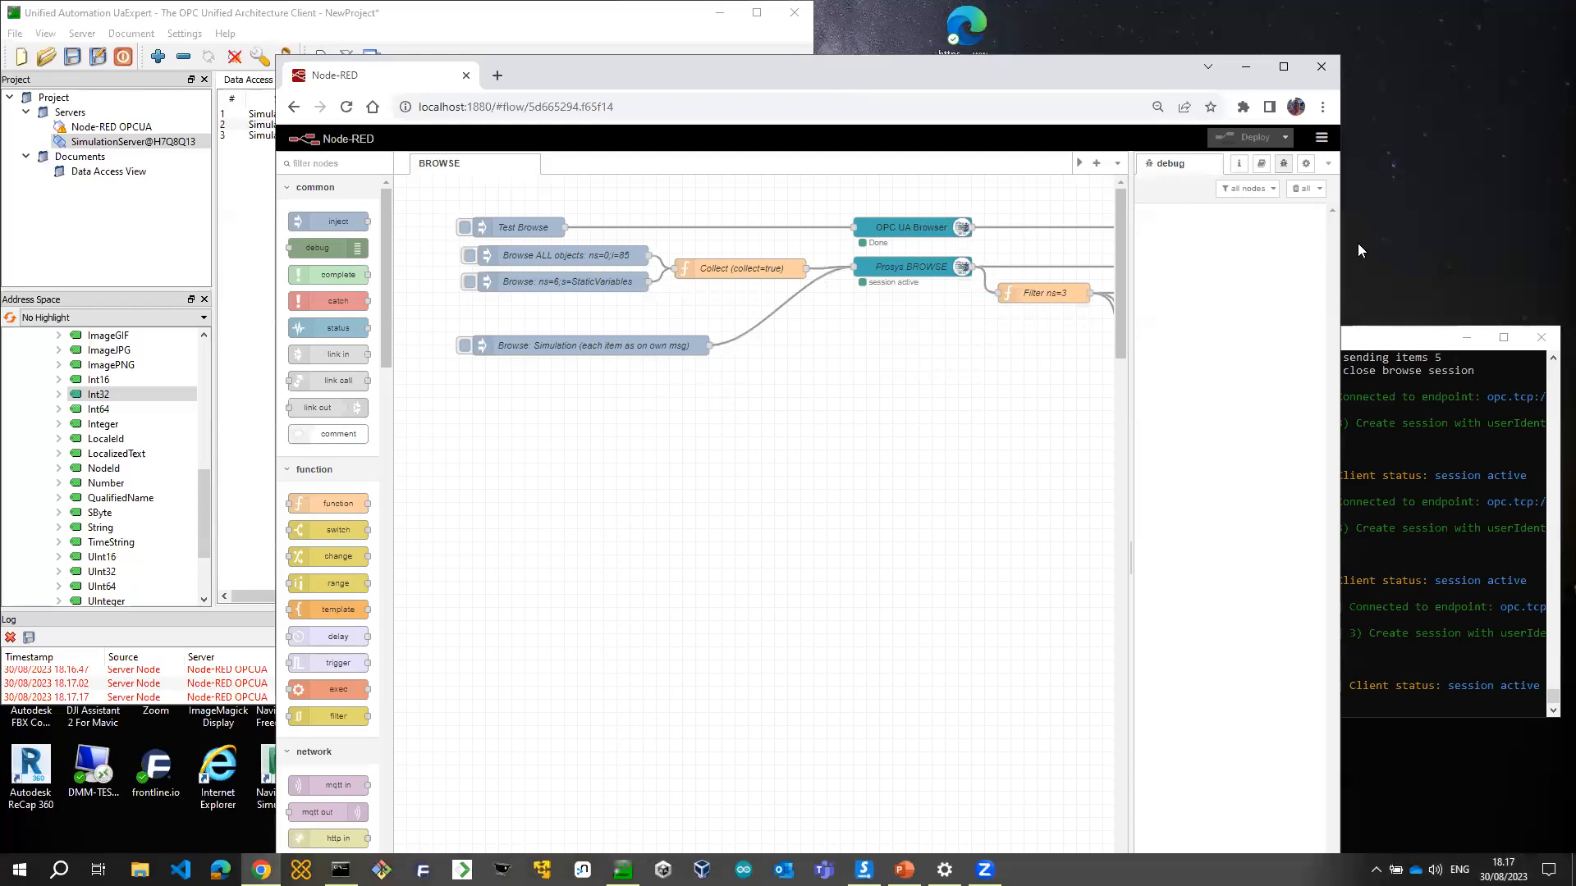
pyautogui.moveTo(1342, 251); pyautogui.dragTo(1396, 251)
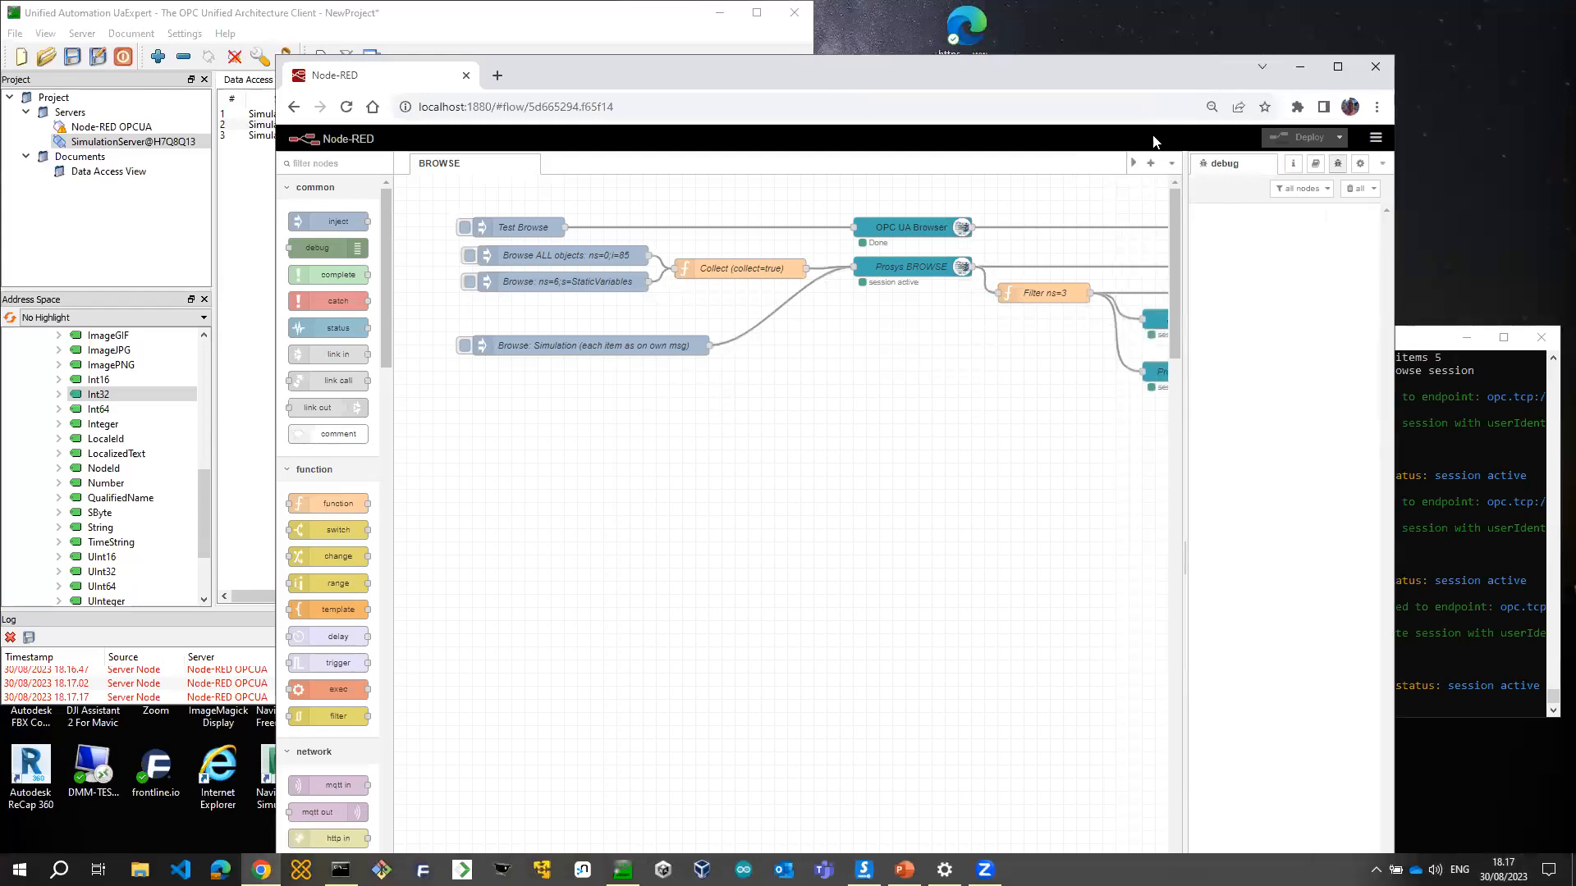
pyautogui.moveTo(1100, 72); pyautogui.dragTo(1047, 71)
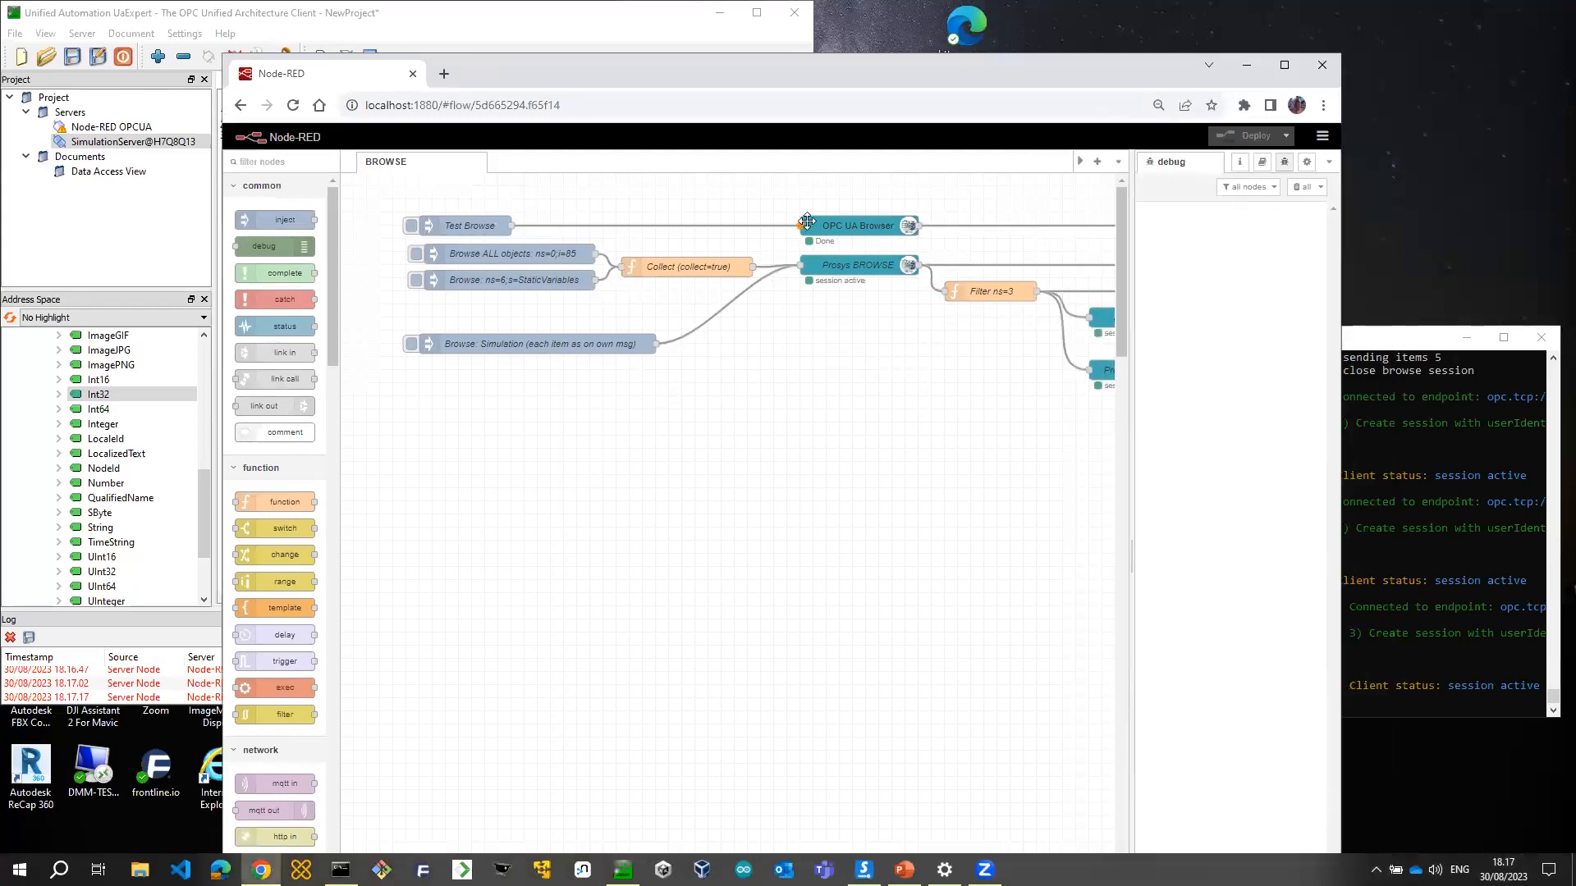
# Review the OPC UA Browser node's settings, run the Test Browse injection and expand the returned array's item ranges
pyautogui.doubleClick(854, 227)
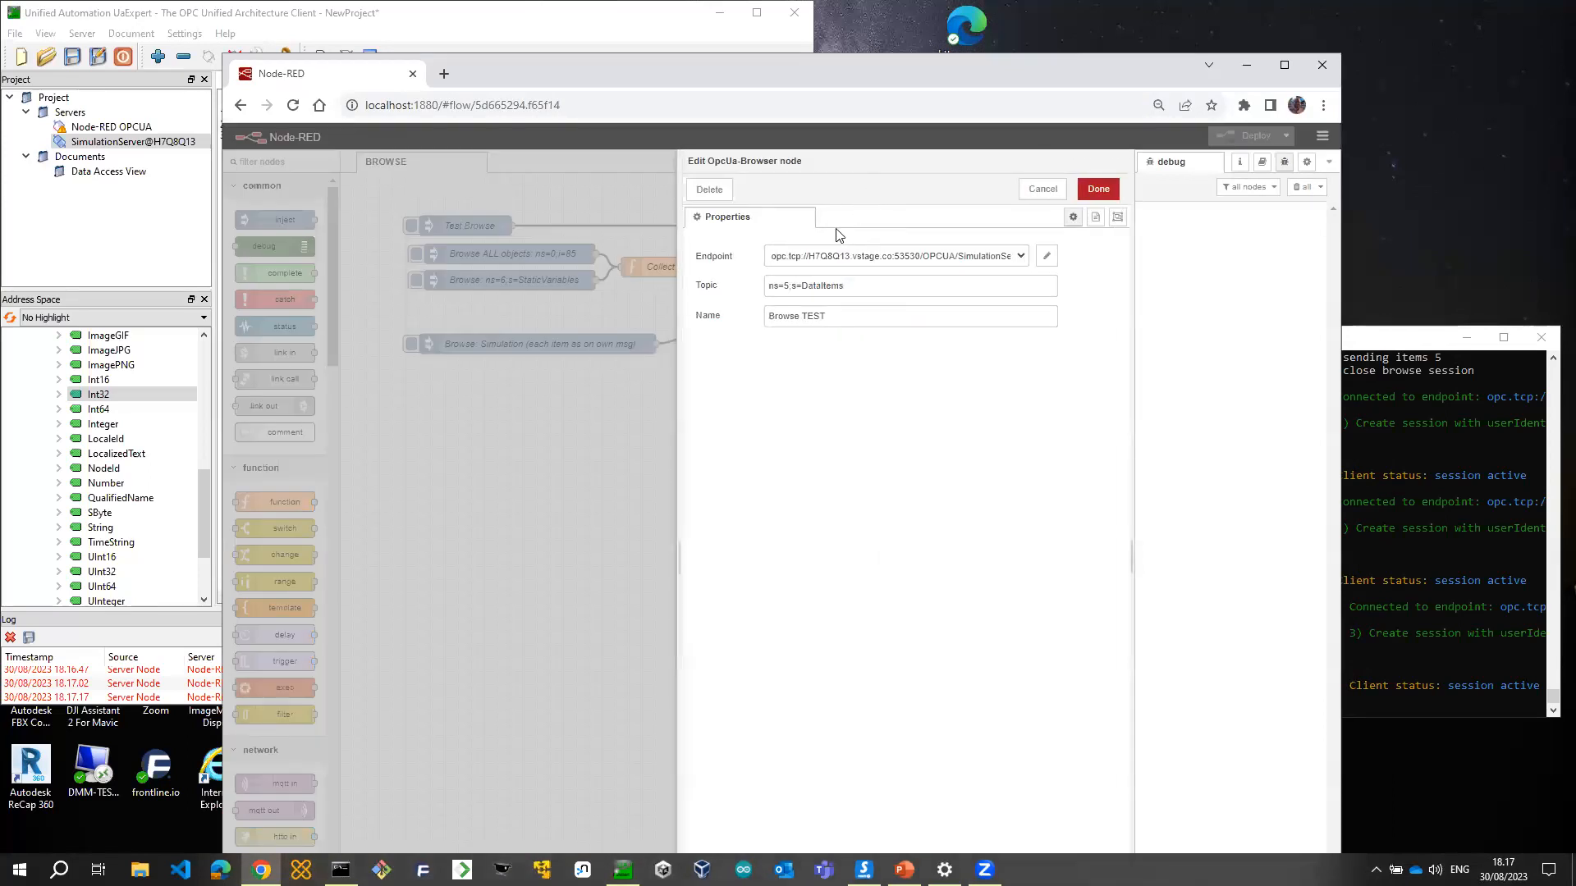
pyautogui.click(1038, 190)
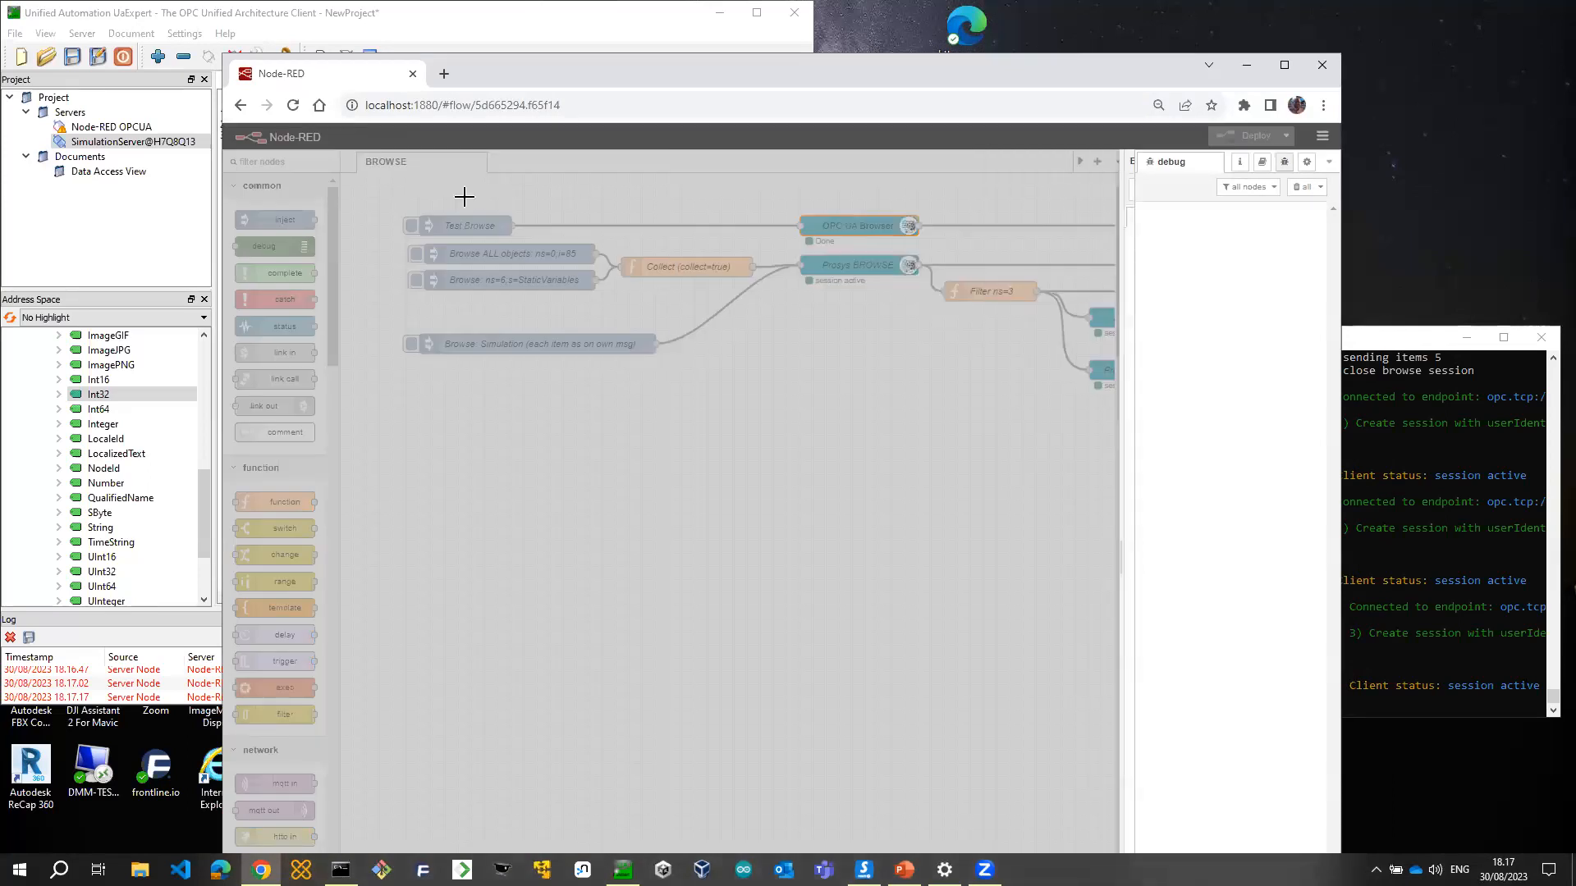
pyautogui.click(421, 229)
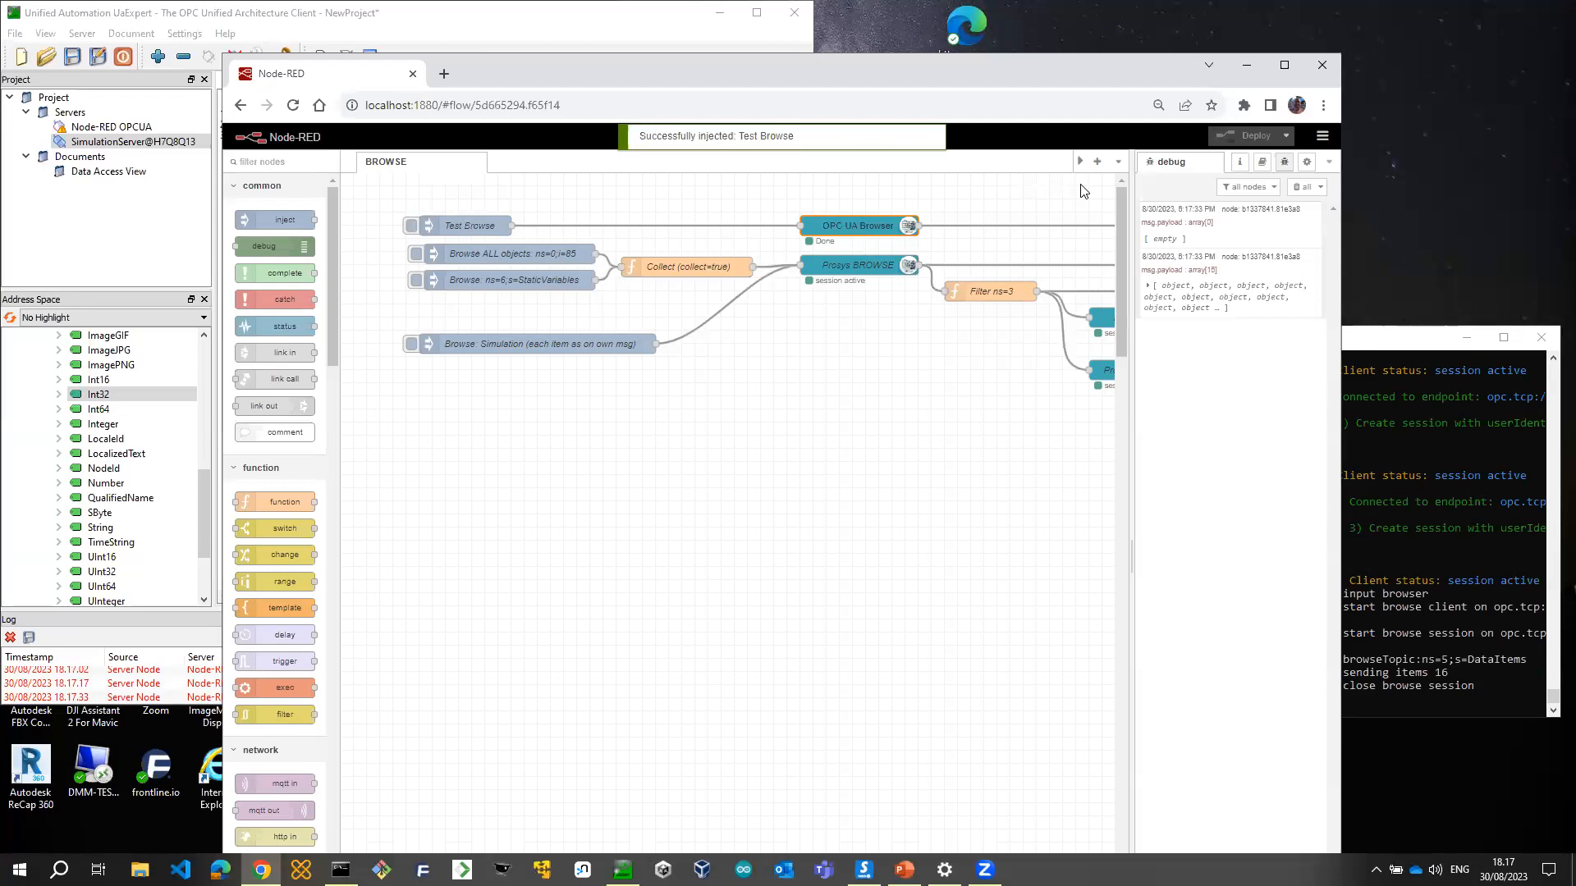
pyautogui.click(1148, 286)
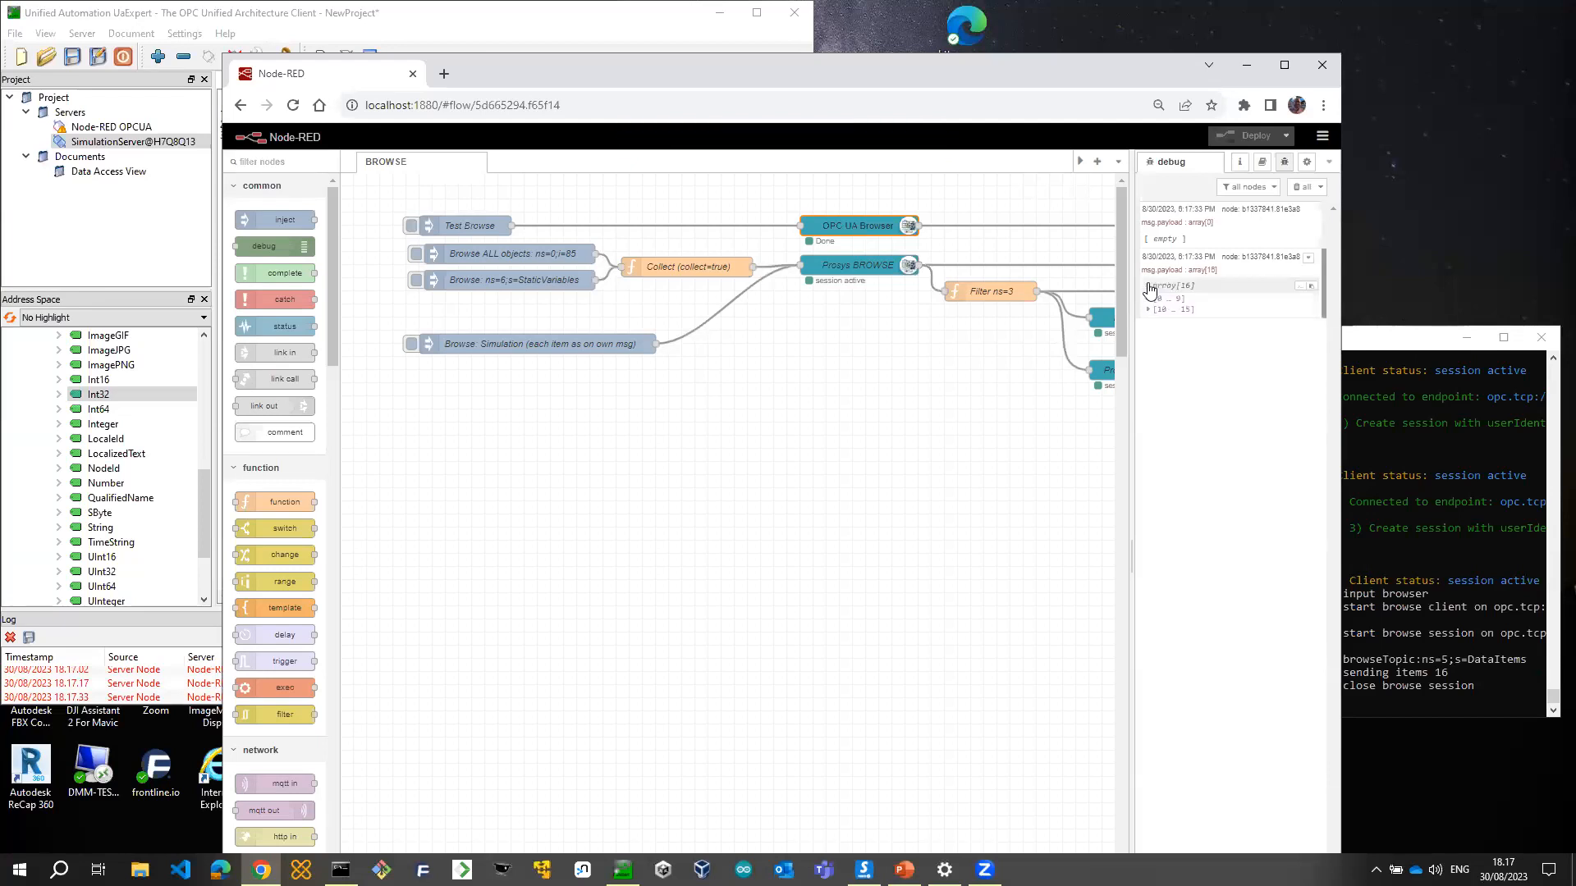
pyautogui.click(1149, 299)
pyautogui.click(1149, 459)
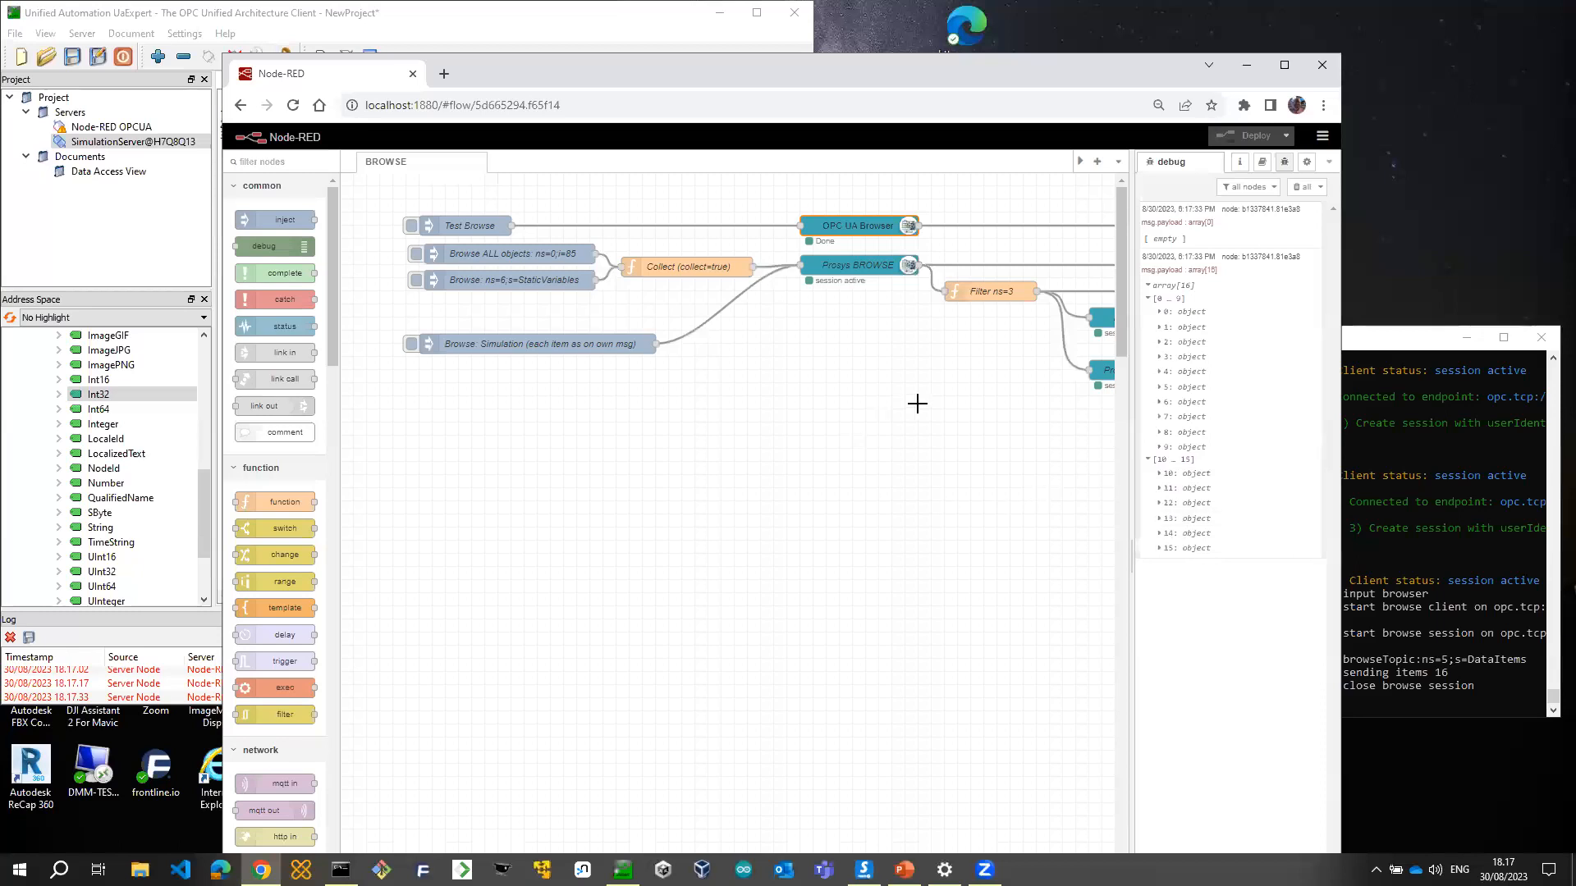
# Inspect the message code of the Collect (collect=true) function node
pyautogui.moveTo(1129, 419); pyautogui.dragTo(1221, 419)
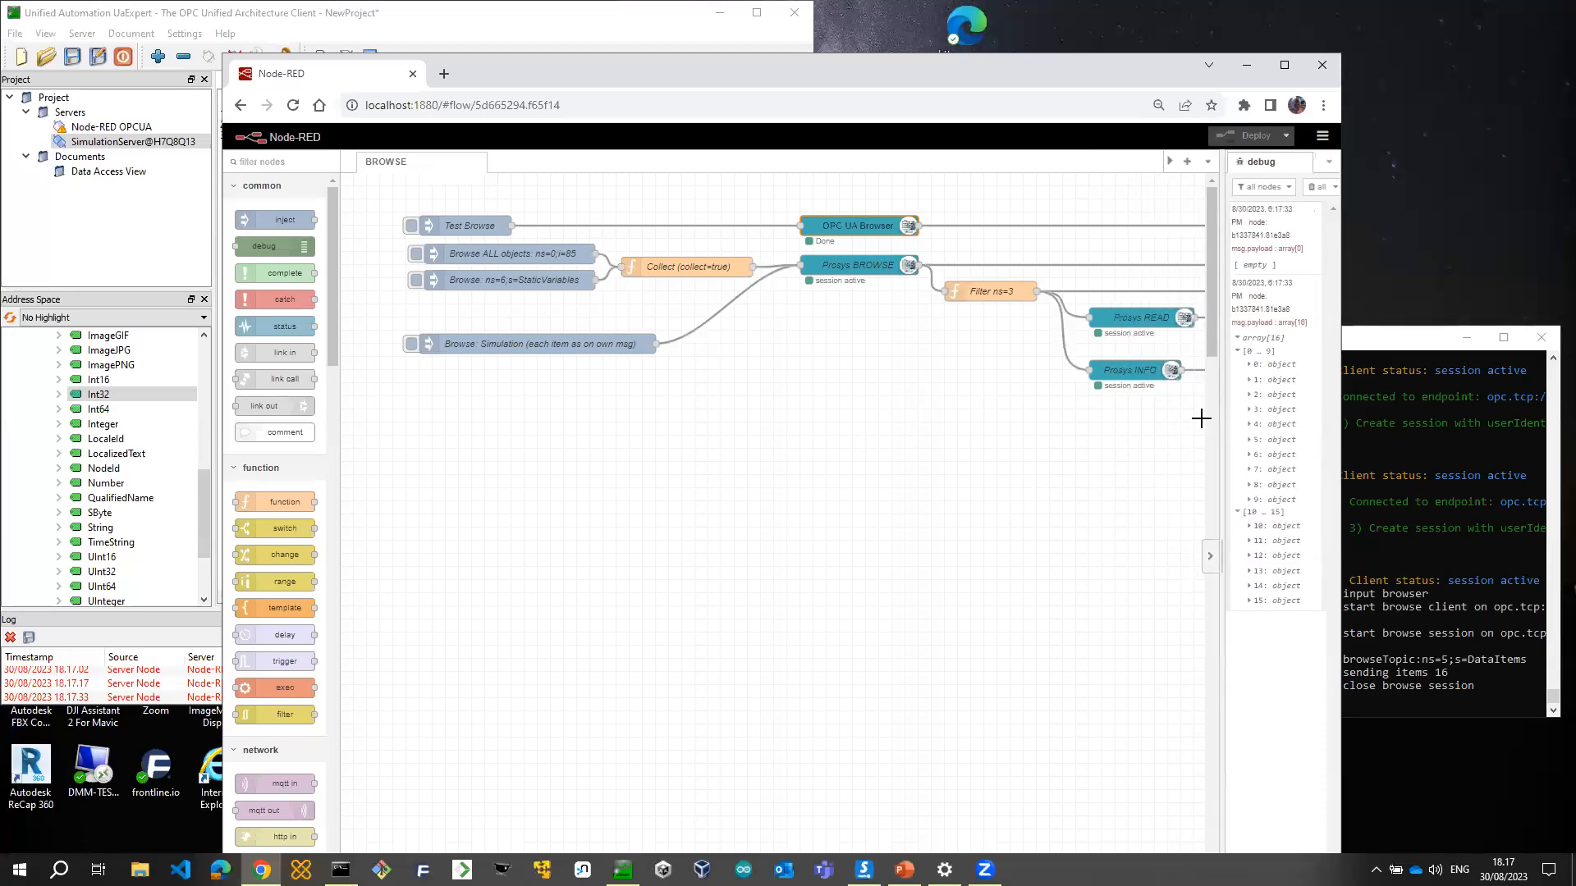
pyautogui.doubleClick(669, 268)
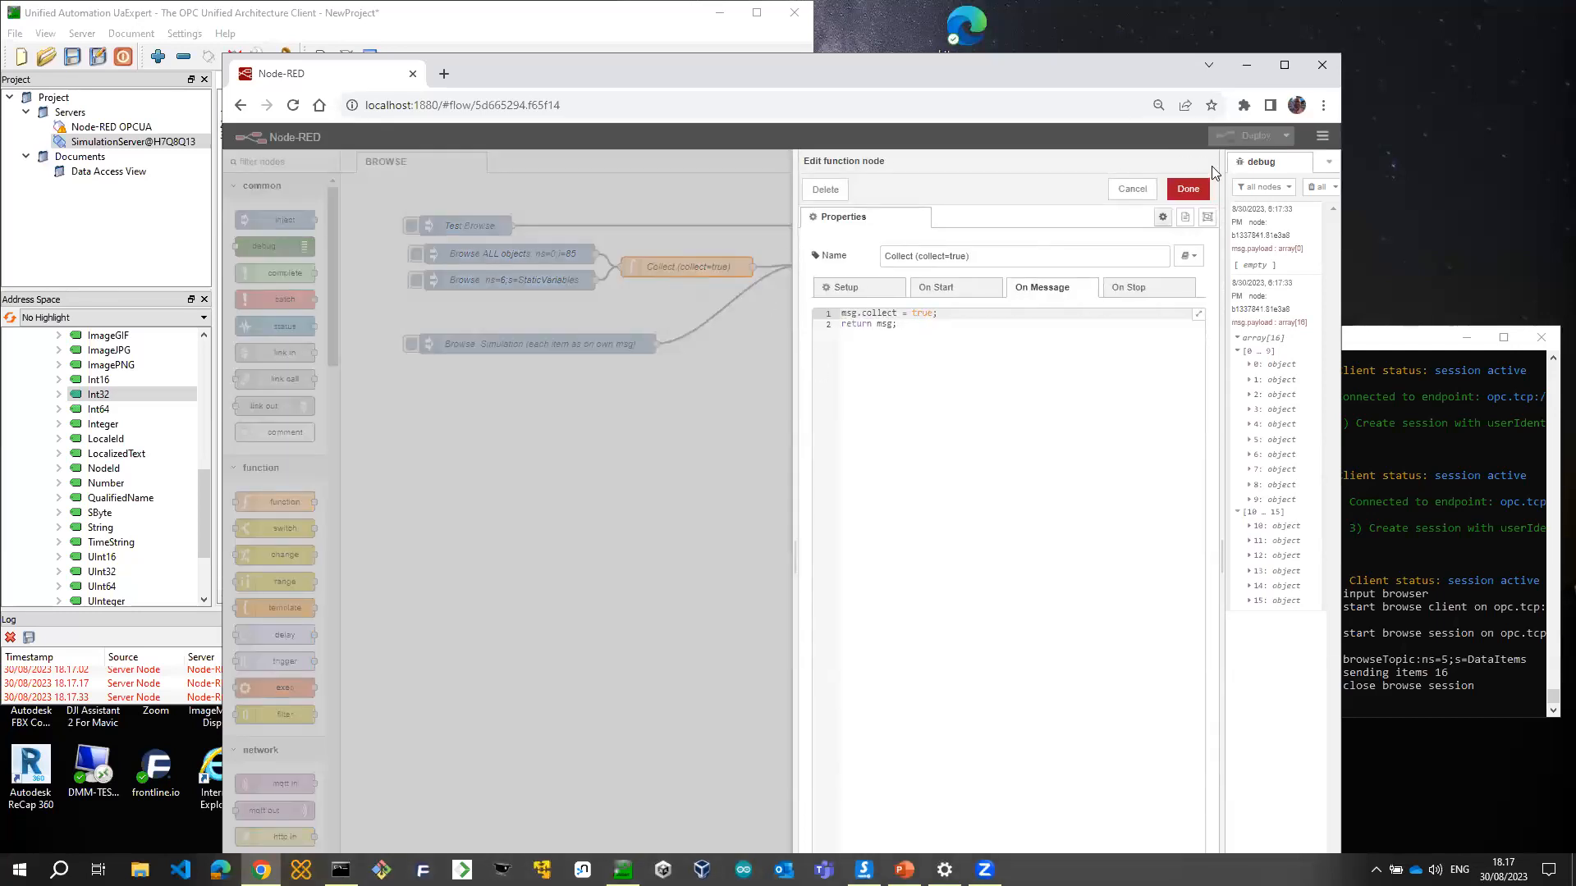
pyautogui.click(1188, 189)
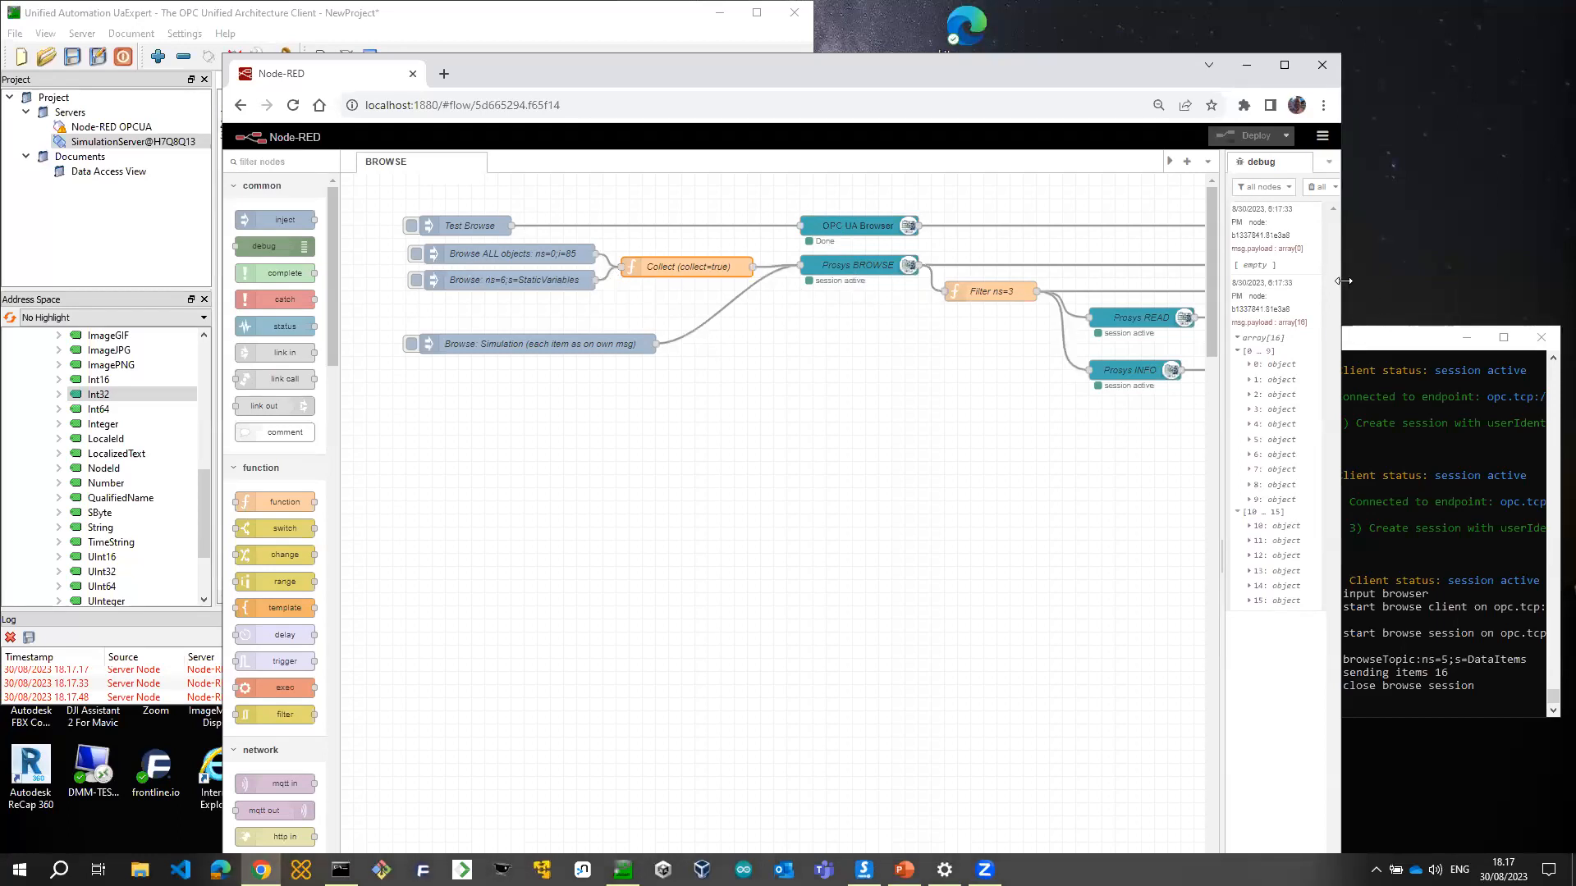
# Widen the browser window and its debug sidebar, and clear all debug messages
pyautogui.moveTo(1457, 278); pyautogui.dragTo(1460, 277)
pyautogui.moveTo(1341, 332); pyautogui.dragTo(1080, 337)
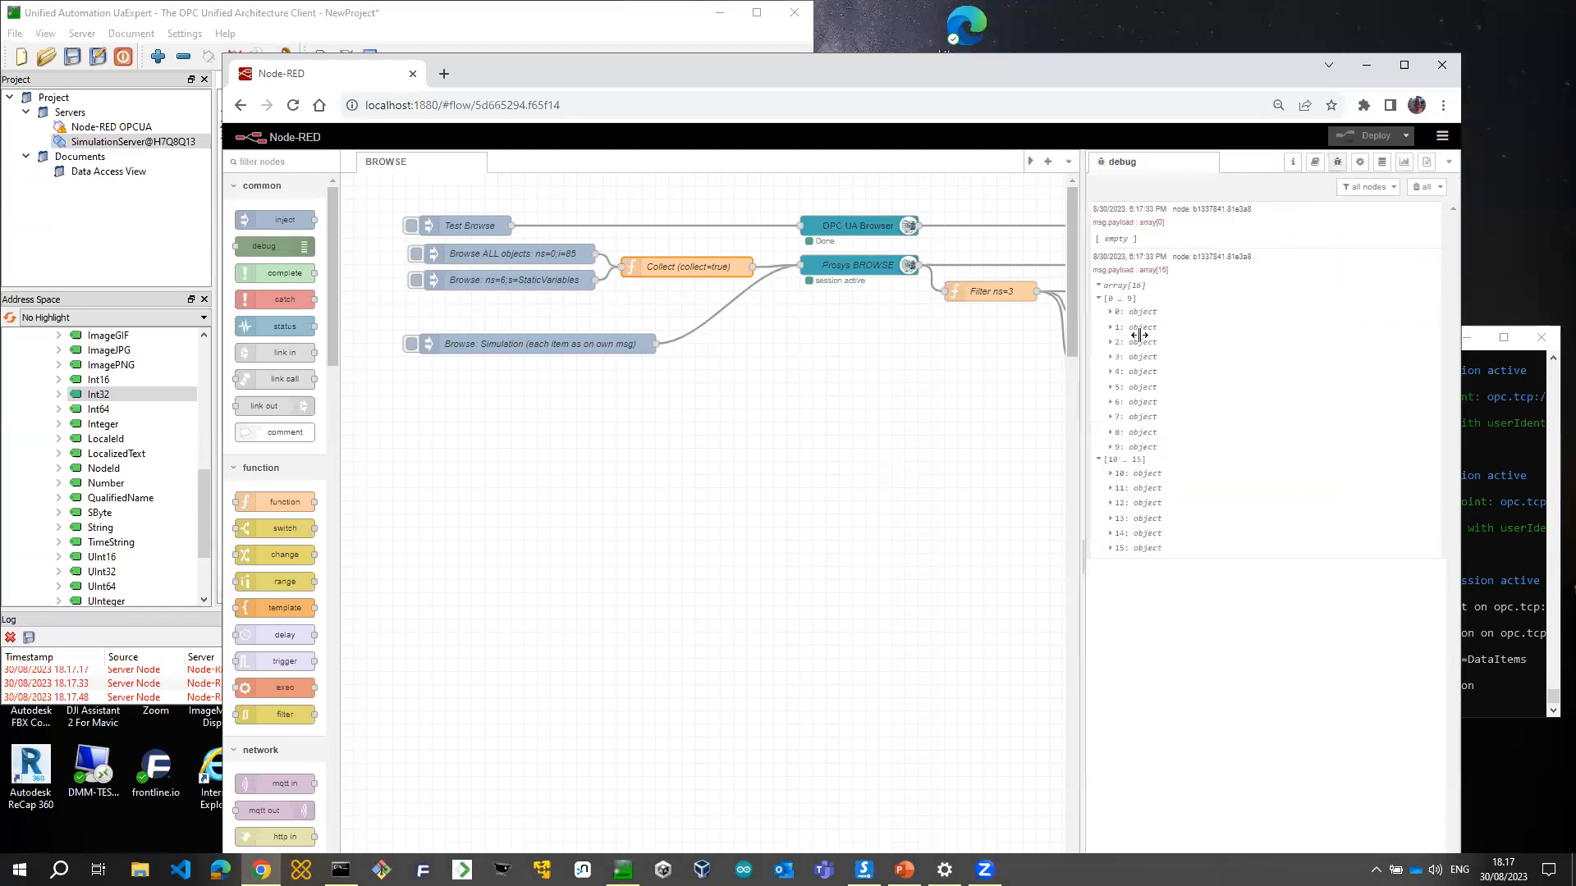
pyautogui.click(1422, 187)
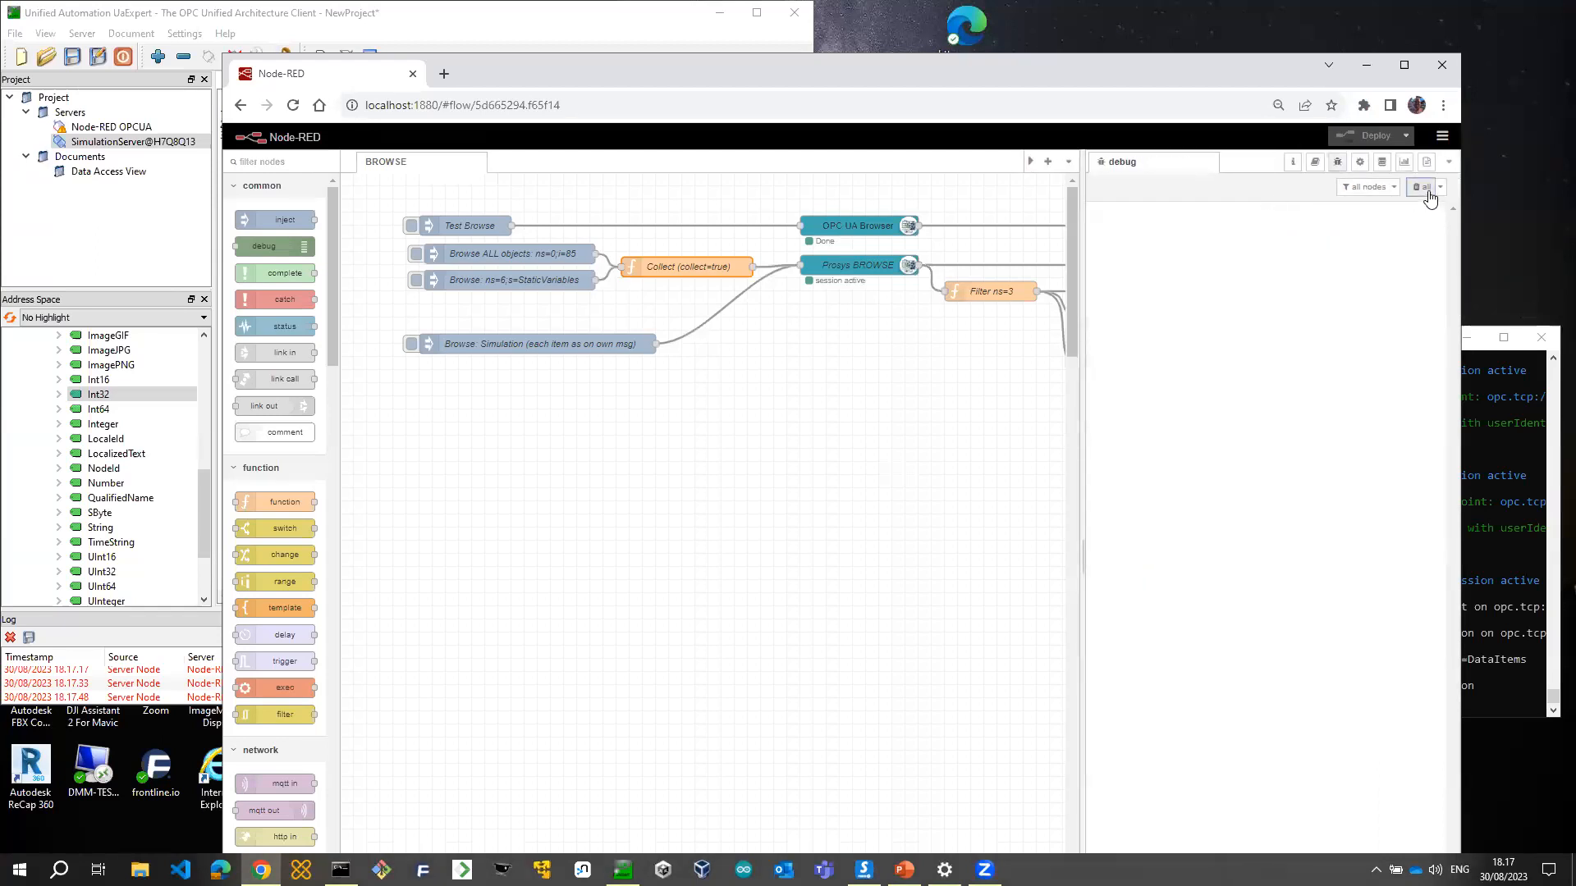
# Run the Browse ALL objects (ns=0;i=85) injection, expand its payload down to item 50, and clear the debug output
pyautogui.click(416, 254)
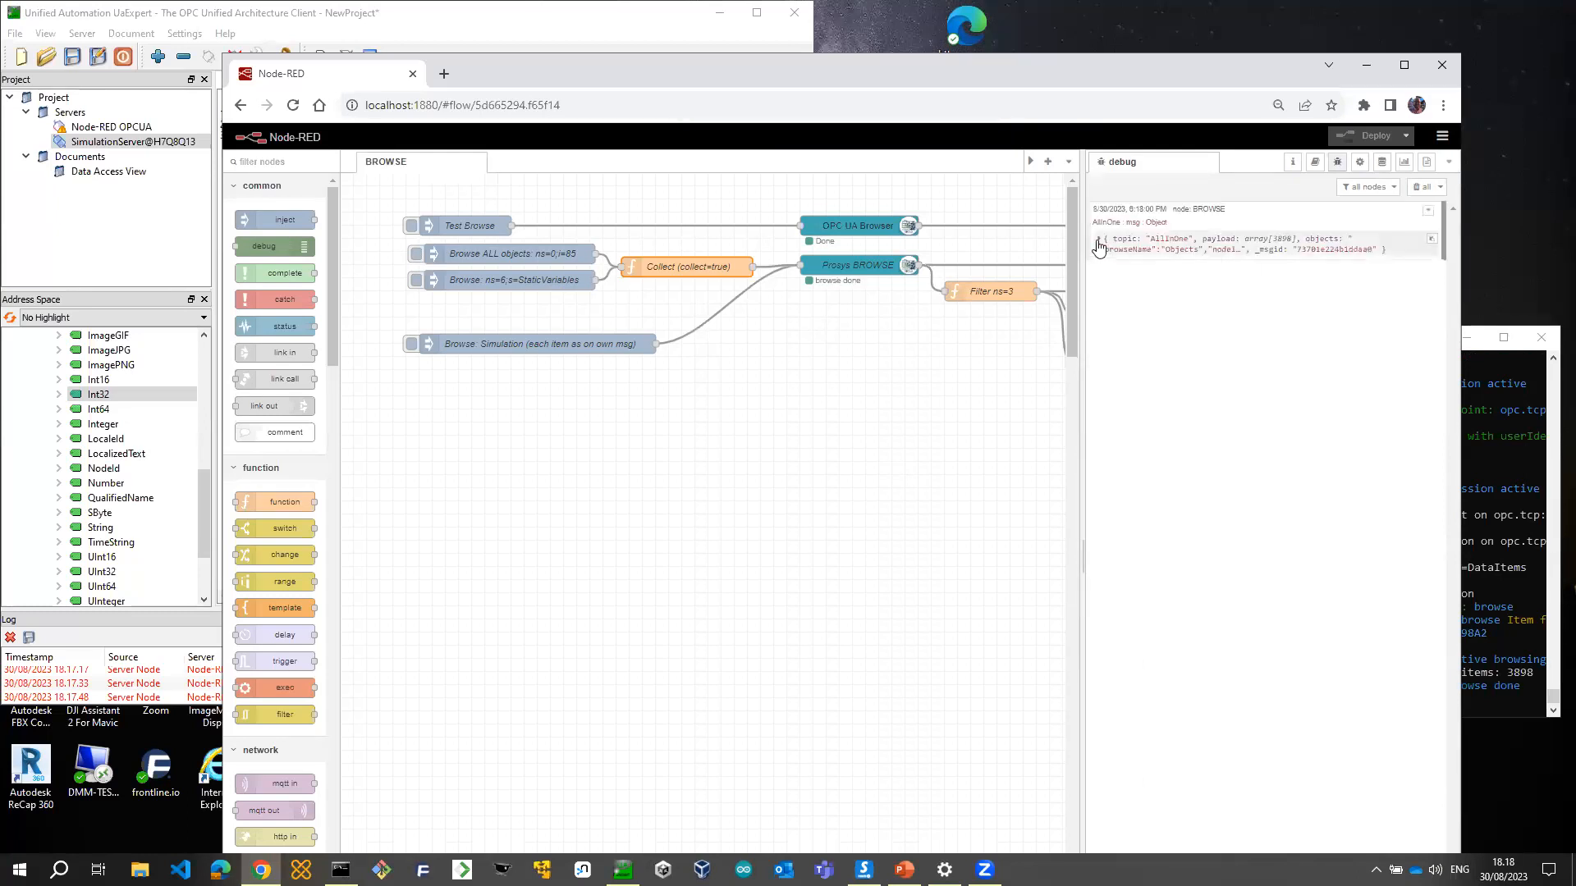
pyautogui.click(1102, 238)
pyautogui.click(1101, 268)
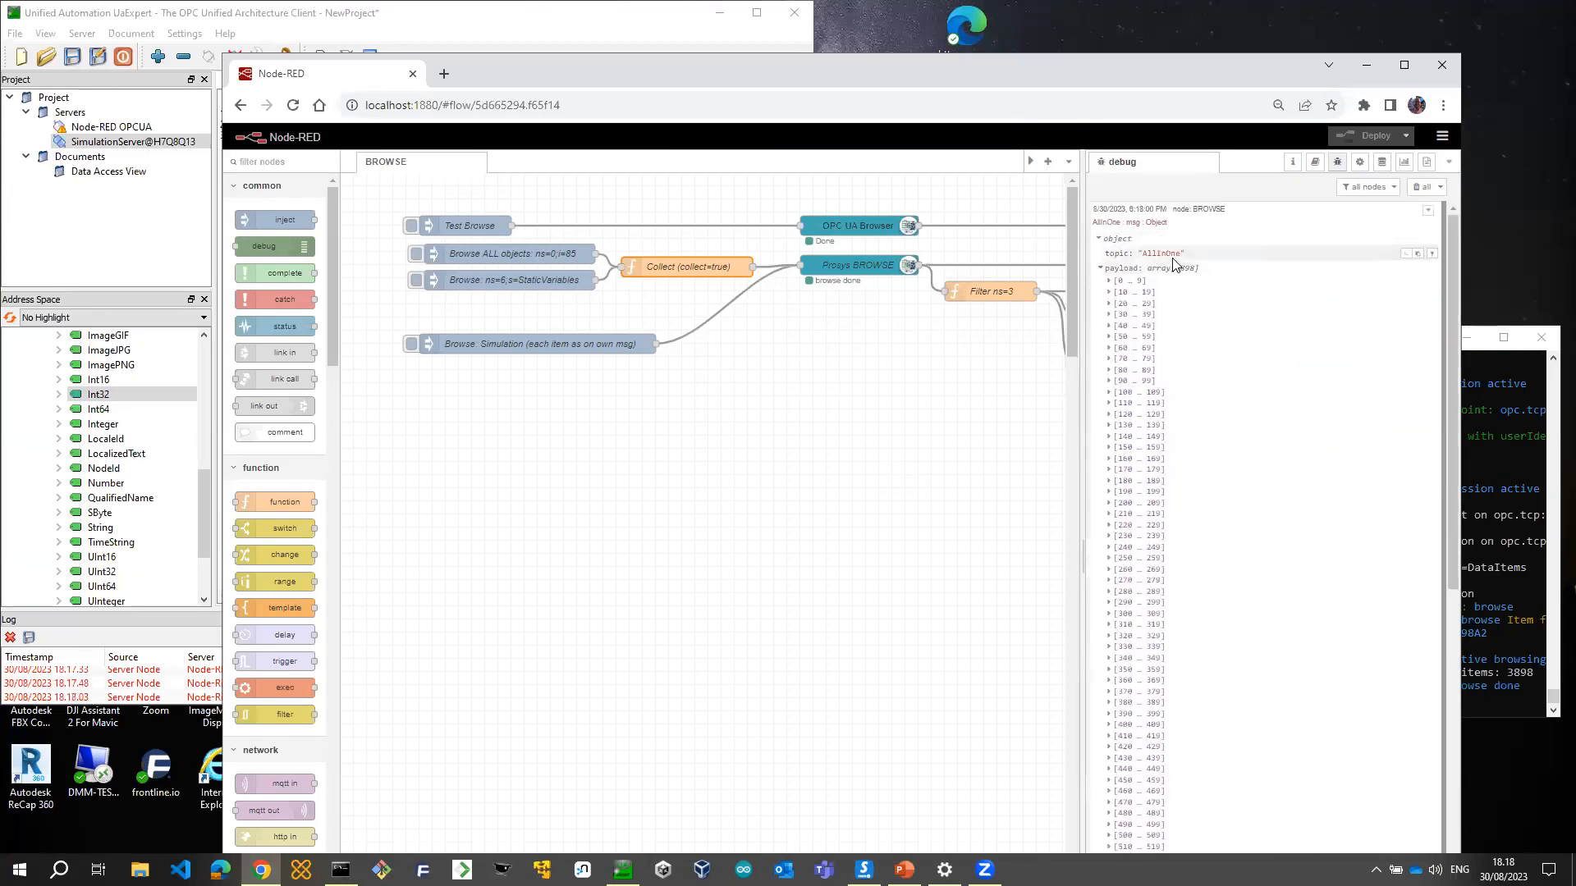
pyautogui.scroll(-8, 1183, 528)
pyautogui.scroll(8, 1187, 529)
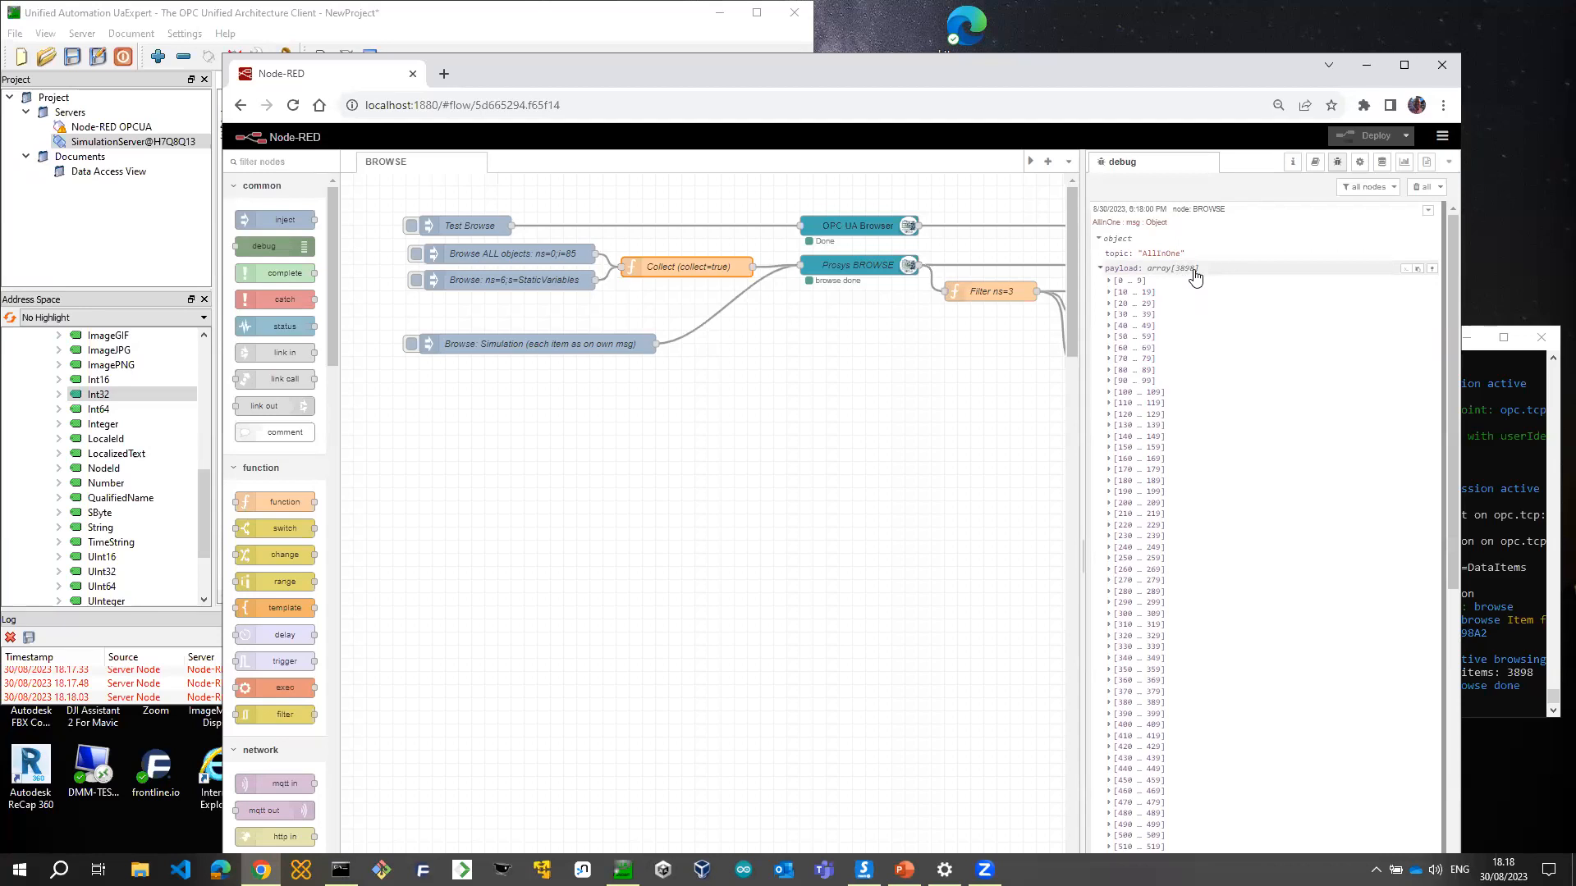
pyautogui.click(1110, 280)
pyautogui.click(1109, 487)
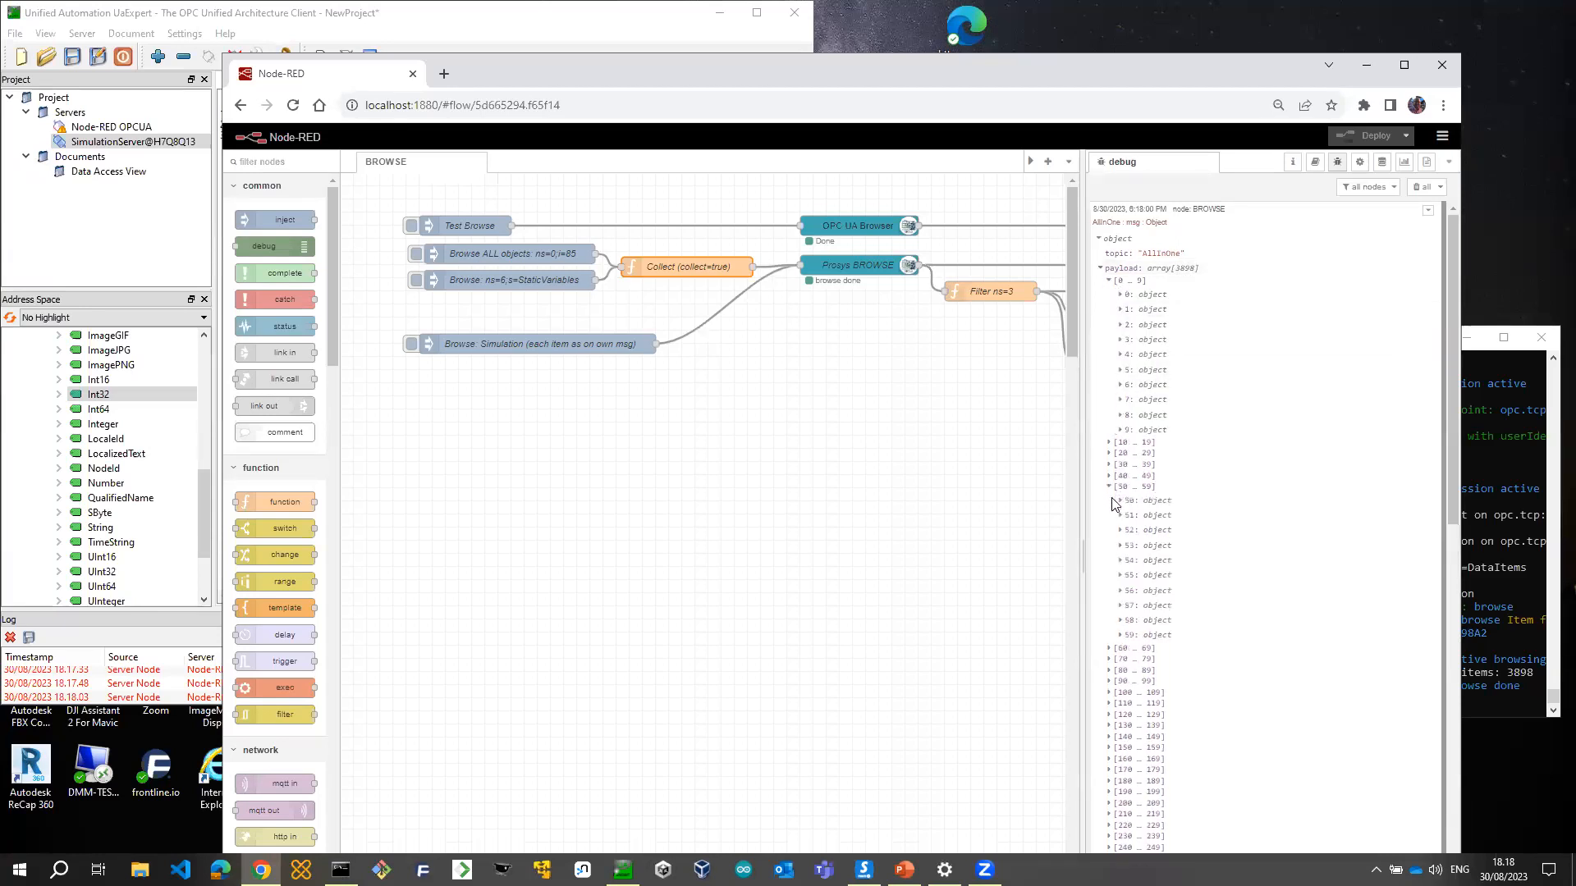
pyautogui.click(1121, 500)
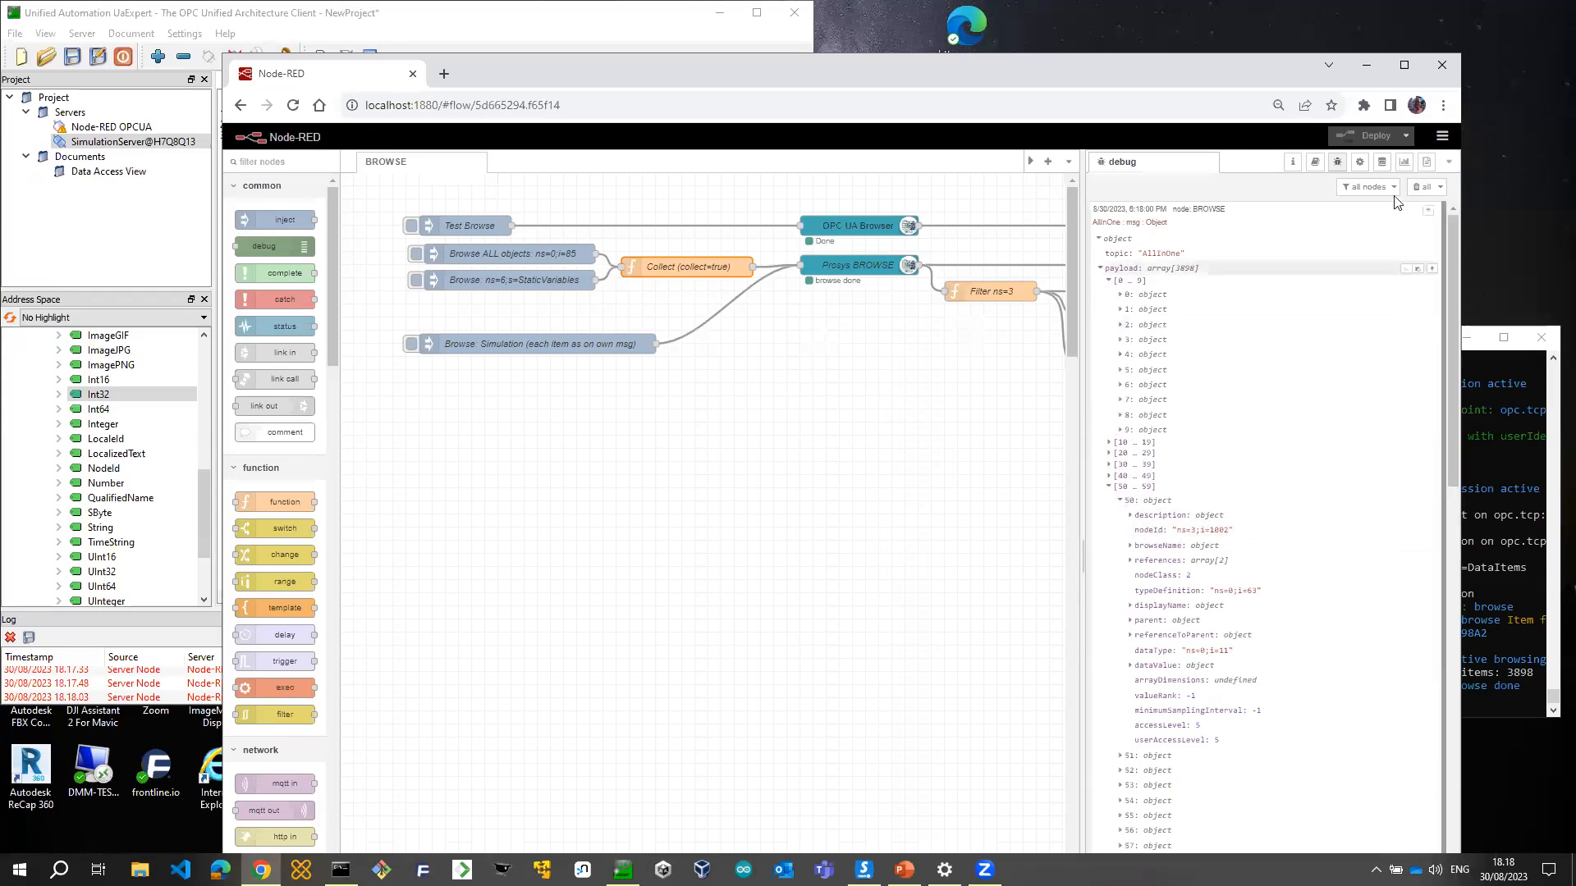
pyautogui.click(1421, 187)
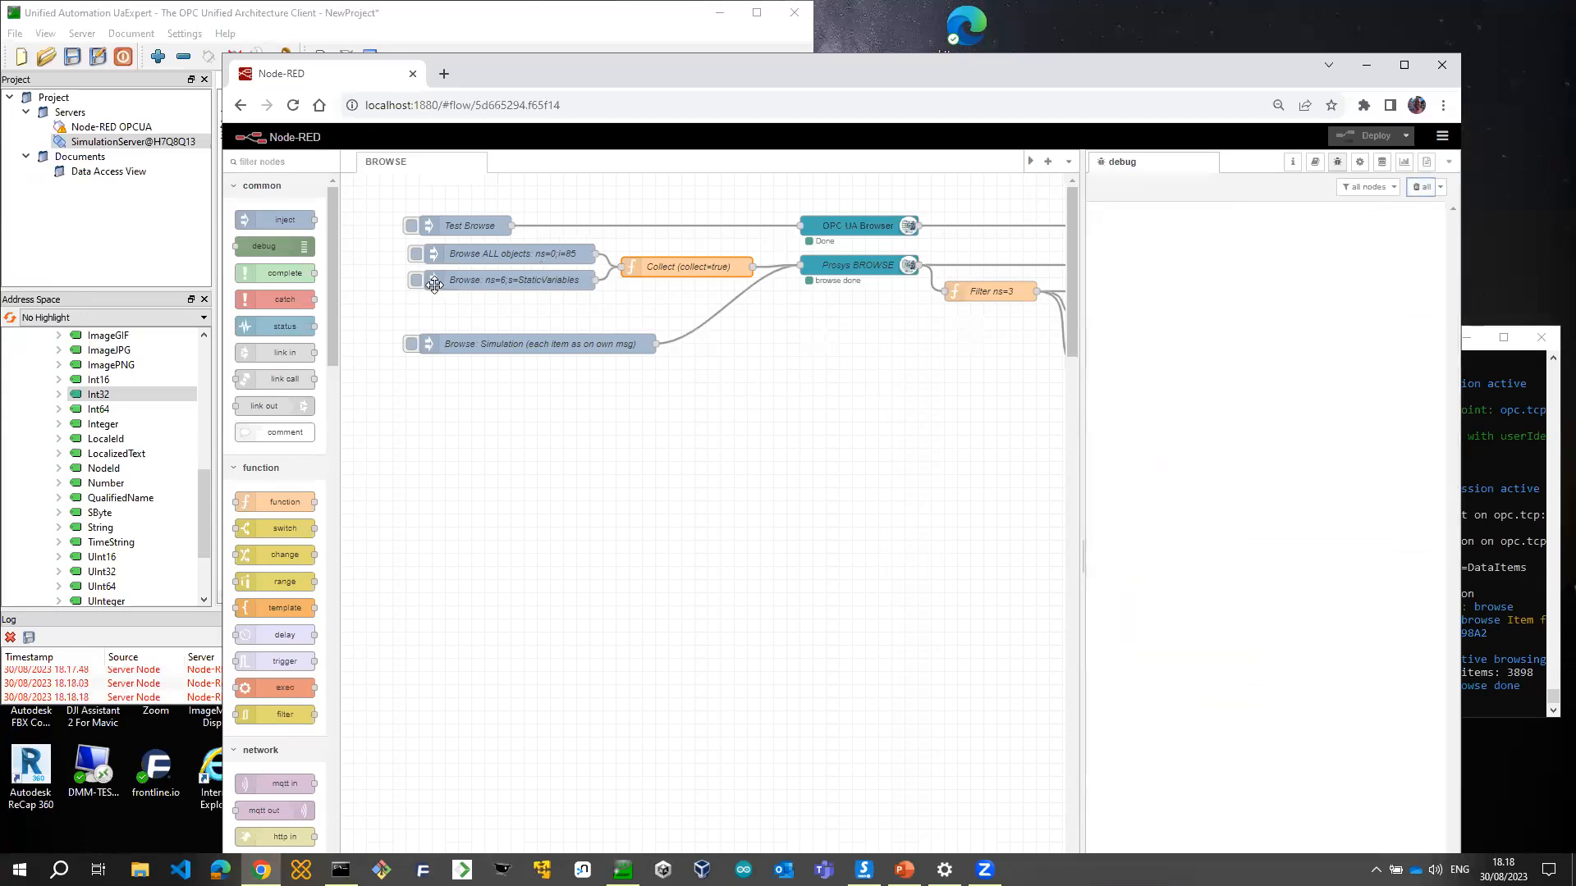
# Check the topic of the StaticVariables inject node and the status of the Prosys OPC UA Simulation Server
pyautogui.doubleClick(486, 279)
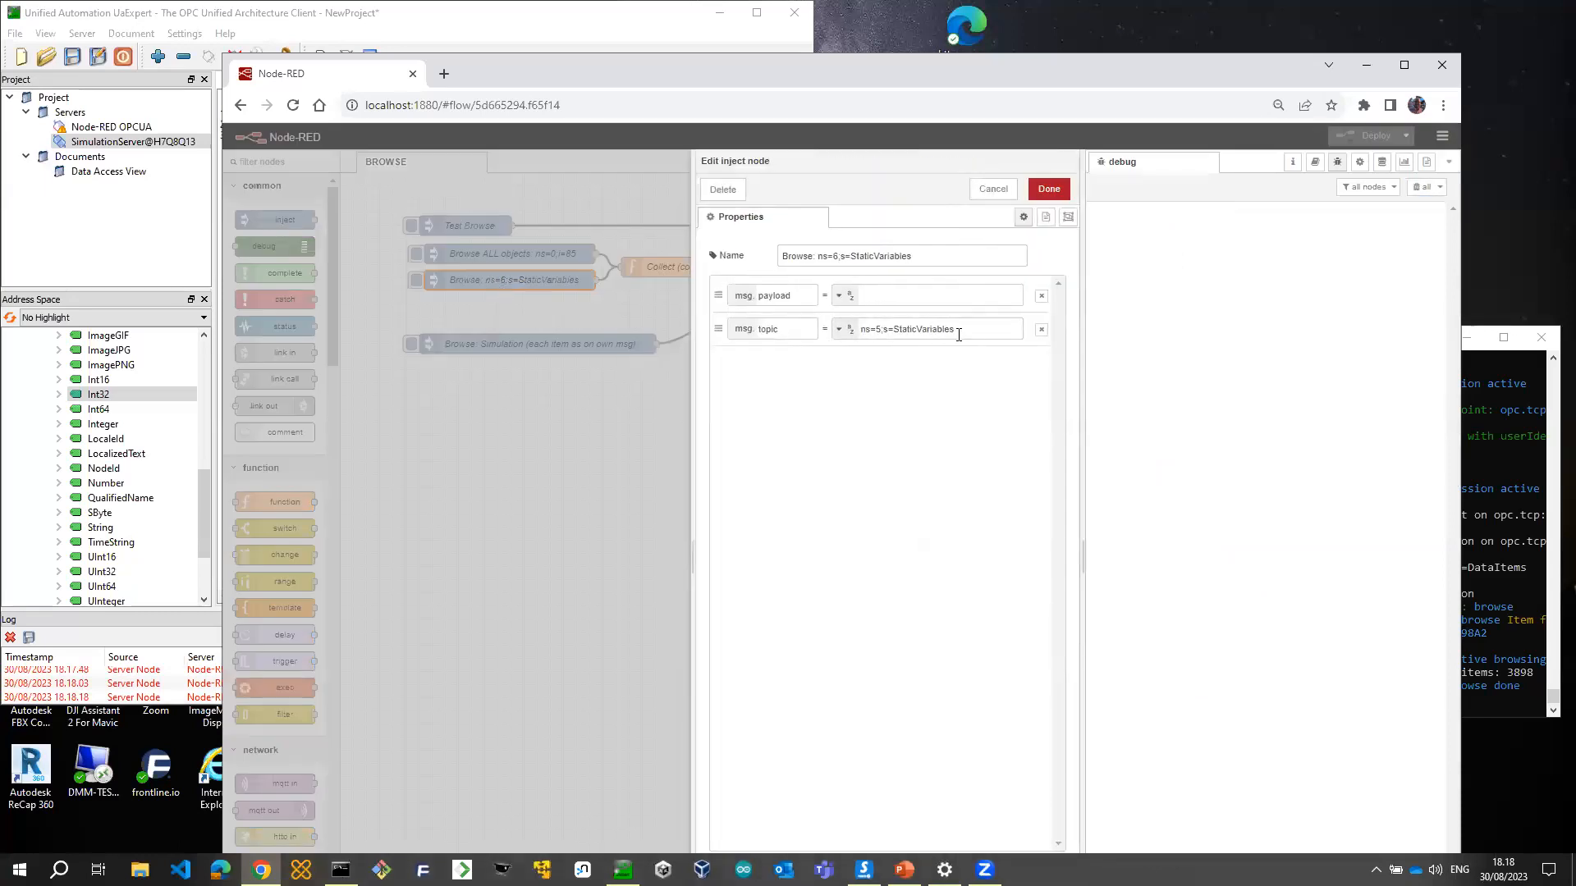
pyautogui.click(993, 190)
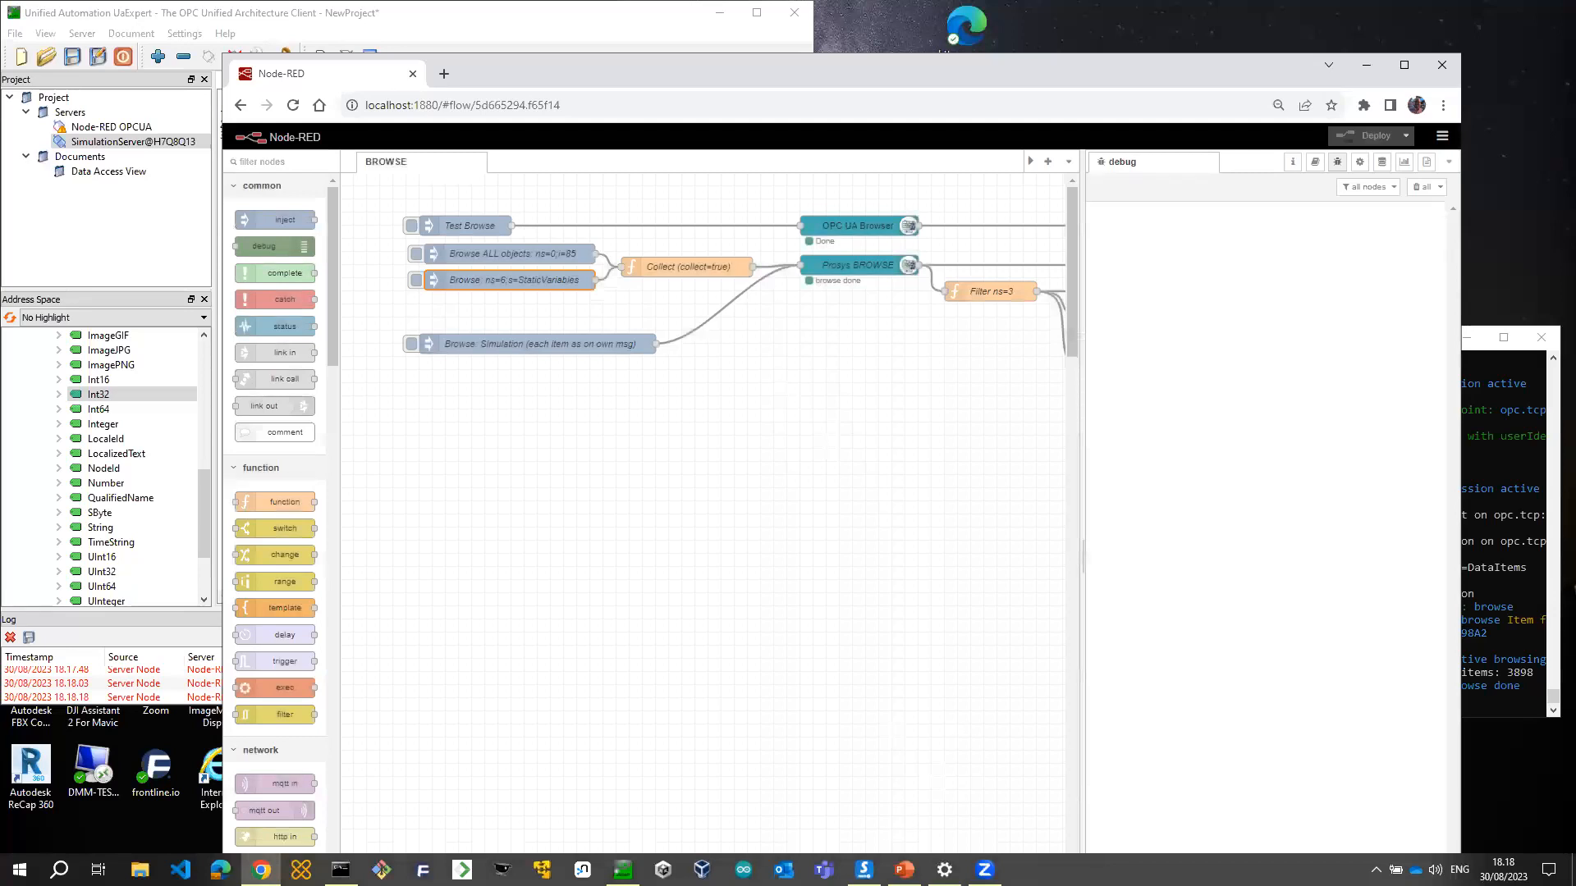
pyautogui.click(863, 869)
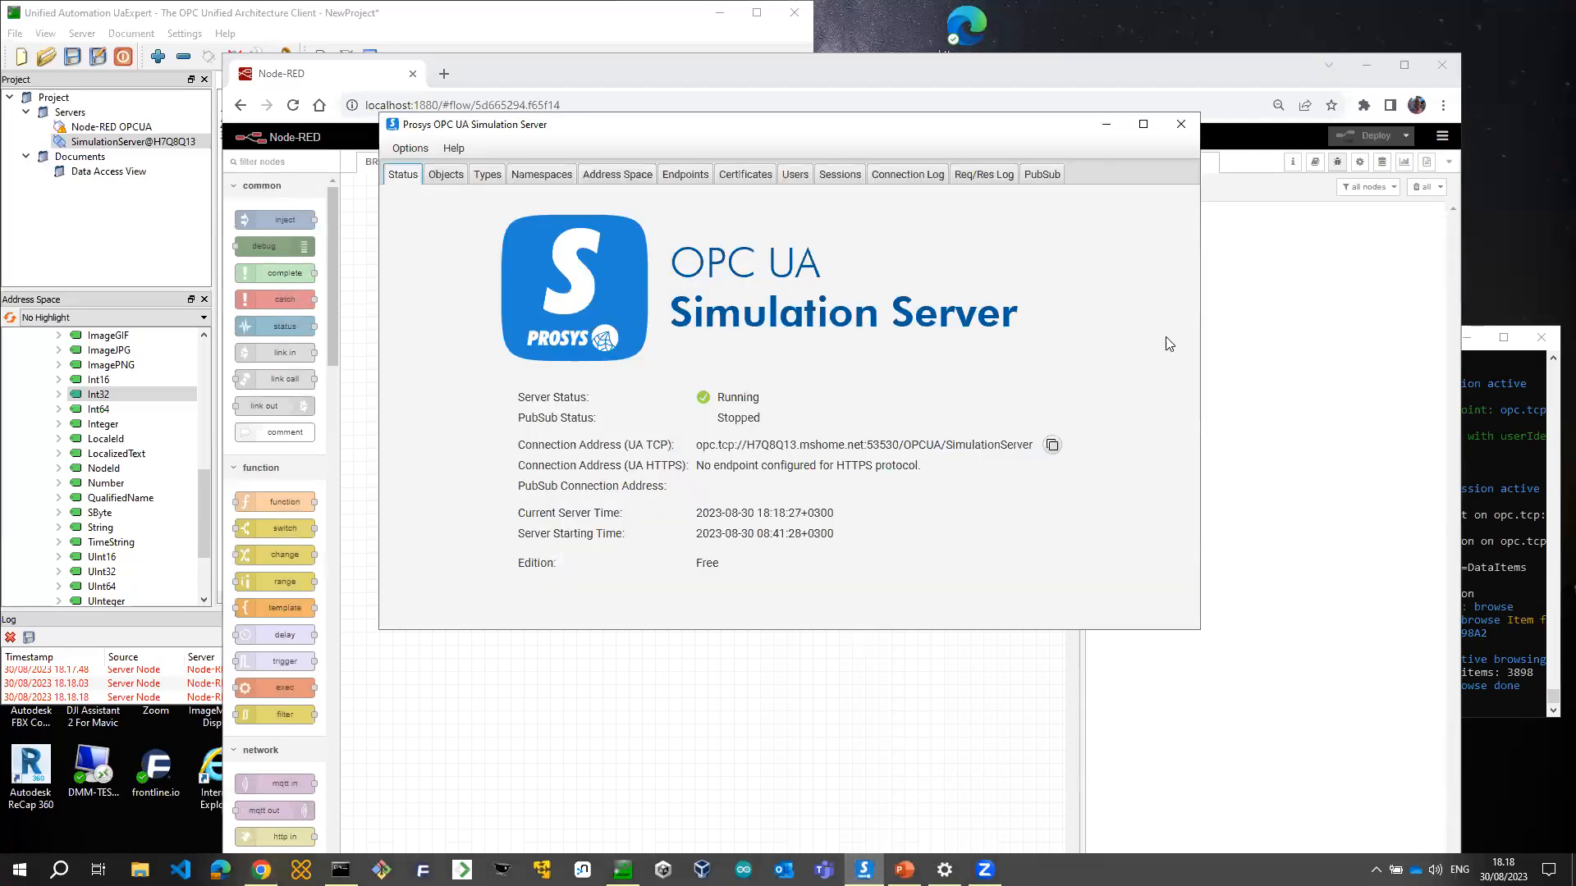
pyautogui.click(1106, 124)
# Run the Browse: ns=6;s=StaticVariables injection and expand the returned message object
pyautogui.click(416, 280)
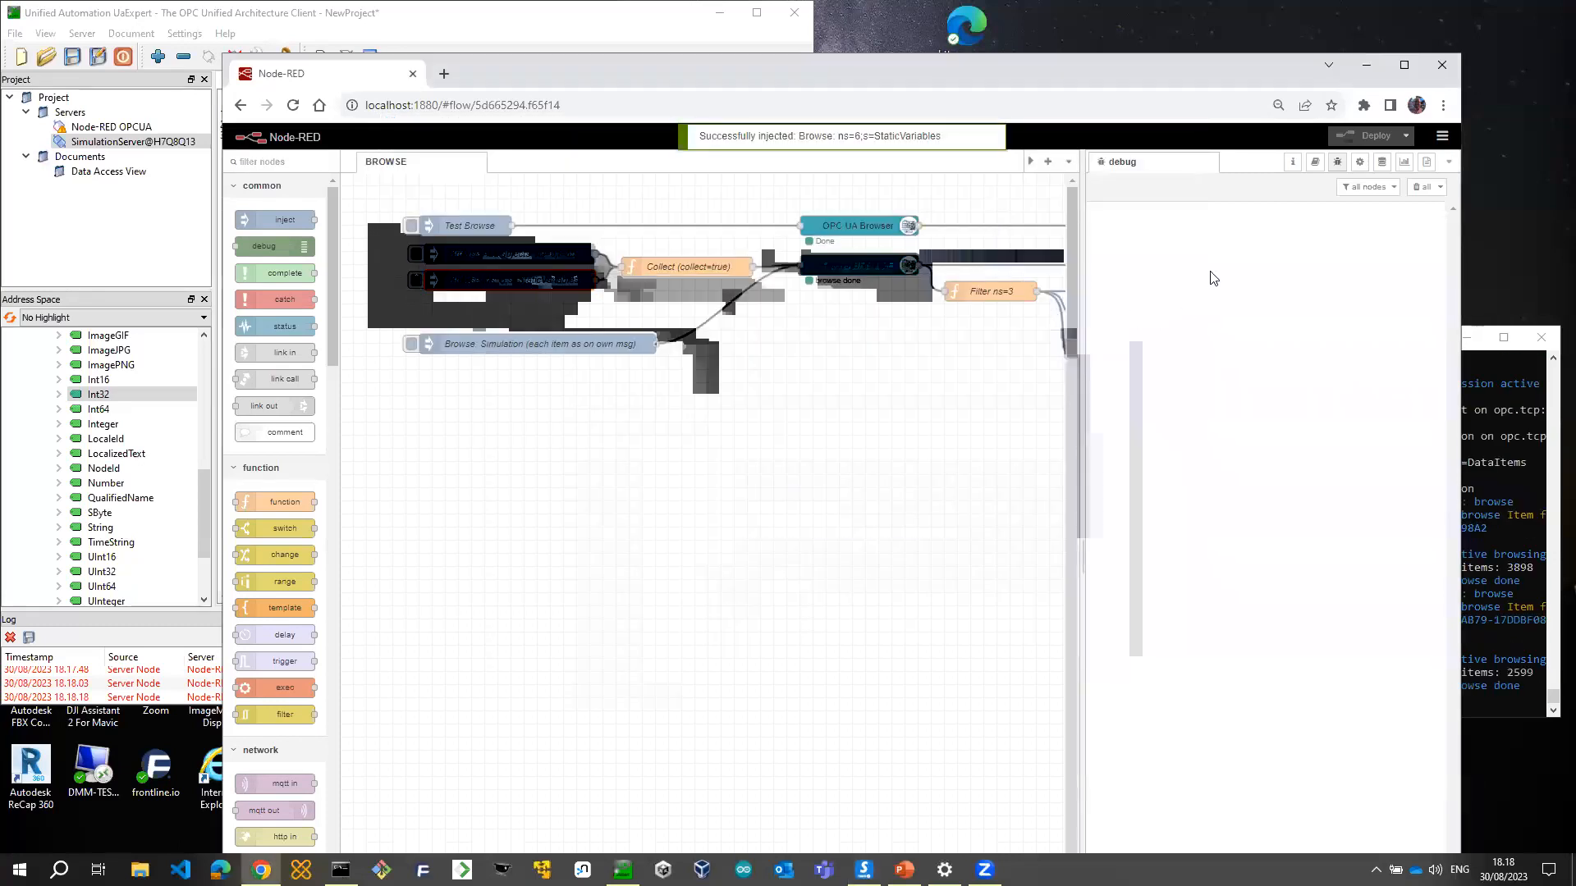
pyautogui.click(1100, 239)
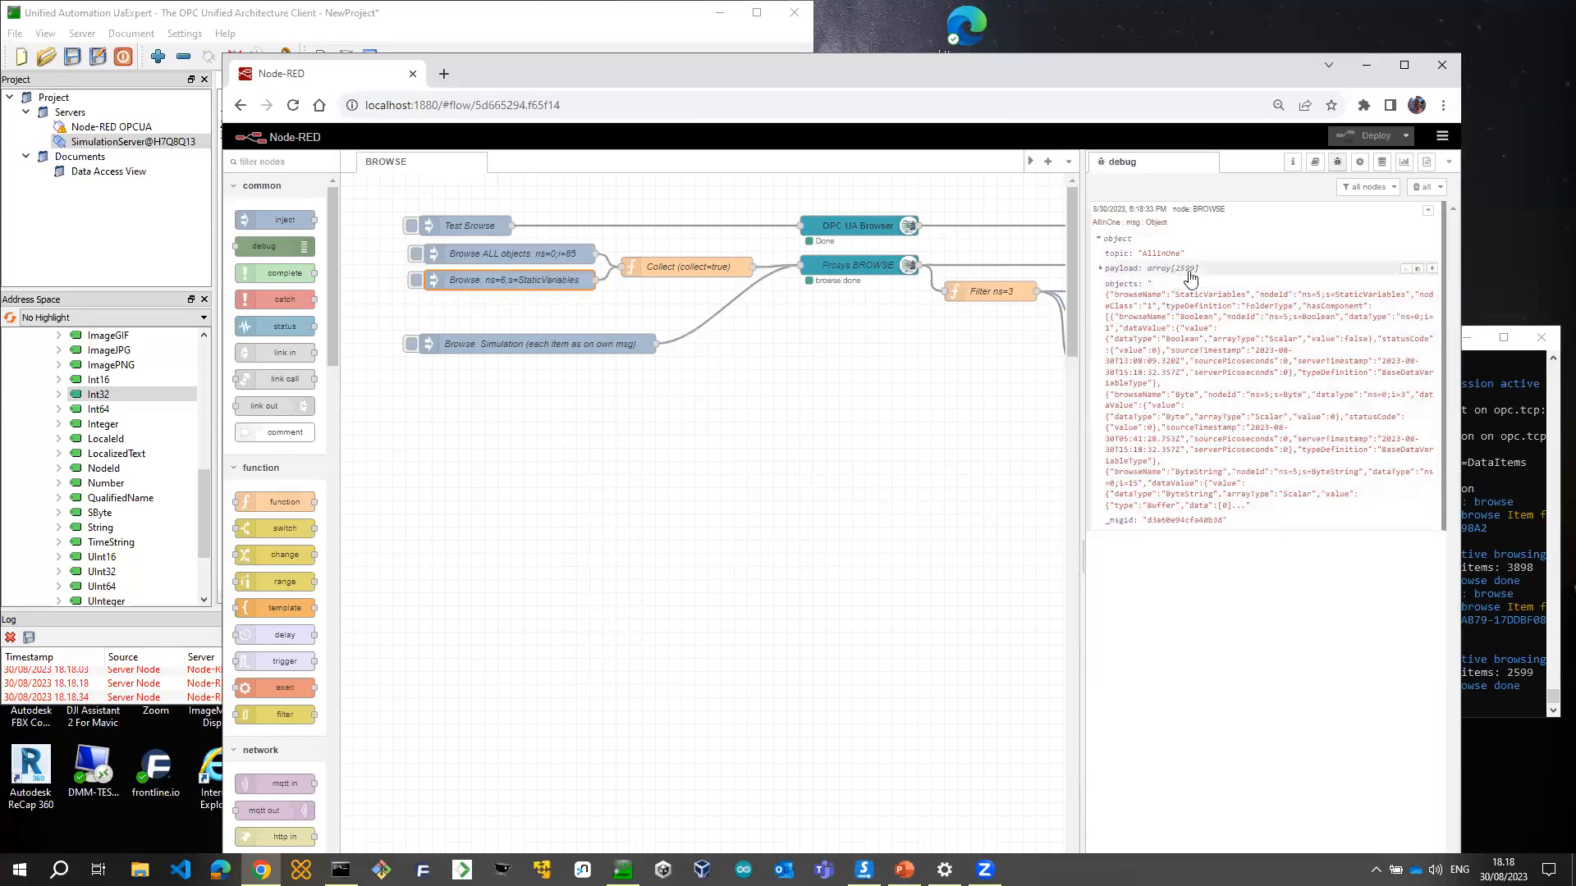
# Clear the debug messages and run the Browse: Simulation injection that sends each item as its own message
pyautogui.click(1421, 189)
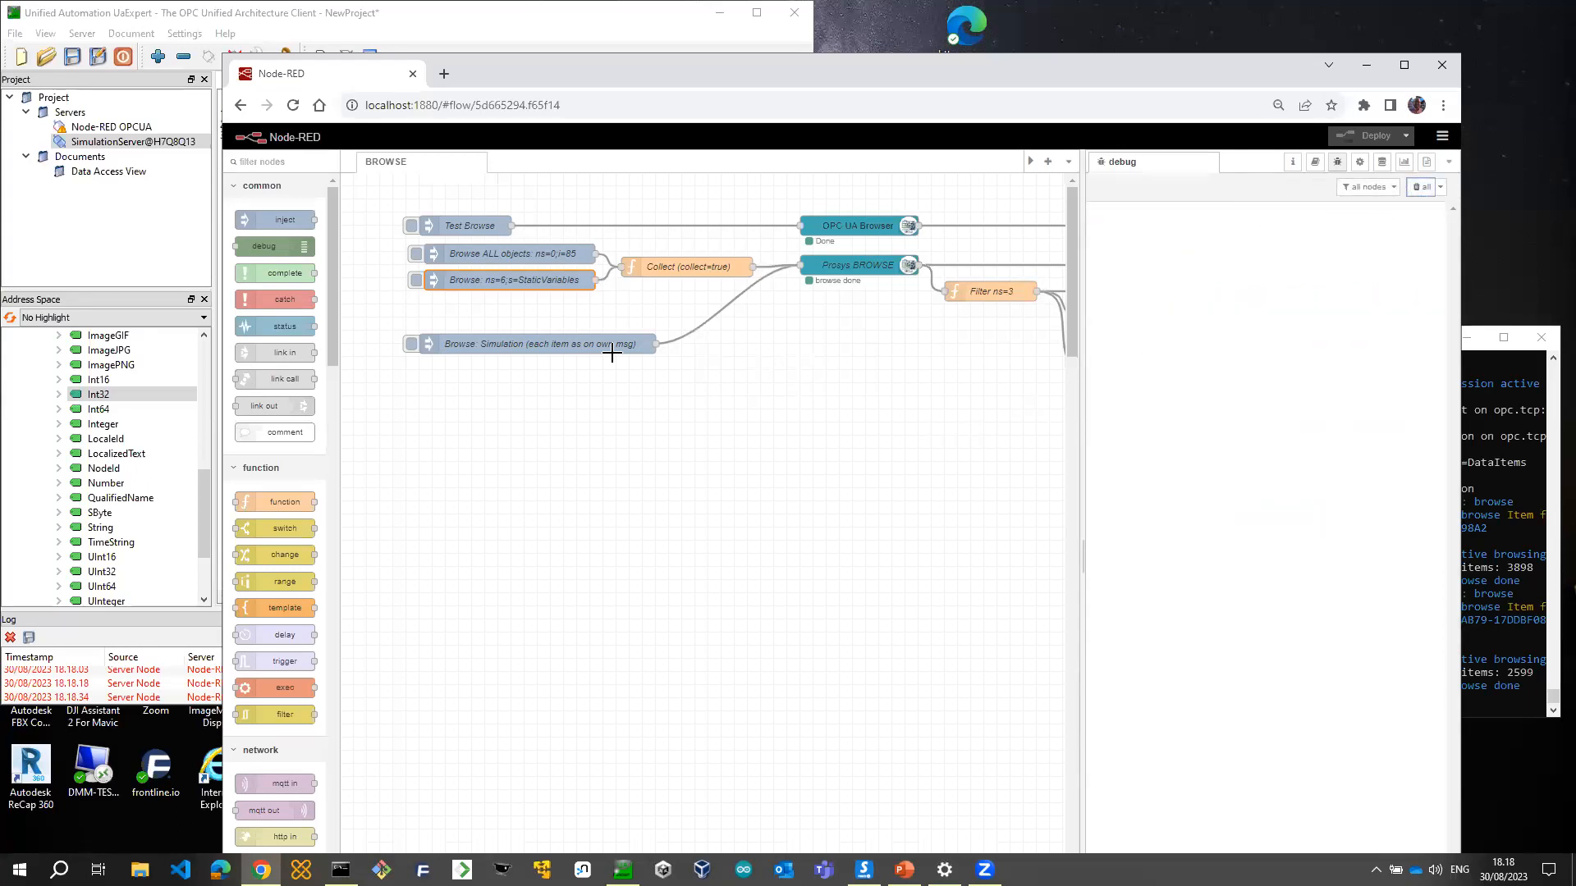
pyautogui.click(411, 344)
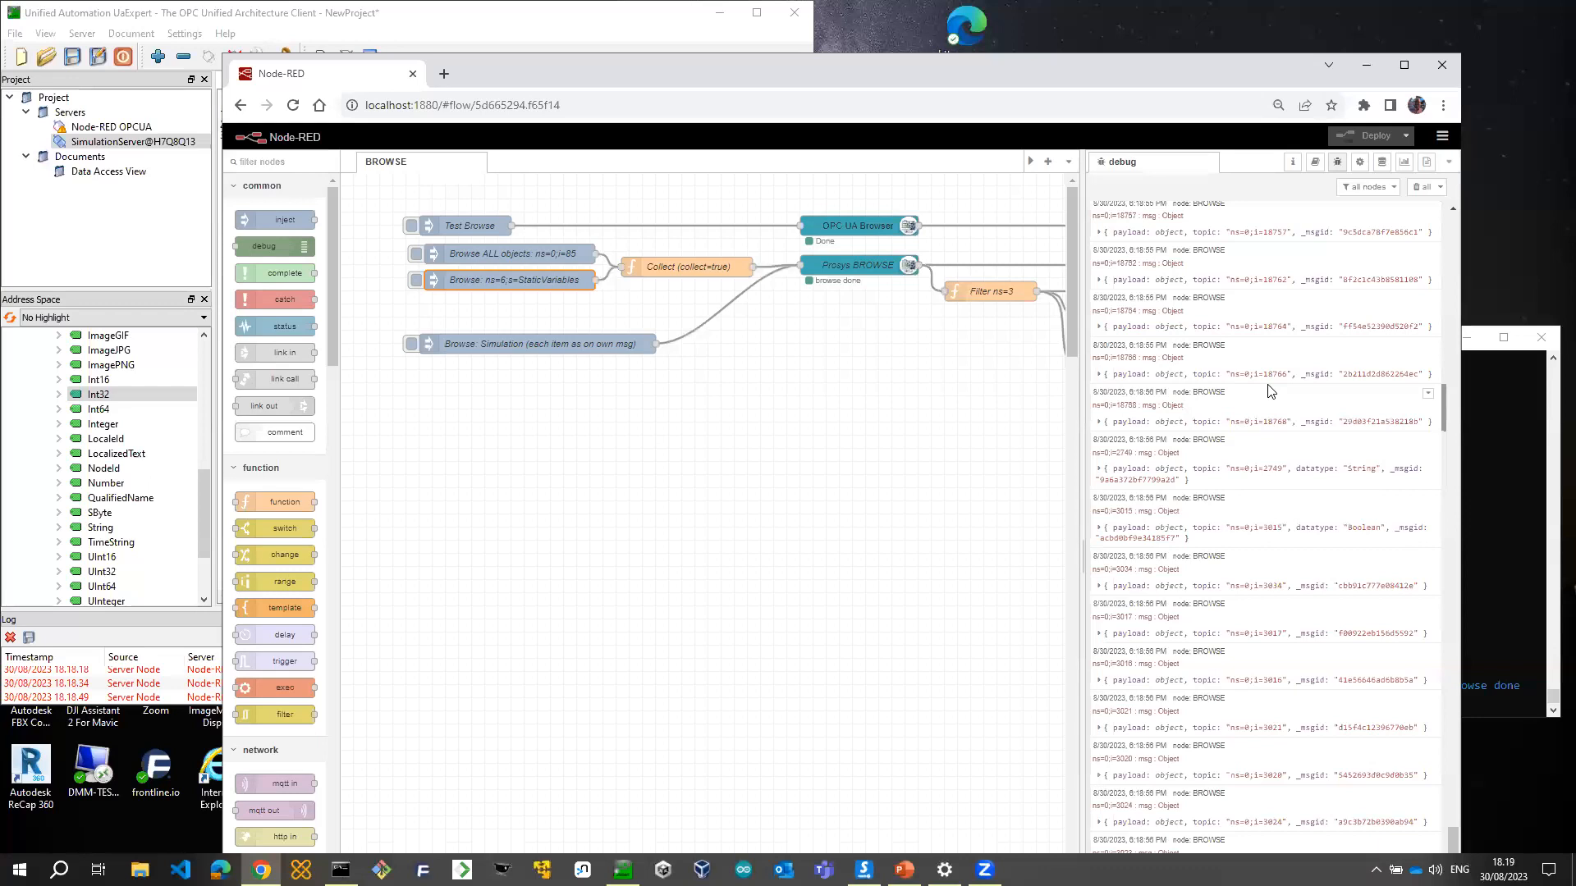
# Switch to the console, stop the running Node-RED flow and list the flow files with dir NR*.json
pyautogui.click(1492, 472)
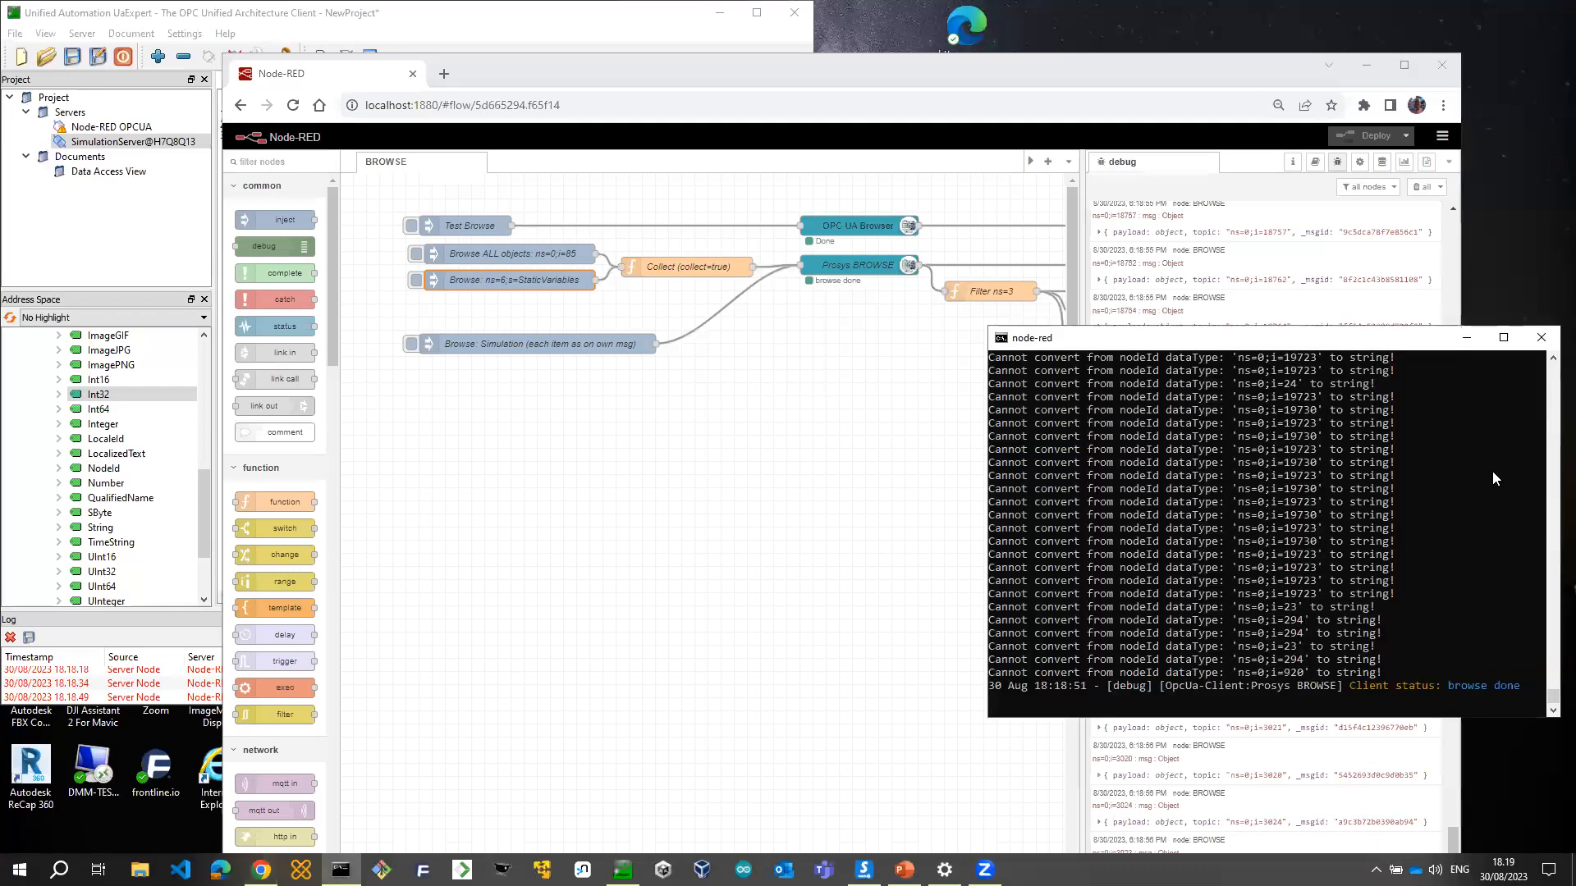
pyautogui.hotkey('ctrl', 'c')
pyautogui.press('Up')
pyautogui.press('Up')
pyautogui.press('Up')
pyautogui.press('Return')
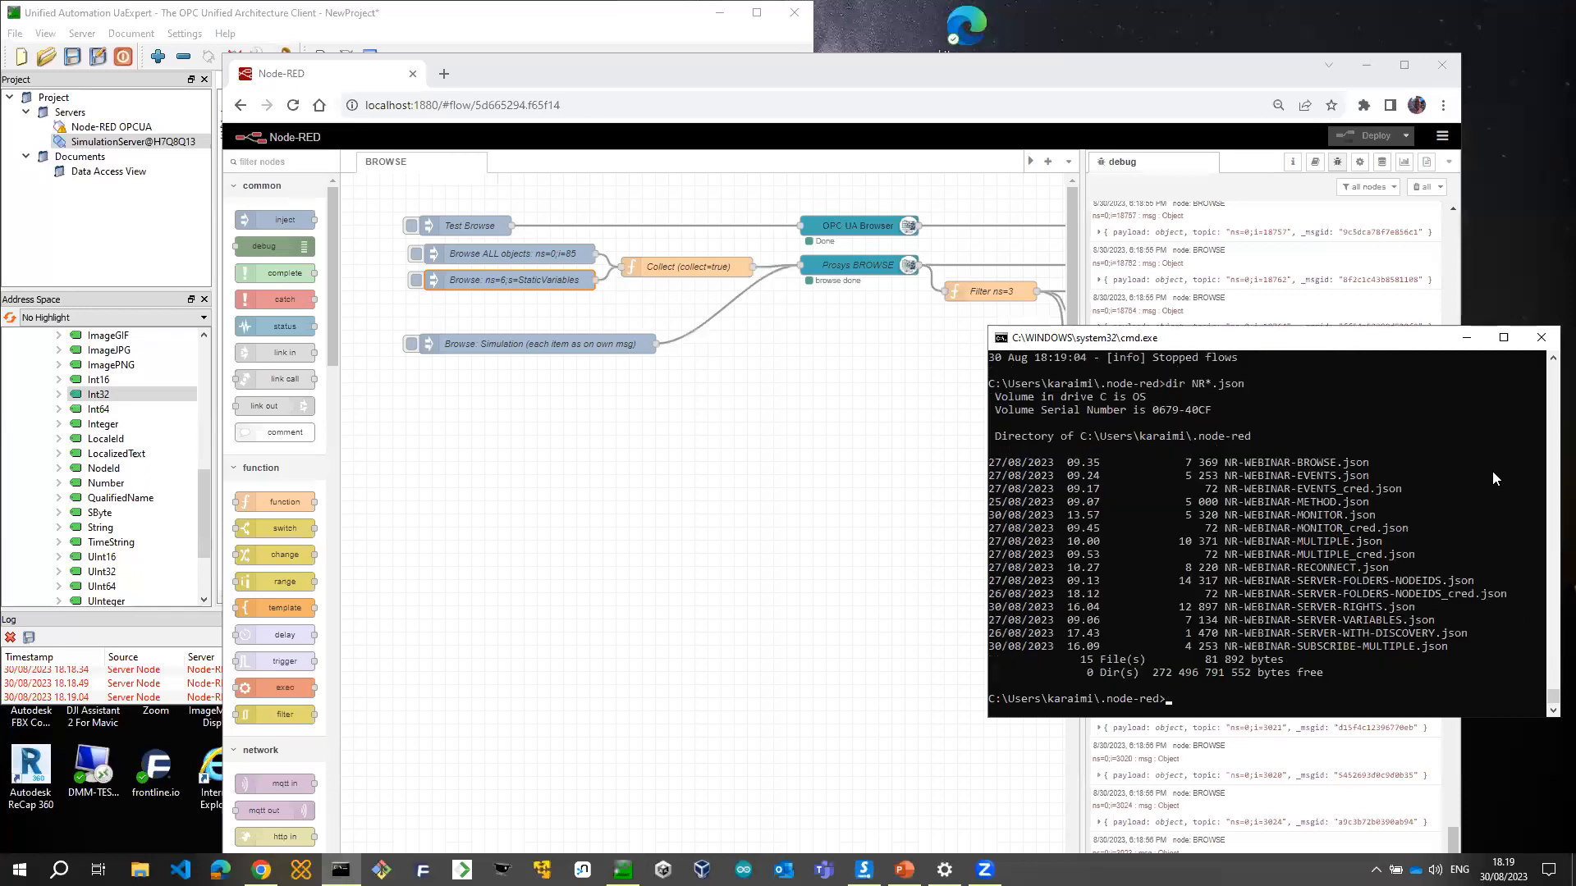
# Start Node-RED with the flow file NR-WEBINAR-SUBSCRIBE-EVENTS.json
pyautogui.press('Up')
pyautogui.press('Up')
pyautogui.press('BackSpace')
pyautogui.press('BackSpace')
pyautogui.press('BackSpace')
pyautogui.press('BackSpace')
pyautogui.press('BackSpace')
pyautogui.press('BackSpace')
pyautogui.press('BackSpace')
pyautogui.press('BackSpace')
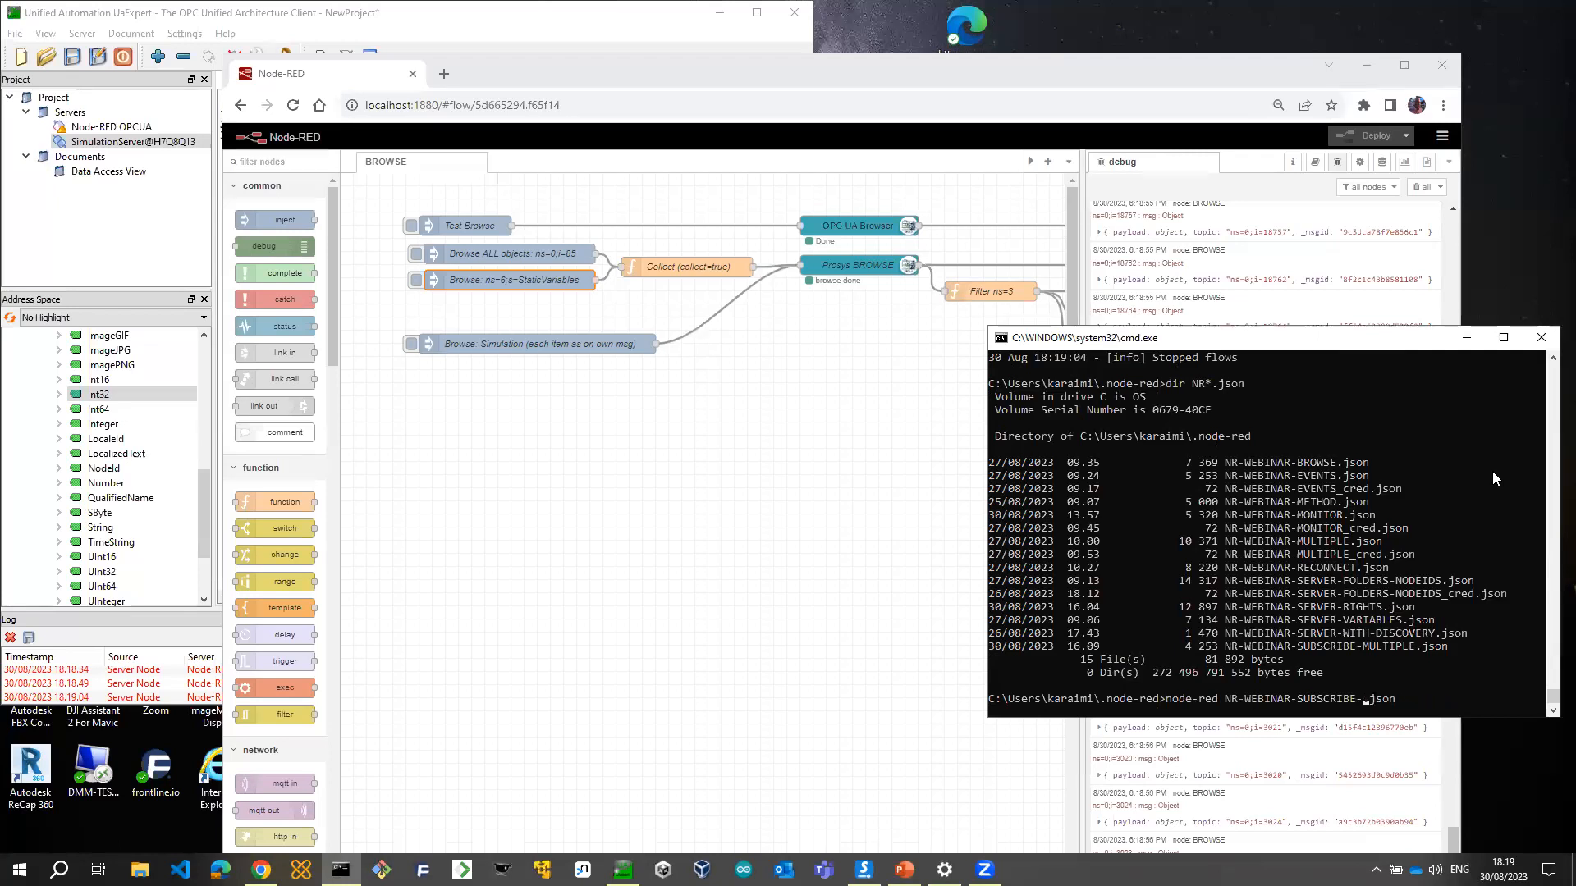
pyautogui.write('EVENTS')
pyautogui.press('Return')
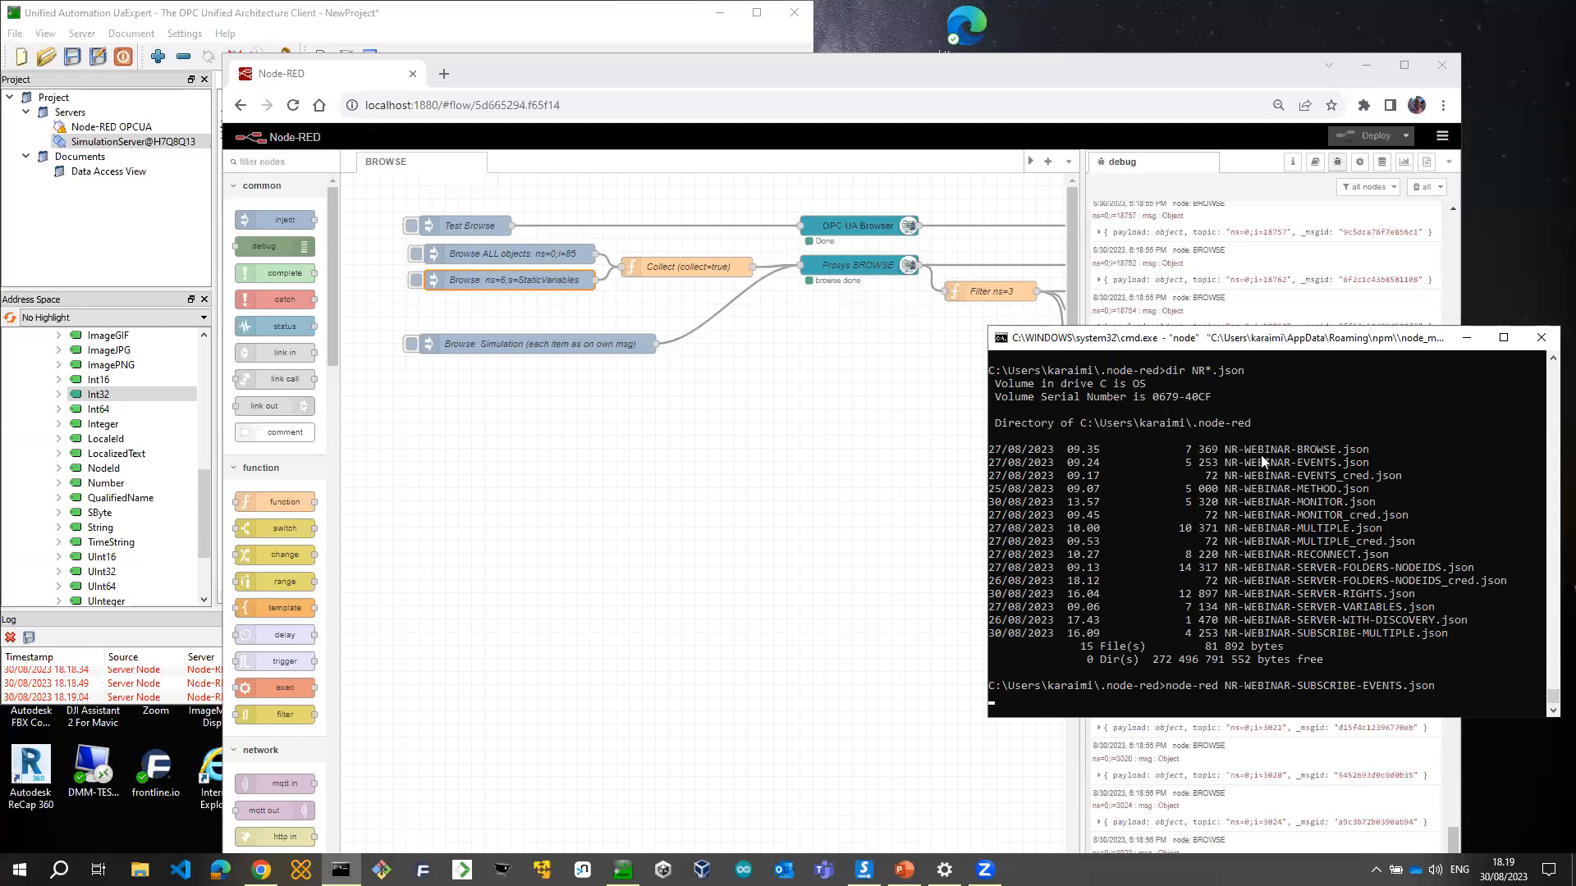
# Try to reload the Node-RED editor page, and check the server's startup log in the console
pyautogui.click(694, 480)
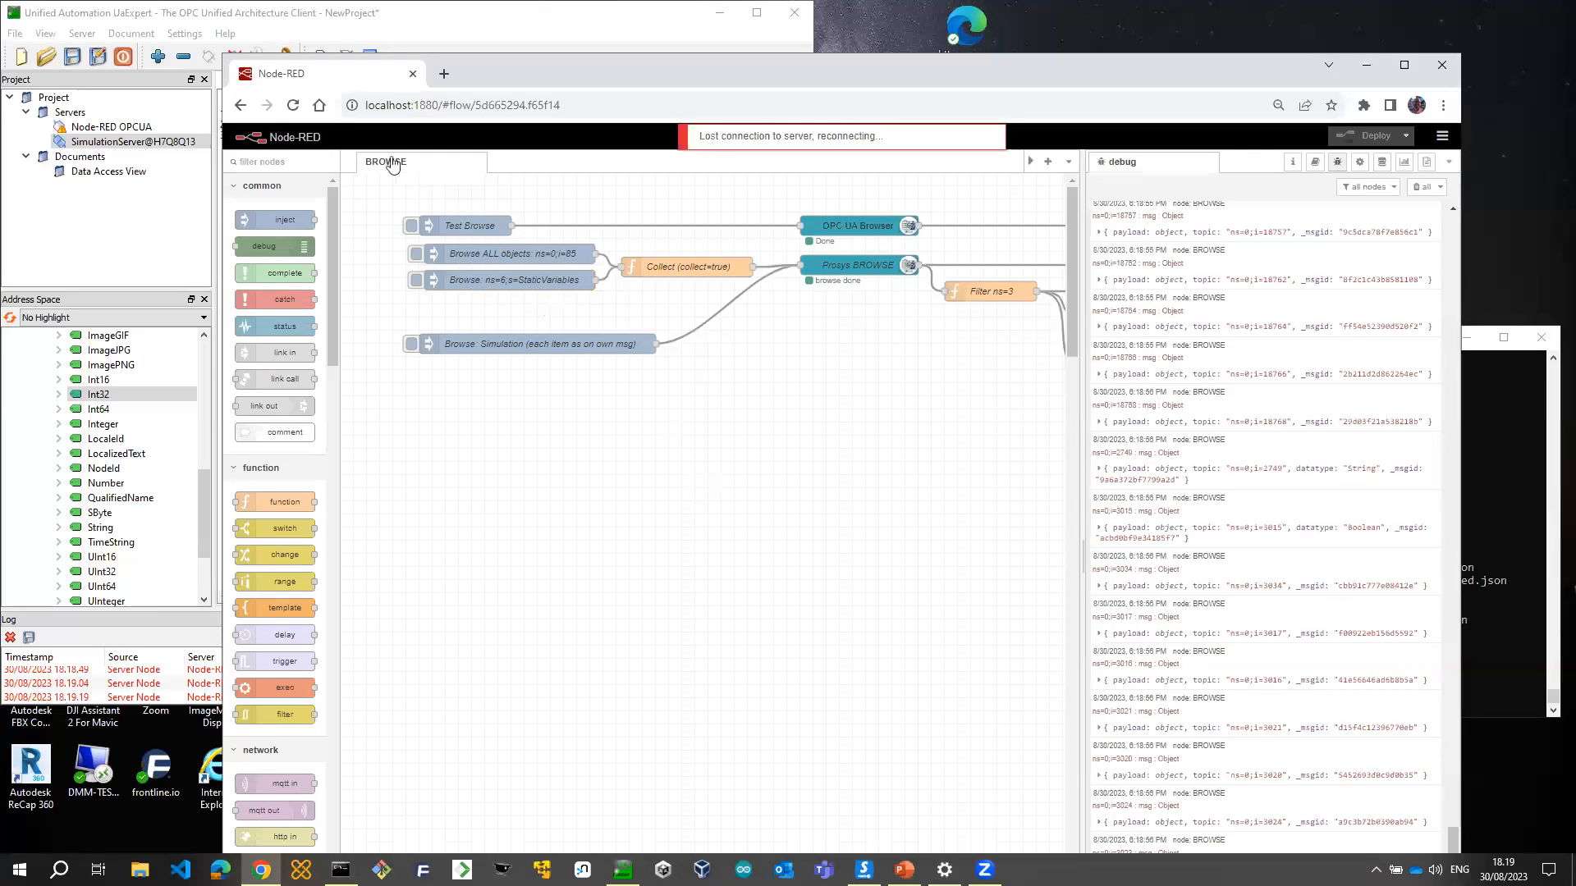
pyautogui.click(293, 106)
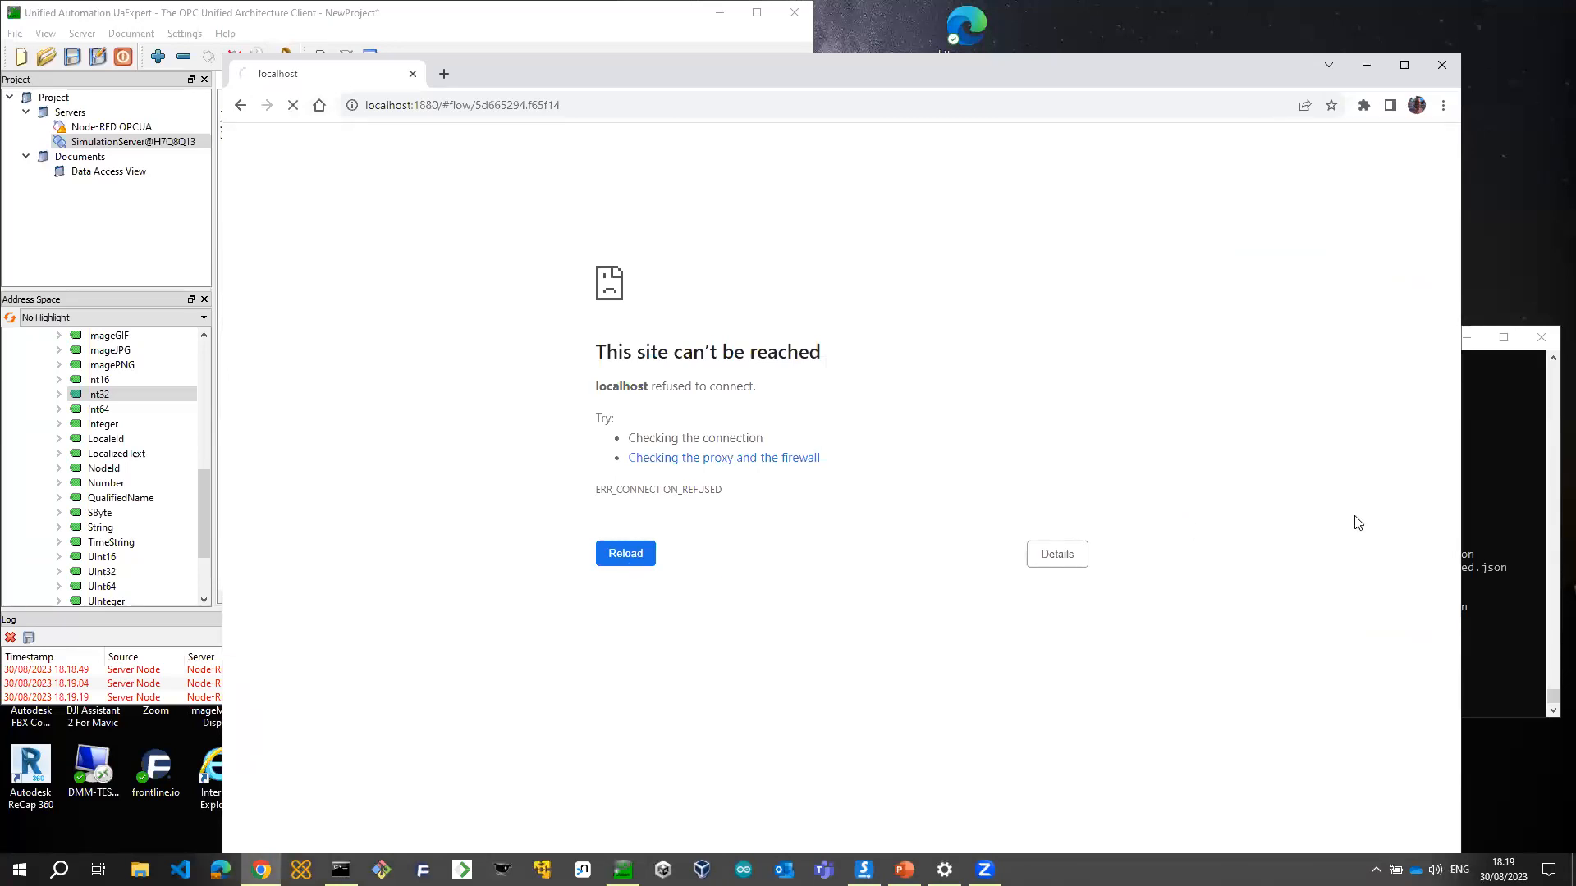
pyautogui.click(1494, 480)
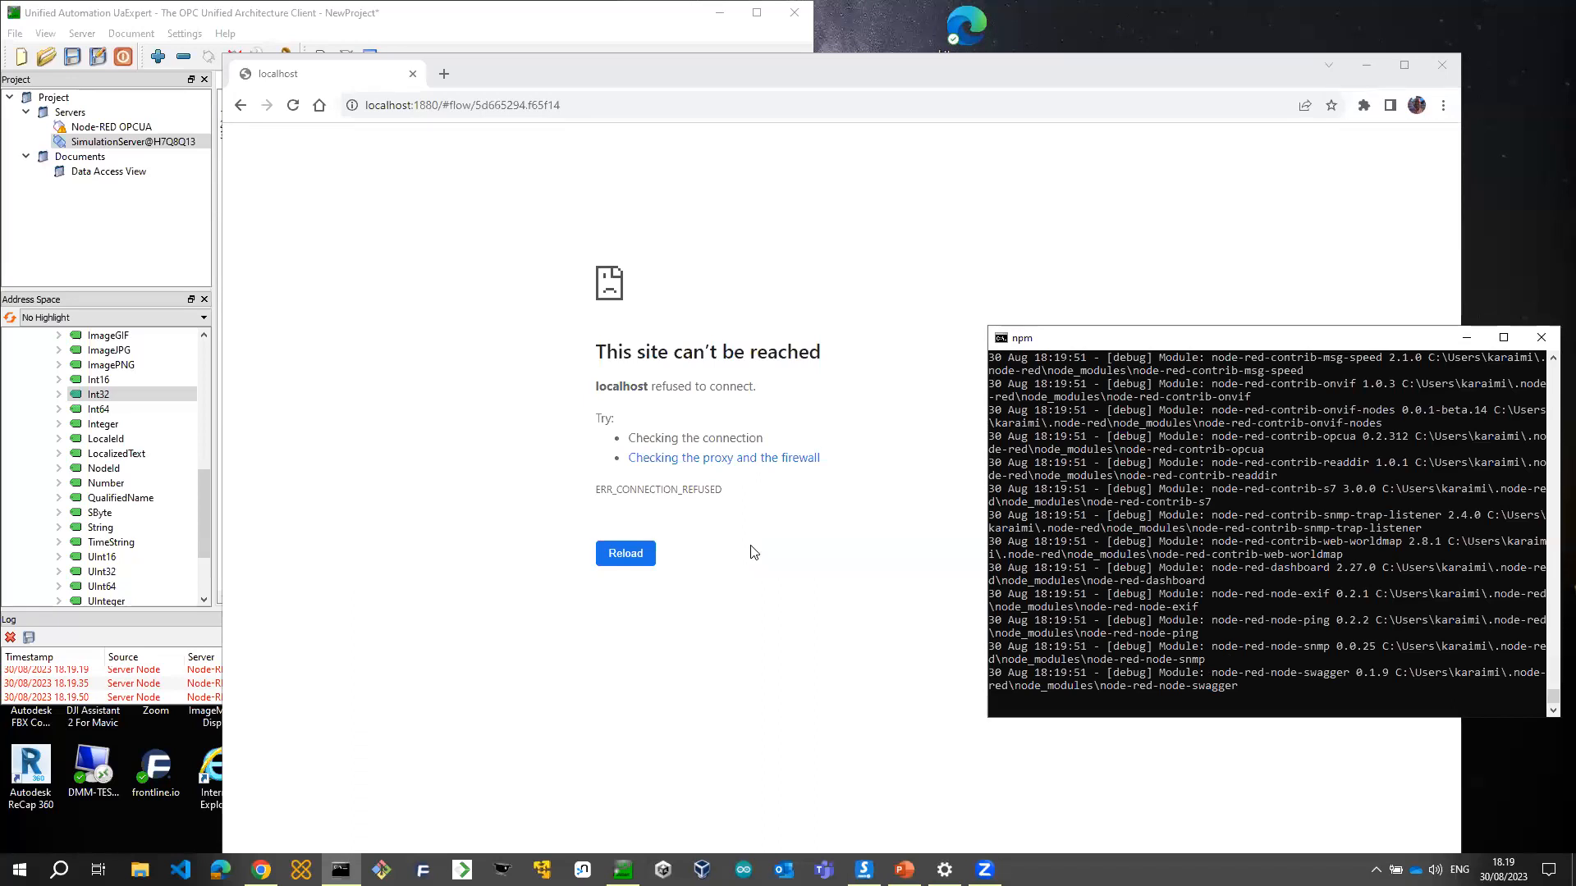
# Reload the Node-RED editor page, look over the Flow 1 workspace for nodes, and switch back to the console
pyautogui.click(625, 554)
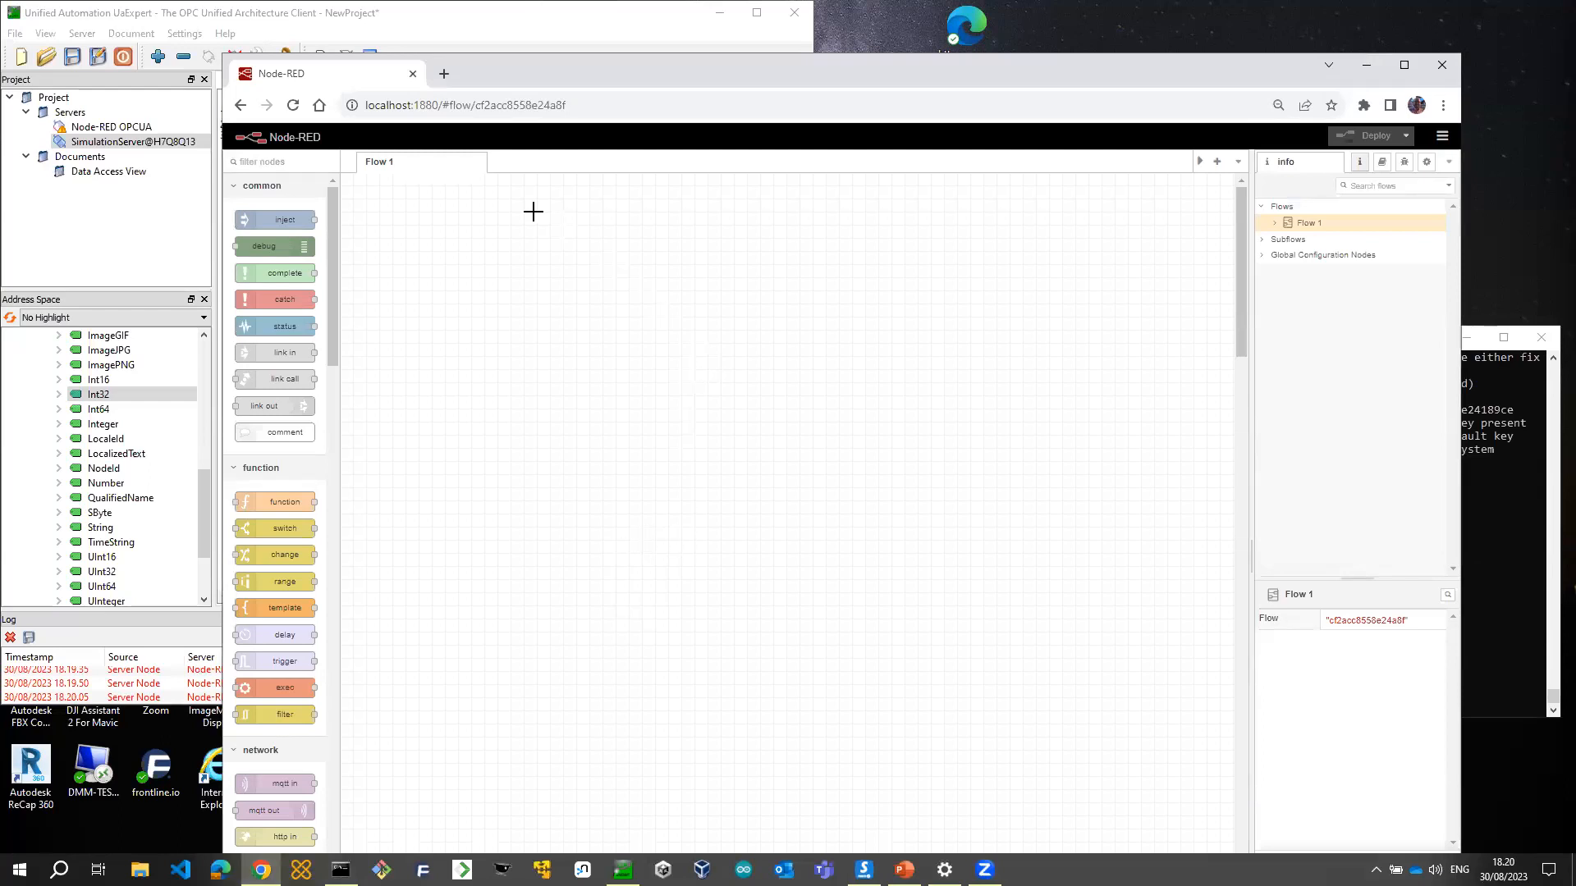
pyautogui.click(293, 106)
pyautogui.scroll(-10, 602, 416)
pyautogui.scroll(10, 600, 419)
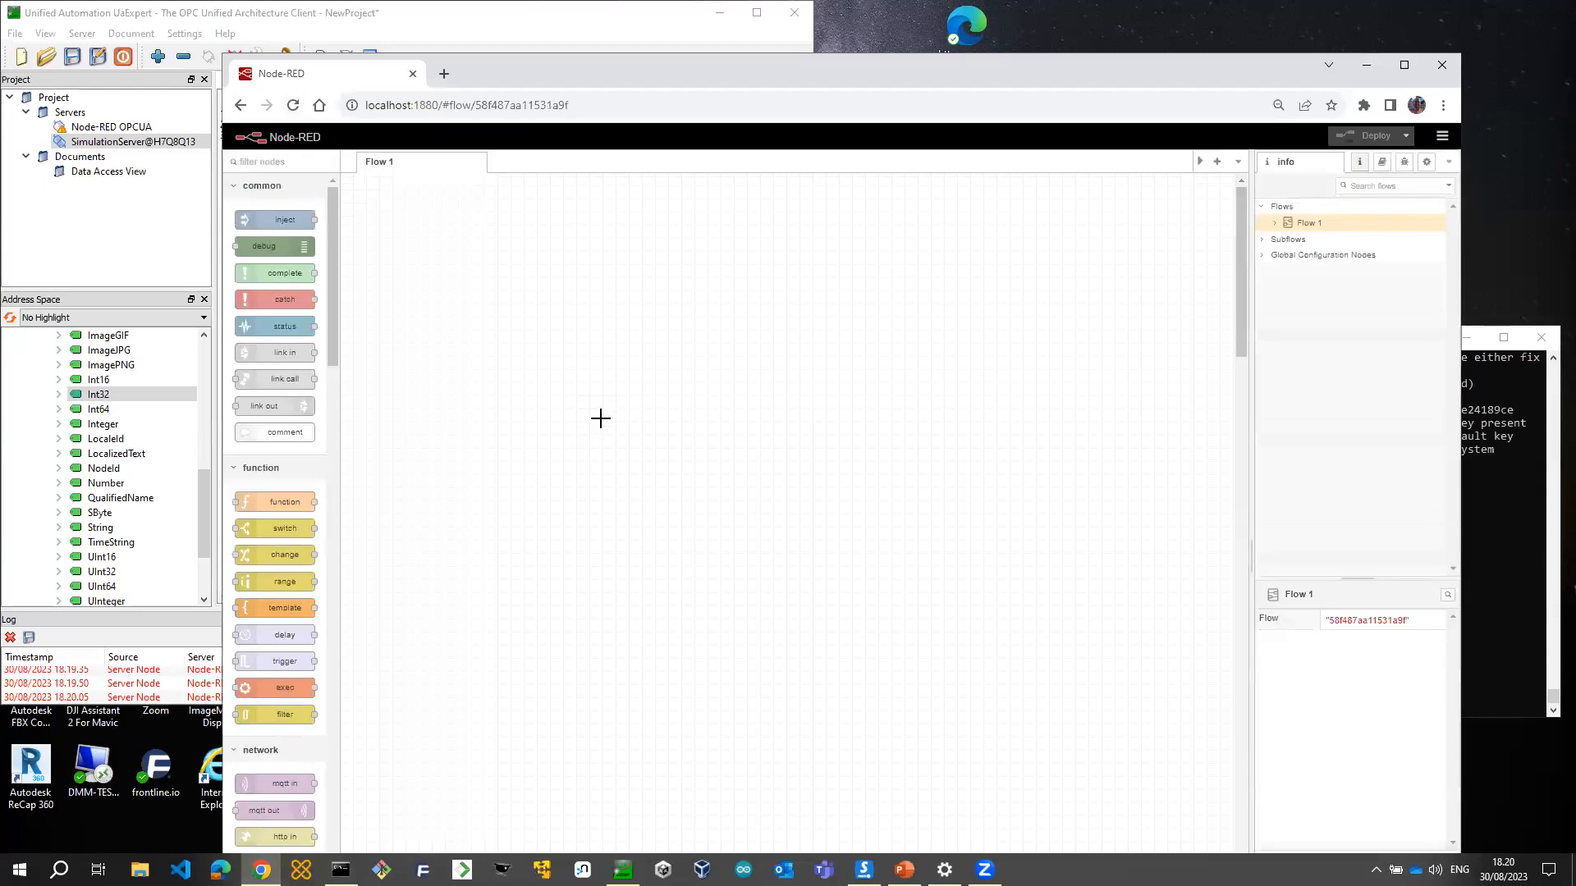
pyautogui.scroll(-10, 702, 570)
pyautogui.scroll(10, 699, 587)
pyautogui.moveTo(1241, 323); pyautogui.dragTo(1067, 328)
pyautogui.hotkey('alt', 'Tab')
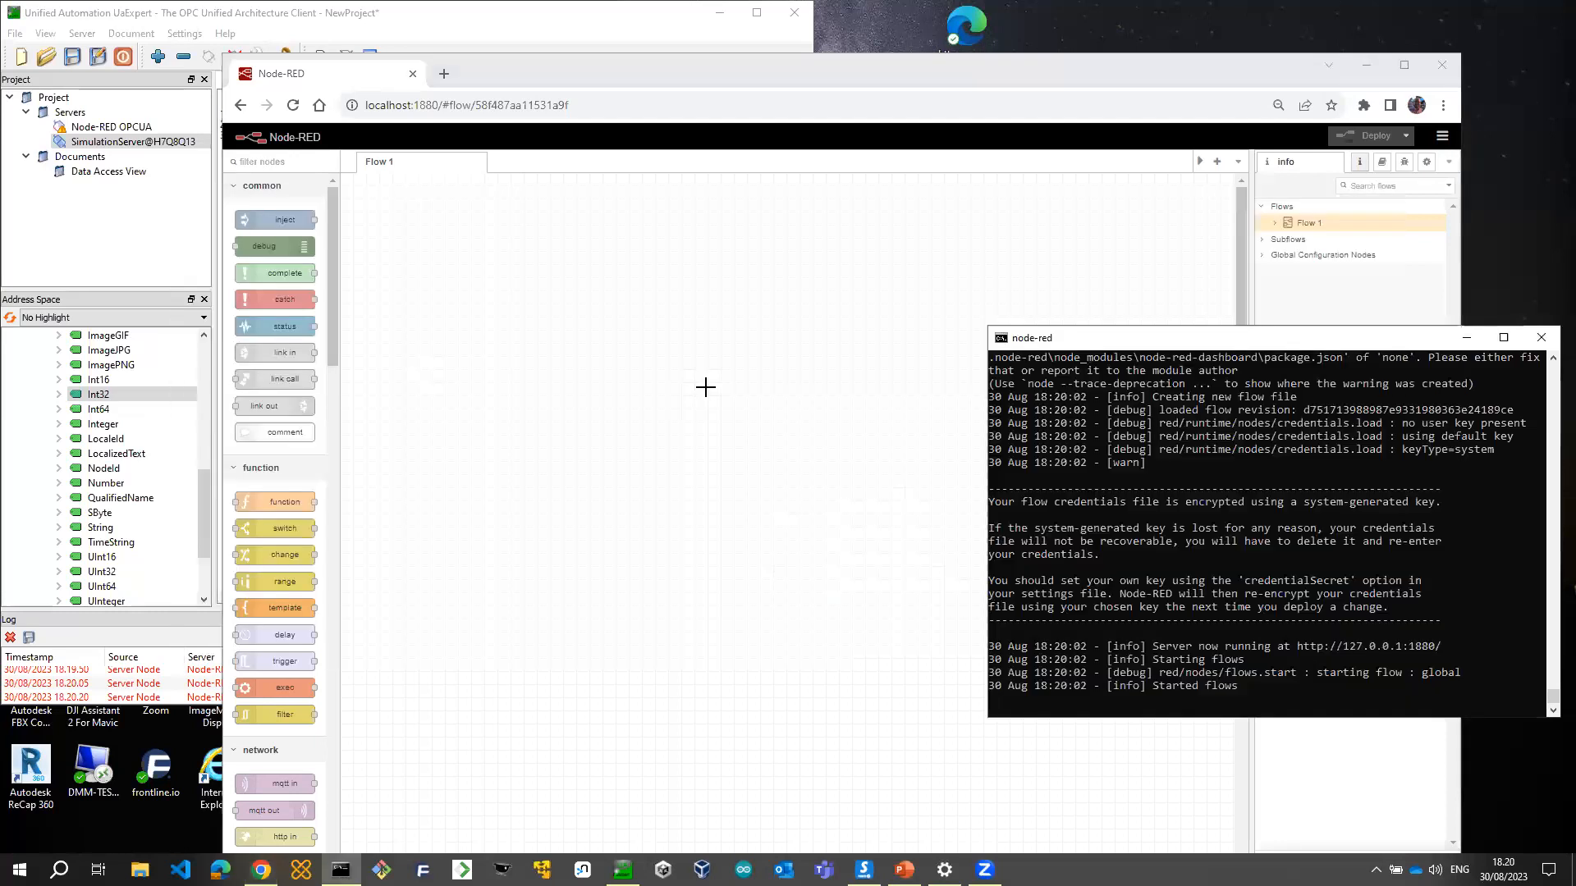
# Stop Node-RED, restart it with the flow file OPCUA-TEST-NODES.json, and reload the editor page in the browser
pyautogui.click(1136, 514)
pyautogui.press('Escape')
pyautogui.hotkey('ctrl', 'c')
pyautogui.press('Escape')
pyautogui.press('Up')
pyautogui.press('BackSpace')
pyautogui.press('BackSpace')
pyautogui.press('BackSpace')
pyautogui.press('BackSpace')
pyautogui.press('BackSpace')
pyautogui.press('BackSpace')
pyautogui.press('BackSpace')
pyautogui.press('BackSpace')
pyautogui.press('BackSpace')
pyautogui.press('BackSpace')
pyautogui.press('BackSpace')
pyautogui.press('BackSpace')
pyautogui.press('BackSpace')
pyautogui.press('BackSpace')
pyautogui.press('BackSpace')
pyautogui.press('BackSpace')
pyautogui.press('BackSpace')
pyautogui.press('BackSpace')
pyautogui.press('BackSpace')
pyautogui.press('BackSpace')
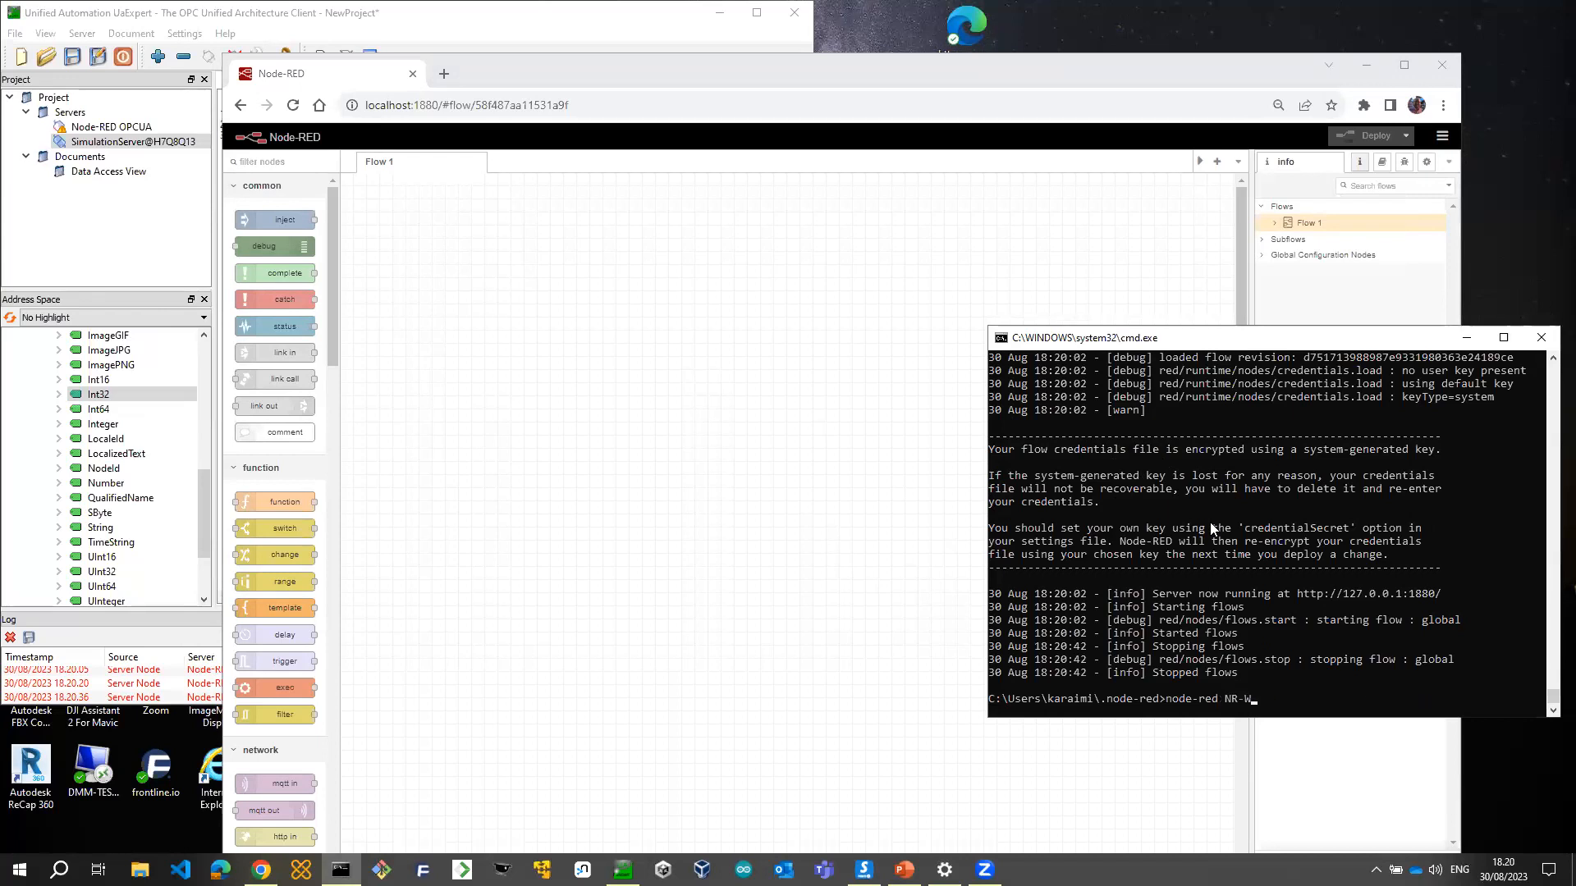
pyautogui.write('OPCUA-TEST-NODES.json')
pyautogui.press('Return')
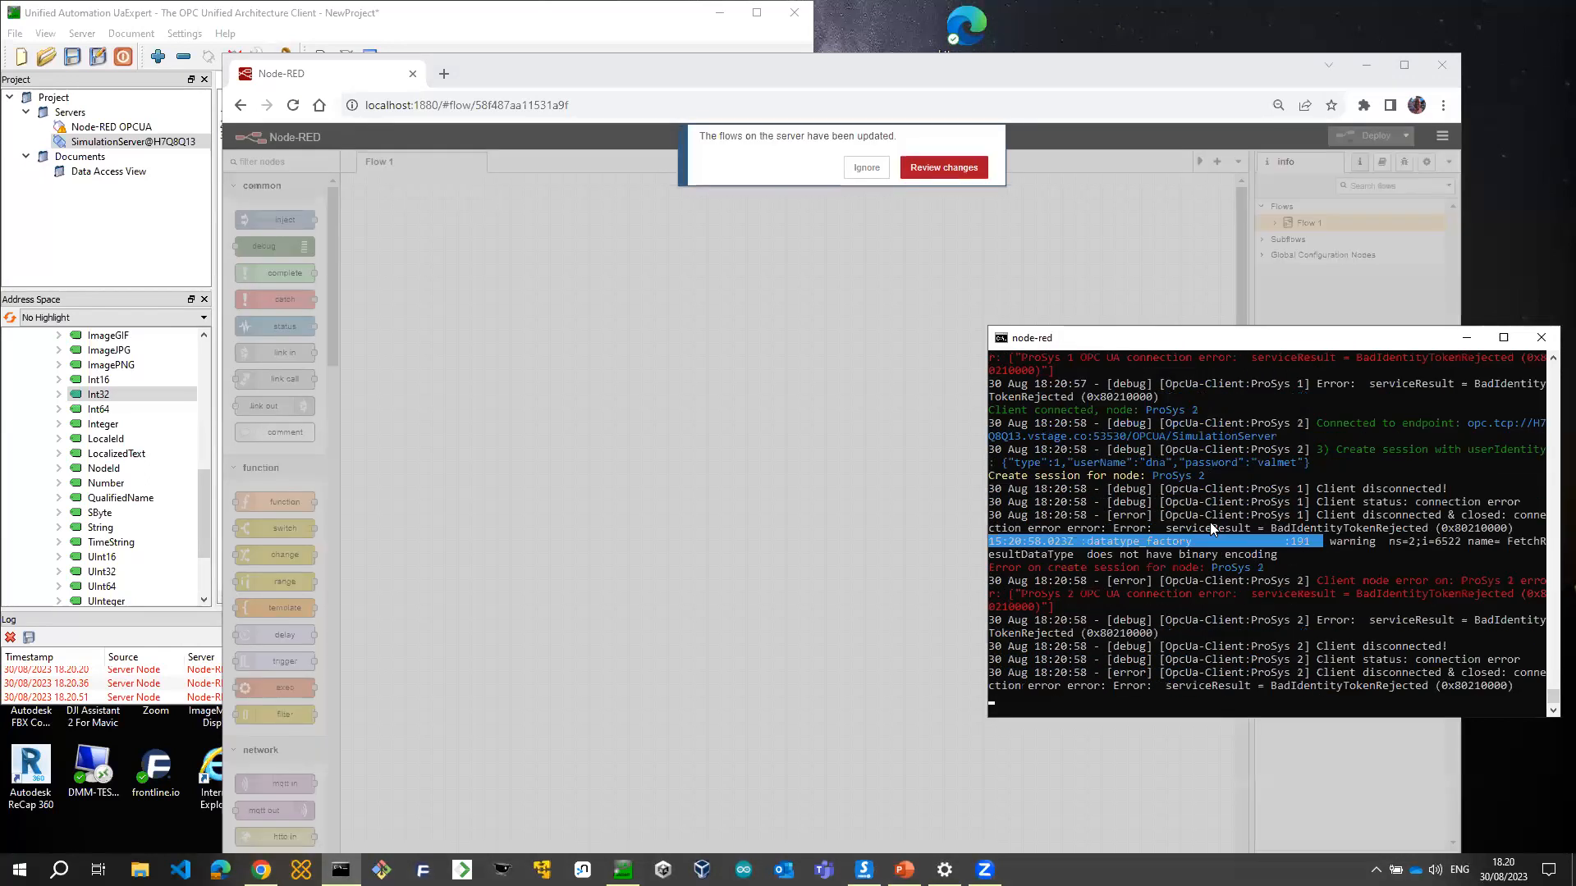
pyautogui.click(294, 105)
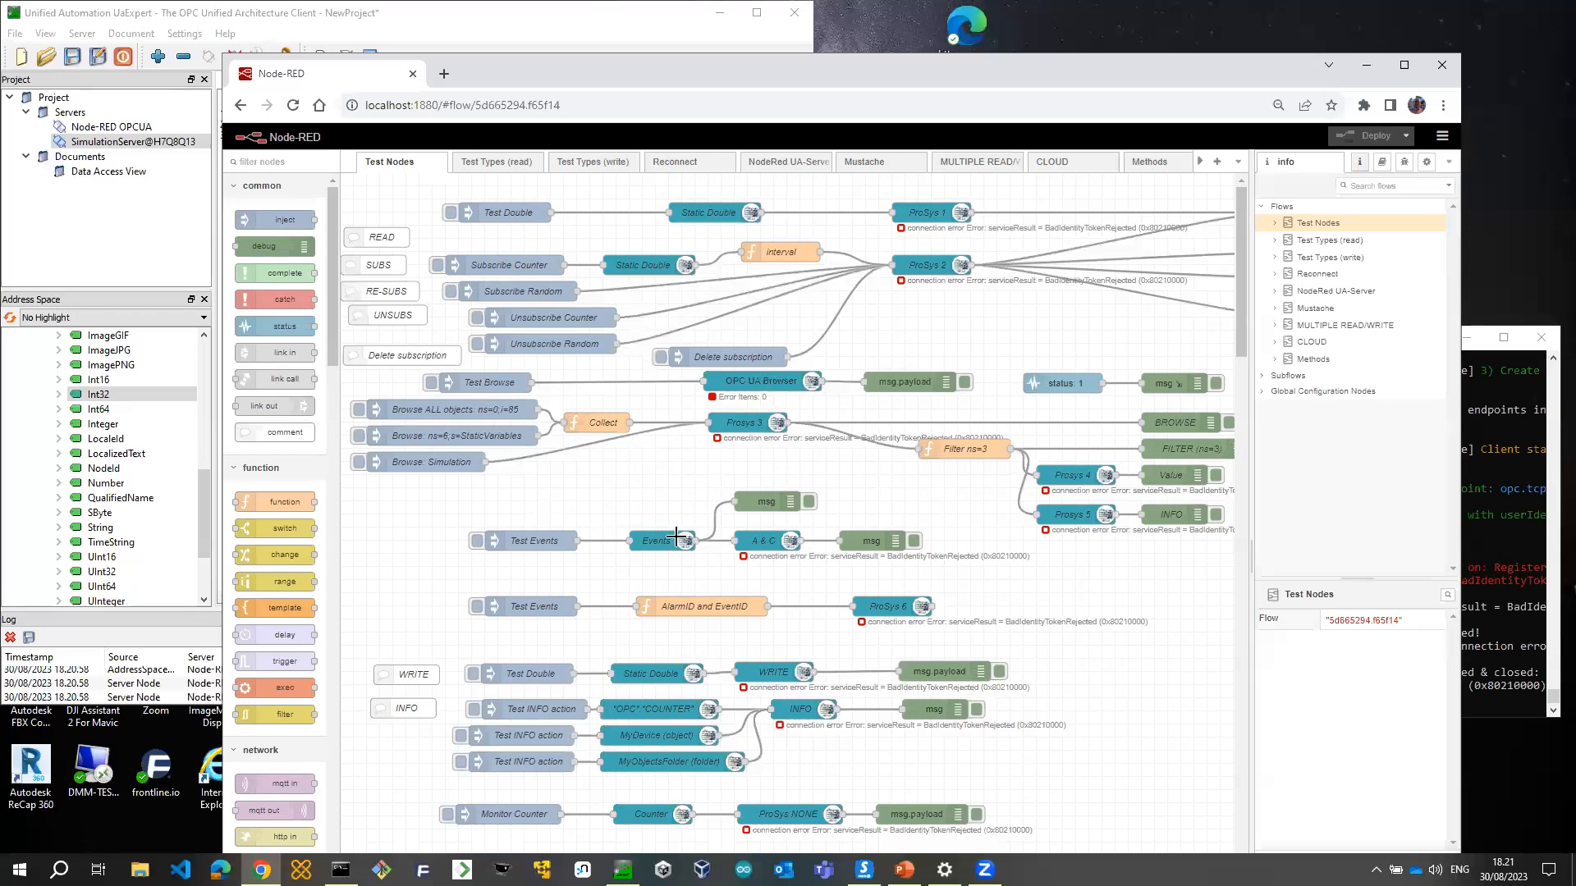
# Set the A & C client's endpoint to security policy None, security mode None and Anonymous login, and deploy the flow
pyautogui.click(723, 539)
pyautogui.doubleClick(723, 539)
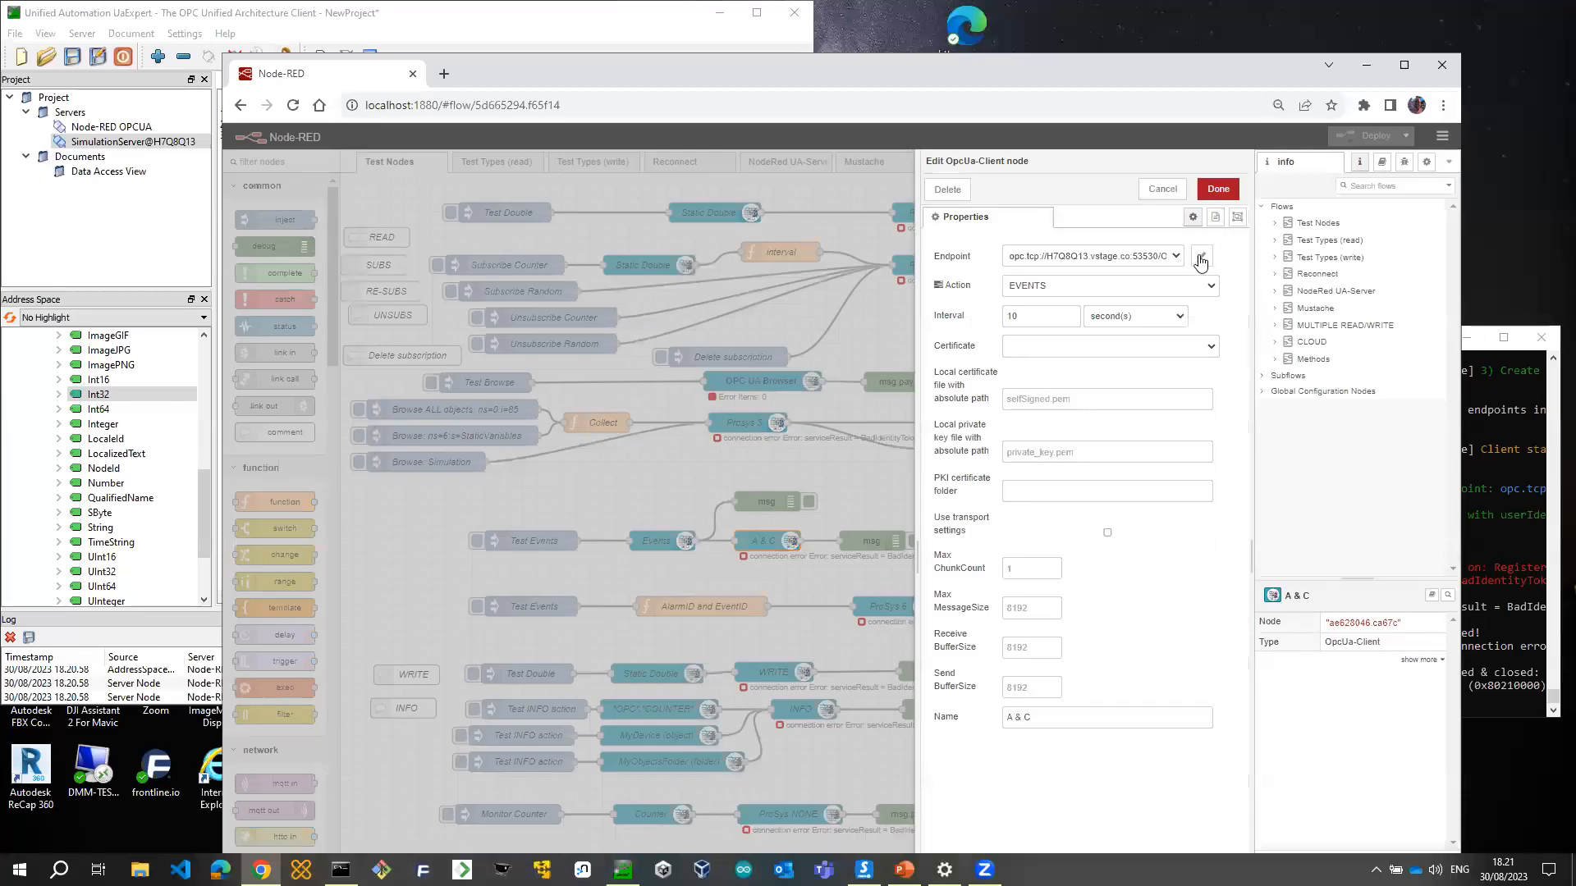
pyautogui.click(1217, 256)
pyautogui.click(1129, 288)
pyautogui.click(1080, 305)
pyautogui.click(1074, 316)
pyautogui.click(1058, 327)
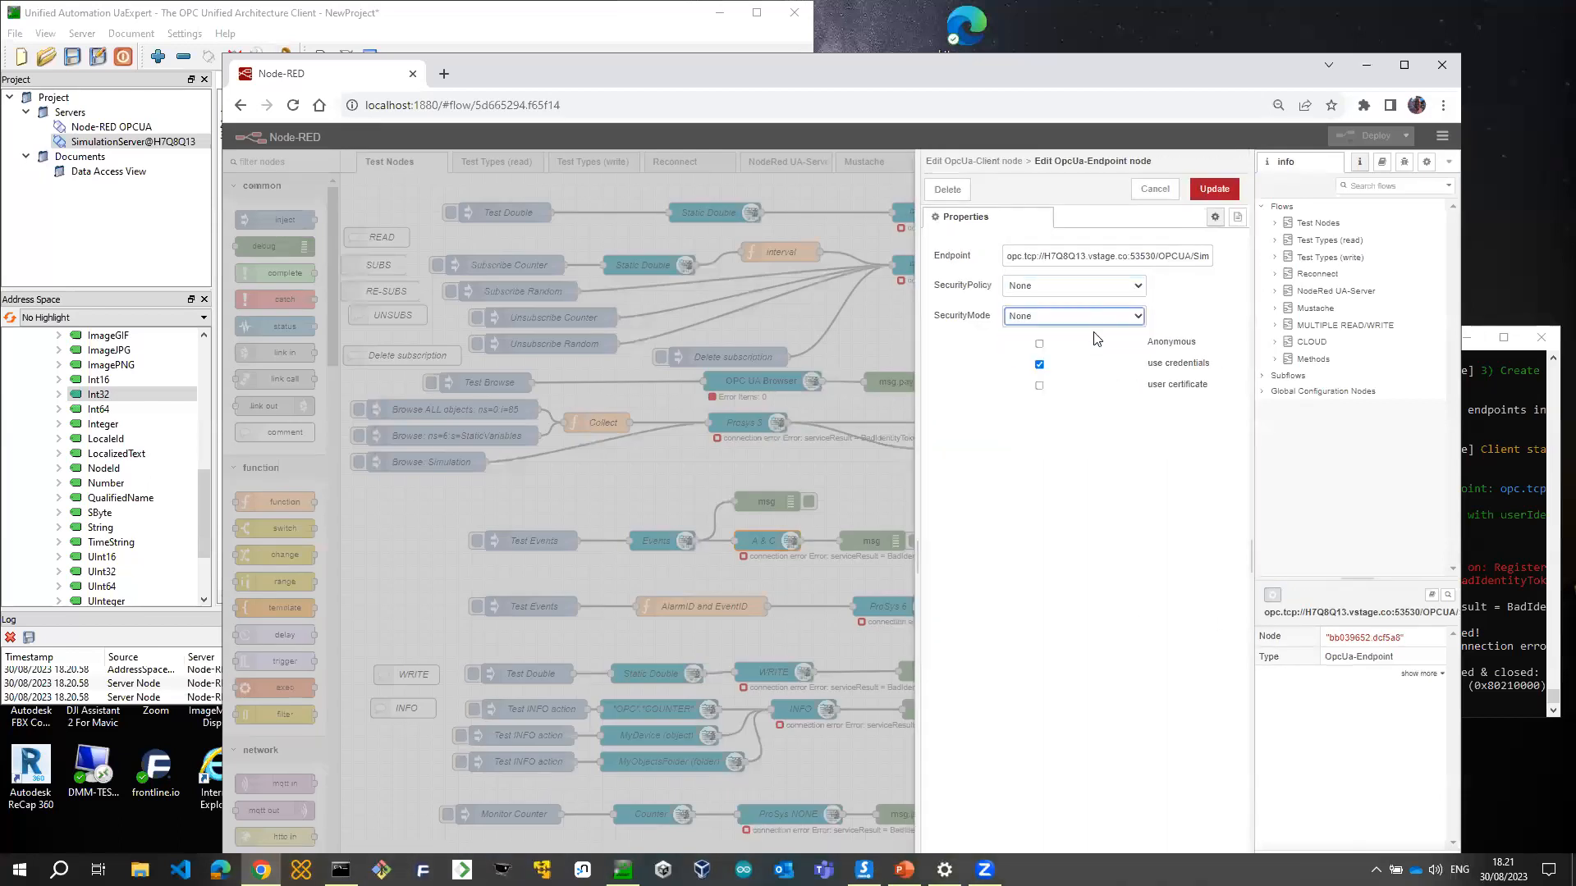
pyautogui.click(1040, 347)
pyautogui.click(1214, 190)
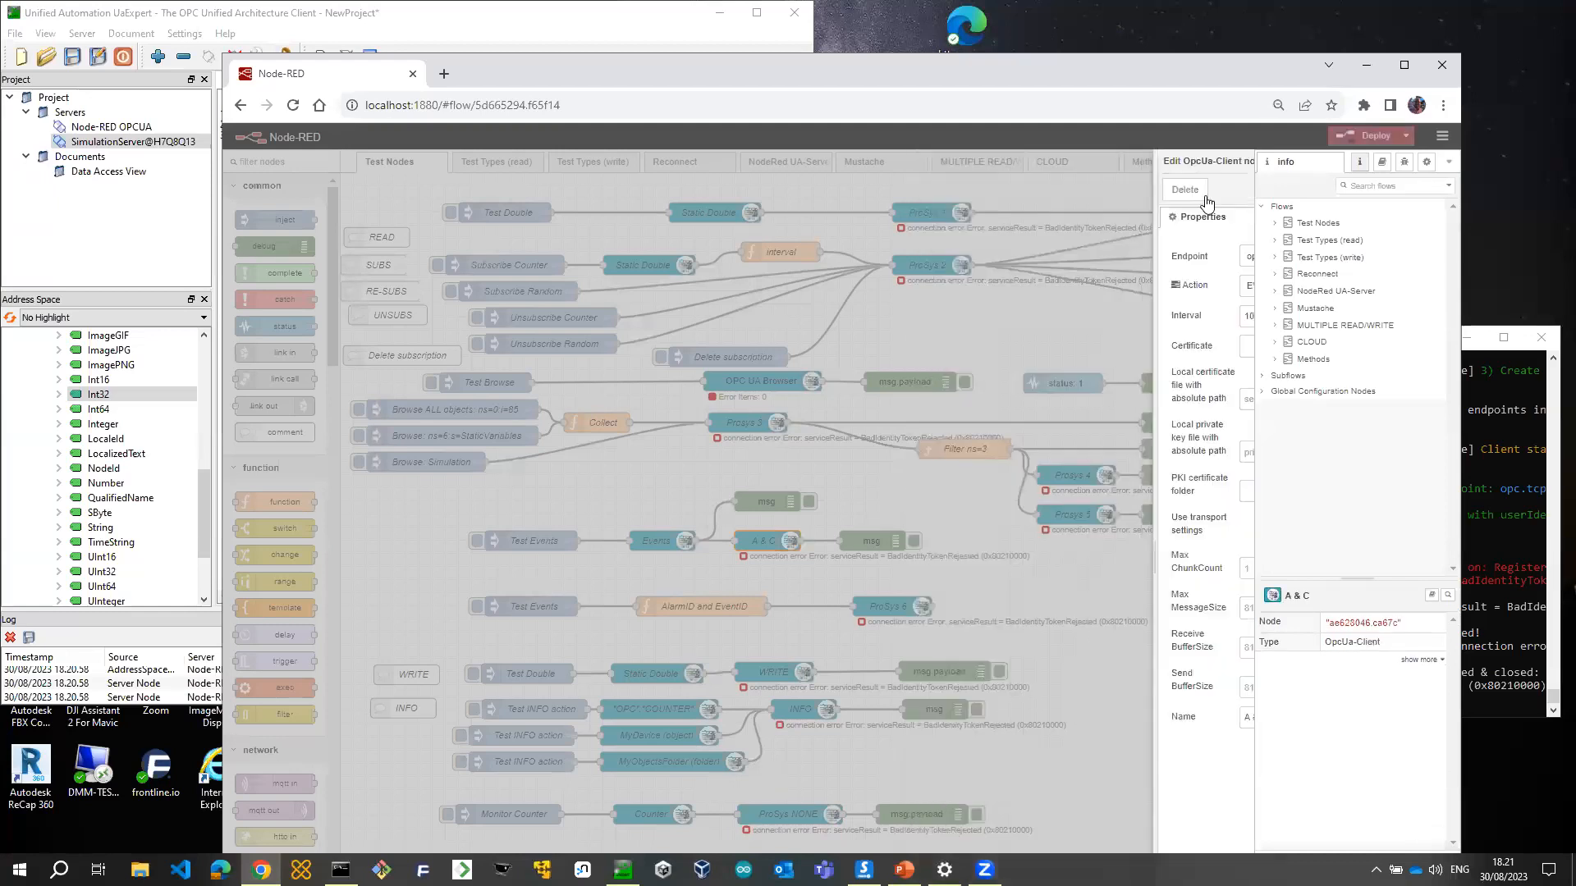
pyautogui.click(1218, 190)
pyautogui.click(1367, 136)
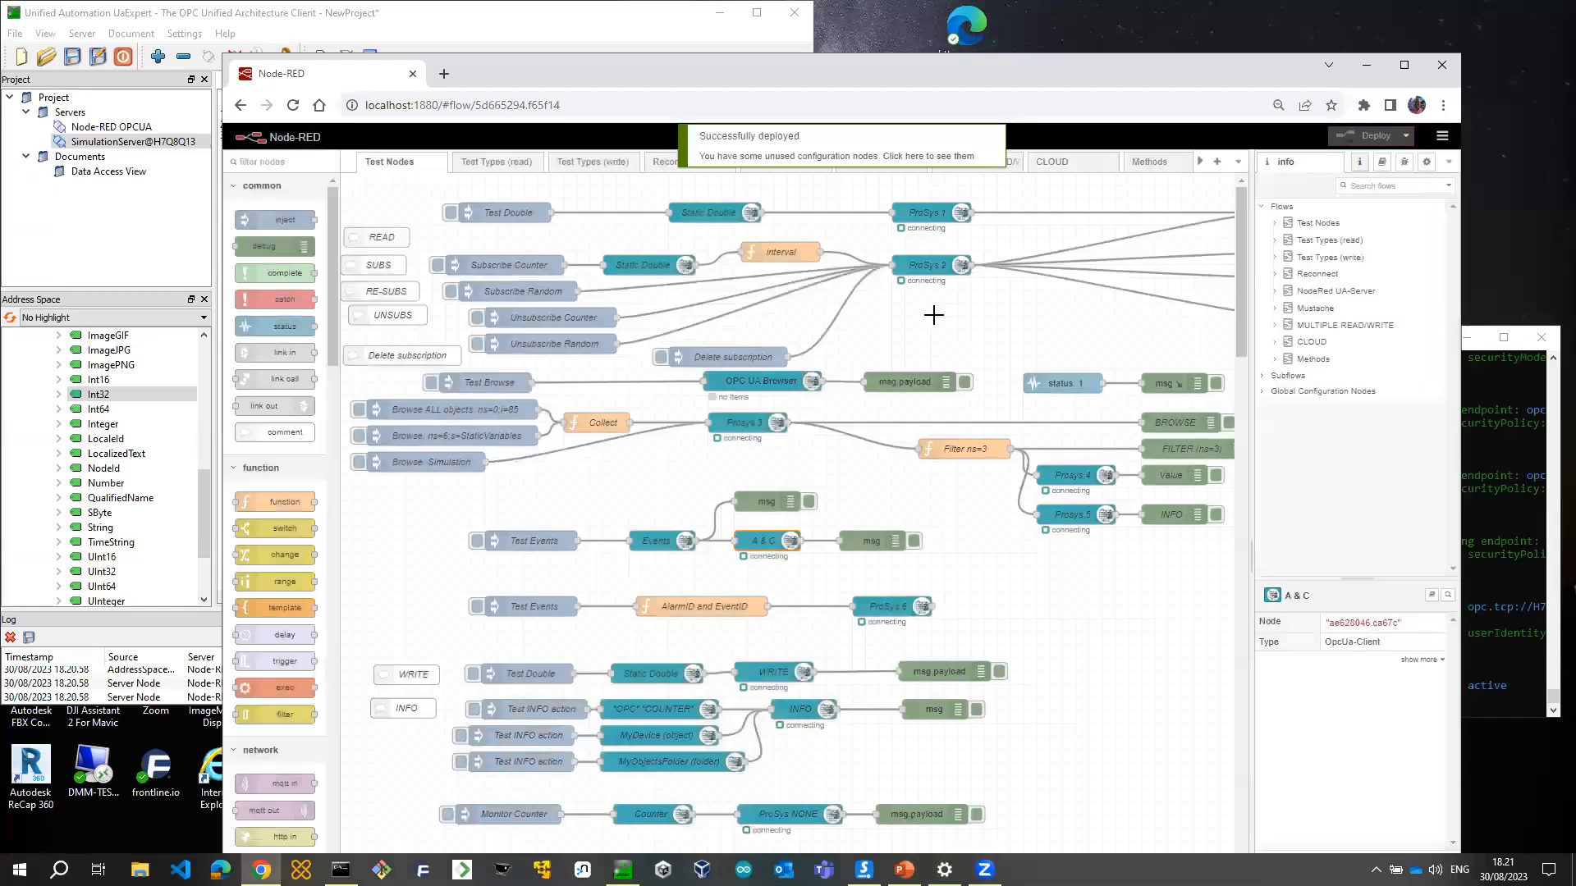
# Clear the debug messages and redeploy the flow after editing the A & C client node's interval
pyautogui.click(1403, 169)
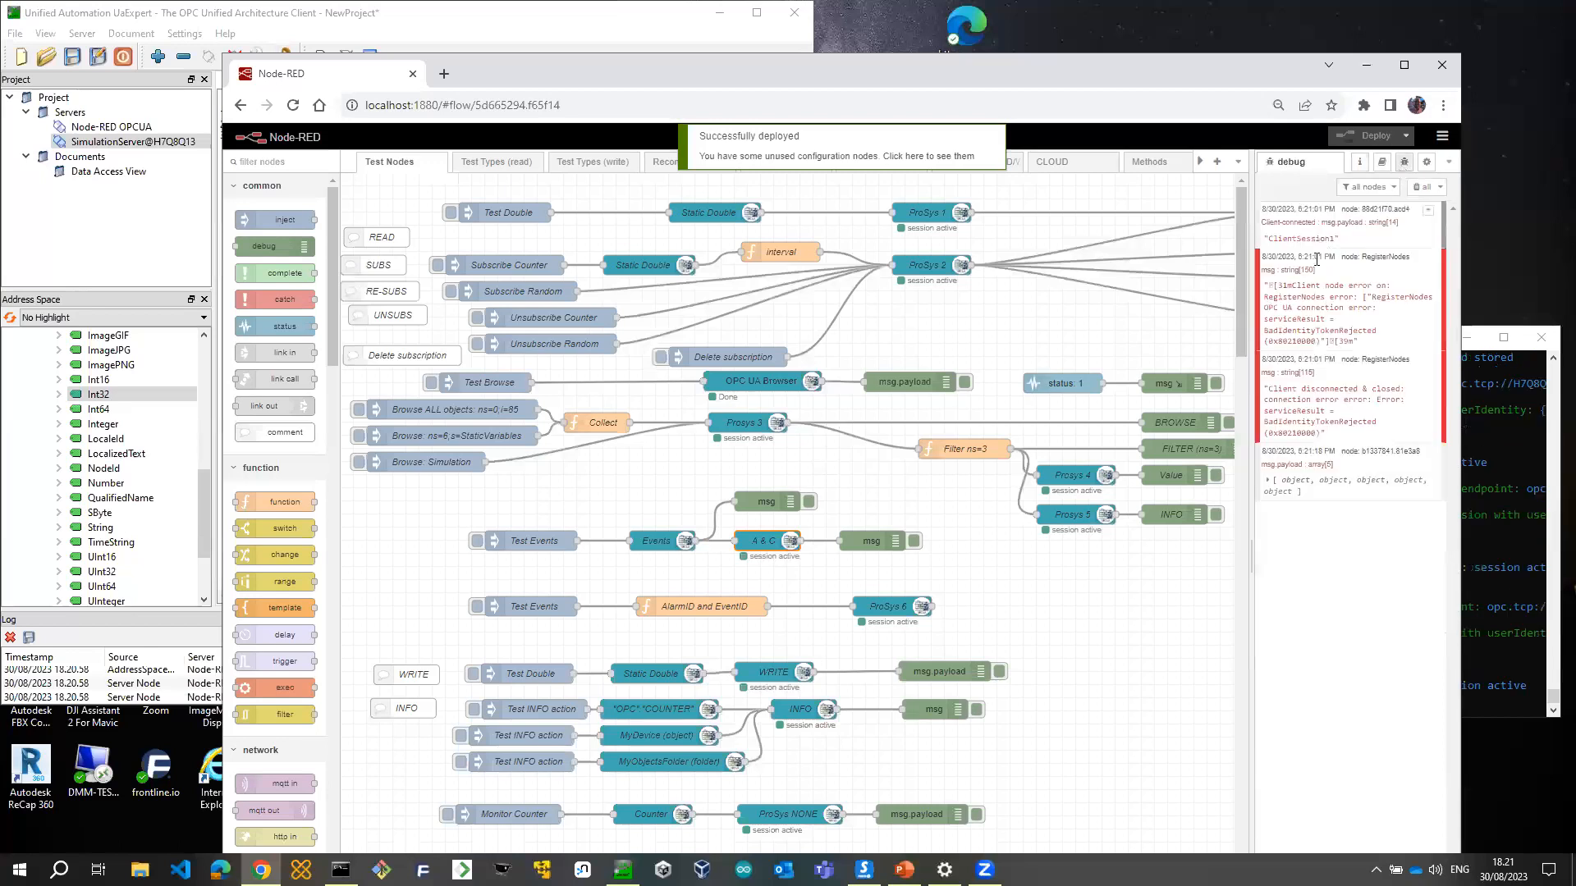
pyautogui.click(1418, 187)
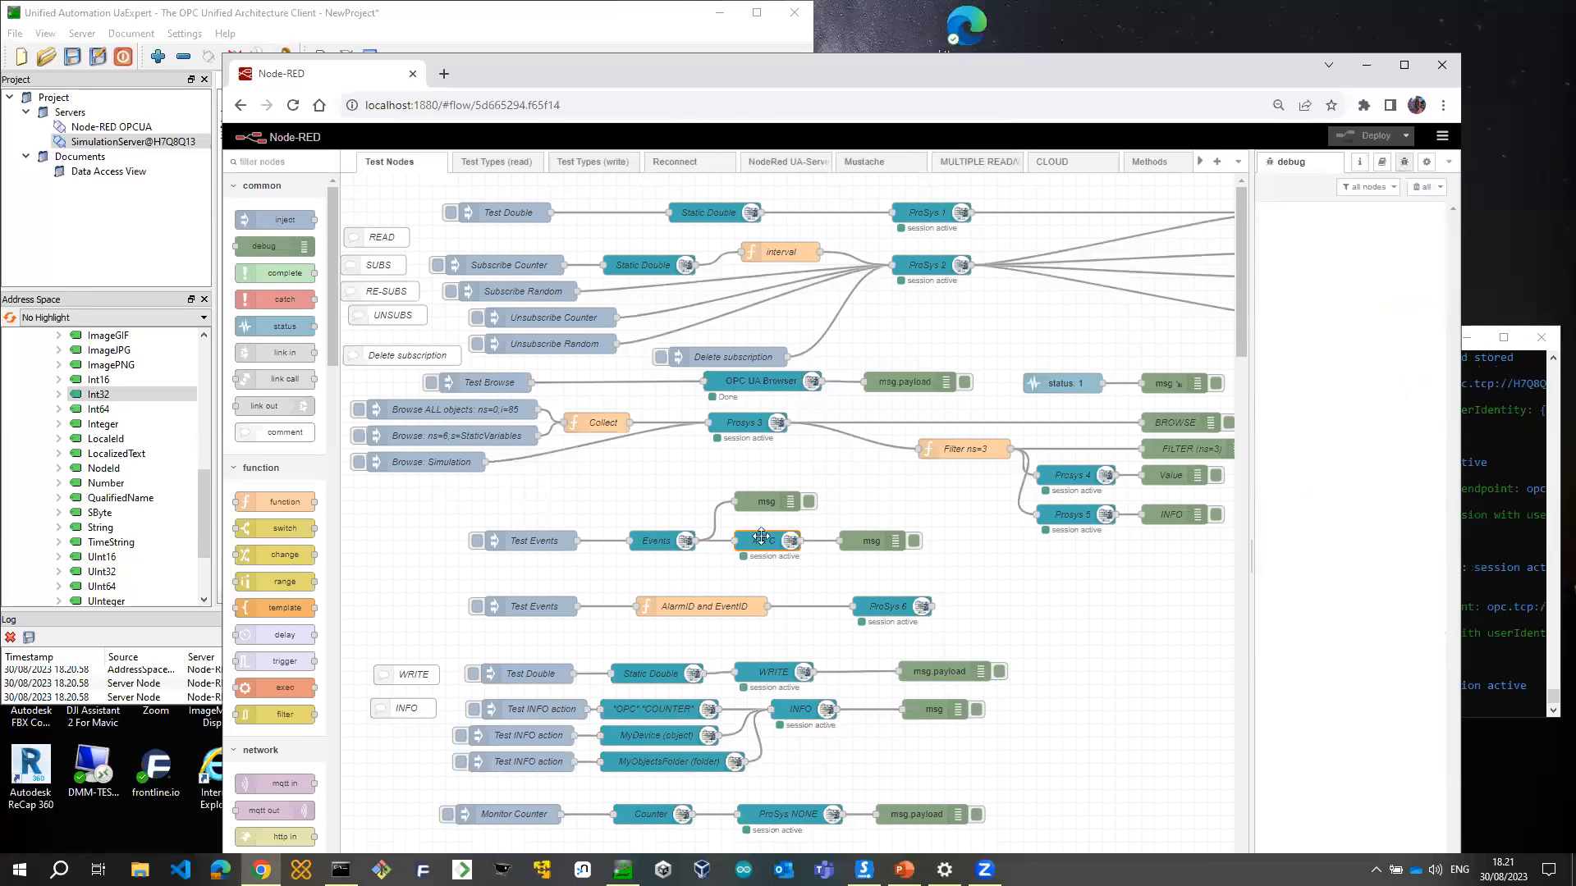
pyautogui.doubleClick(761, 545)
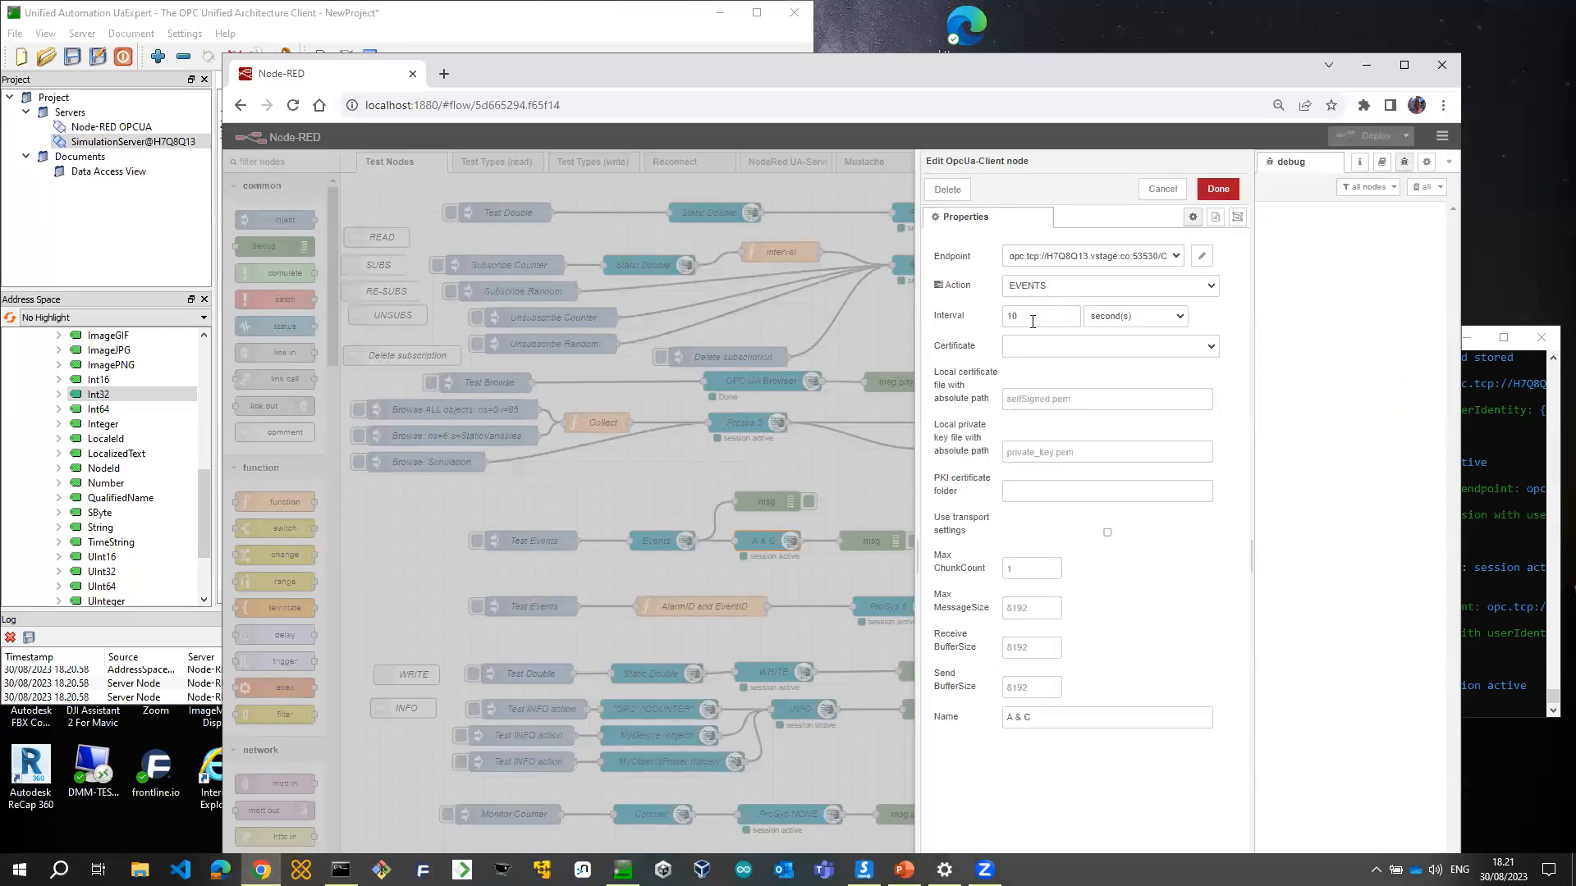
pyautogui.click(1030, 319)
pyautogui.click(1218, 189)
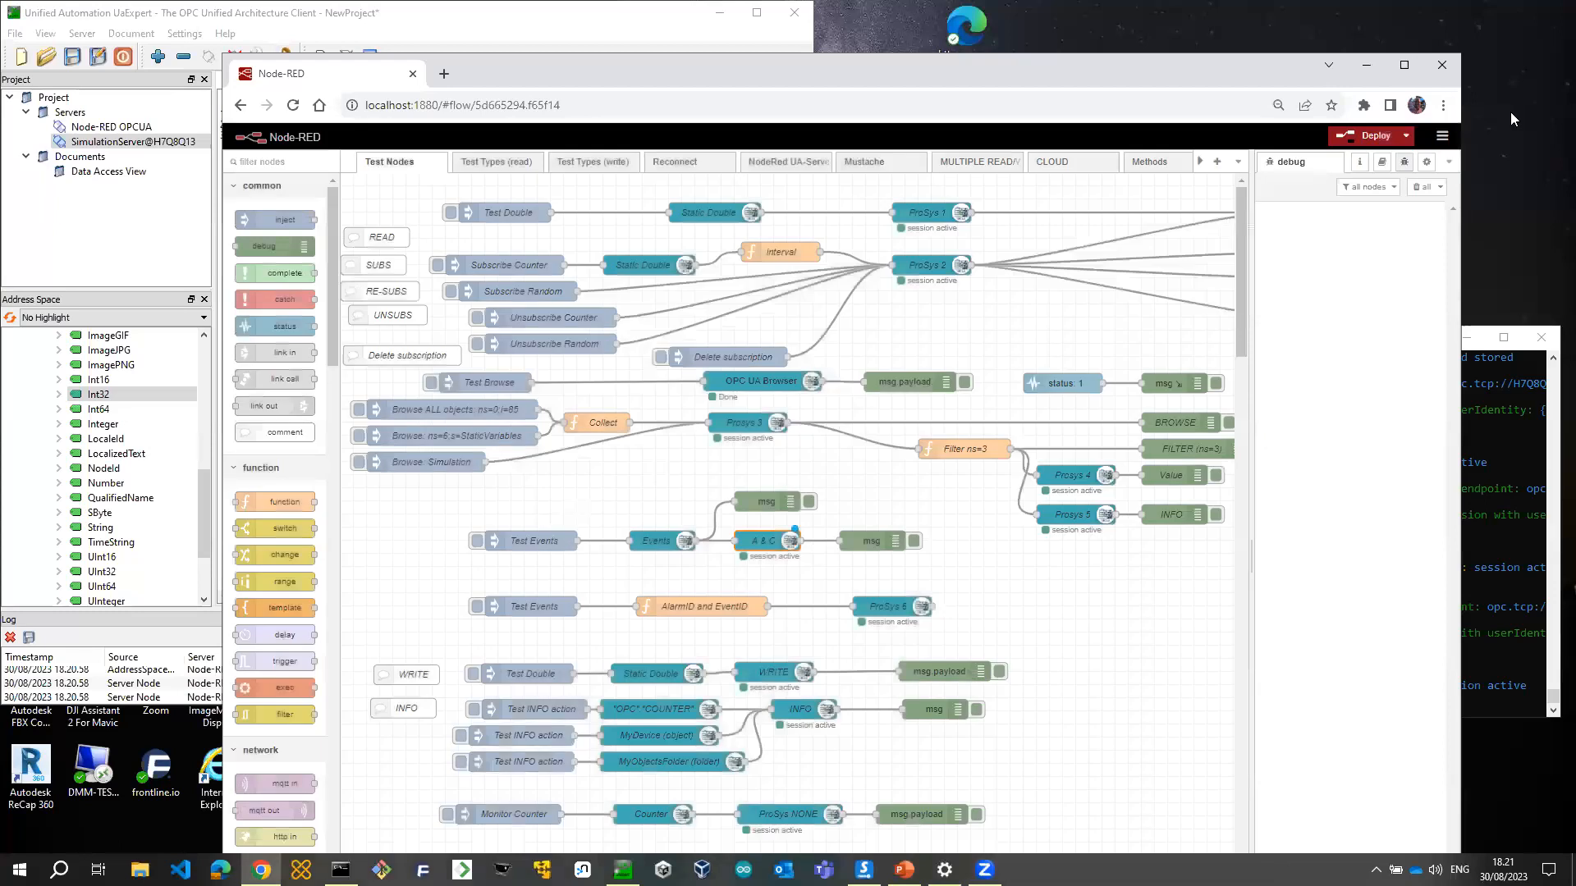
pyautogui.click(1379, 136)
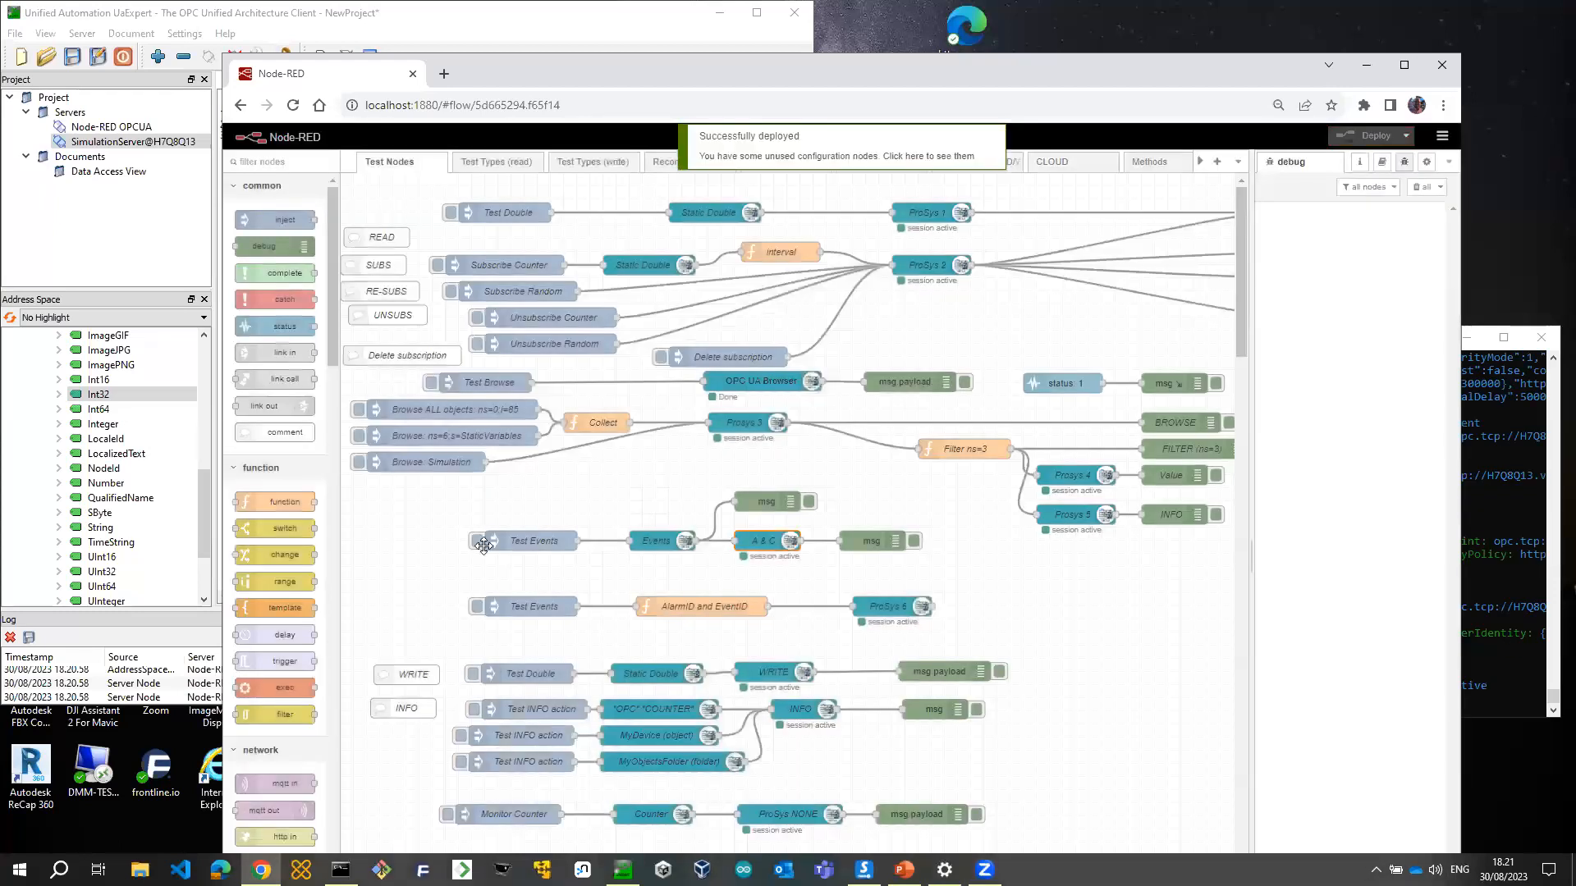
# Run the Test Events injection that feeds the A & C client, and expand the received event messages and their payloads
pyautogui.click(477, 541)
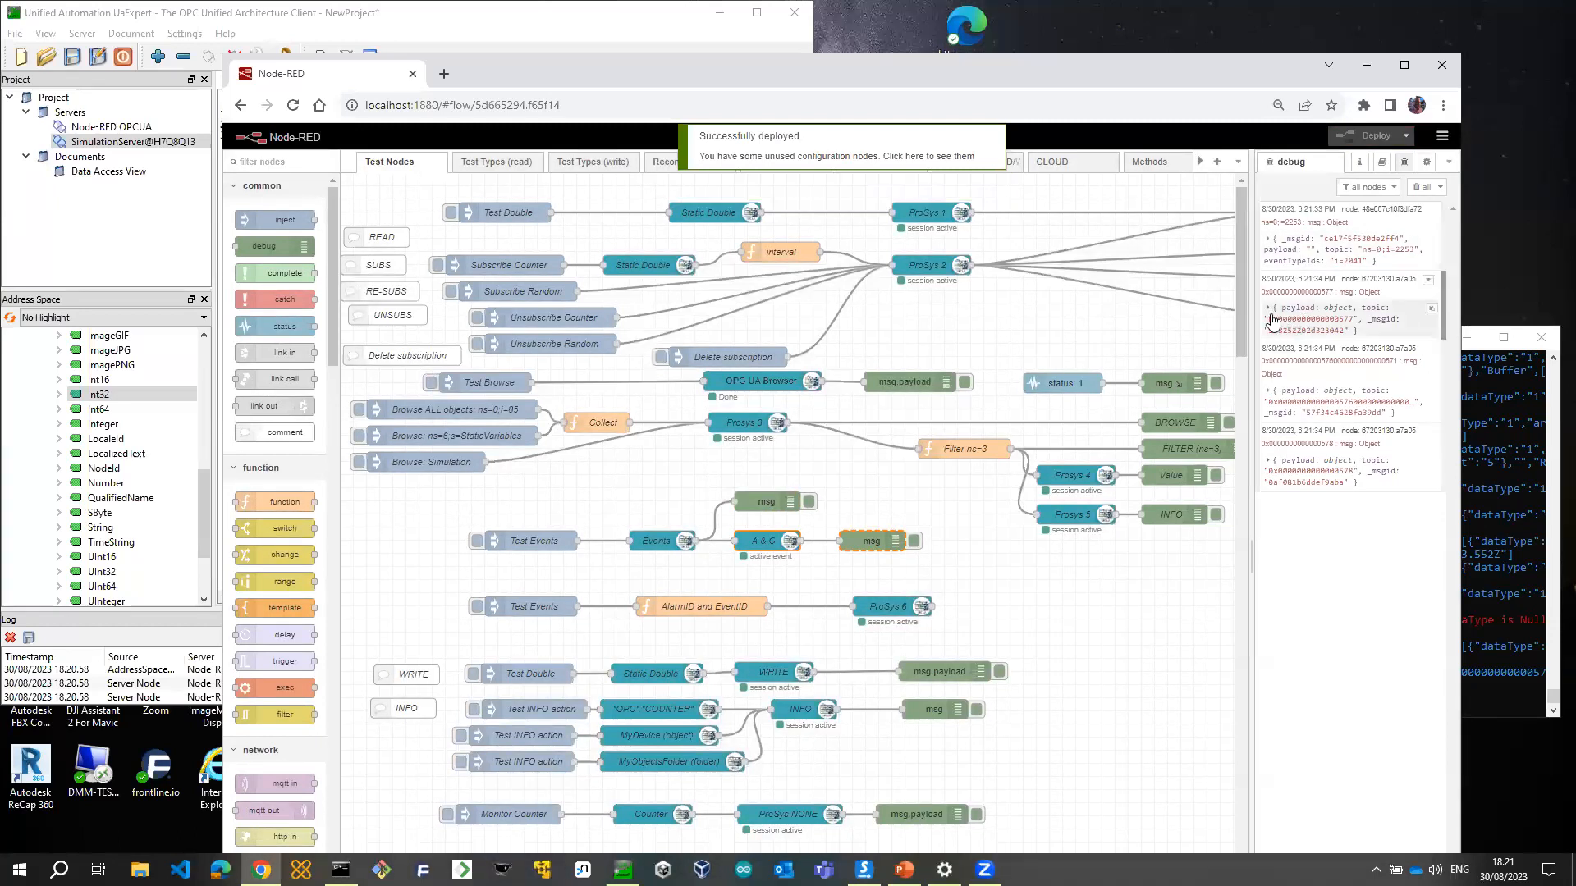
pyautogui.click(1305, 326)
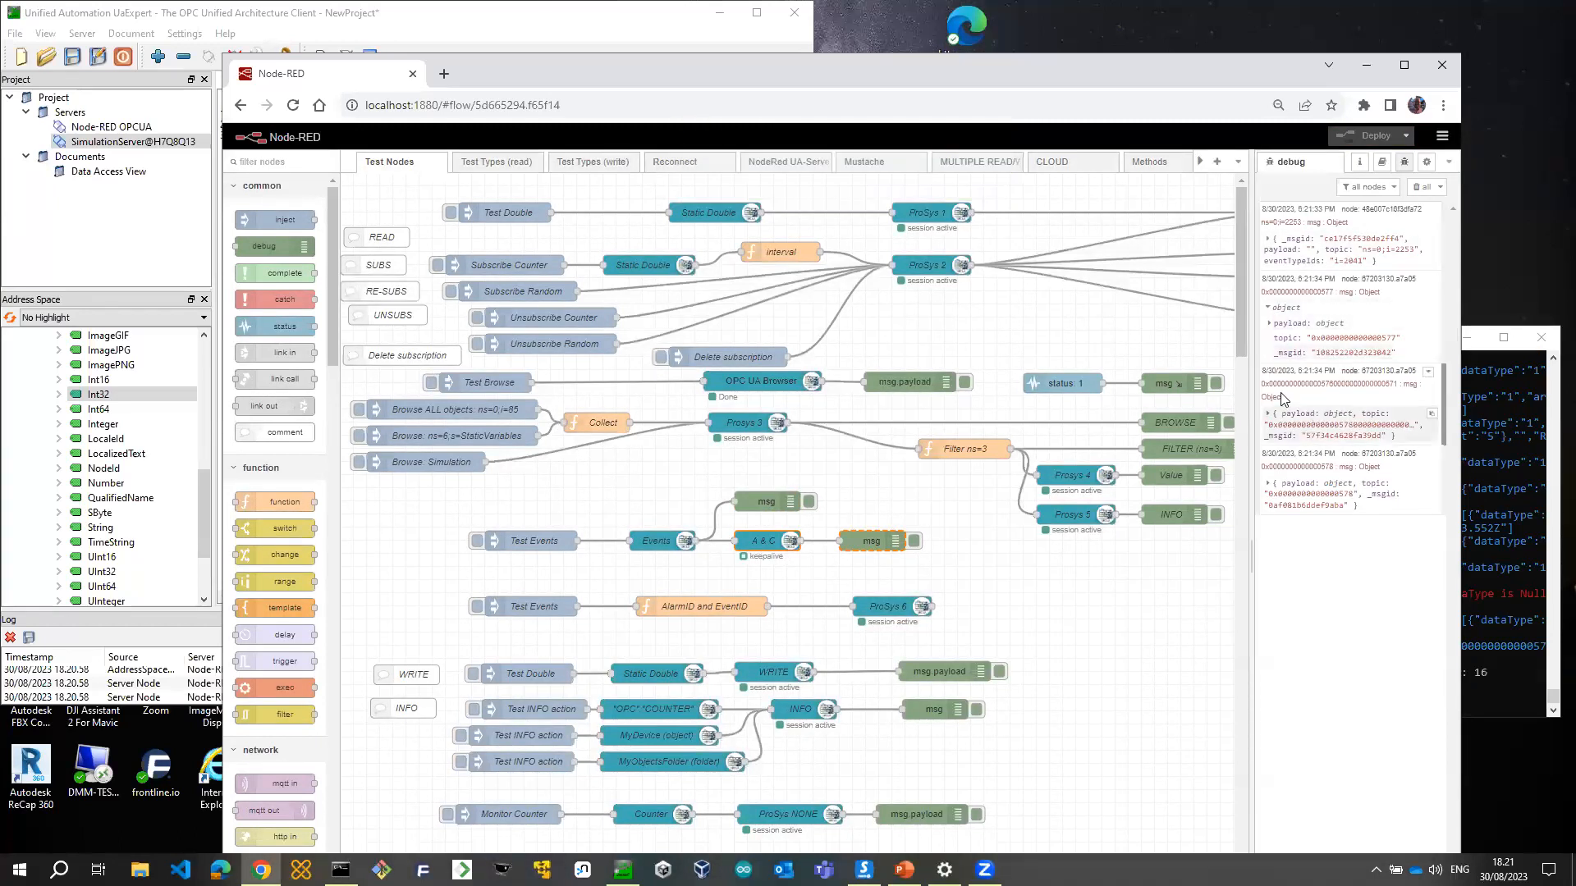
pyautogui.click(1265, 426)
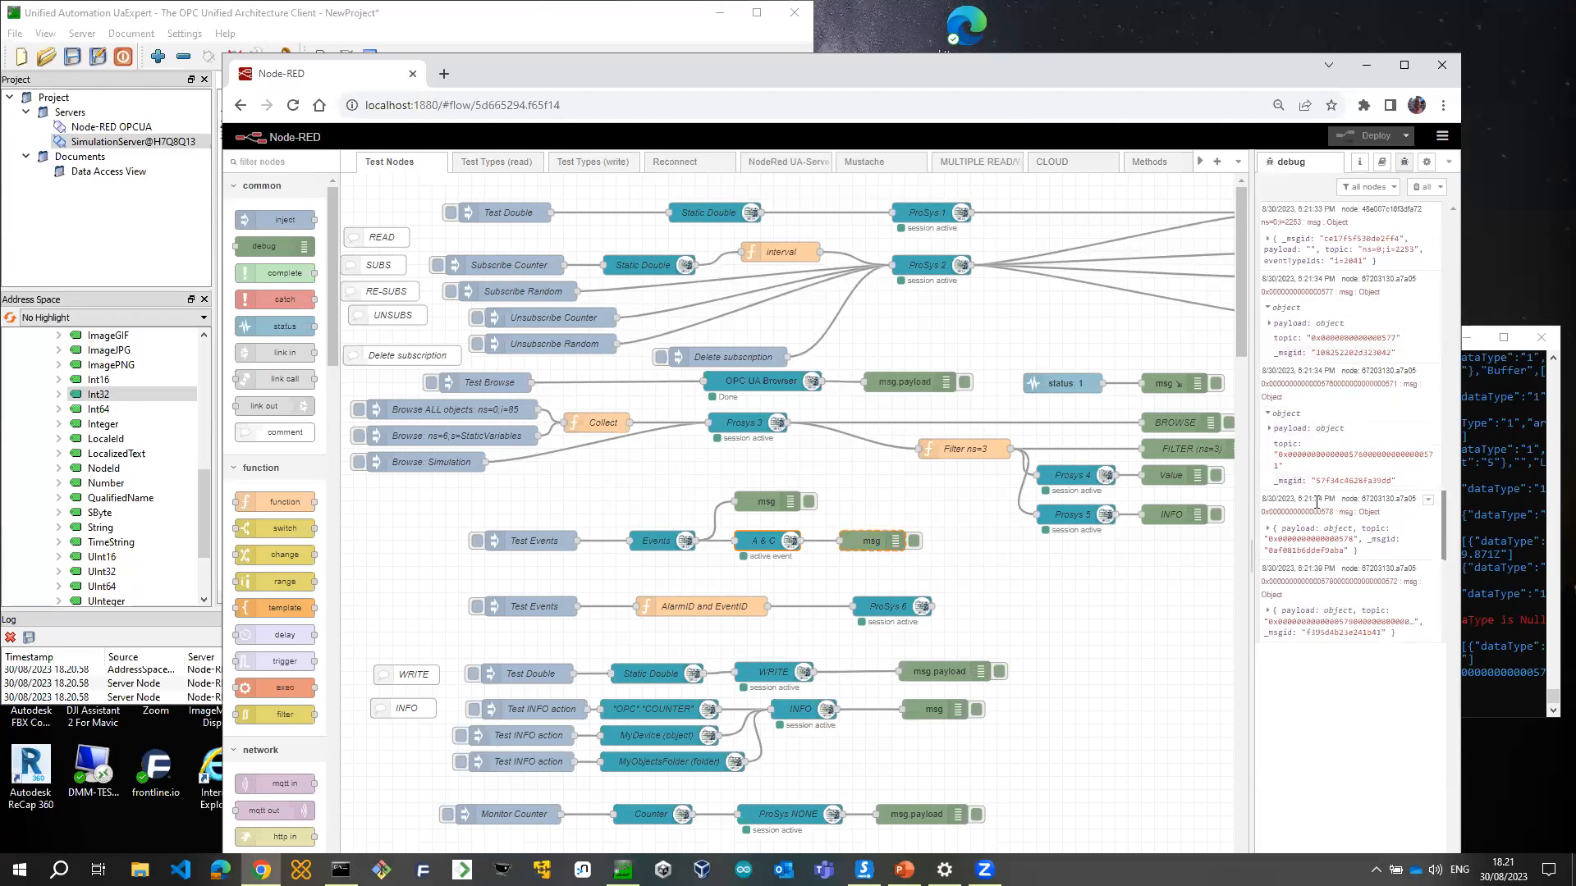
pyautogui.click(1268, 533)
pyautogui.click(1269, 545)
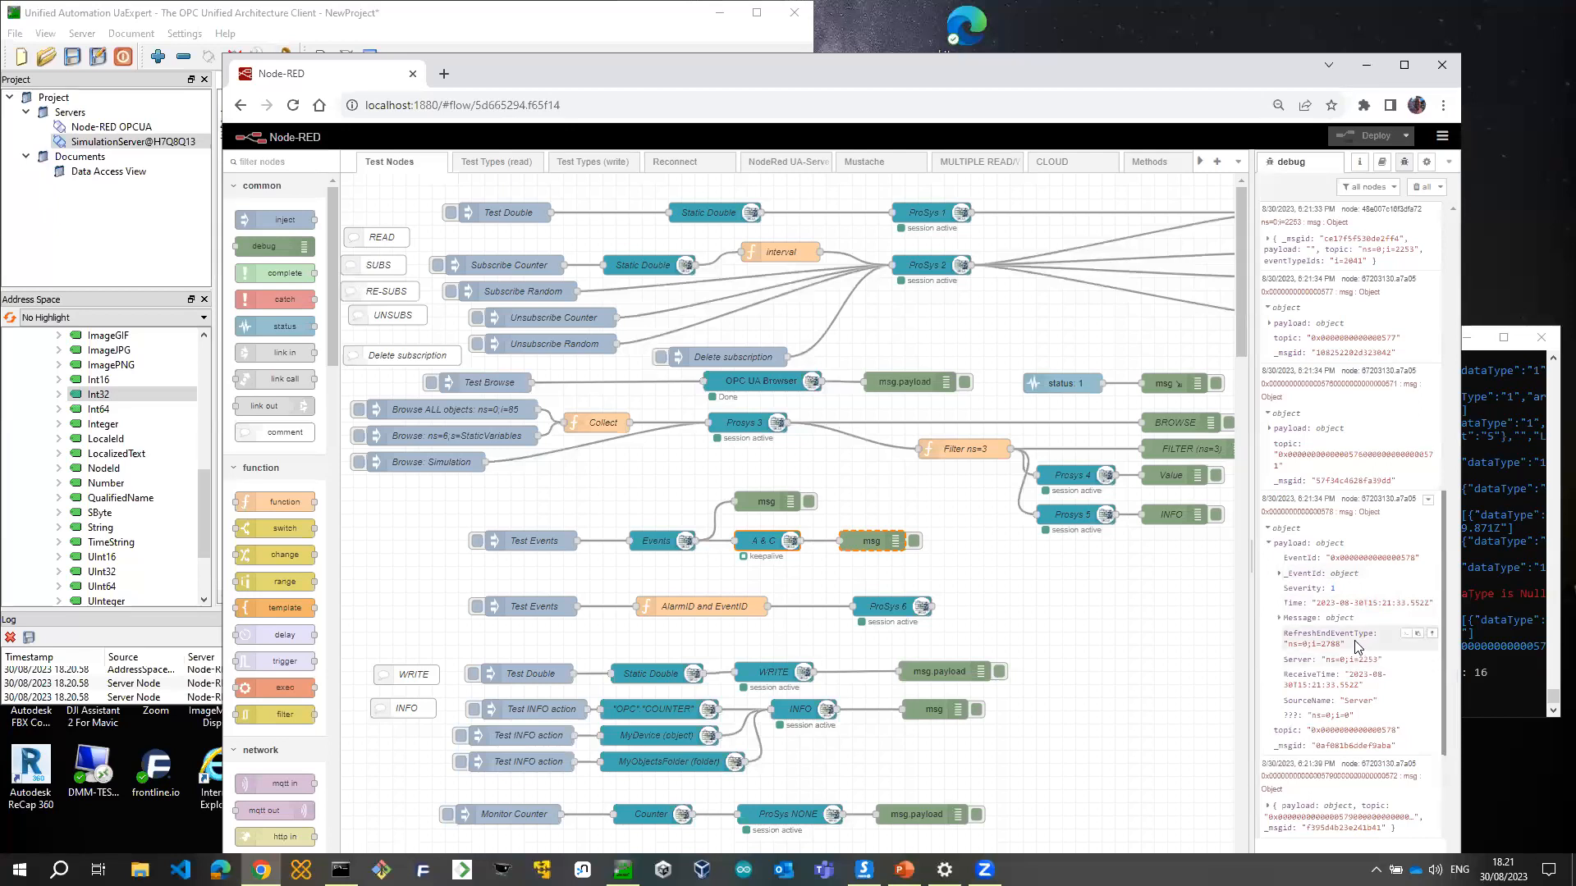
pyautogui.click(1269, 807)
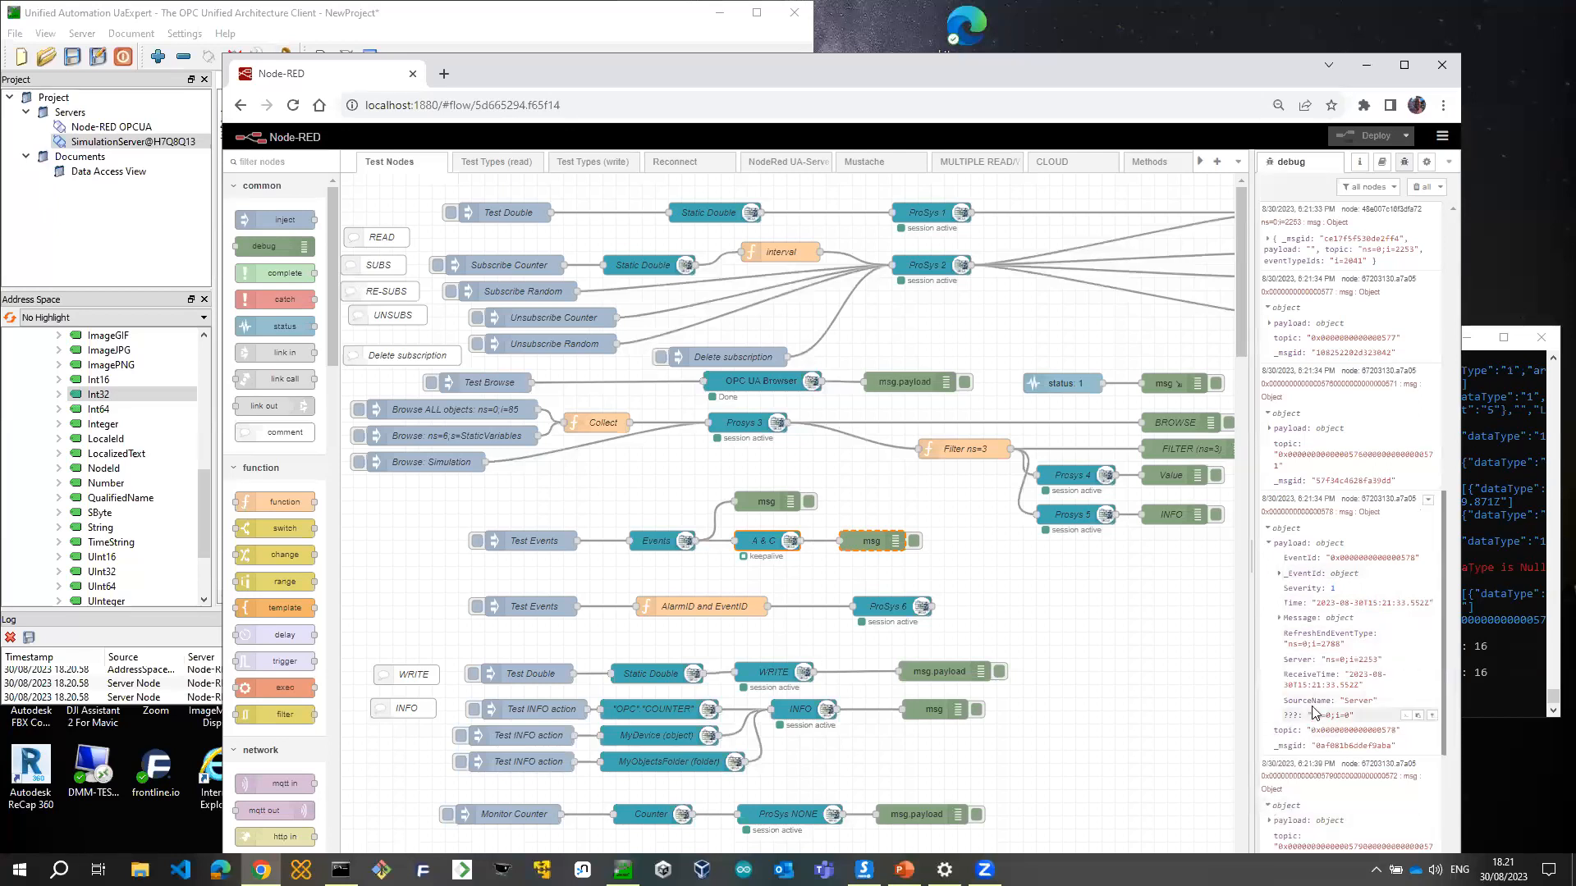
pyautogui.click(1269, 428)
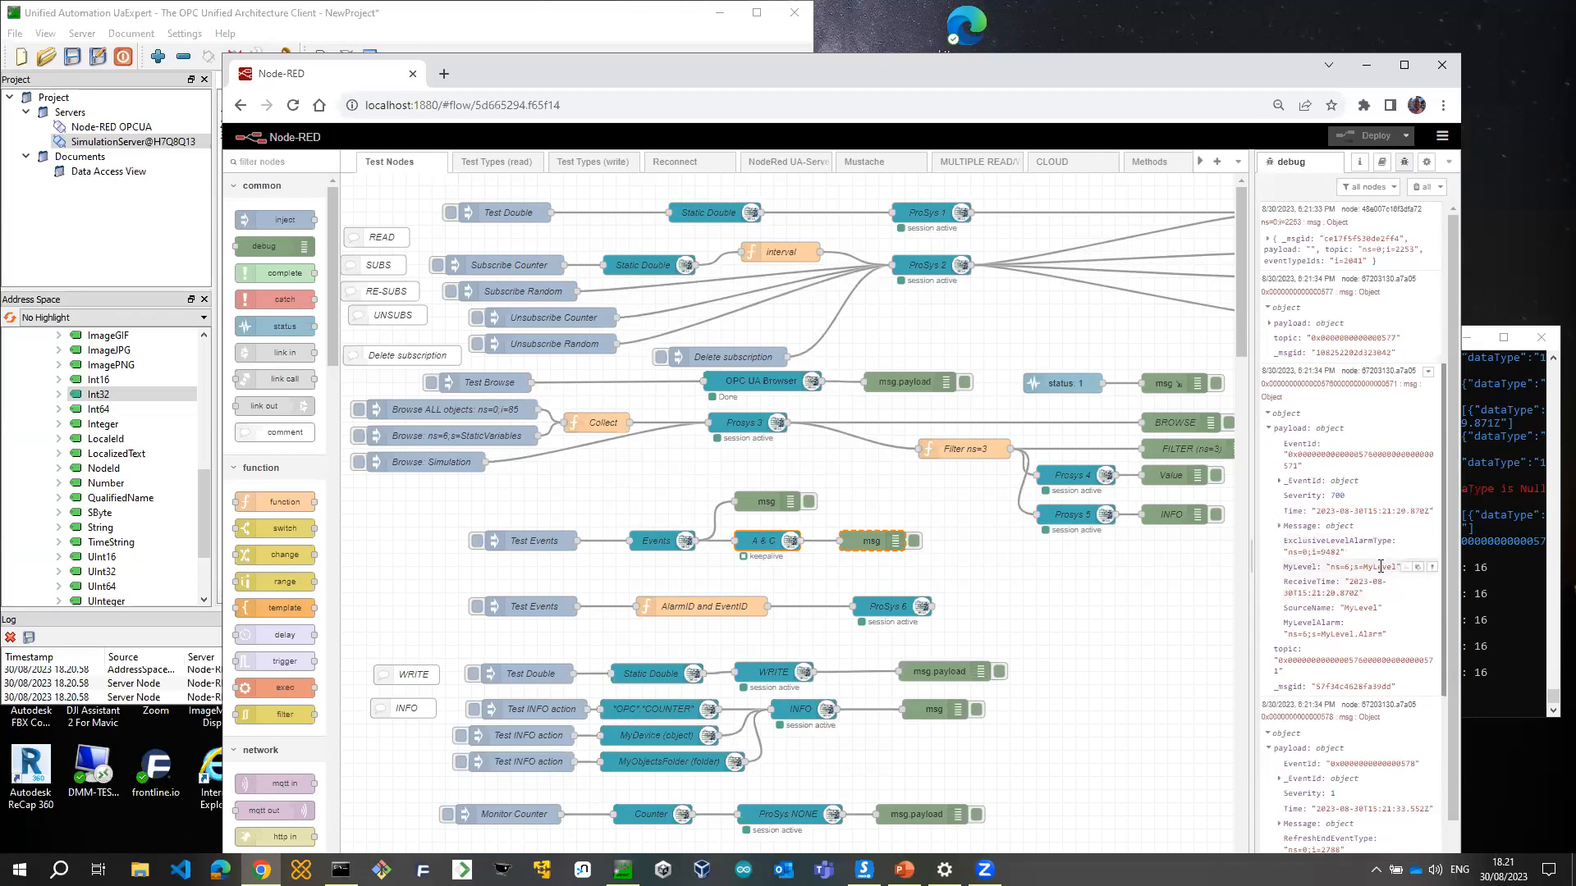
# In UaExpert, add an Event View document, monitor the SimulationServer's Server object in it, and select the MyLevel event
pyautogui.click(159, 145)
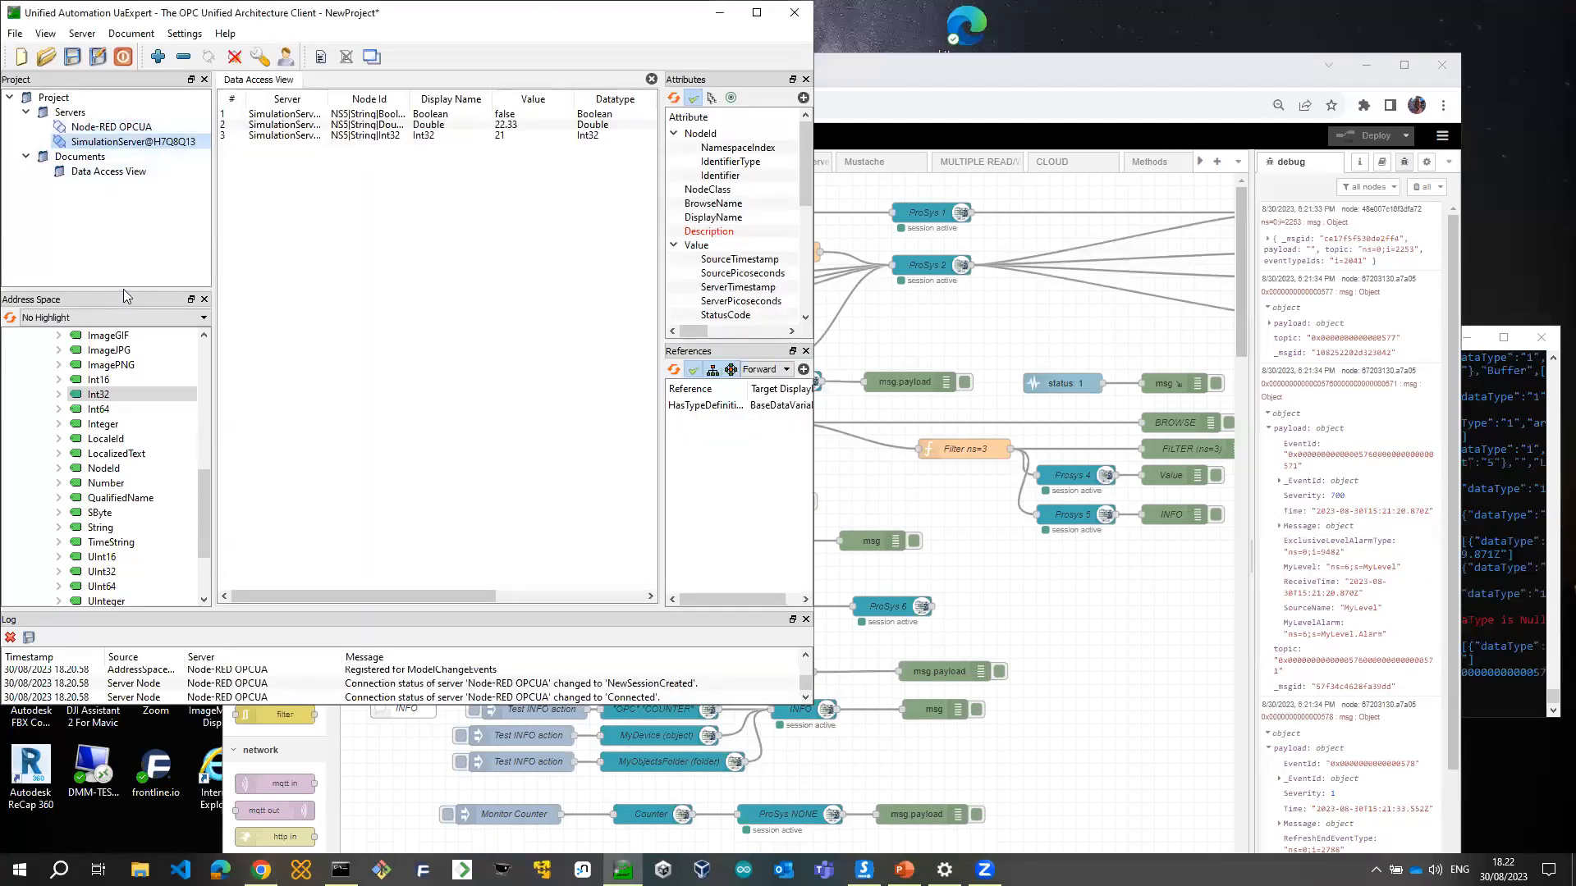
pyautogui.click(200, 490)
pyautogui.moveTo(200, 489); pyautogui.dragTo(200, 348)
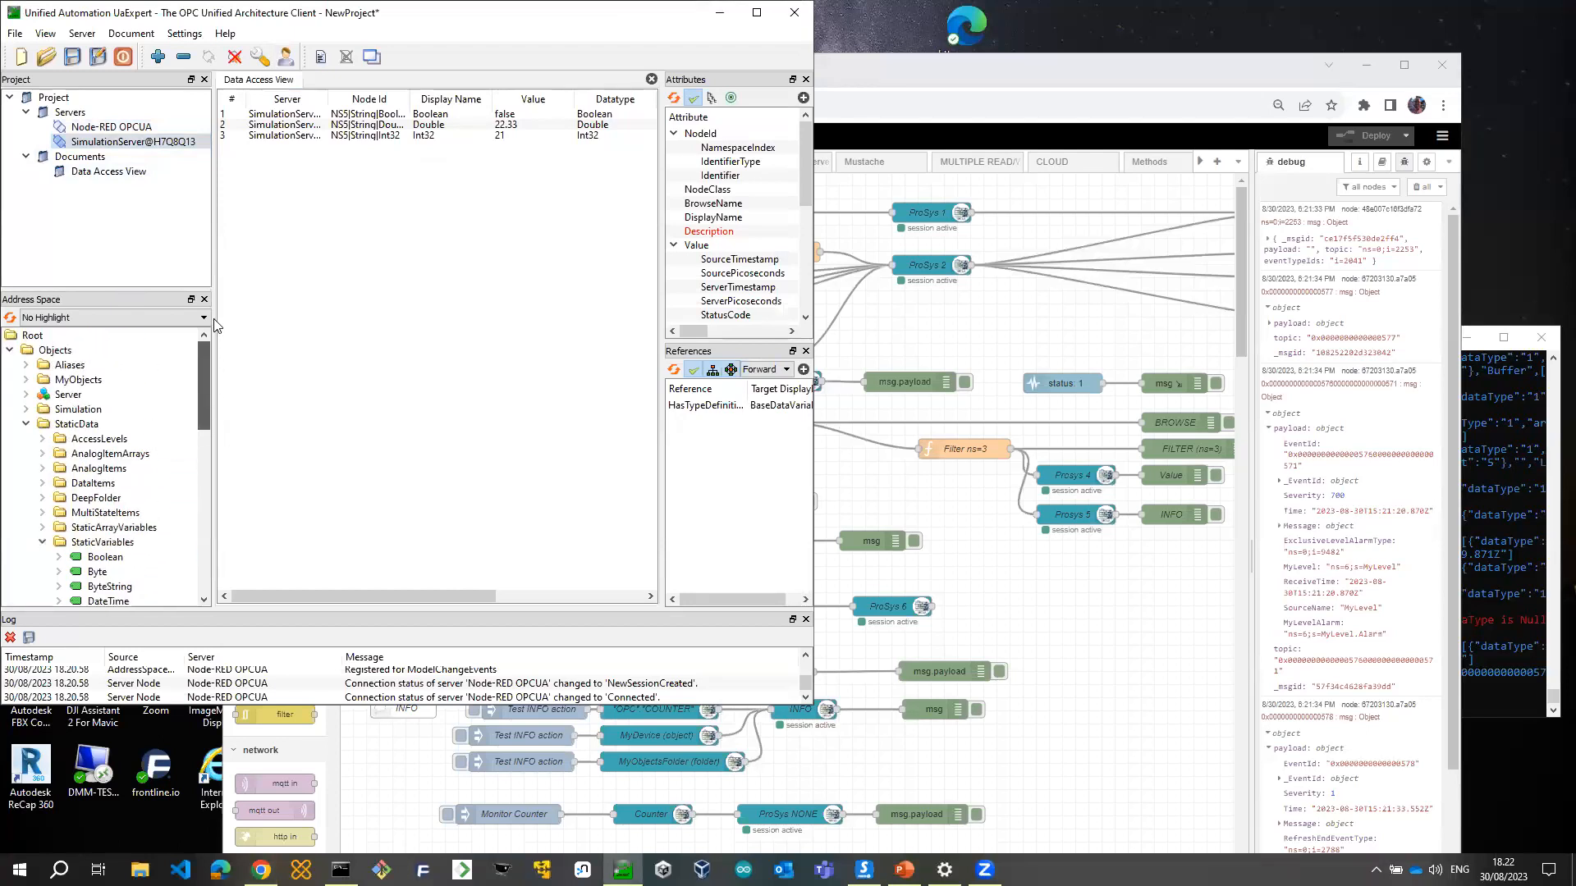
pyautogui.click(80, 156)
pyautogui.rightClick(80, 157)
pyautogui.click(114, 170)
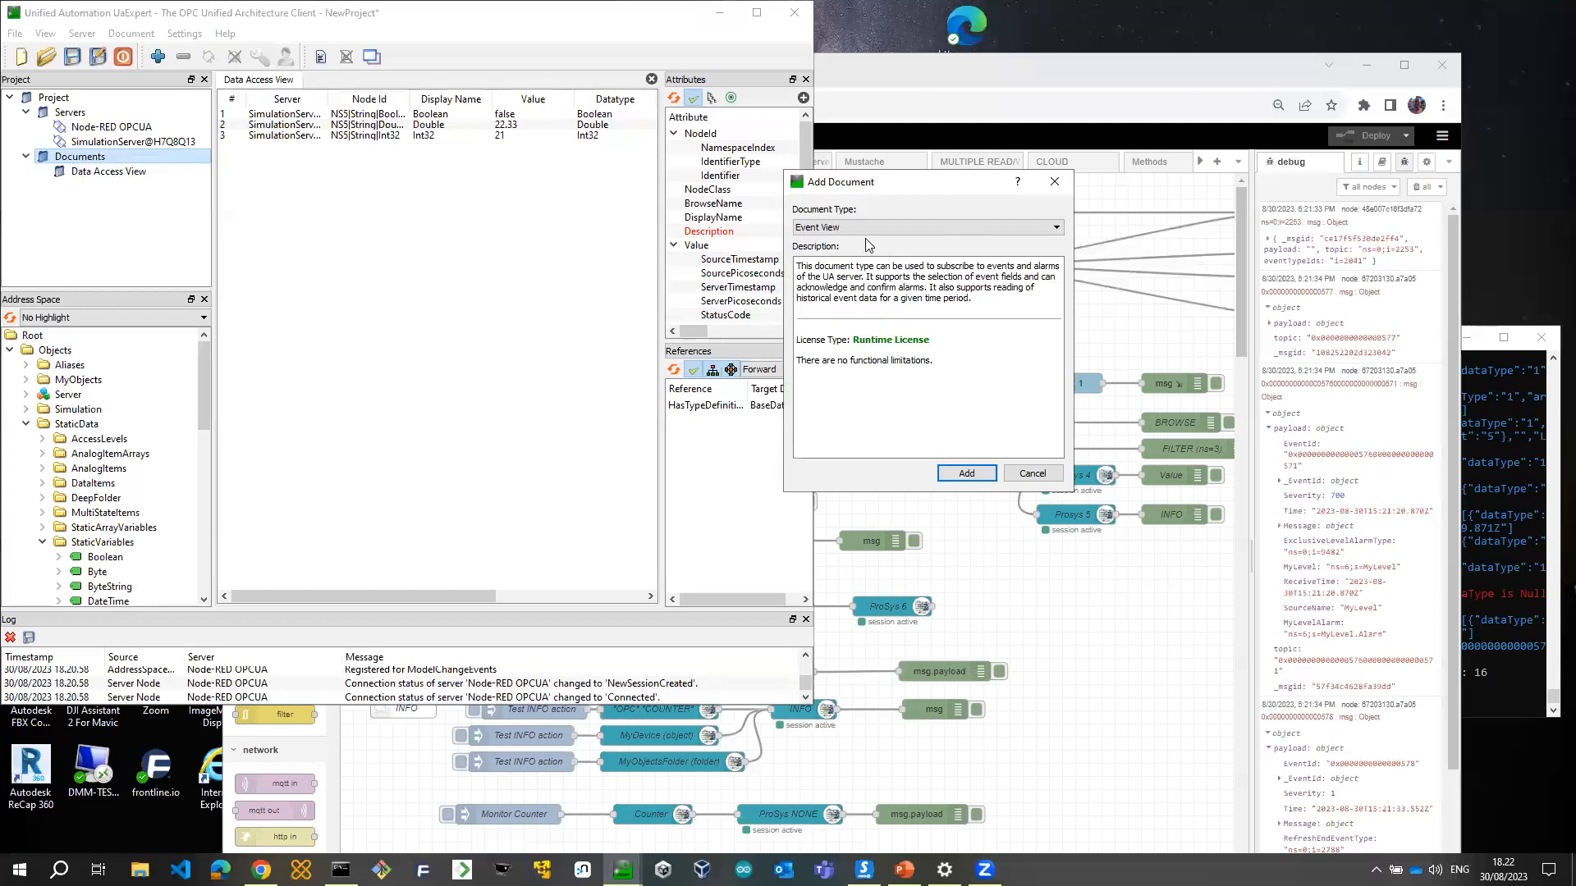
pyautogui.click(962, 472)
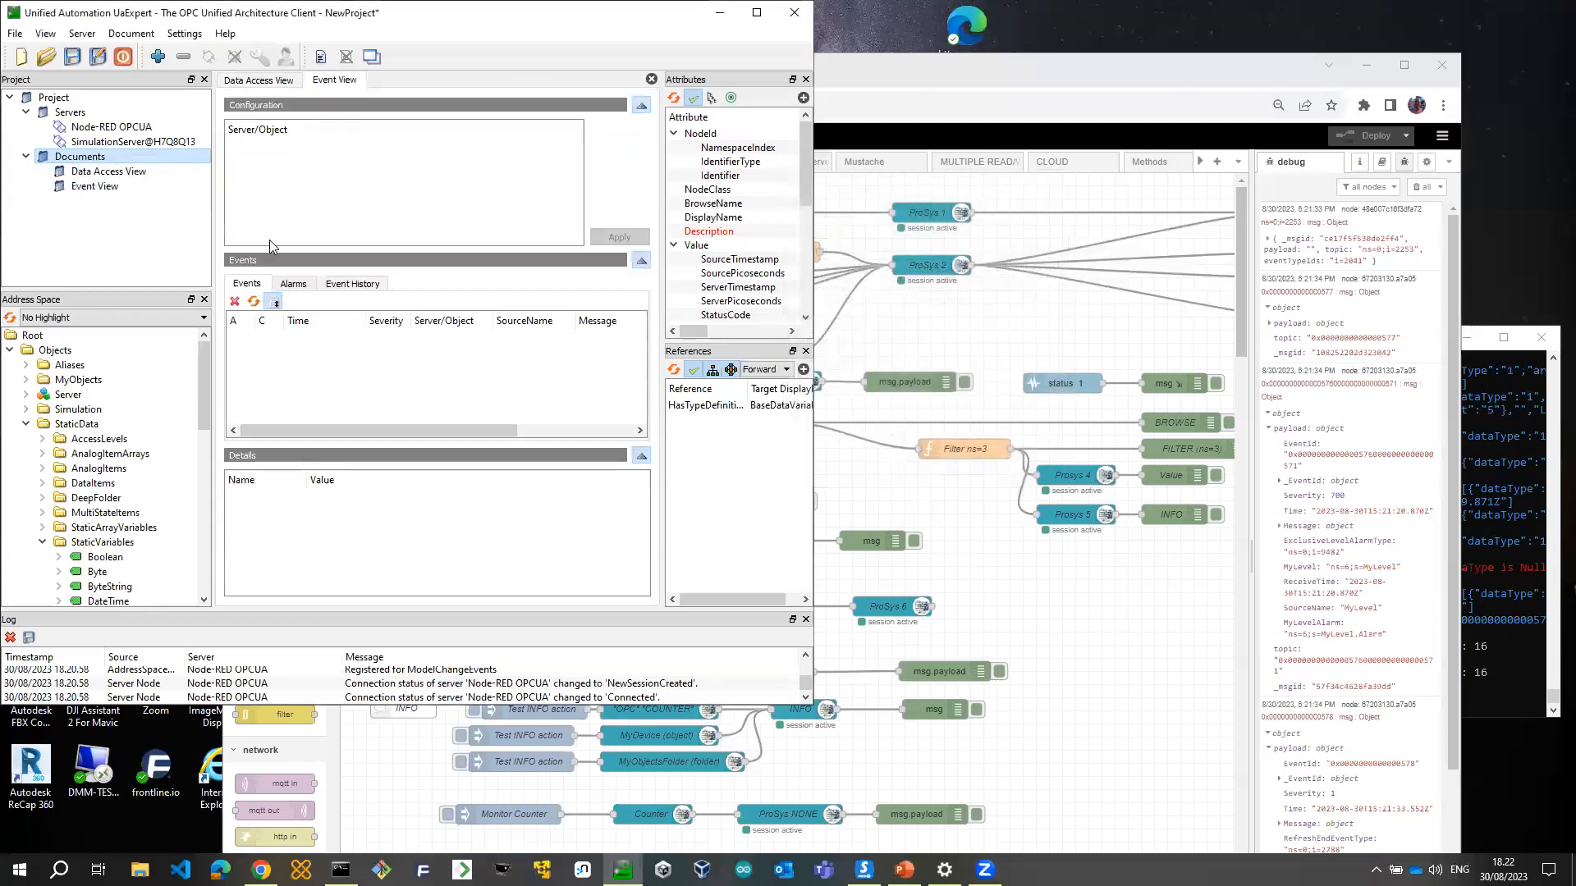
pyautogui.moveTo(80, 394); pyautogui.dragTo(329, 201)
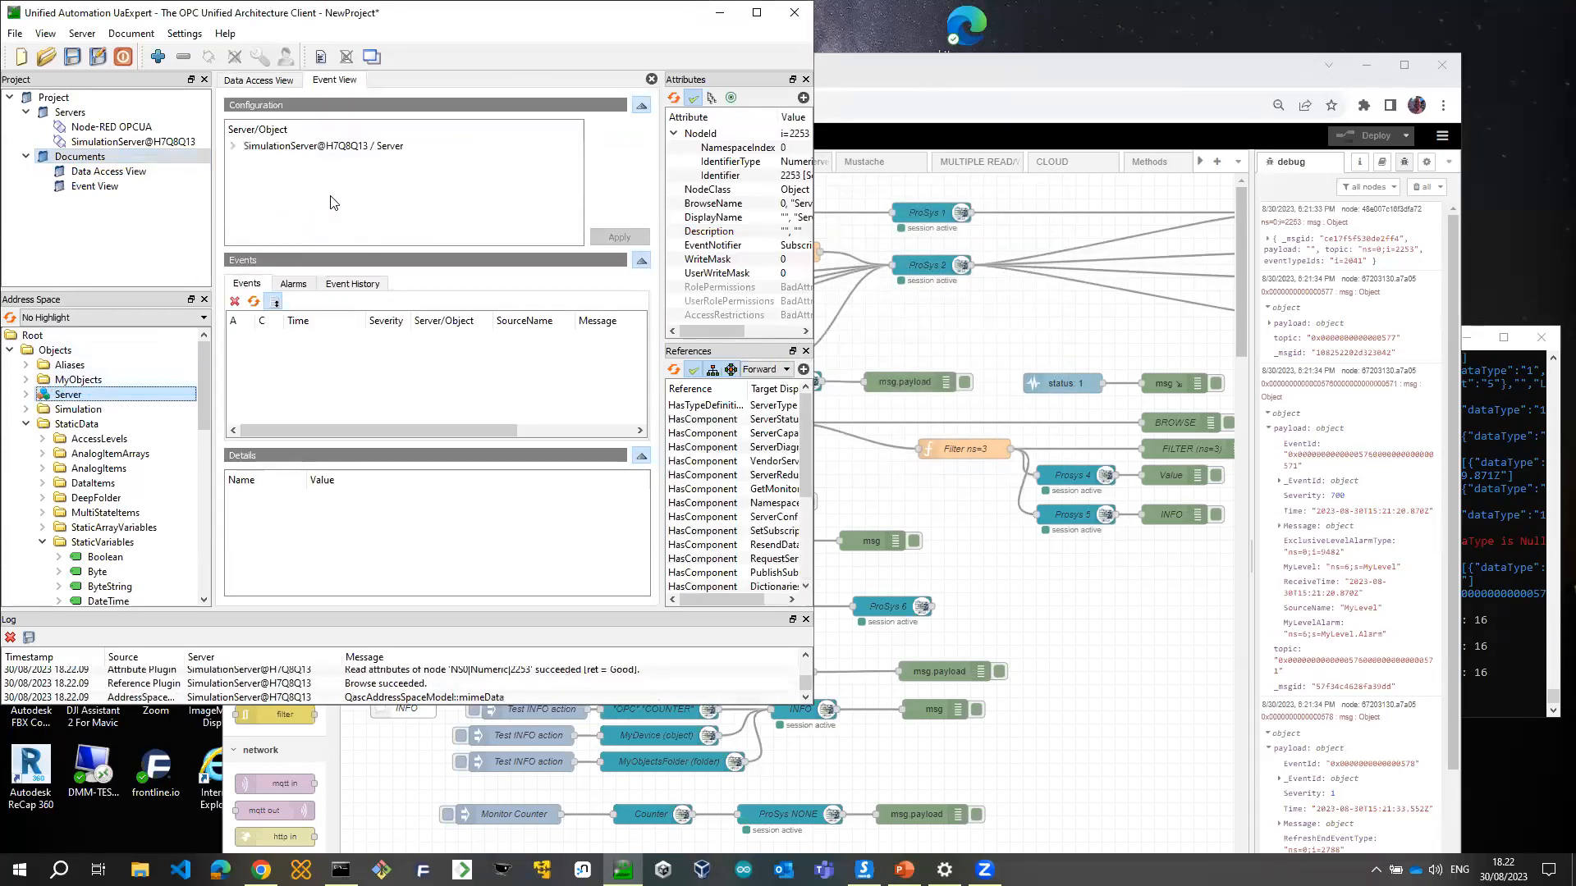
pyautogui.click(436, 353)
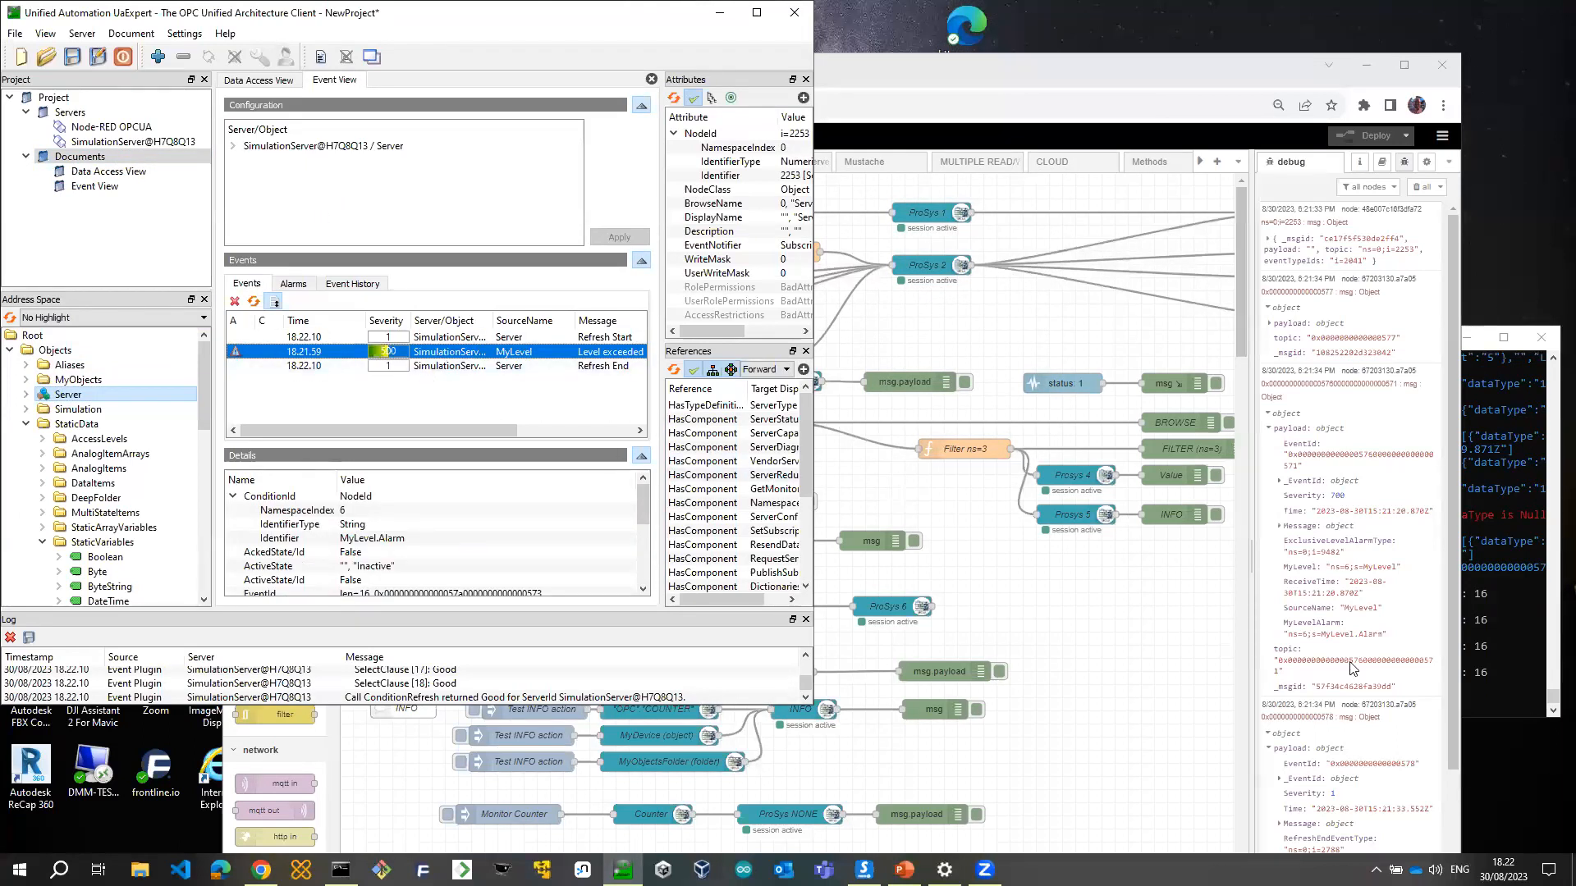
# Narrow the Node-RED window to uncover UaExpert's event list, and run the Test Events injection that acknowledges the MyLevel alarm
pyautogui.click(953, 515)
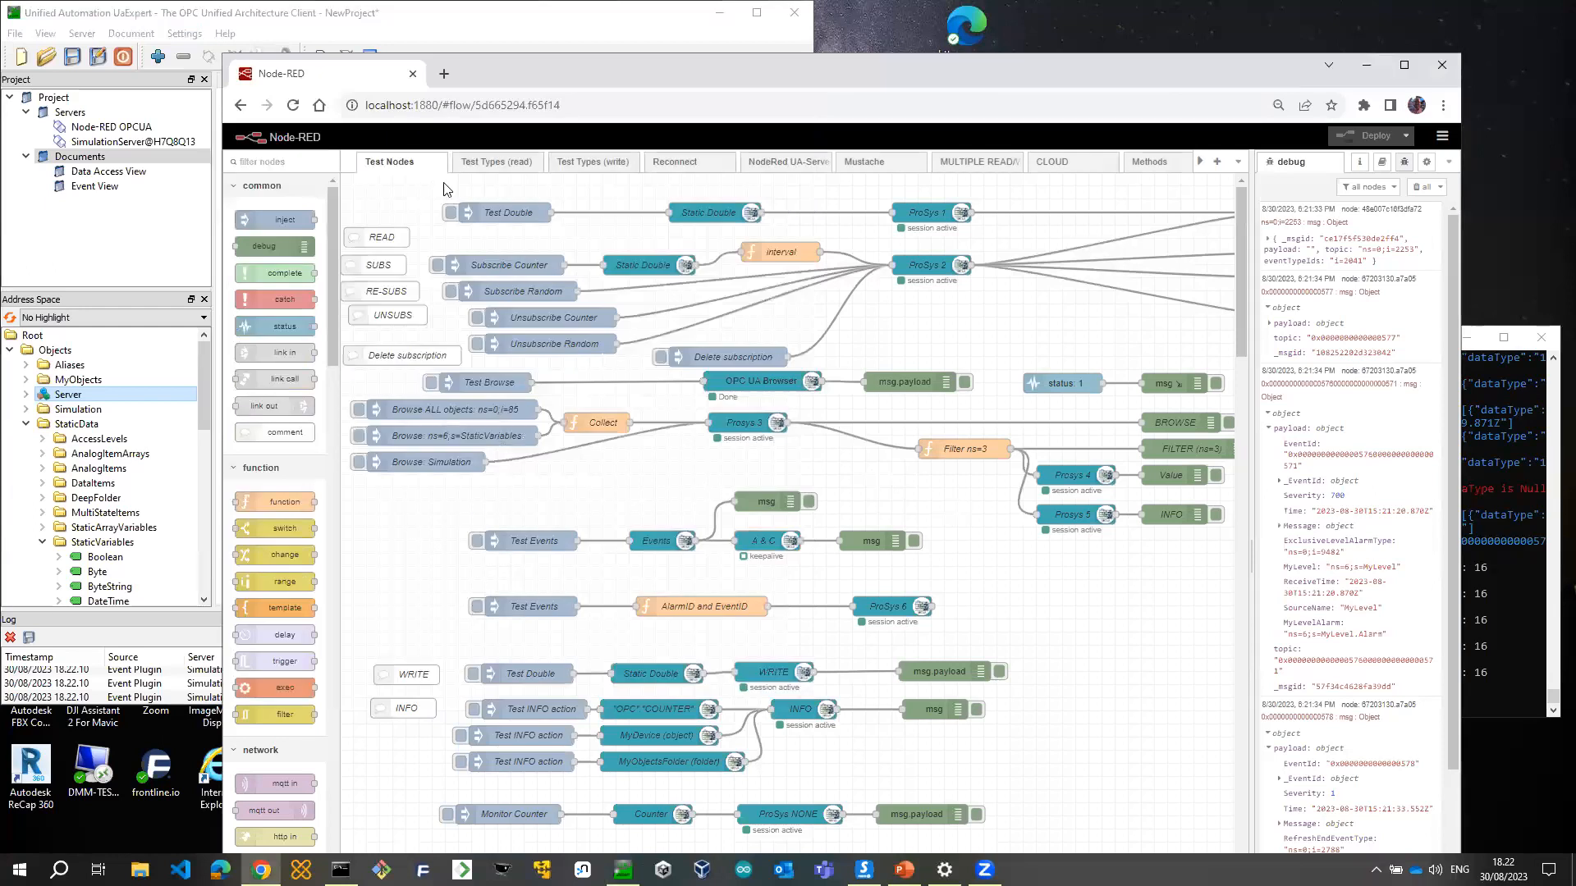
pyautogui.click(212, 222)
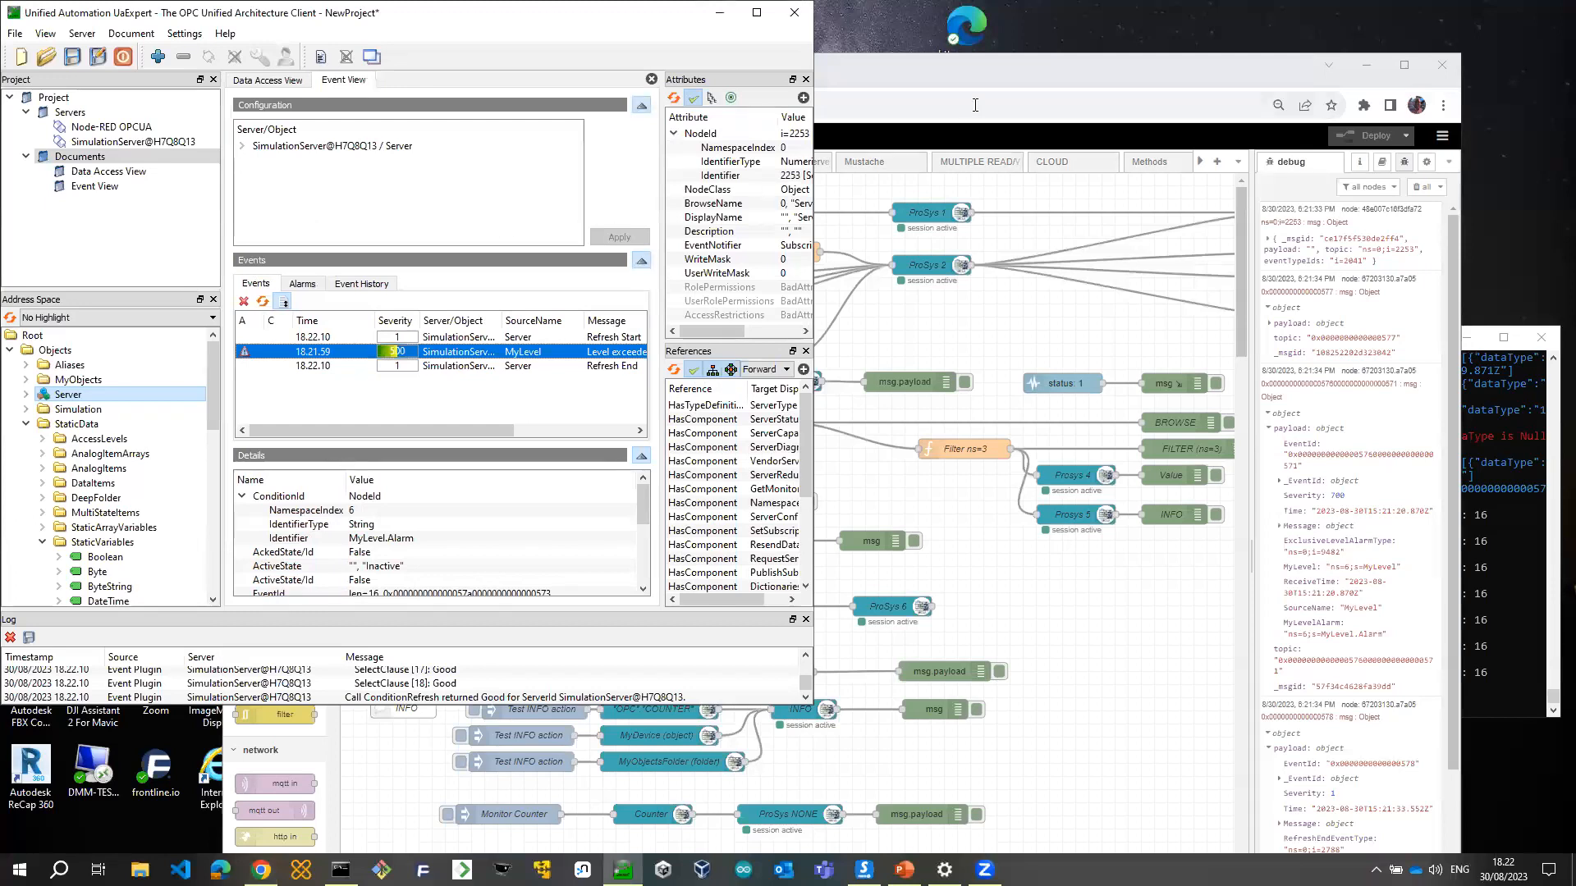
pyautogui.click(1032, 80)
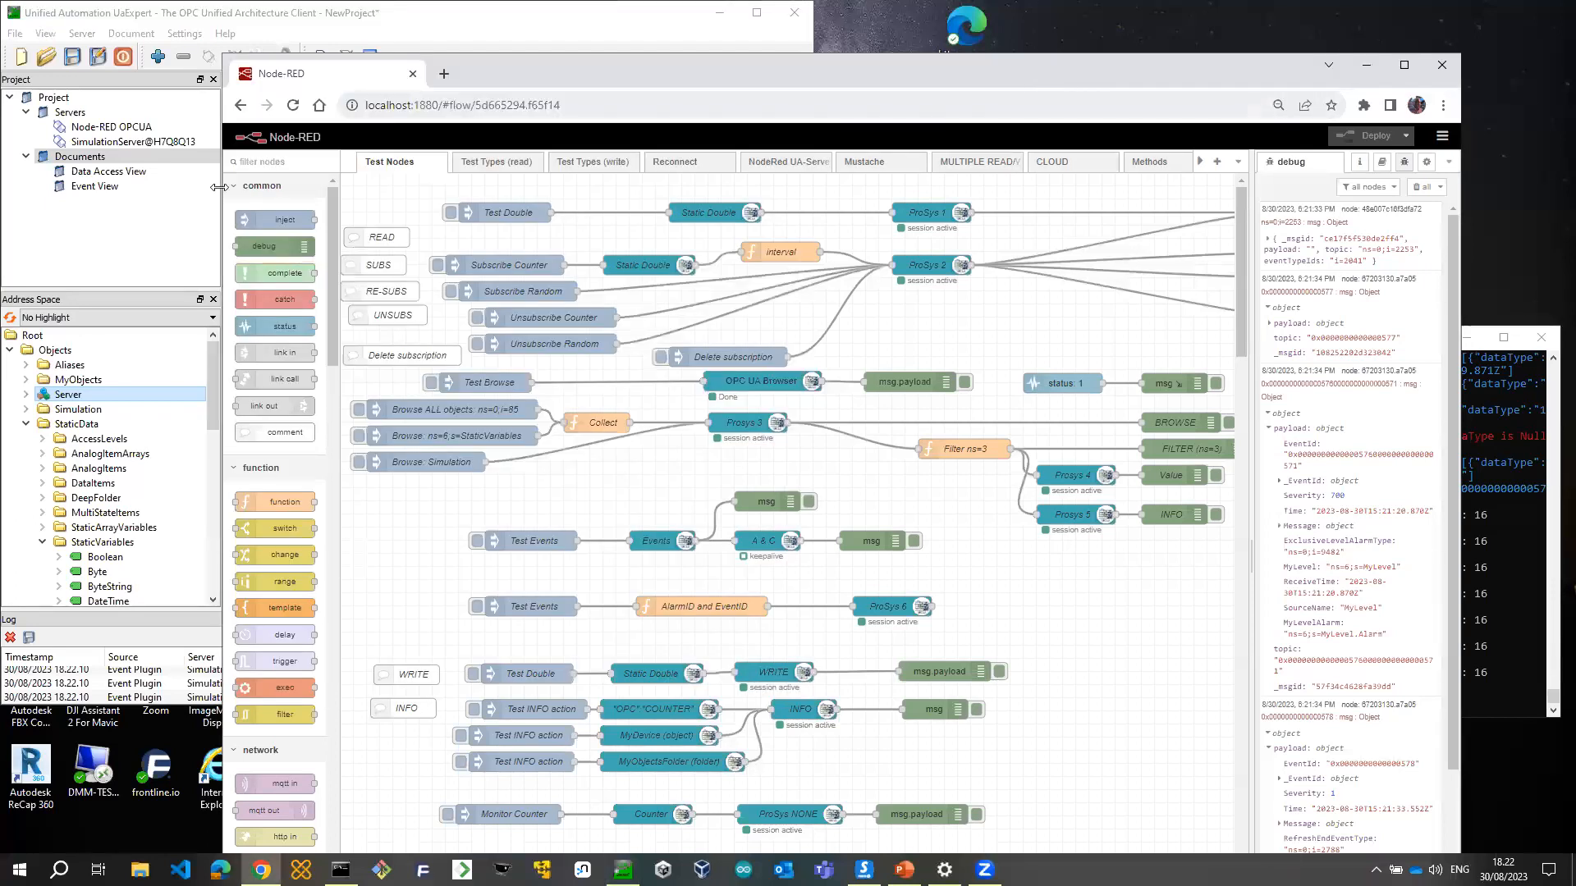
pyautogui.moveTo(667, 196); pyautogui.dragTo(674, 195)
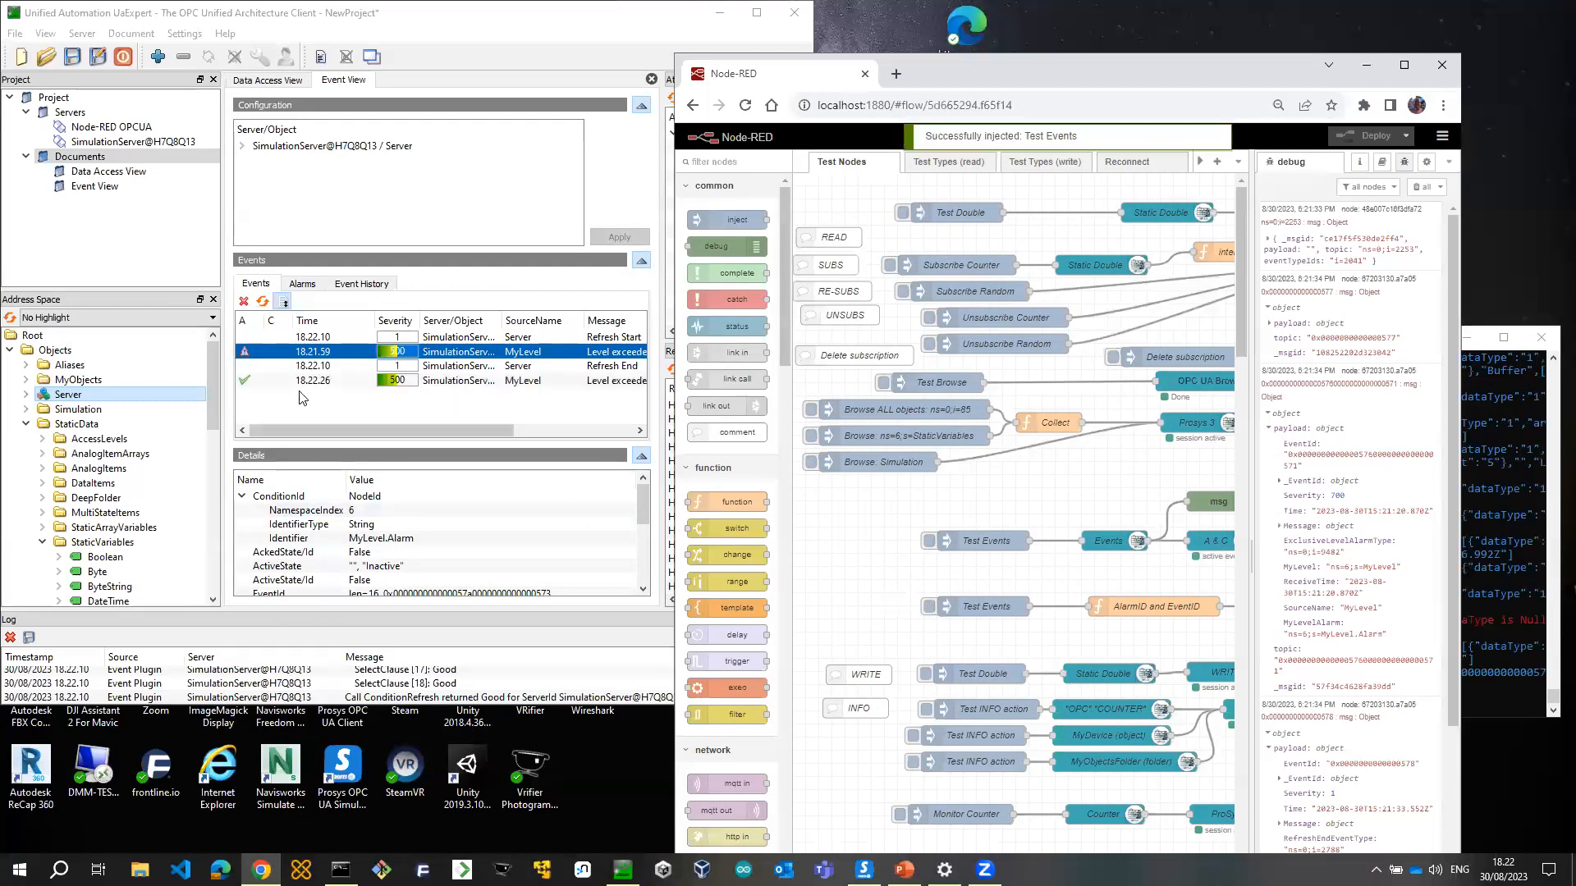
pyautogui.click(248, 382)
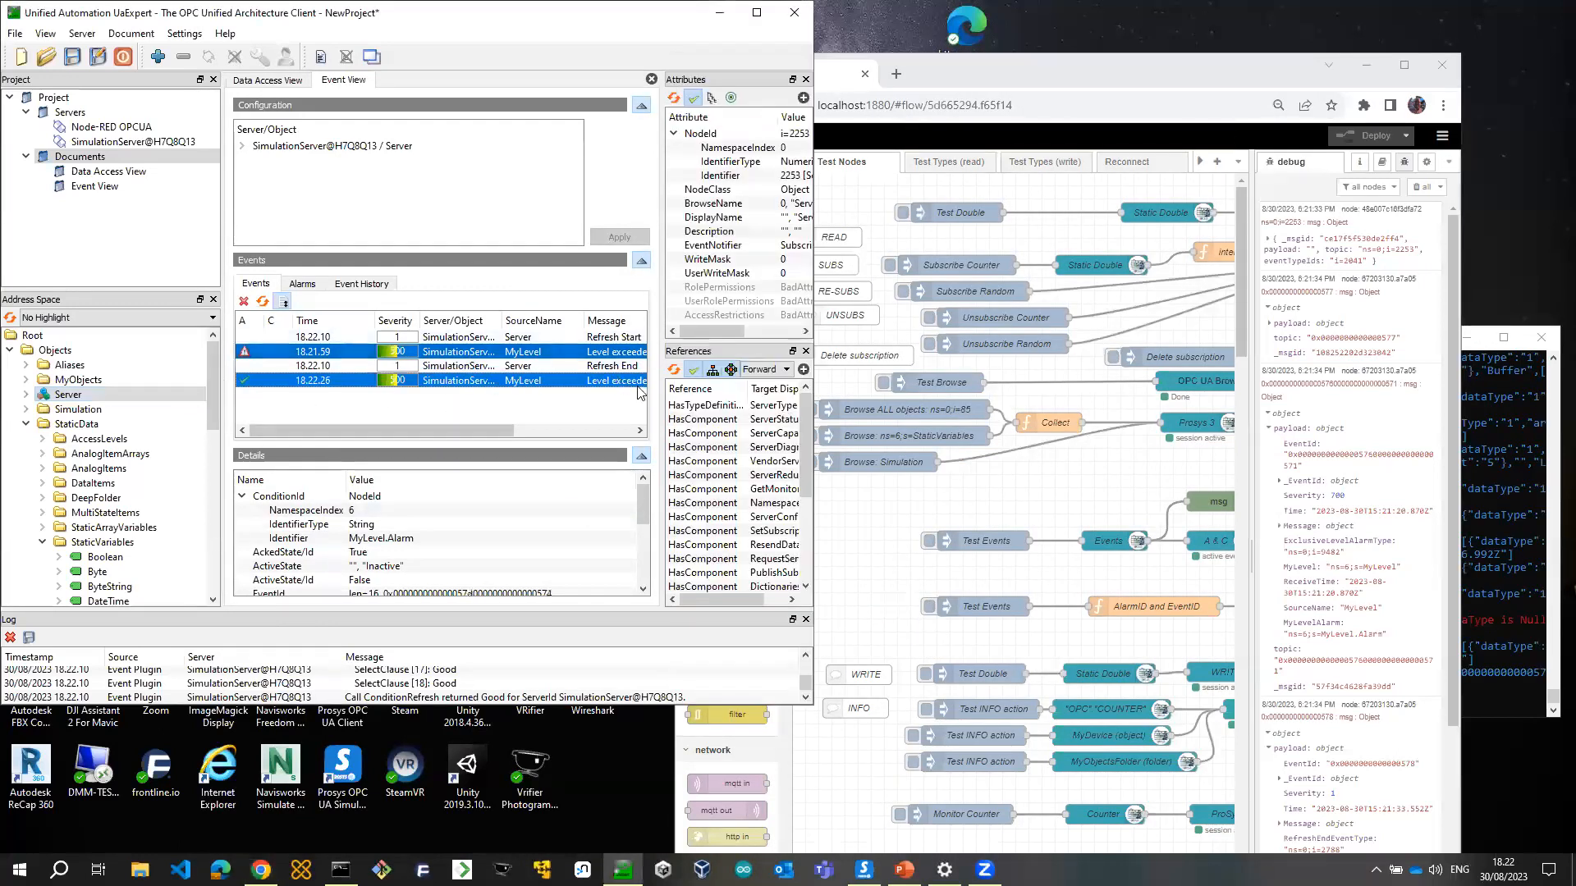
# Review the AlarmID and EventID function's code in Node-RED and compare it with the MyLevel event's details in UaExpert
pyautogui.click(1156, 607)
pyautogui.doubleClick(1157, 608)
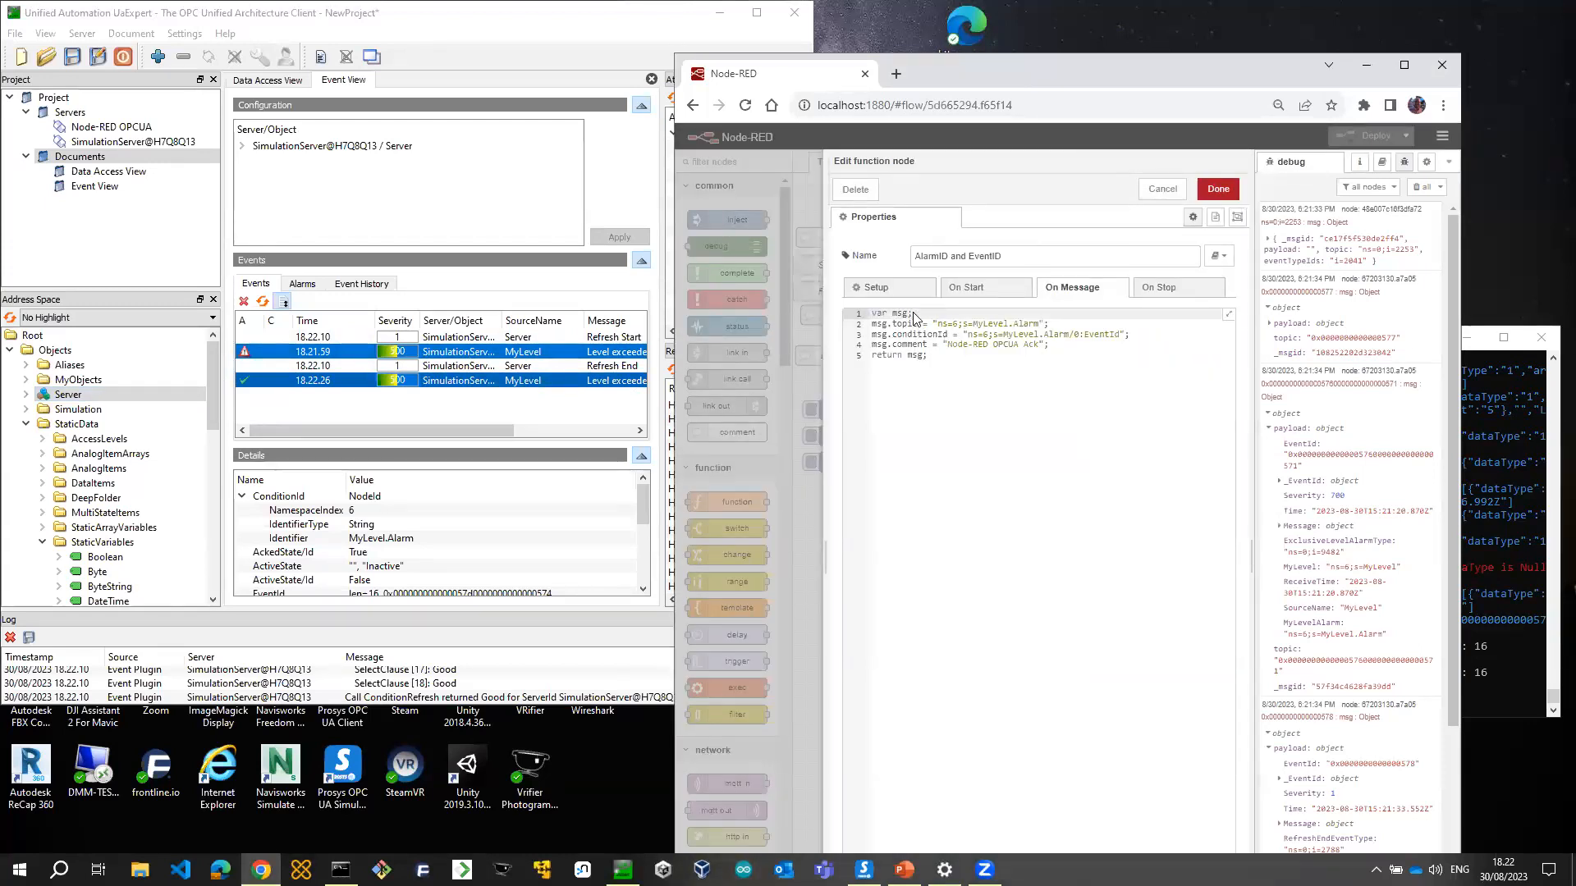
pyautogui.click(457, 383)
pyautogui.moveTo(637, 496)
pyautogui.mouseDown()
pyautogui.moveTo(641, 551)
pyautogui.moveTo(642, 486)
pyautogui.mouseUp()
pyautogui.moveTo(467, 434); pyautogui.dragTo(585, 433)
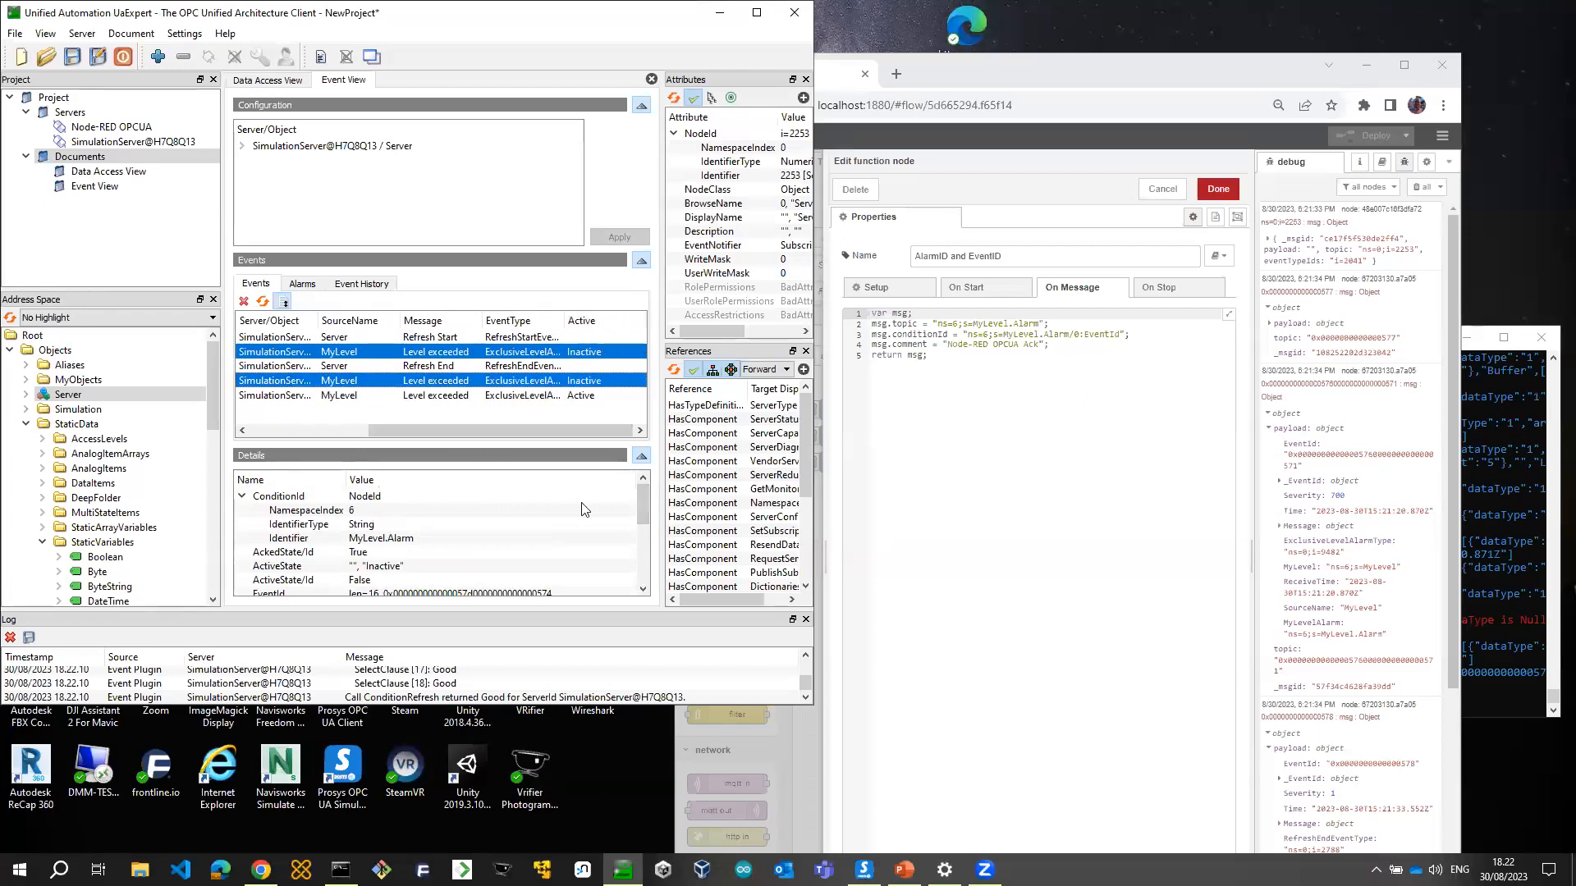
# In UaExpert's Data Access View, add the Comment variable of MyLevelAlarm, found under MyObjects and MyDevice, to the monitored items
pyautogui.click(278, 80)
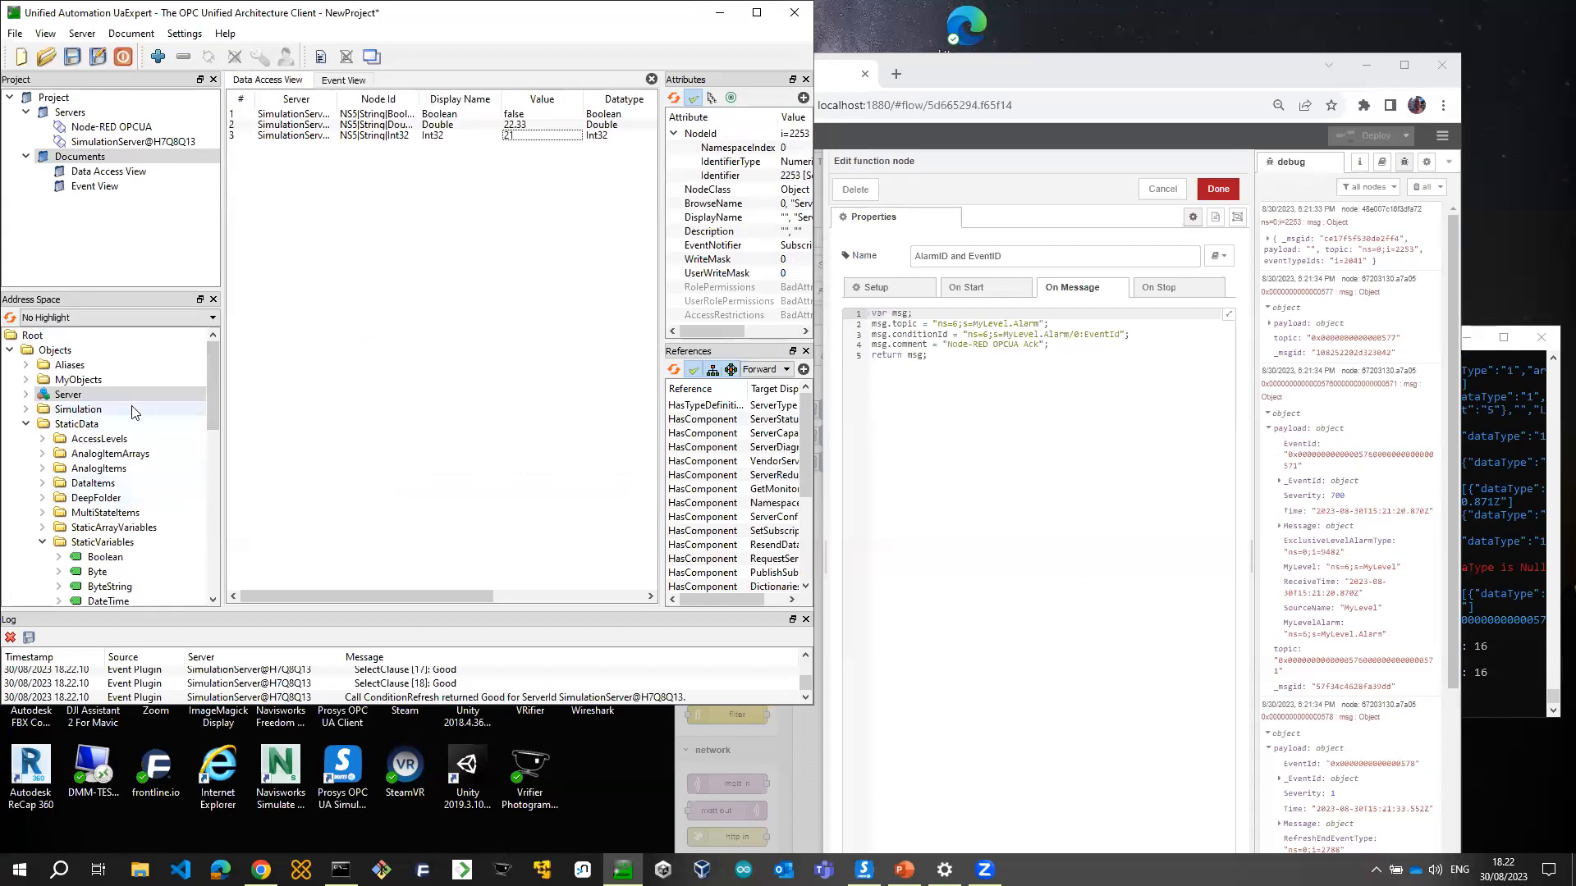
pyautogui.doubleClick(82, 379)
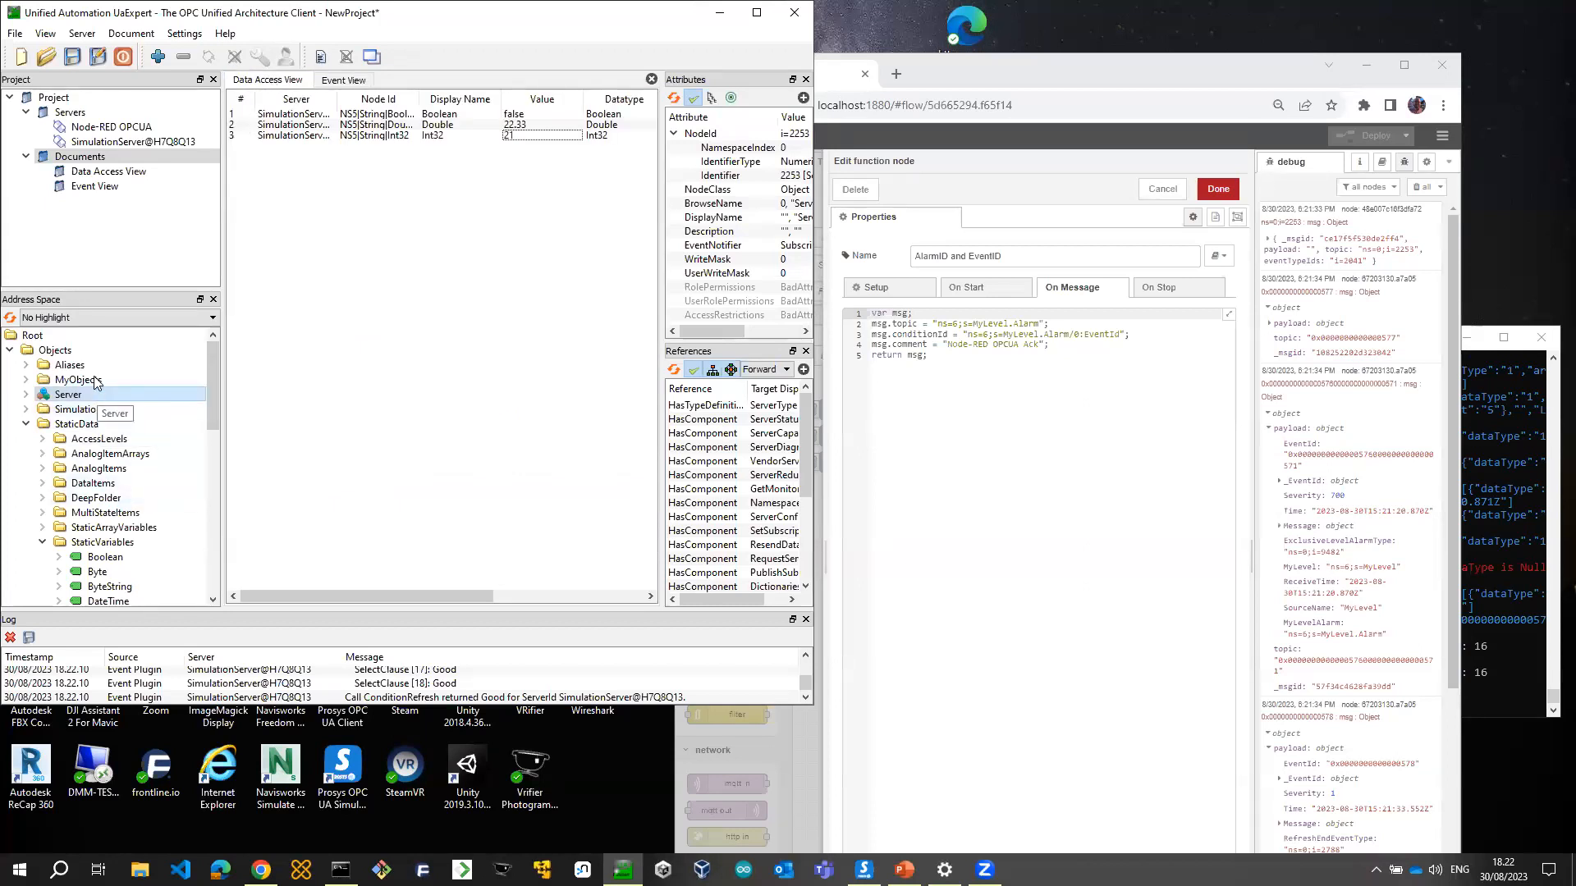
pyautogui.click(100, 395)
pyautogui.doubleClick(99, 398)
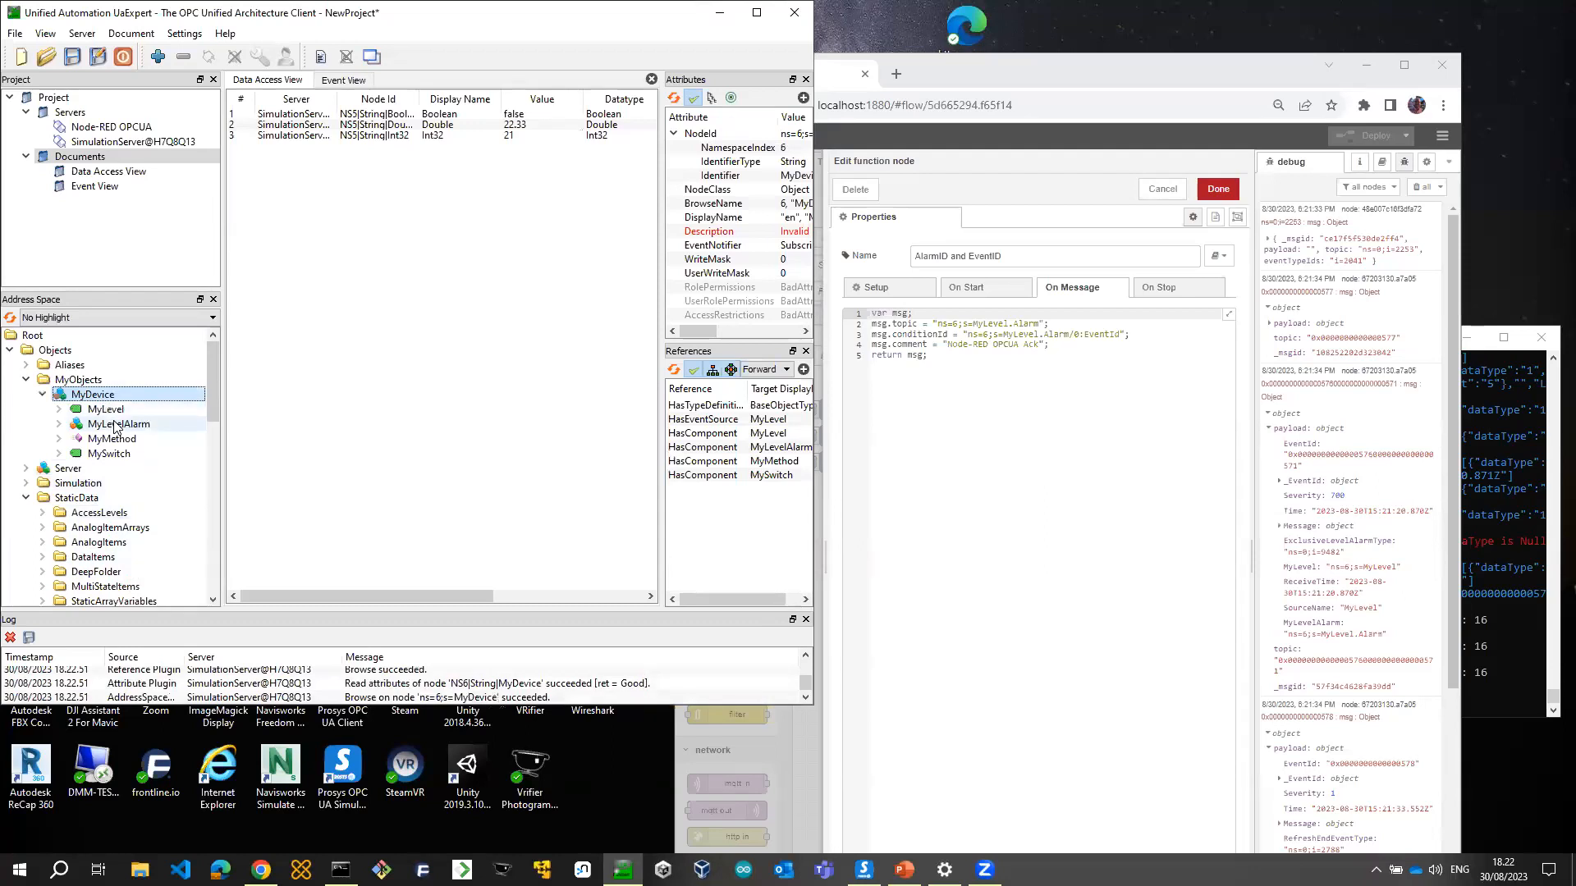
pyautogui.doubleClick(115, 424)
pyautogui.moveTo(168, 437); pyautogui.dragTo(369, 252)
pyautogui.click(183, 433)
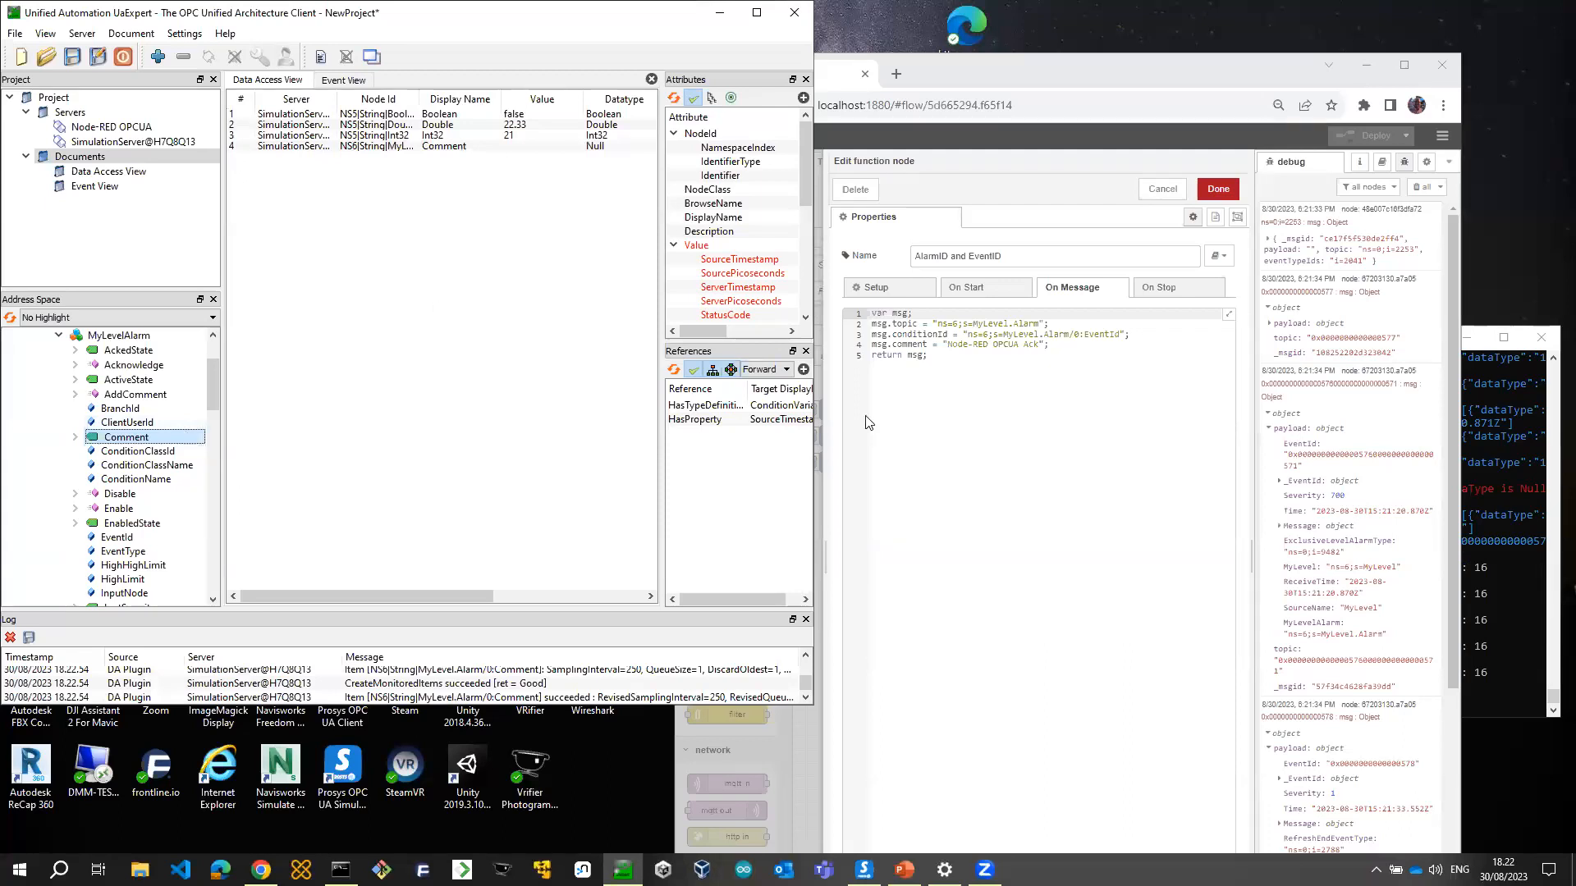
# Close the AlarmID and EventID function in Node-RED without changes, and widen the browser window to uncover the whole flow
pyautogui.click(920, 430)
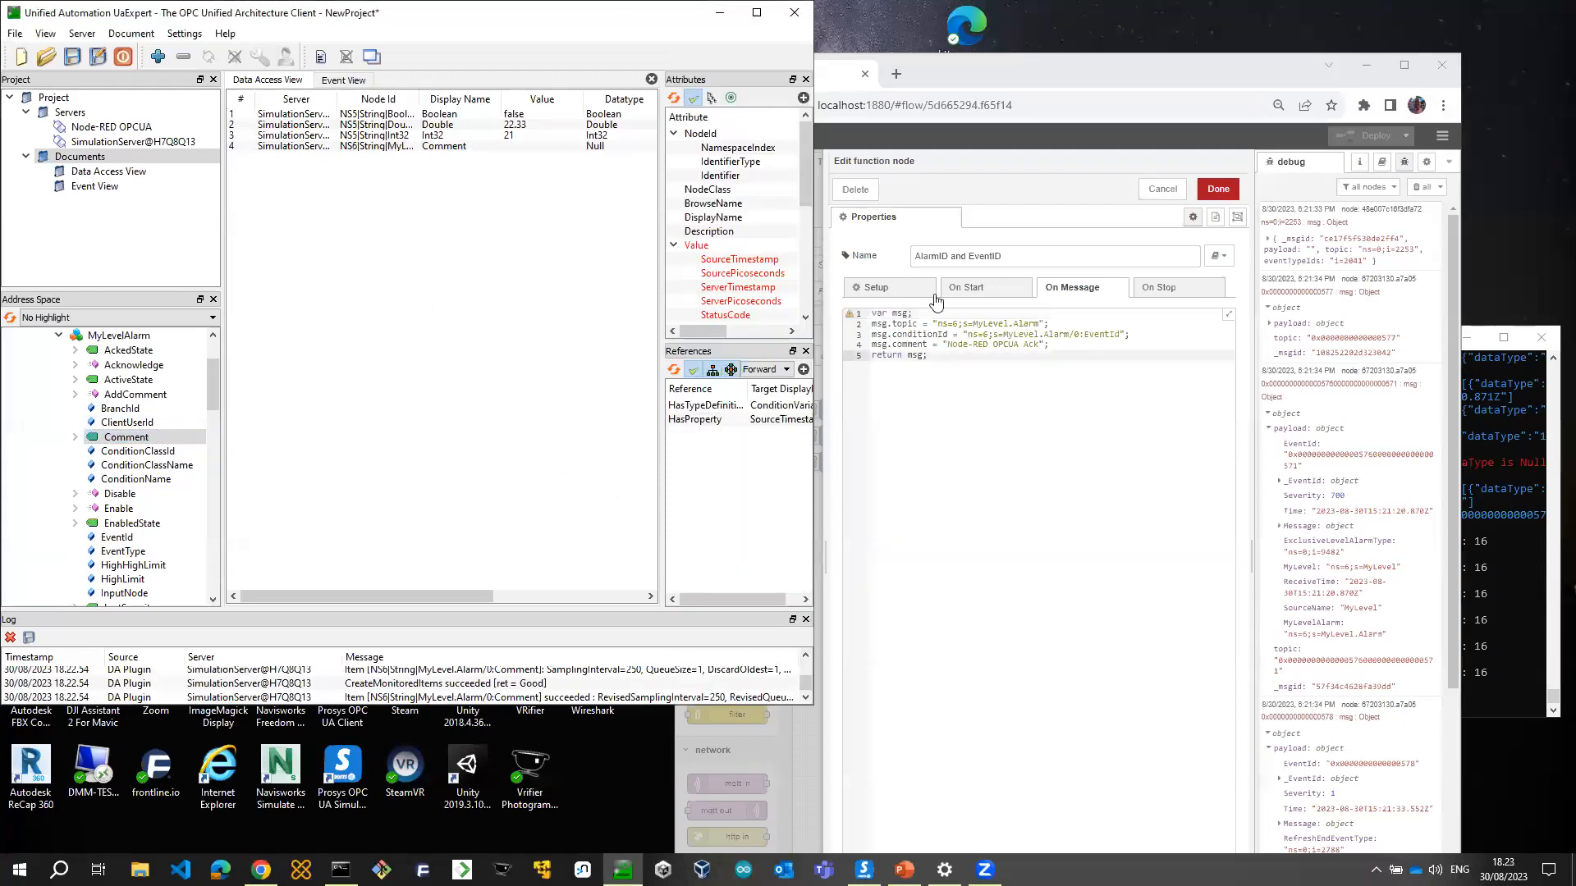
pyautogui.click(1101, 143)
pyautogui.click(1162, 189)
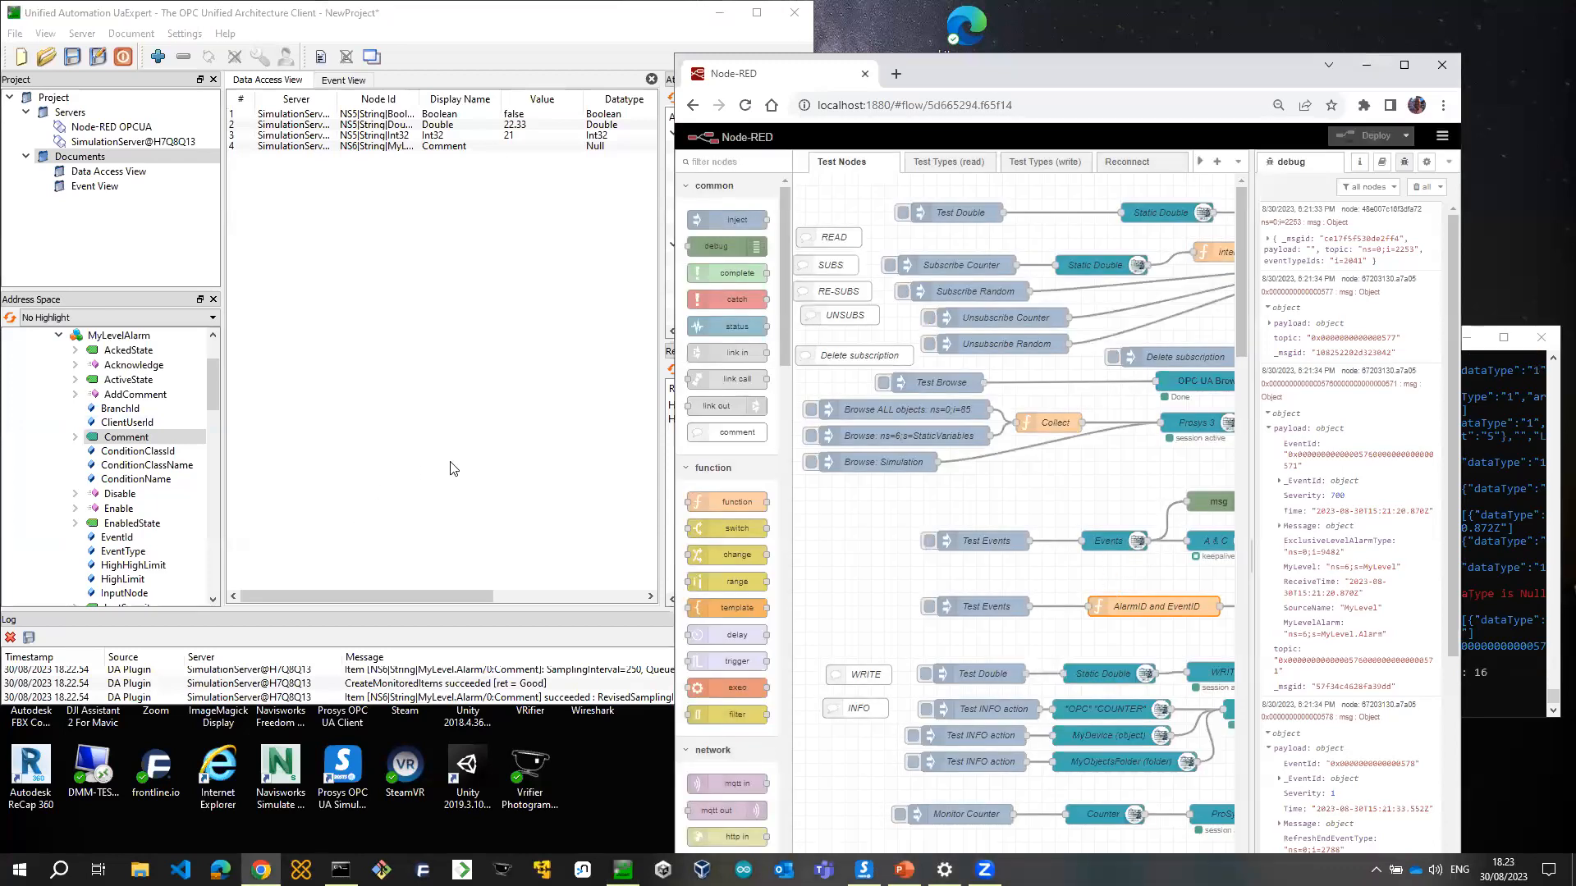
pyautogui.hotkey('alt', 'Tab')
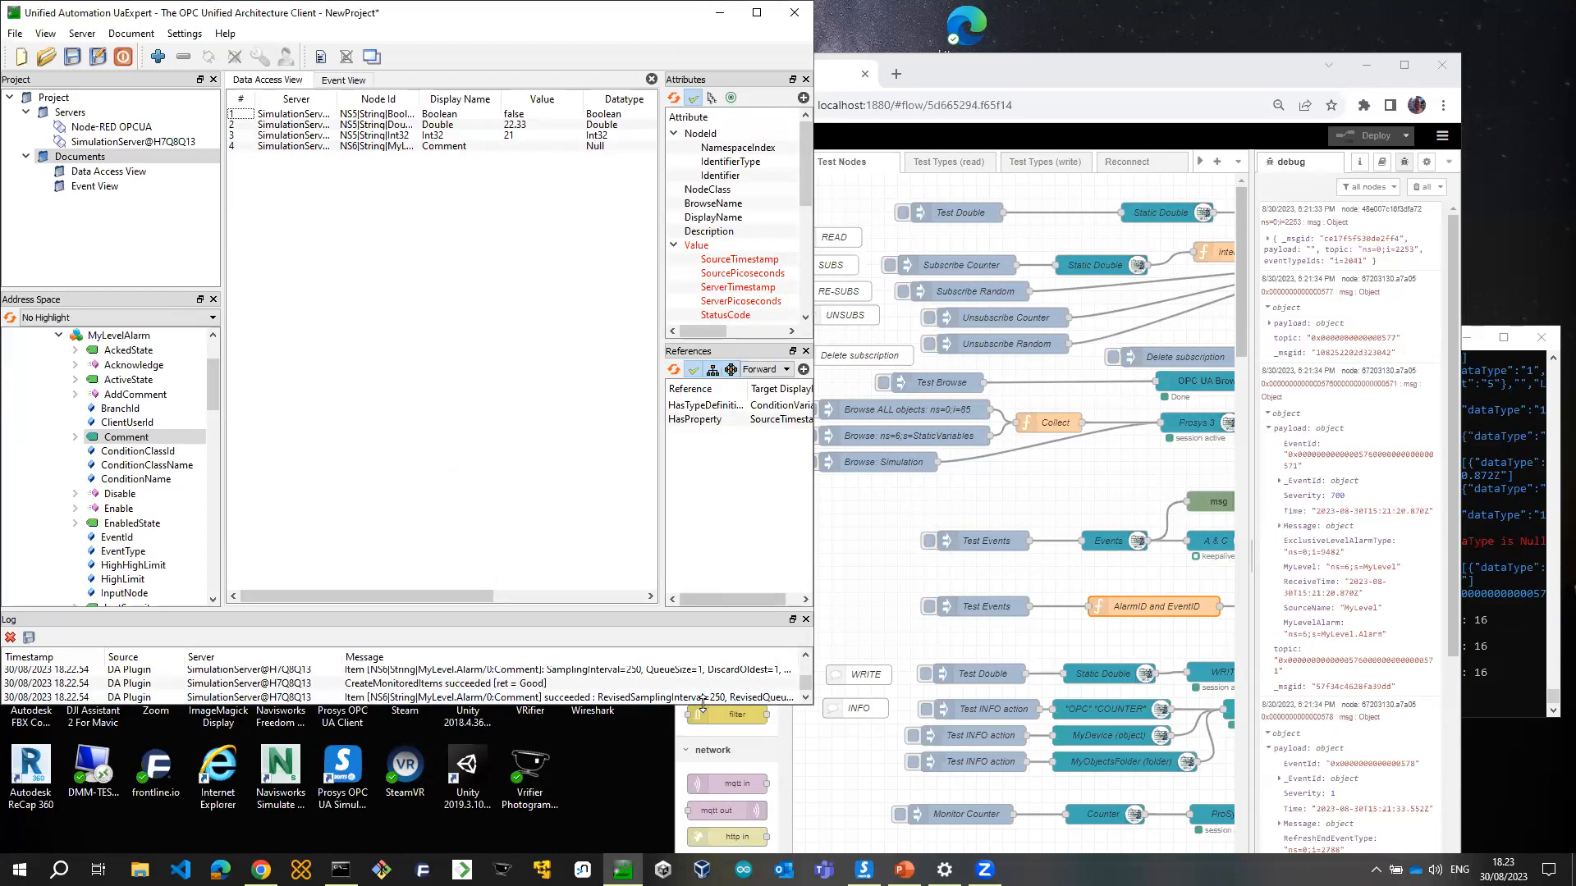
pyautogui.click(819, 643)
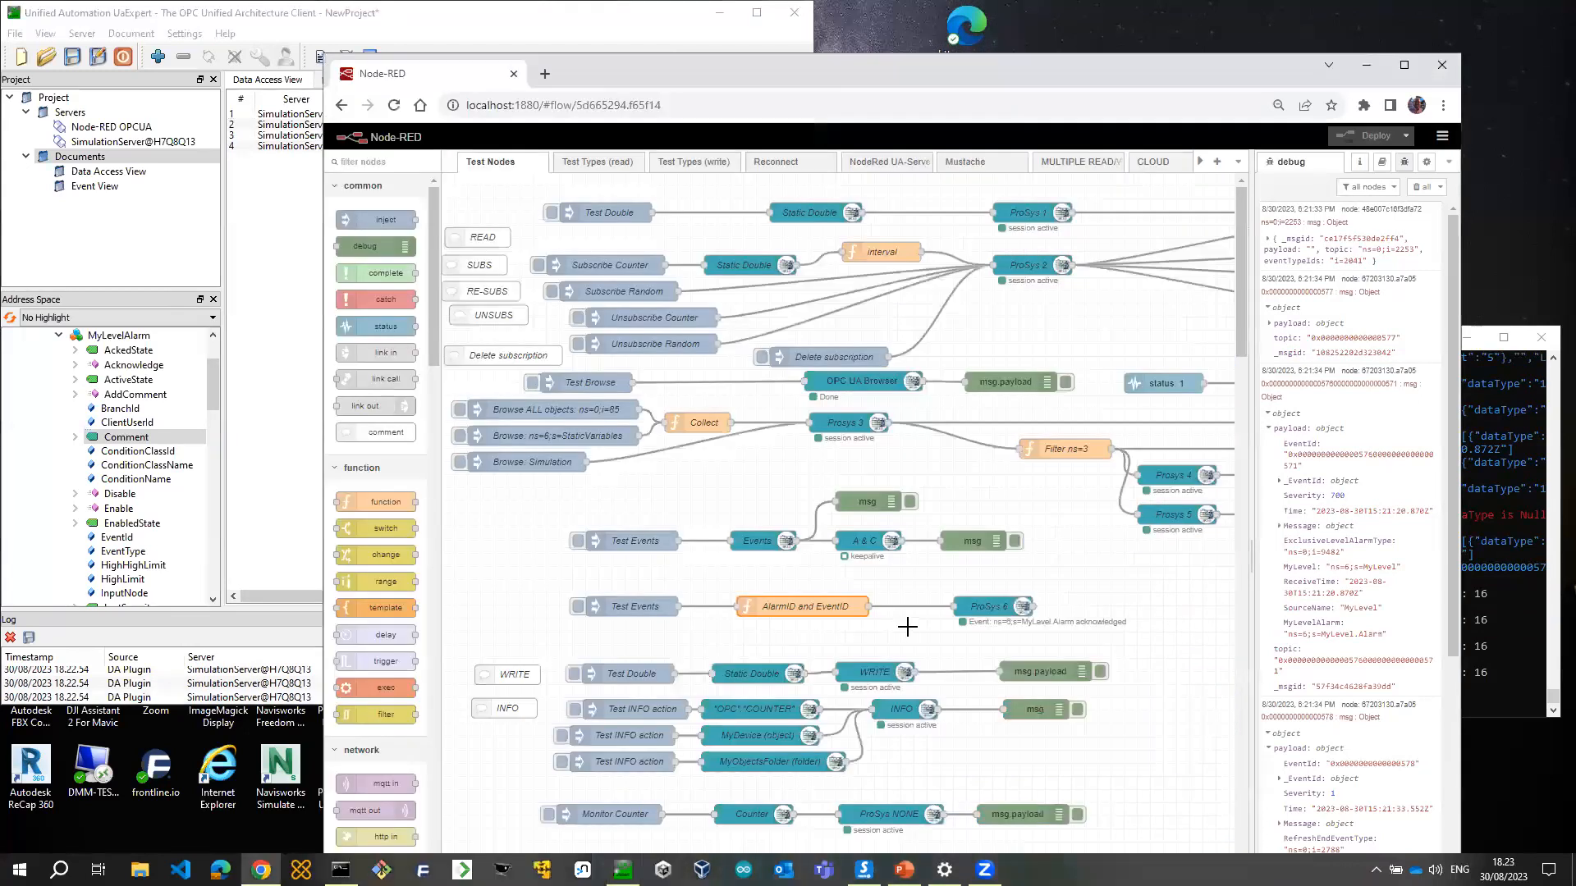
# Review the endpoint and action settings of the ProSys 6 client node, and close it without changes
pyautogui.click(985, 609)
pyautogui.doubleClick(985, 609)
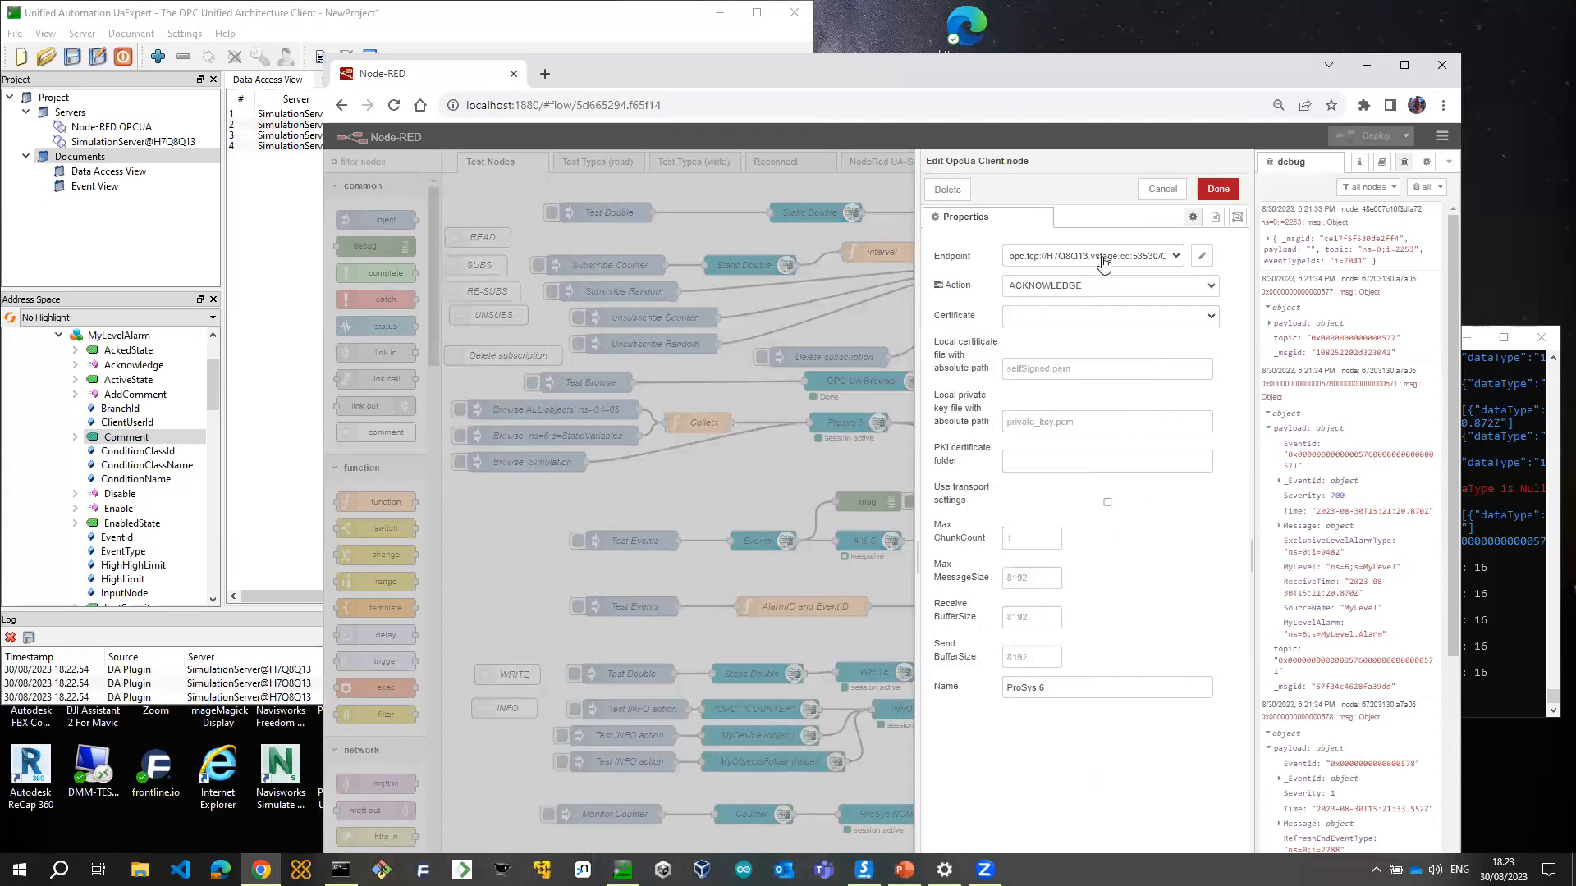
pyautogui.click(1161, 189)
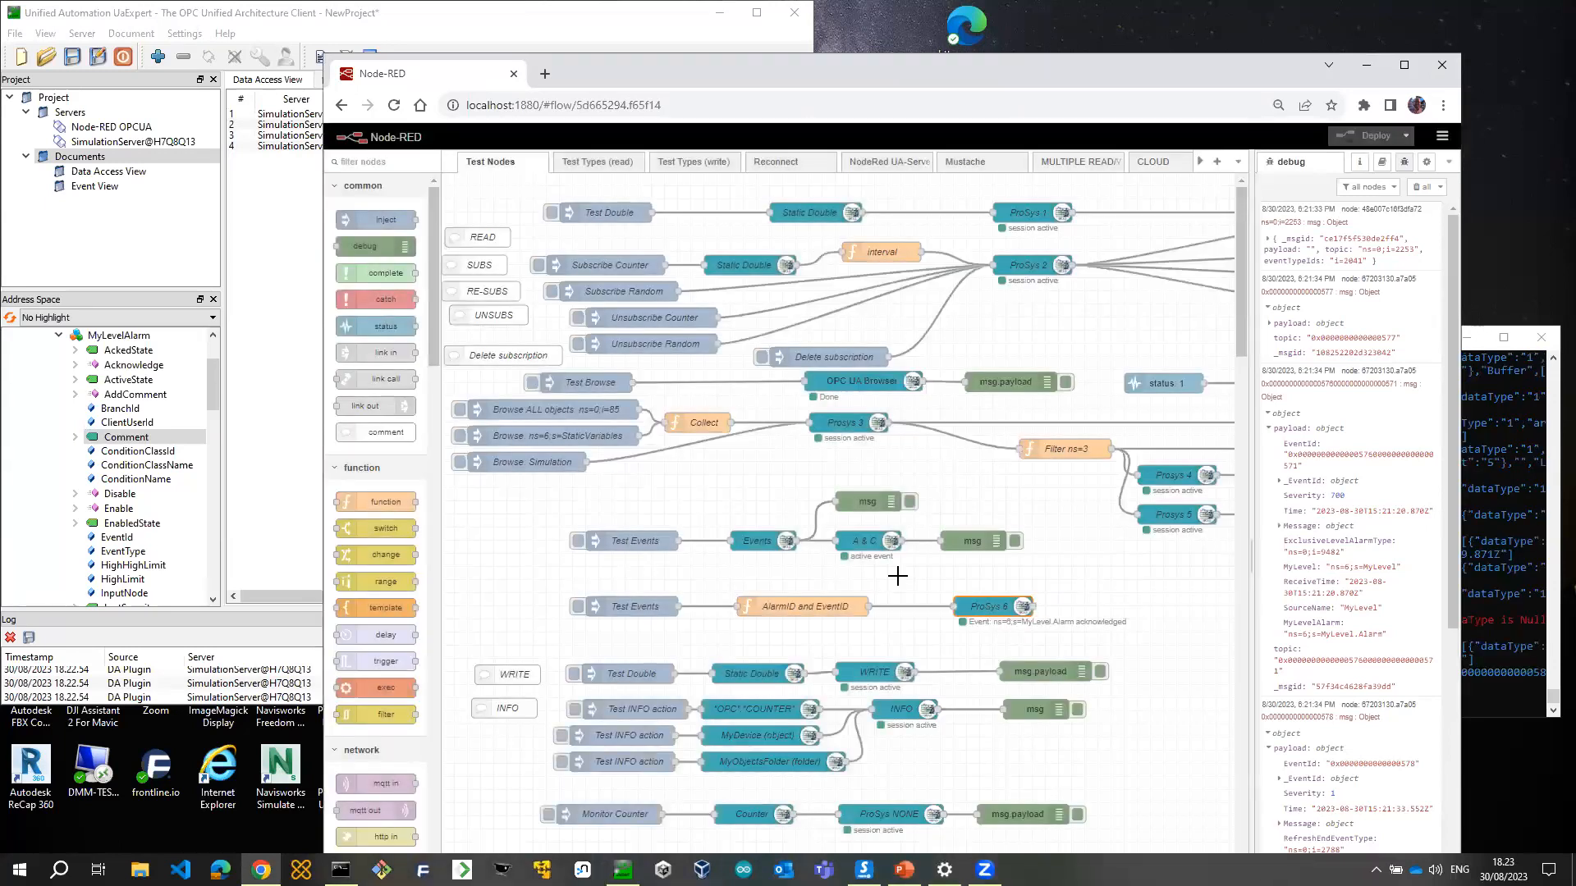
# Run the Test Events injection that acknowledges the alarm, and widen UaExpert's Value column to read the monitored Comment in full
pyautogui.click(577, 614)
pyautogui.click(267, 257)
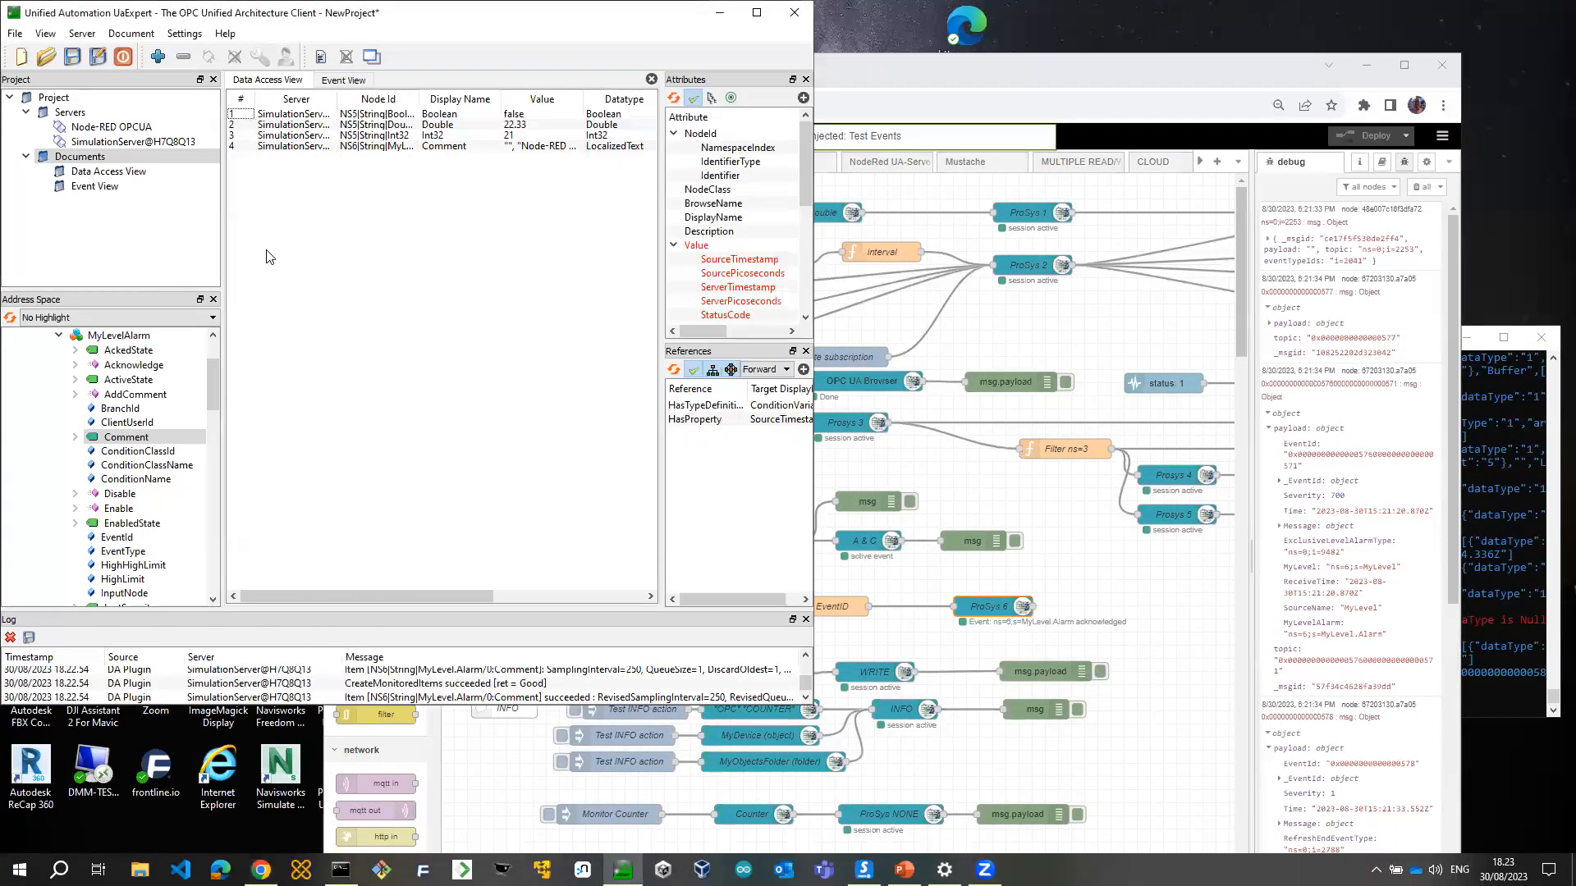
pyautogui.moveTo(583, 99); pyautogui.dragTo(634, 99)
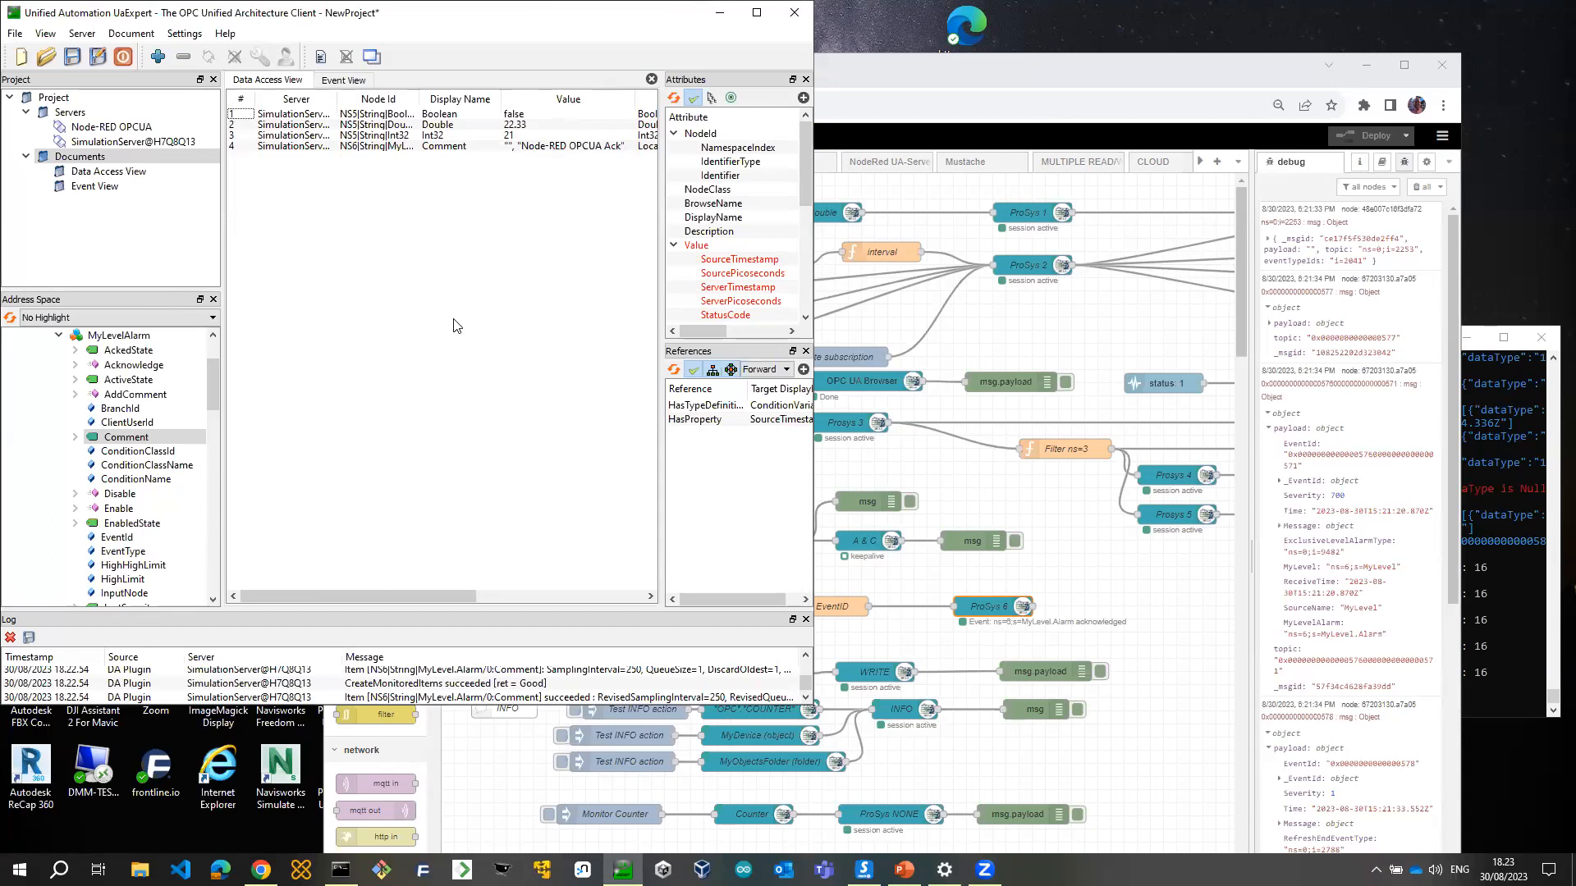
# Switch to the node-red console window, stop Node-RED, and list the flow files matching NR*.json
pyautogui.hotkey('alt', 'Tab')
pyautogui.press('Tab')
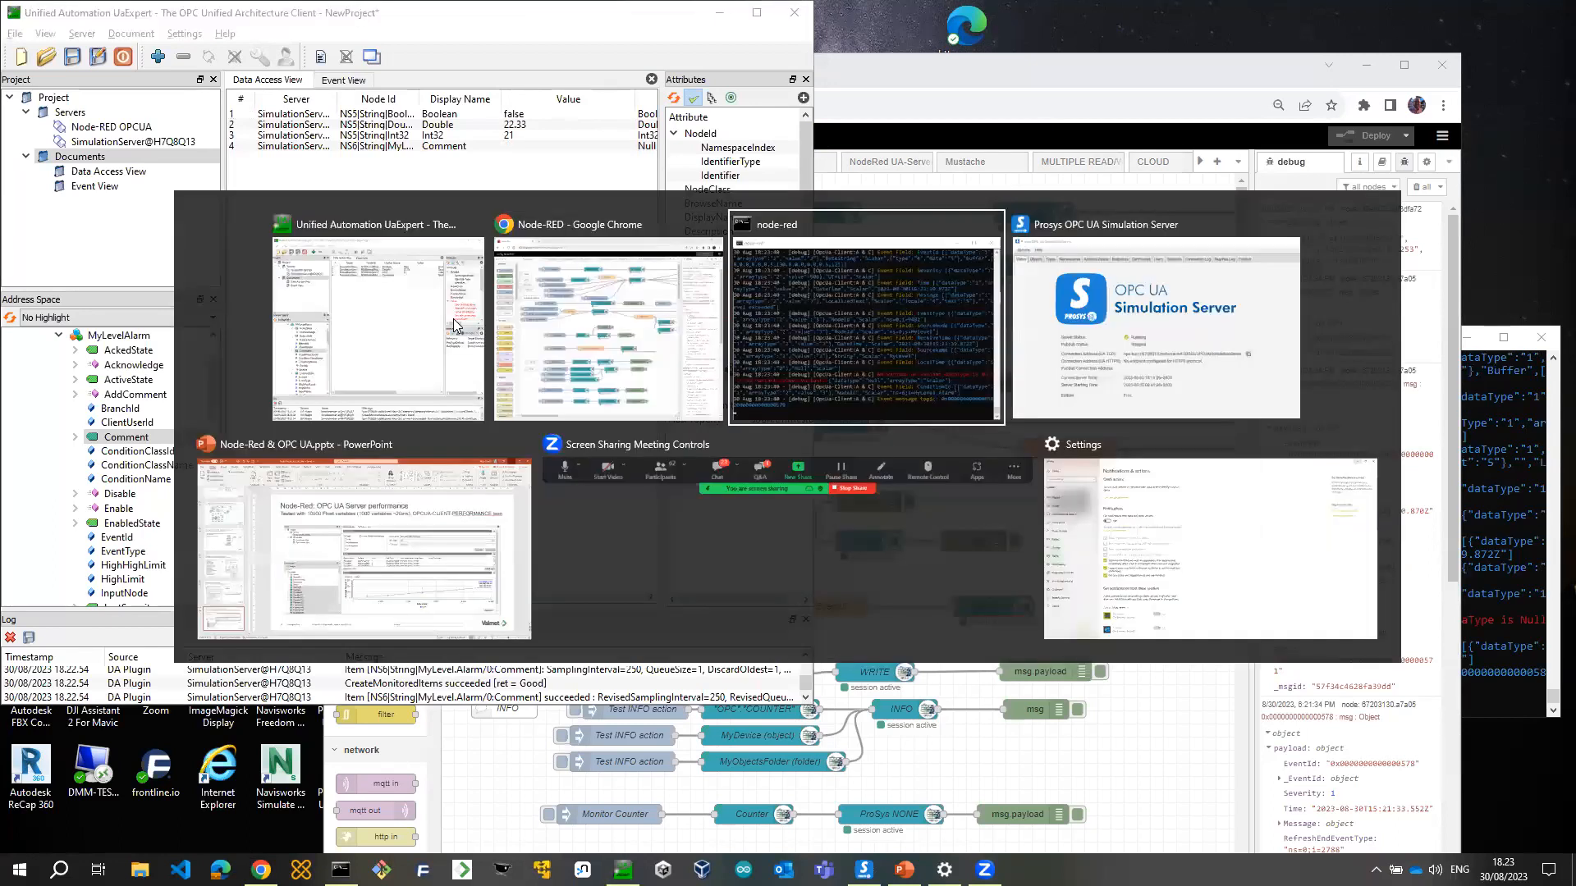
pyautogui.hotkey('ctrl', 'c')
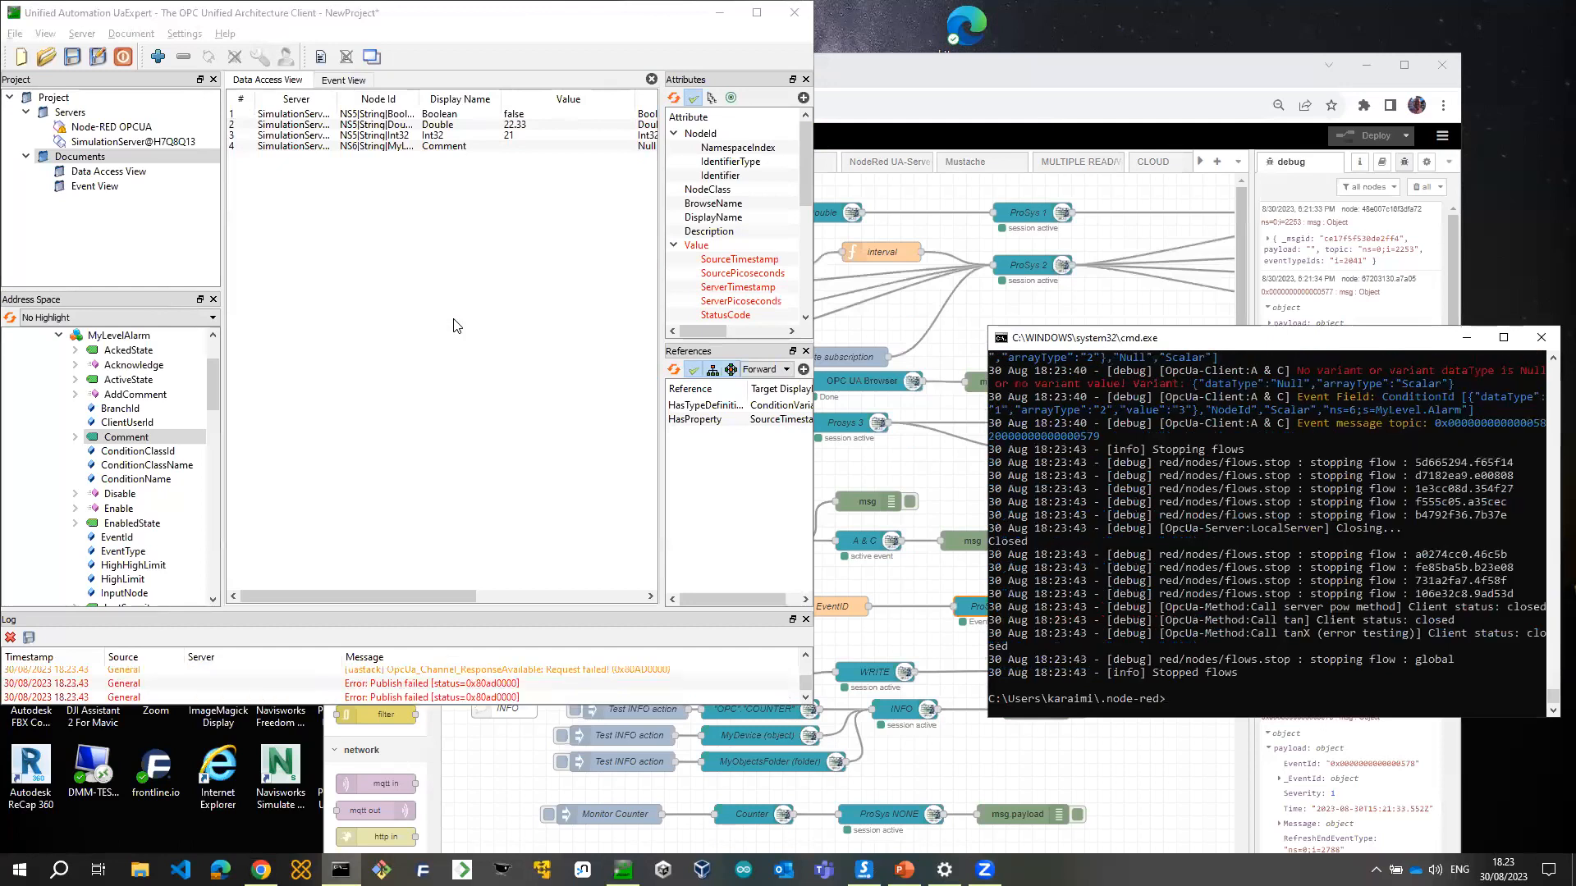
pyautogui.press('Up')
pyautogui.press('Up')
pyautogui.press('Up')
pyautogui.press('Up')
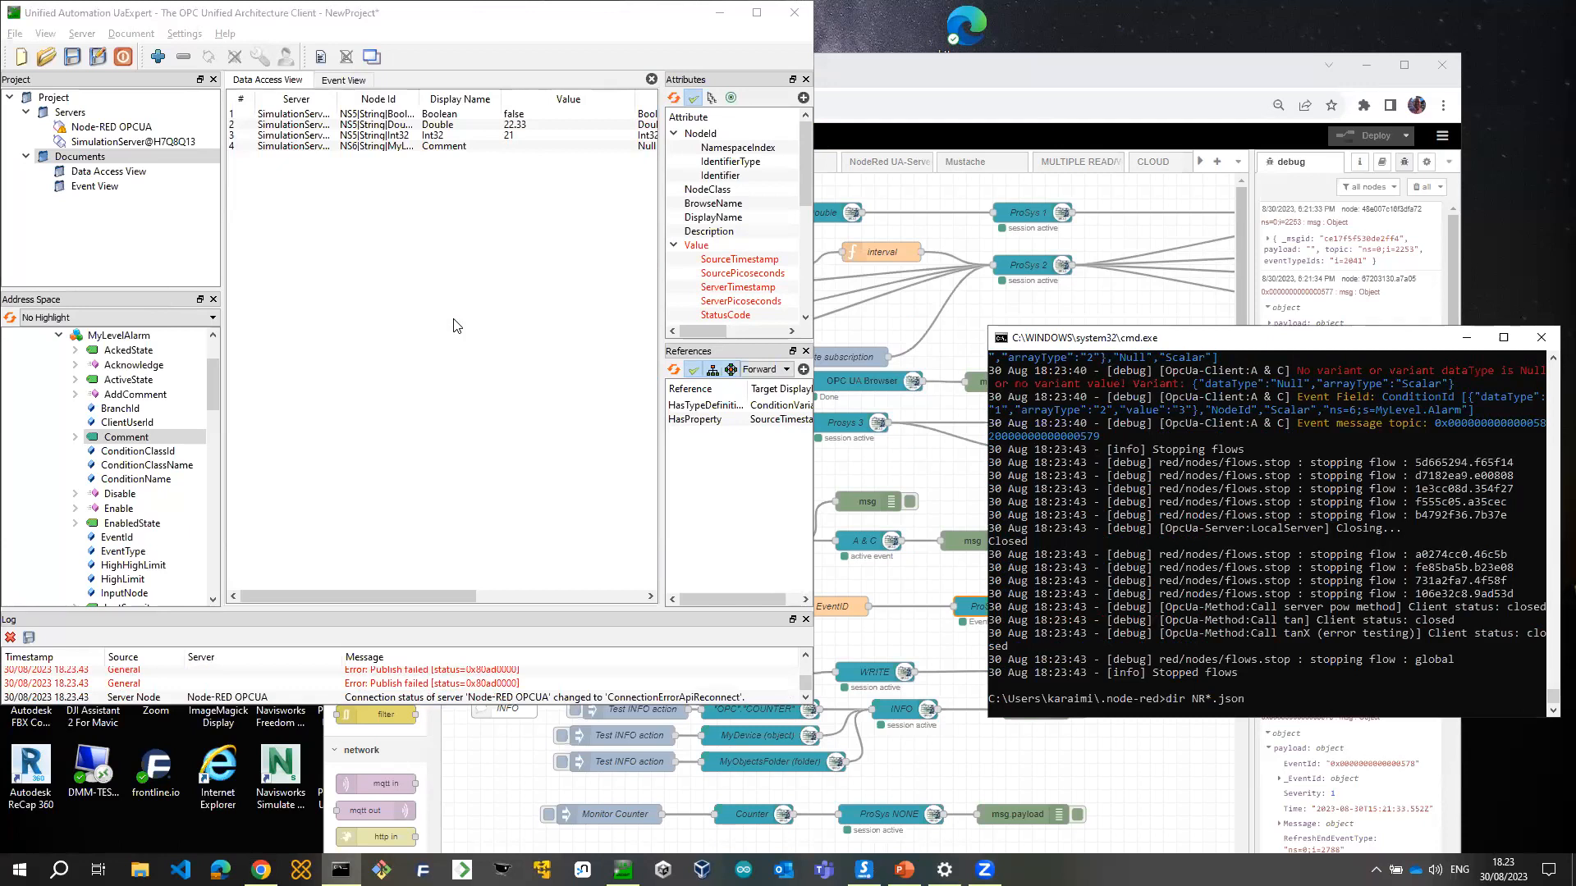
pyautogui.press('Return')
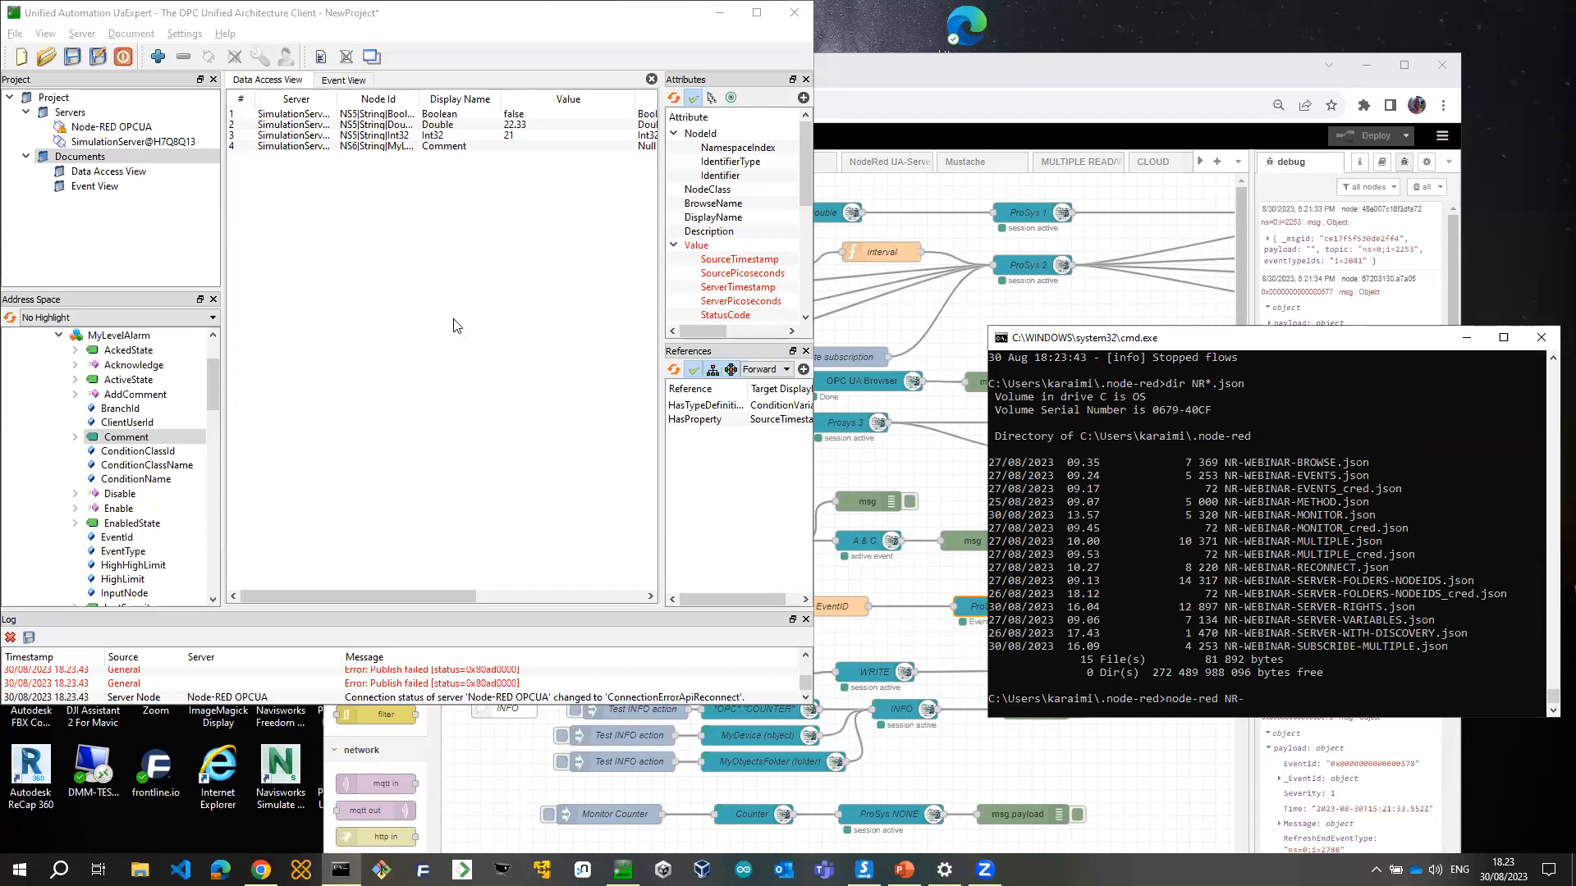
pyautogui.press('Tab')
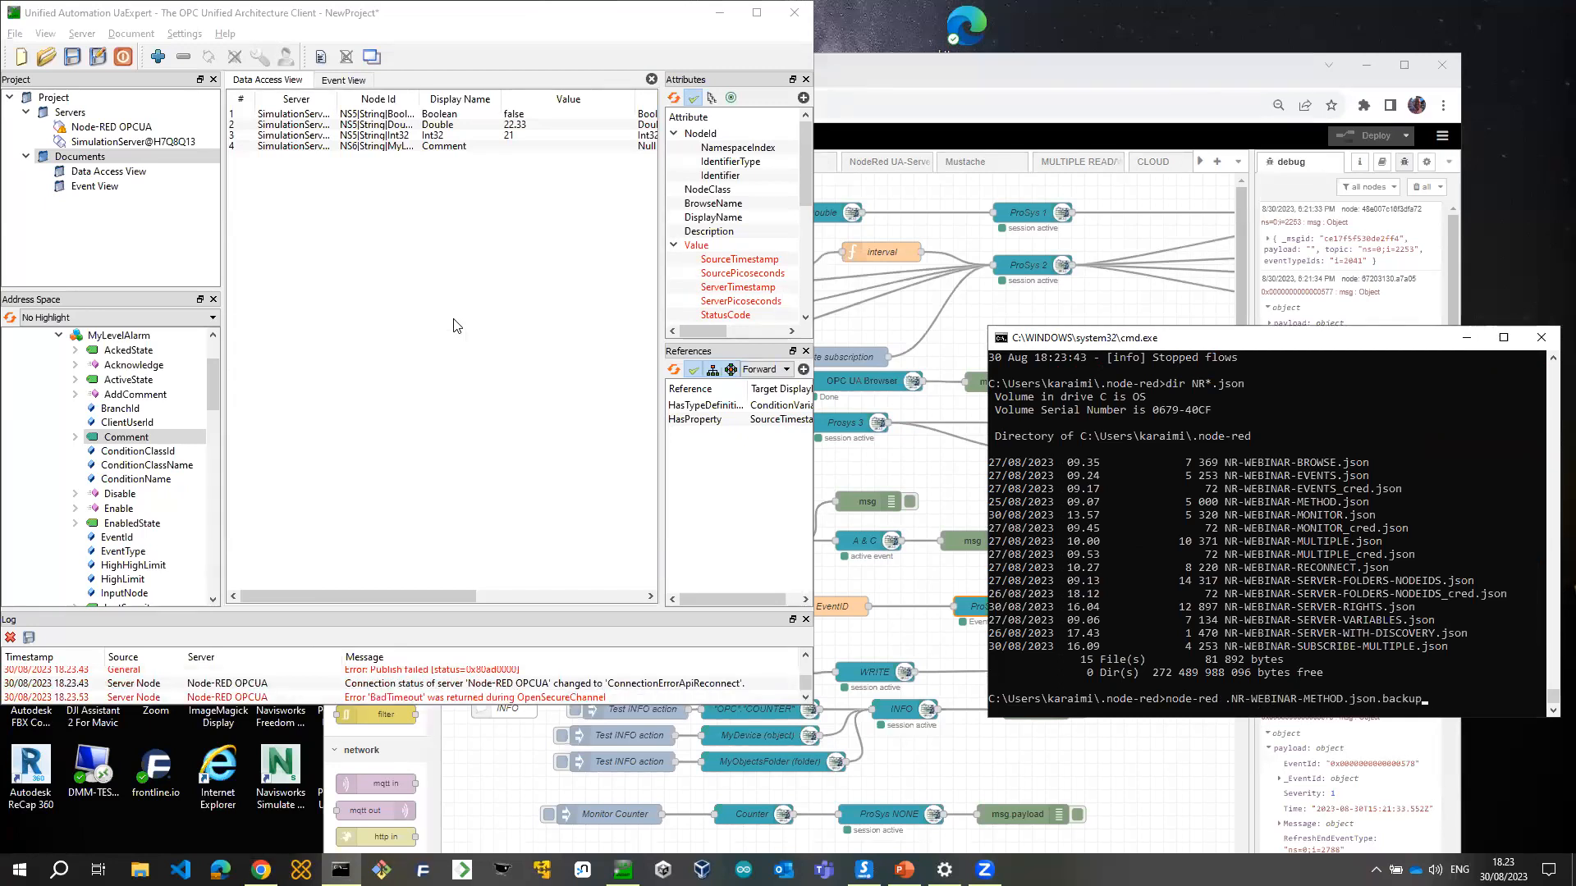
pyautogui.press('BackSpace')
pyautogui.press('BackSpace')
pyautogui.press('BackSpace')
pyautogui.press('BackSpace')
pyautogui.press('BackSpace')
pyautogui.press('BackSpace')
pyautogui.press('BackSpace')
pyautogui.press('BackSpace')
pyautogui.press('BackSpace')
pyautogui.press('BackSpace')
pyautogui.press('BackSpace')
pyautogui.press('BackSpace')
pyautogui.press('BackSpace')
pyautogui.press('BackSpace')
pyautogui.press('BackSpace')
pyautogui.press('BackSpace')
pyautogui.press('BackSpace')
pyautogui.press('BackSpace')
pyautogui.press('BackSpace')
pyautogui.press('BackSpace')
# Start Node-RED from the console with the flow file NR-WEBINAR-METHOD.json
pyautogui.write('NR-WEBINAR-')
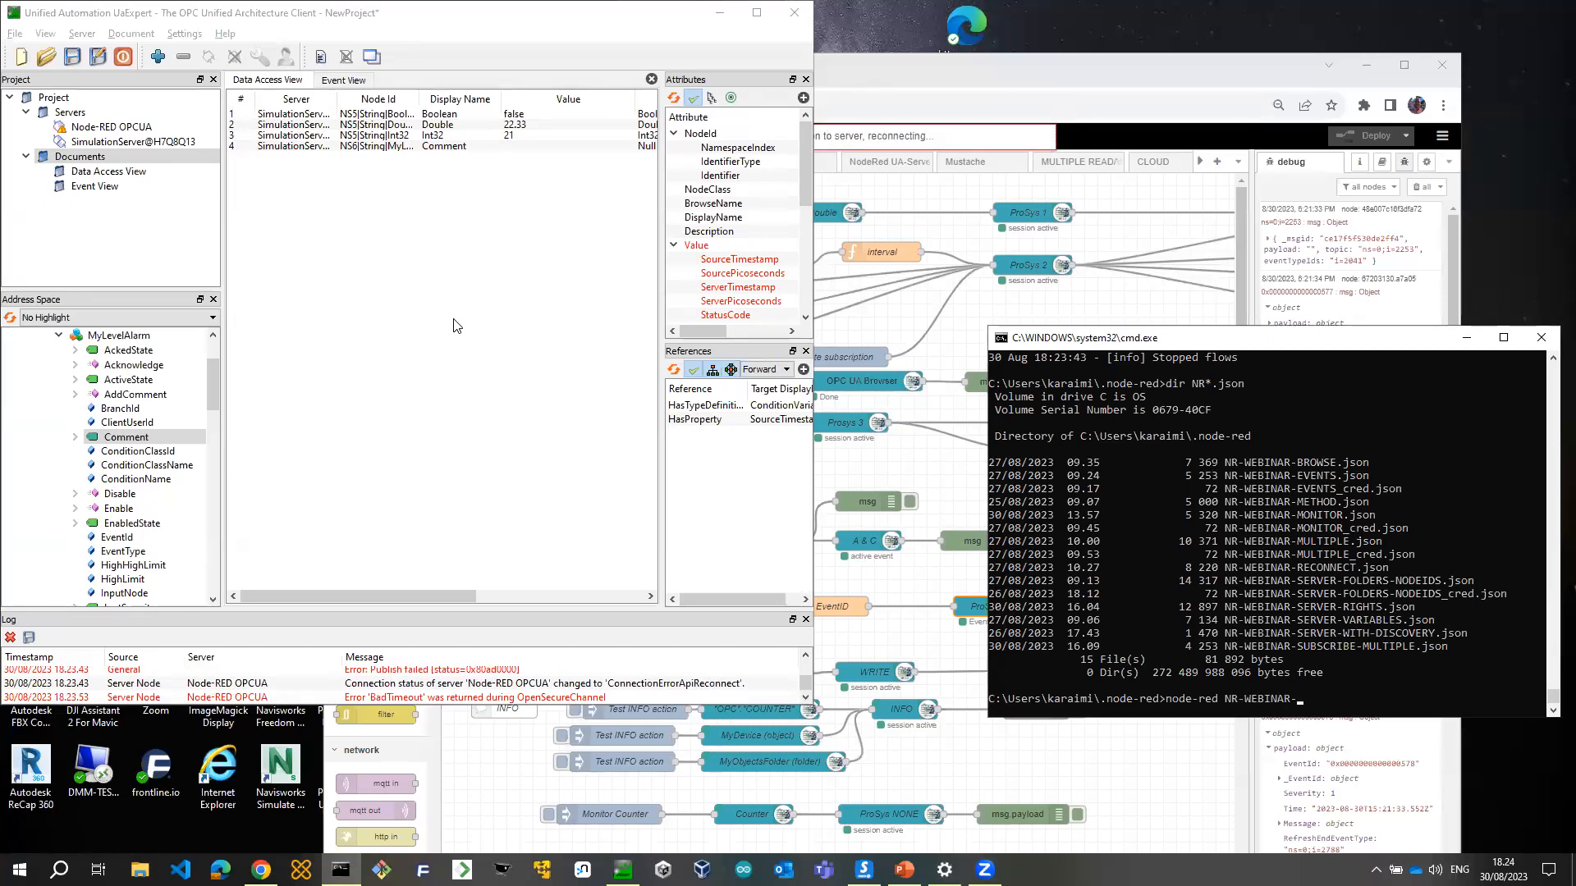
pyautogui.write('METH')
pyautogui.press('Tab')
pyautogui.press('Return')
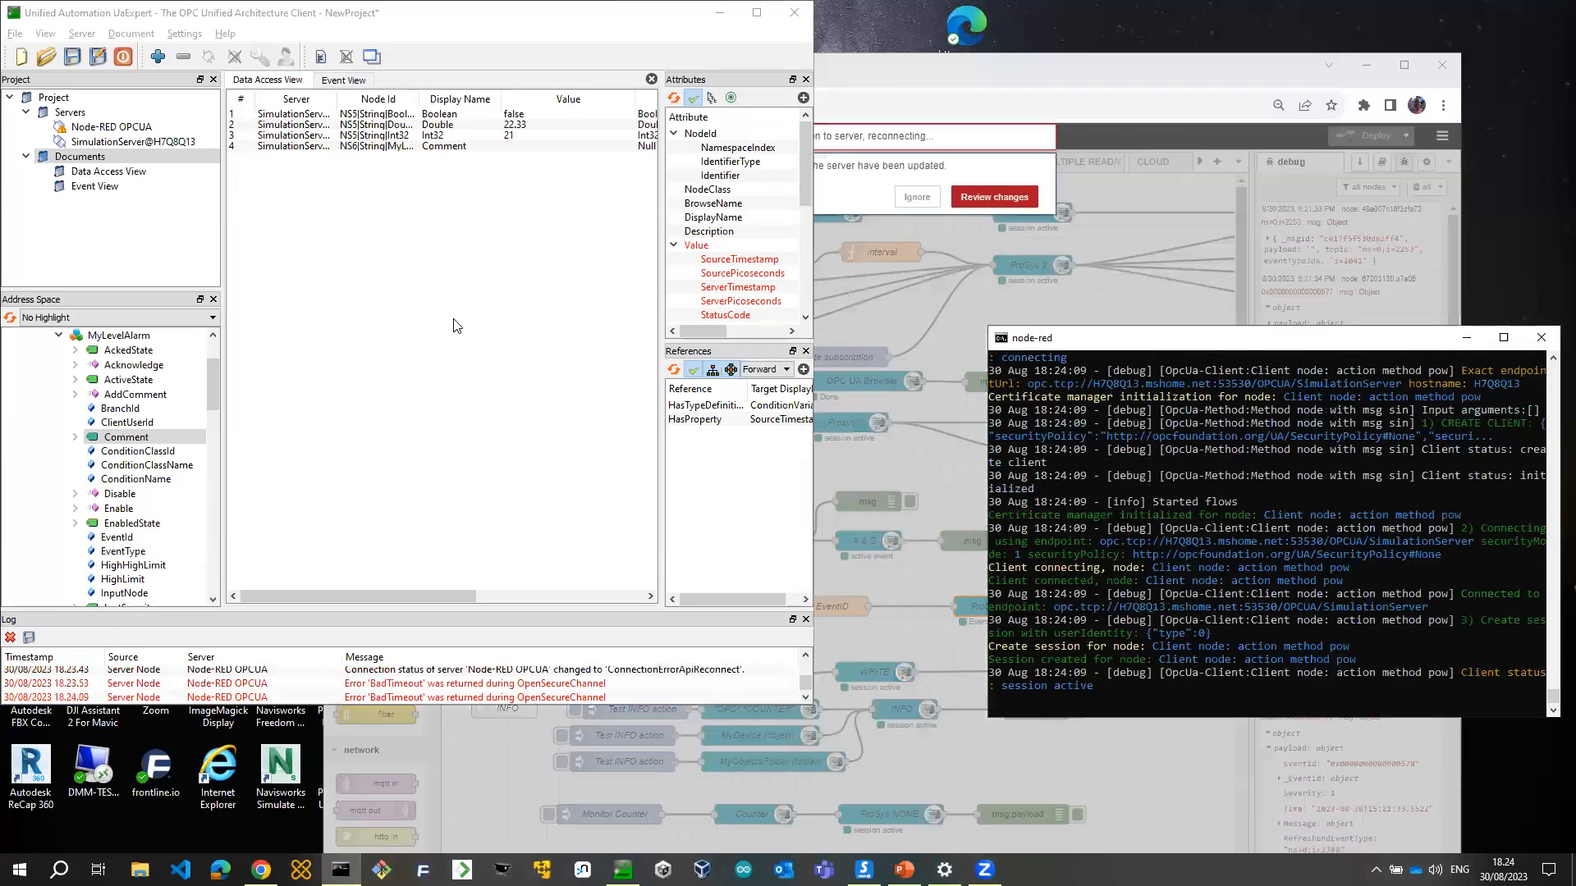
# In the Node-RED browser window, ignore the updated-flows notice and reload the editor to load the METHOD TESTS flow
pyautogui.click(1155, 111)
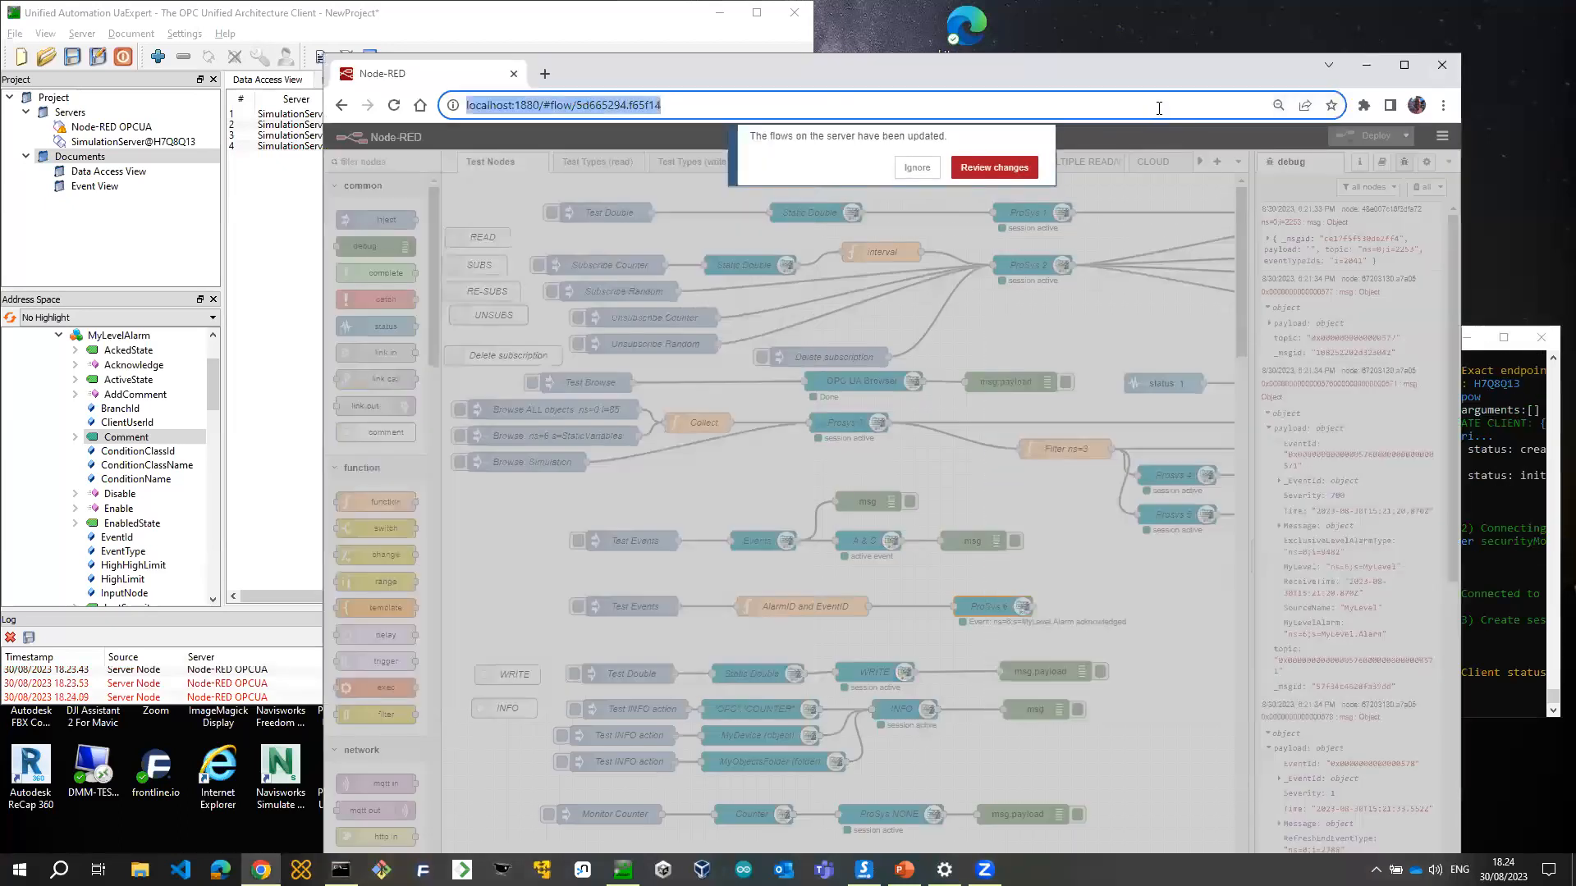
pyautogui.click(917, 167)
pyautogui.click(395, 106)
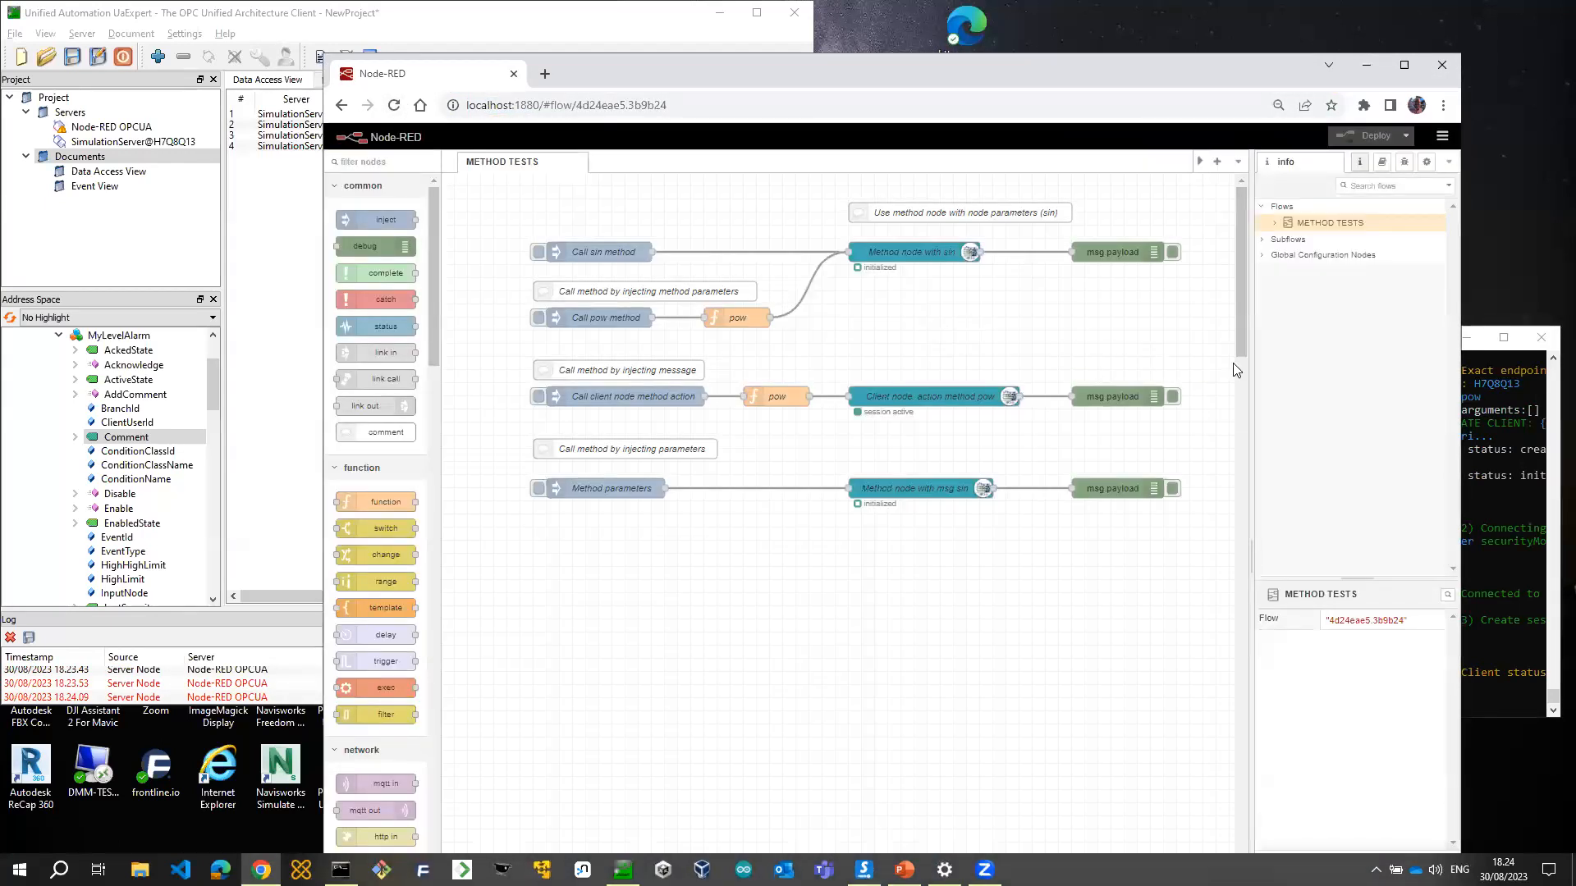
# Open the "Method node with sin" node and review its Operator and Value arguments
pyautogui.doubleClick(931, 261)
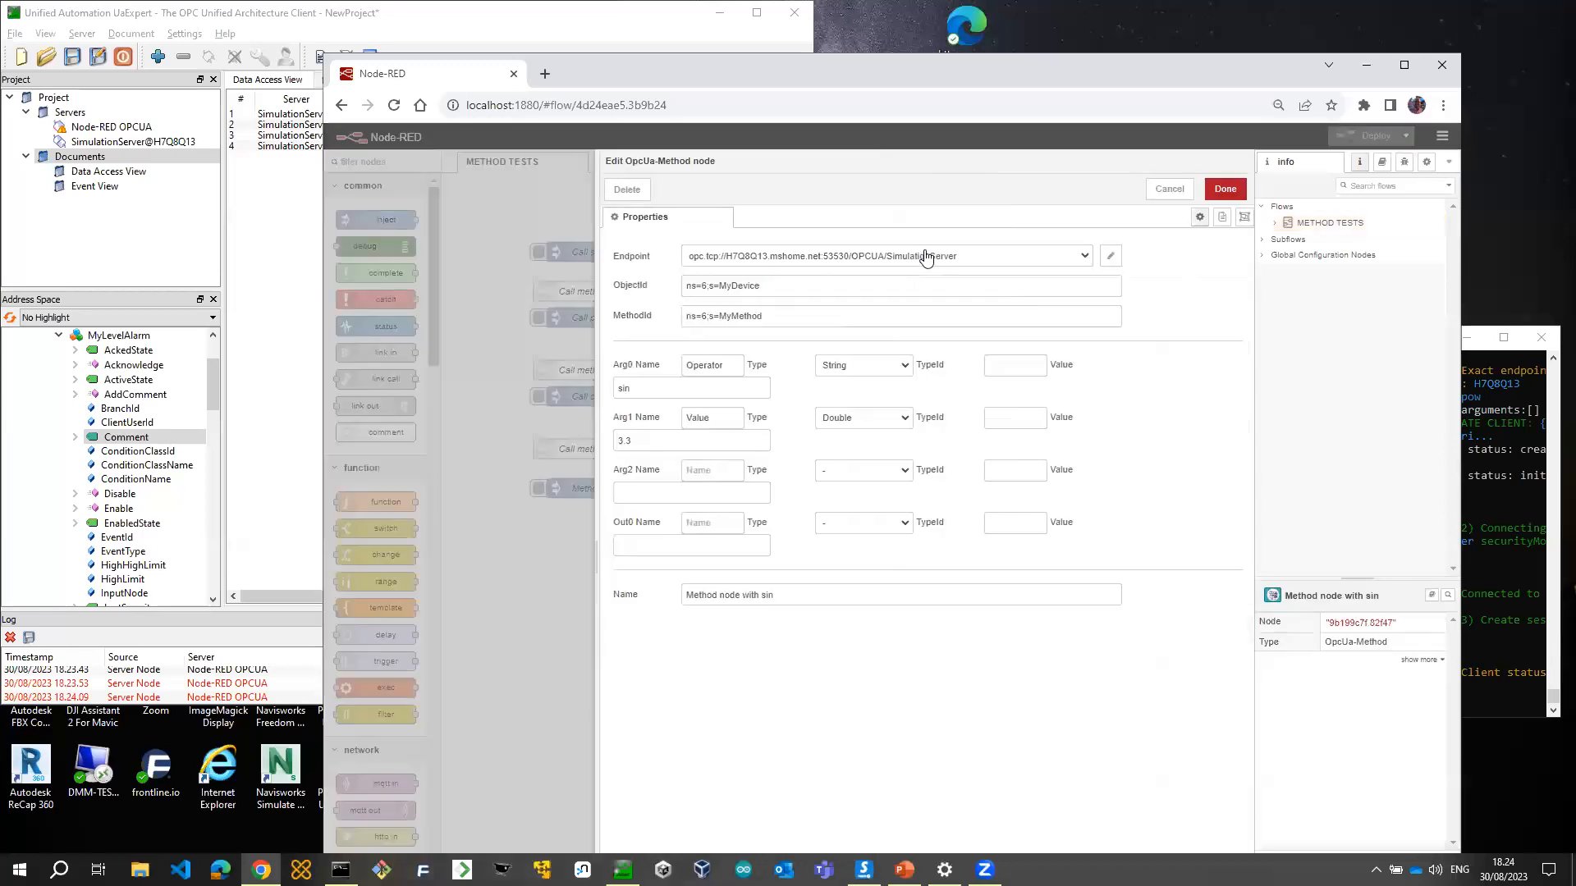
pyautogui.click(640, 385)
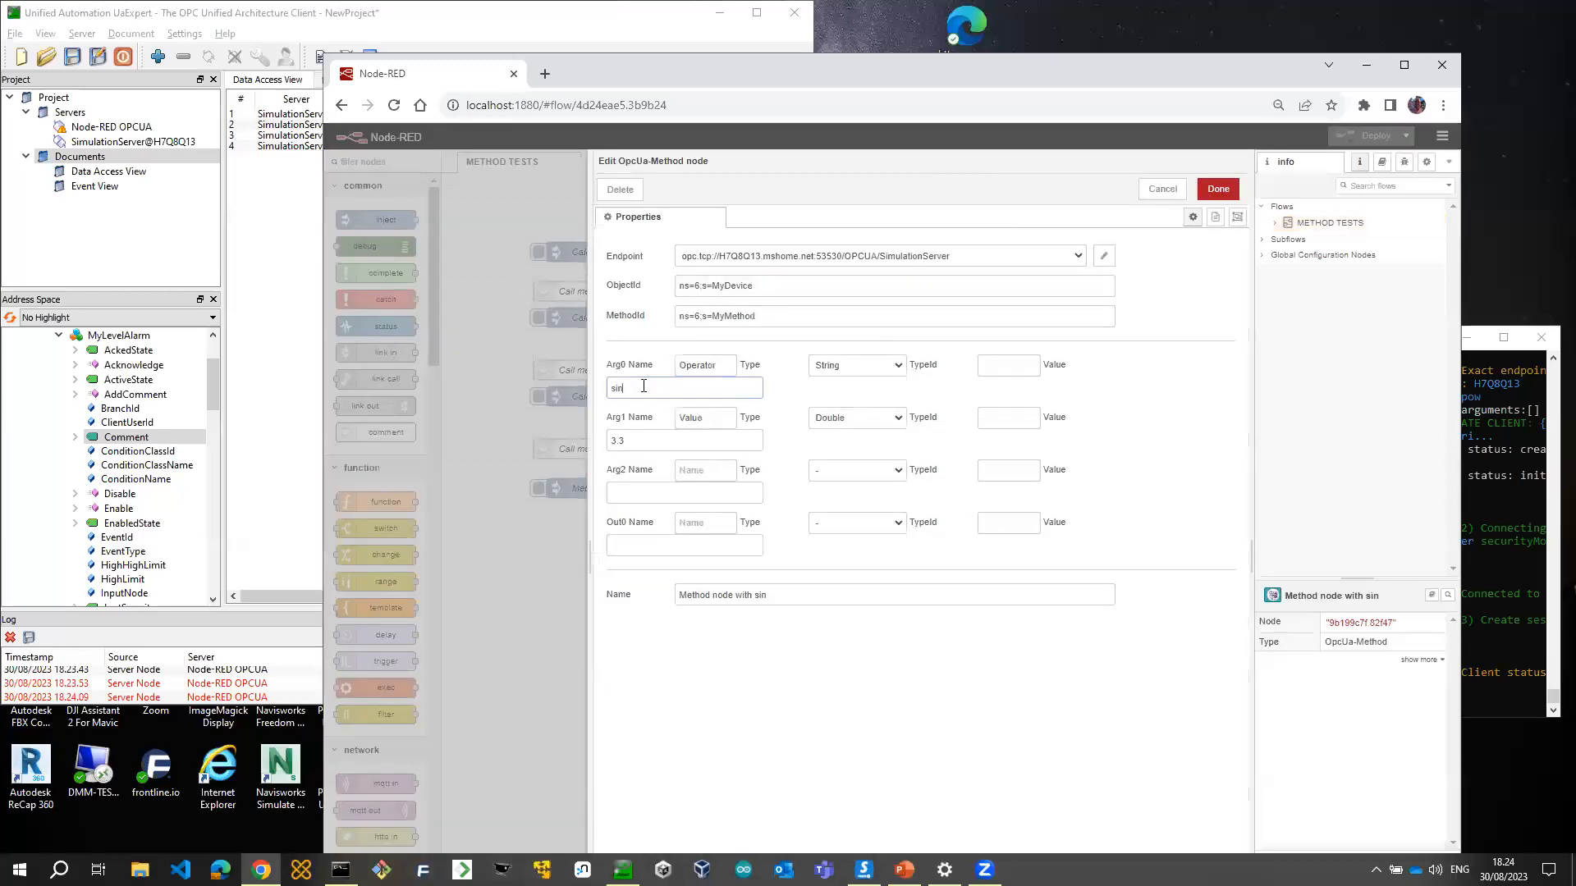
pyautogui.click(643, 439)
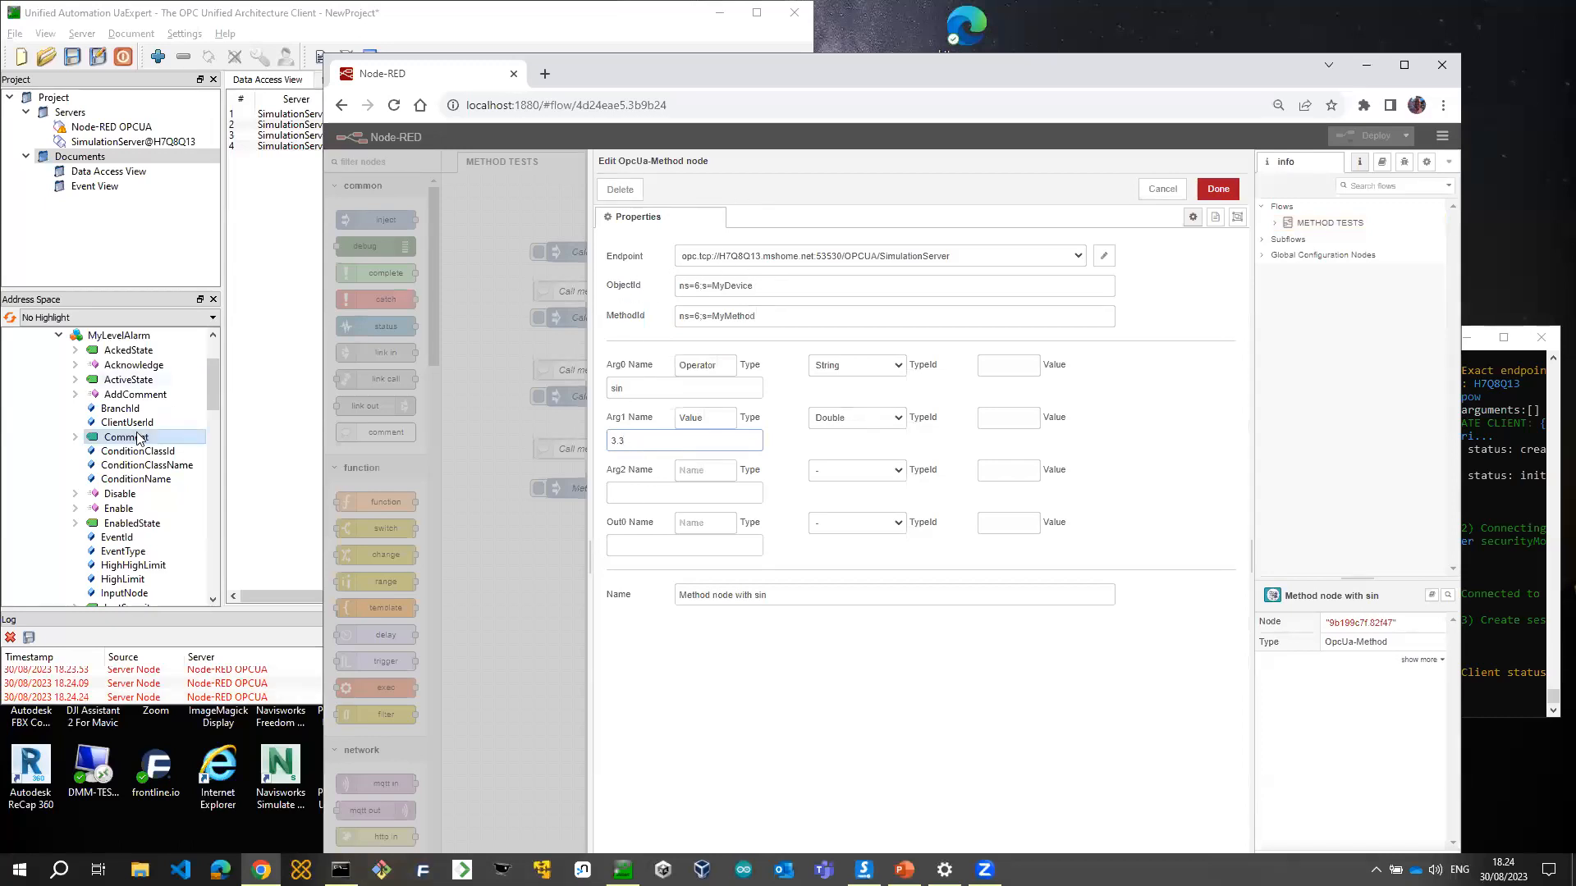
# In UaExpert, open the call dialog of MyDevice's MyMethod to examine its input and output arguments, and close it without calling
pyautogui.doubleClick(125, 339)
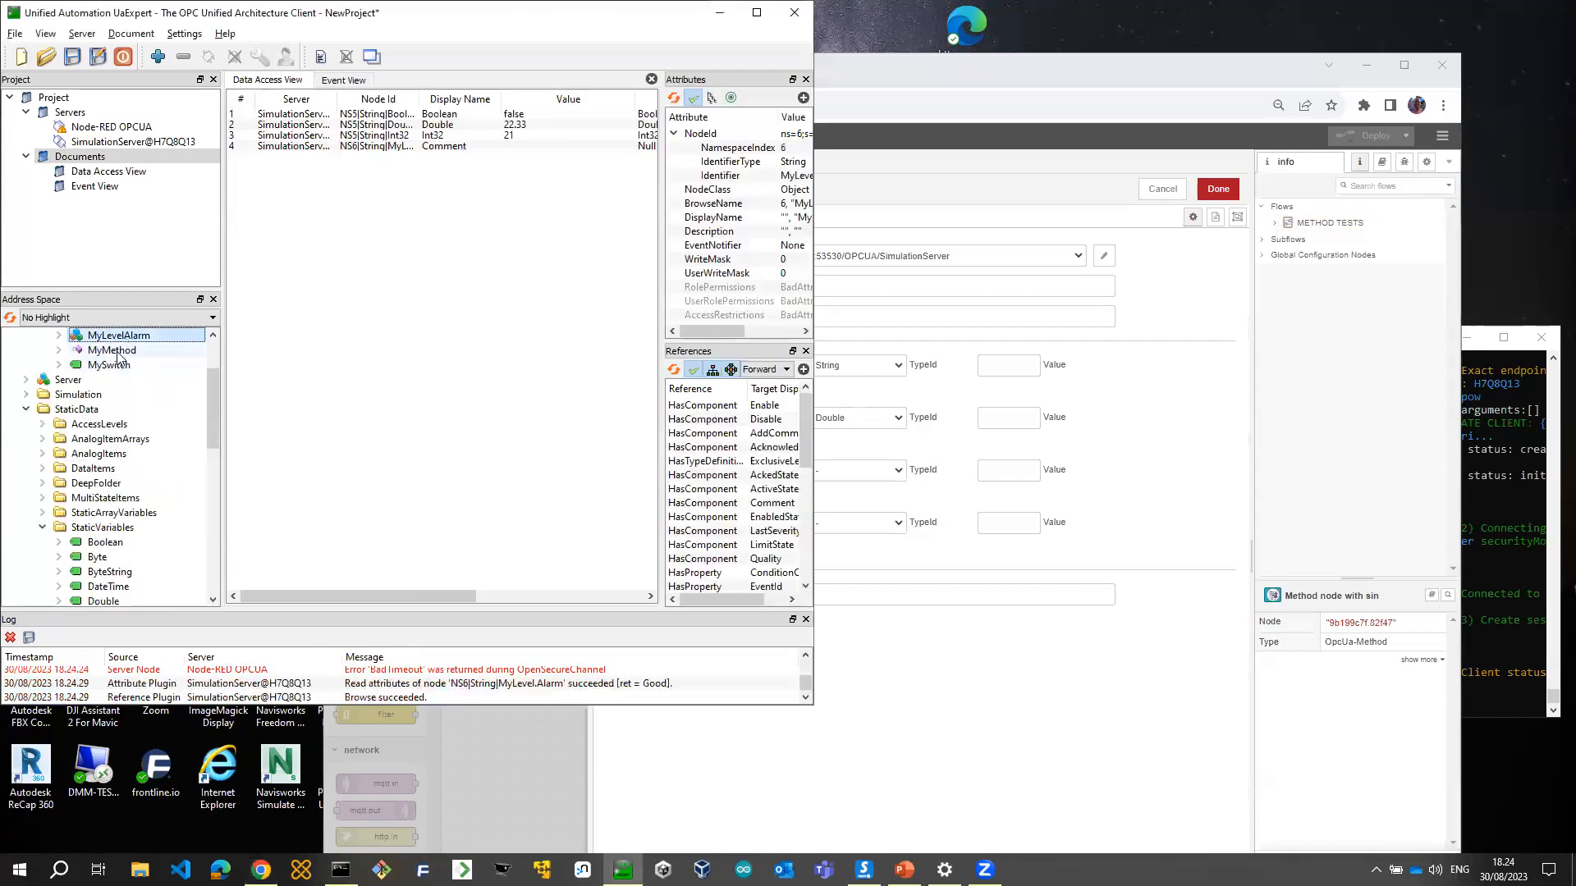
pyautogui.click(129, 349)
pyautogui.rightClick(129, 350)
pyautogui.click(158, 381)
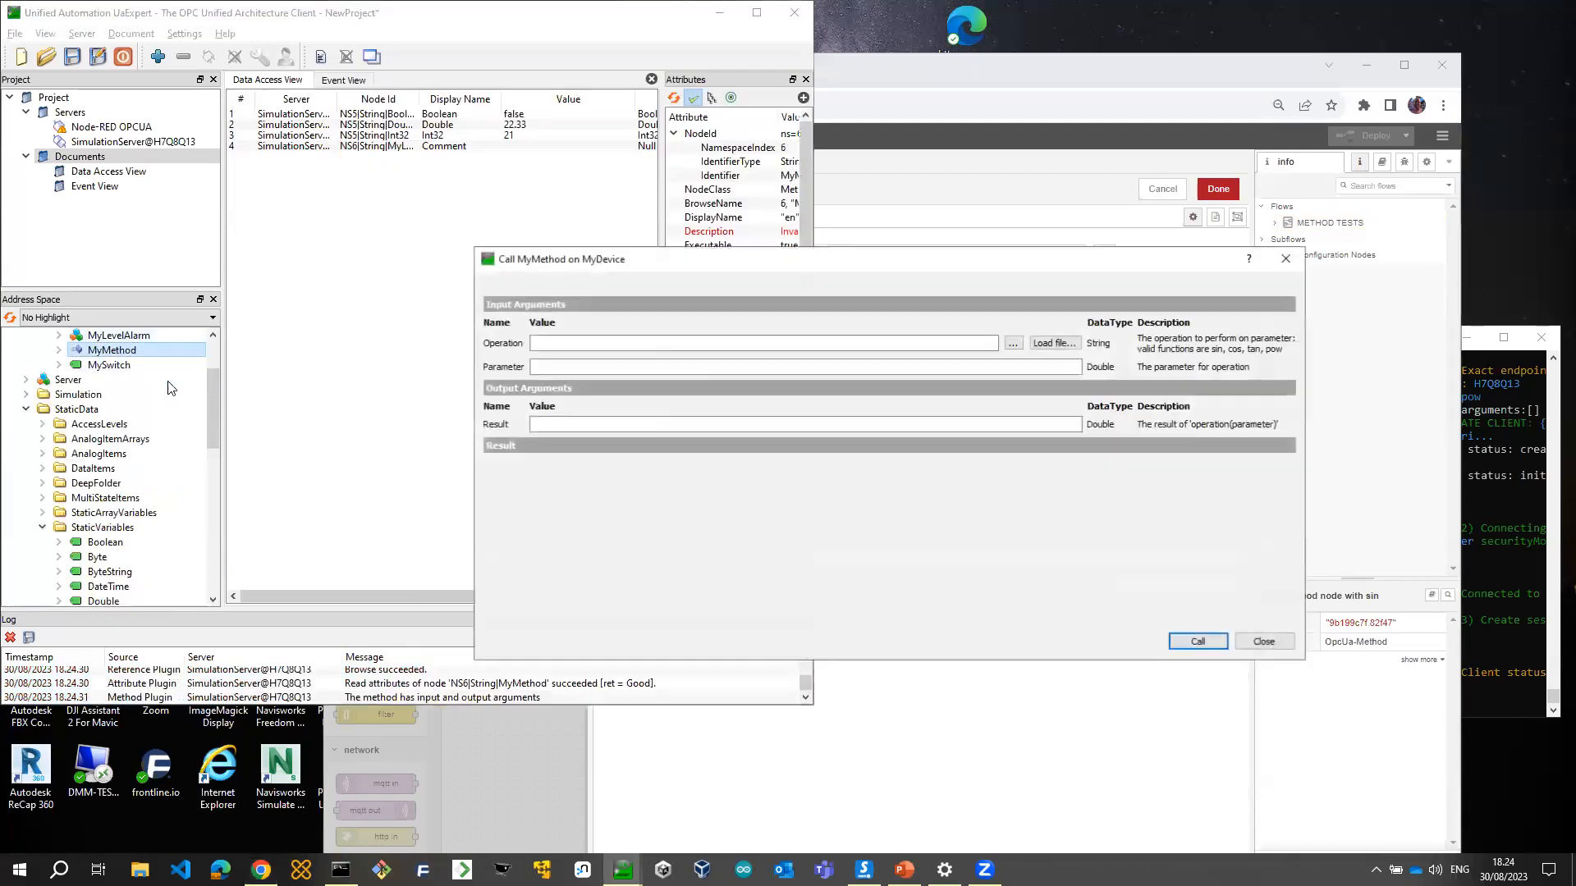
pyautogui.click(1265, 641)
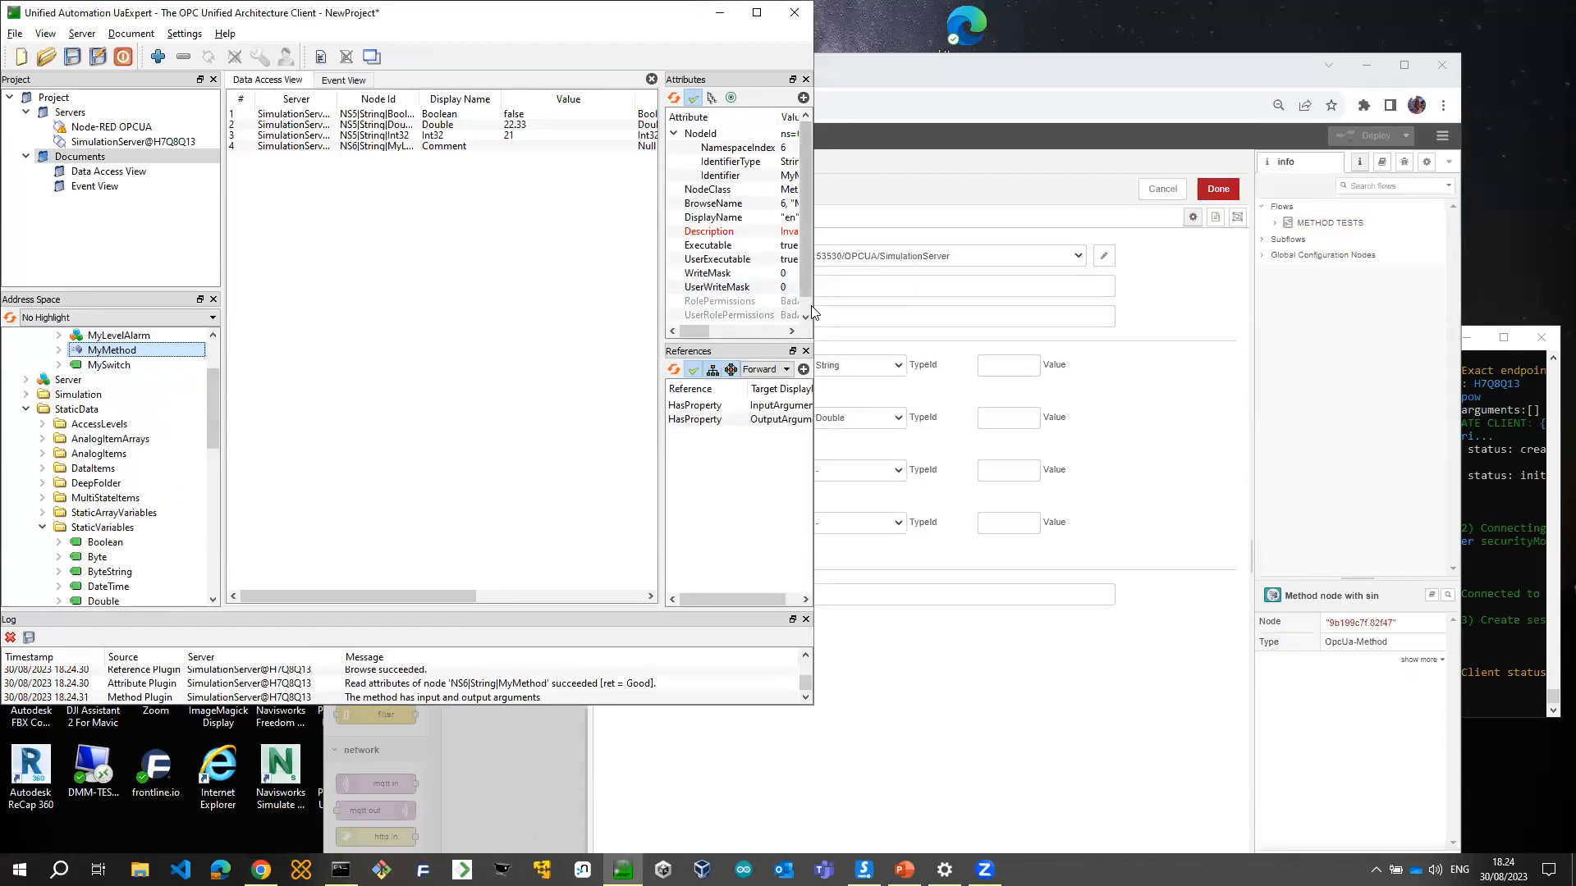
# Widen UaExpert's attribute area and examine the NodeIds of MyMethod and its parent object MyDevice
pyautogui.moveTo(663, 301); pyautogui.dragTo(561, 300)
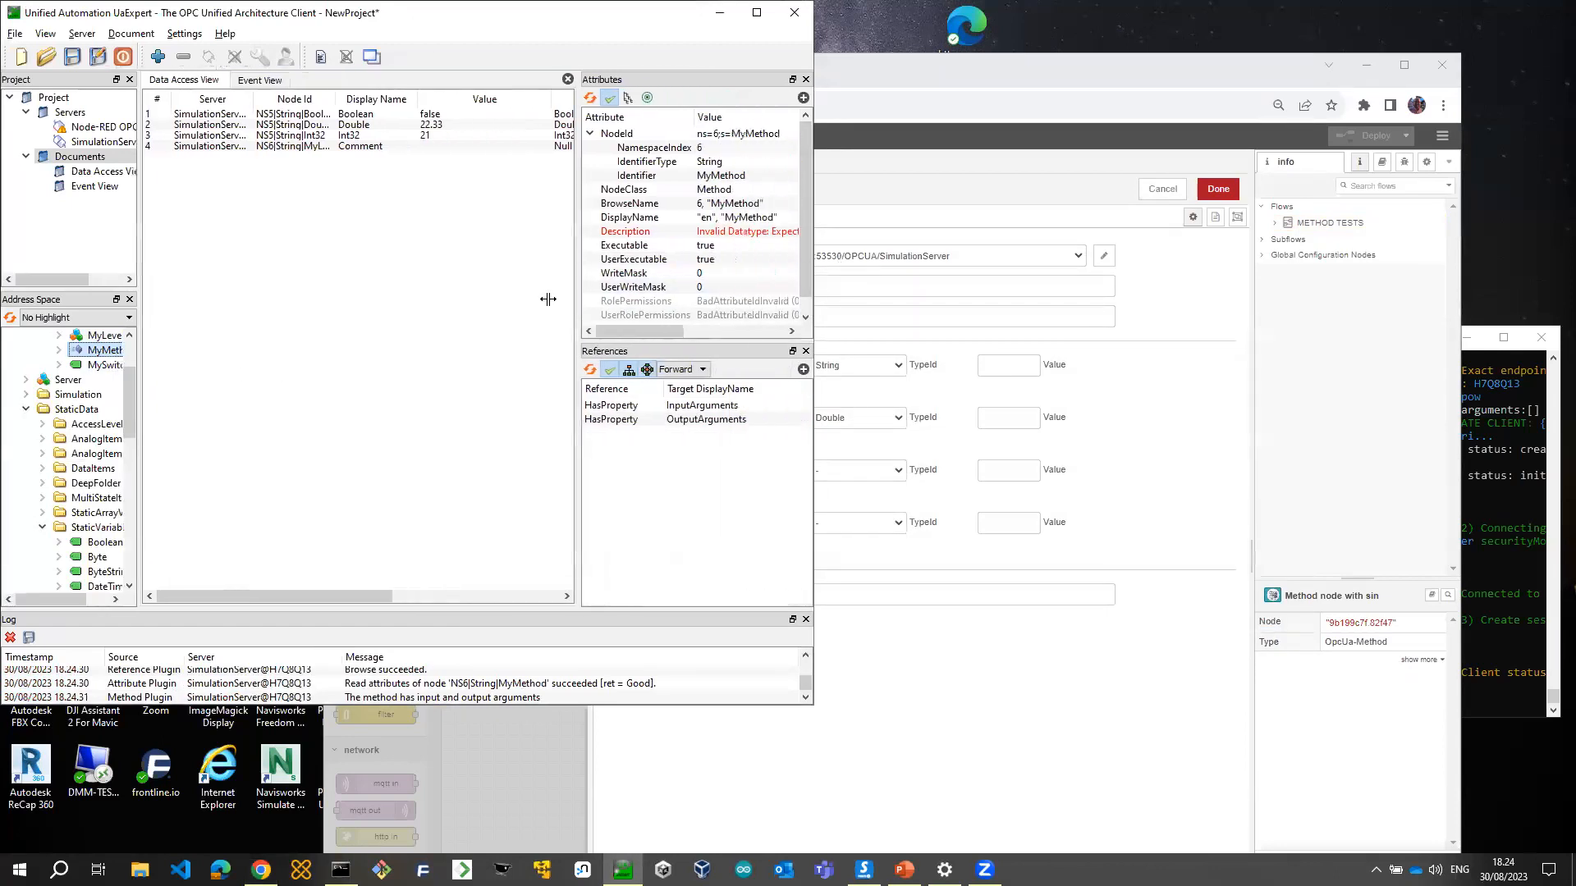
pyautogui.click(724, 136)
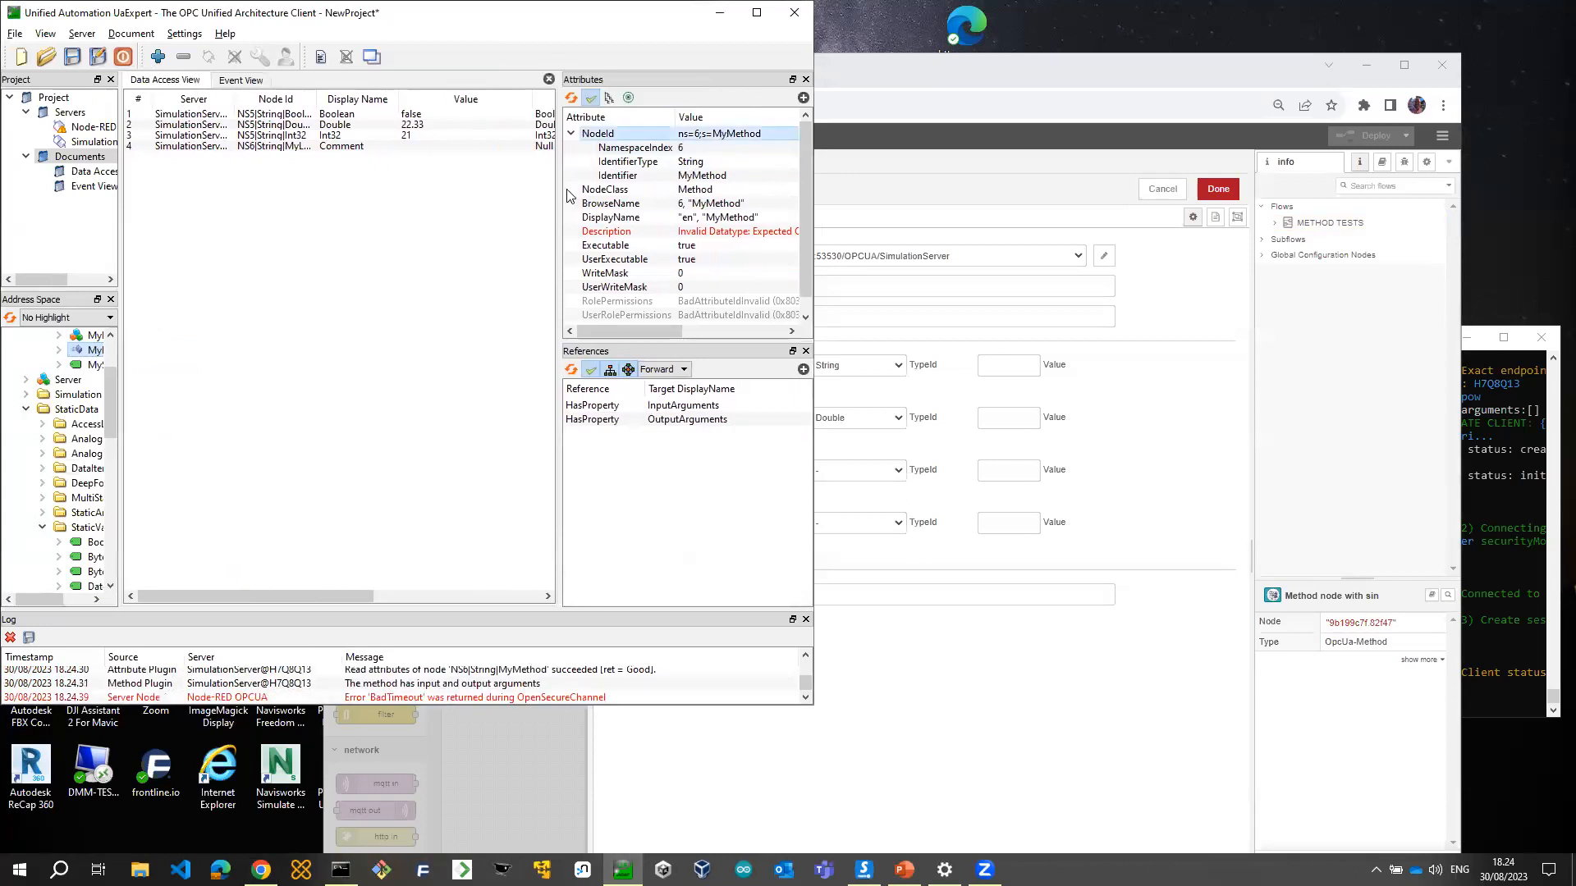
pyautogui.scroll(2, 112, 387)
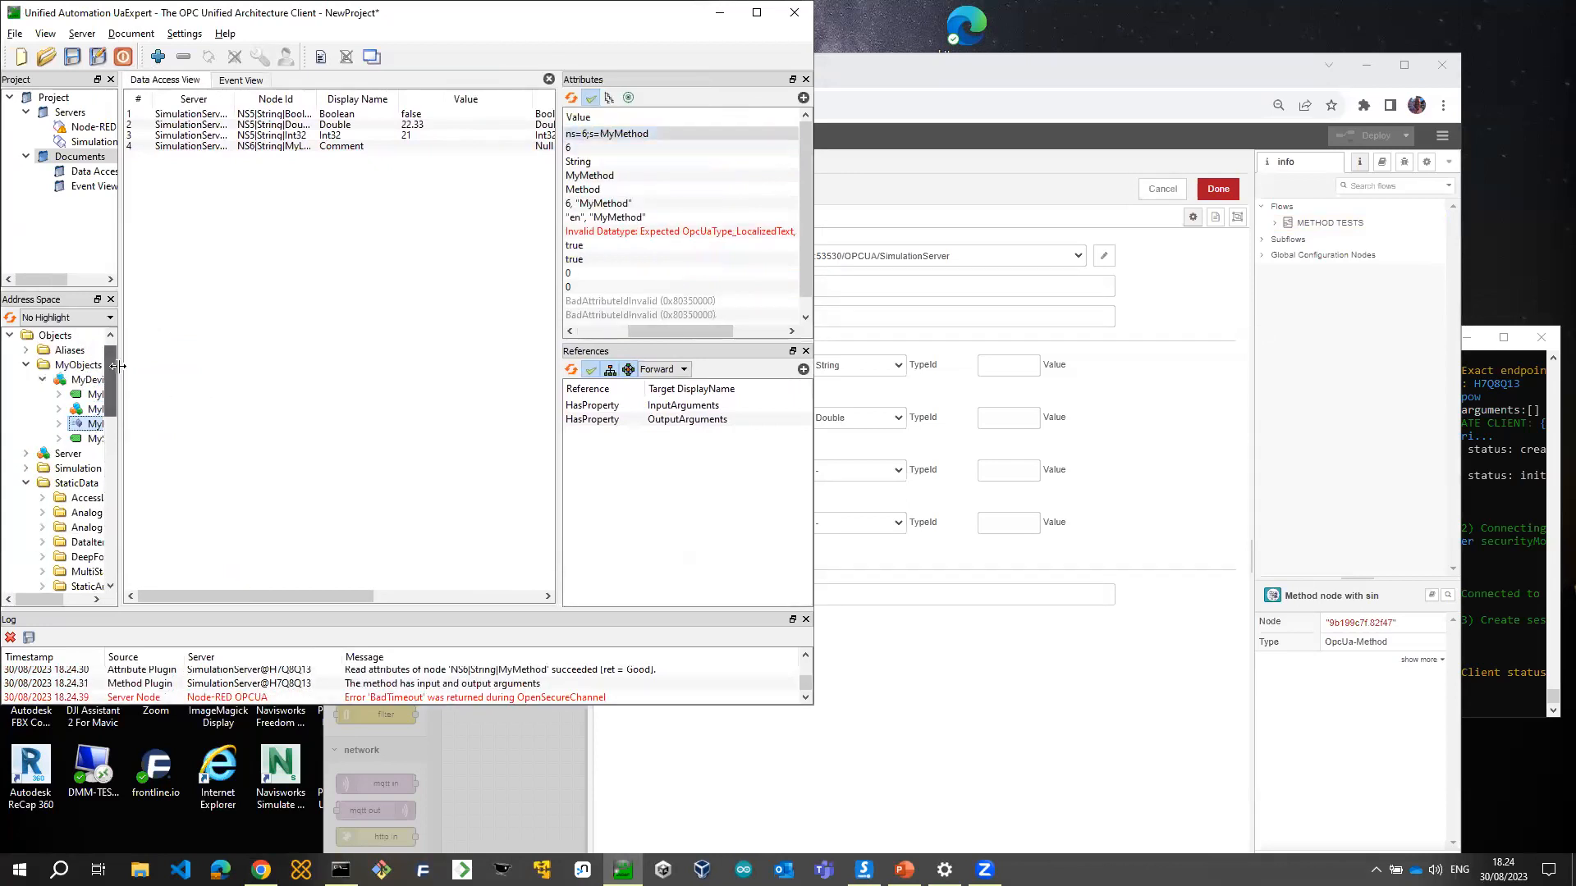
pyautogui.click(90, 380)
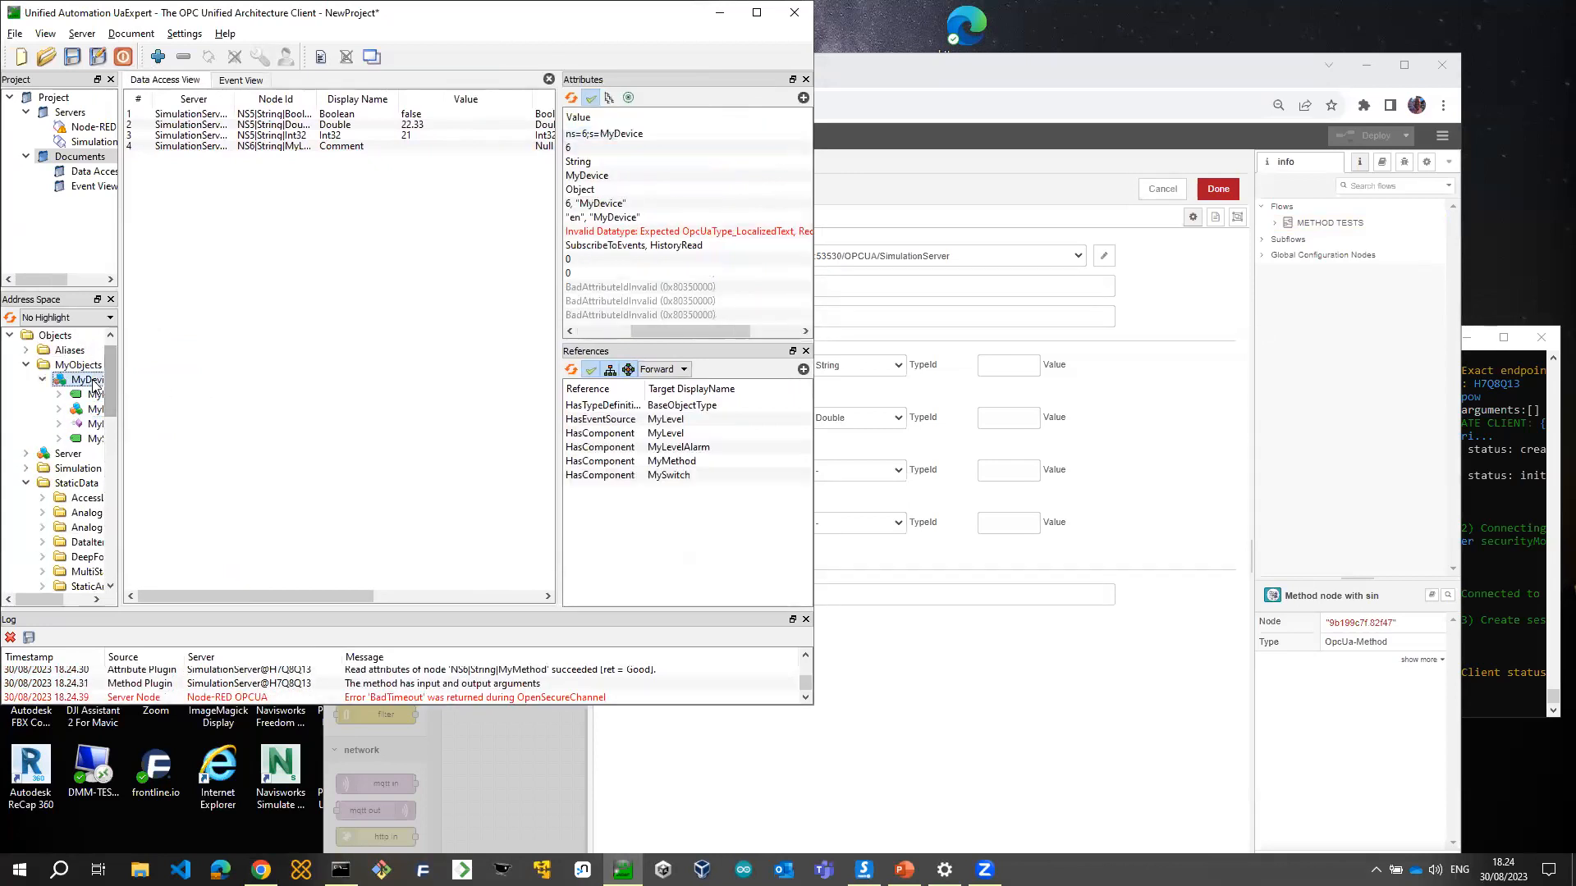
# Check the ObjectId and MethodId of Node-RED's "Method node with sin", close it without changes, and show the debug messages
pyautogui.click(953, 170)
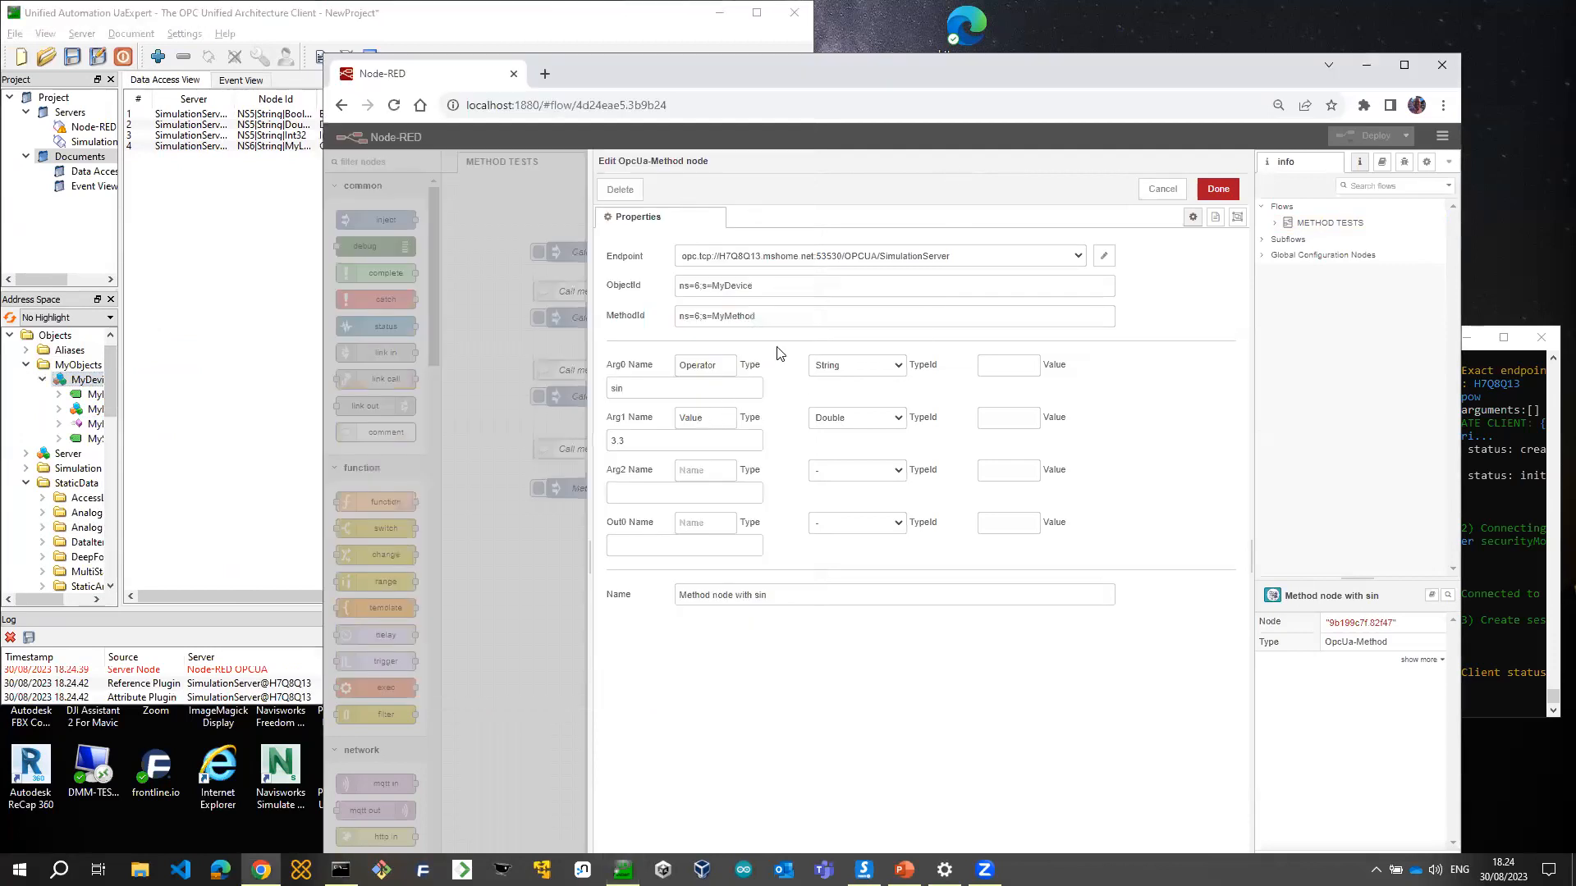
pyautogui.click(777, 317)
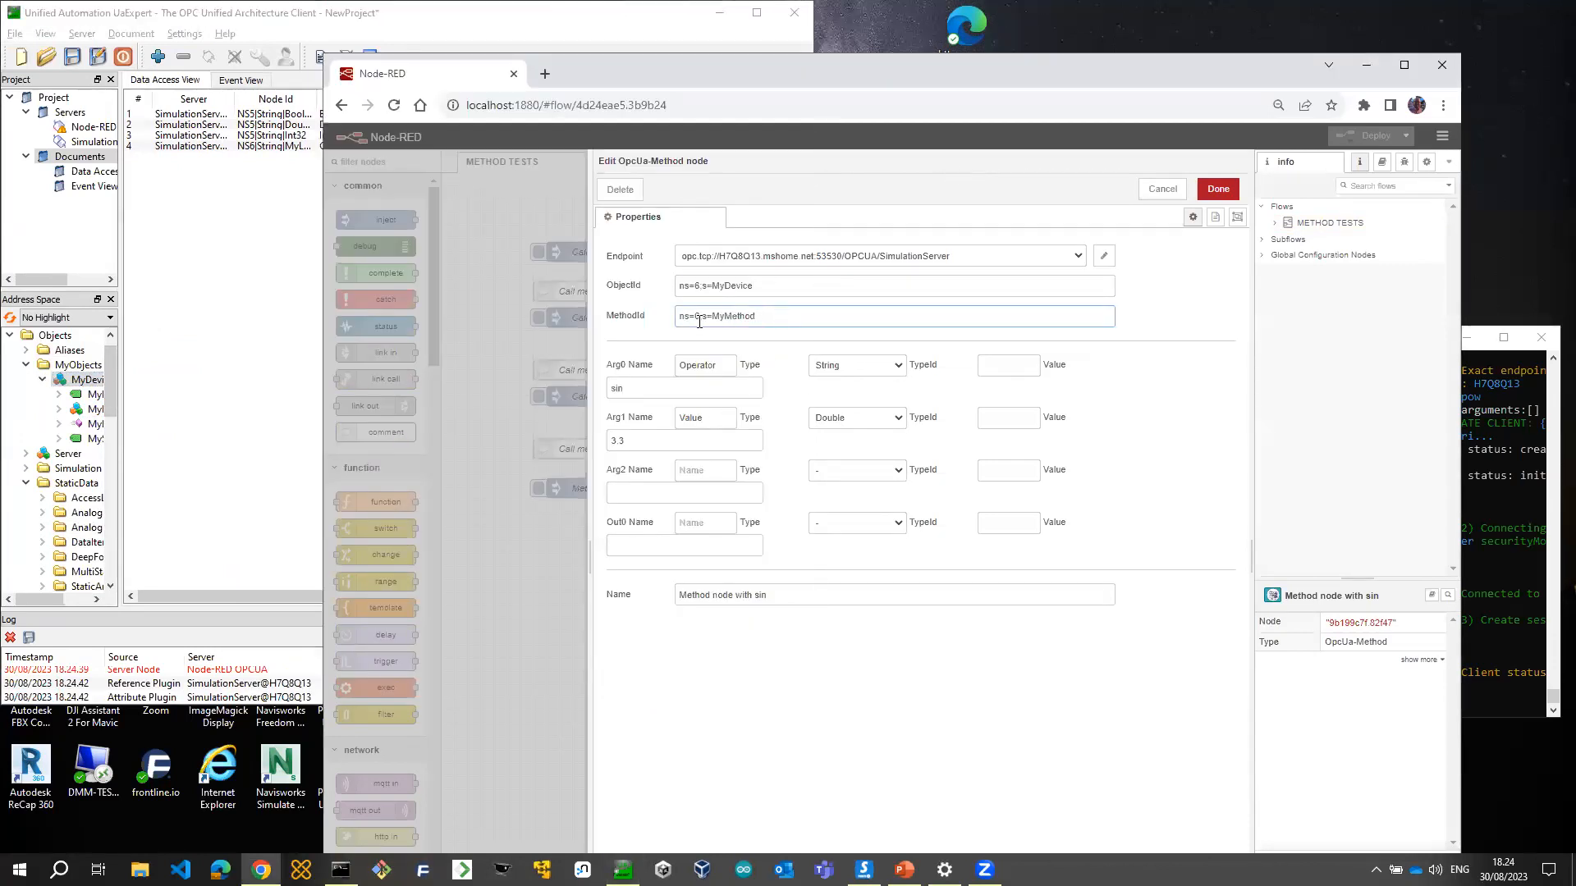
pyautogui.click(1162, 189)
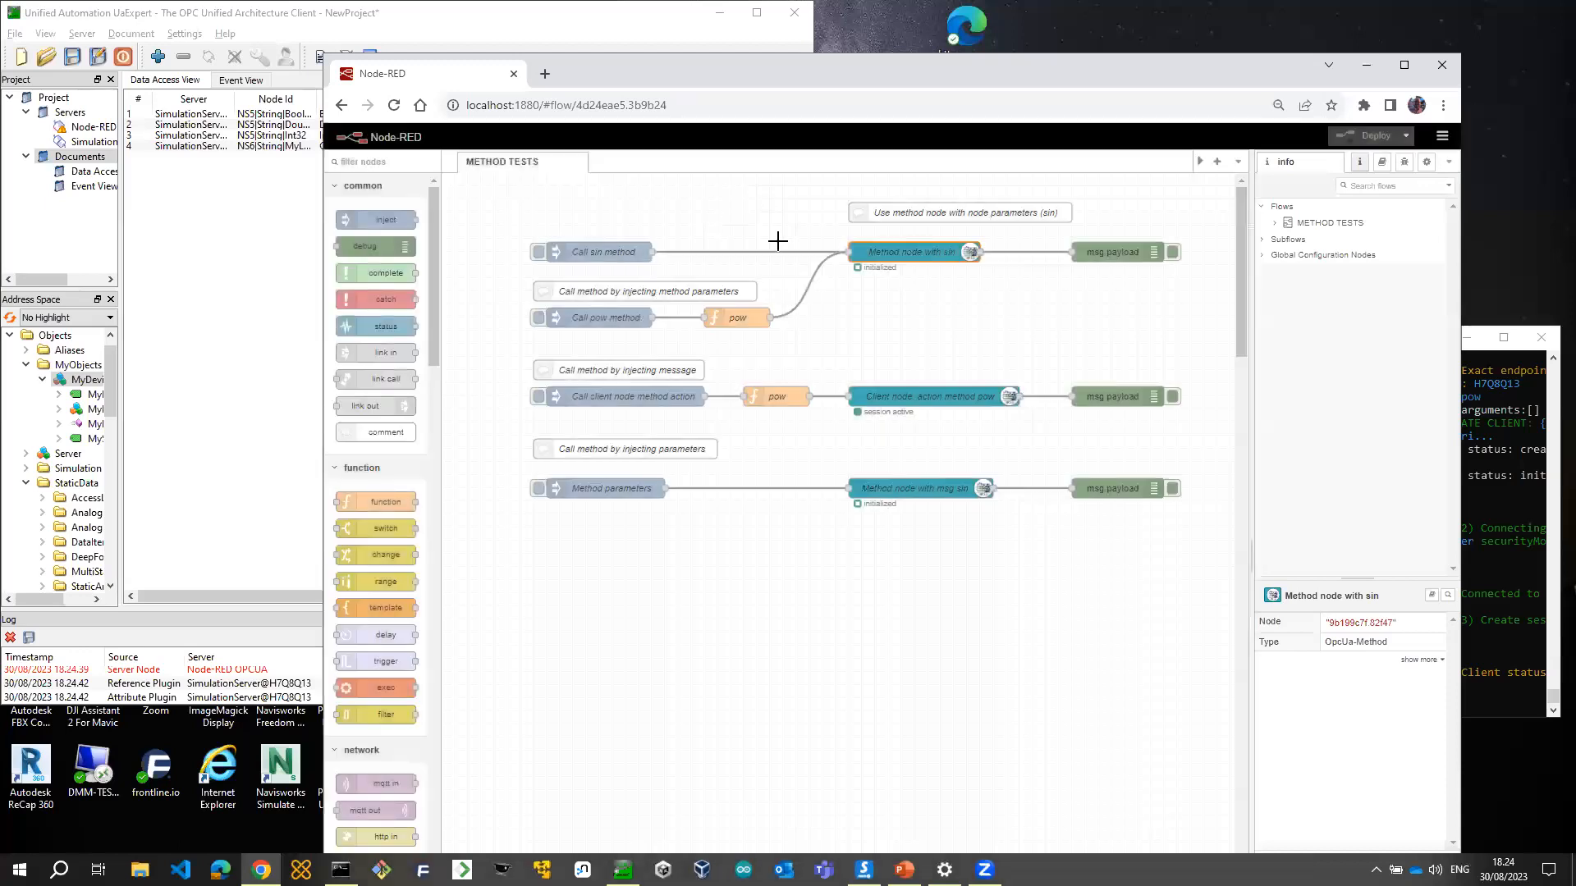
pyautogui.click(1404, 163)
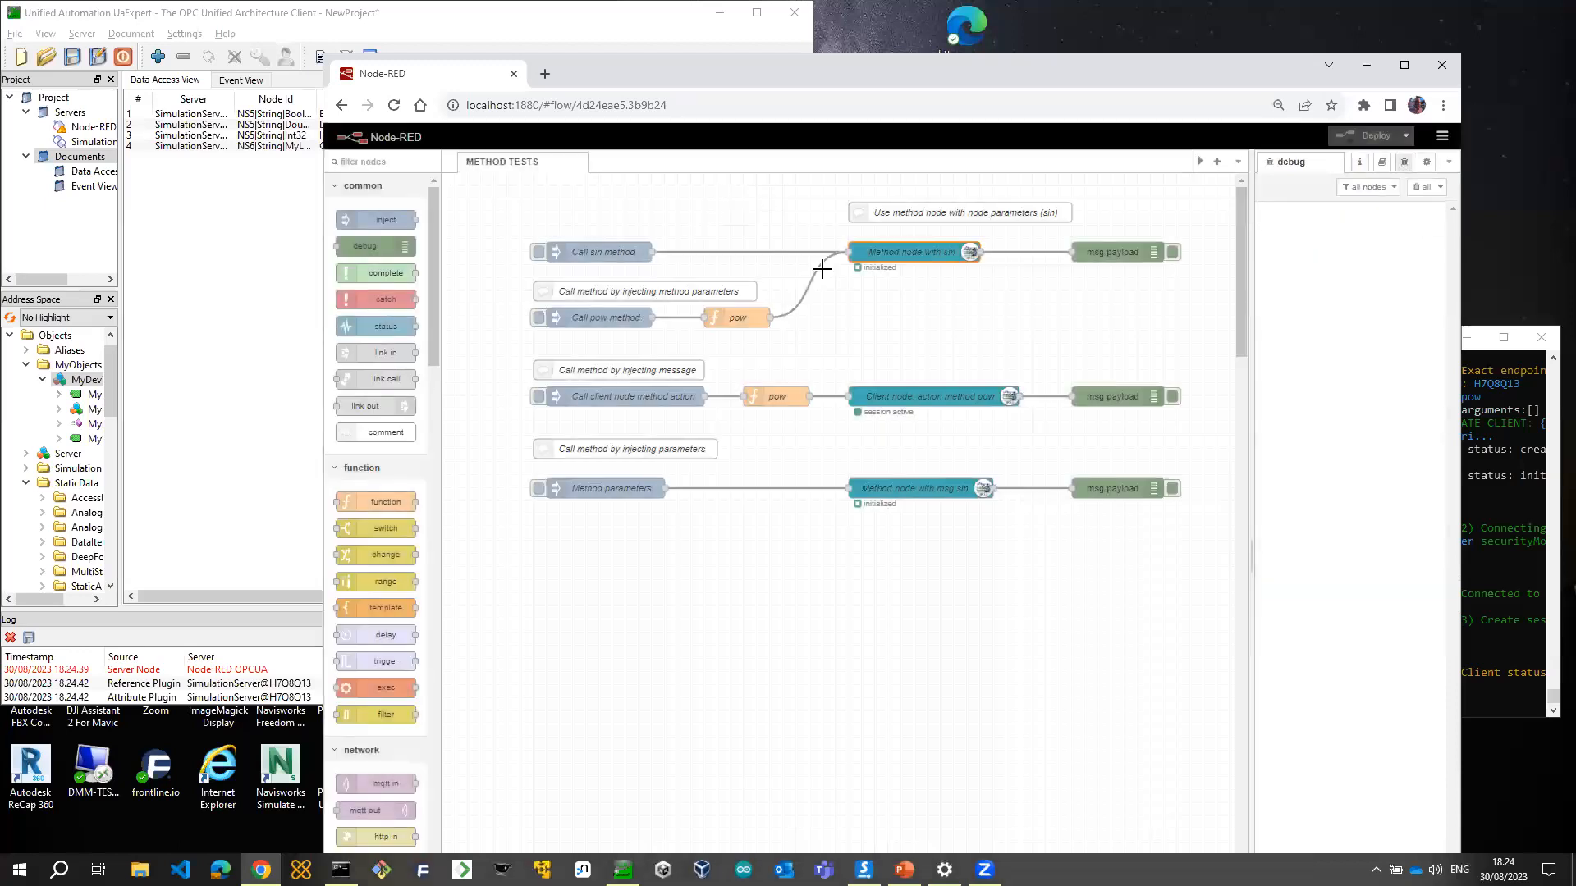
# Run the sin method call, and run the pow method call after reviewing its inject and function nodes
pyautogui.click(539, 255)
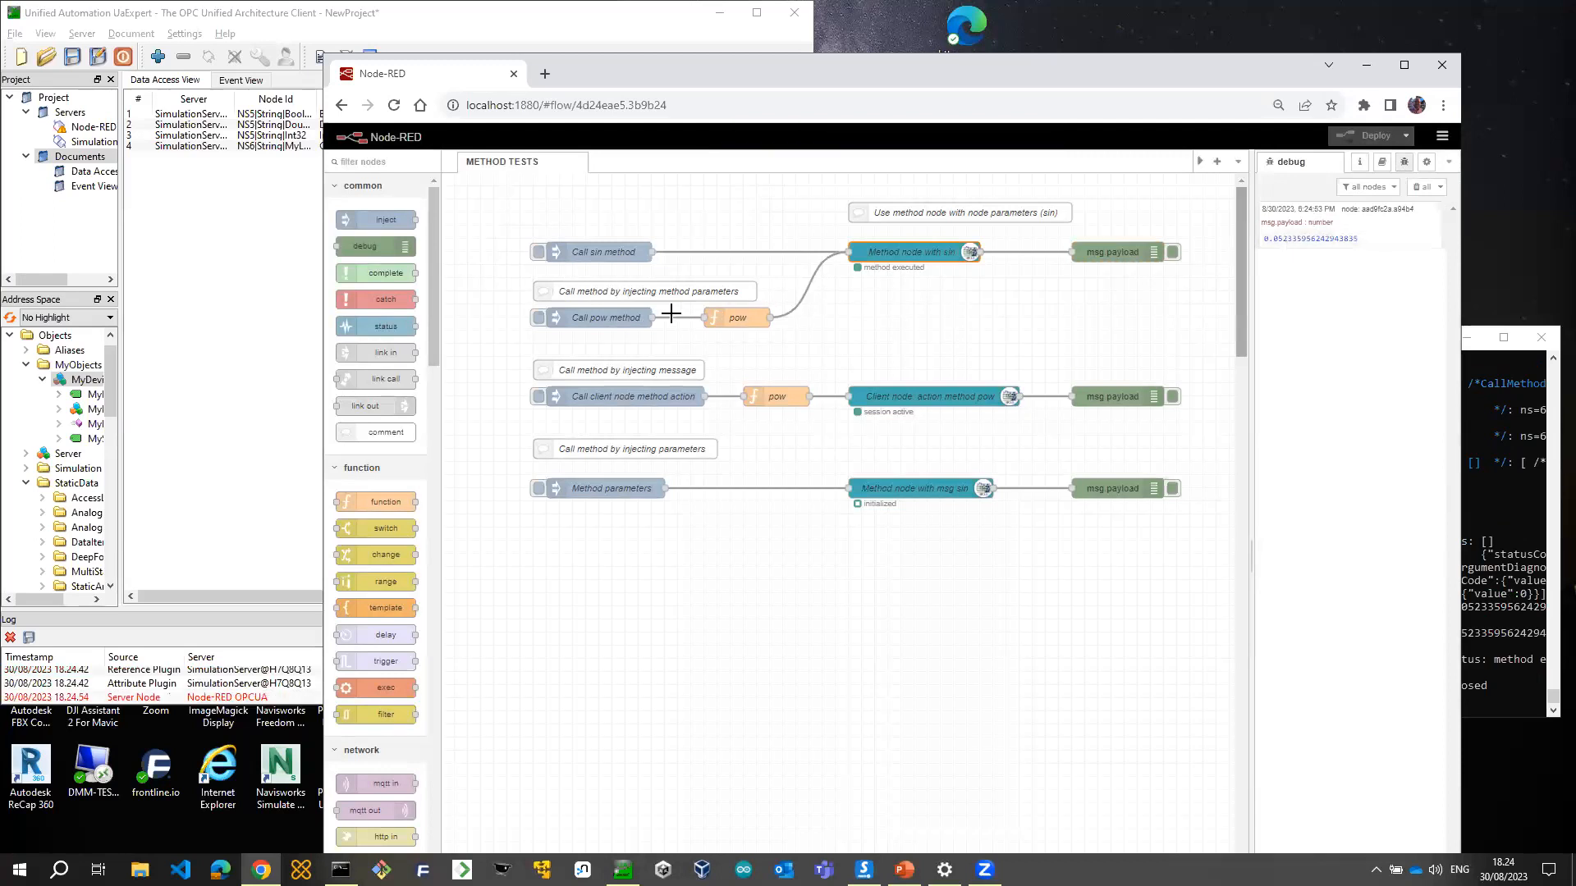
pyautogui.doubleClick(604, 320)
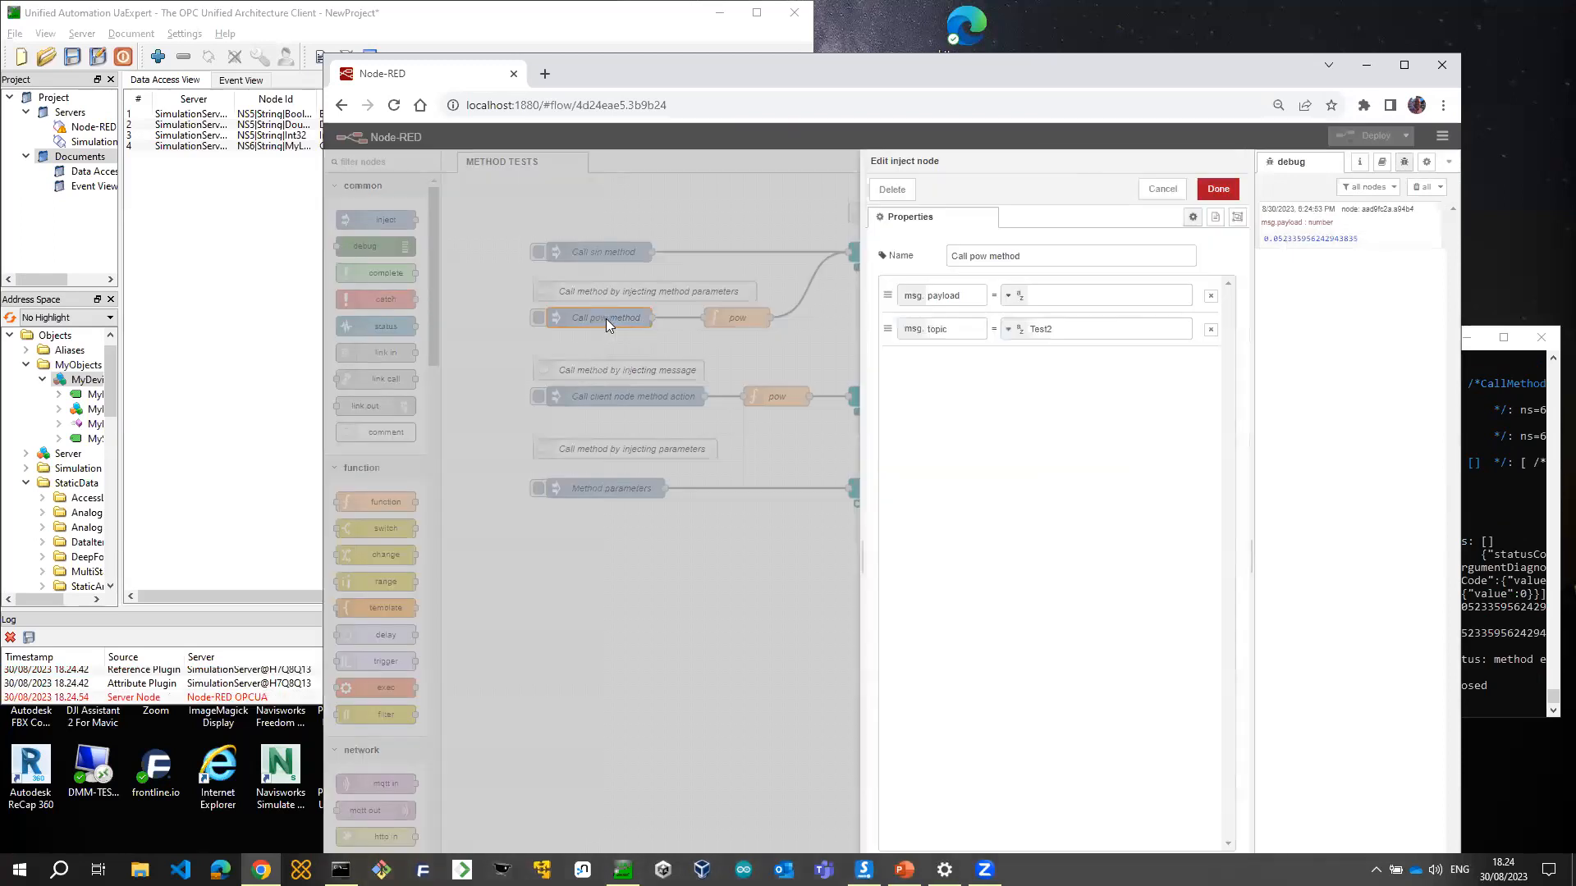
pyautogui.click(1153, 190)
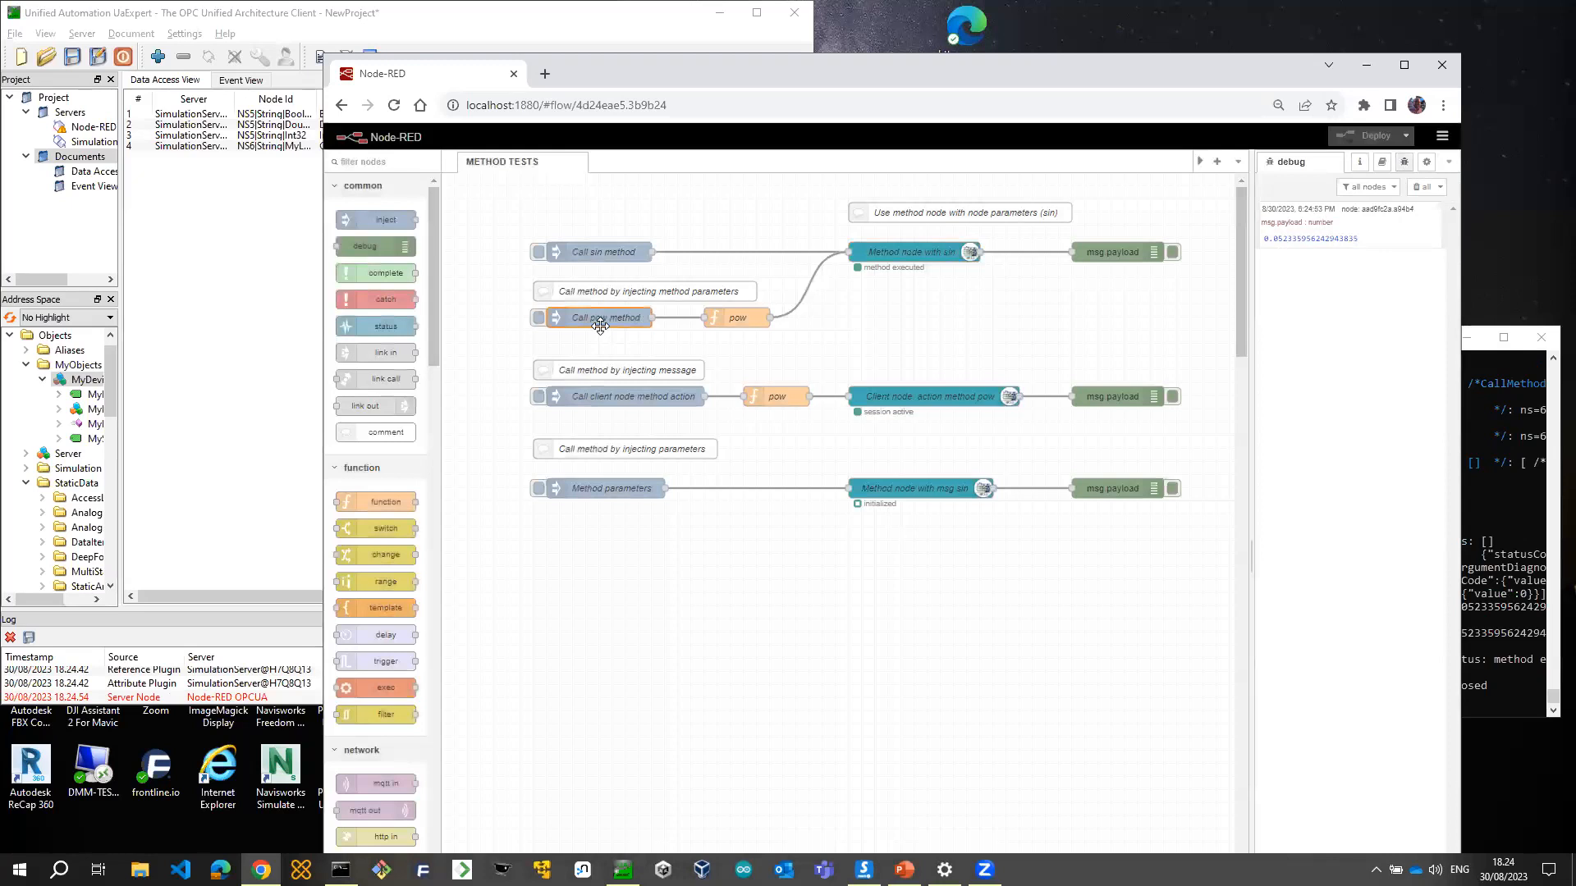
pyautogui.doubleClick(743, 318)
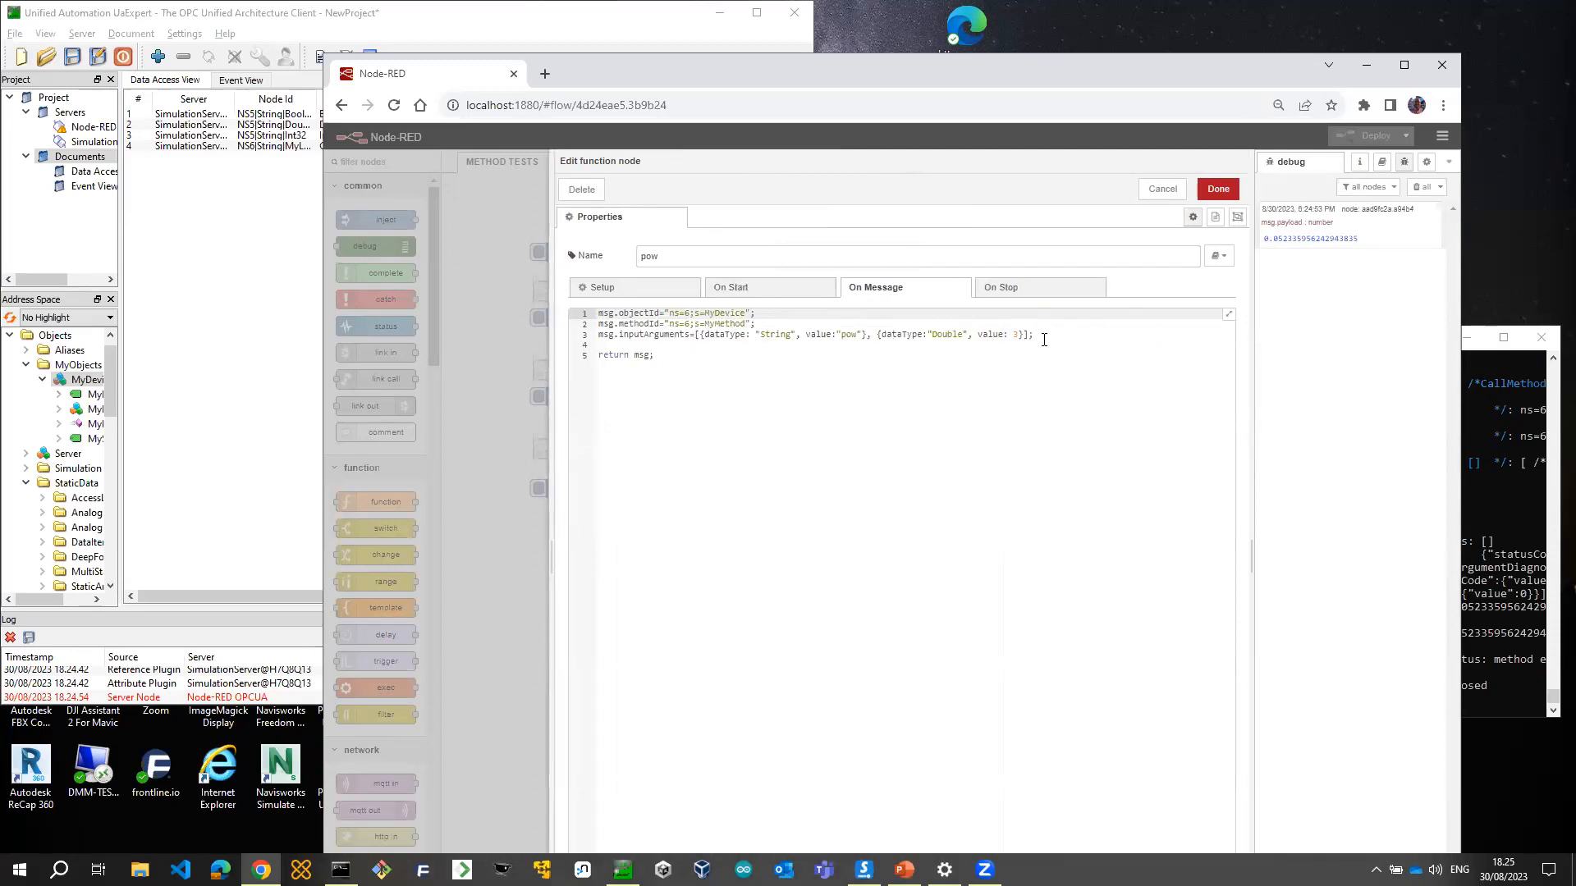
pyautogui.click(1162, 190)
pyautogui.click(538, 318)
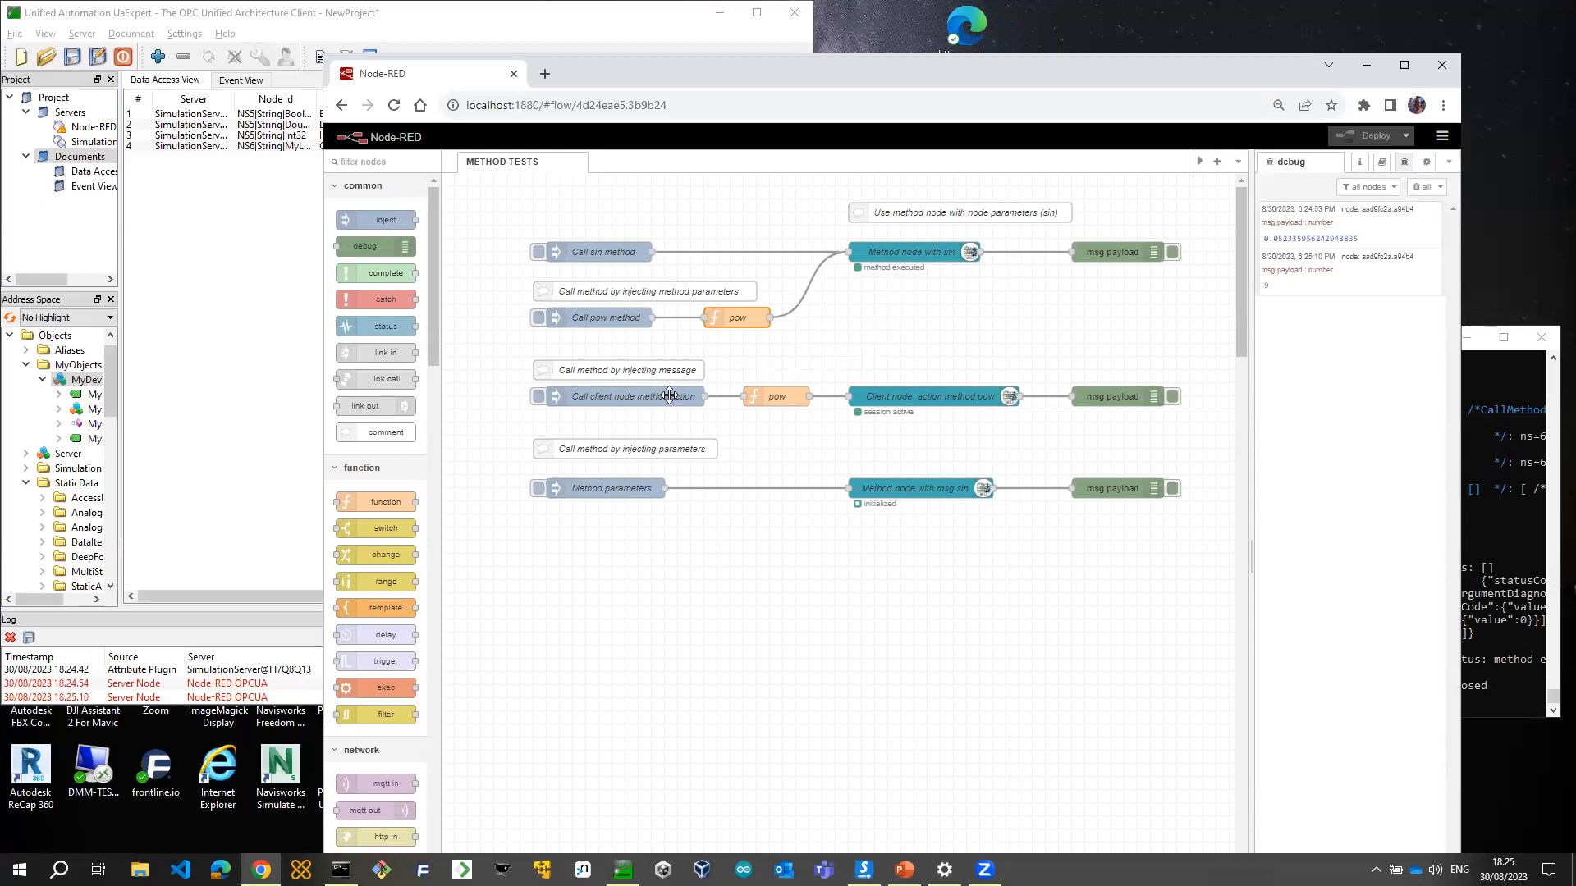
# Review the pow function and the "Call client node method action" inject node, closing both without changes
pyautogui.click(769, 394)
pyautogui.doubleClick(804, 389)
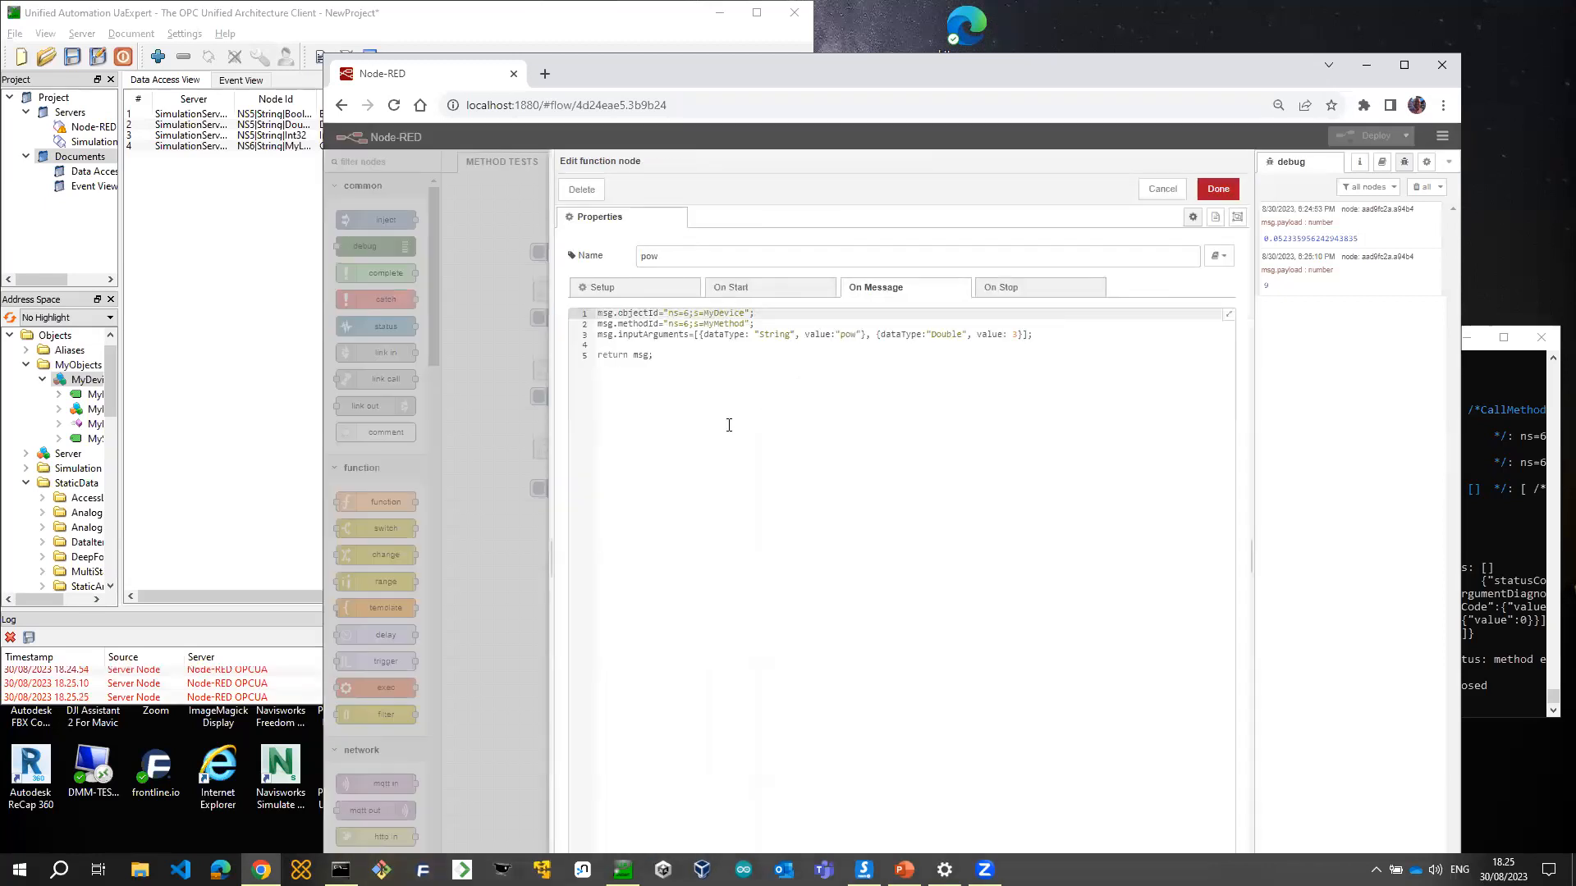
pyautogui.click(1160, 189)
pyautogui.doubleClick(618, 397)
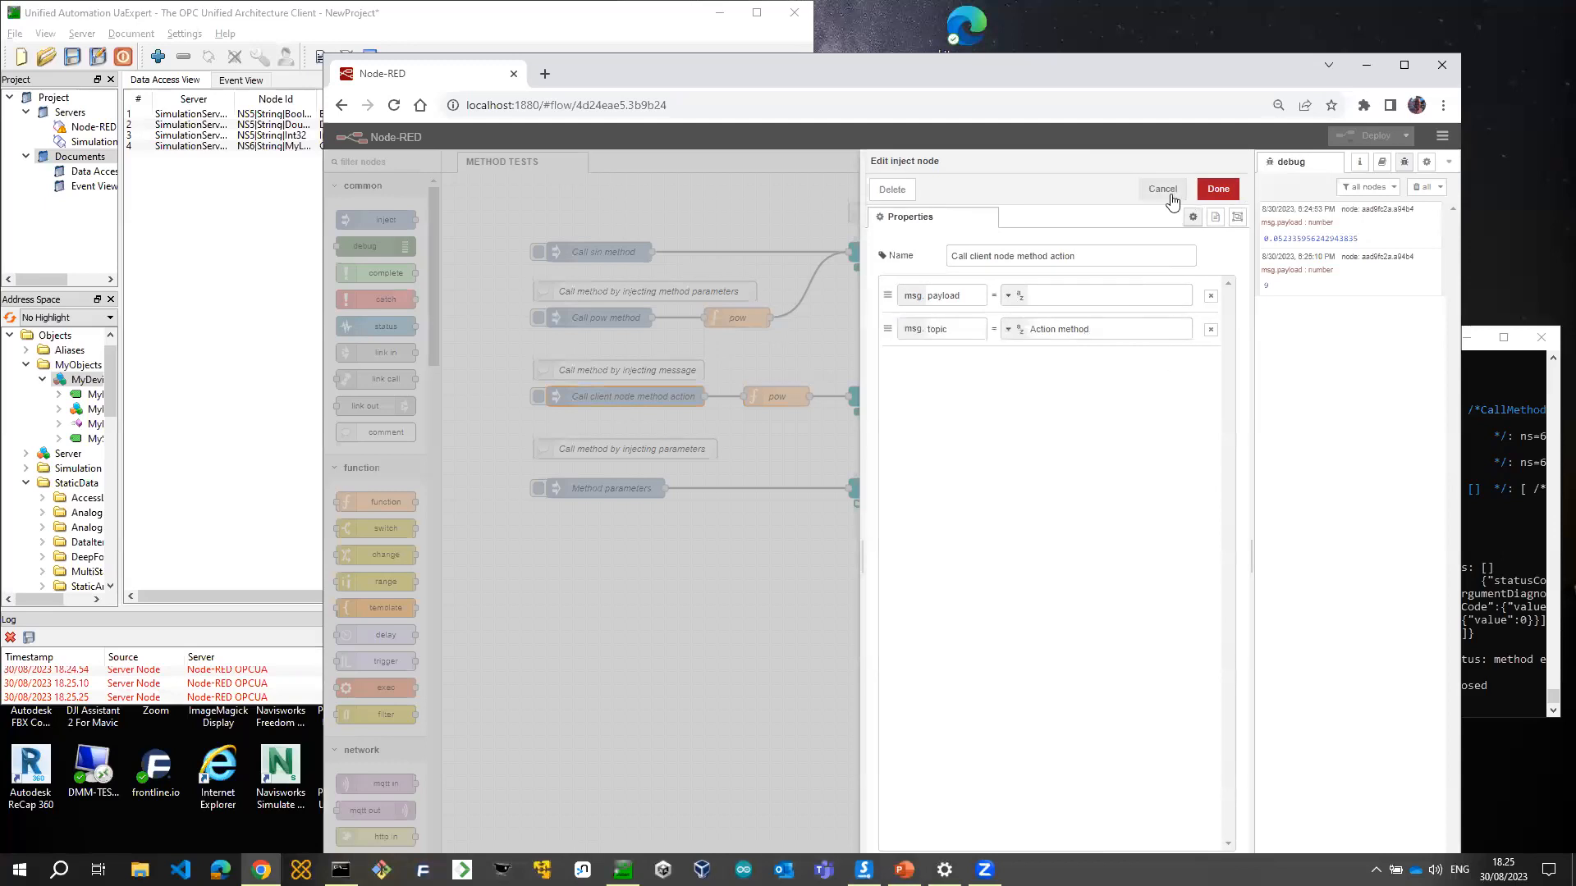
pyautogui.click(1170, 197)
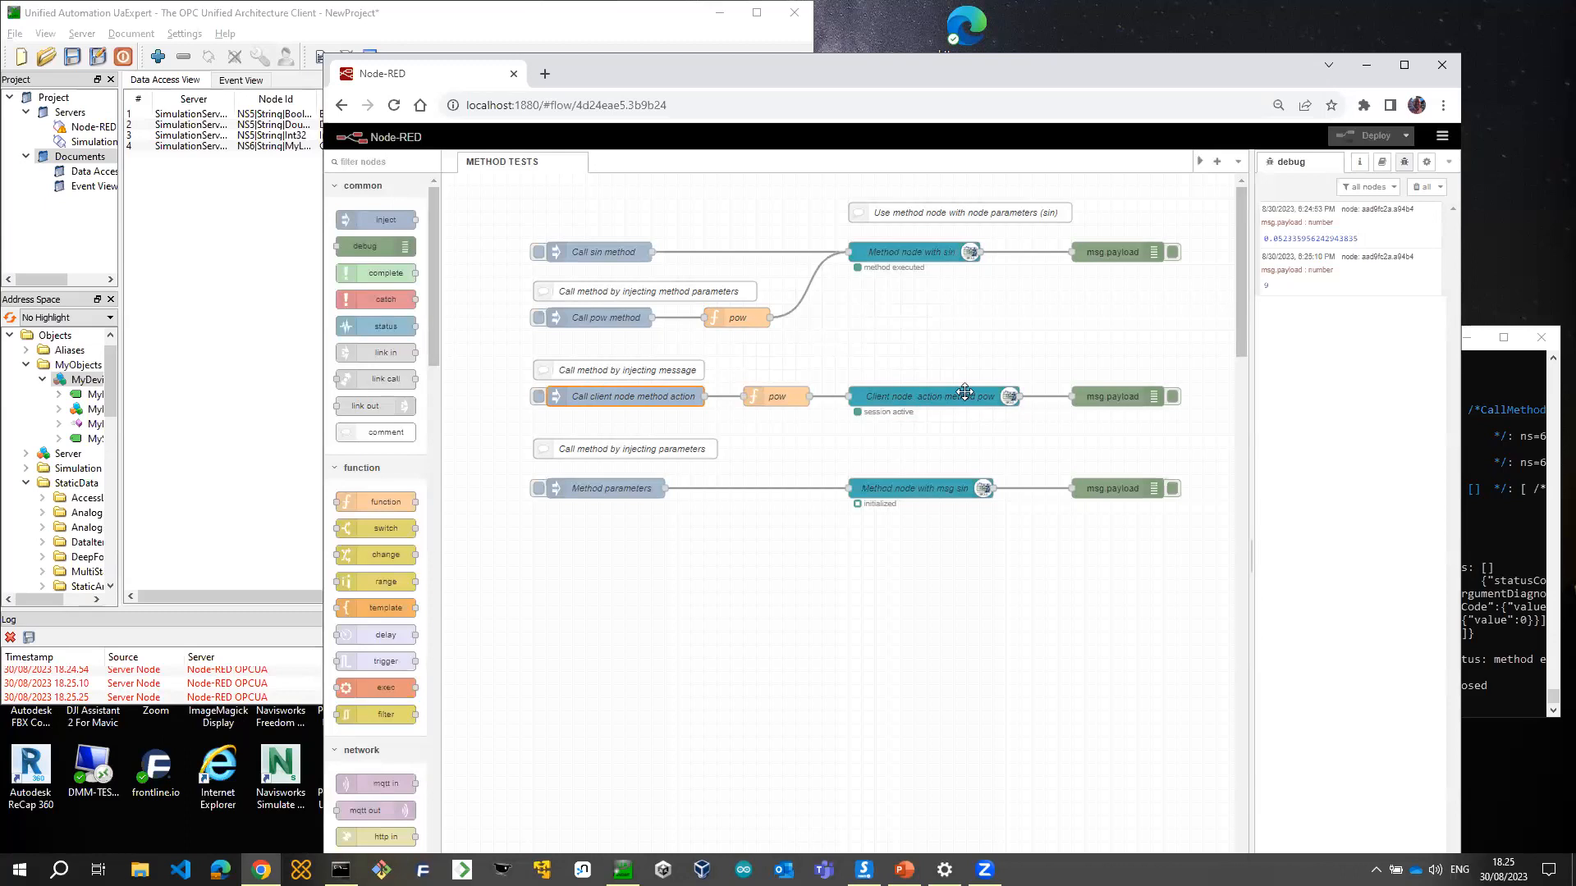
# Compare the settings of "Method node with sin" and the METHOD client node, and run the client node method action
pyautogui.doubleClick(921, 258)
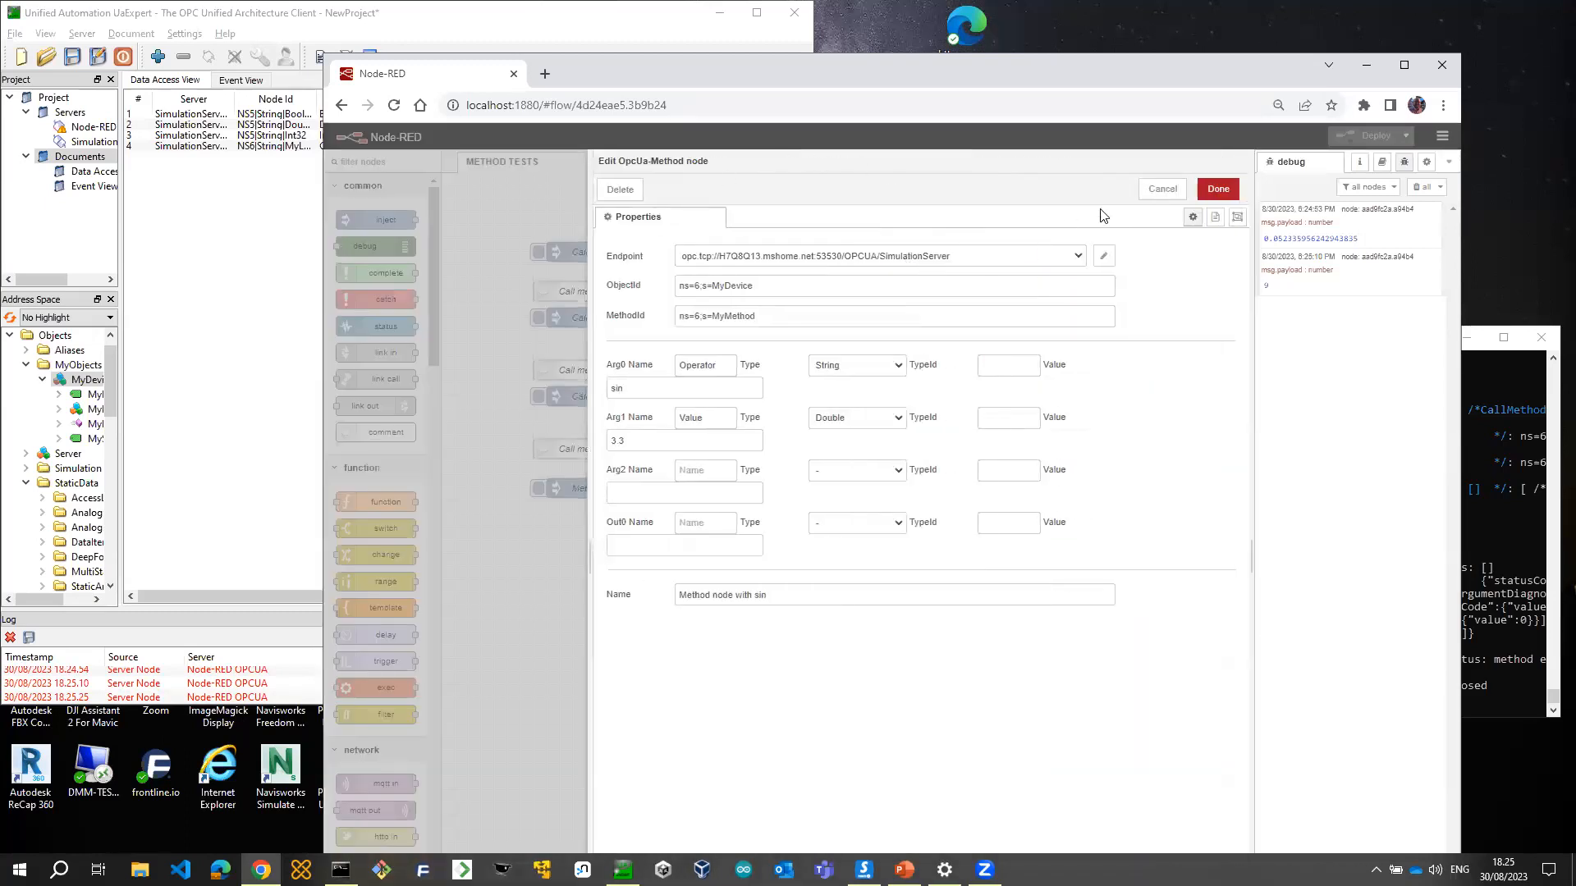
pyautogui.click(1158, 189)
pyautogui.doubleClick(919, 394)
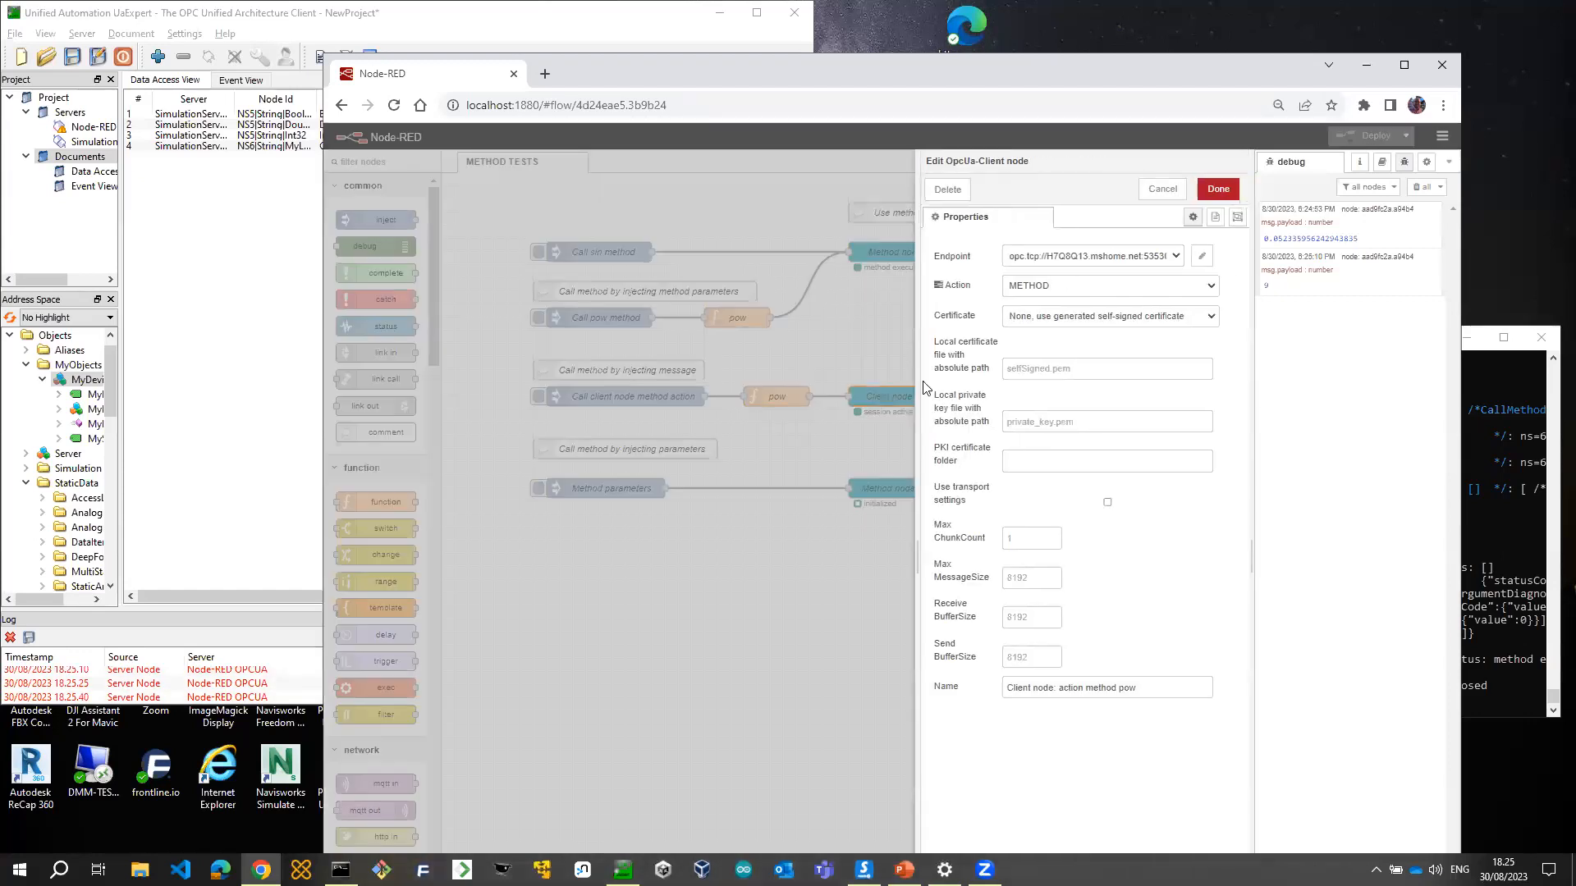
pyautogui.click(1159, 189)
pyautogui.click(539, 397)
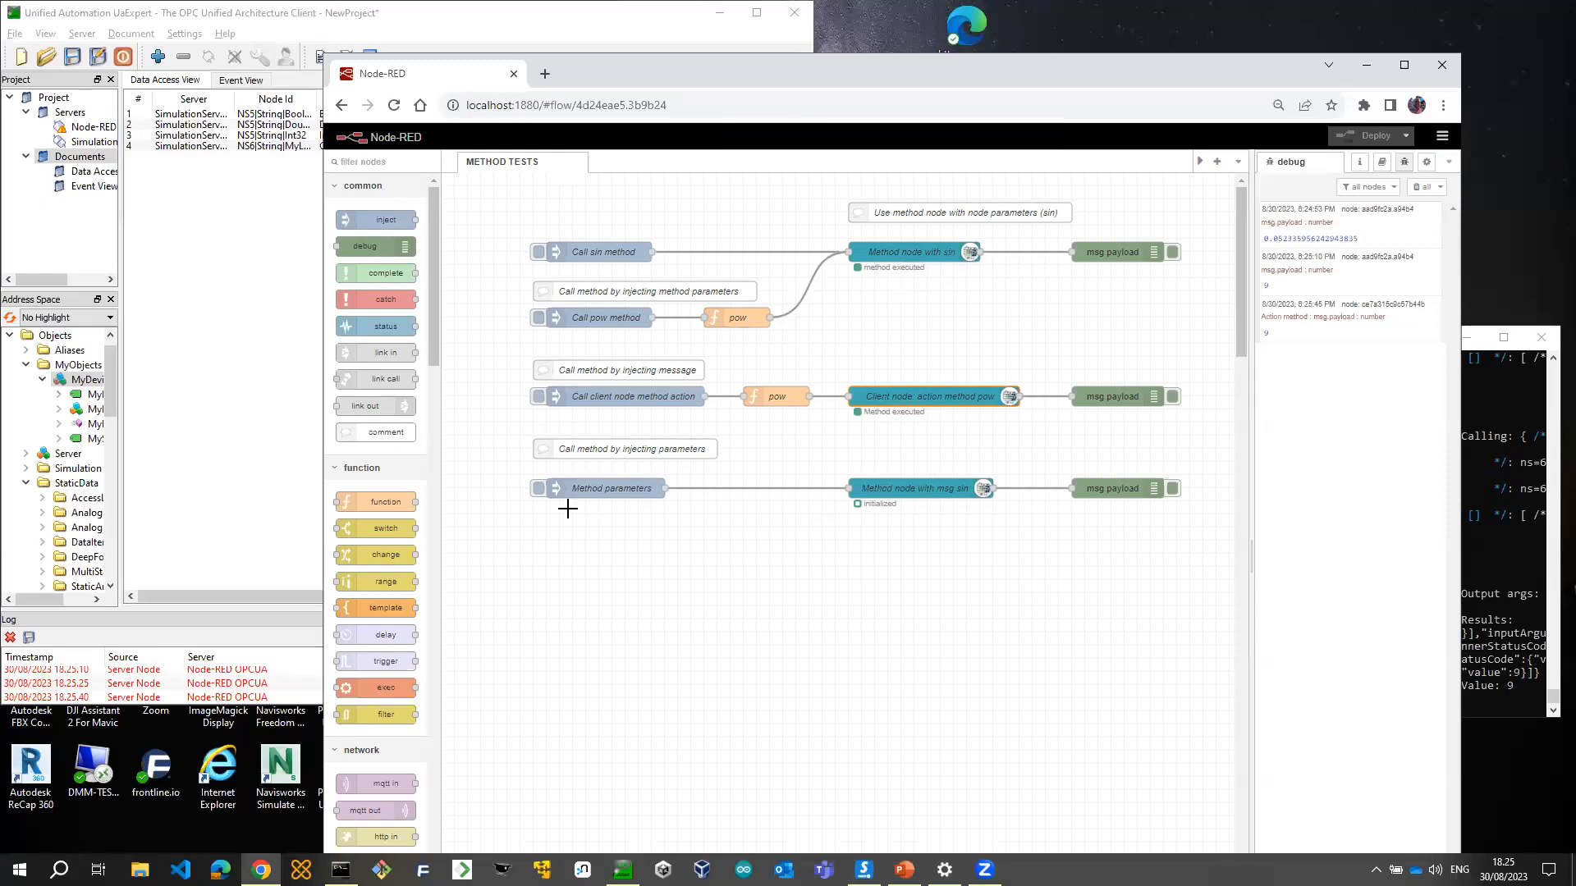
# Review the "Method parameters" inject and "Method node with msg sin" settings, and run the call with injected parameters
pyautogui.doubleClick(611, 490)
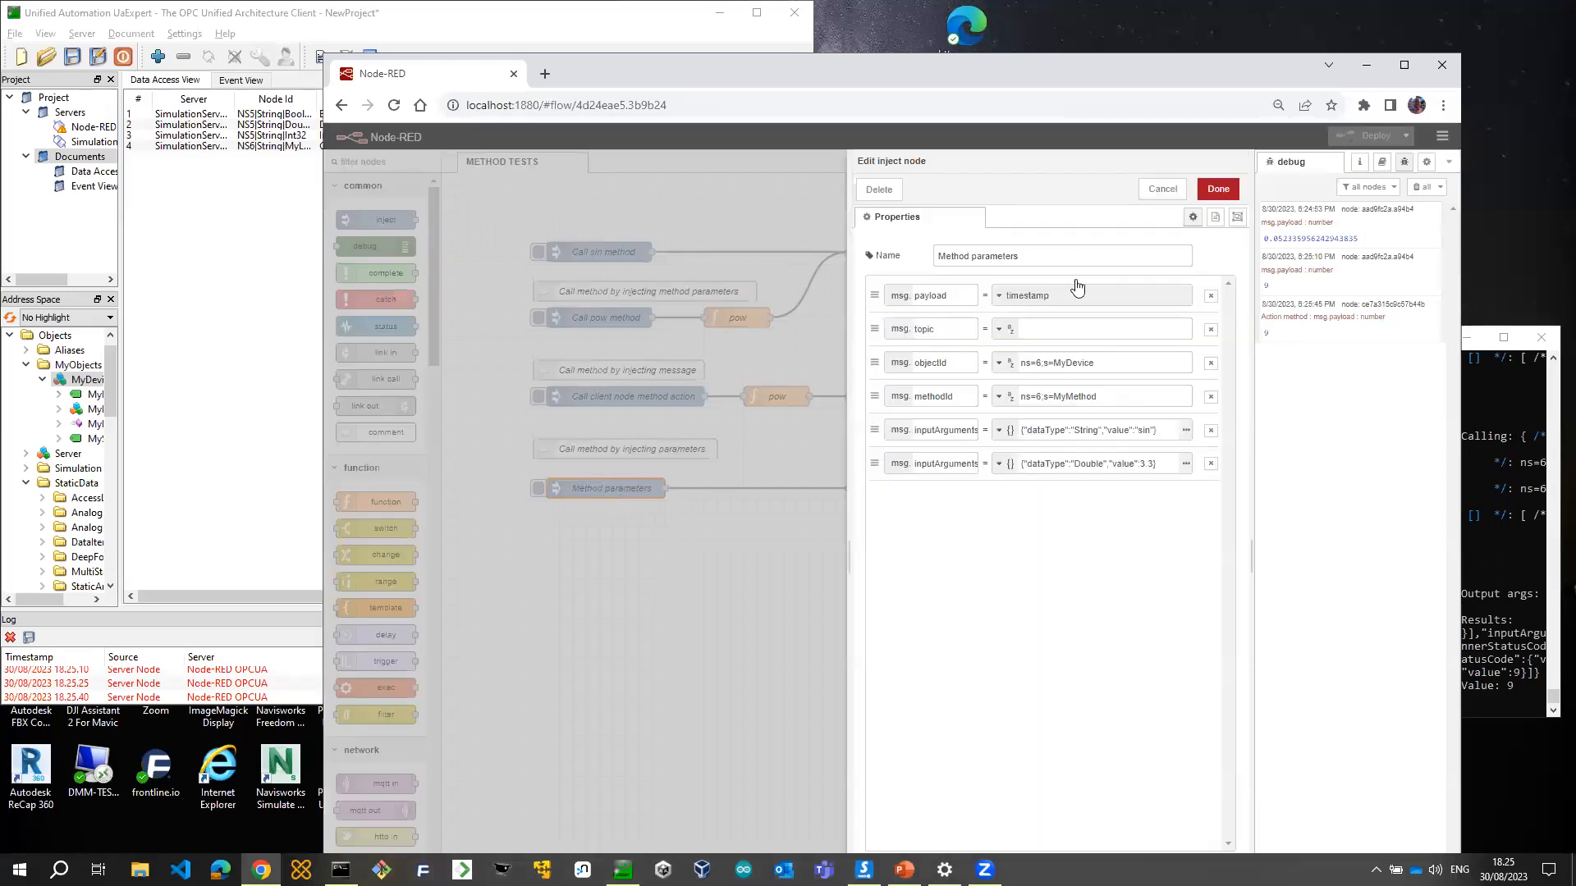
pyautogui.click(1162, 190)
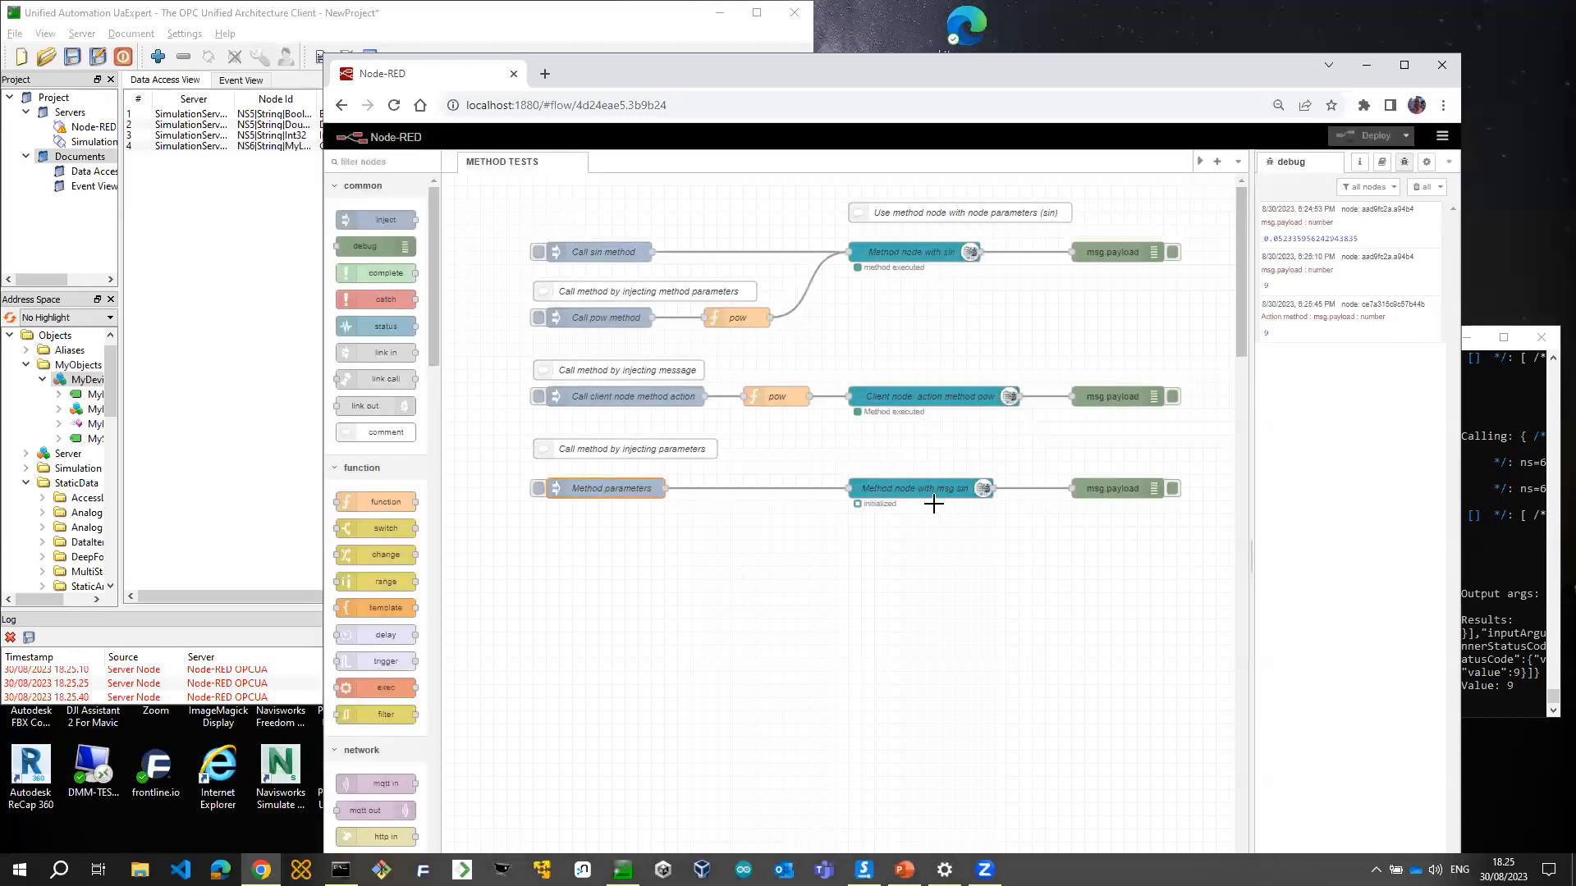
pyautogui.doubleClick(935, 490)
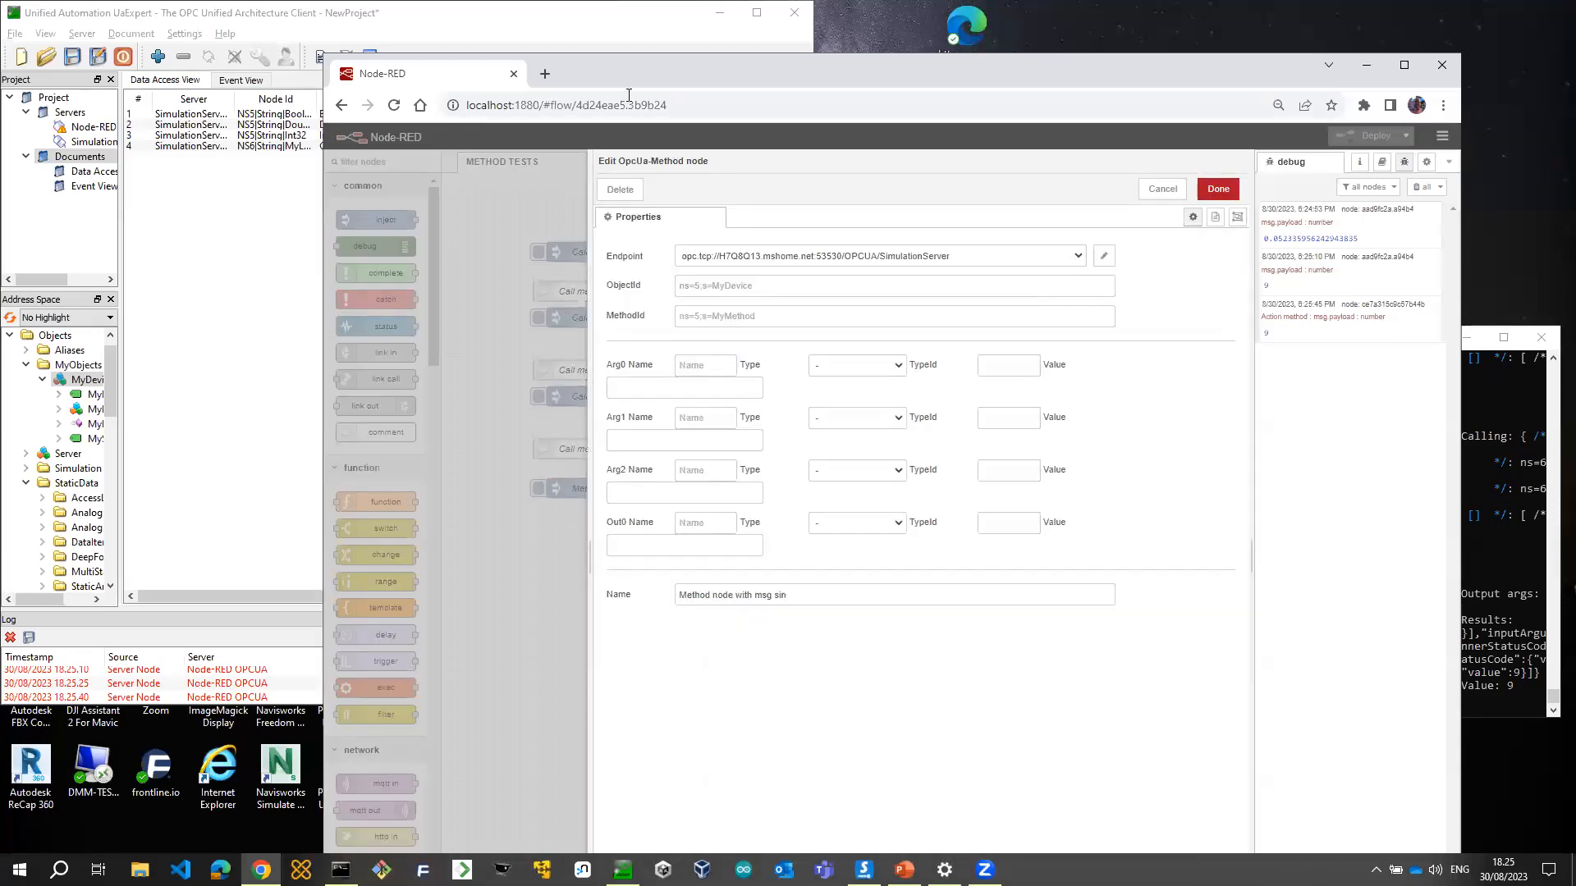
pyautogui.click(1160, 190)
pyautogui.click(538, 490)
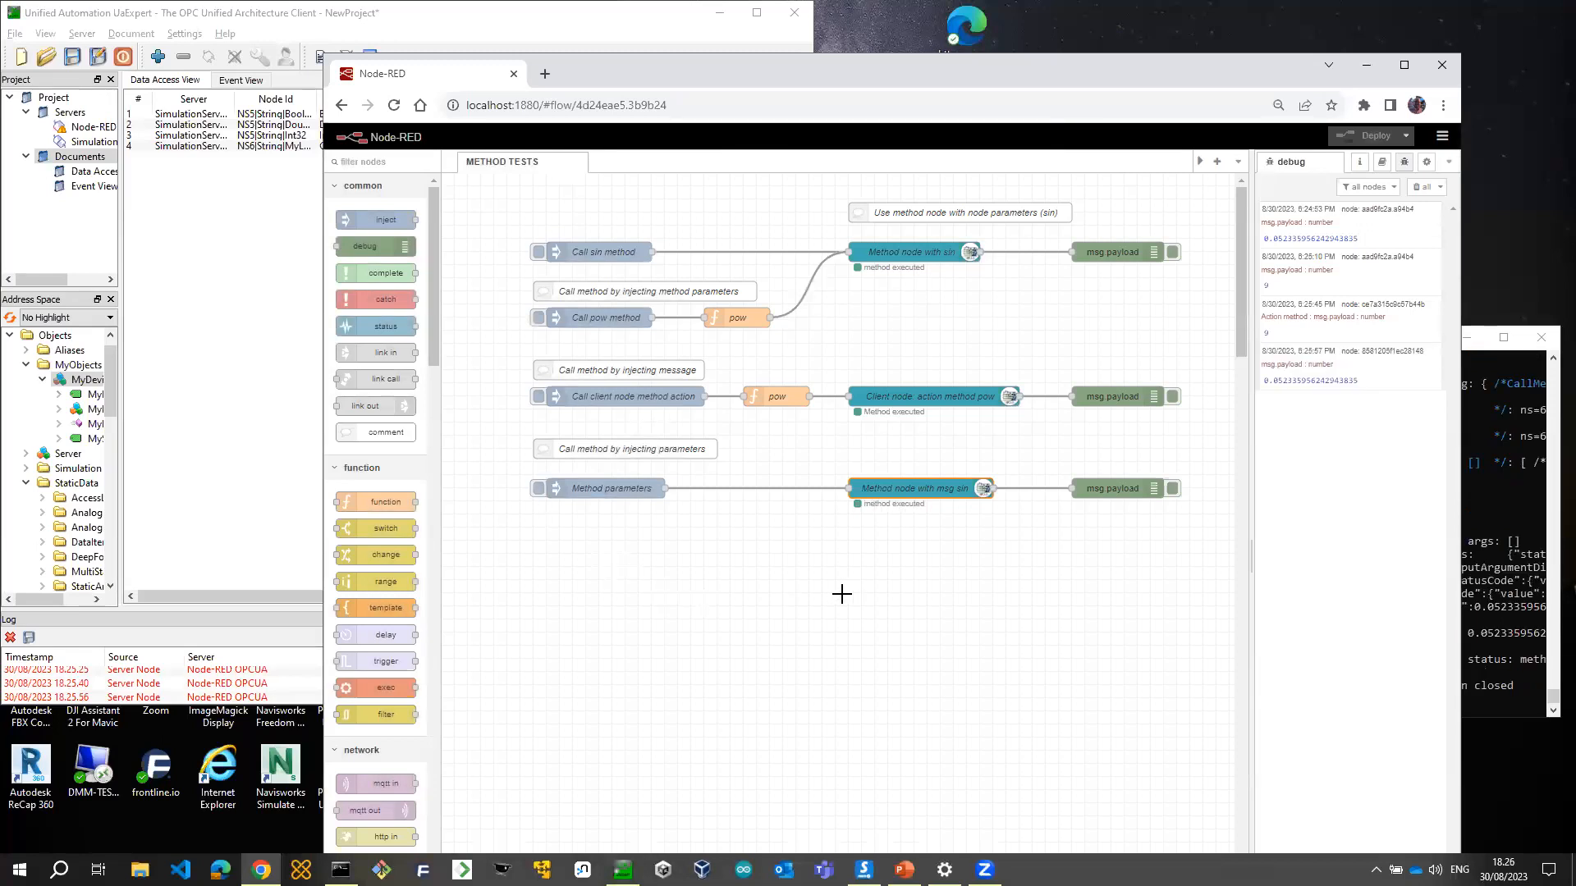
# Stop Node-RED in the command prompt and list the flow files with dir NR*.json
pyautogui.click(1504, 495)
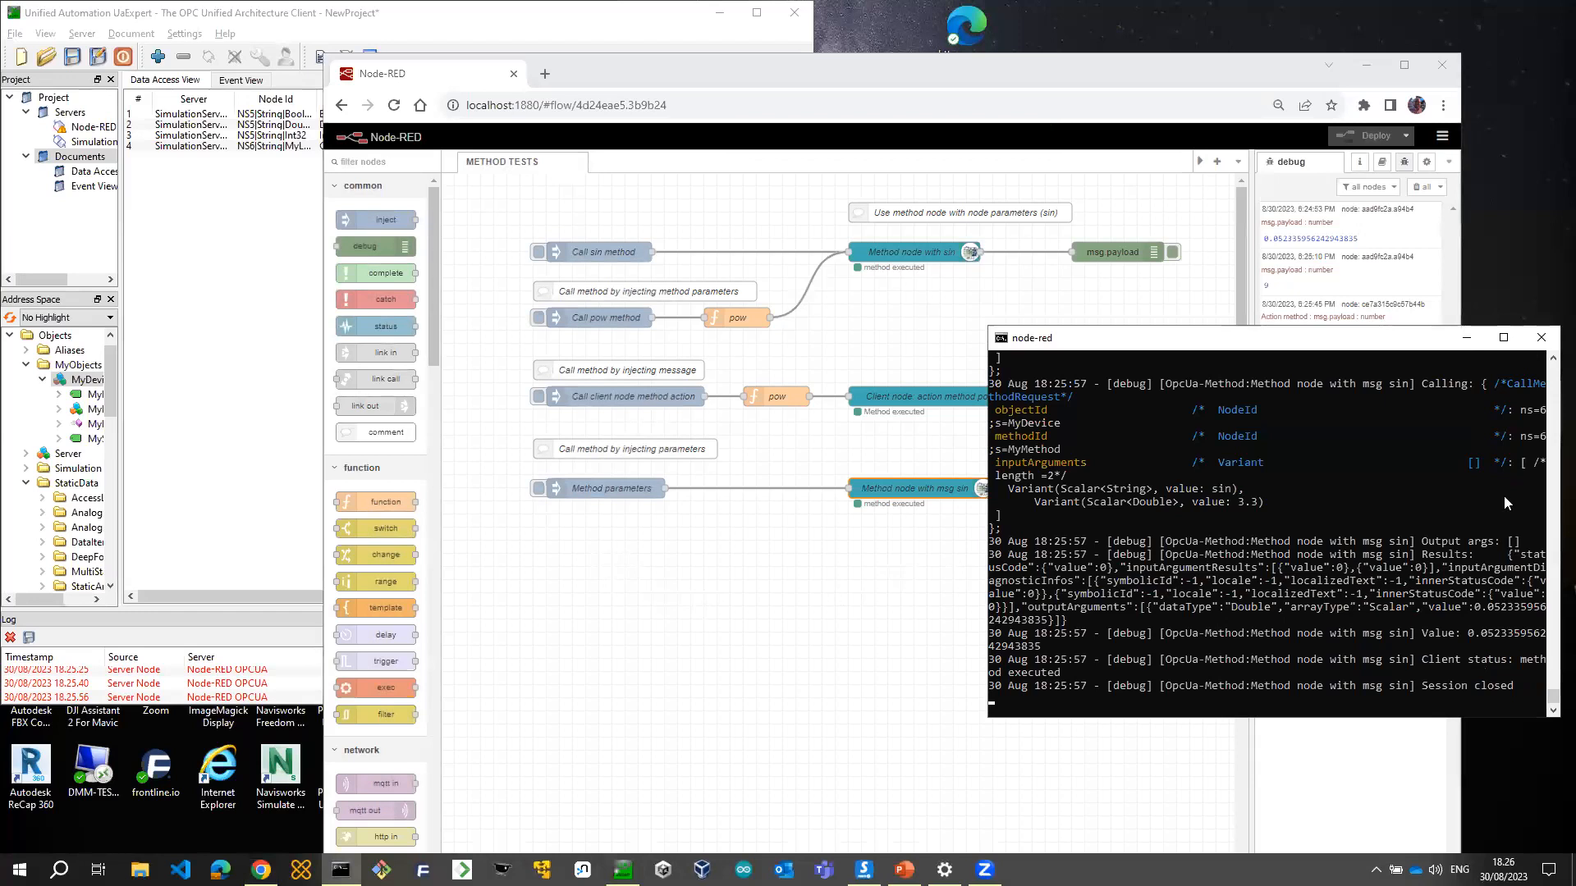
pyautogui.hotkey('ctrl', 'c')
pyautogui.press('Up')
pyautogui.press('Up')
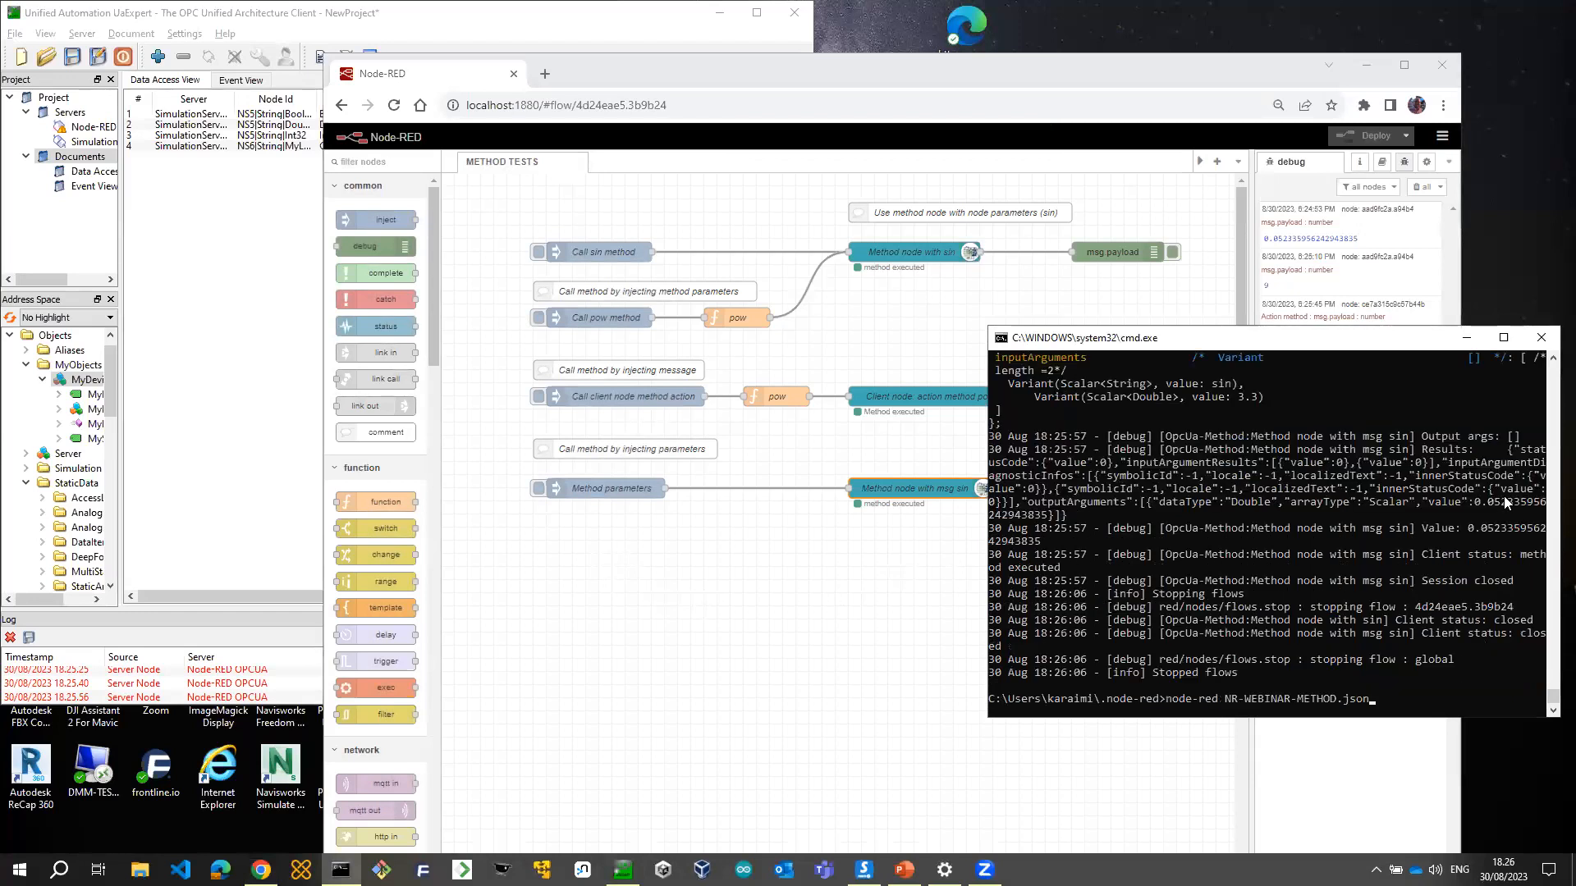
pyautogui.press('Return')
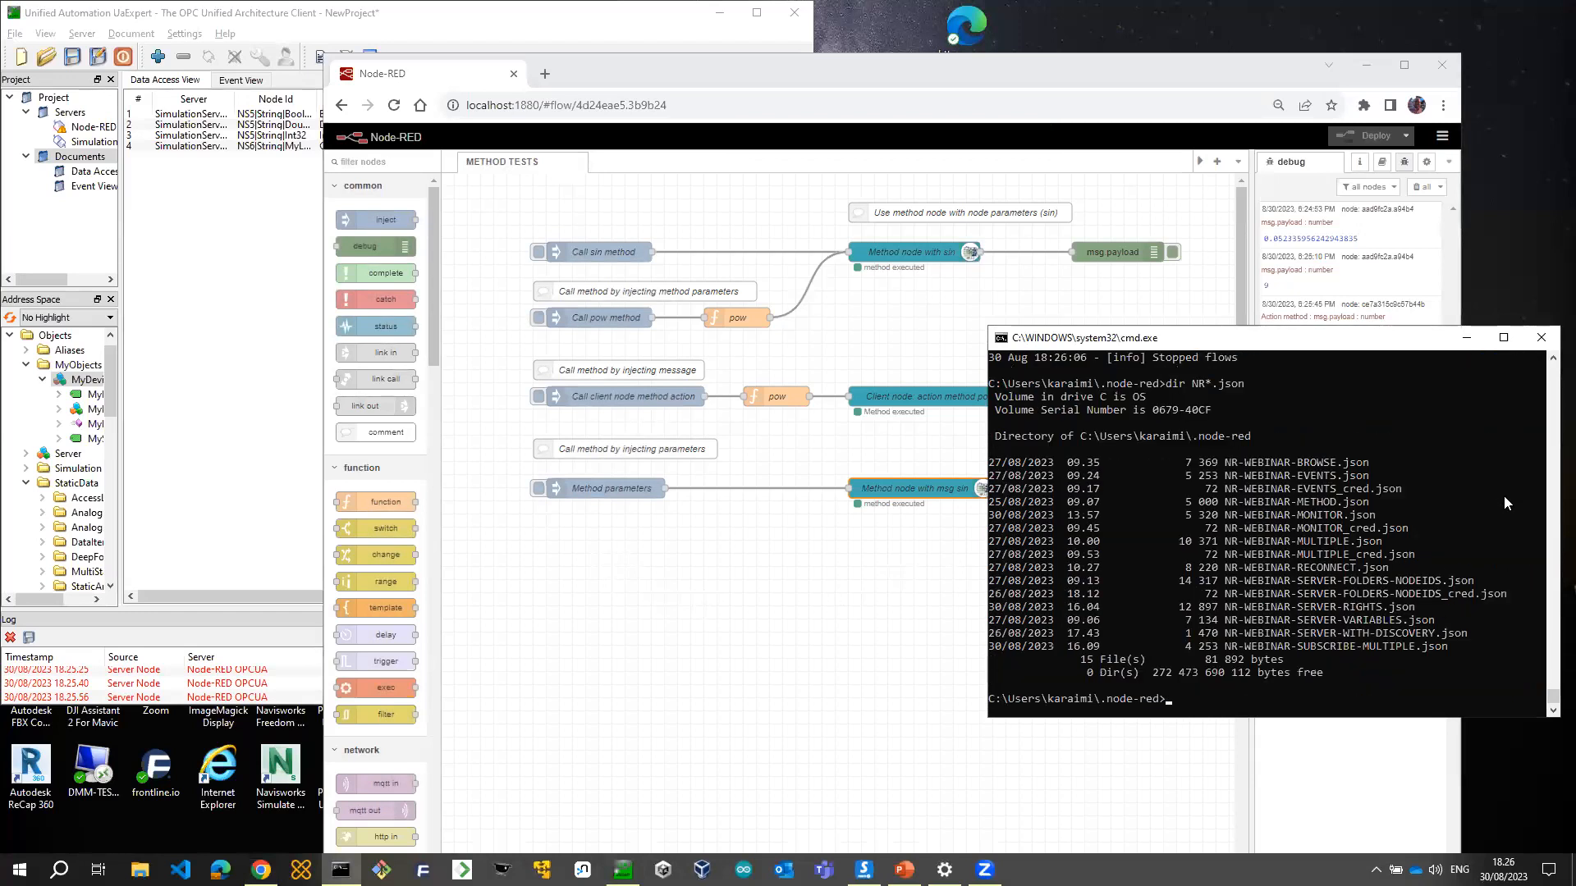
# Start Node-RED with NR-WEBINAR-MONITOR.json, ignore the changed-flows notice, and reload the flow editor in the browser
pyautogui.press('Up')
pyautogui.press('Up')
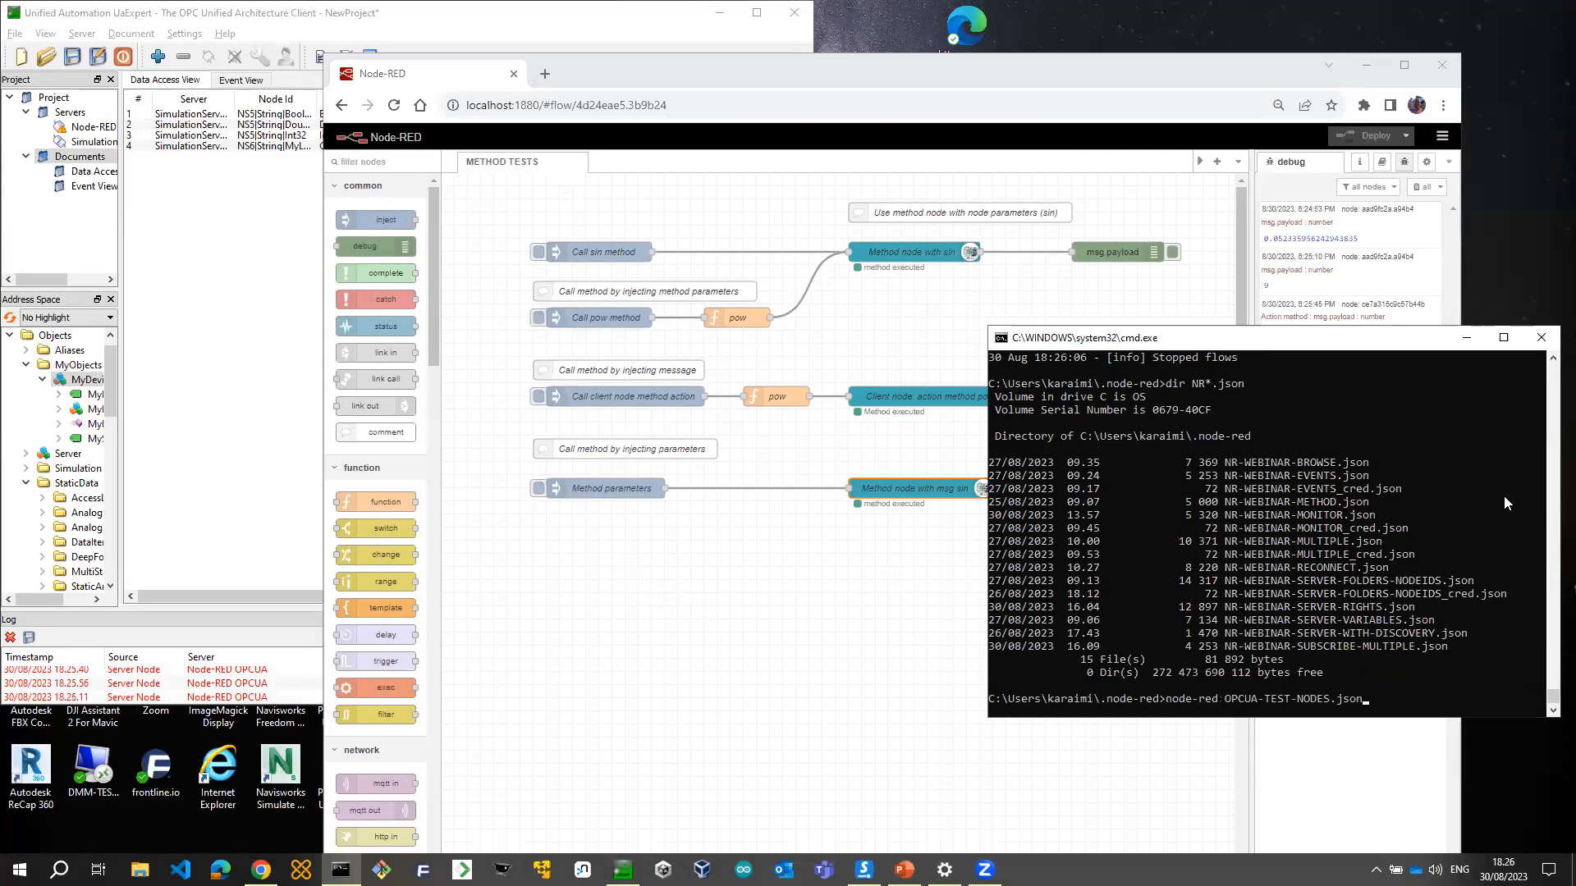
pyautogui.press('Left')
pyautogui.press('Down')
pyautogui.press('Down')
pyautogui.press('Left')
pyautogui.press('Left')
pyautogui.press('Left')
pyautogui.press('Left')
pyautogui.press('Left')
pyautogui.press('BackSpace')
pyautogui.press('BackSpace')
pyautogui.press('BackSpace')
pyautogui.press('BackSpace')
pyautogui.press('BackSpace')
pyautogui.write('ONITOR')
pyautogui.press('Return')
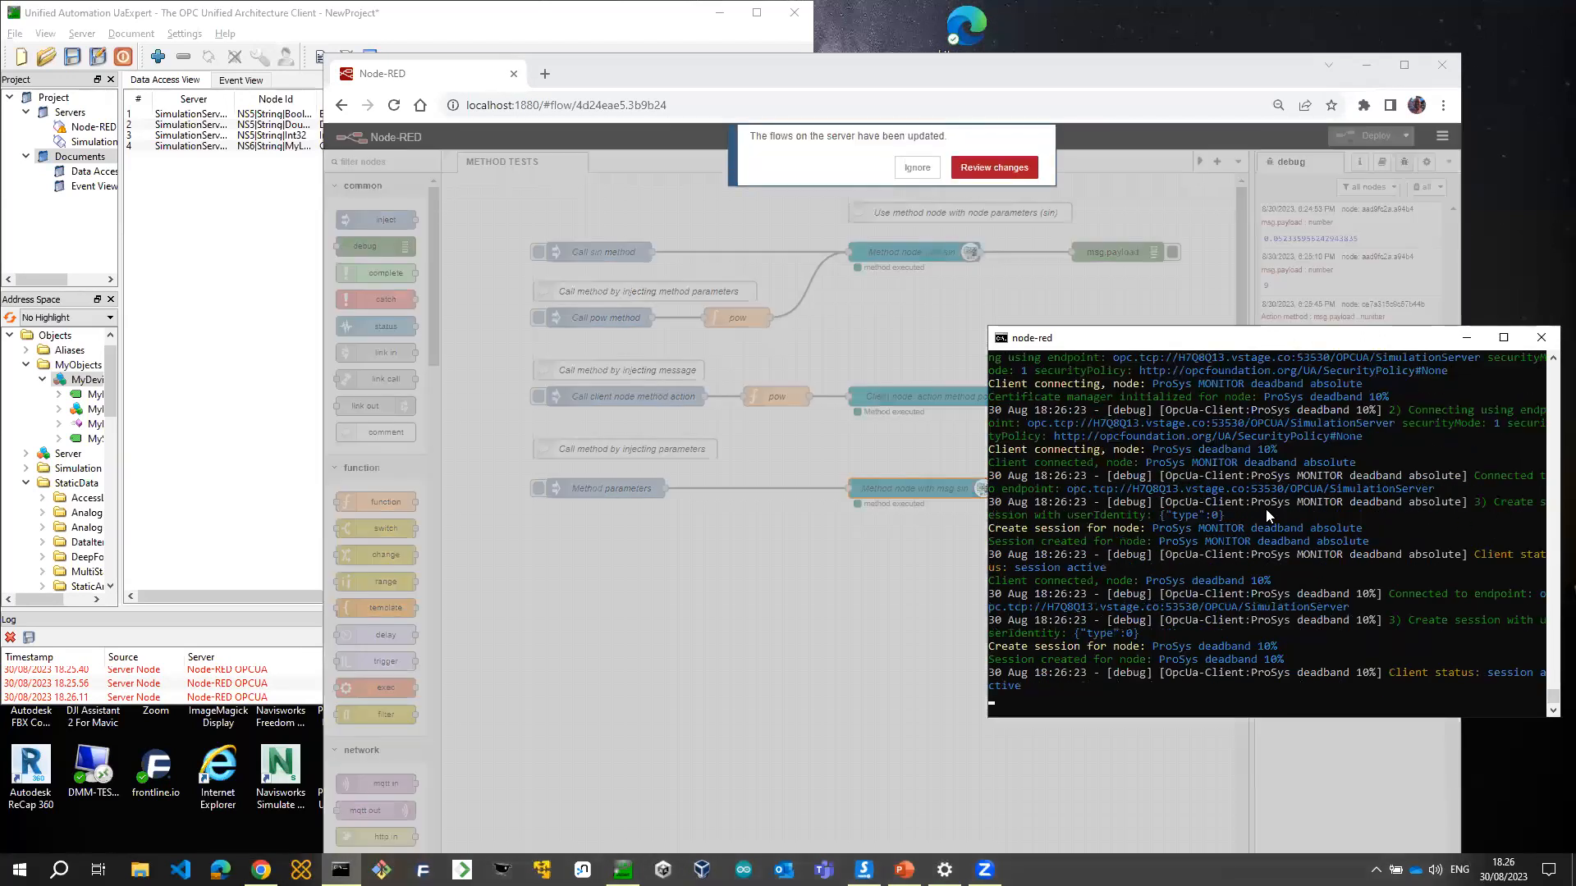
pyautogui.click(917, 168)
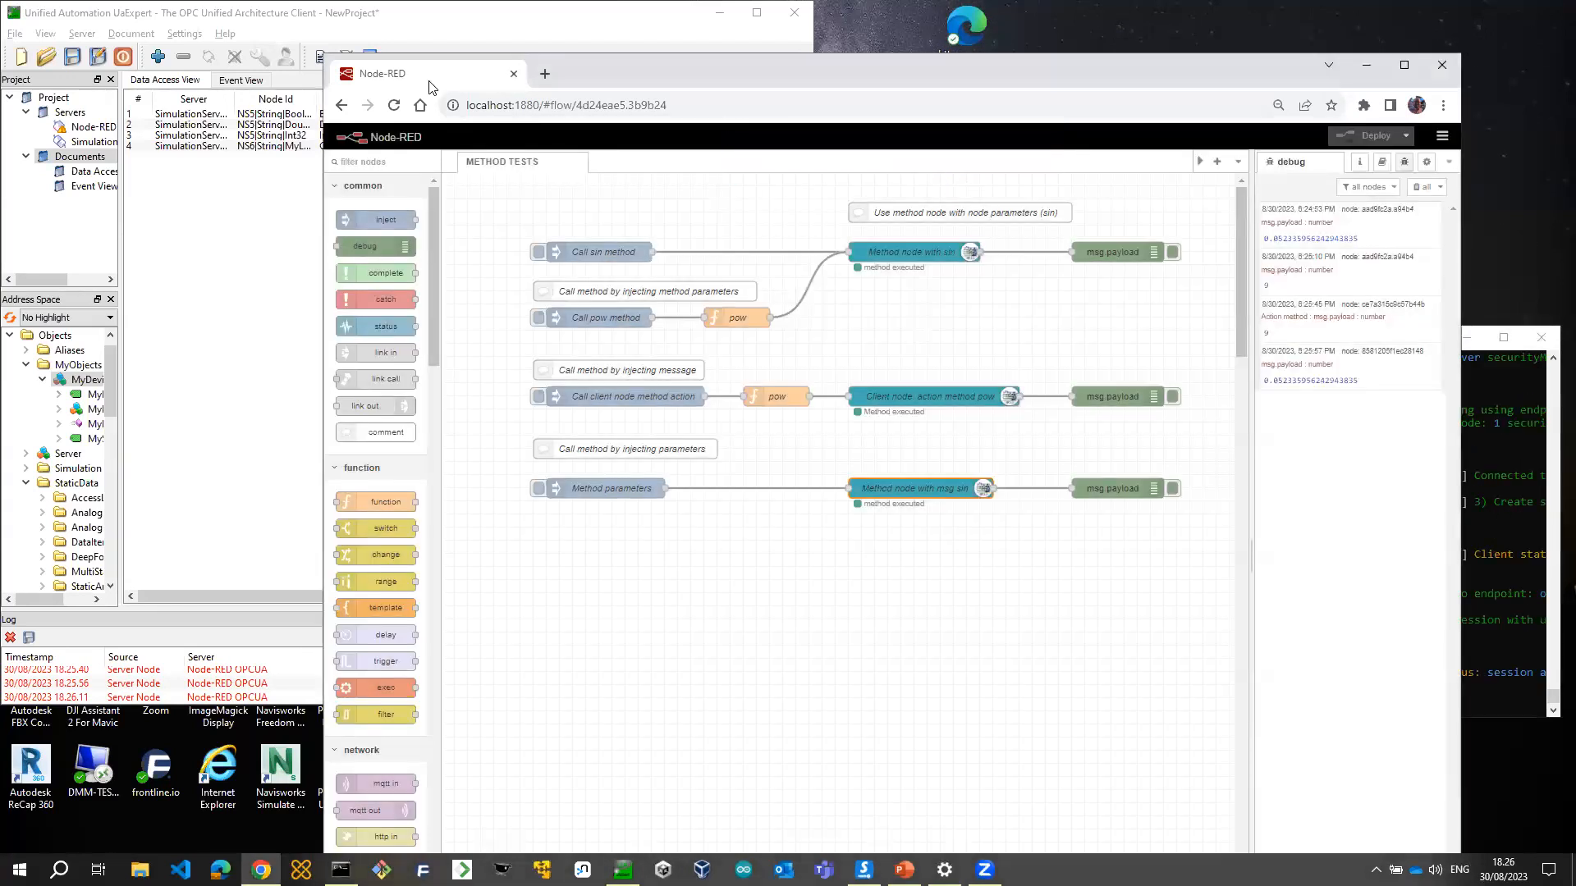
pyautogui.click(395, 105)
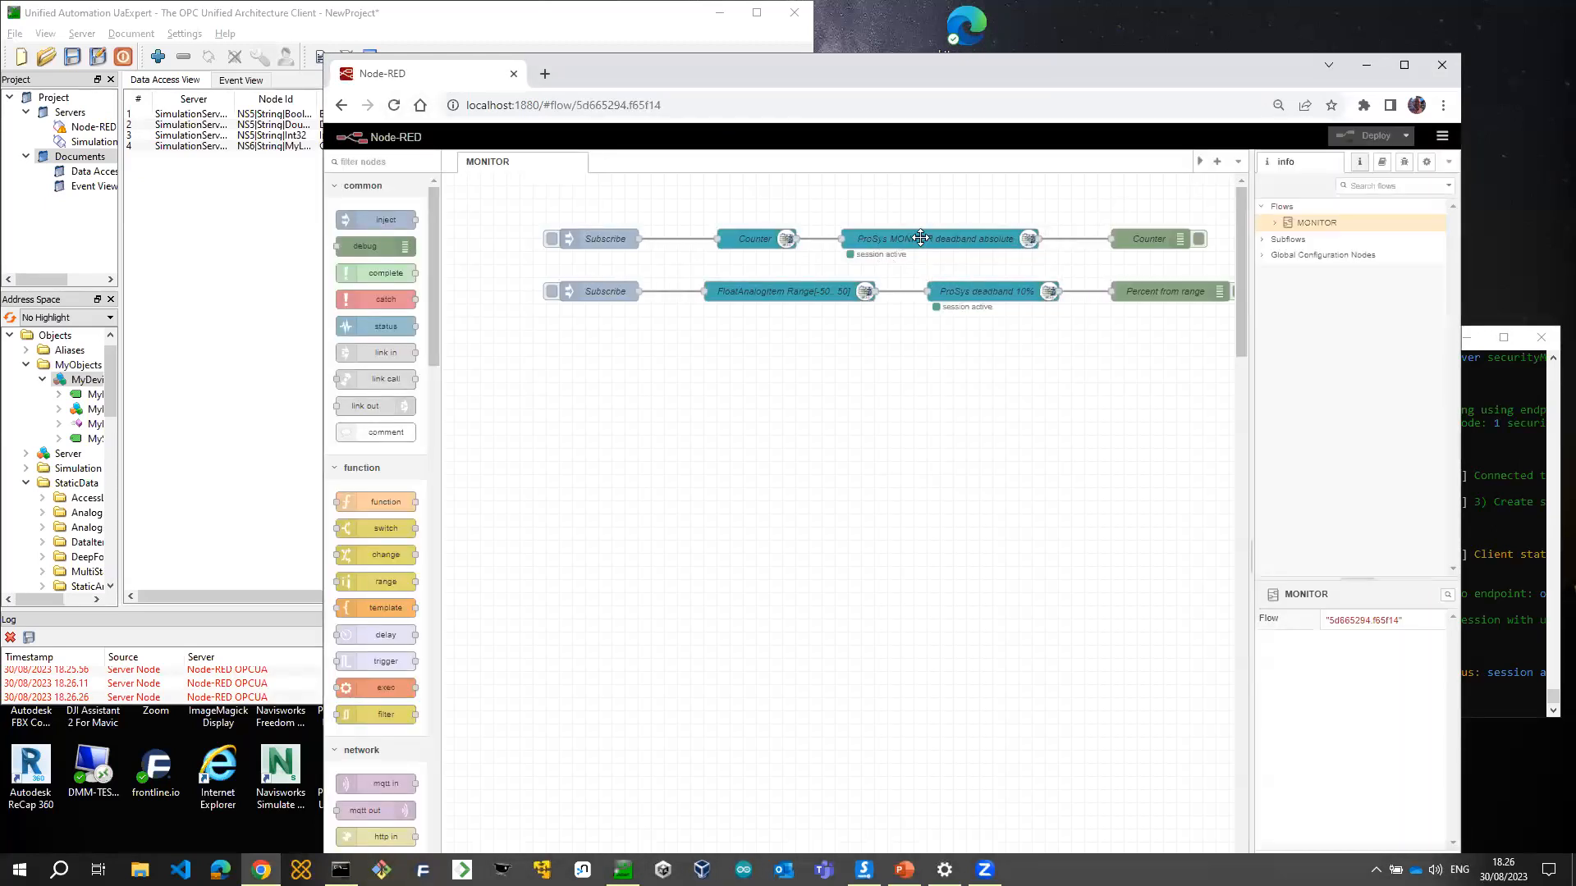
# Change the absolute deadband value of the "ProSys MONITOR deadband absolute" node, deploy the flow, and show the debug messages
pyautogui.doubleClick(921, 238)
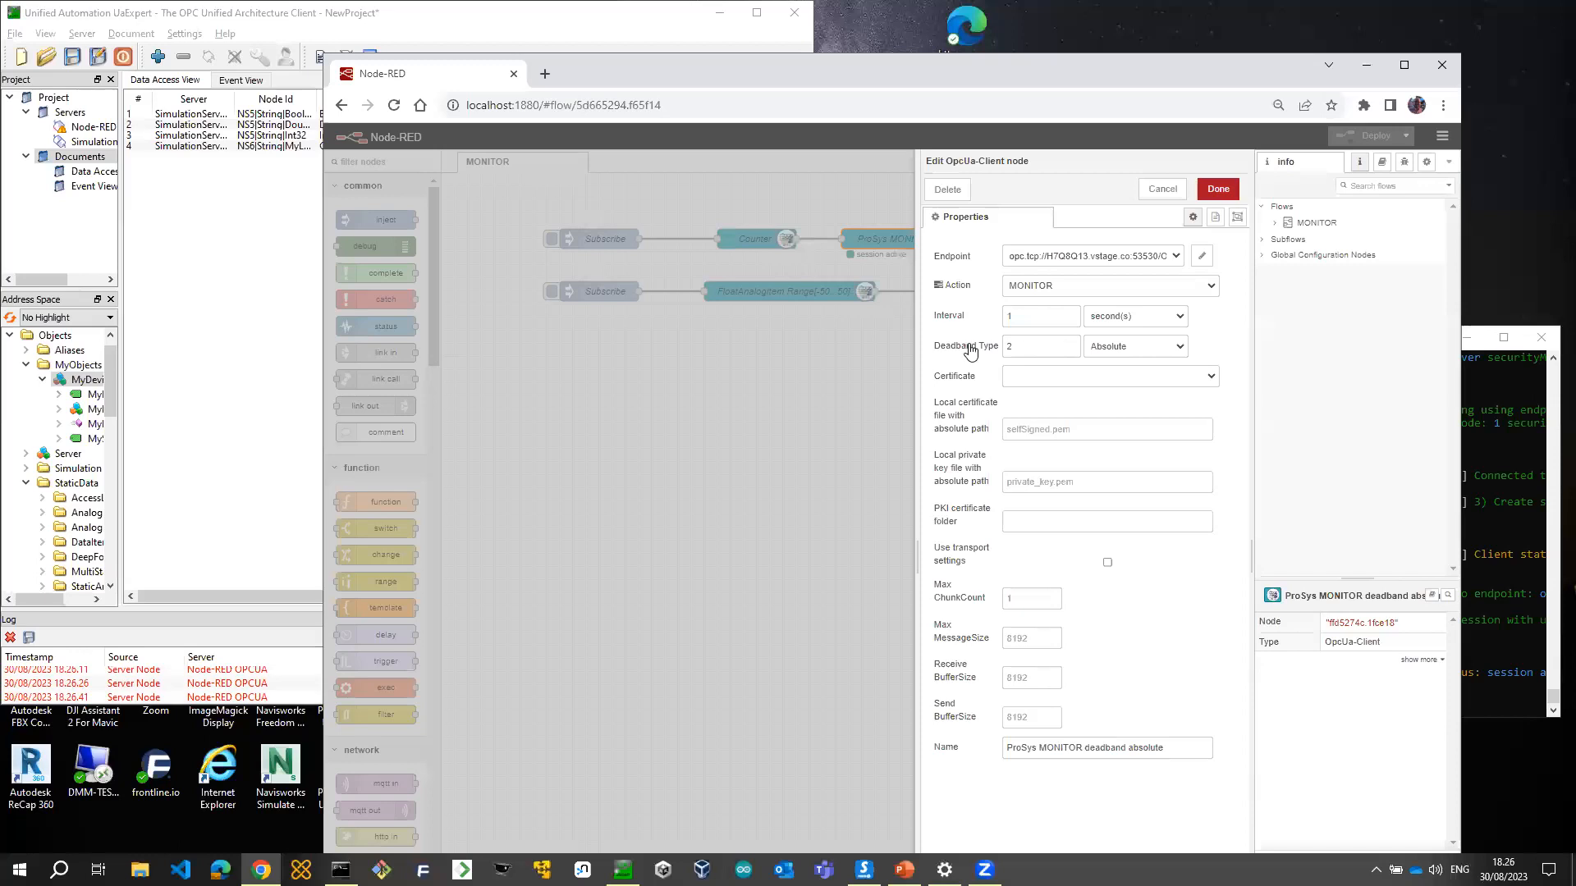
pyautogui.click(1070, 344)
pyautogui.click(1070, 344)
pyautogui.click(1218, 192)
pyautogui.click(1364, 135)
pyautogui.click(1405, 163)
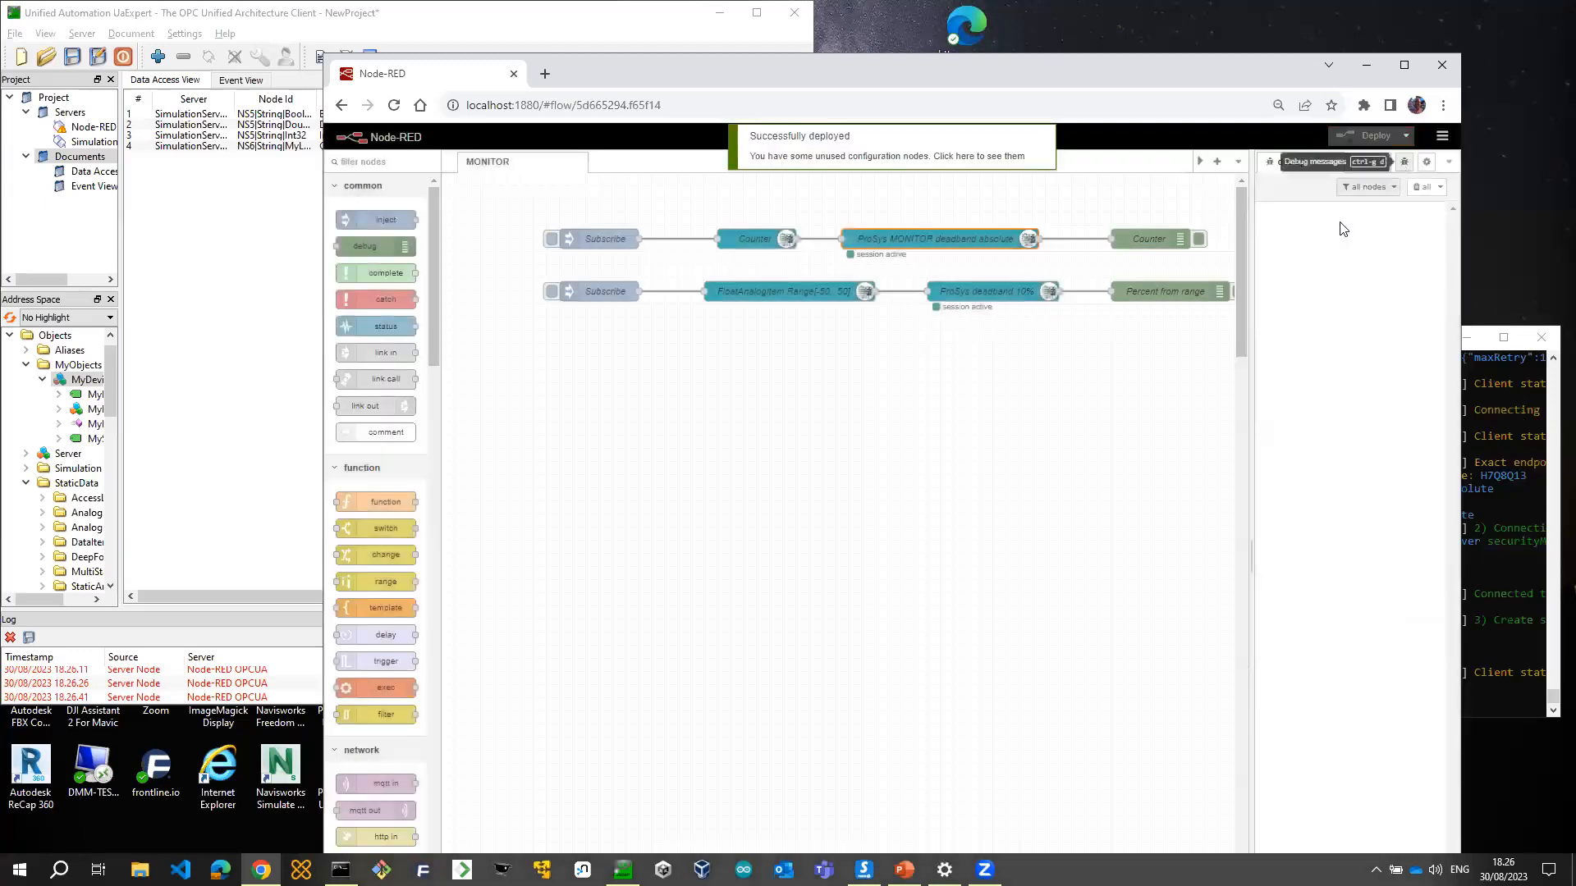
# Review the upper Subscribe inject and the Counter item node without changes, and start the Counter monitoring
pyautogui.click(596, 237)
pyautogui.doubleClick(596, 237)
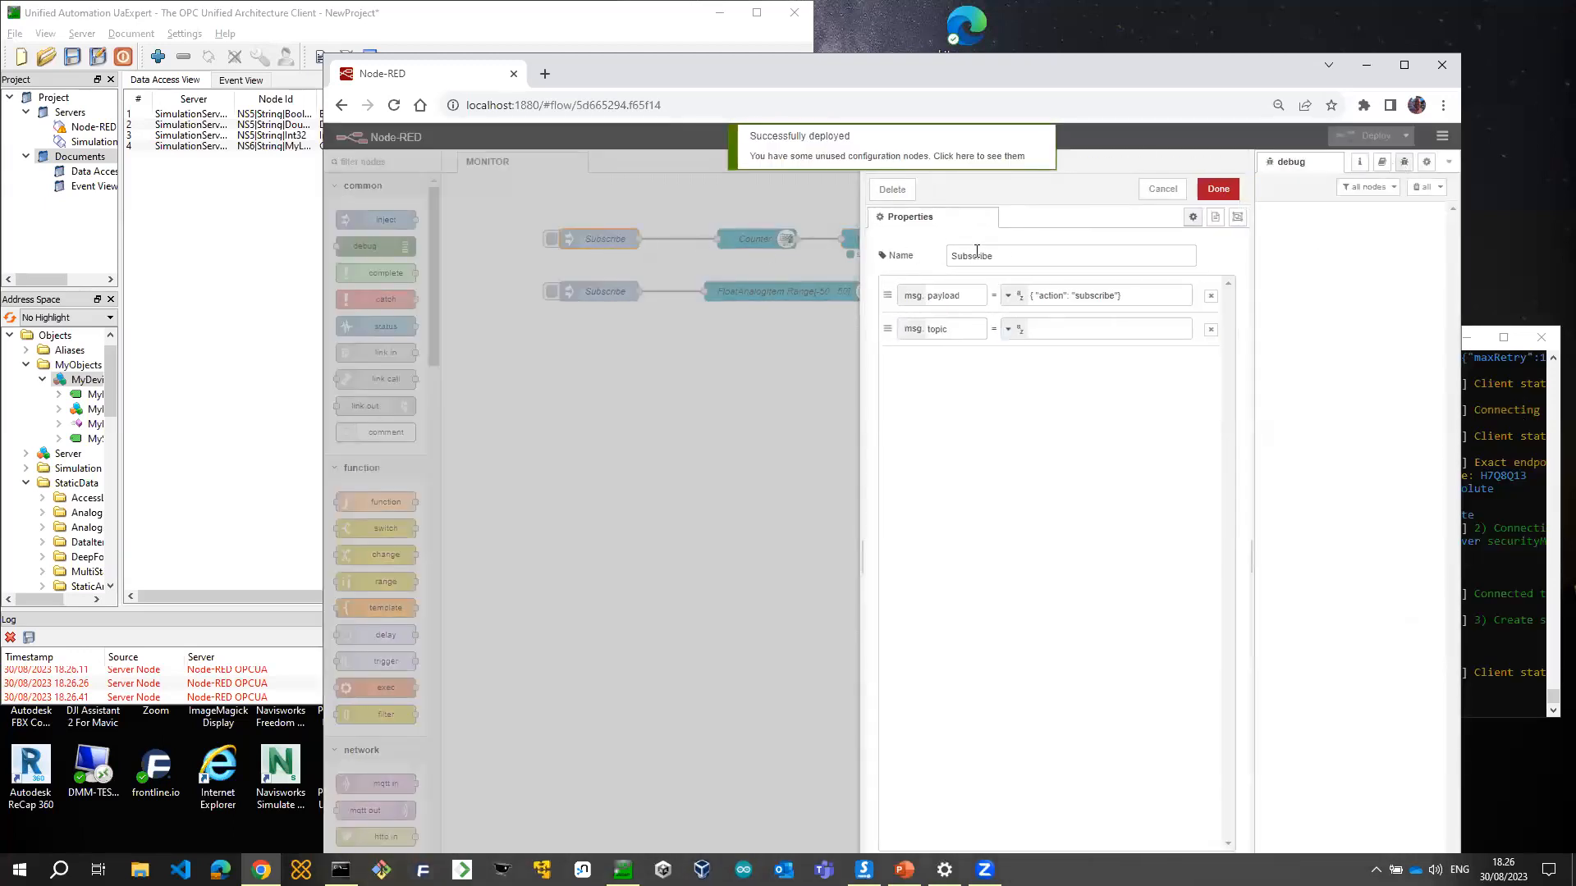
pyautogui.click(1162, 189)
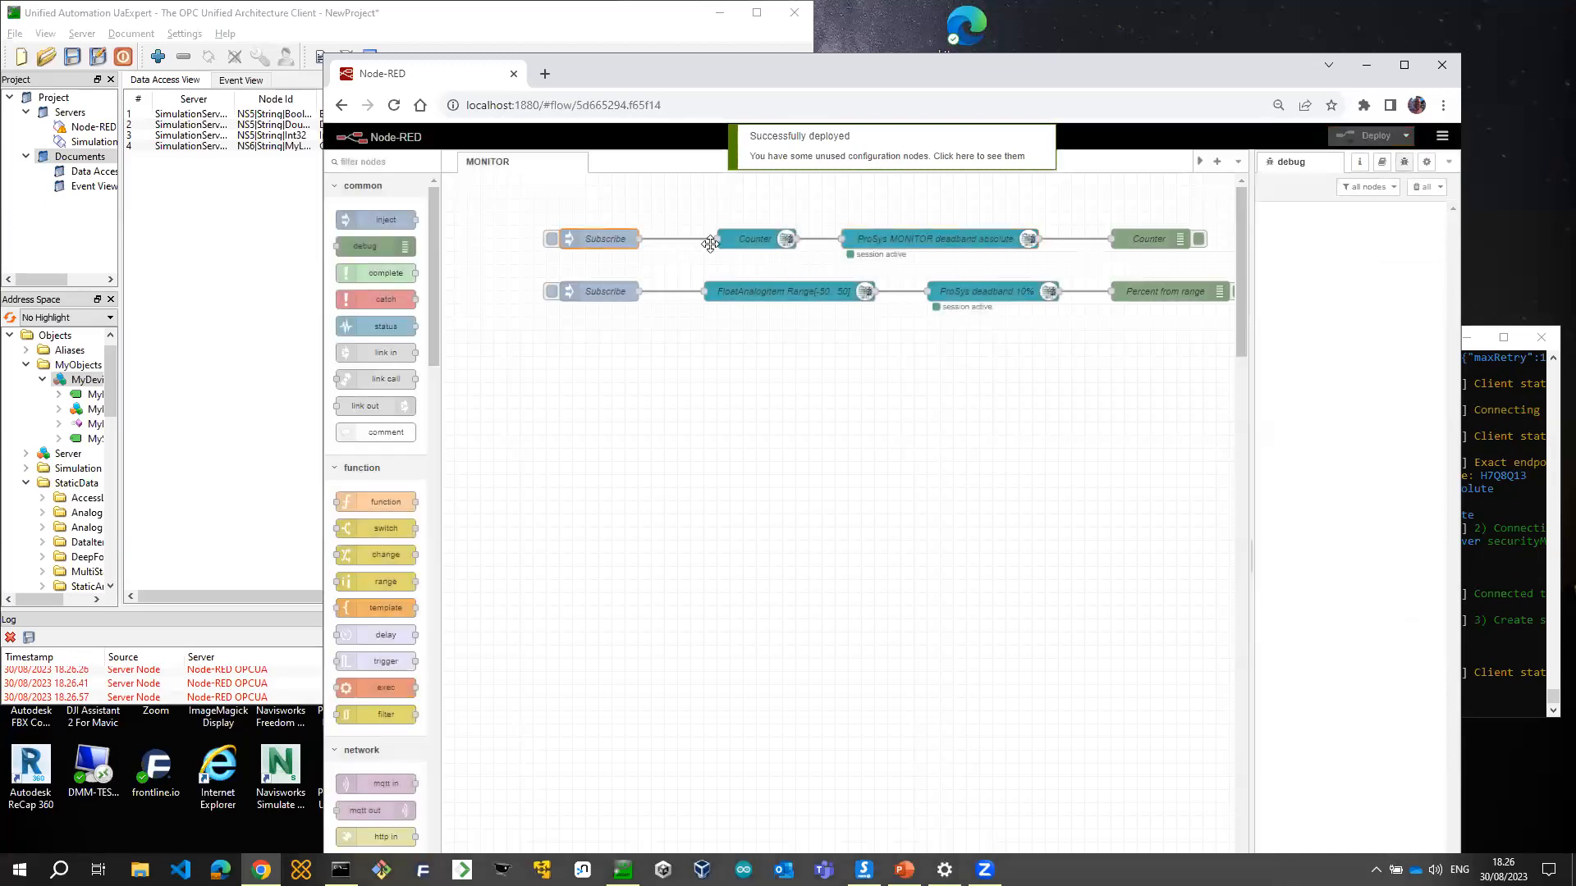
pyautogui.doubleClick(755, 240)
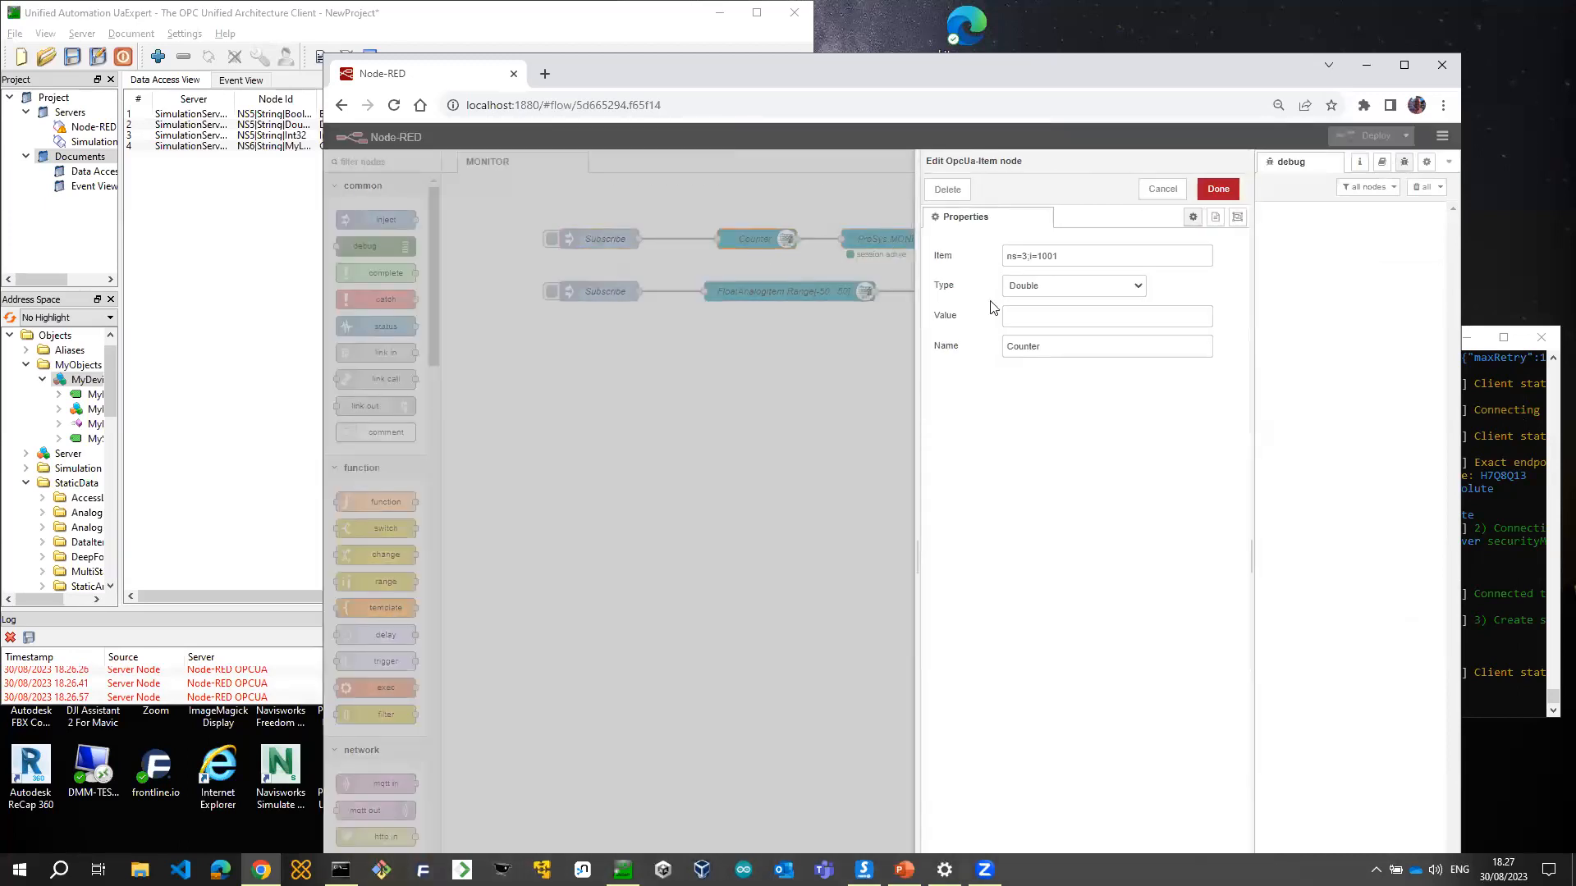
pyautogui.click(1160, 189)
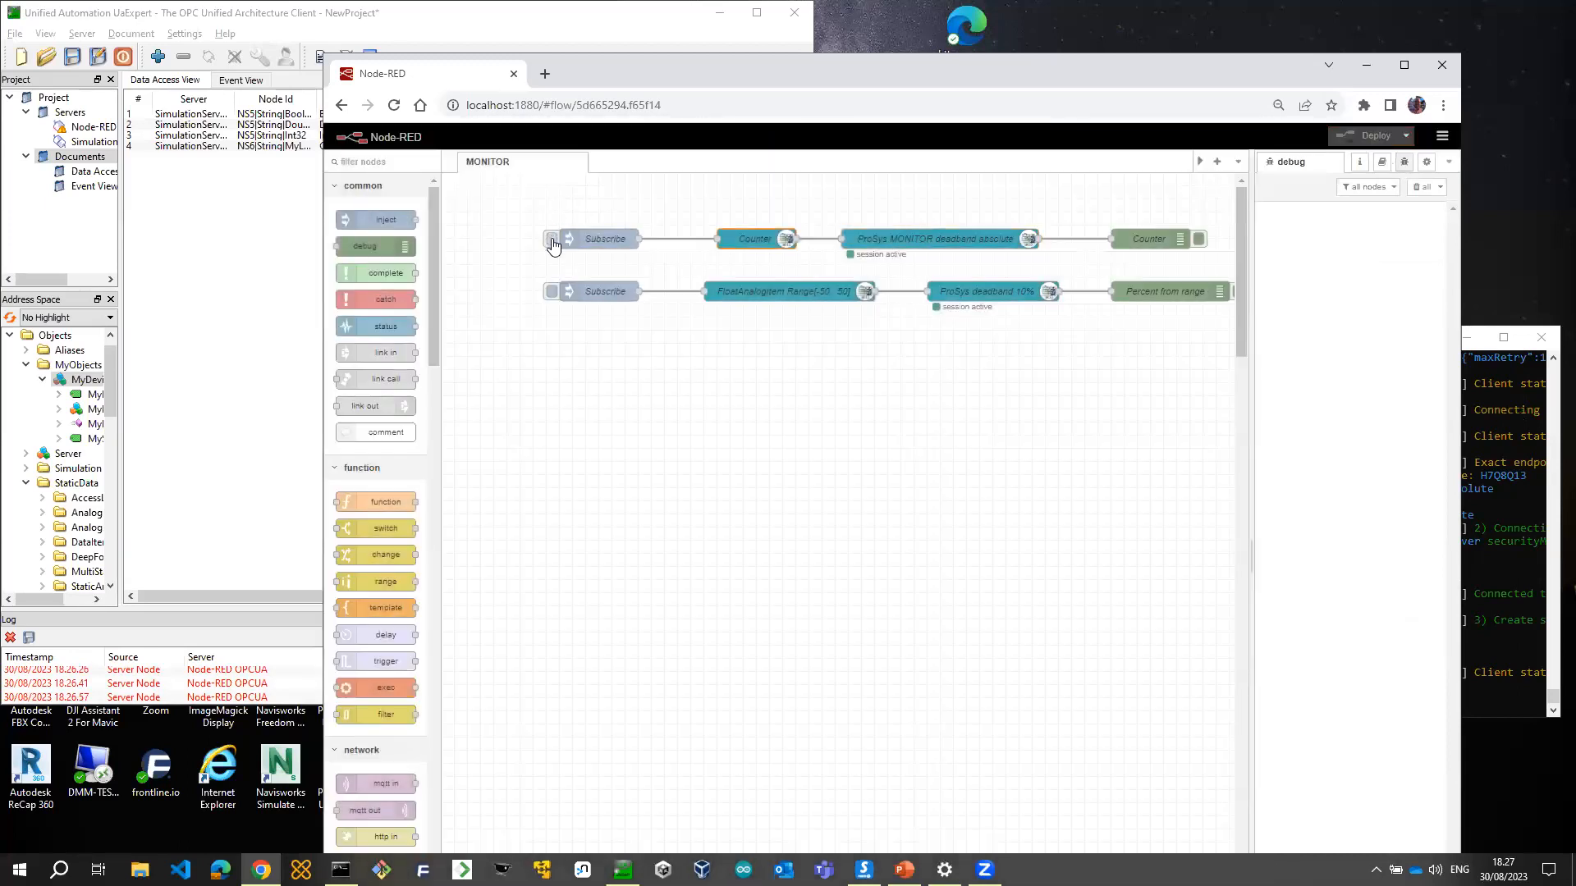
pyautogui.click(551, 239)
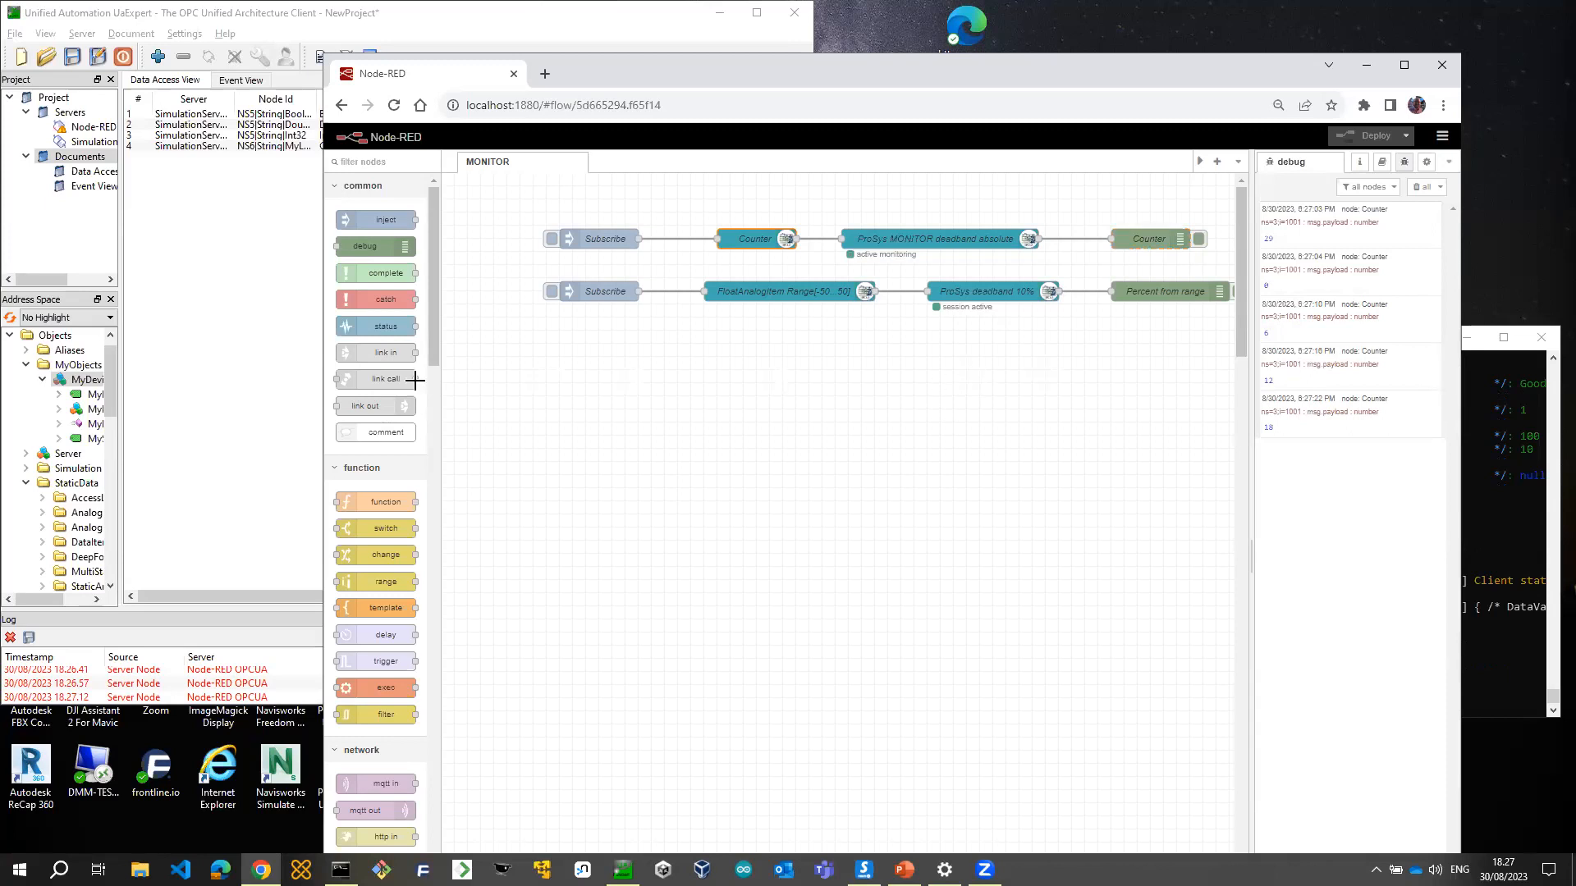
# In UaExpert, widen the address space, add FloatAnalogItem from StaticData's AnalogItems to the data access view, and return to Node-RED
pyautogui.click(238, 273)
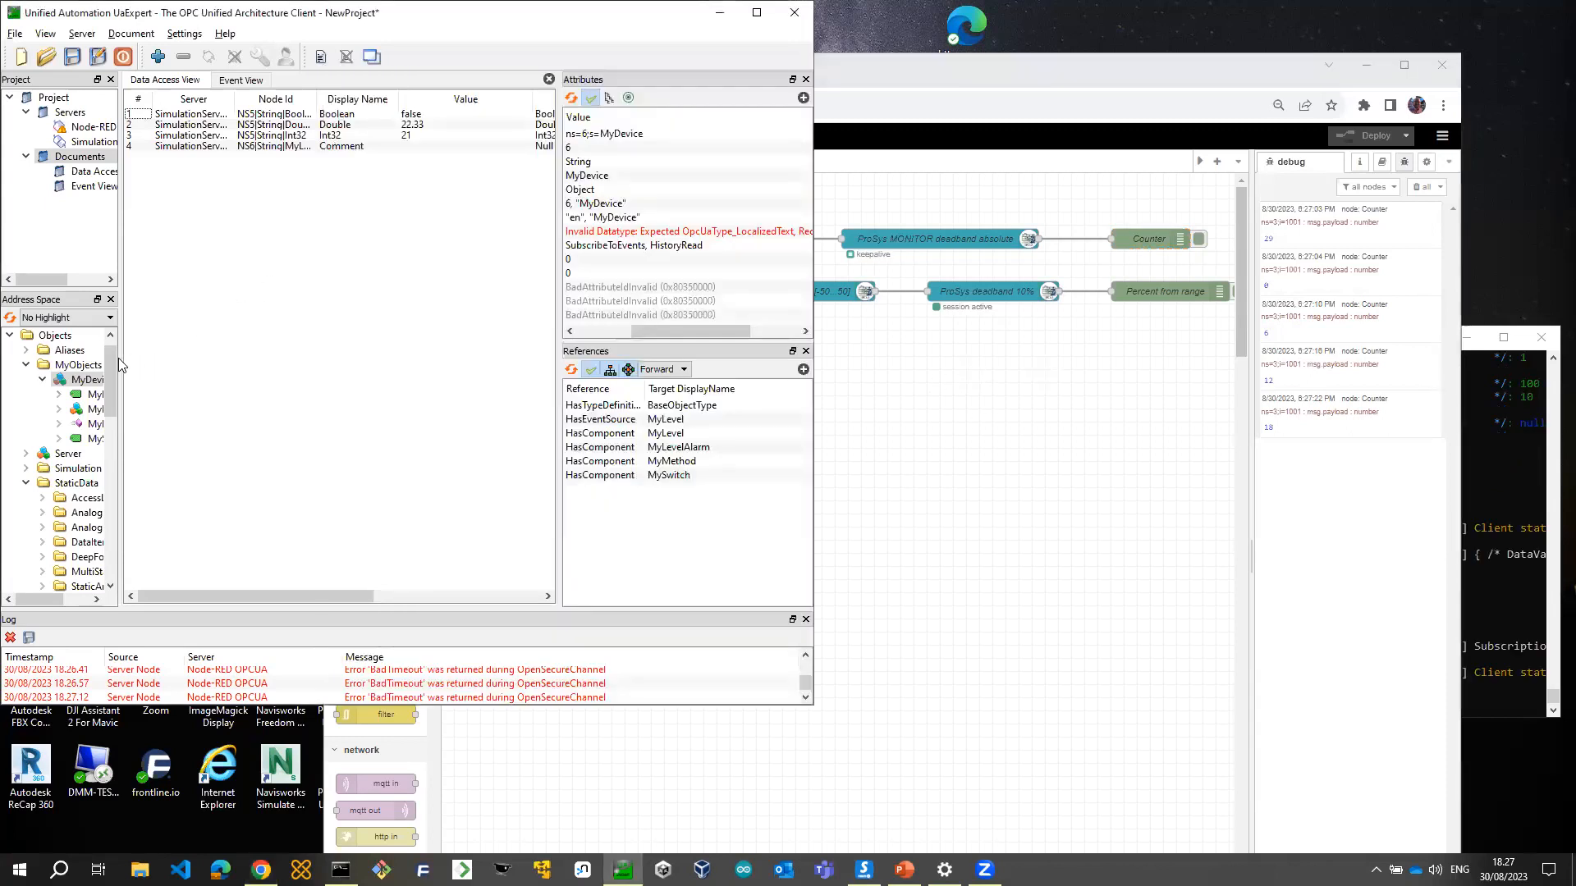
pyautogui.moveTo(121, 416); pyautogui.dragTo(230, 416)
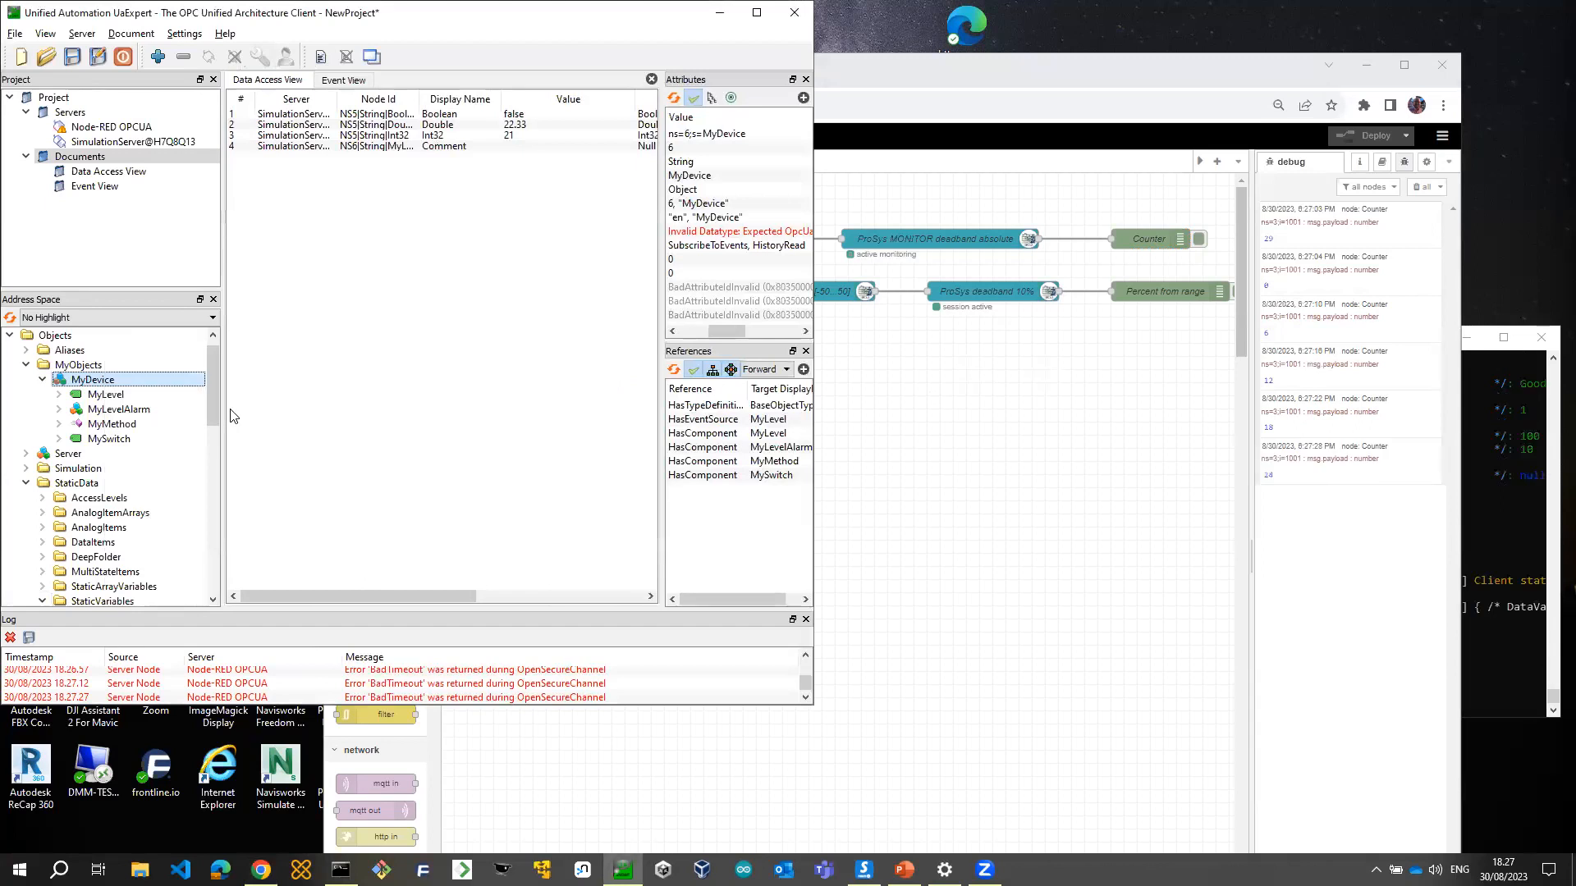
pyautogui.click(925, 427)
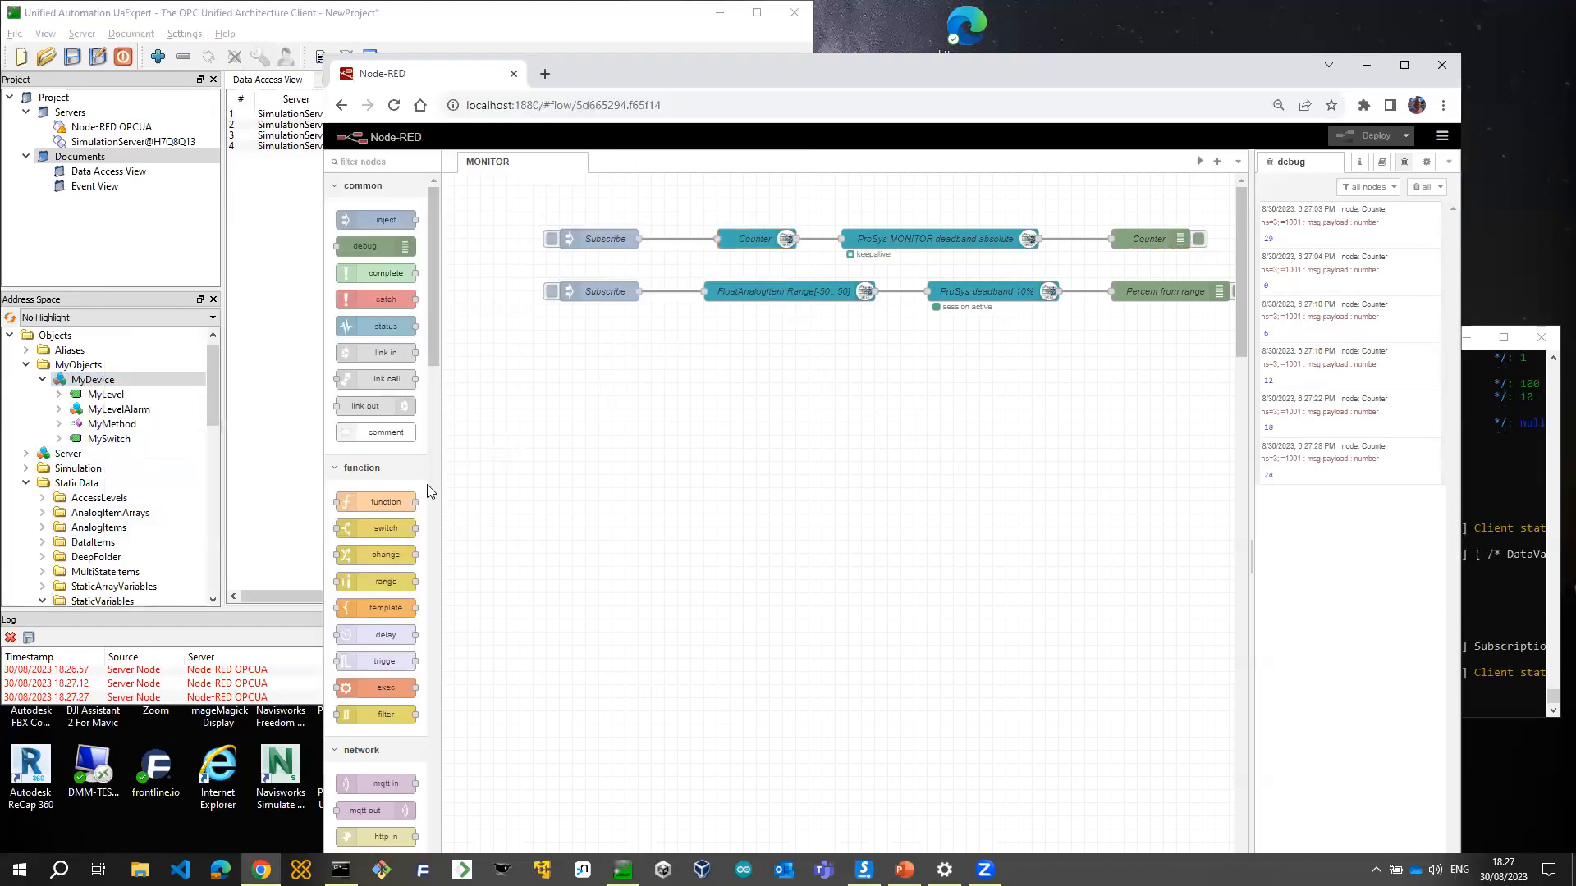
pyautogui.doubleClick(115, 528)
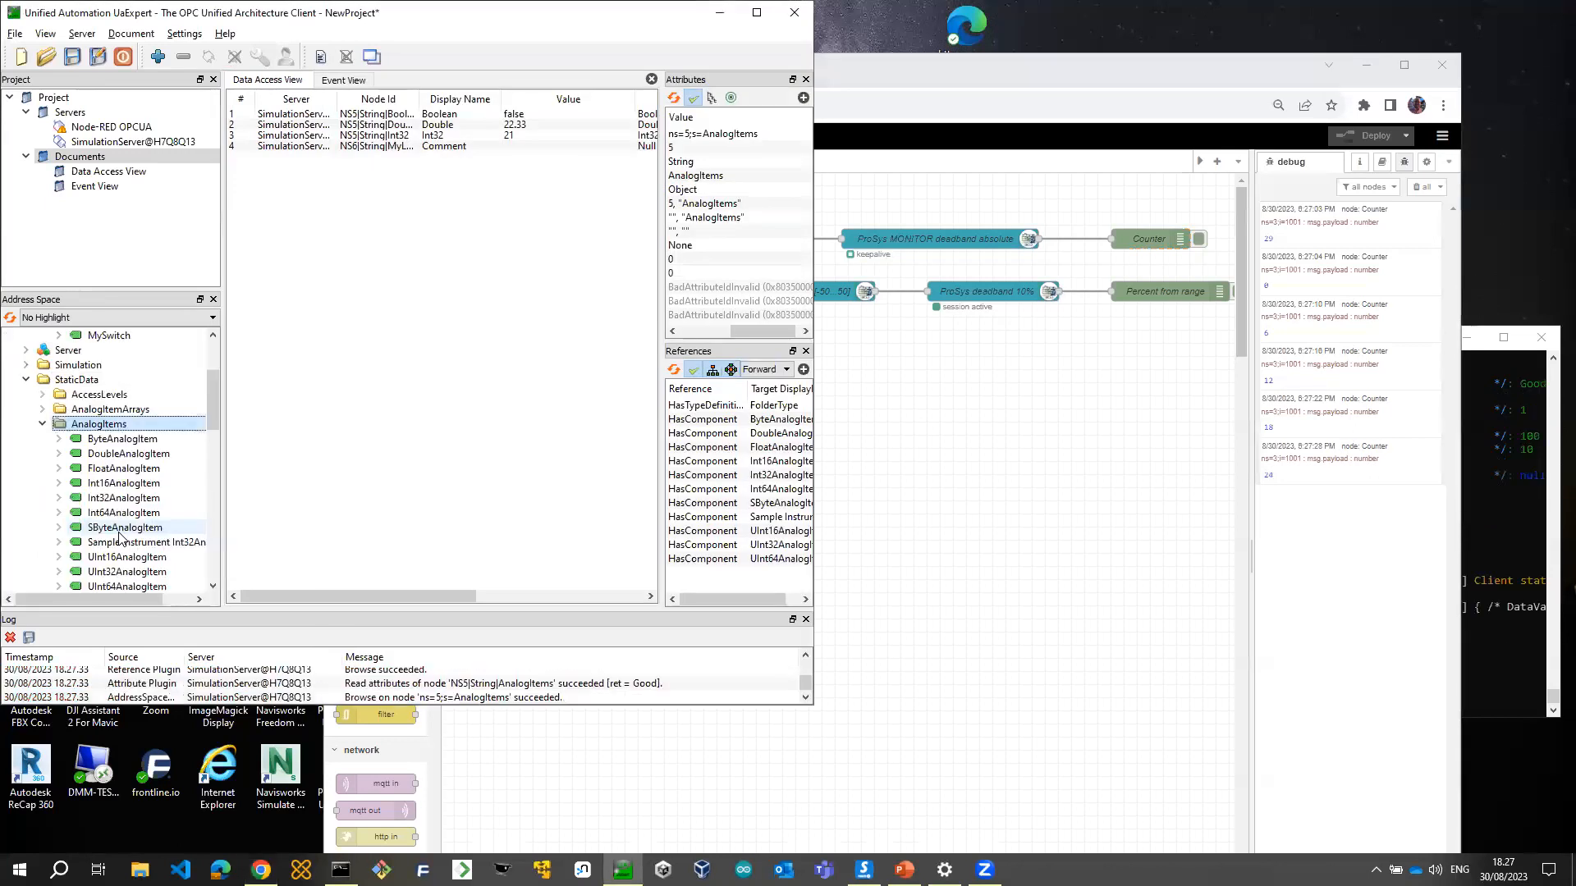
pyautogui.moveTo(123, 469); pyautogui.dragTo(401, 344)
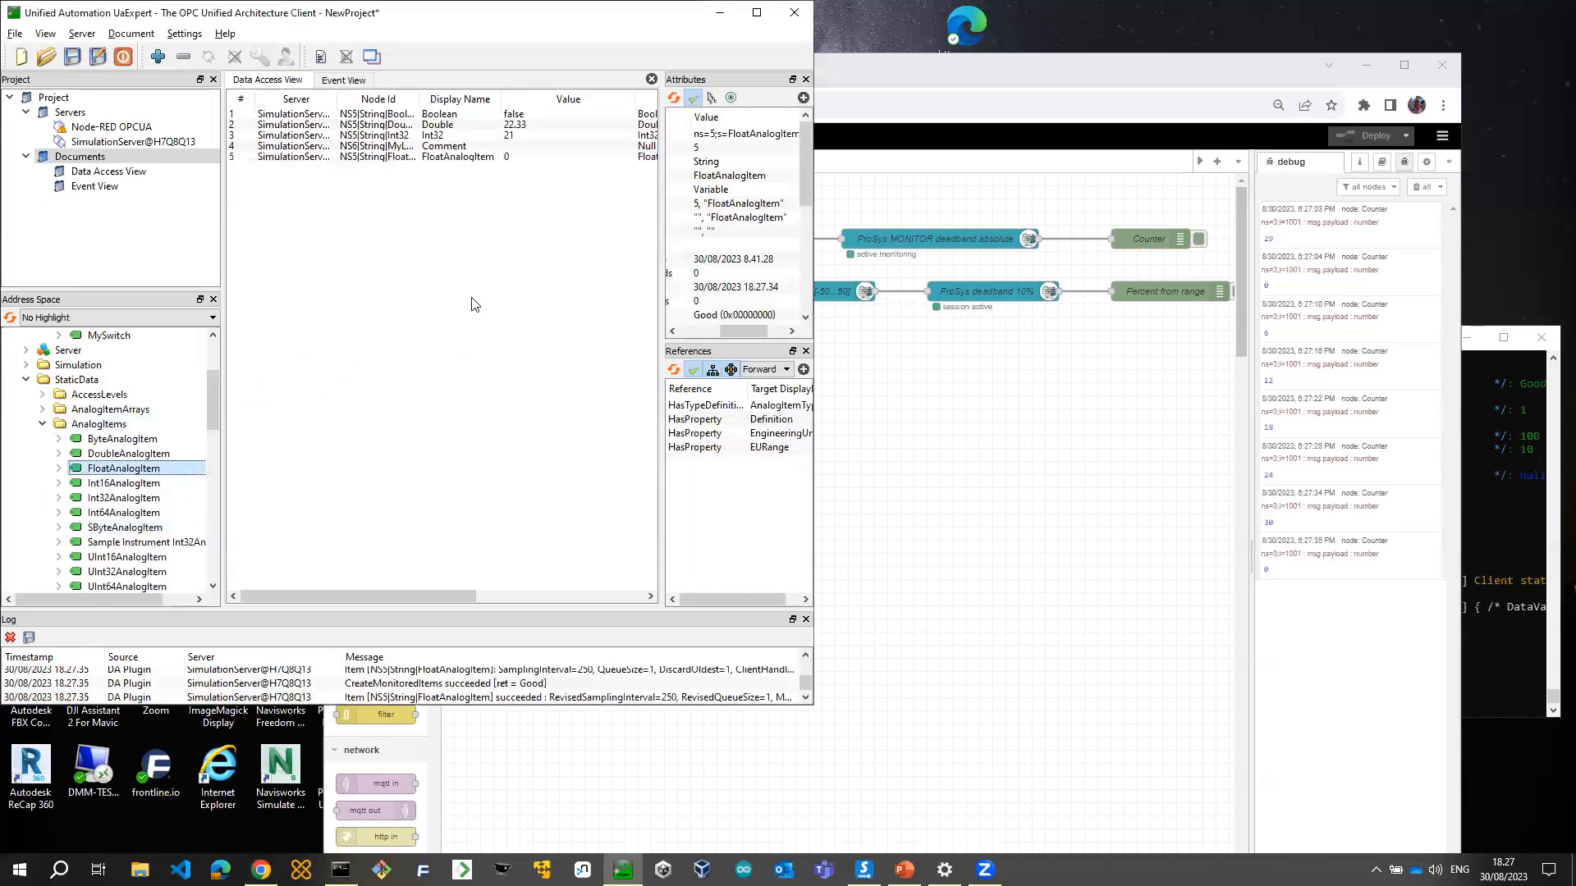
pyautogui.click(1052, 495)
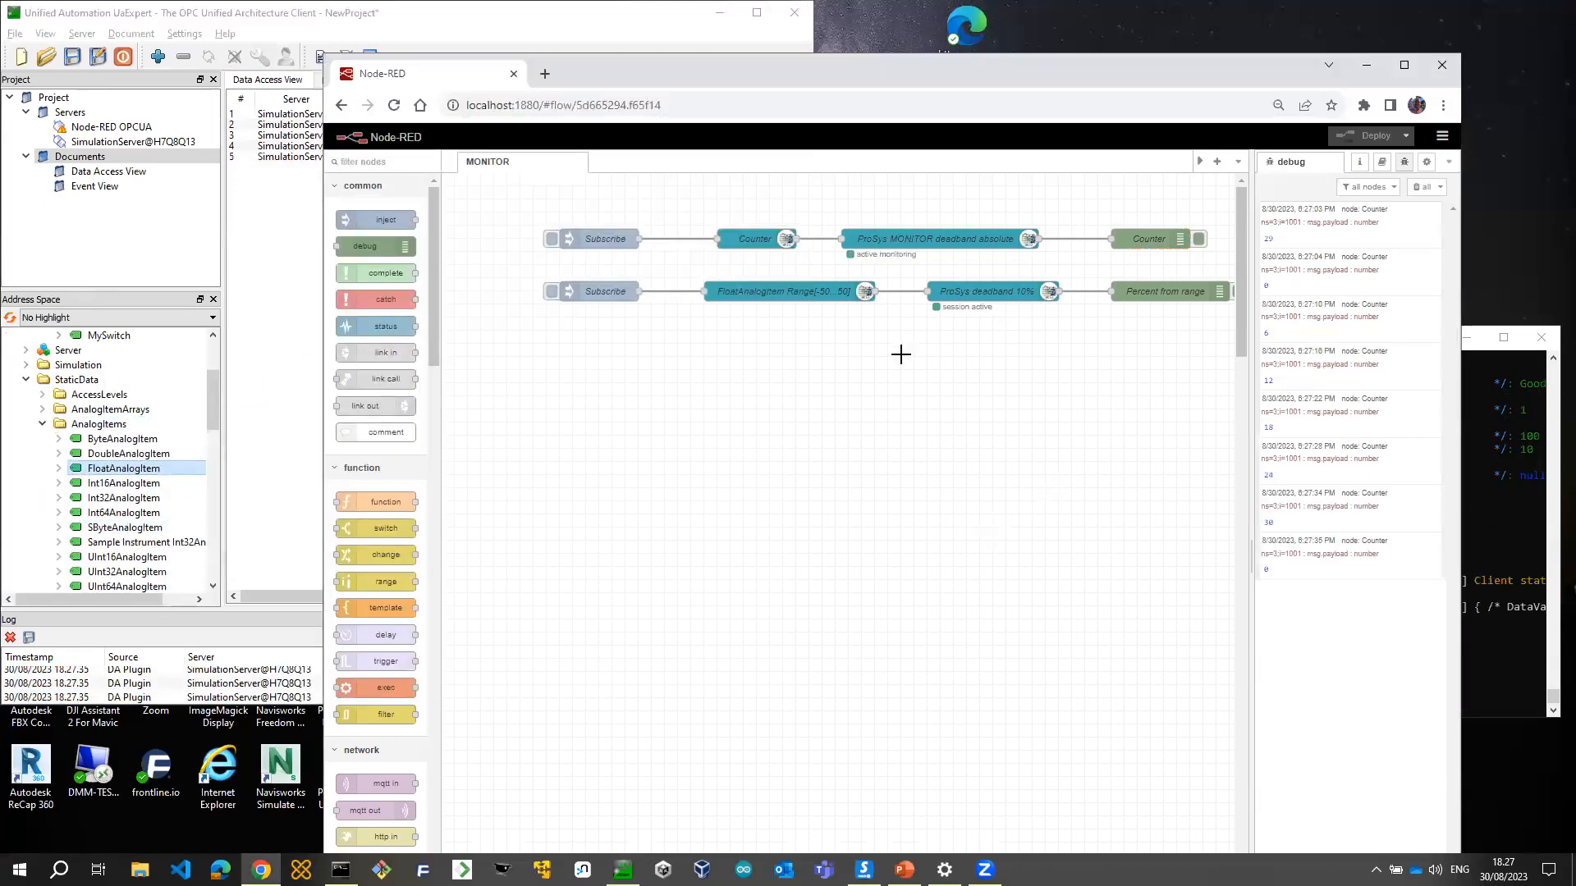
# Review the FloatAnalogItem Range item node, deploy the flow, and clear the debug messages
pyautogui.doubleClick(819, 294)
pyautogui.click(1157, 344)
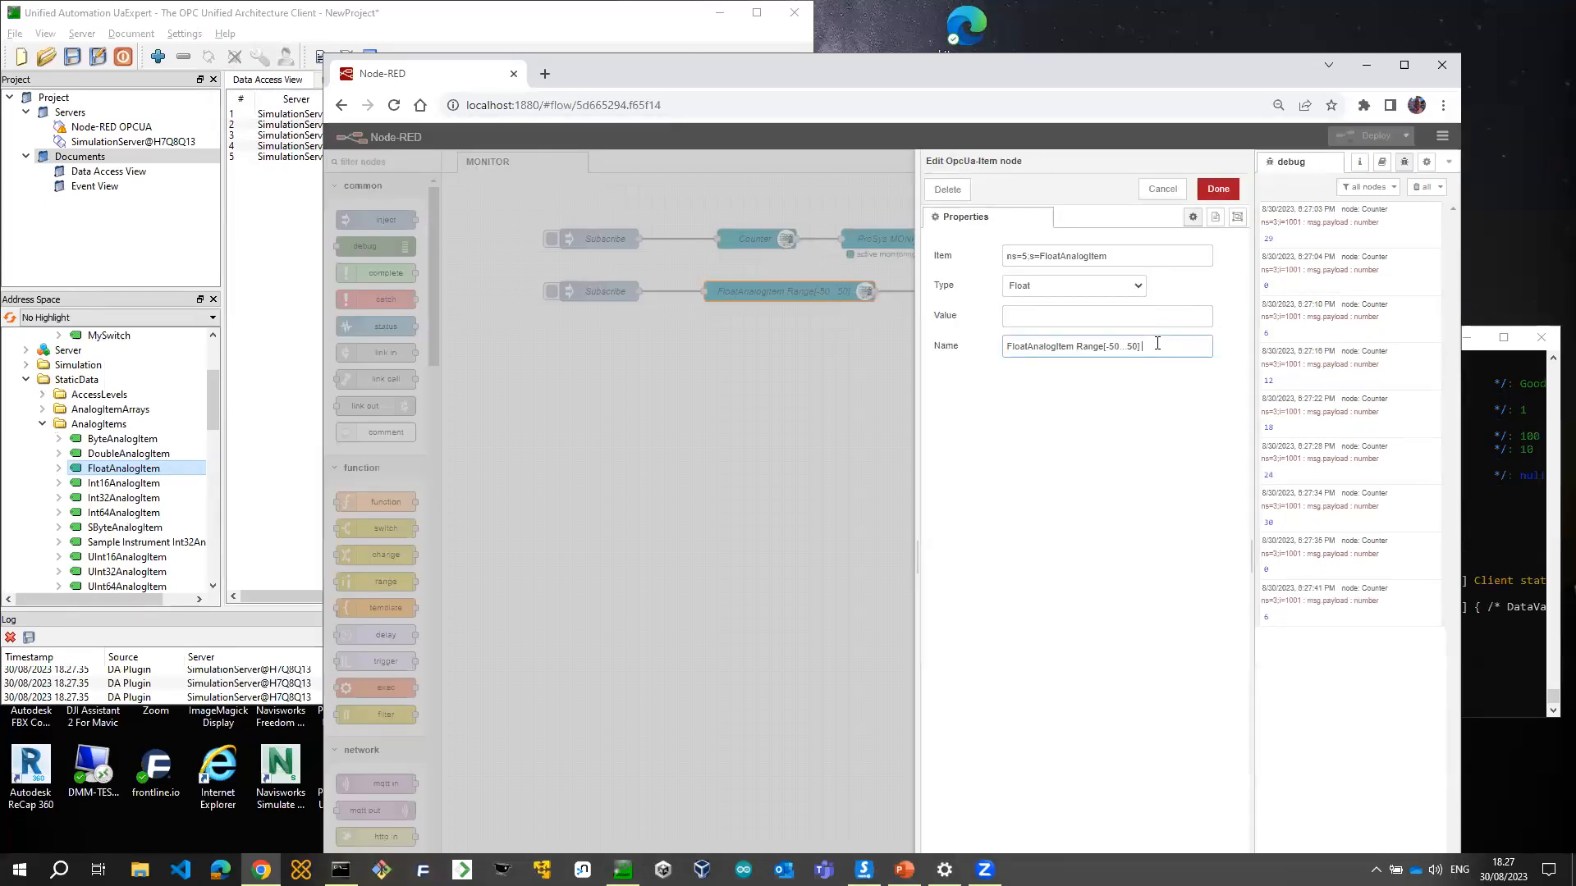
pyautogui.click(1218, 189)
pyautogui.click(1369, 136)
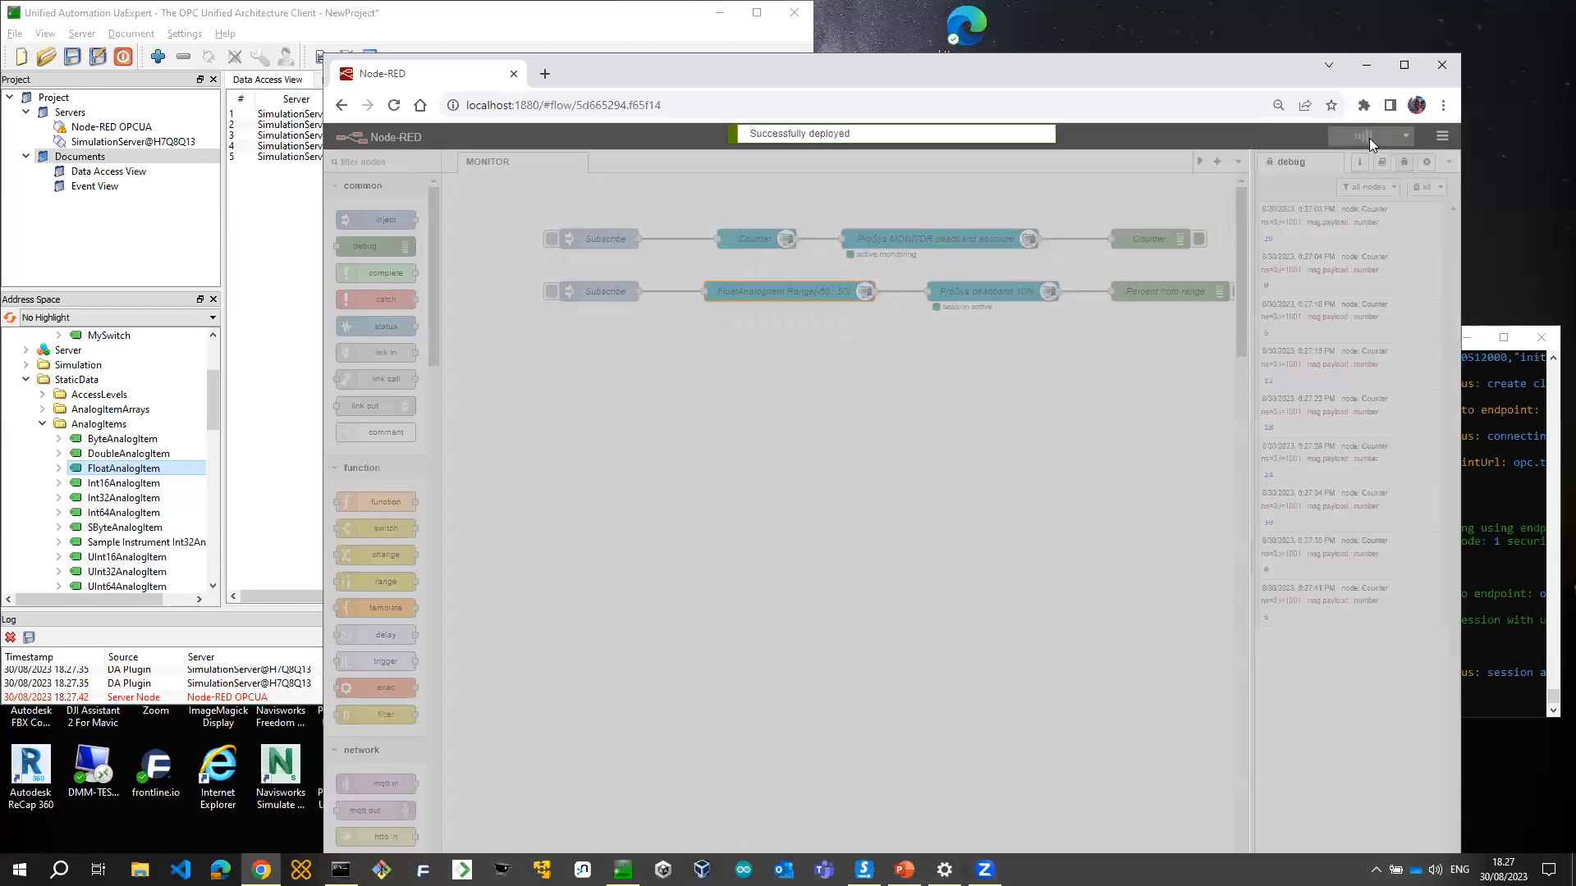
pyautogui.click(1422, 187)
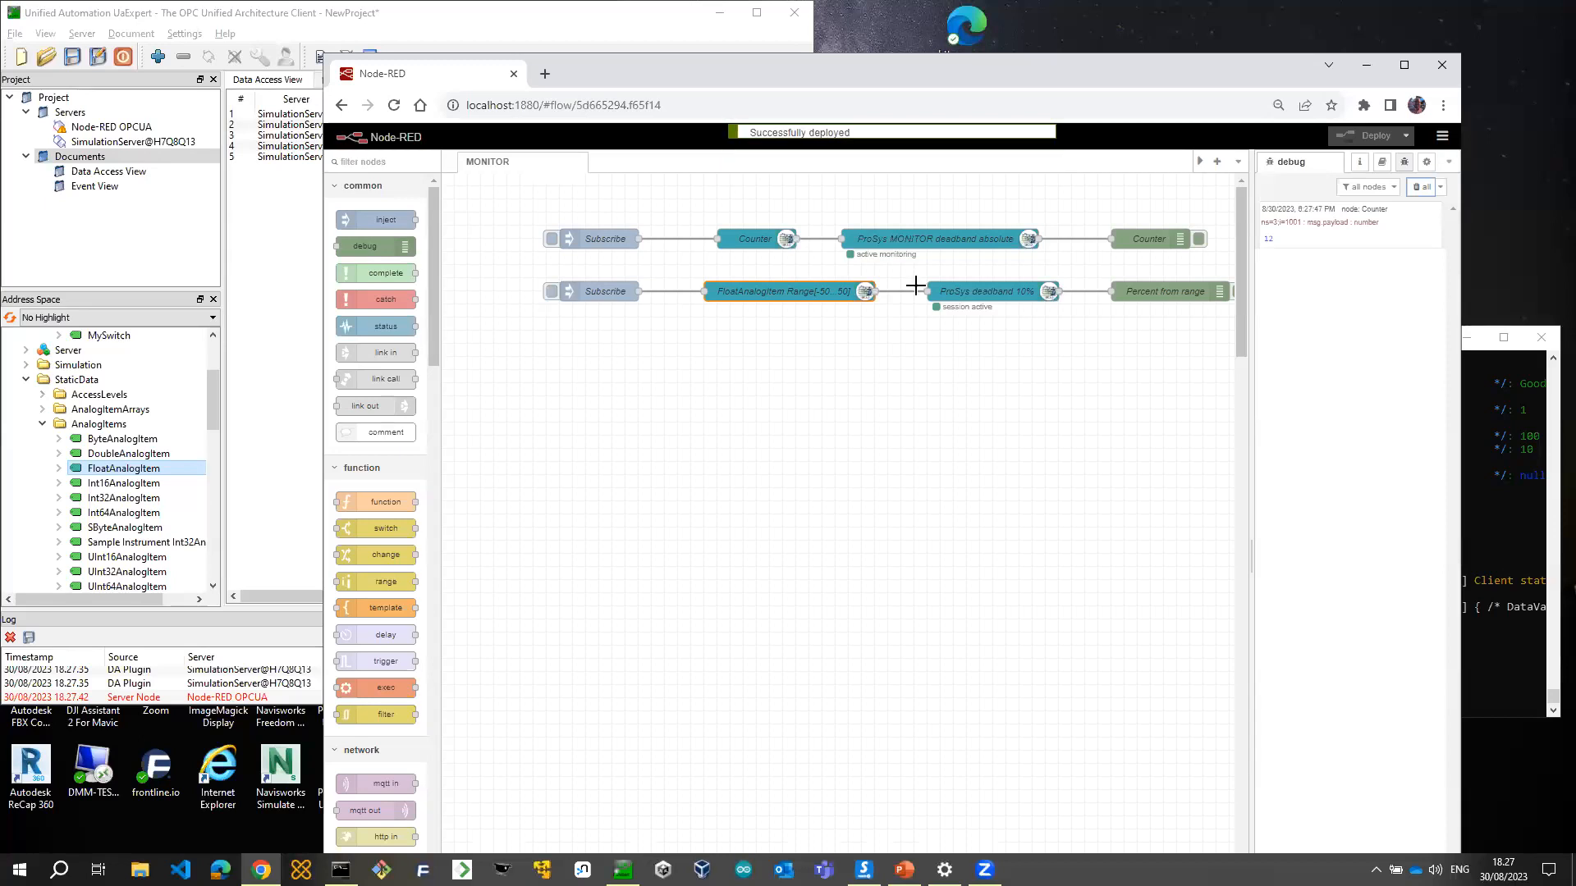
# Confirm the "ProSys MONITOR deadband absolute" node and redeploy the flow, and start the FloatAnalogItem monitoring
pyautogui.doubleClick(925, 241)
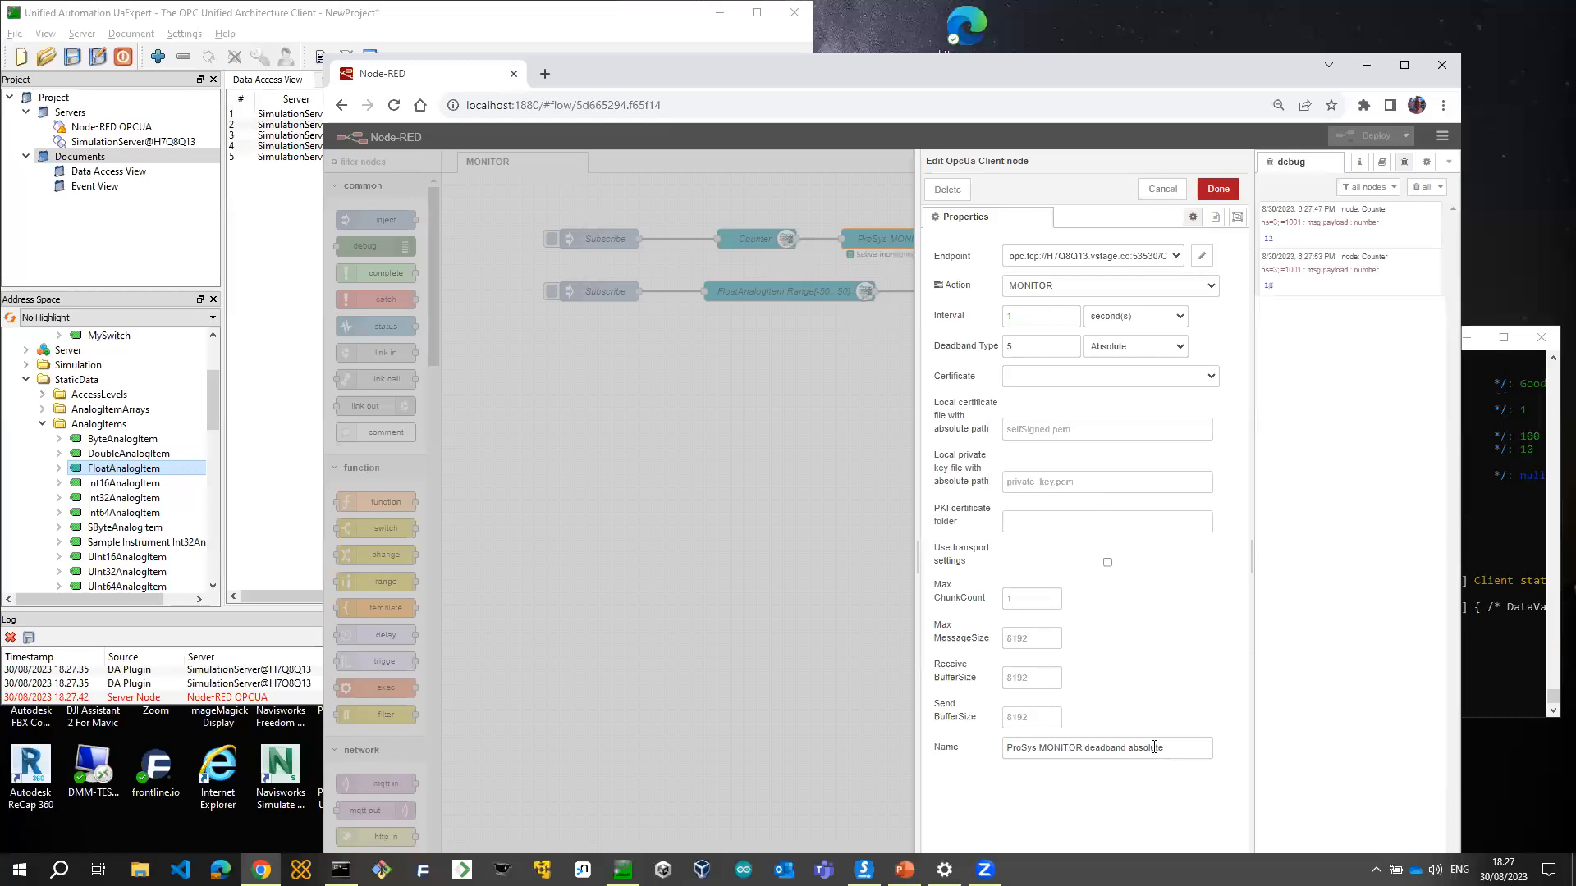
pyautogui.click(1218, 189)
pyautogui.hotkey('ctrl', 'd')
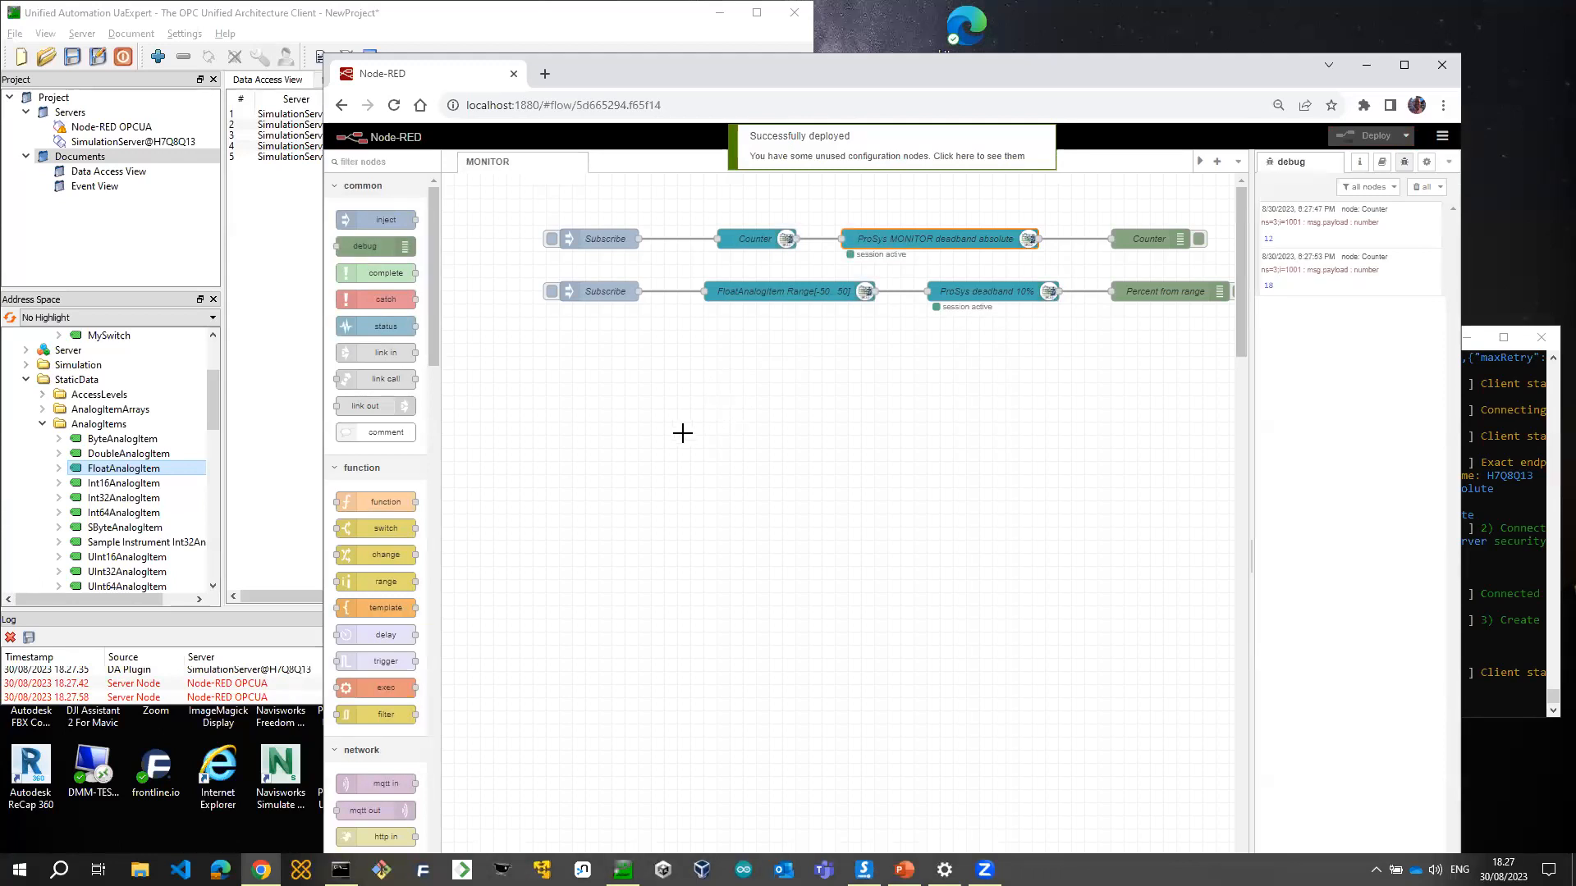
pyautogui.click(550, 294)
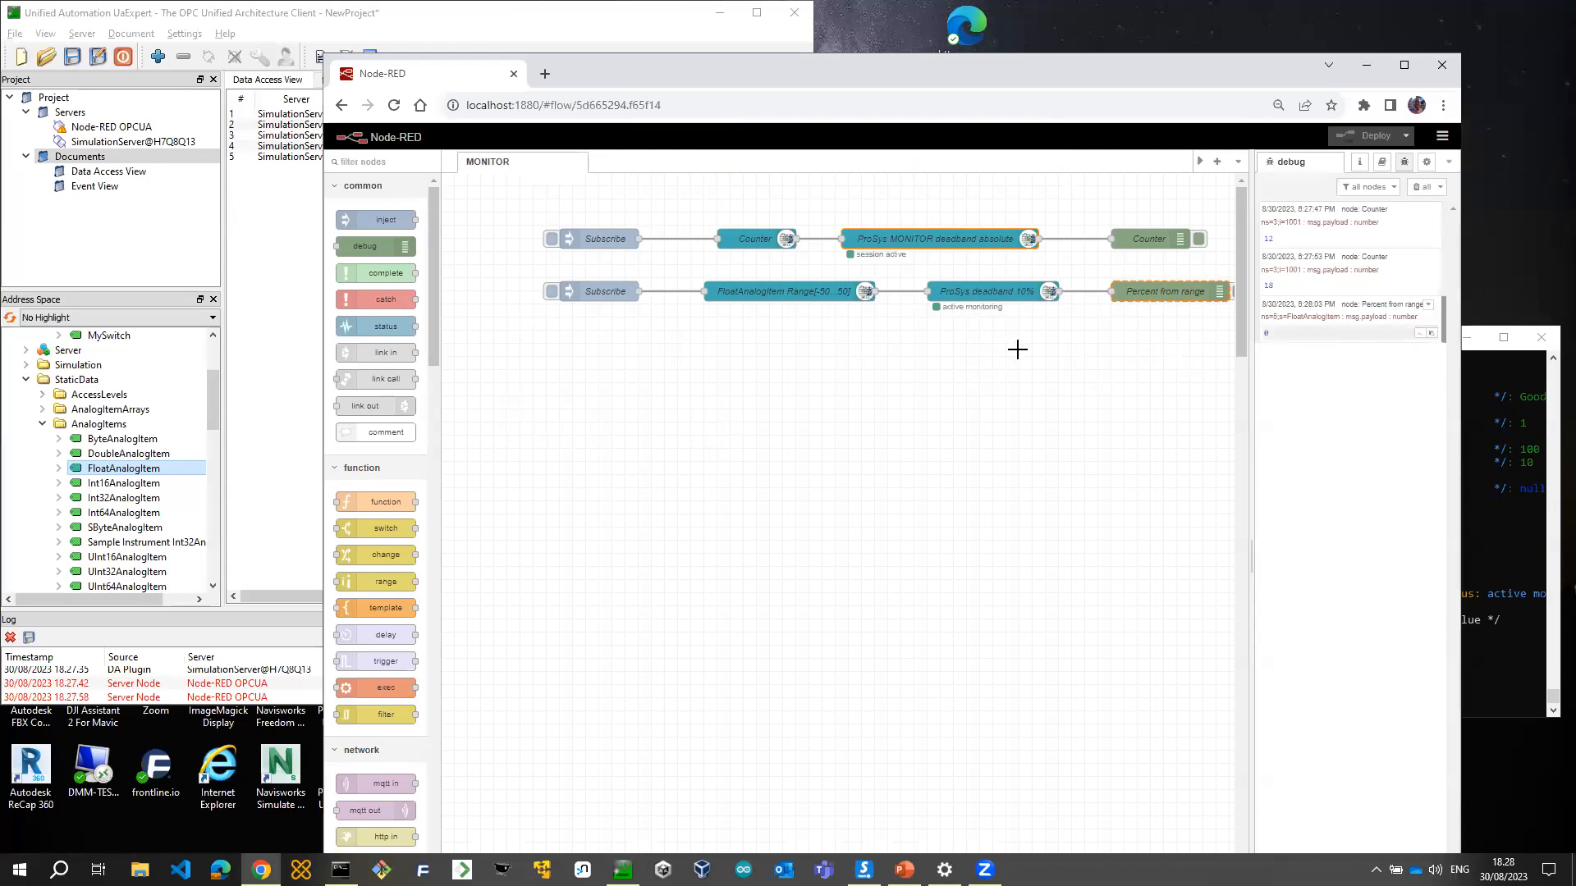
# Bring UaExpert forward briefly, and examine the deadband settings of the "ProSys deadband 10%" node in Node-RED without changing them
pyautogui.click(257, 245)
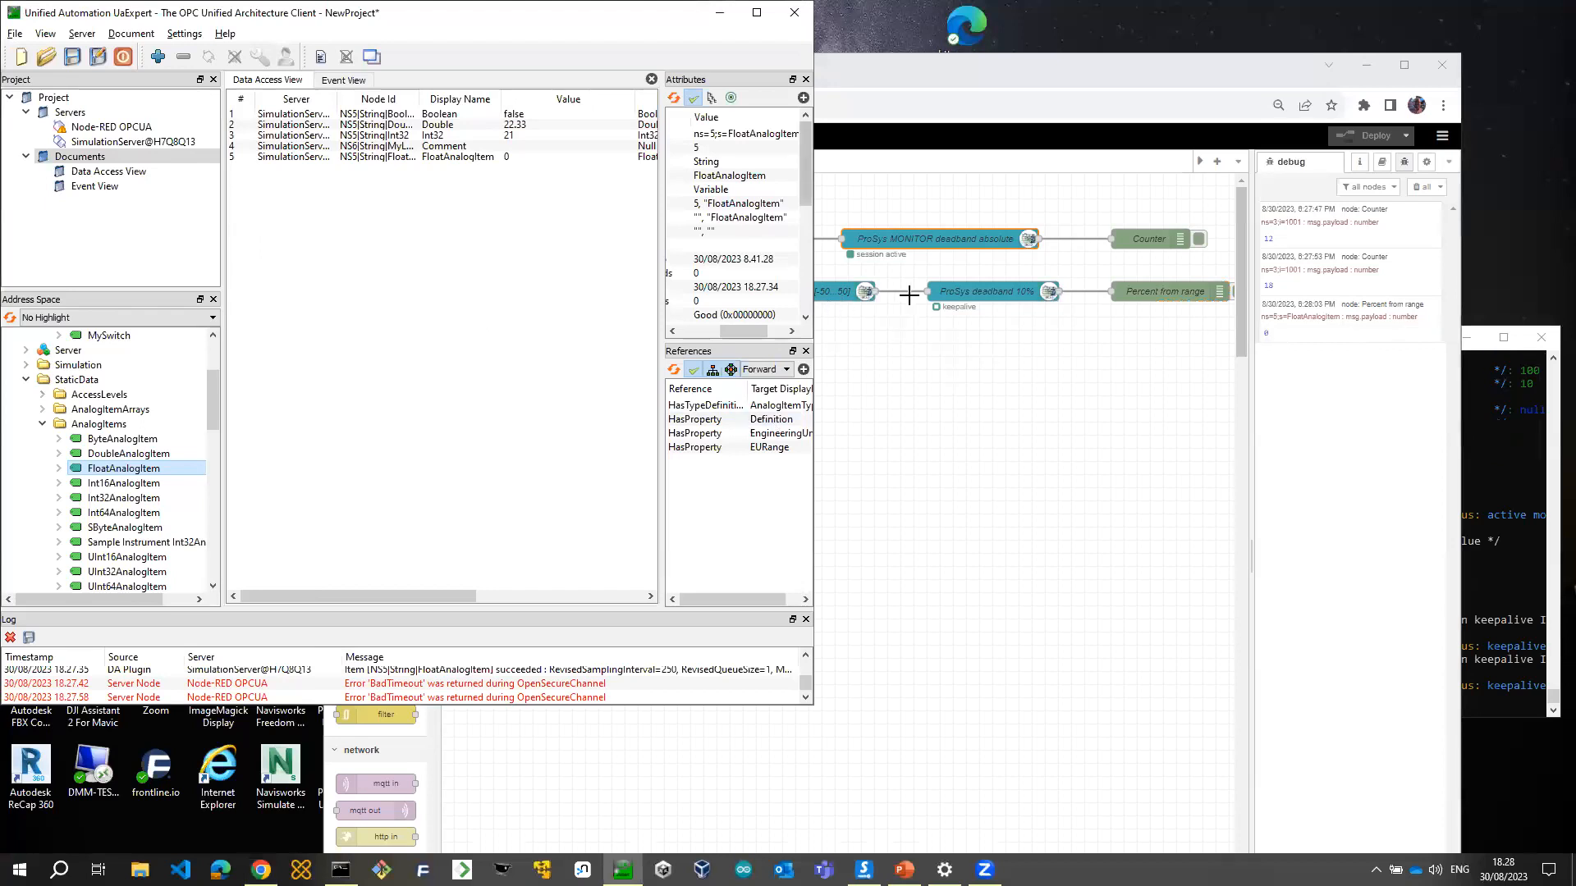
pyautogui.click(1010, 293)
pyautogui.doubleClick(1011, 293)
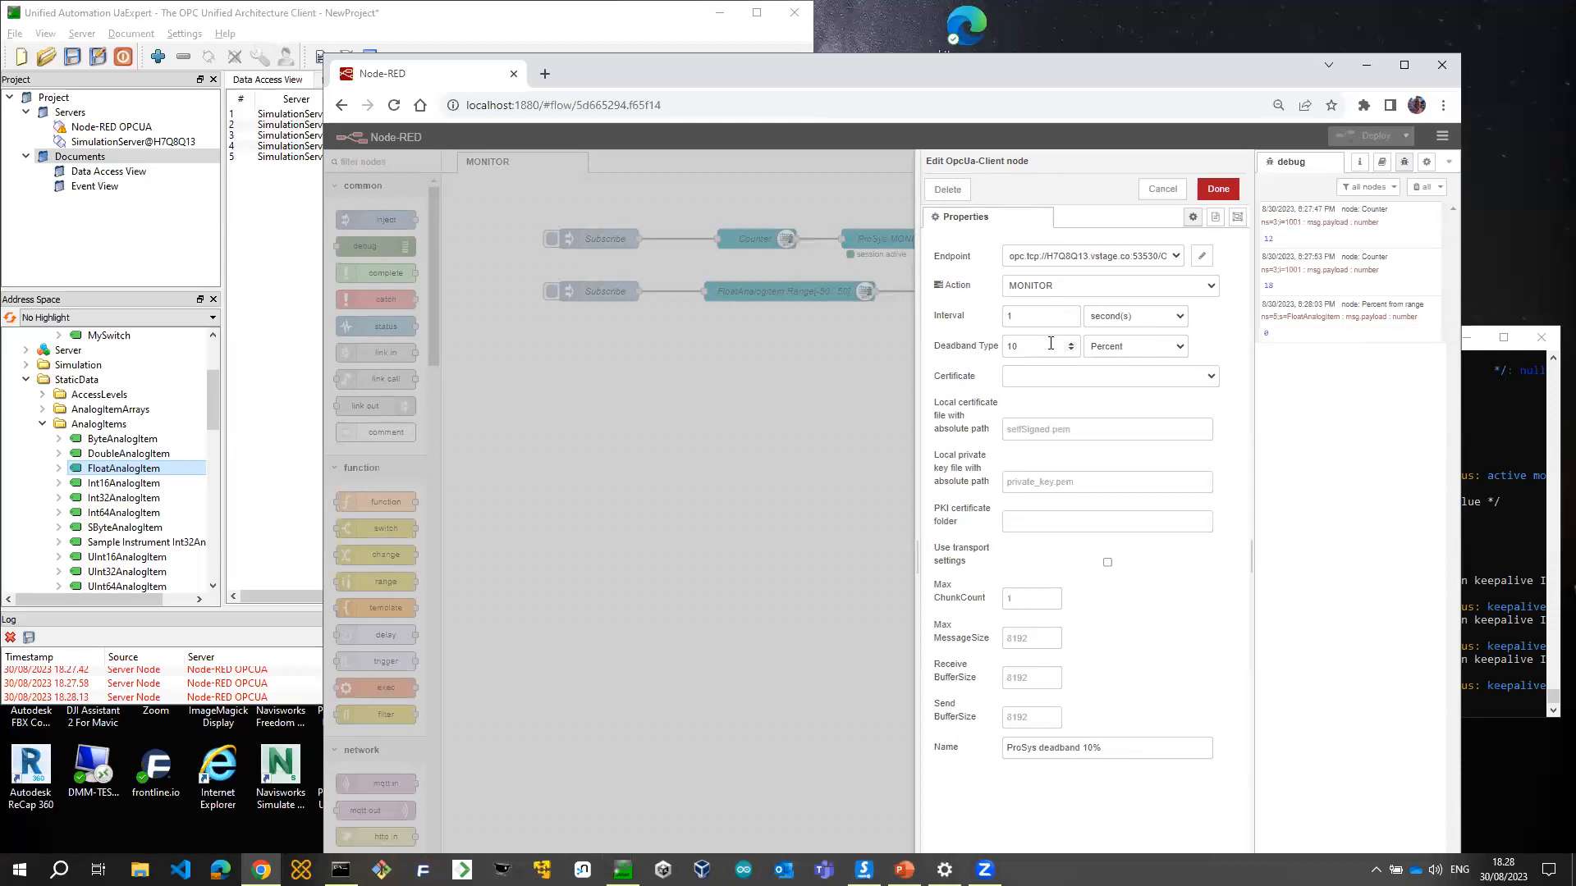
pyautogui.click(1153, 190)
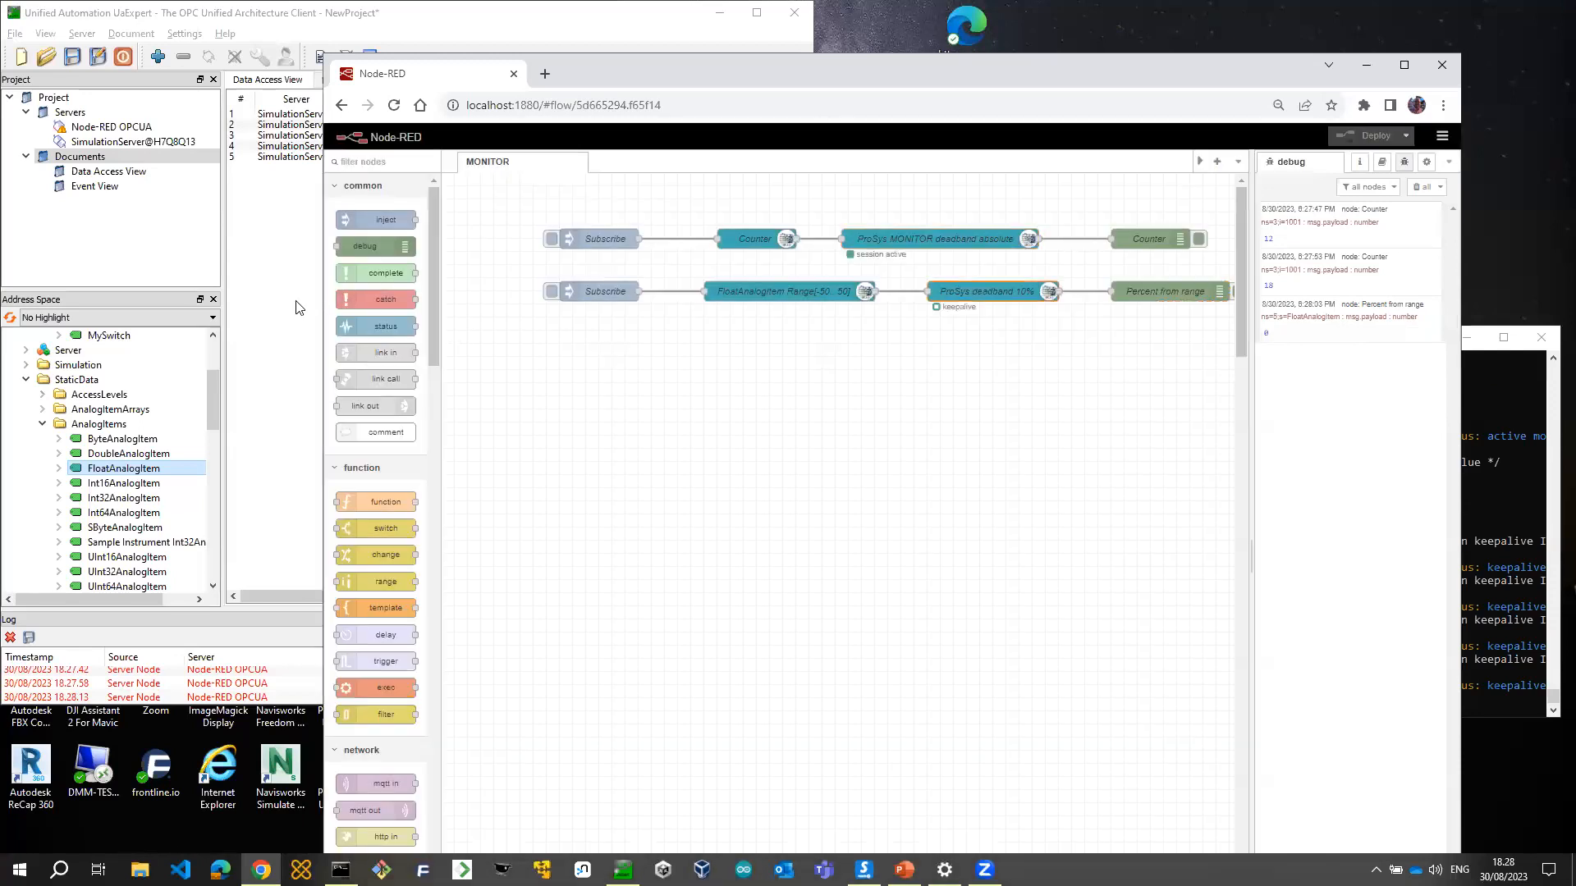
# In UaExpert, add FloatAnalogItem's EURange property to the data access view and inspect its Low and High limits
pyautogui.click(58, 468)
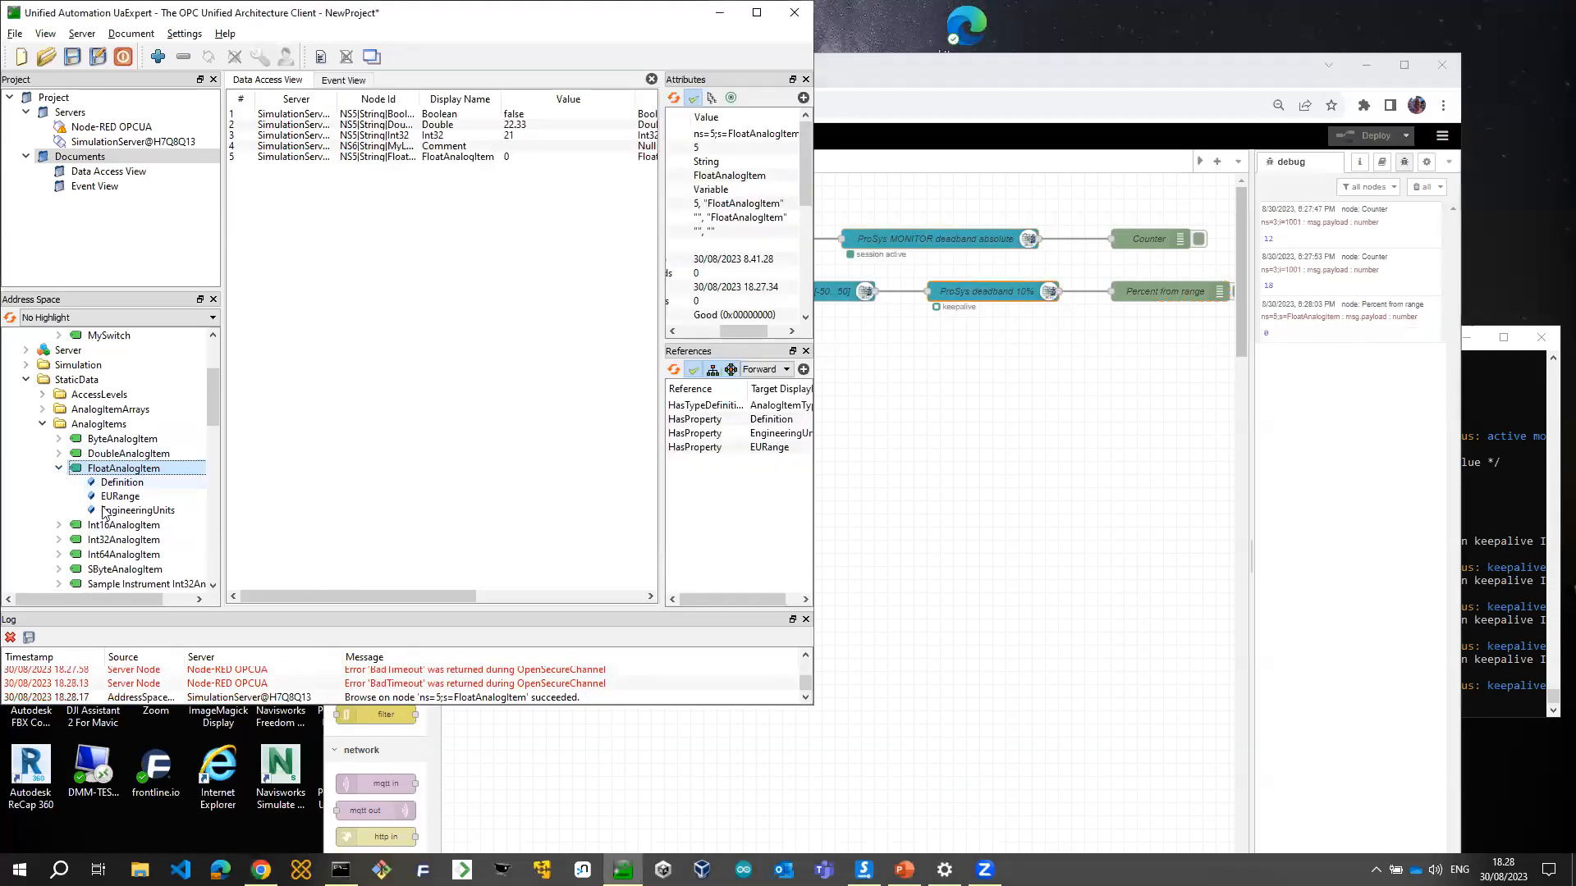
pyautogui.moveTo(112, 503); pyautogui.dragTo(337, 320)
pyautogui.doubleClick(542, 168)
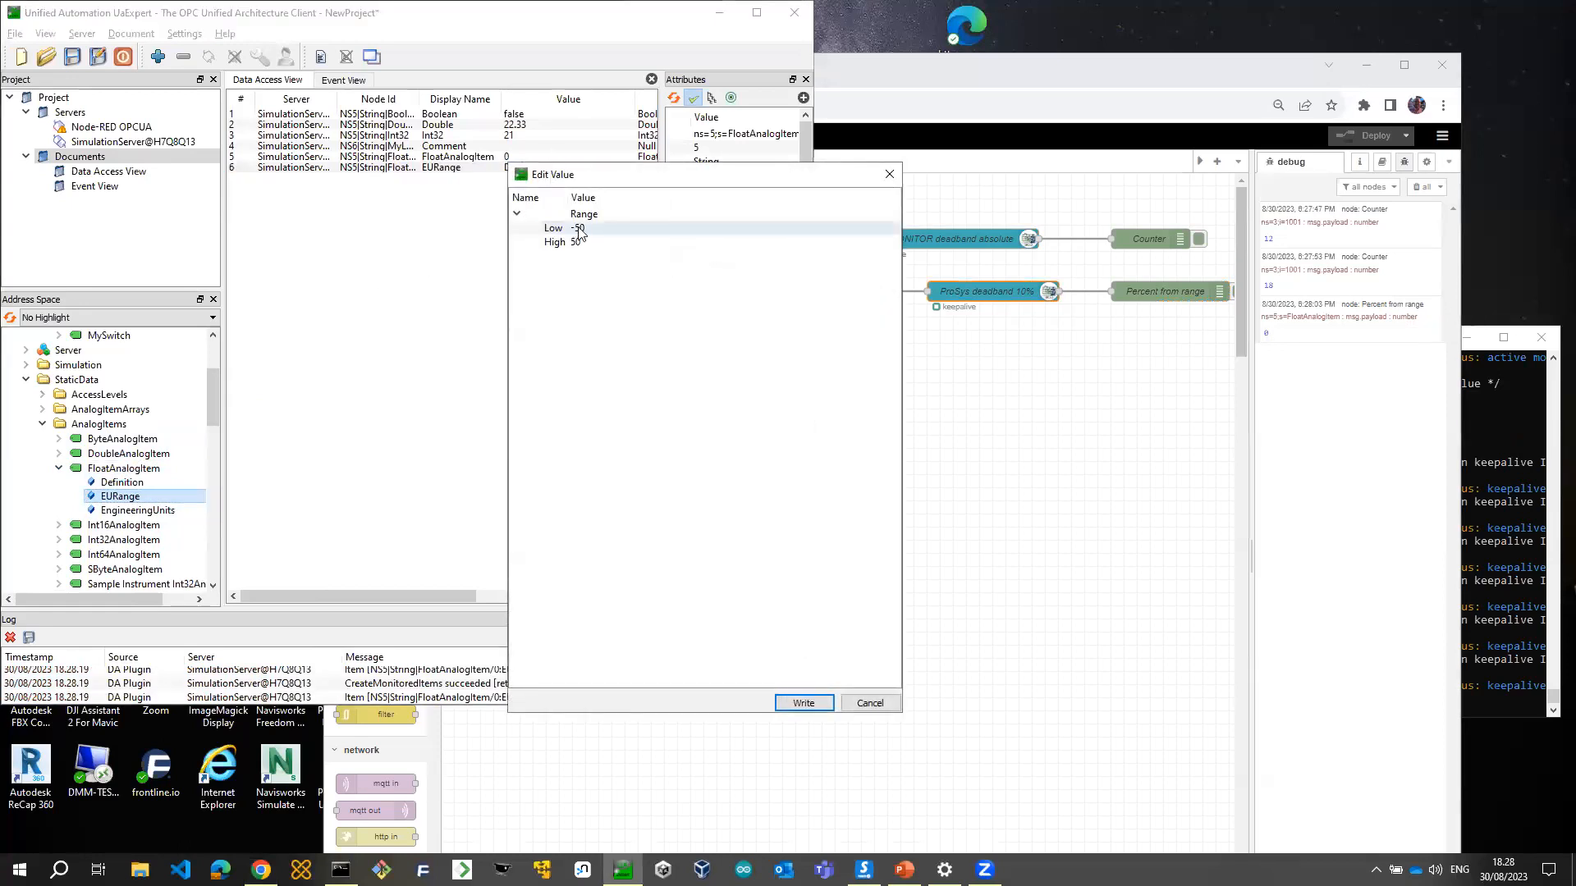
pyautogui.click(890, 174)
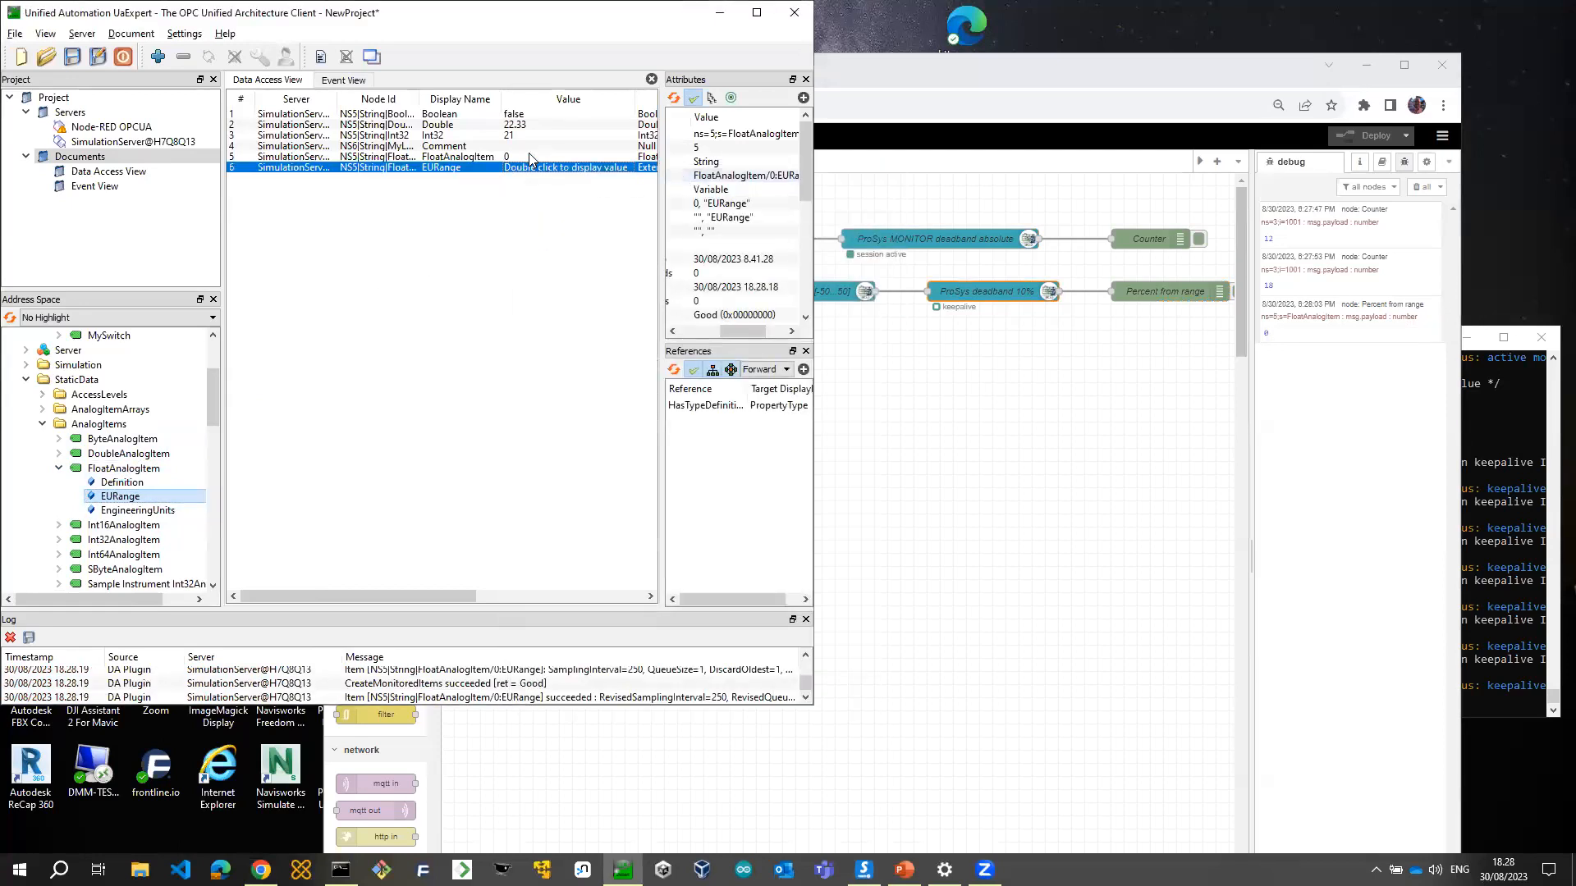
# Write the values 1, 5 and 11 in turn to FloatAnalogItem, and widen the UaExpert window
pyautogui.doubleClick(520, 156)
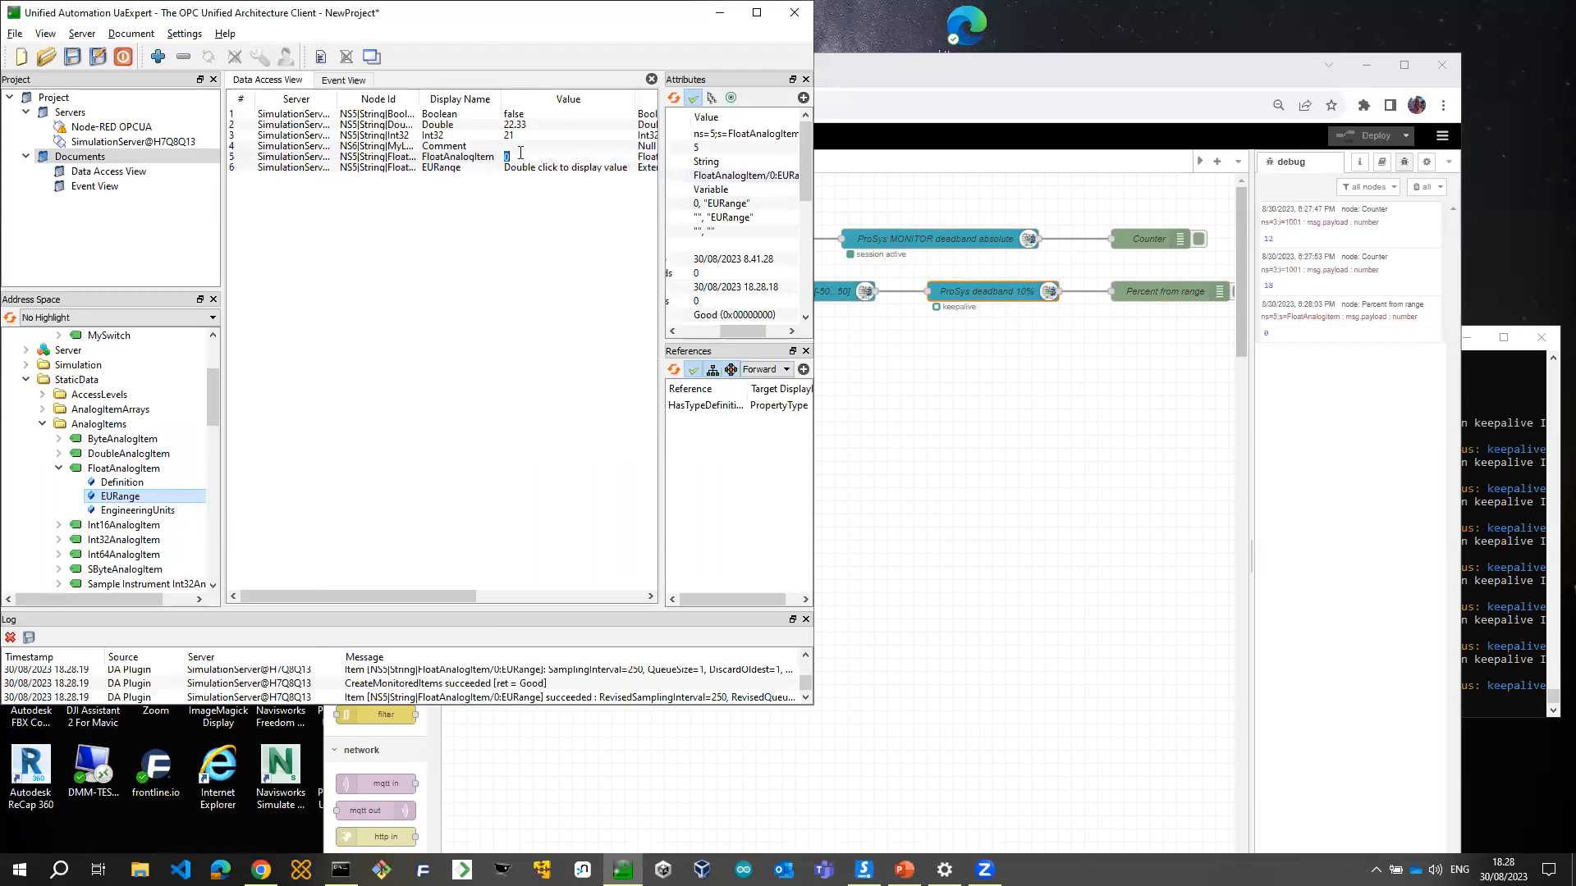
pyautogui.write('1')
pyautogui.press('Return')
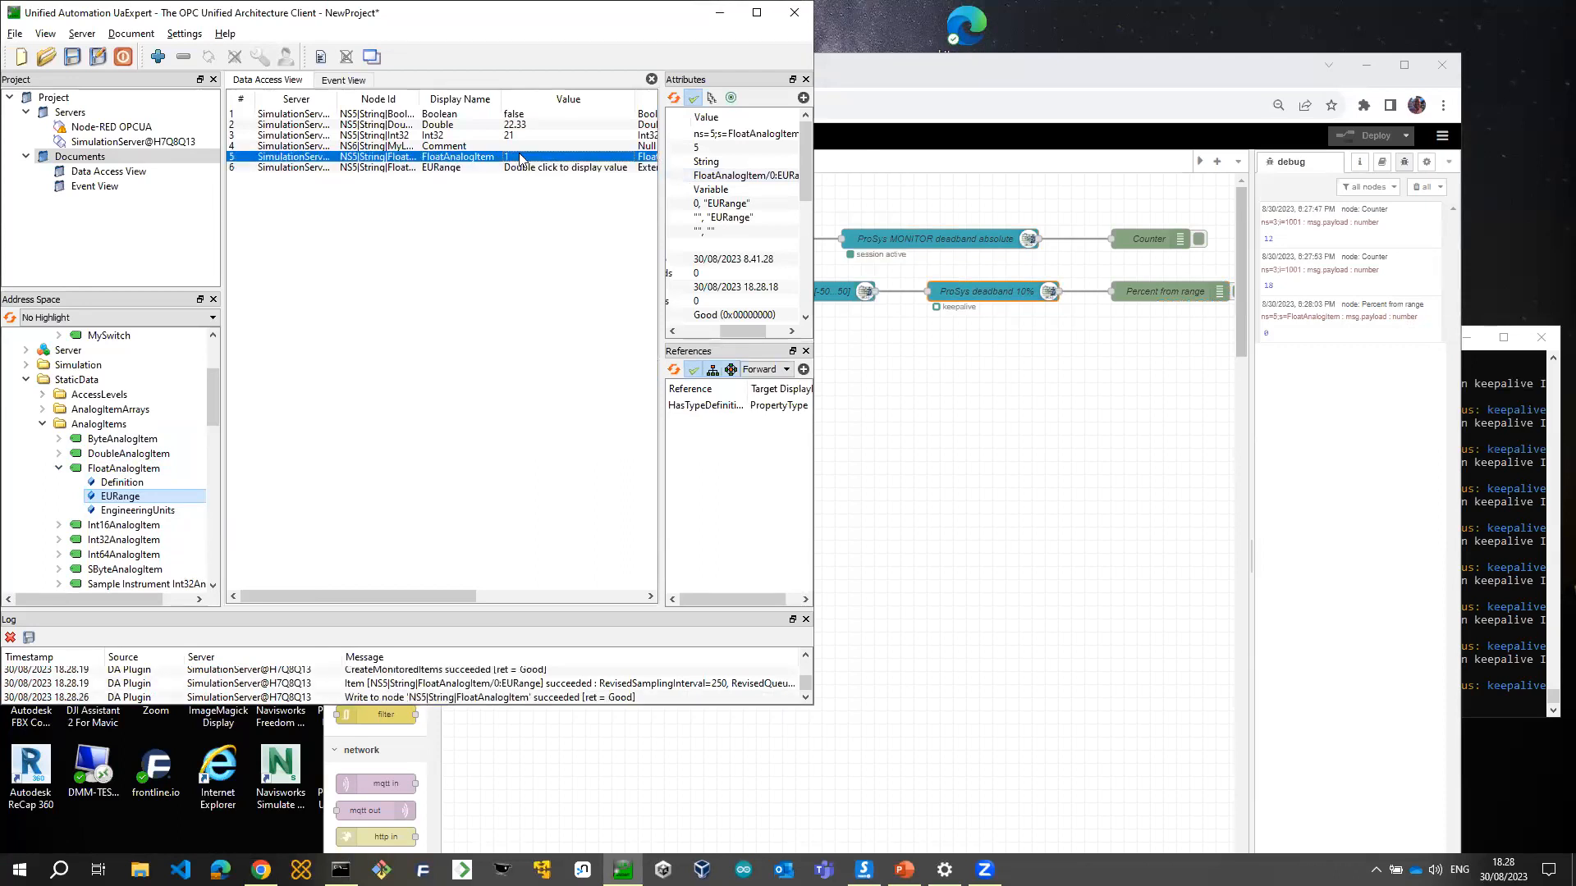
pyautogui.doubleClick(521, 156)
pyautogui.write('5')
pyautogui.press('Return')
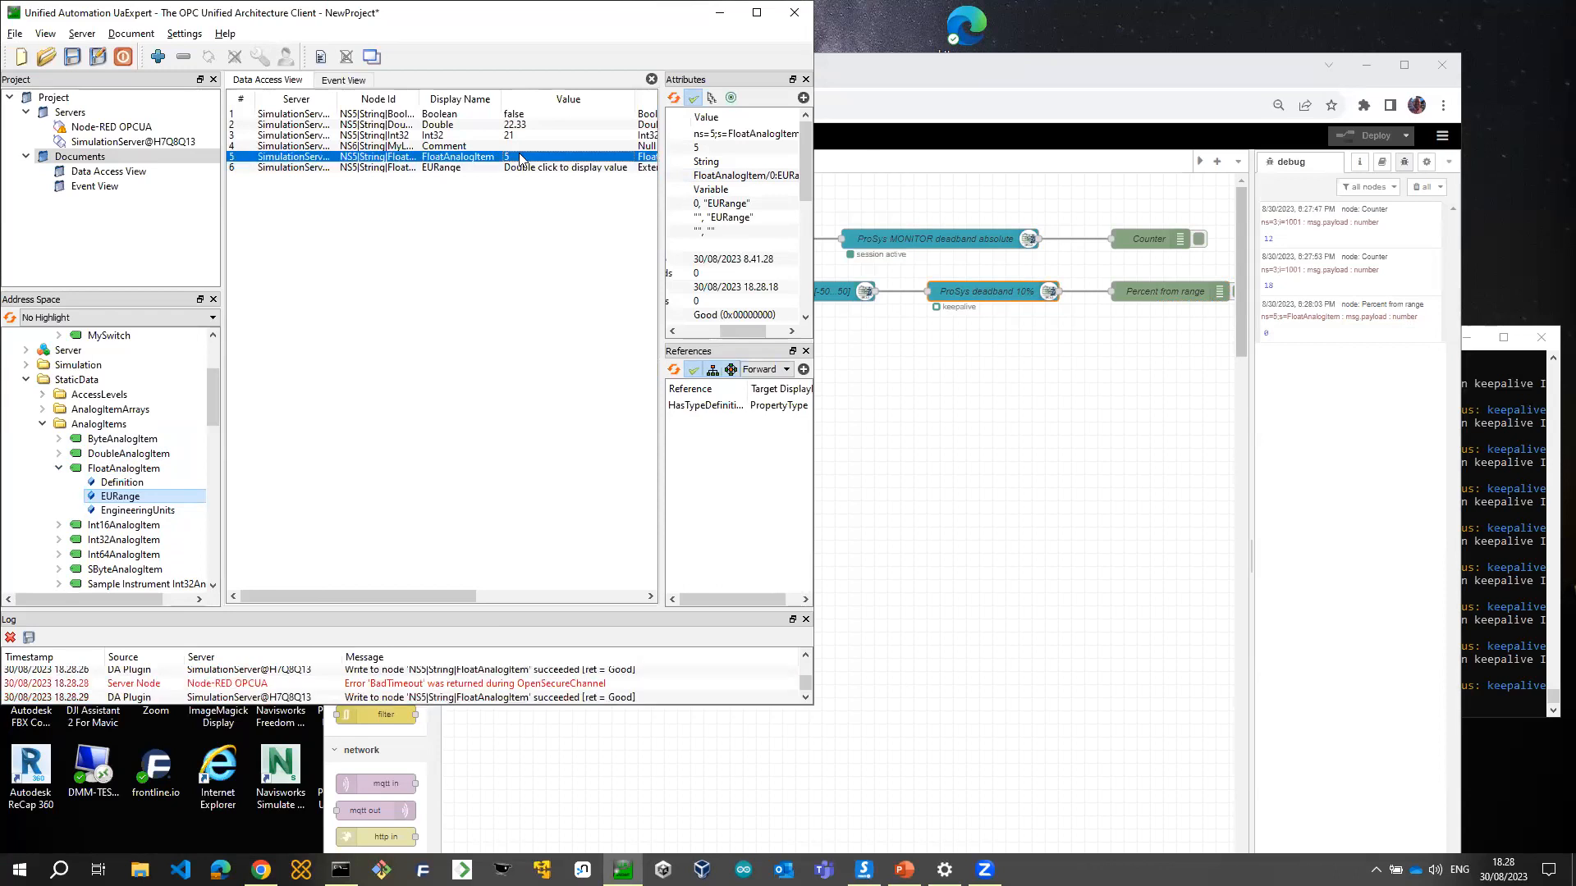
pyautogui.doubleClick(521, 155)
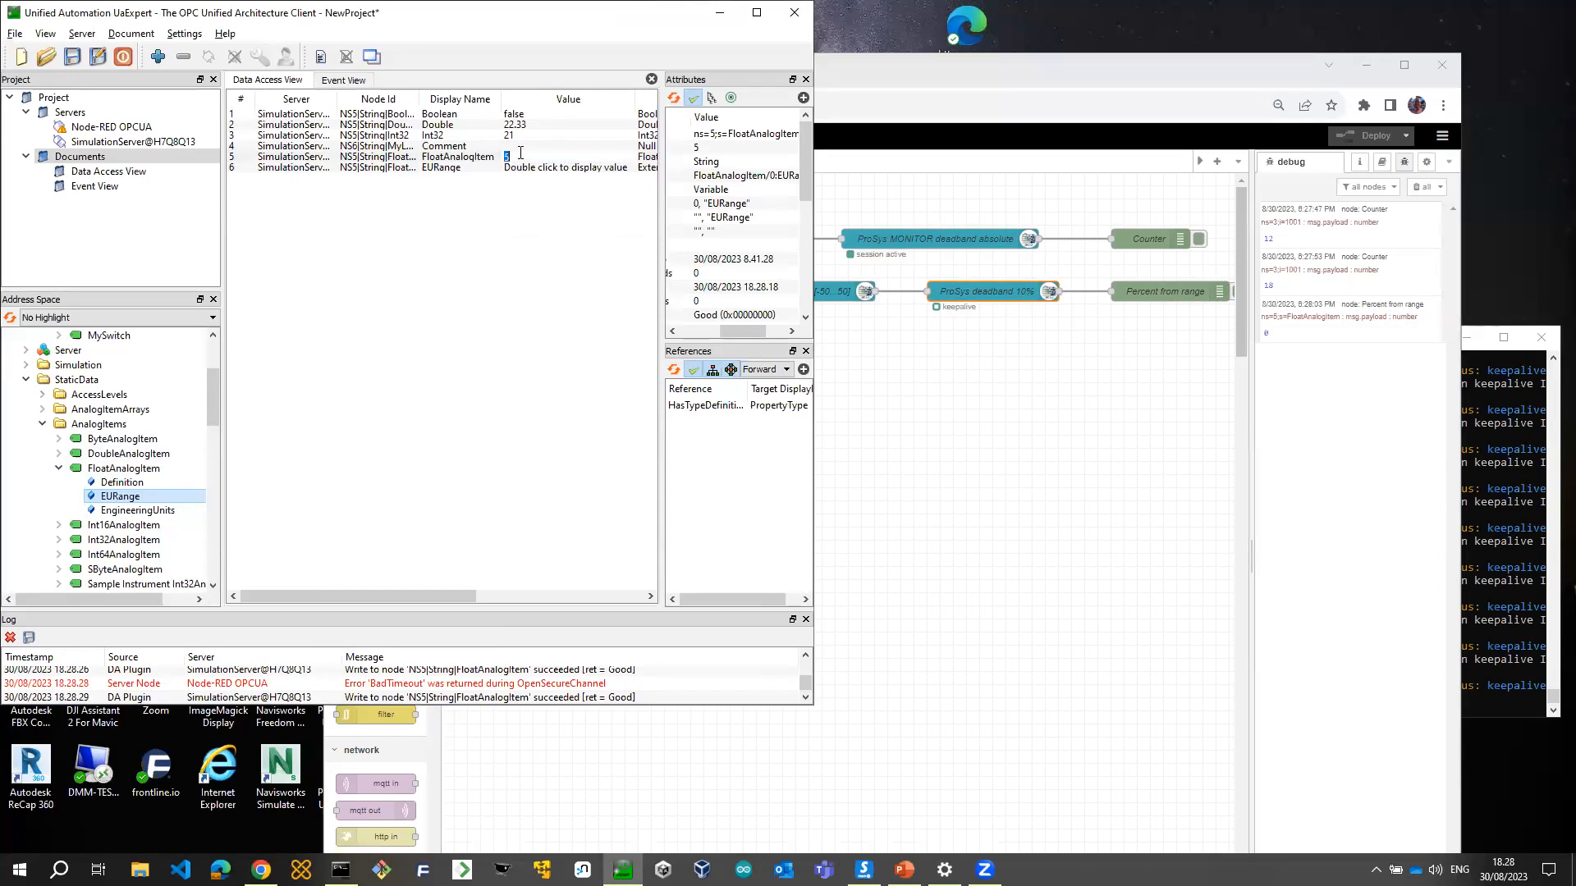
pyautogui.press('Return')
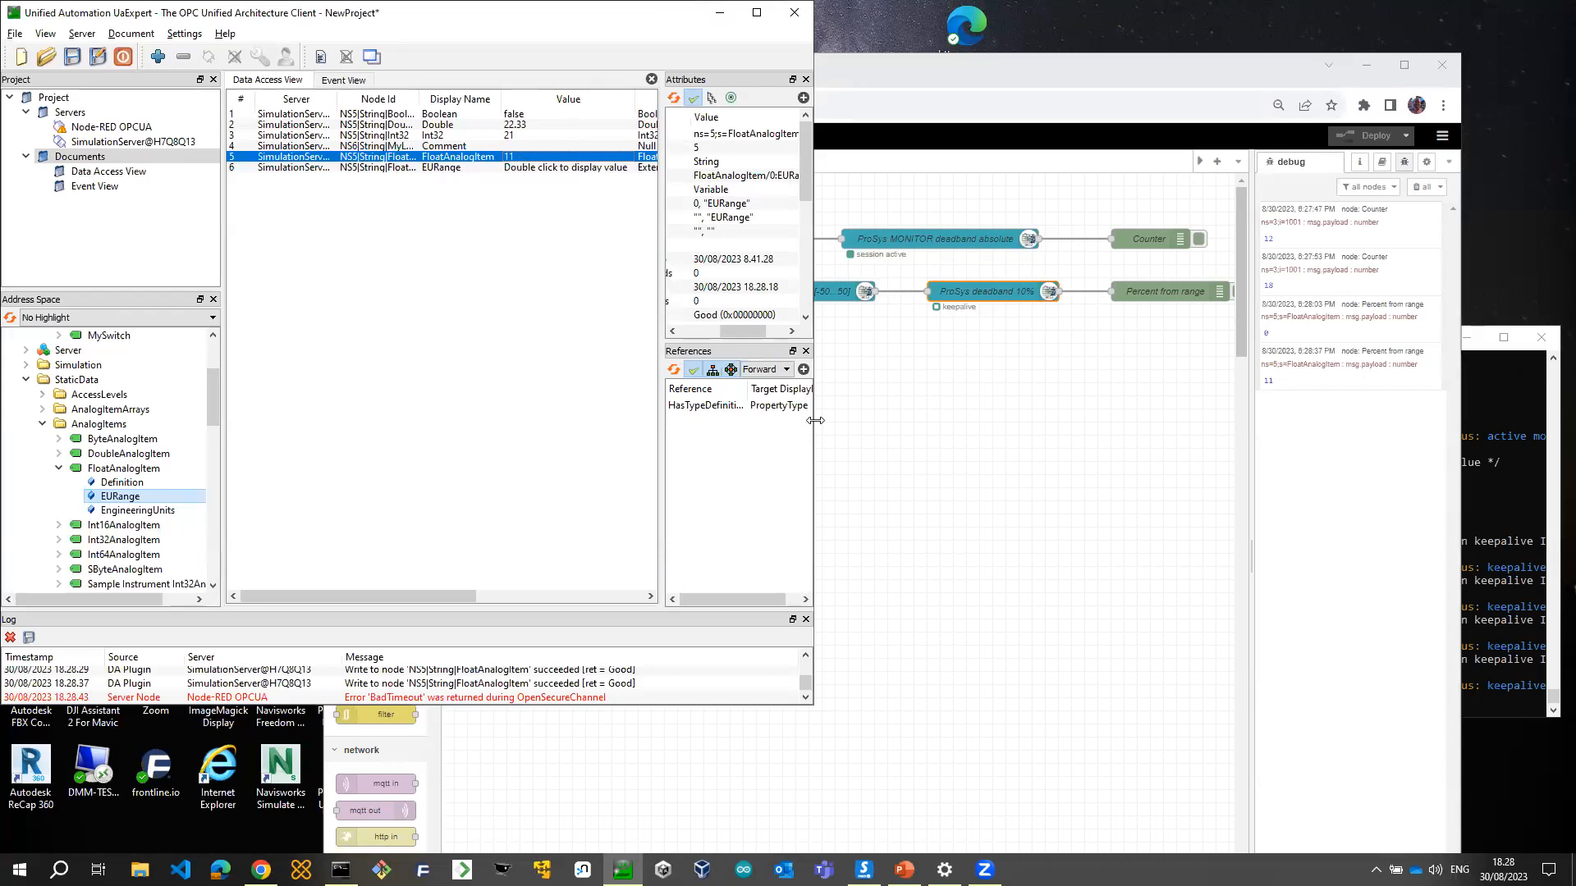
pyautogui.moveTo(815, 420); pyautogui.dragTo(897, 421)
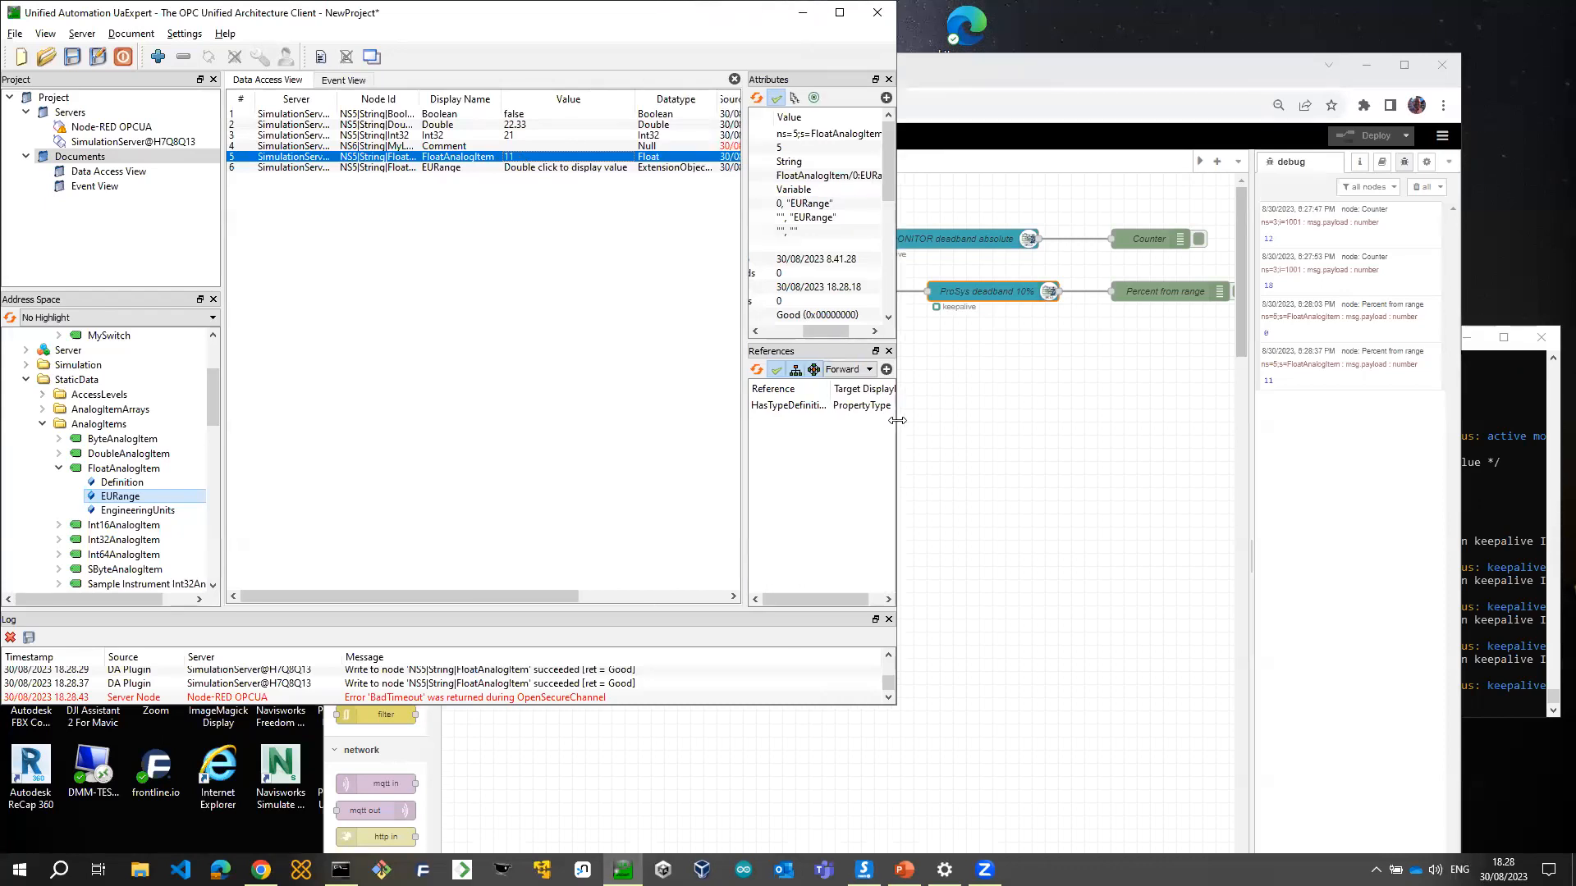
# Stop Node-RED in the command window and list the files matching NR*.json
pyautogui.click(1495, 532)
pyautogui.hotkey('ctrl', 'c')
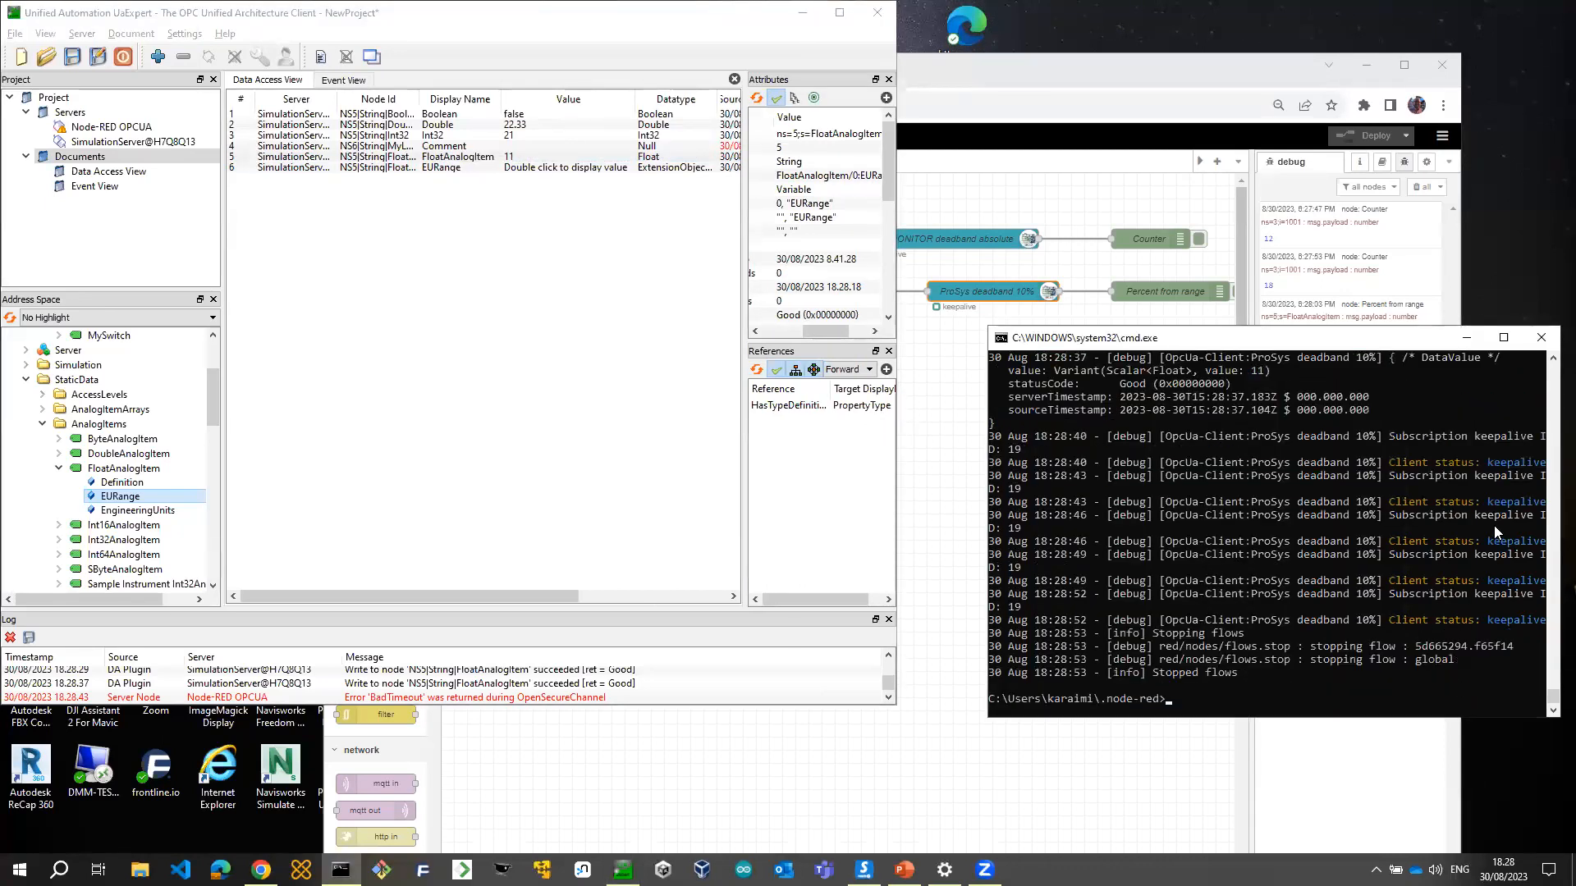
pyautogui.press('Up')
pyautogui.press('Up')
pyautogui.press('Return')
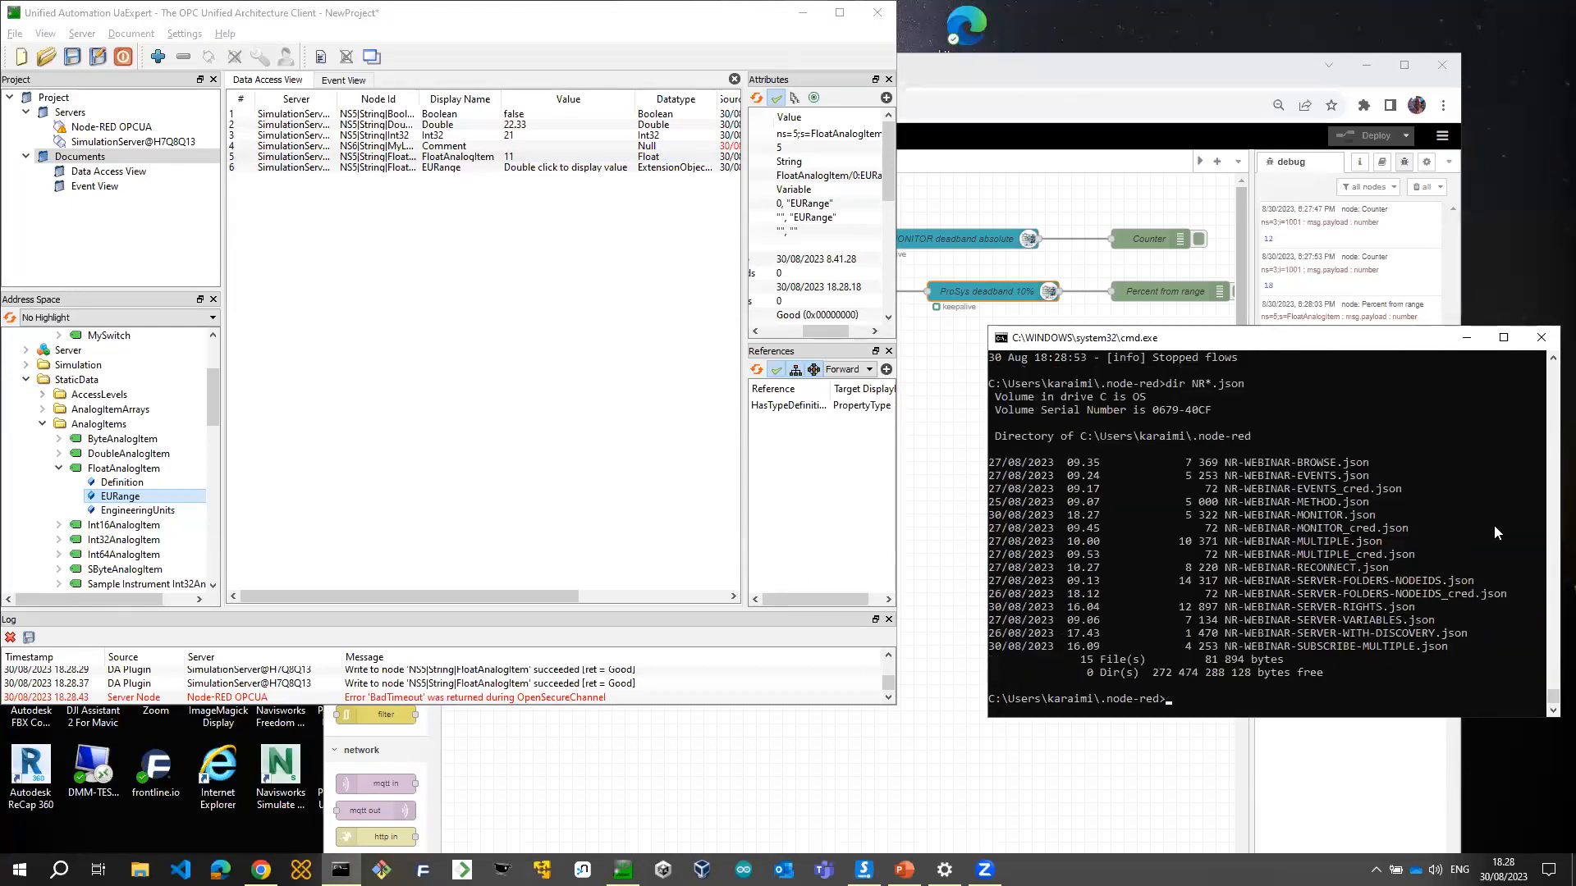
# Start Node-RED with NR-WEBINAR-MULTIPLE.json by reusing and editing the earlier launch command
pyautogui.press('Up')
pyautogui.press('Up')
pyautogui.press('Left')
pyautogui.press('Left')
pyautogui.press('Left')
pyautogui.press('Left')
pyautogui.press('Left')
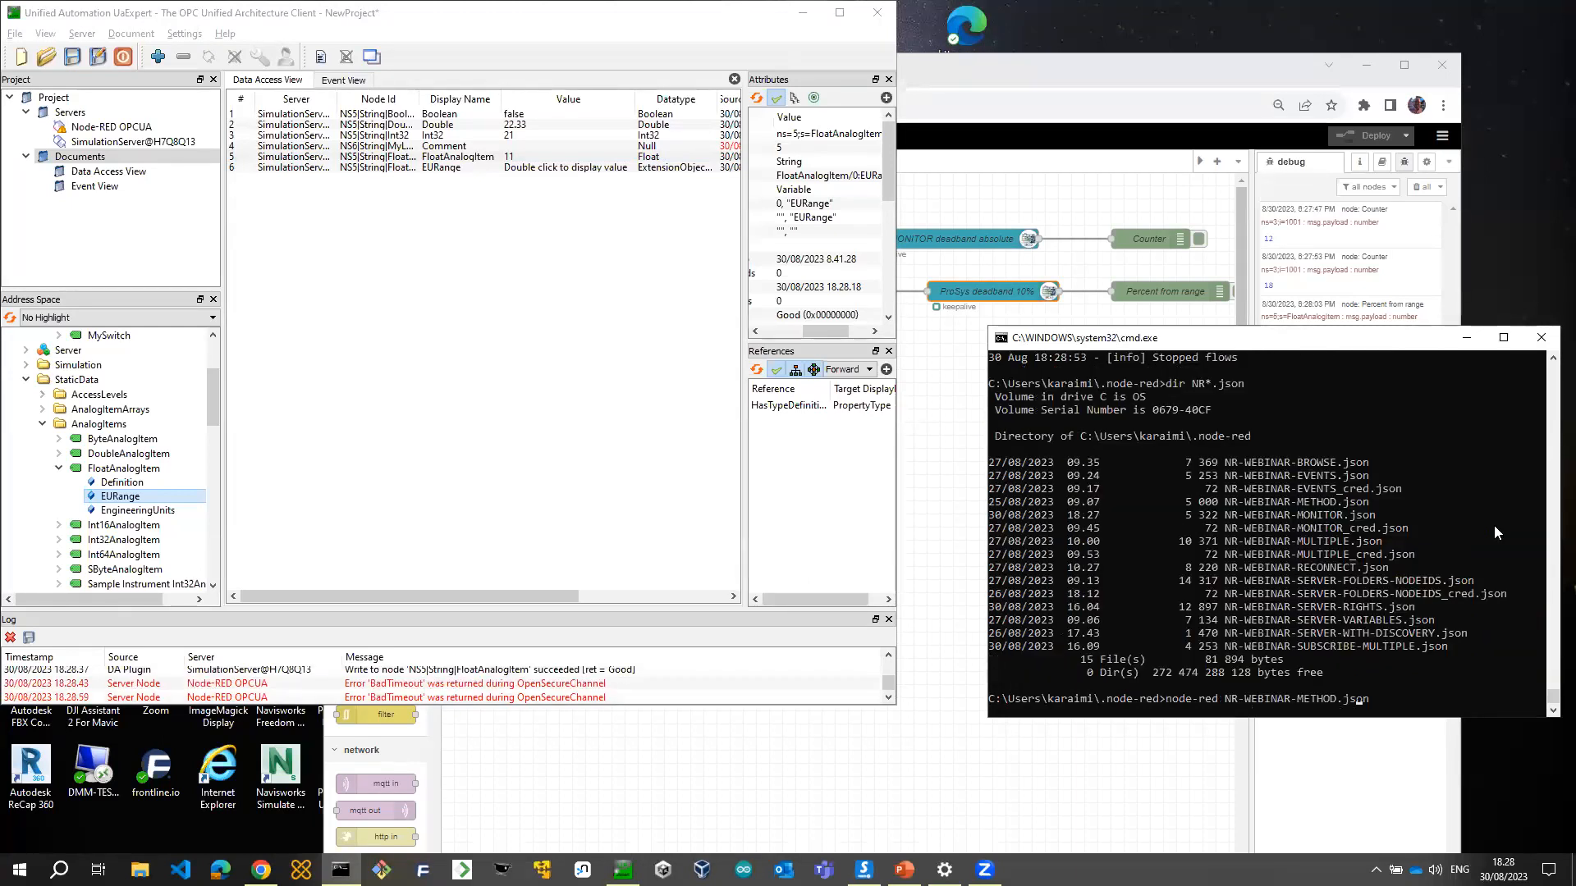
pyautogui.press('BackSpace')
pyautogui.press('BackSpace')
pyautogui.press('BackSpace')
pyautogui.press('BackSpace')
pyautogui.press('BackSpace')
pyautogui.write('ULTIPLE')
pyautogui.press('Return')
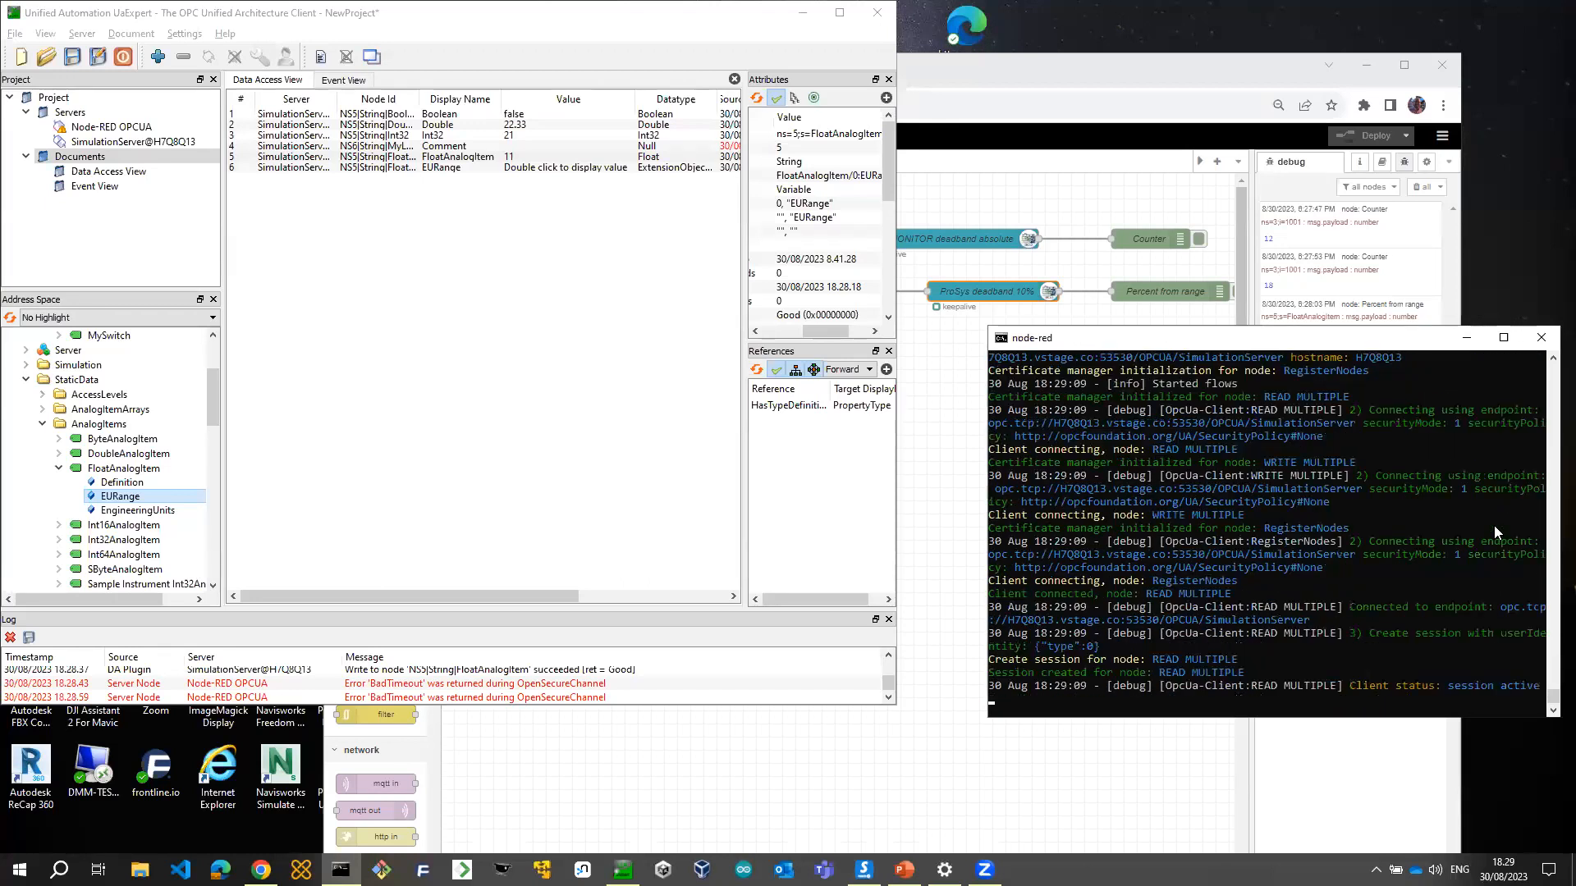
# Return to Node-RED in the browser, ignore the updated-flows notice, and reload the flow editor
pyautogui.click(1007, 142)
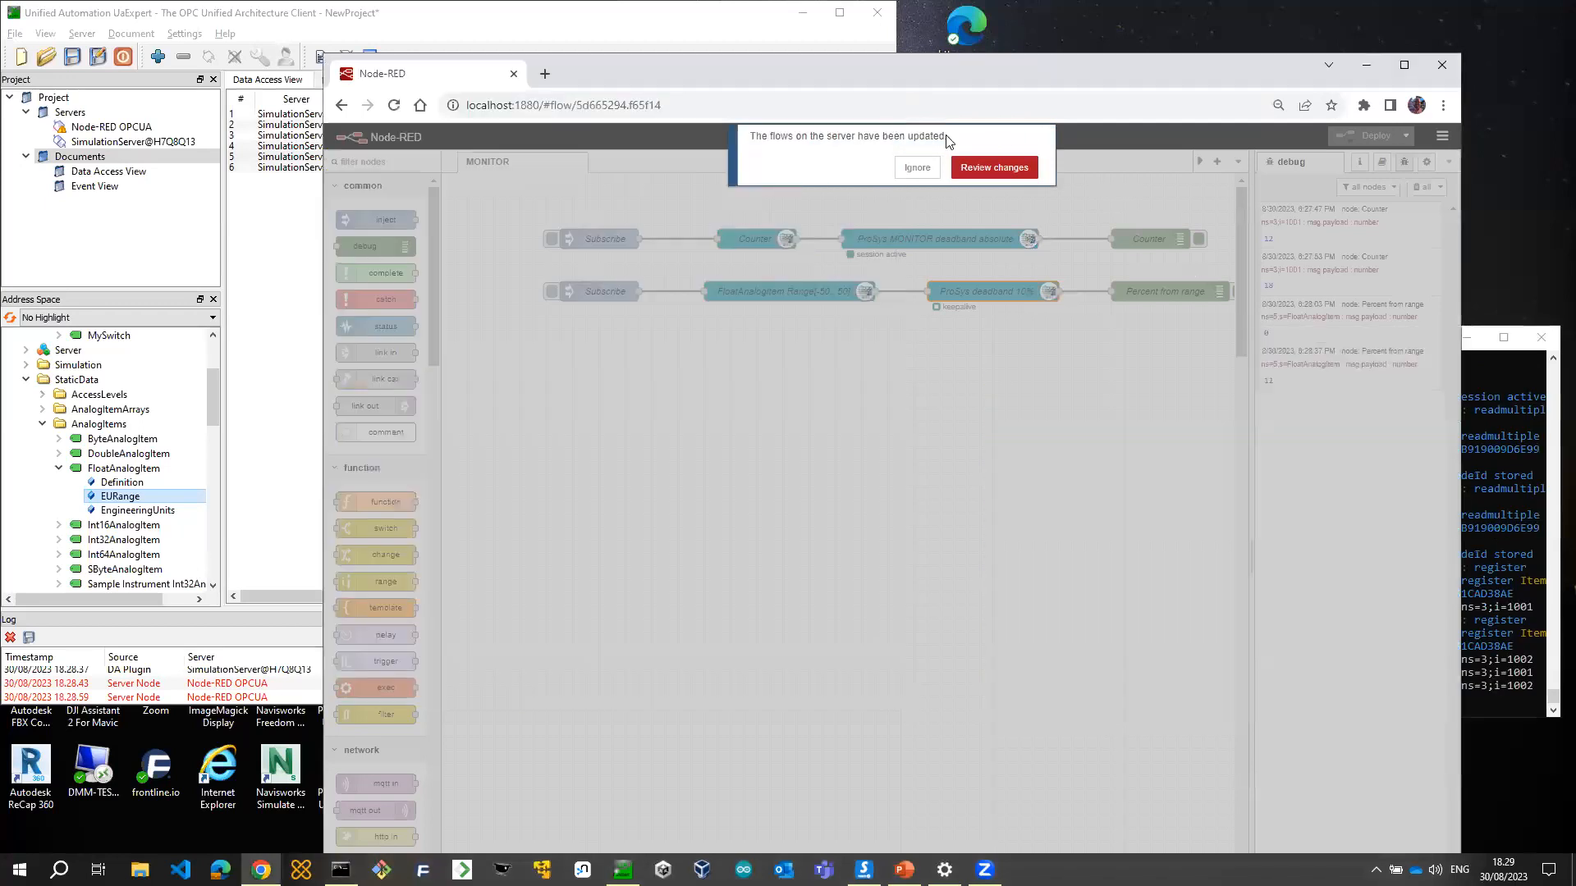
pyautogui.click(914, 167)
pyautogui.click(394, 106)
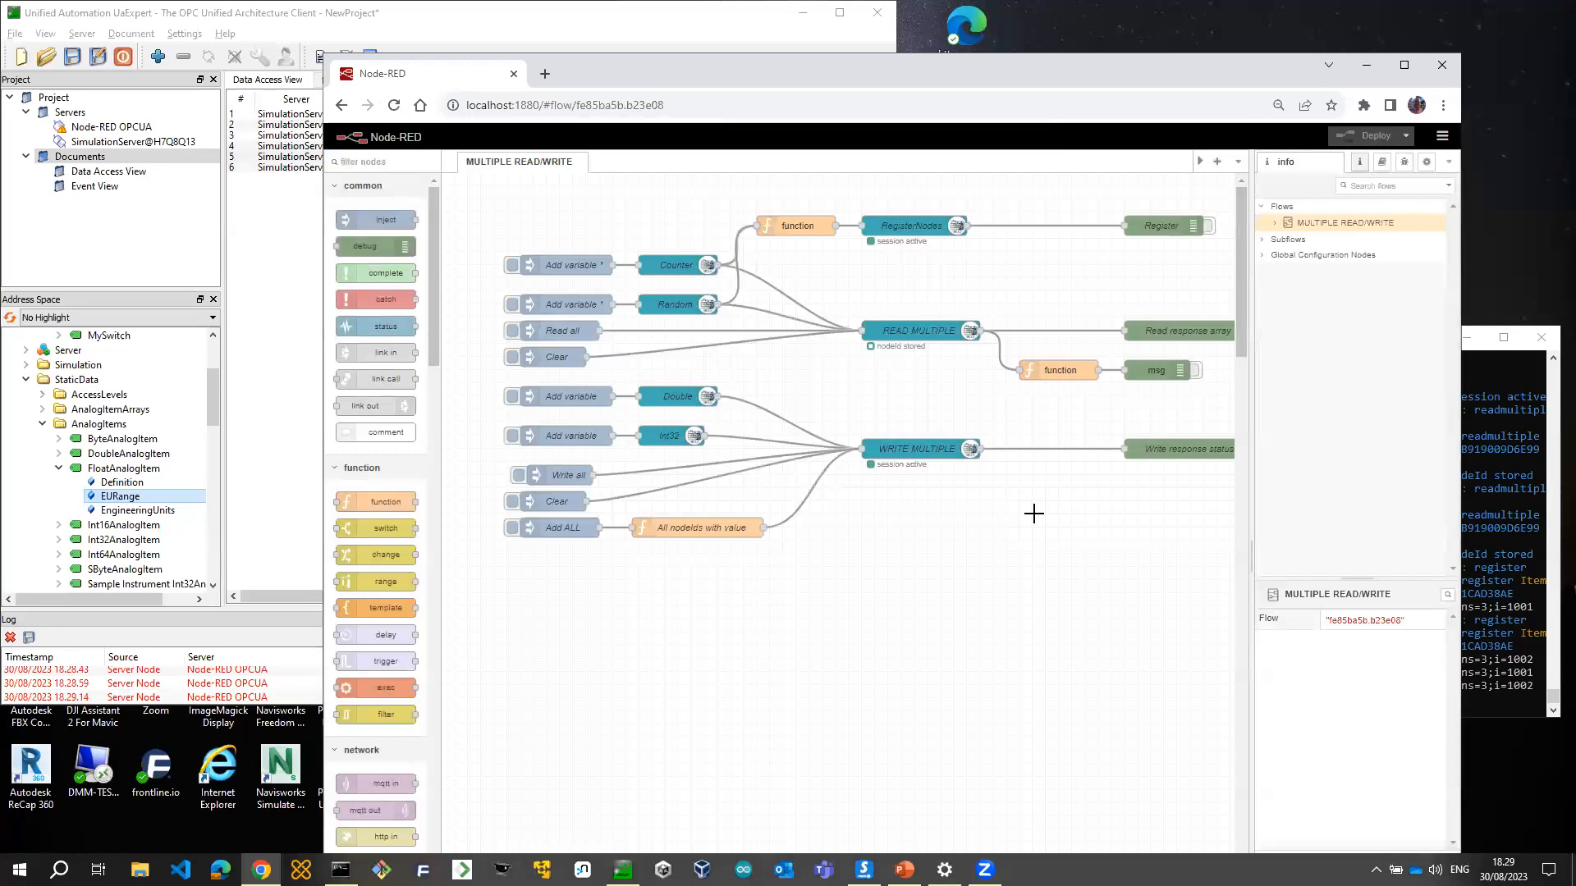
# Examine the settings of the RegisterNodes, Counter, READ MULTIPLE and upper "Add variable" nodes without changing them
pyautogui.click(912, 227)
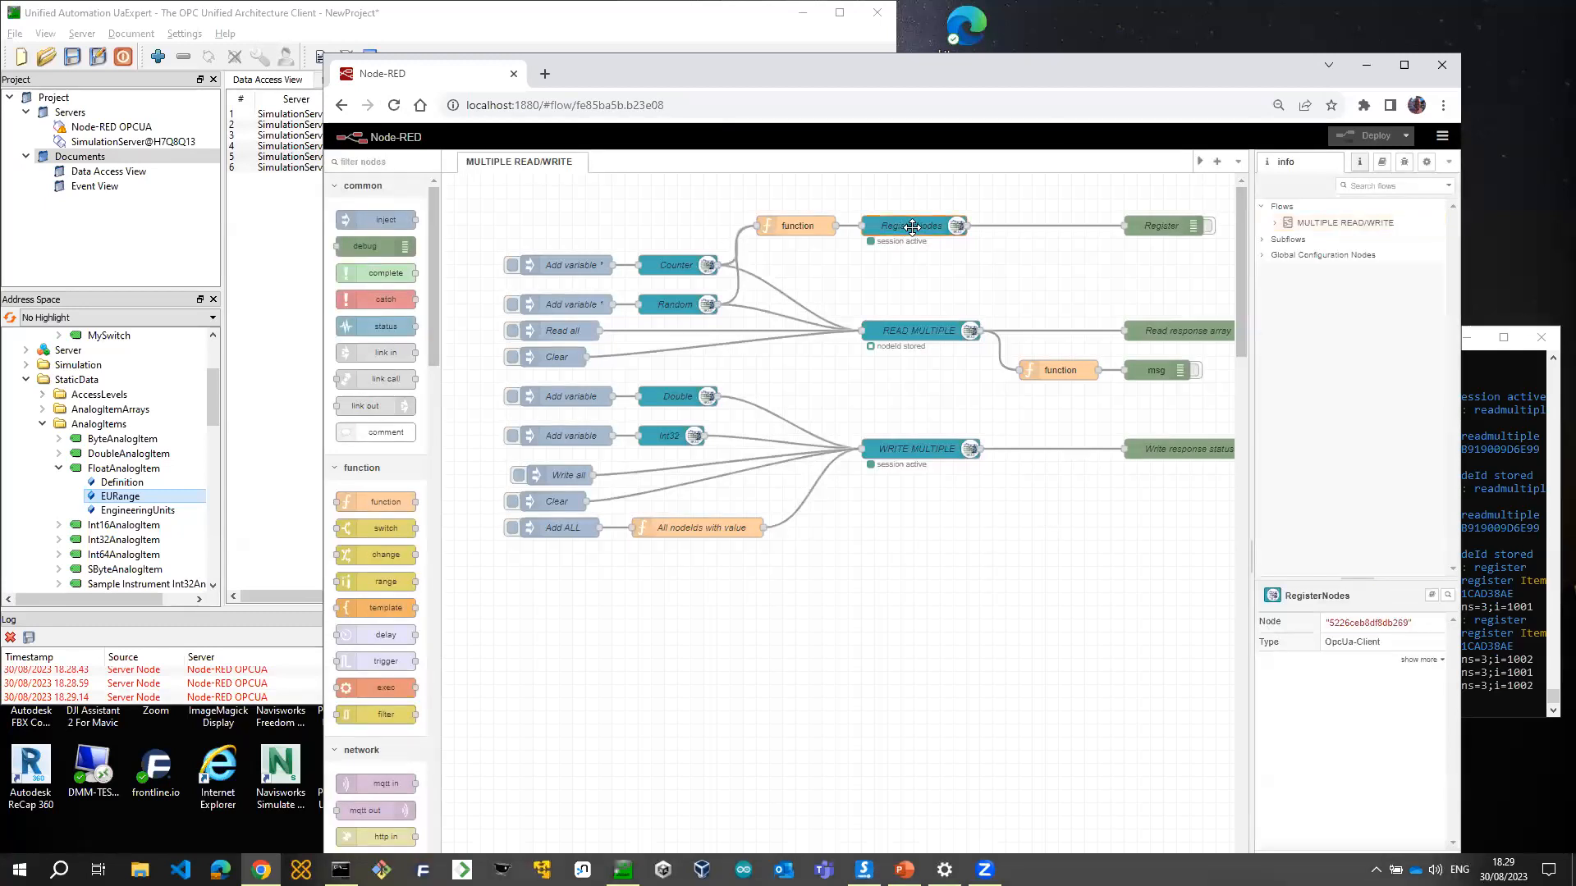
pyautogui.doubleClick(912, 228)
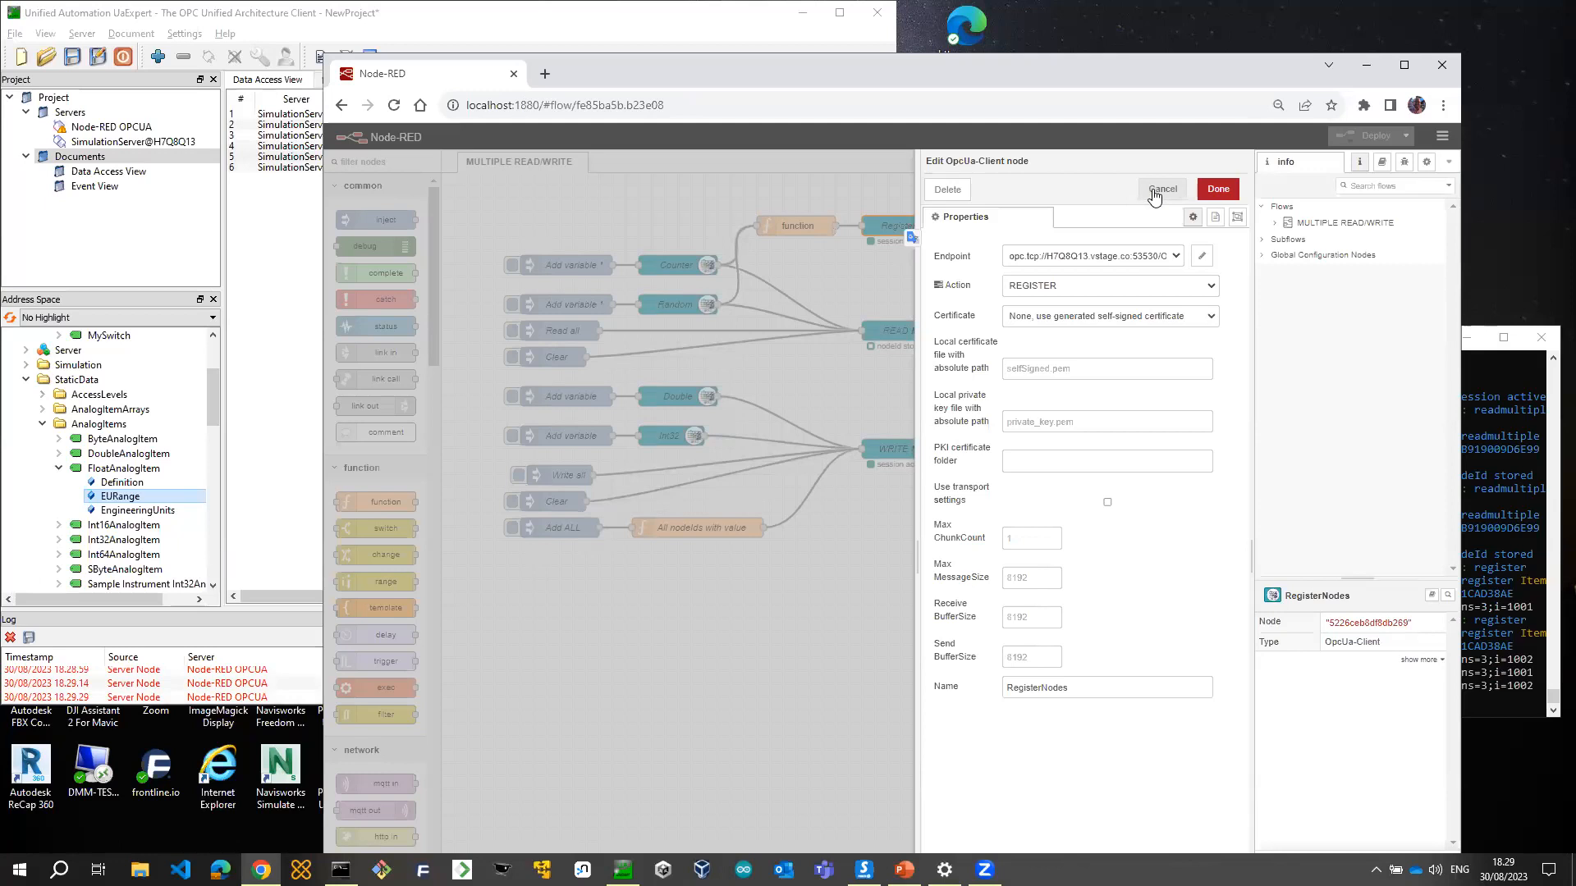
pyautogui.click(1159, 189)
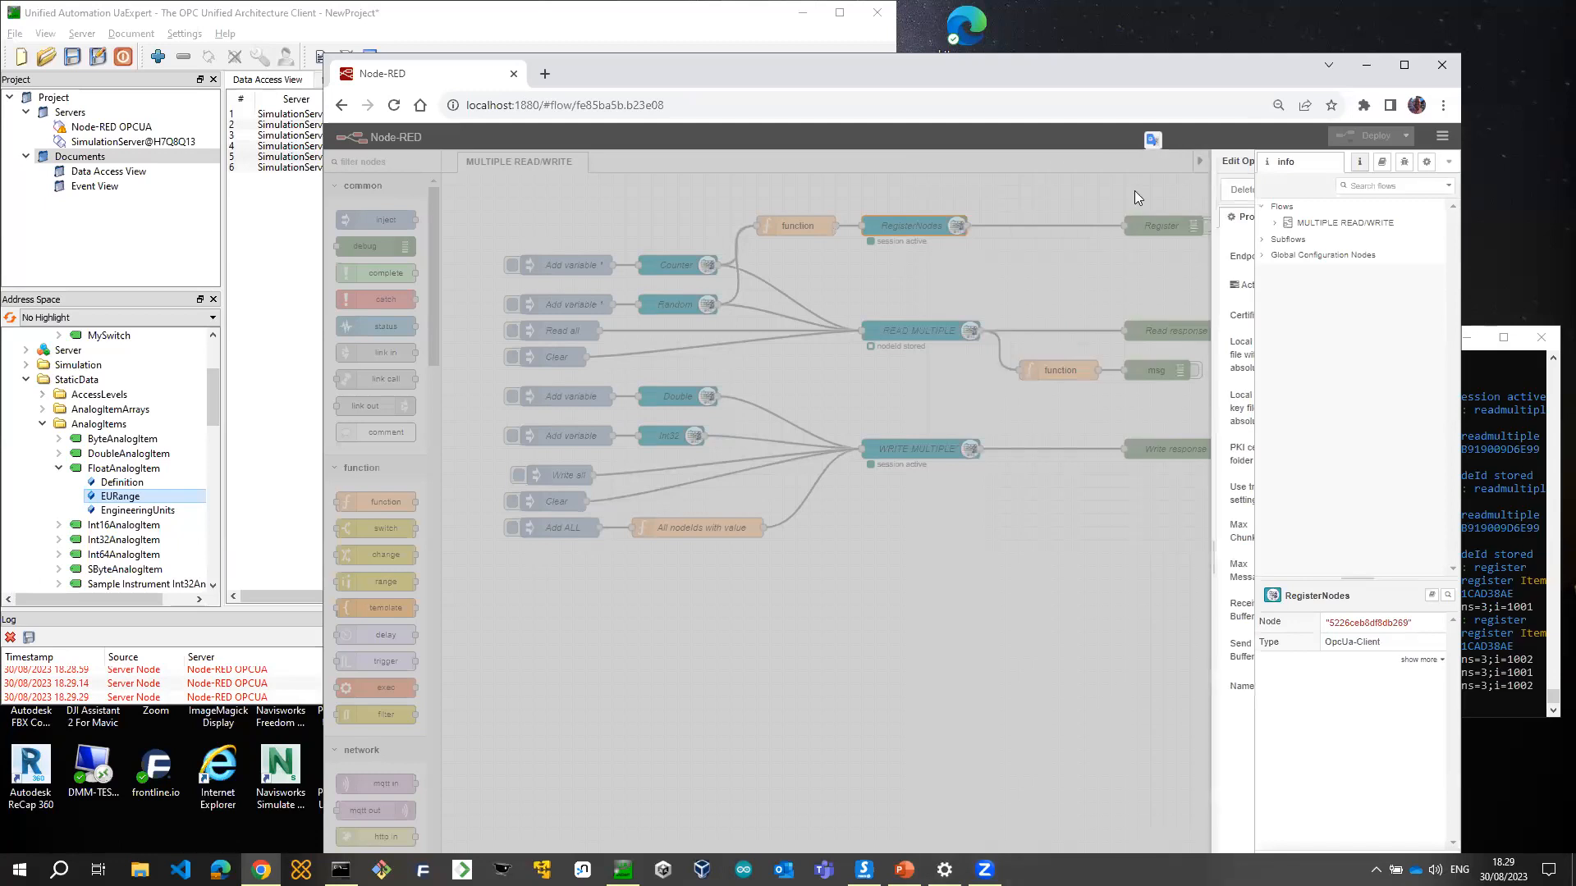
pyautogui.doubleClick(666, 264)
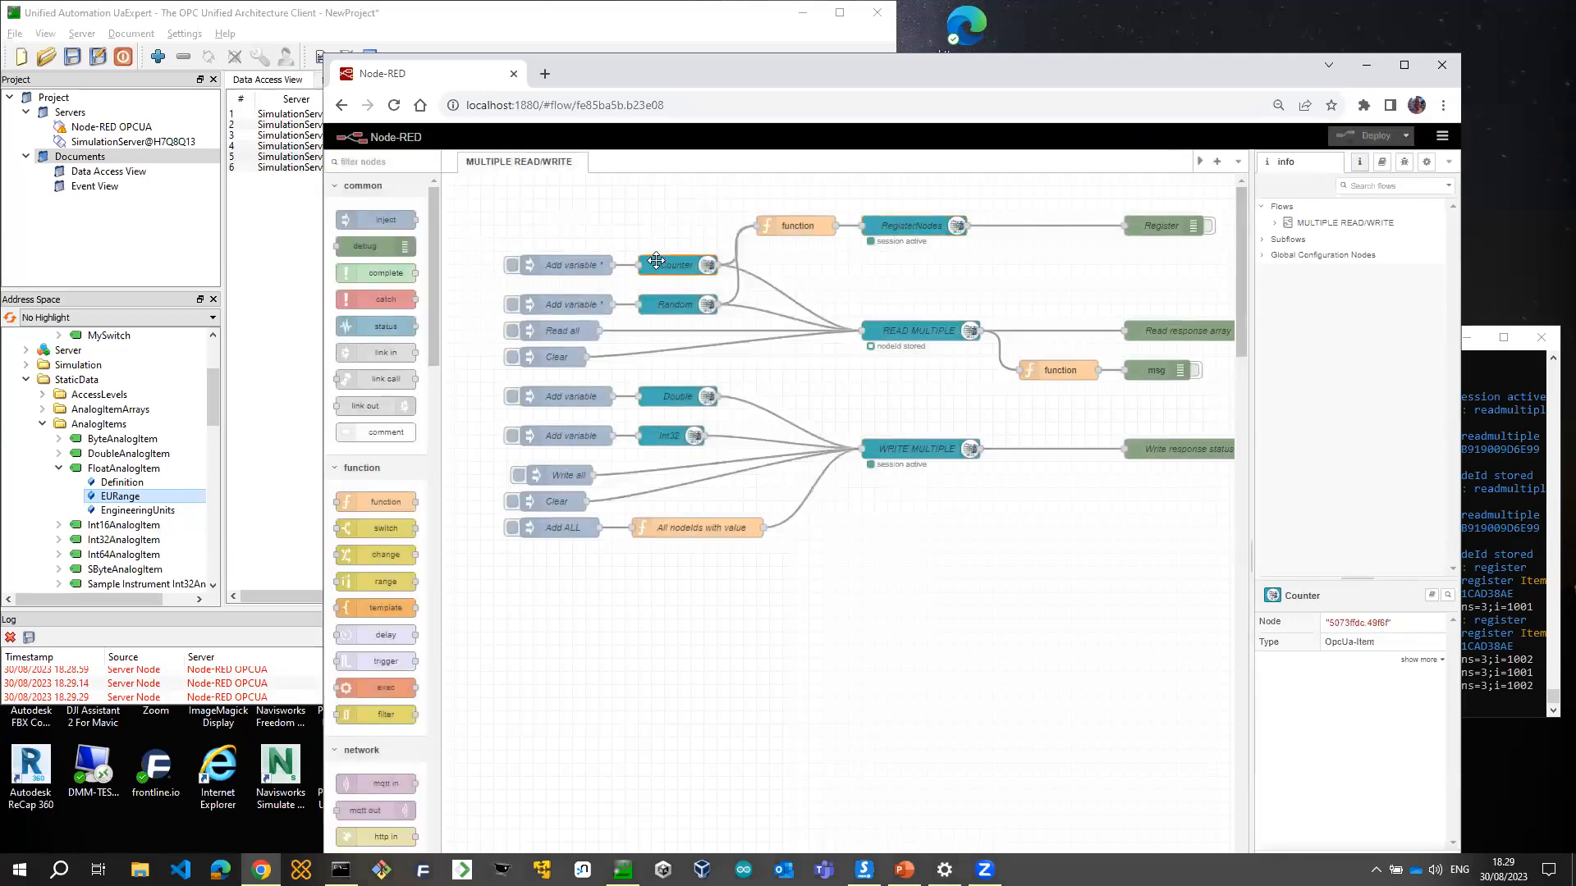
pyautogui.click(1163, 190)
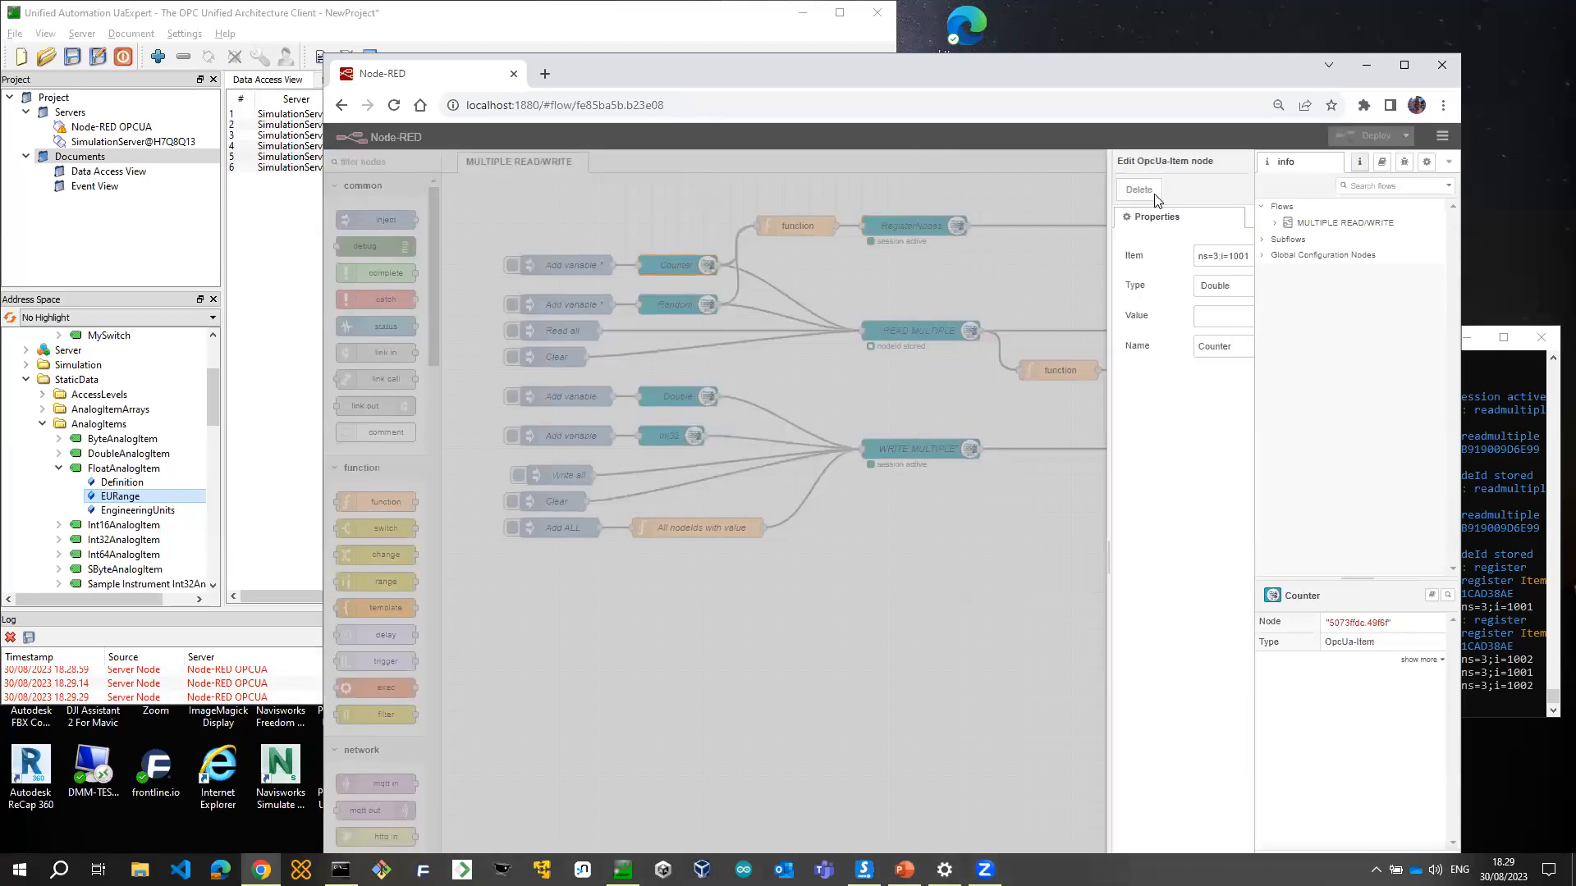
pyautogui.doubleClick(926, 330)
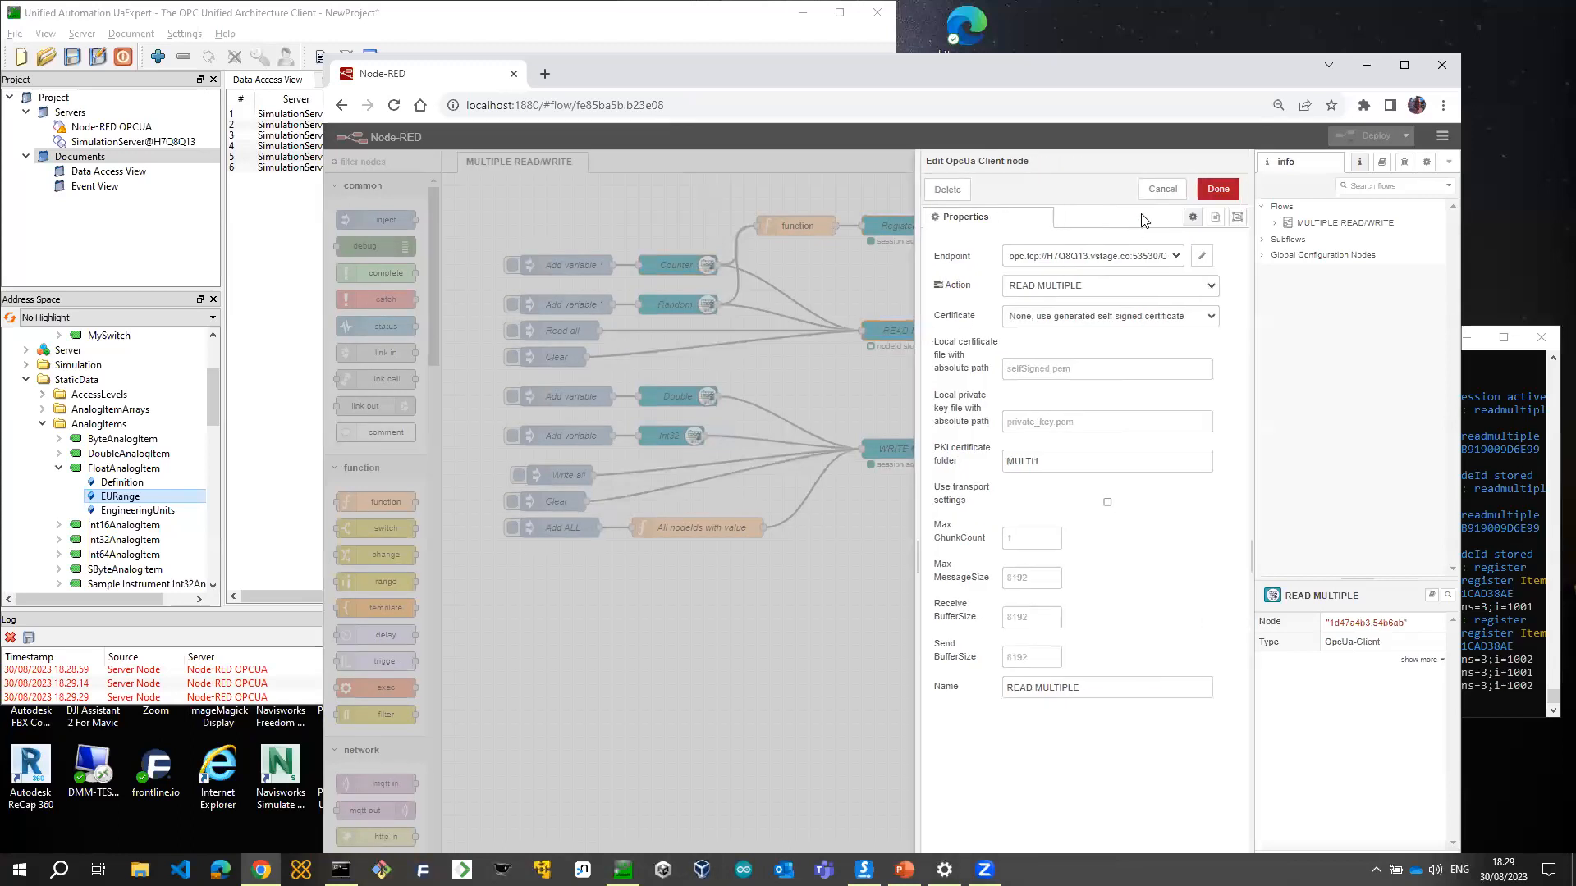
pyautogui.click(1162, 190)
pyautogui.doubleClick(571, 265)
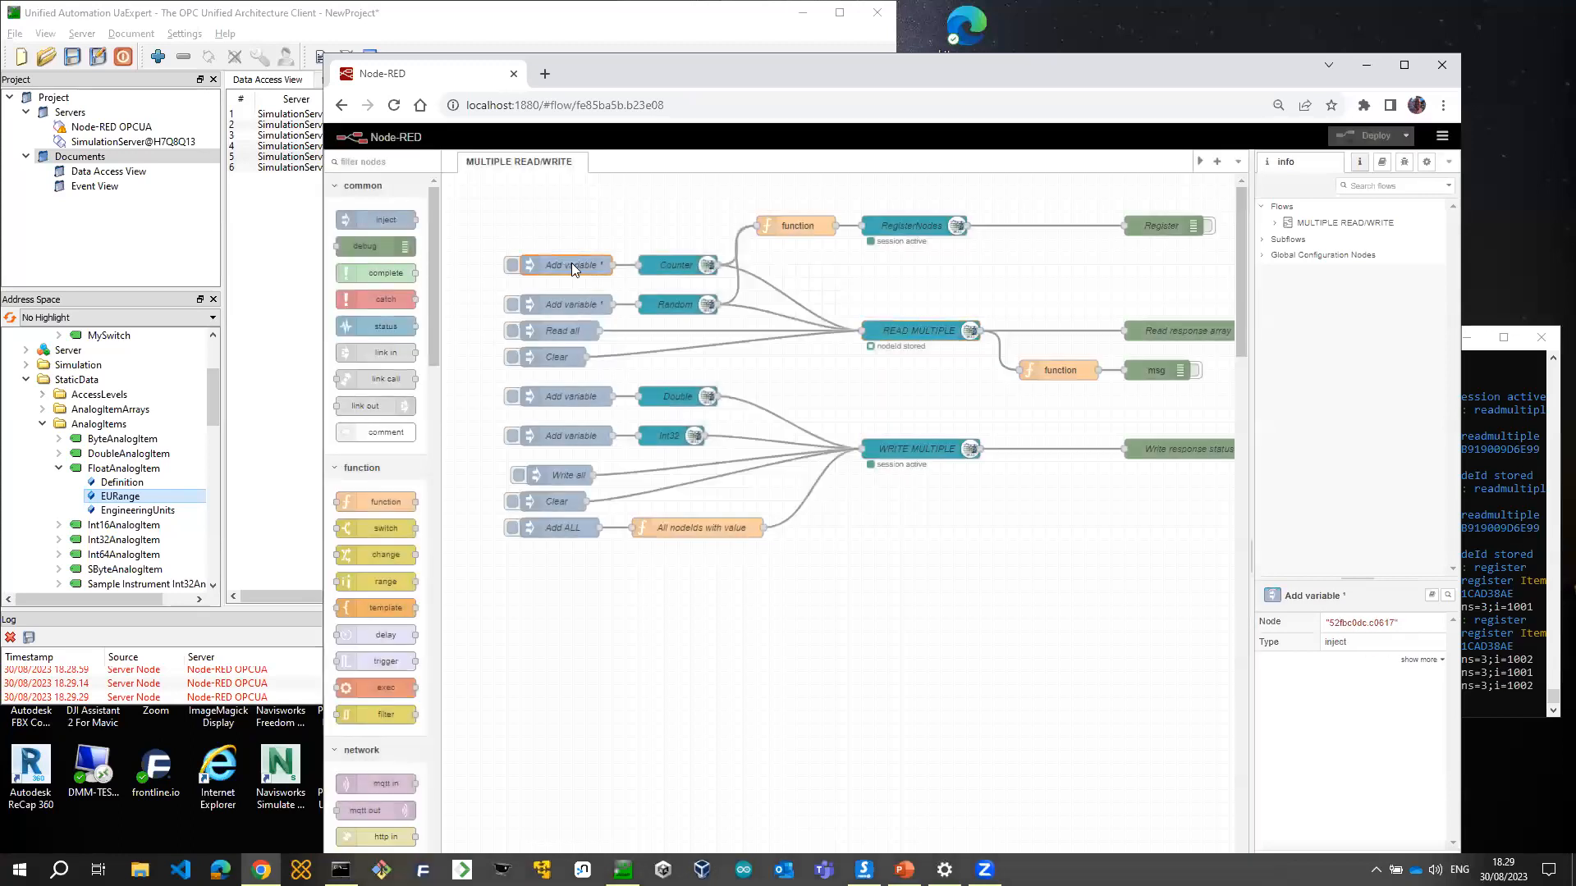
pyautogui.click(1162, 190)
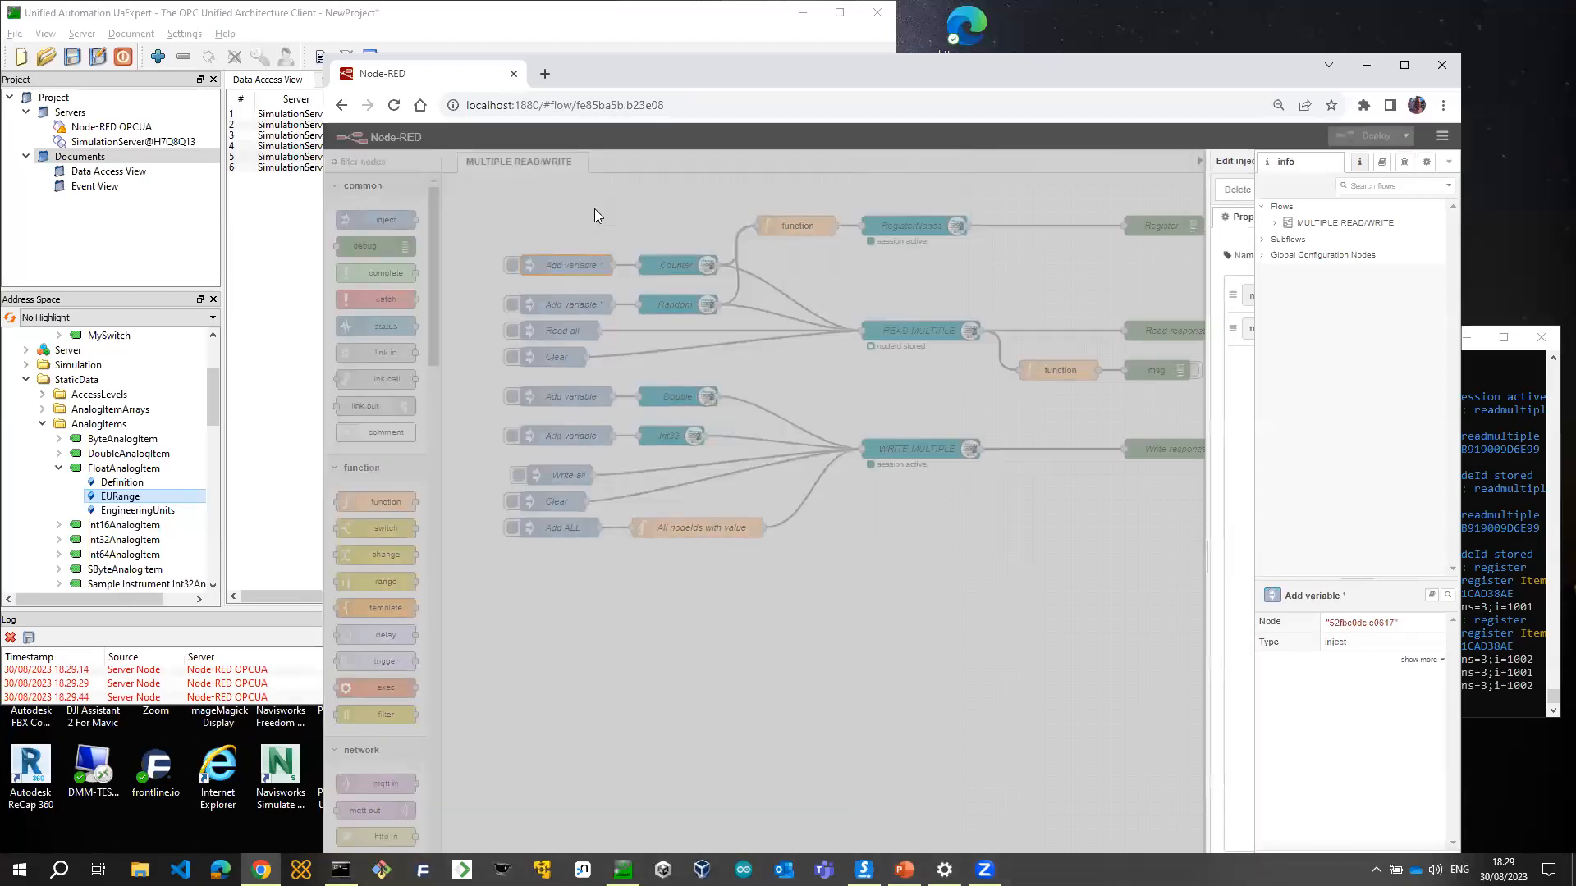
# Add the Counter and Random variables to the READ MULTIPLE node's list, and show the debug messages
pyautogui.click(512, 265)
pyautogui.doubleClick(944, 332)
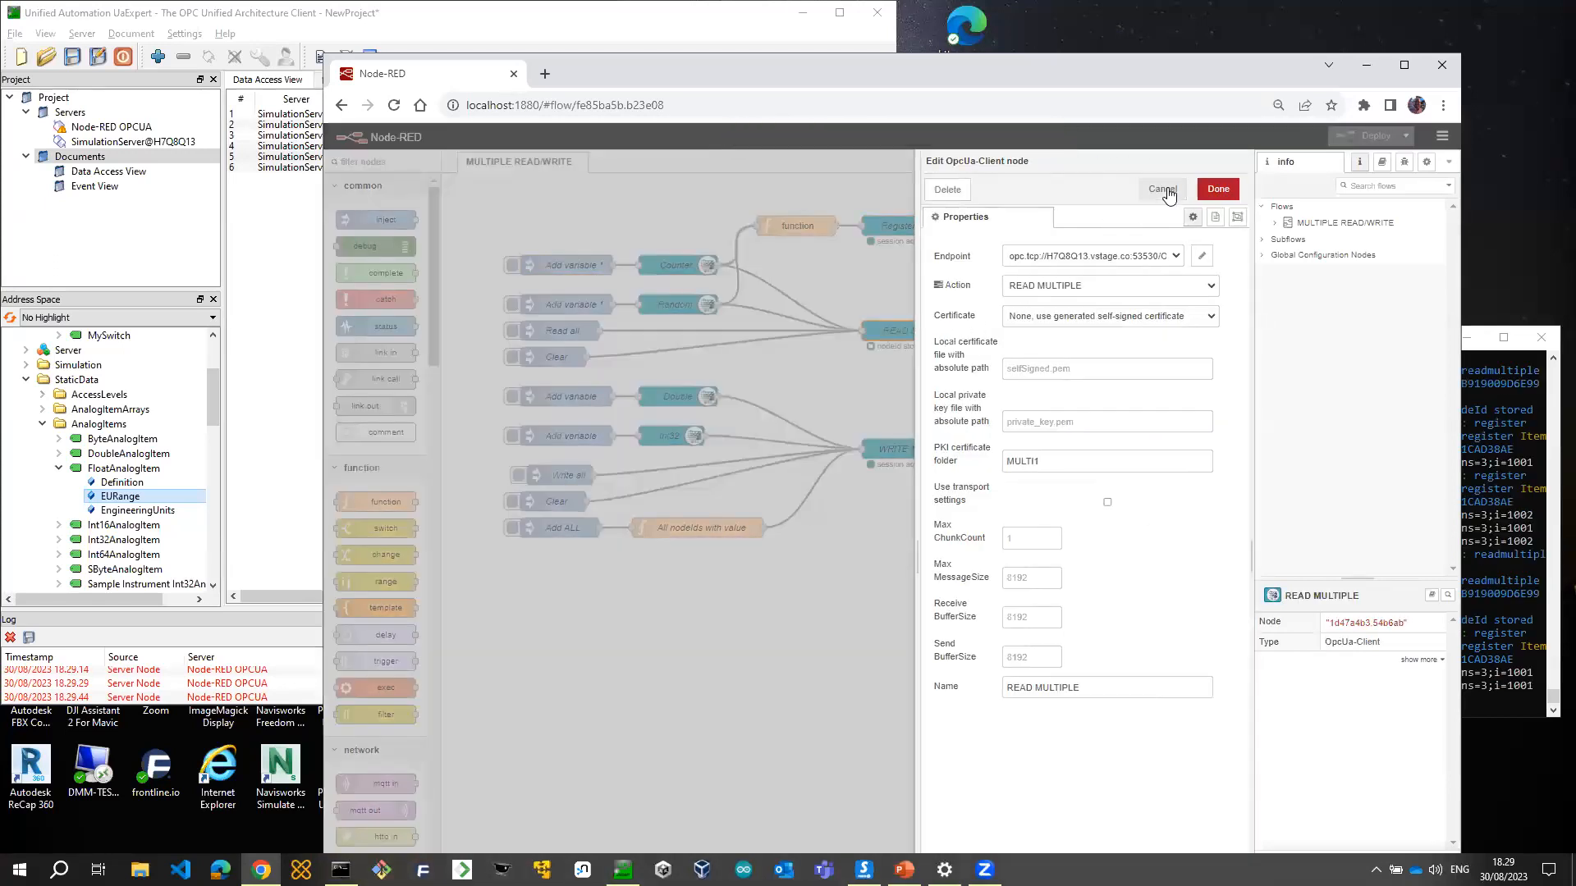
pyautogui.click(1162, 189)
pyautogui.click(1404, 161)
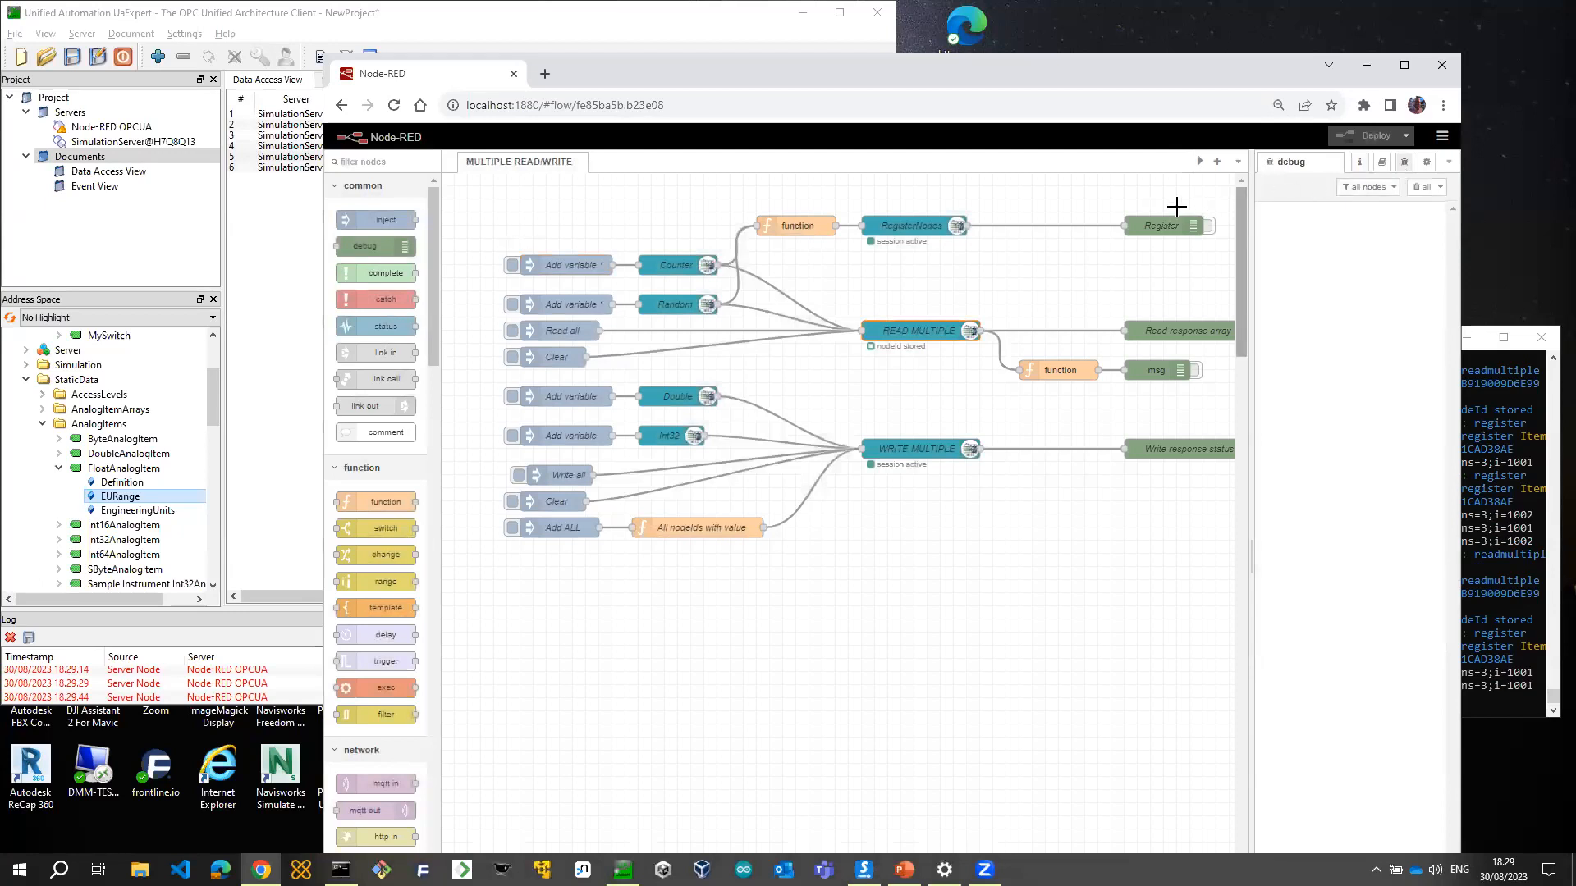
pyautogui.click(513, 304)
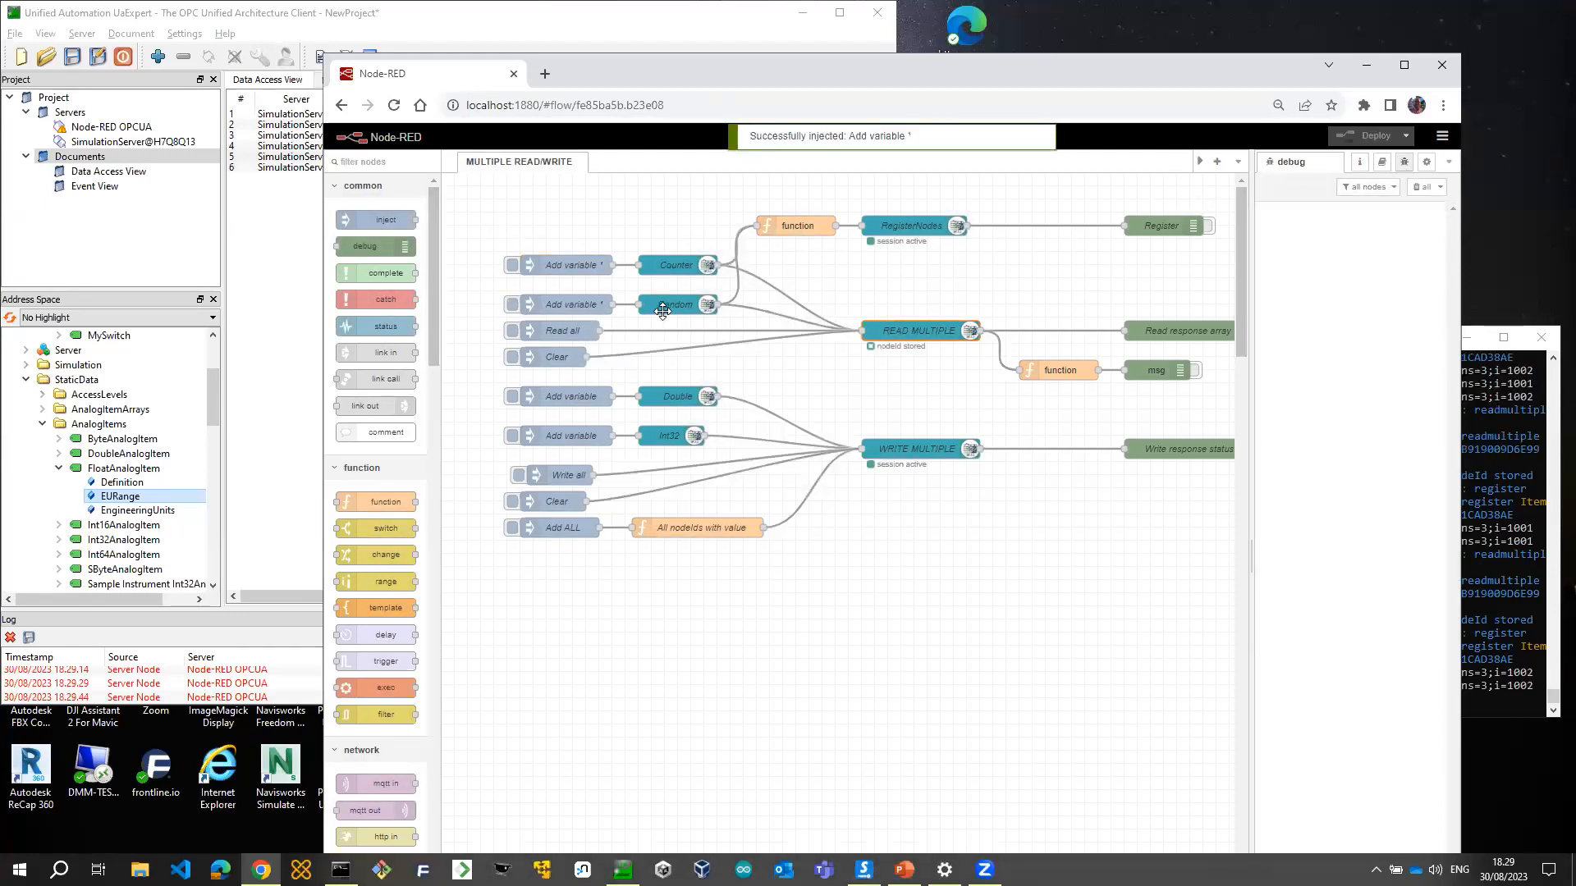
# Check the "Read all" inject settings, trigger the multiple read, and expand the first response's topic and statusCode in the debug messages
pyautogui.doubleClick(532, 331)
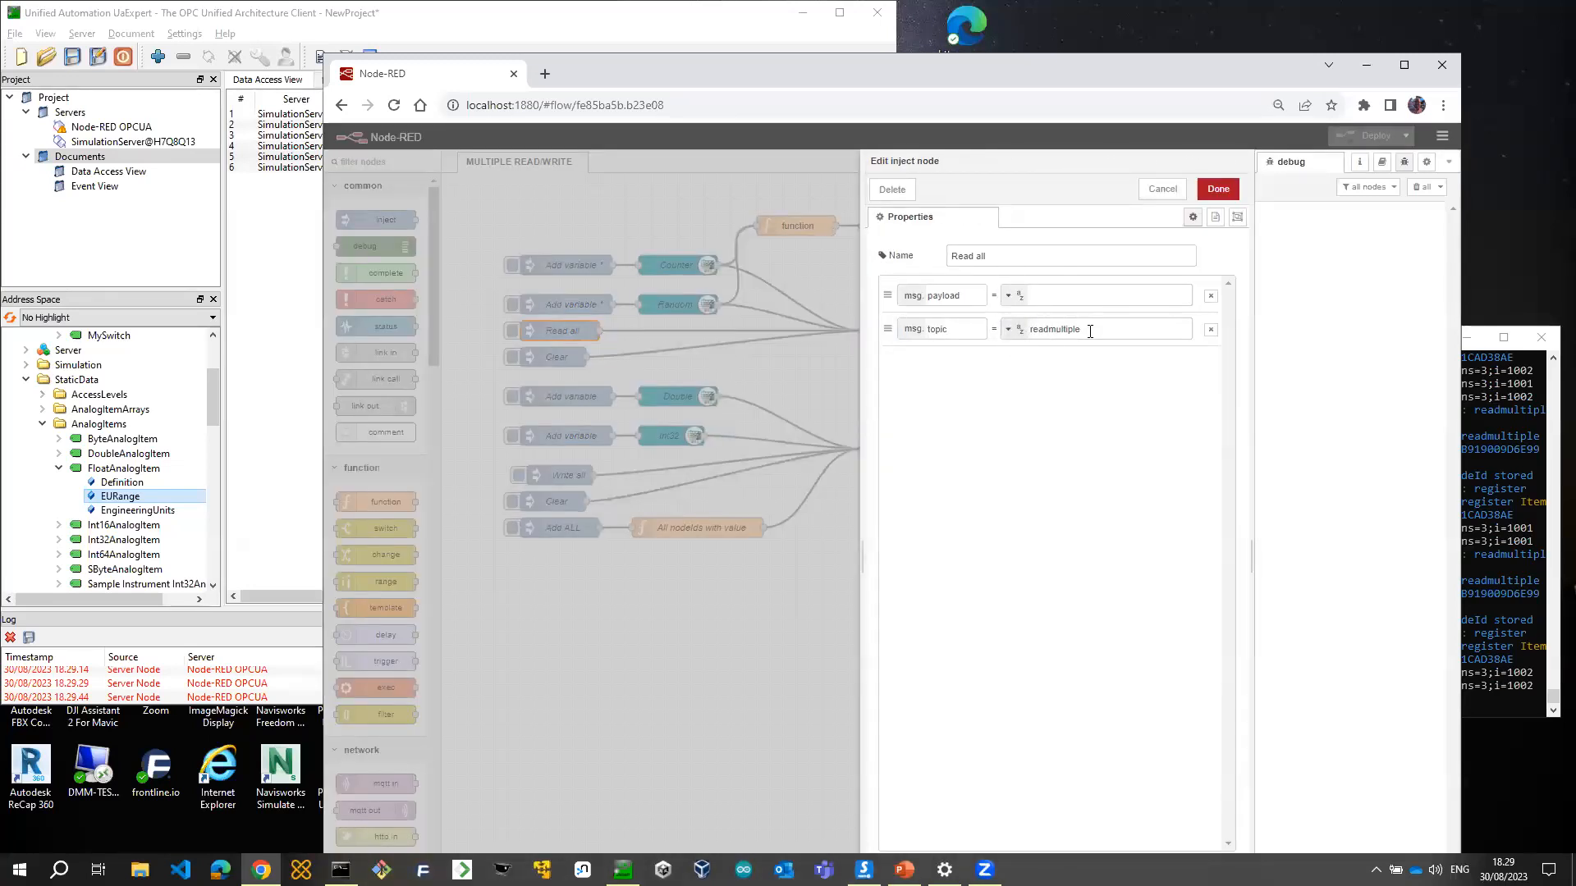
pyautogui.click(1160, 187)
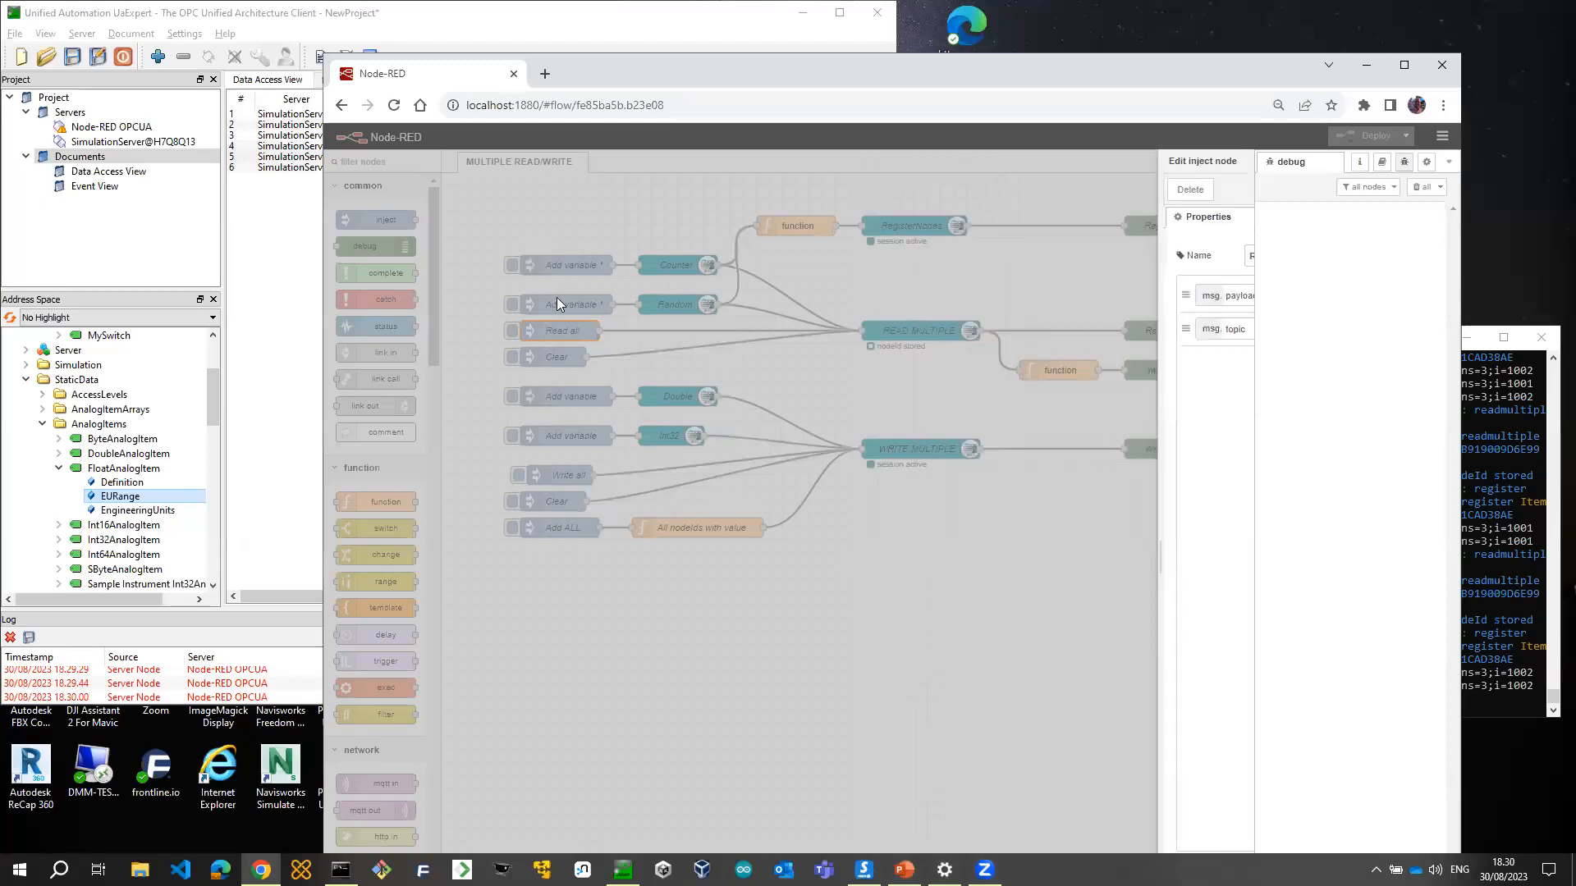
pyautogui.click(512, 331)
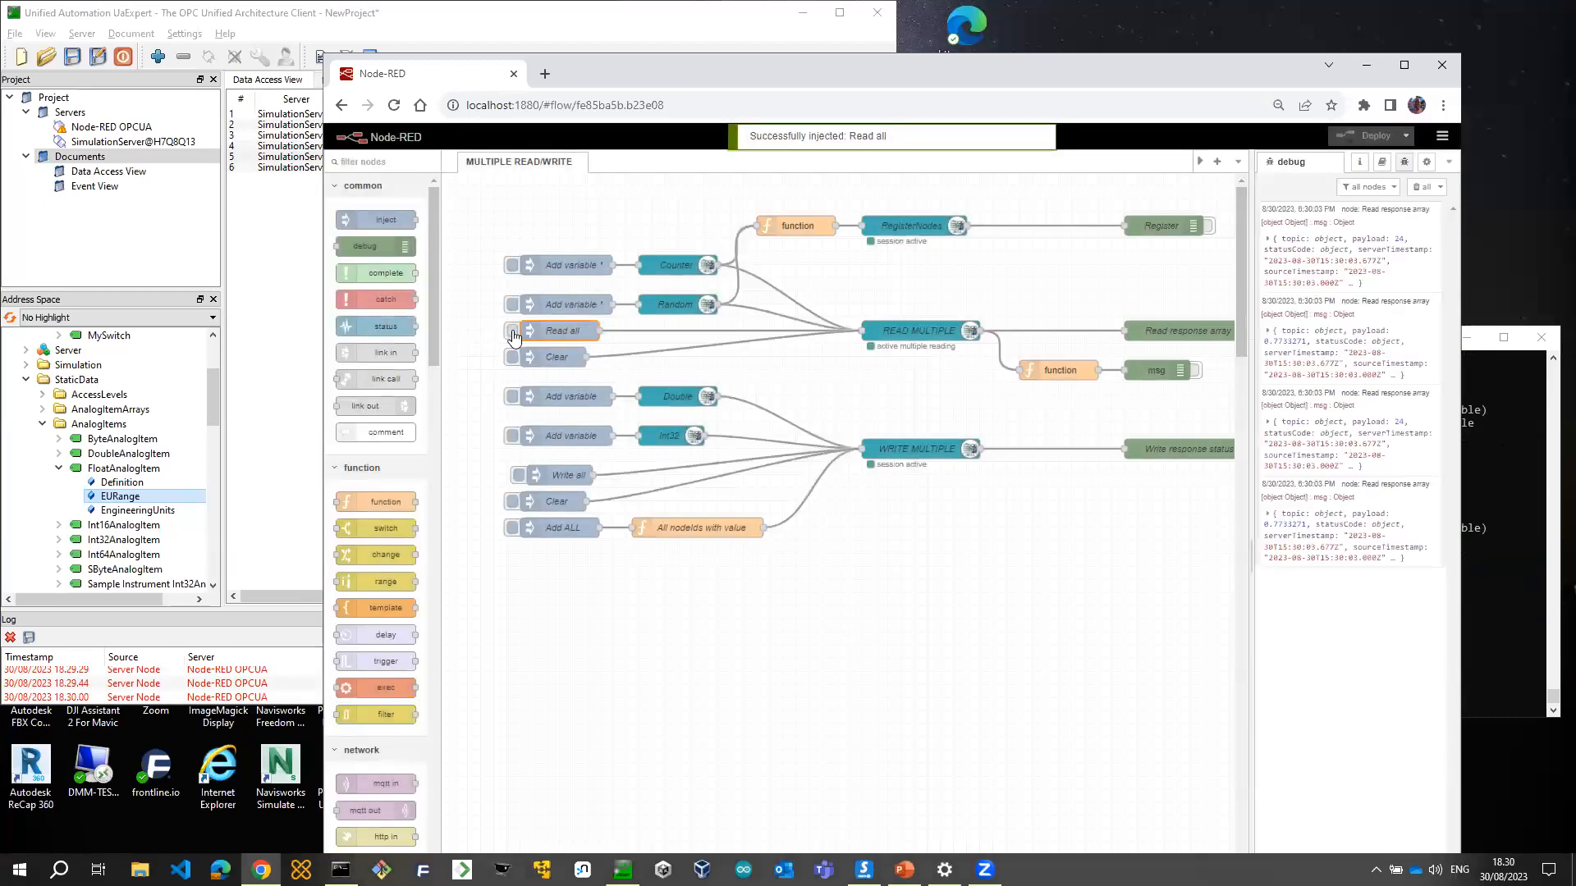
pyautogui.click(1269, 239)
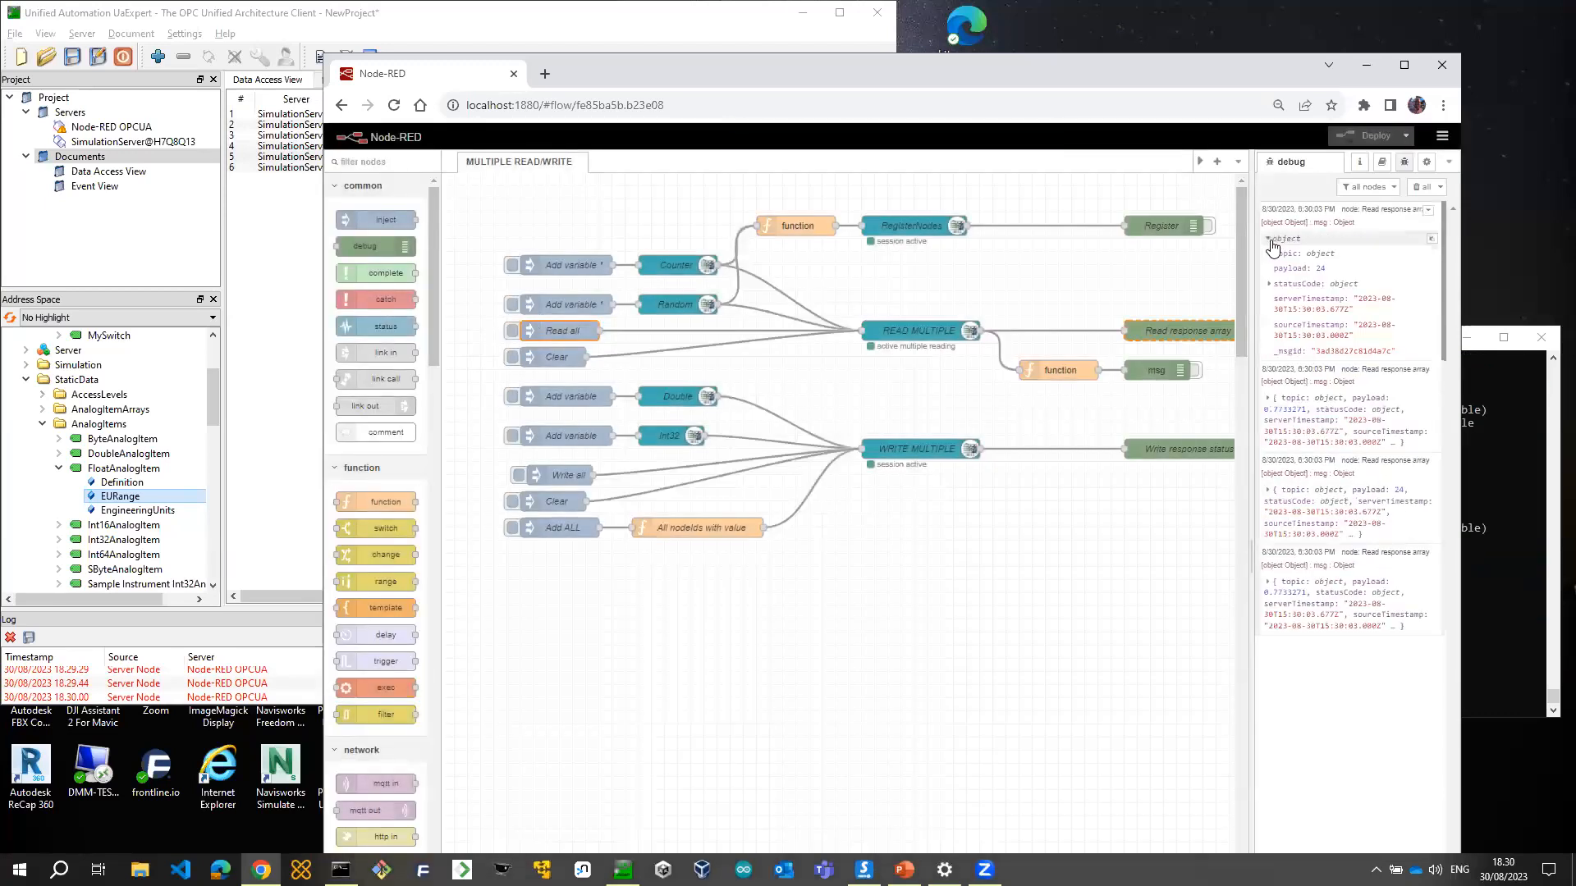
pyautogui.click(1269, 285)
pyautogui.click(1268, 254)
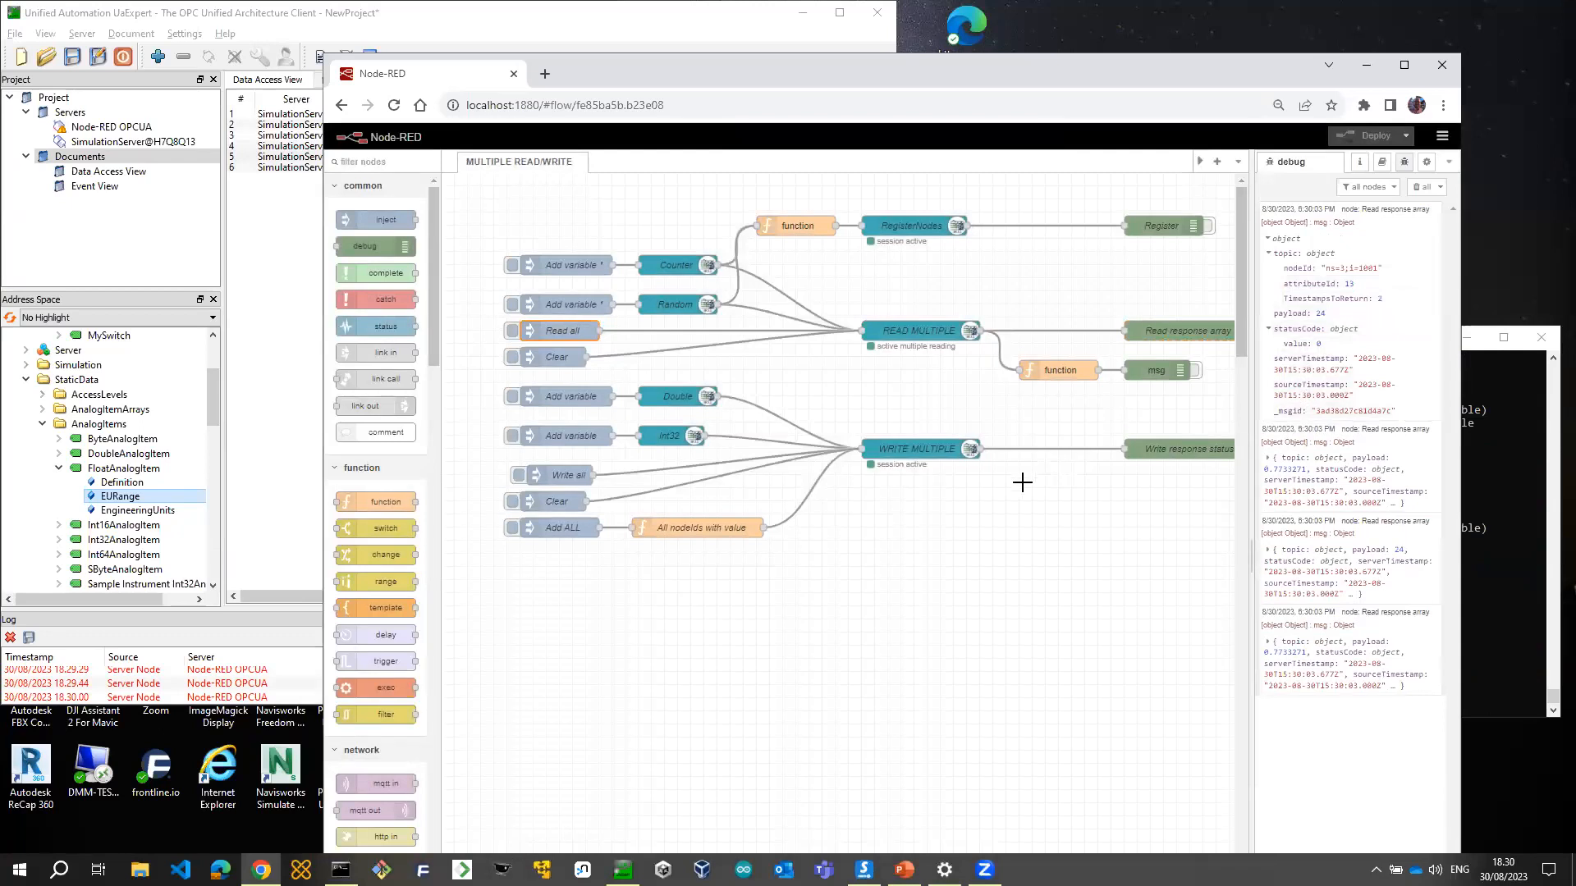
# Trigger "Read all" again, then clear the READ MULTIPLE node's item list and empty the debug messages
pyautogui.click(510, 333)
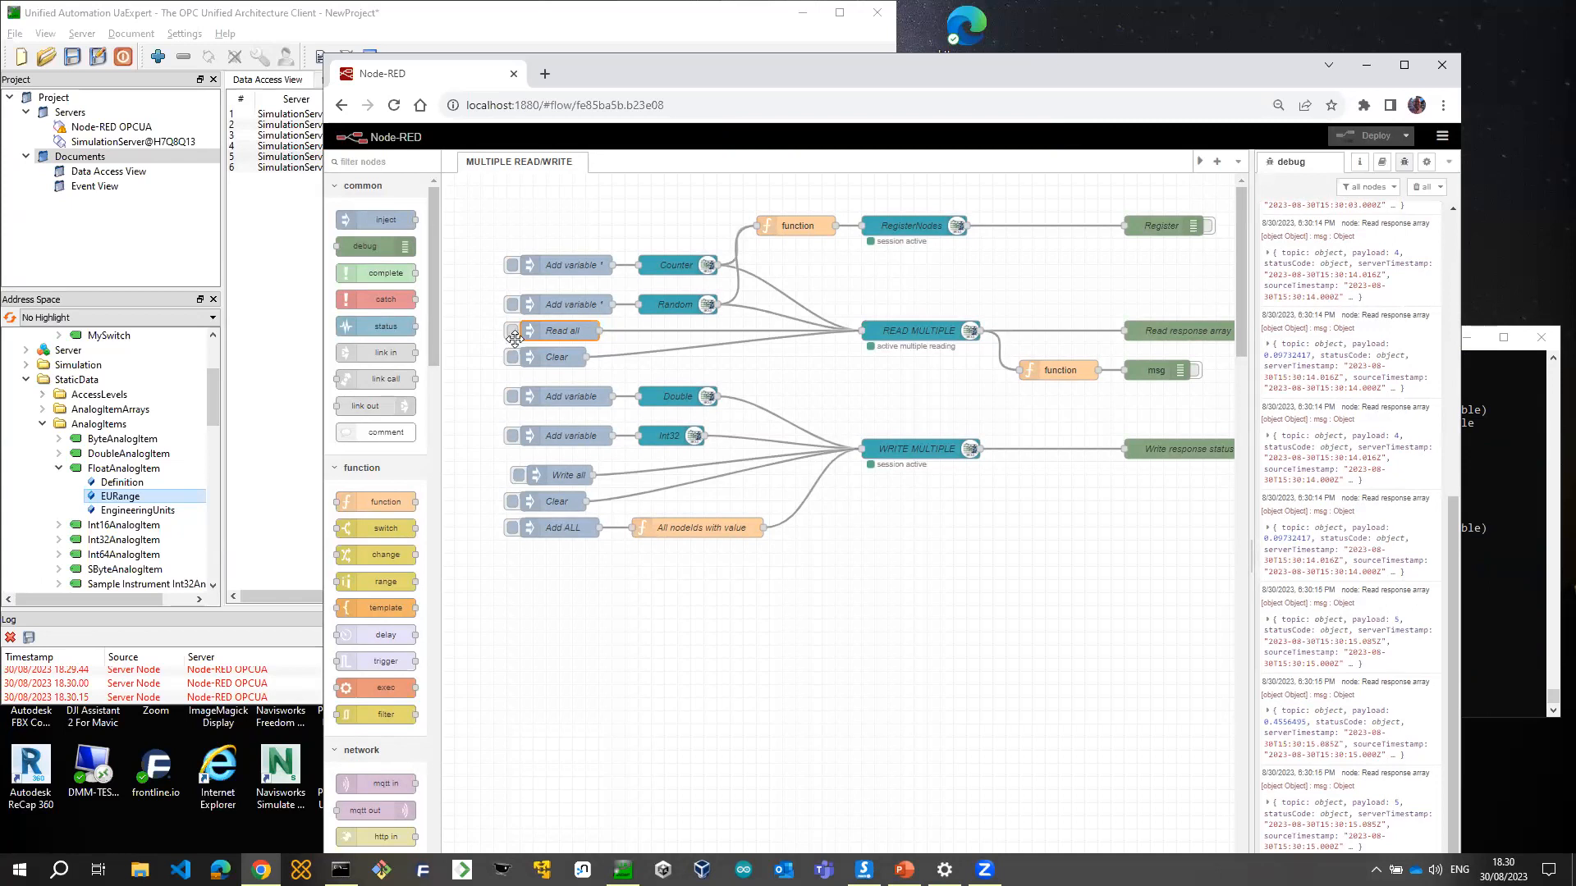
pyautogui.click(513, 358)
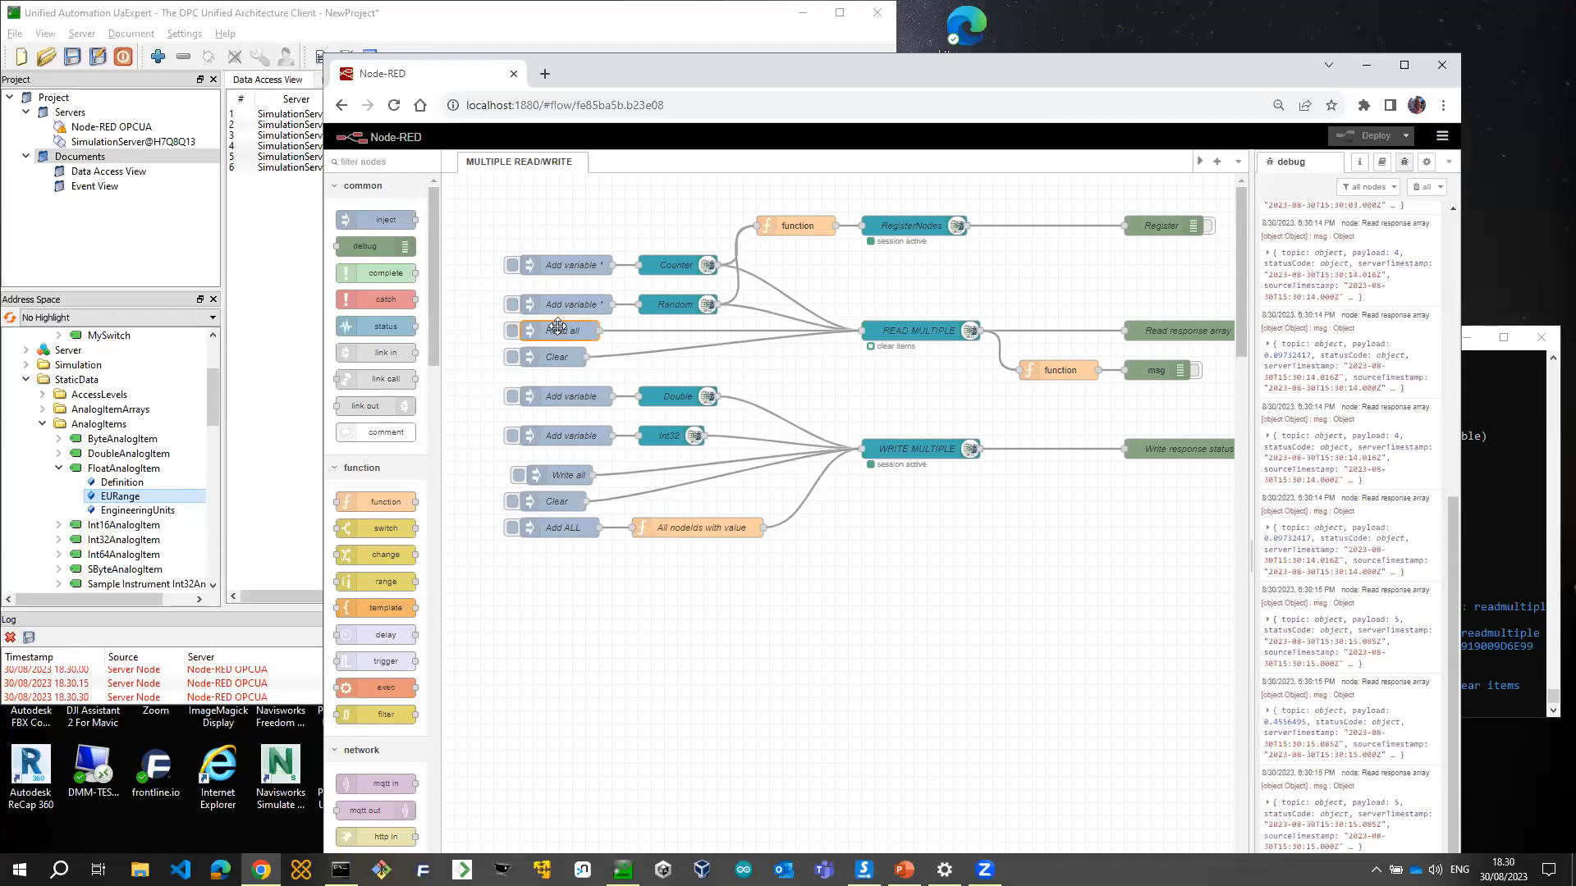
pyautogui.click(1419, 187)
# Check the WRITE MULTIPLE node's settings without changing them, and add the Double and Int32 variables to its write list
pyautogui.doubleClick(921, 449)
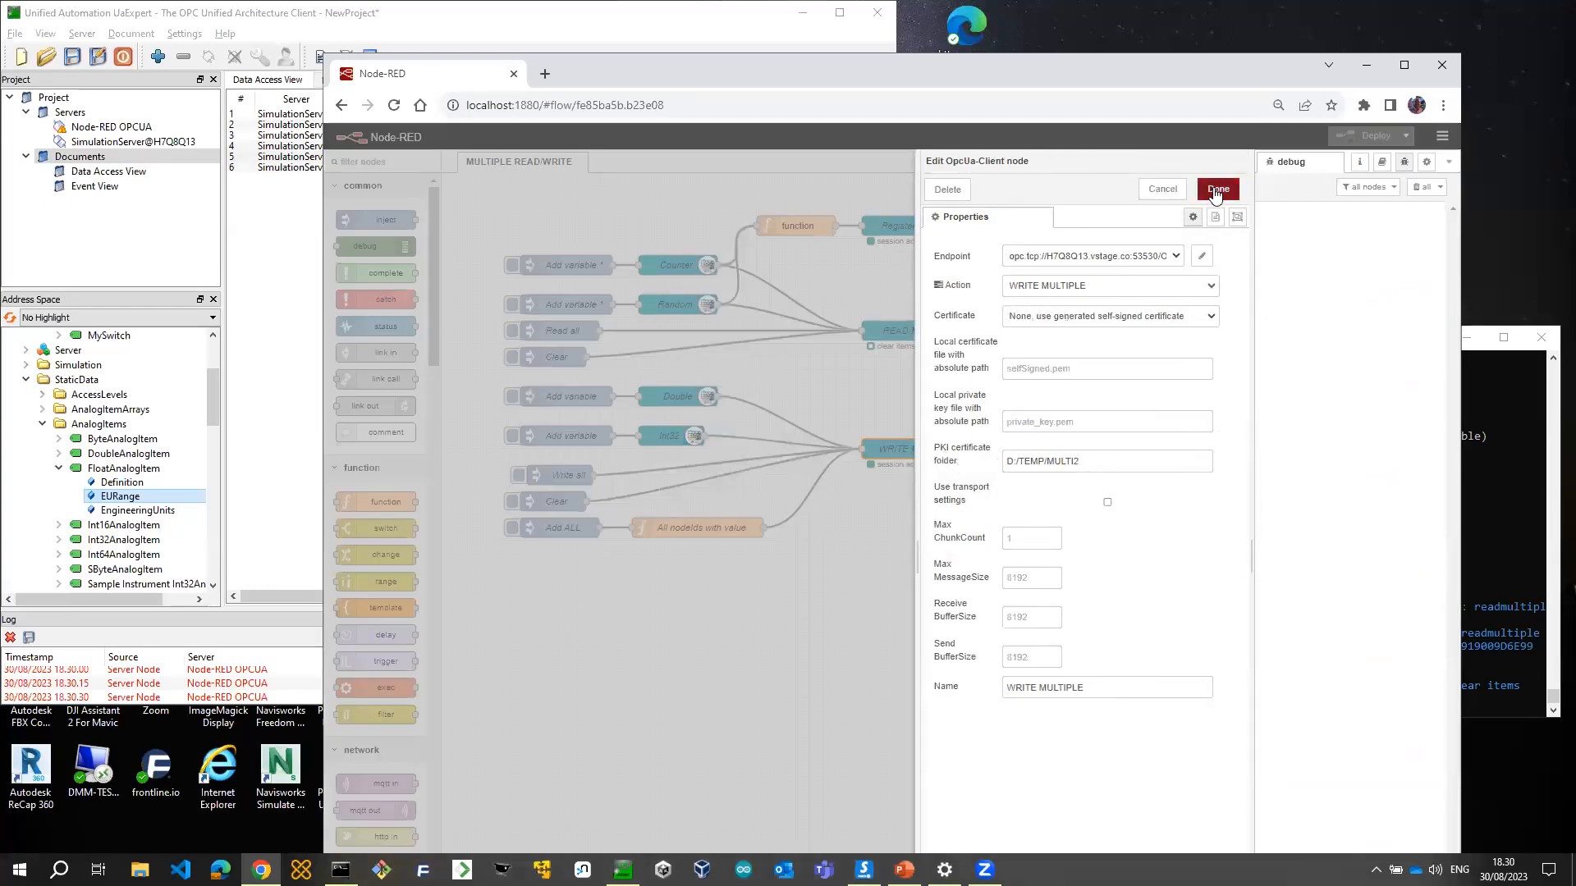
pyautogui.click(1156, 191)
pyautogui.click(512, 397)
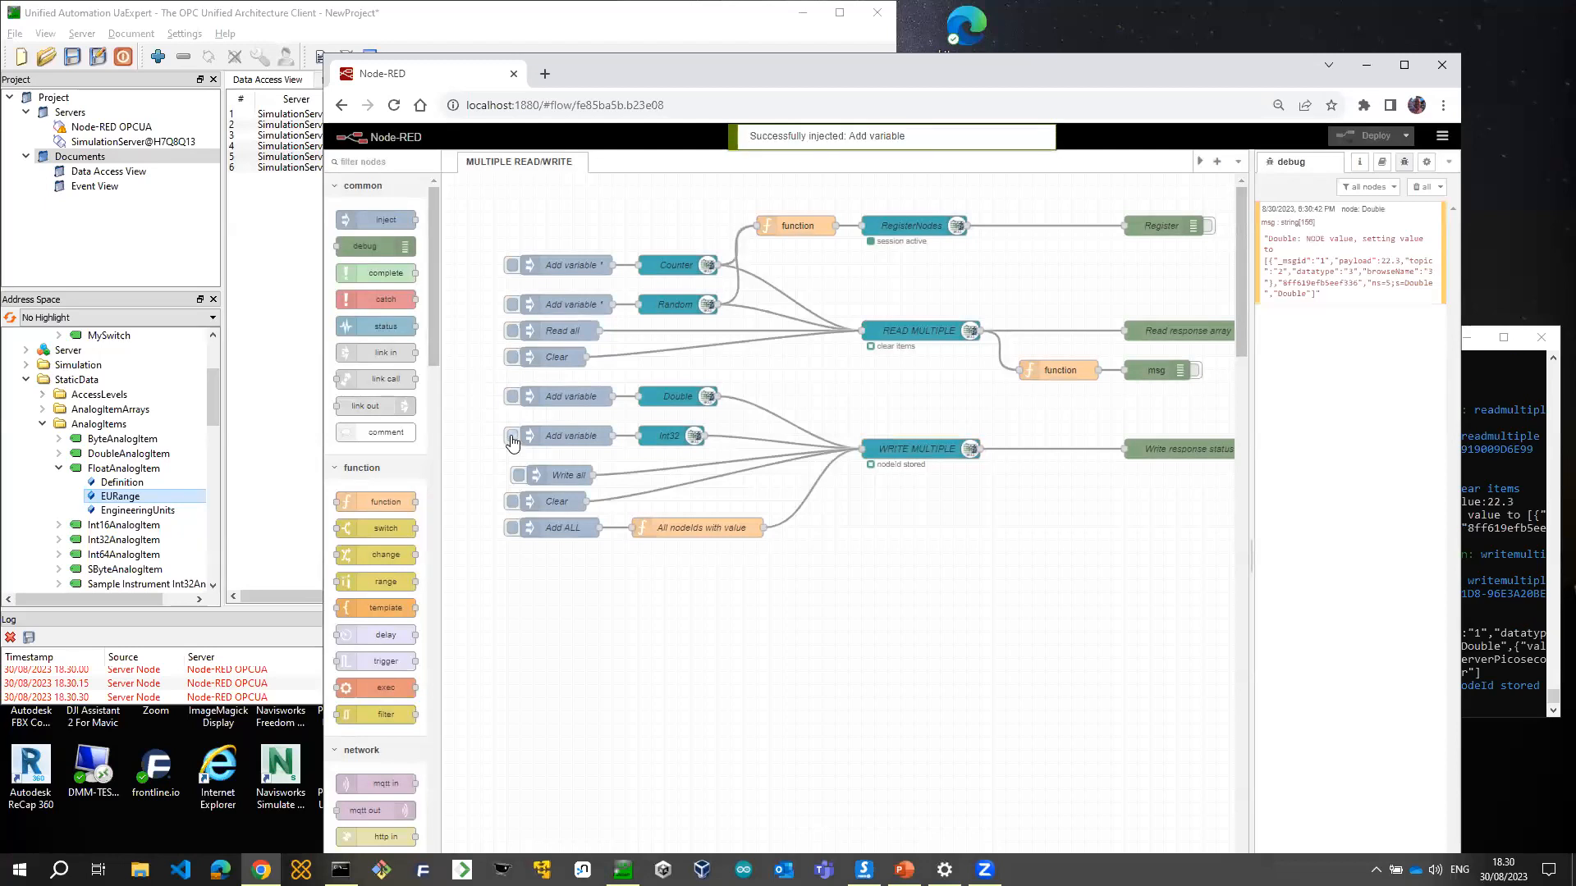
pyautogui.click(517, 435)
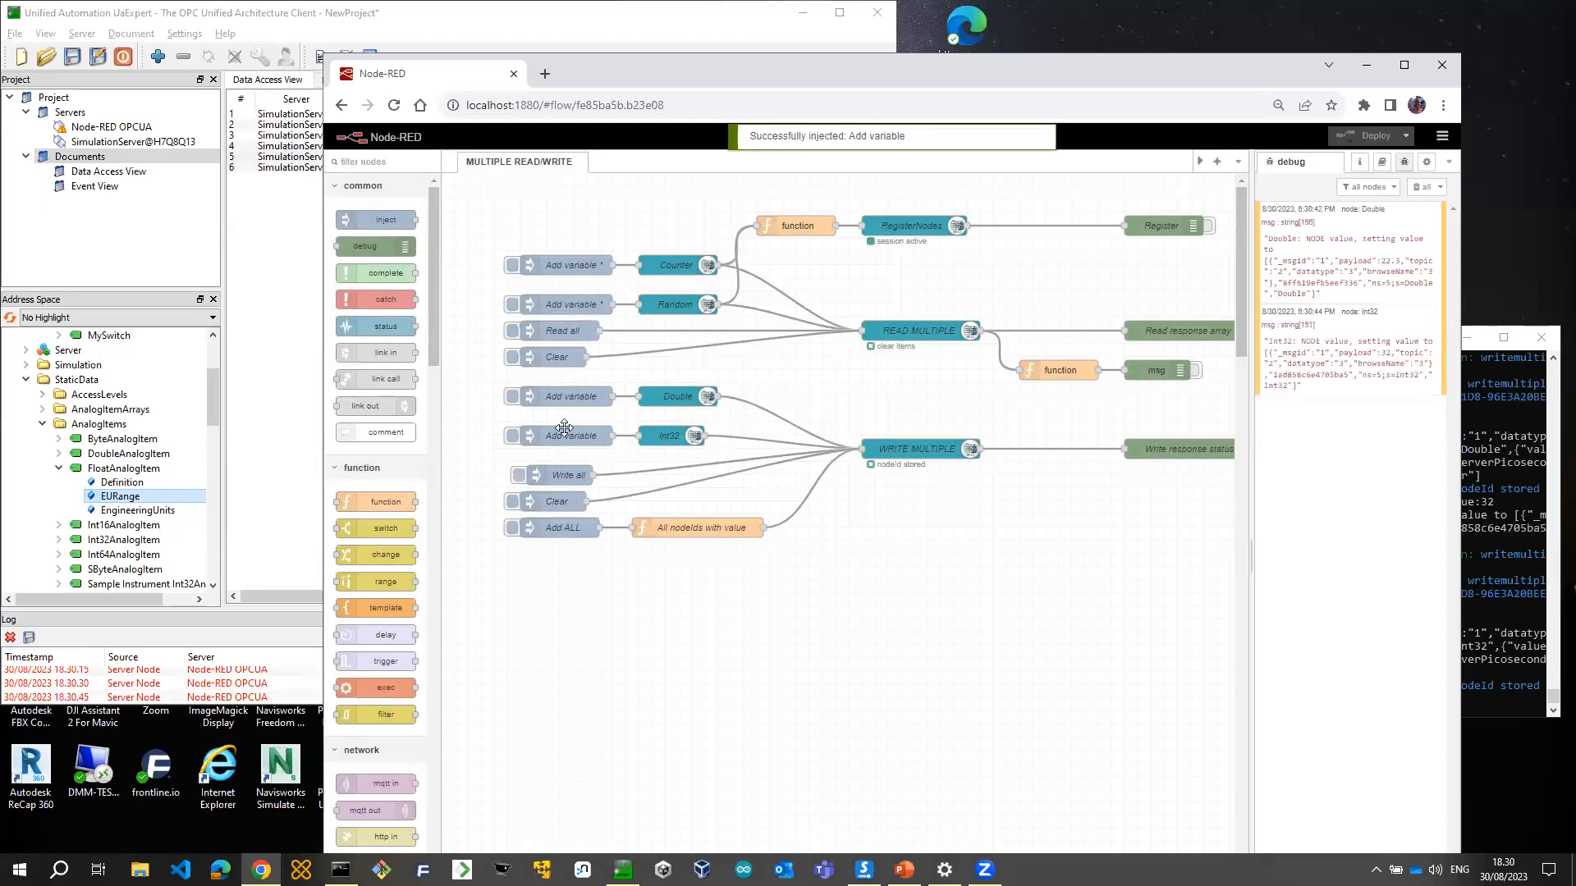
# Examine the settings of the Int32 "Add variable" inject node and the Double item node without changing them
pyautogui.doubleClick(561, 433)
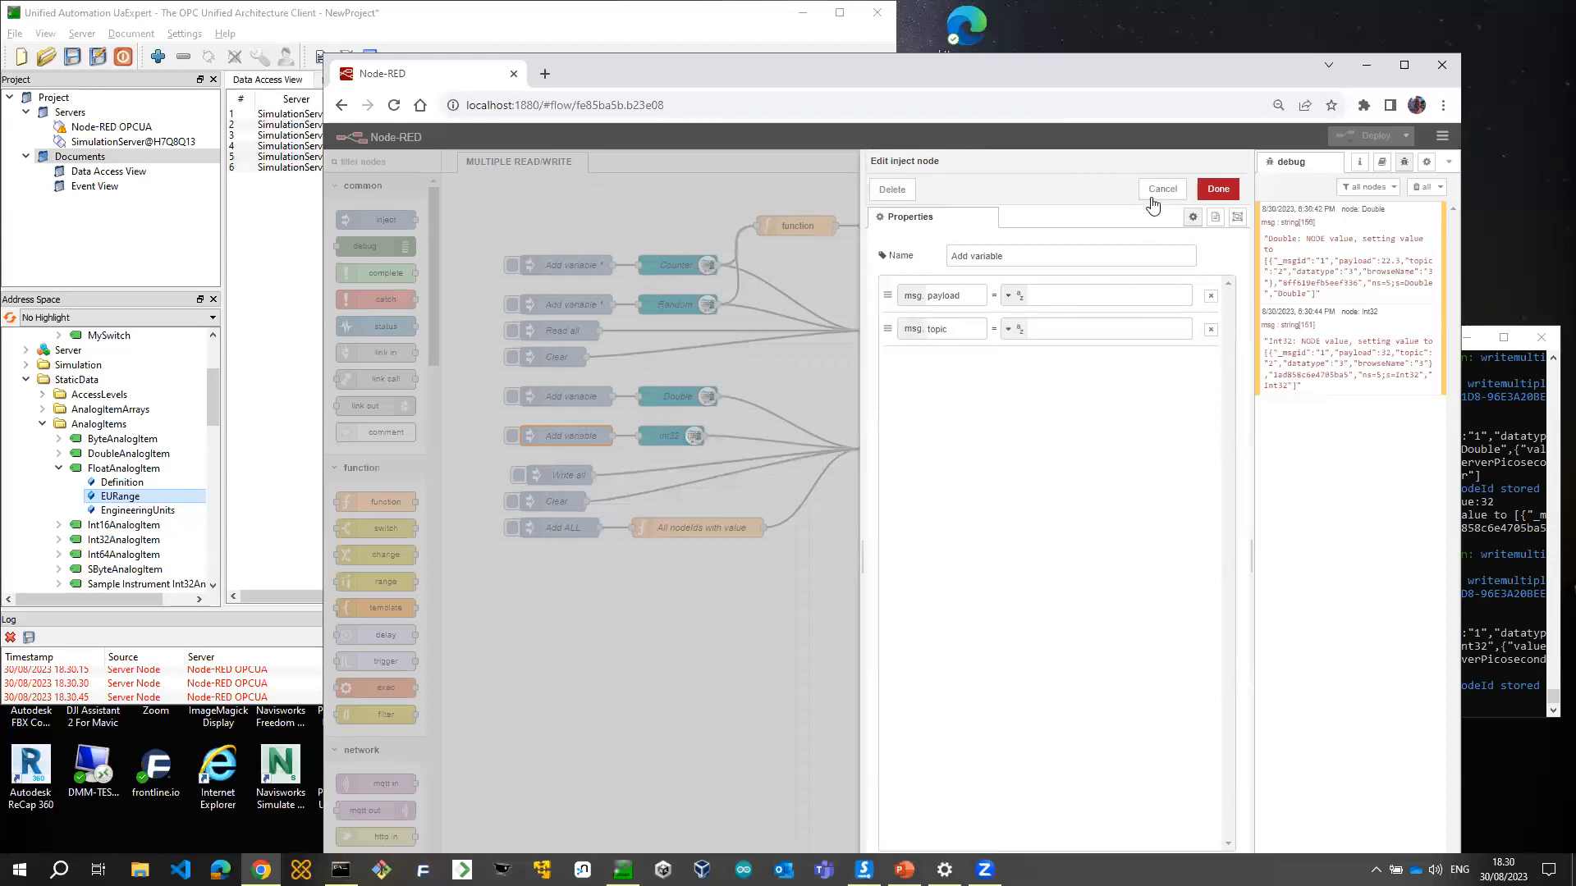
pyautogui.click(1155, 190)
pyautogui.doubleClick(673, 397)
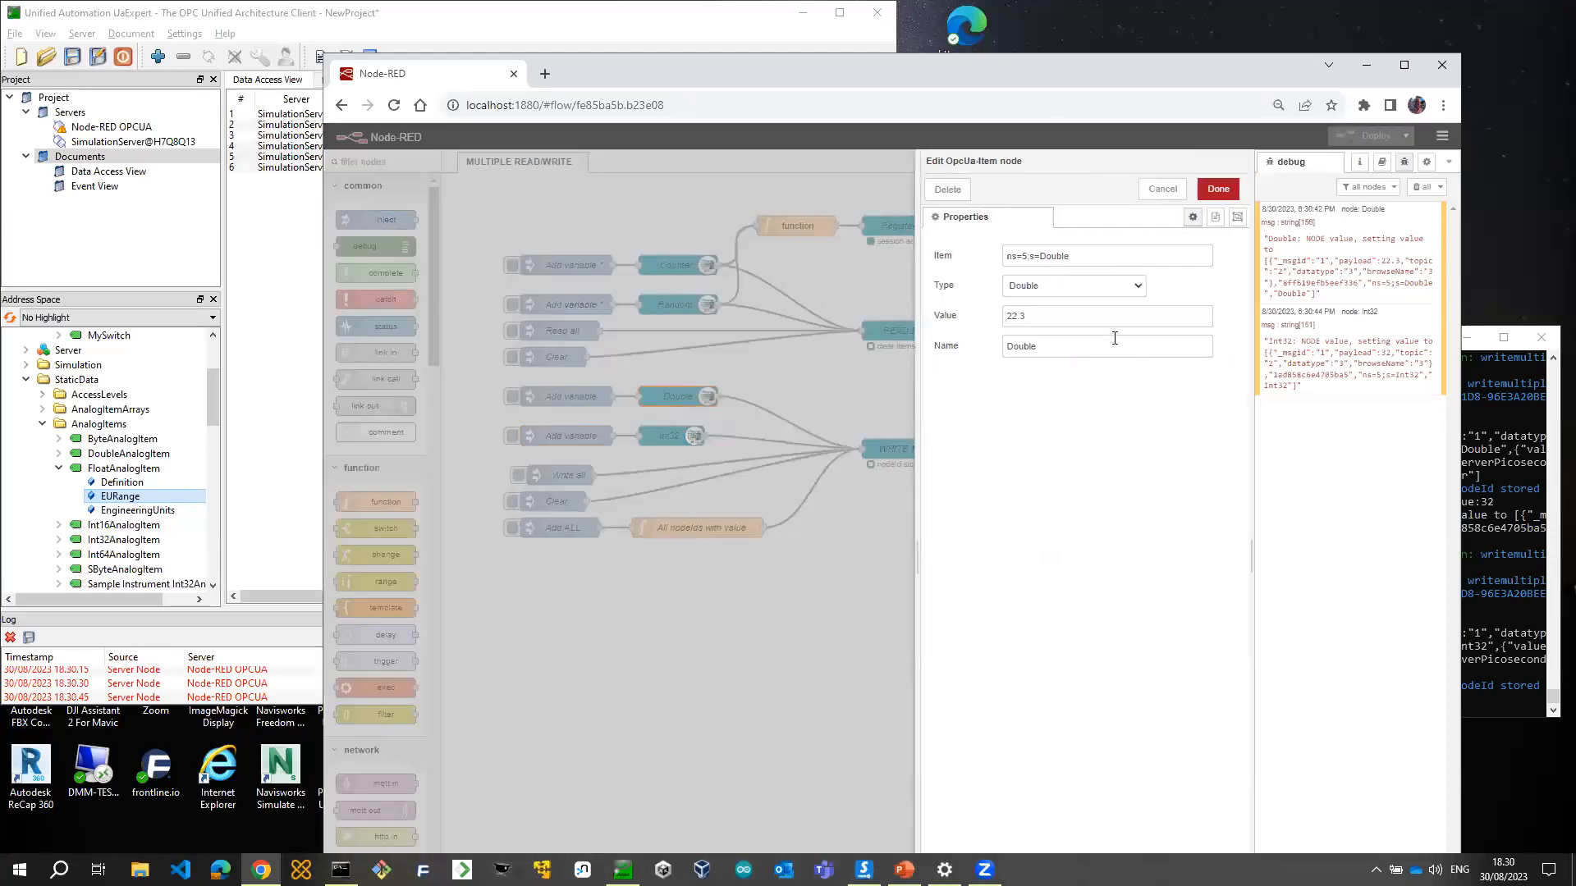
pyautogui.click(1163, 189)
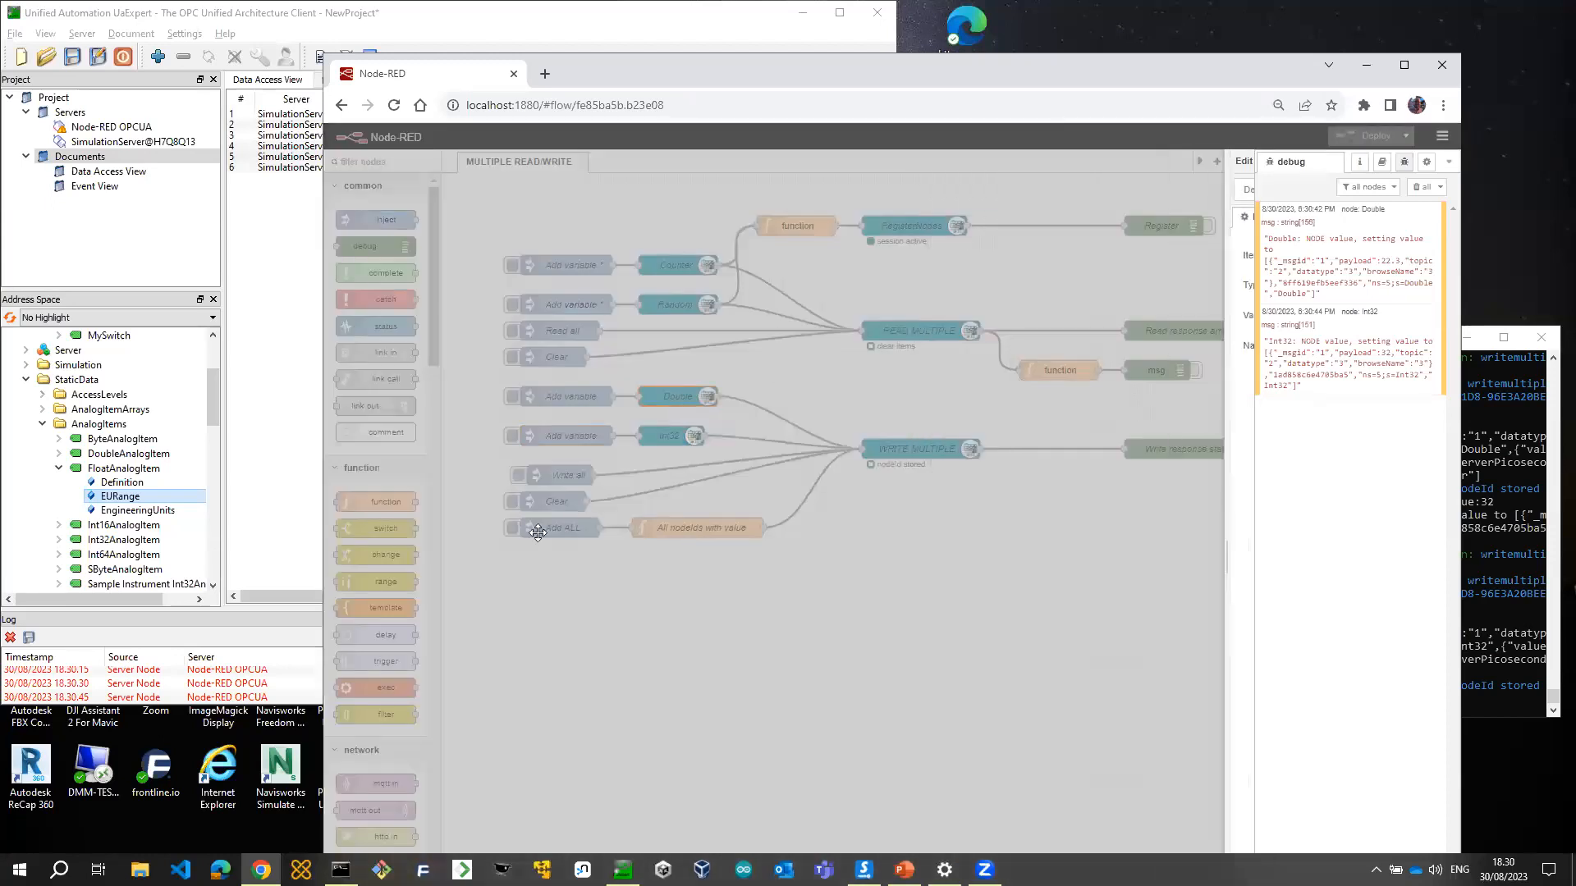
# Write all stored variables with WRITE MULTIPLE and expand the response payload down to its first status object
pyautogui.click(517, 476)
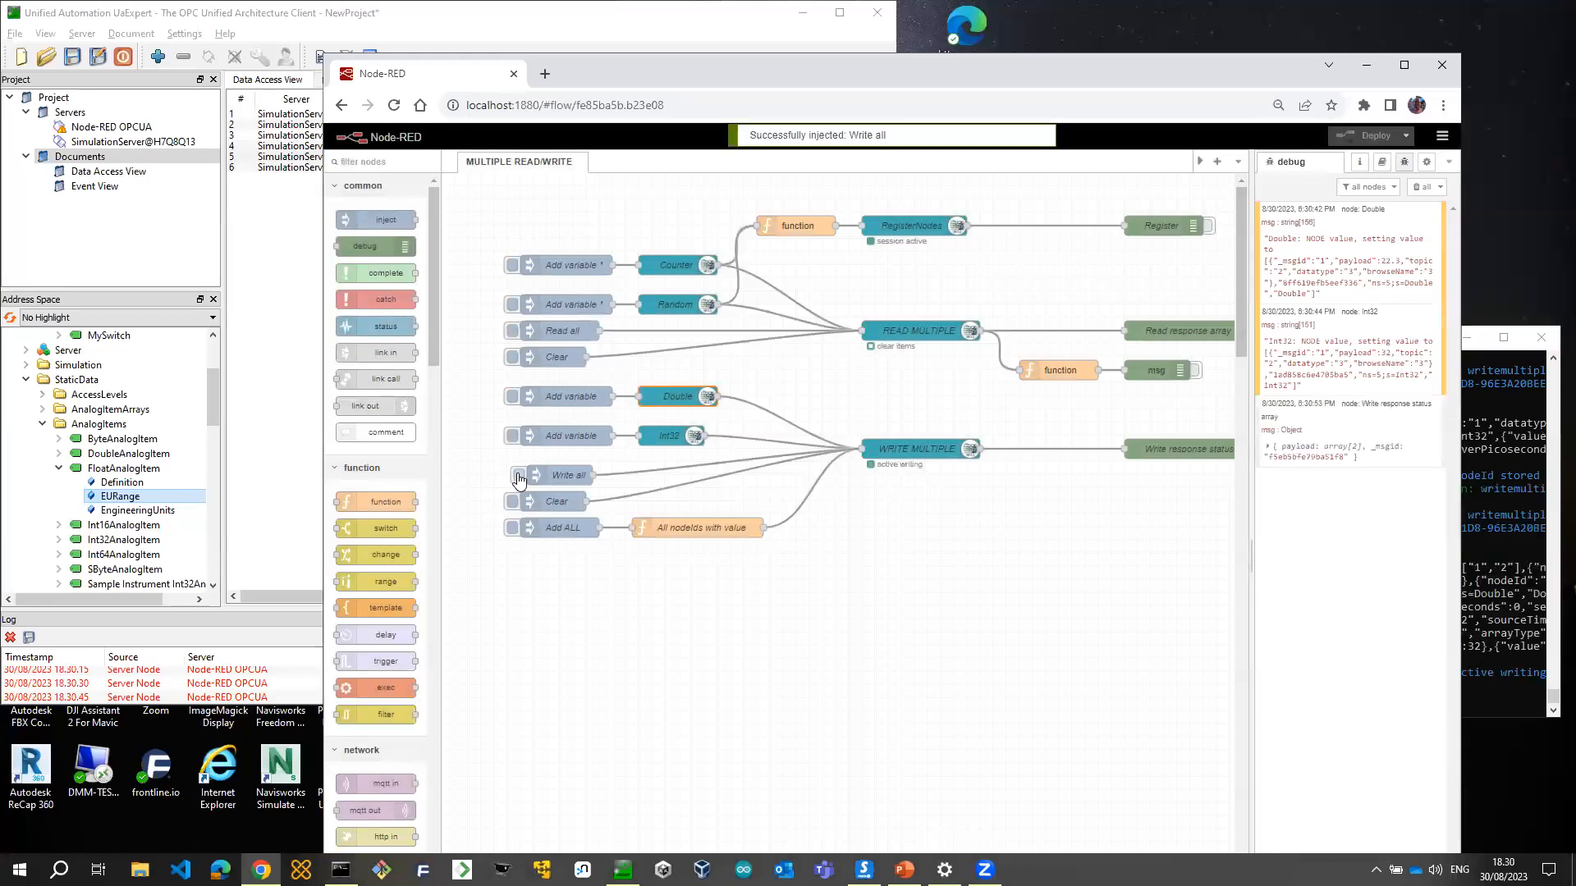
pyautogui.click(1268, 448)
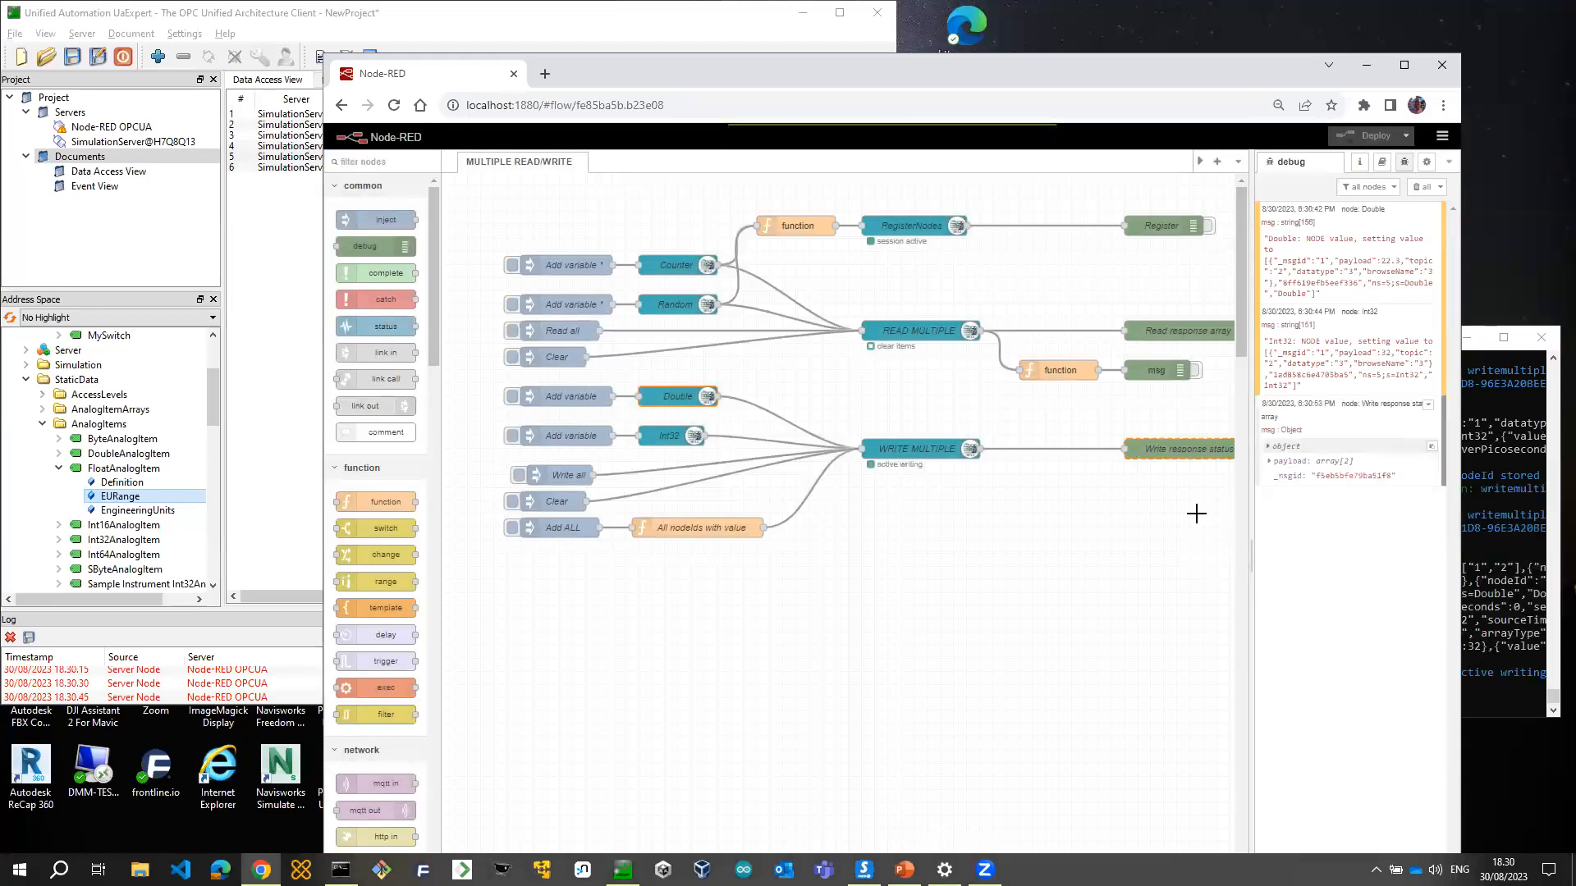
pyautogui.click(1269, 461)
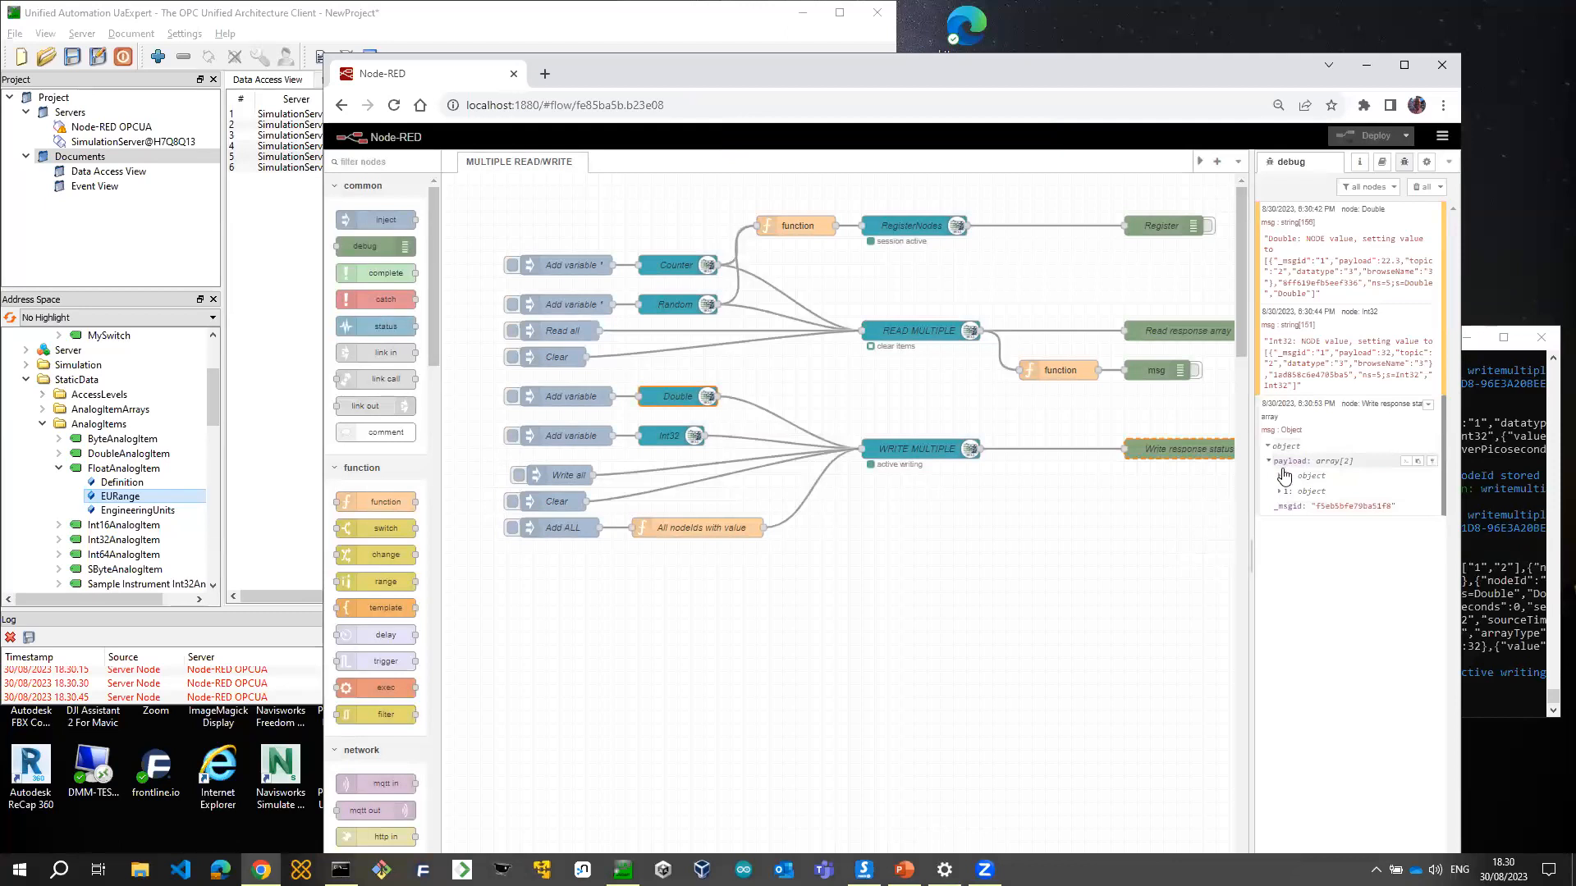
pyautogui.click(1279, 476)
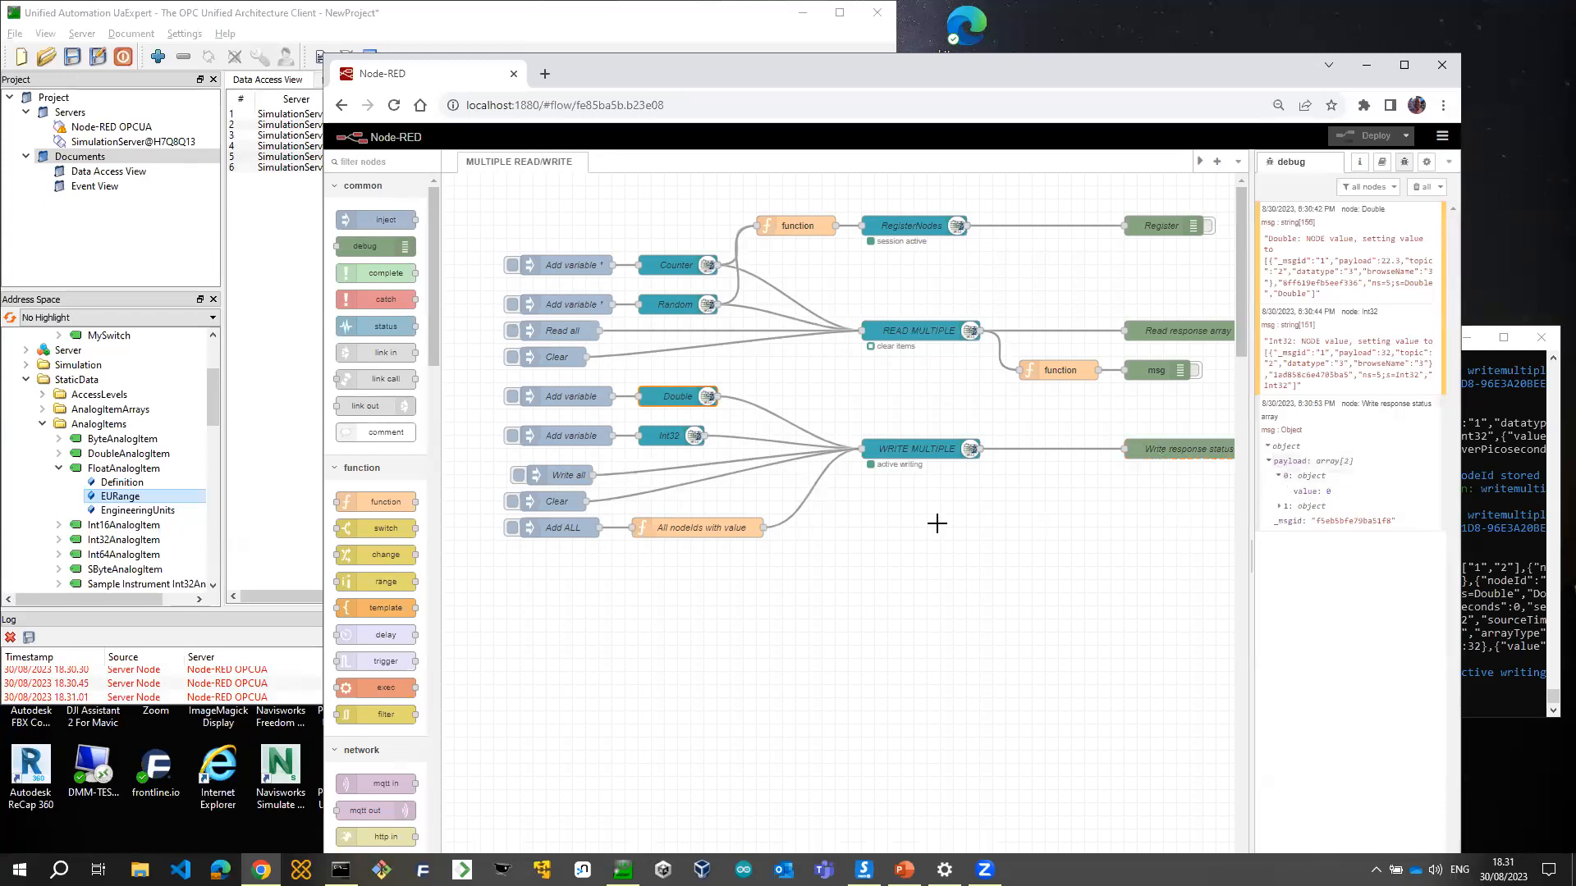
# Clear the WRITE MULTIPLE list, check the "All nodeIds with value" function code, and inject "Add ALL"
pyautogui.click(512, 501)
pyautogui.doubleClick(692, 529)
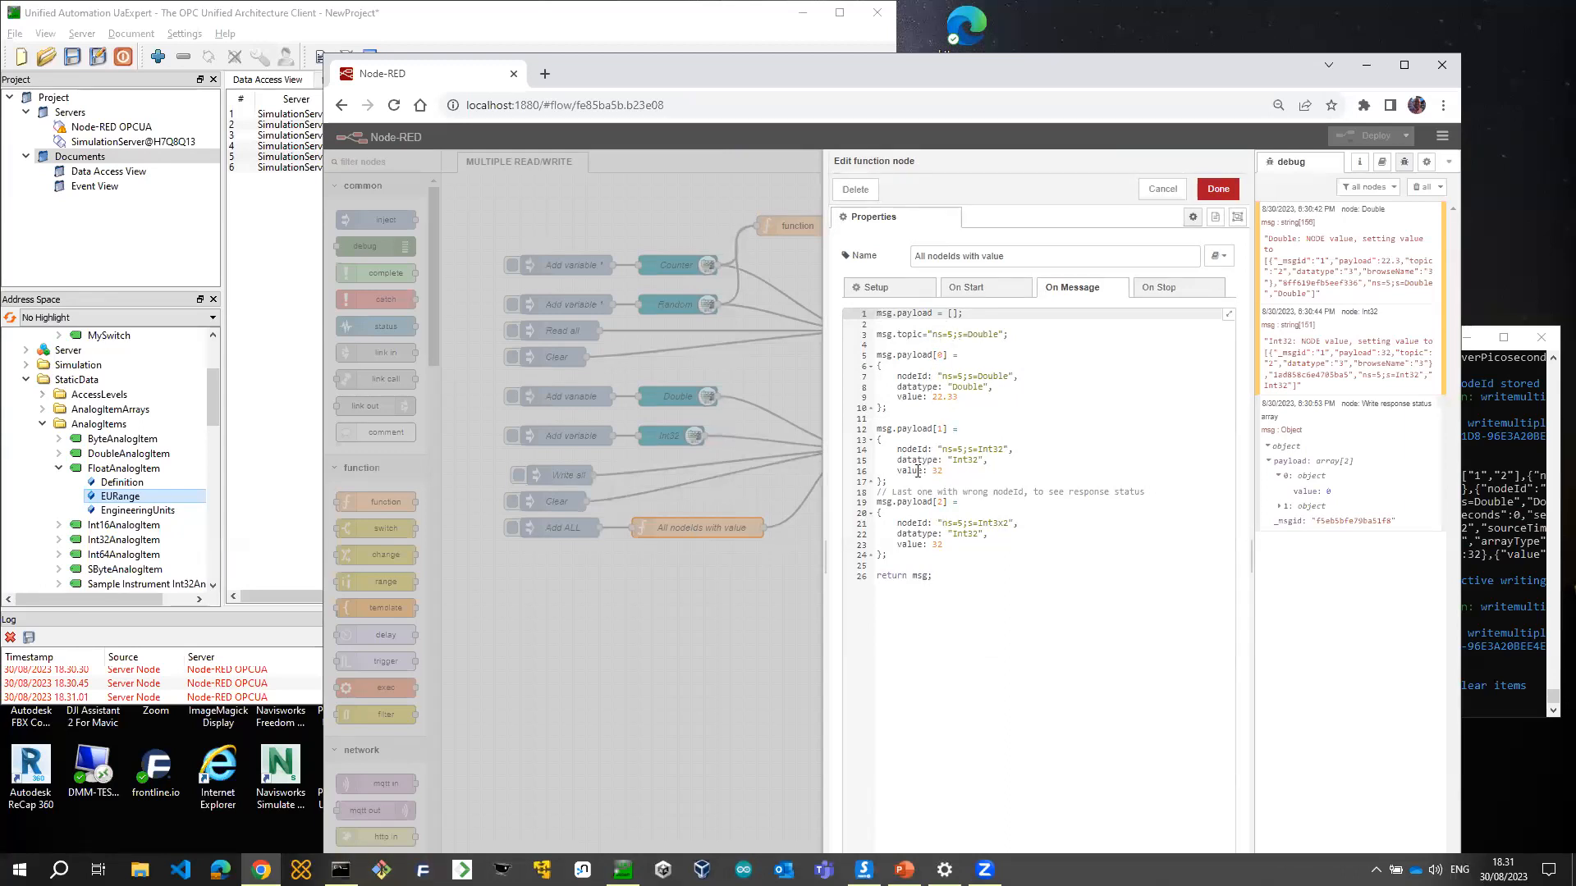
pyautogui.click(1162, 188)
pyautogui.click(514, 530)
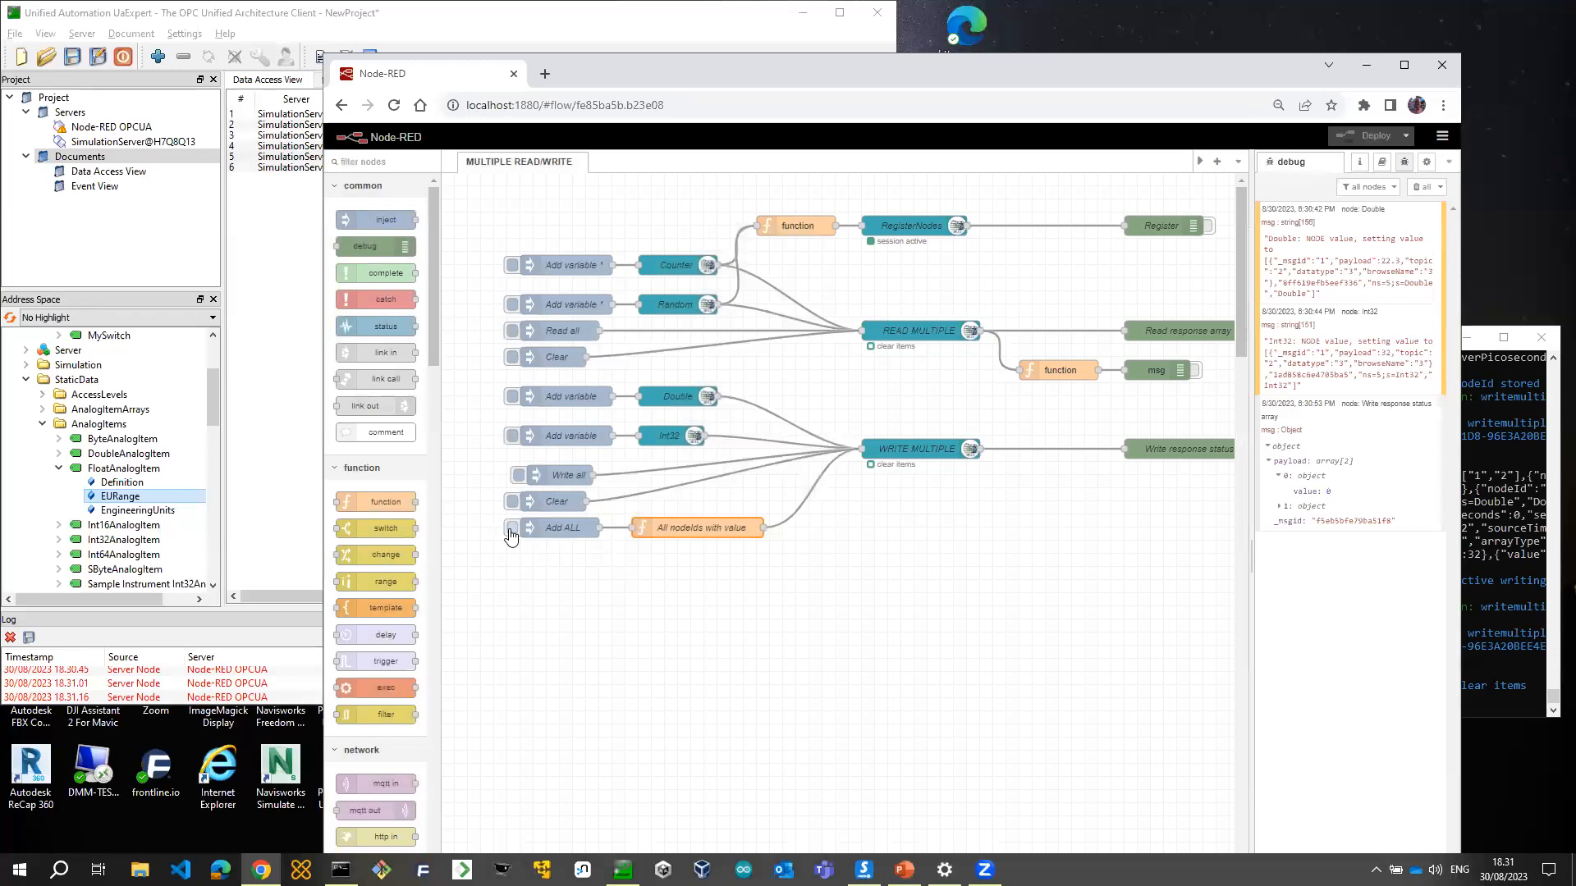
# Trigger "Write all", inject "Add ALL" again and expand its write response, then try "Write all" once more
pyautogui.click(519, 480)
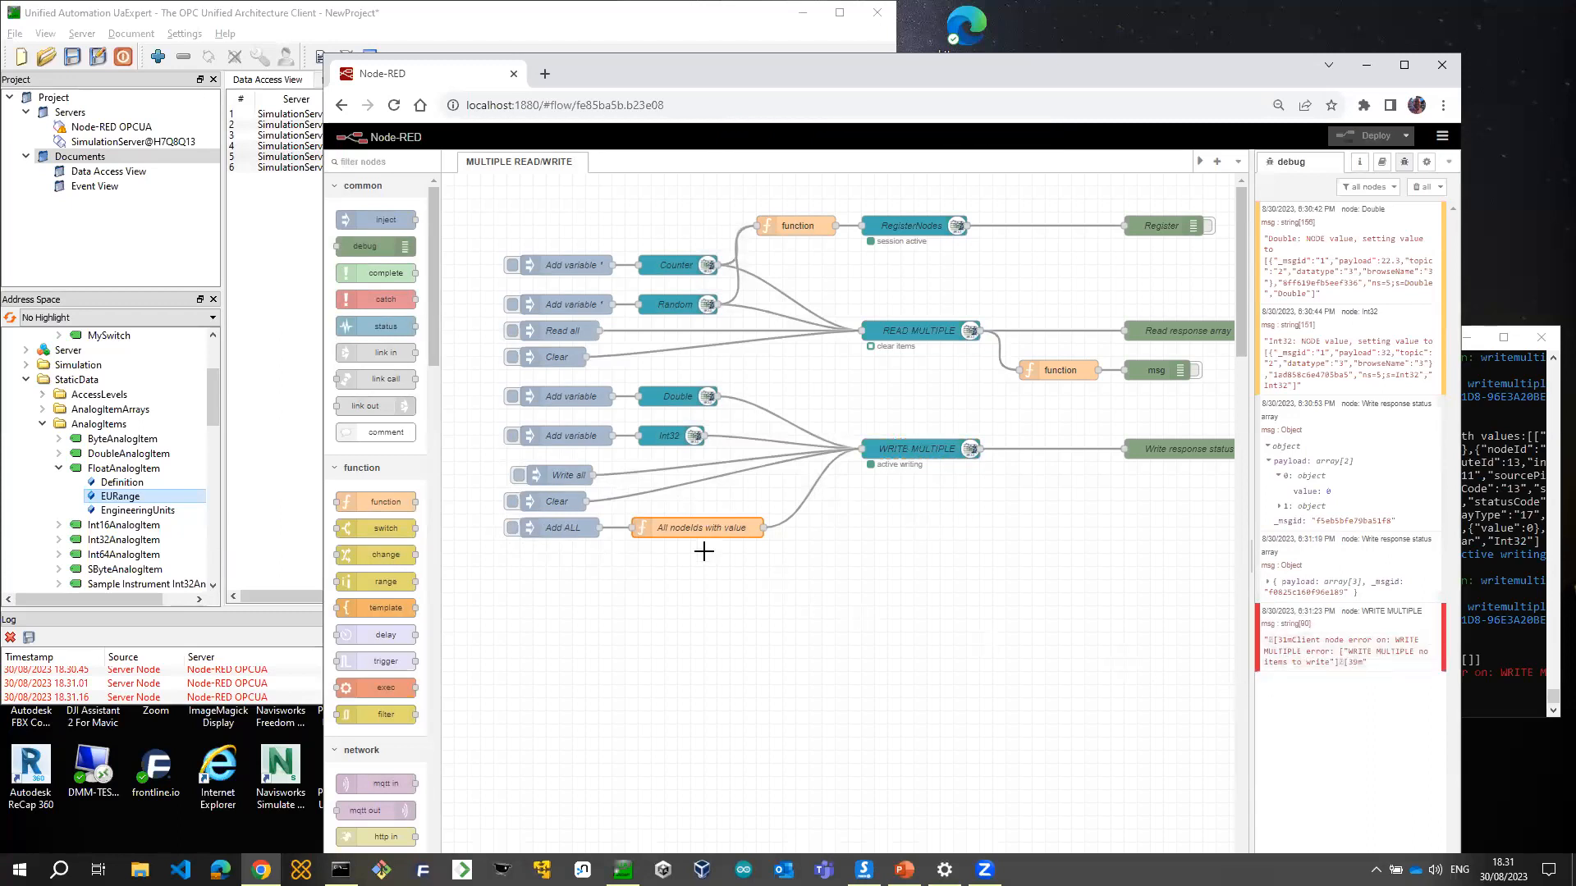
pyautogui.click(512, 529)
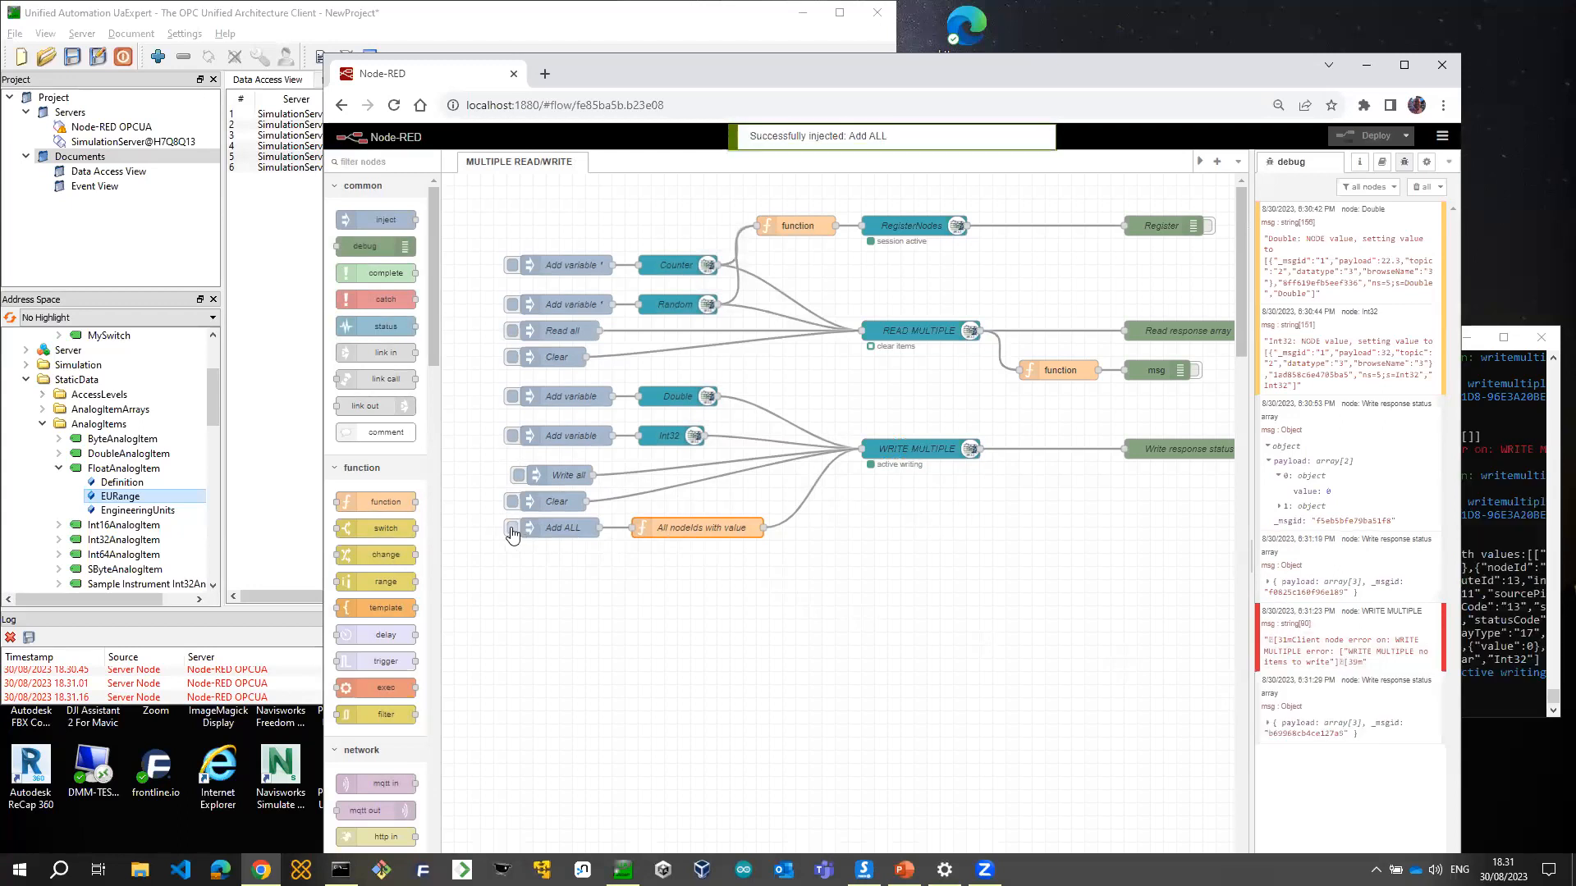
pyautogui.click(1265, 723)
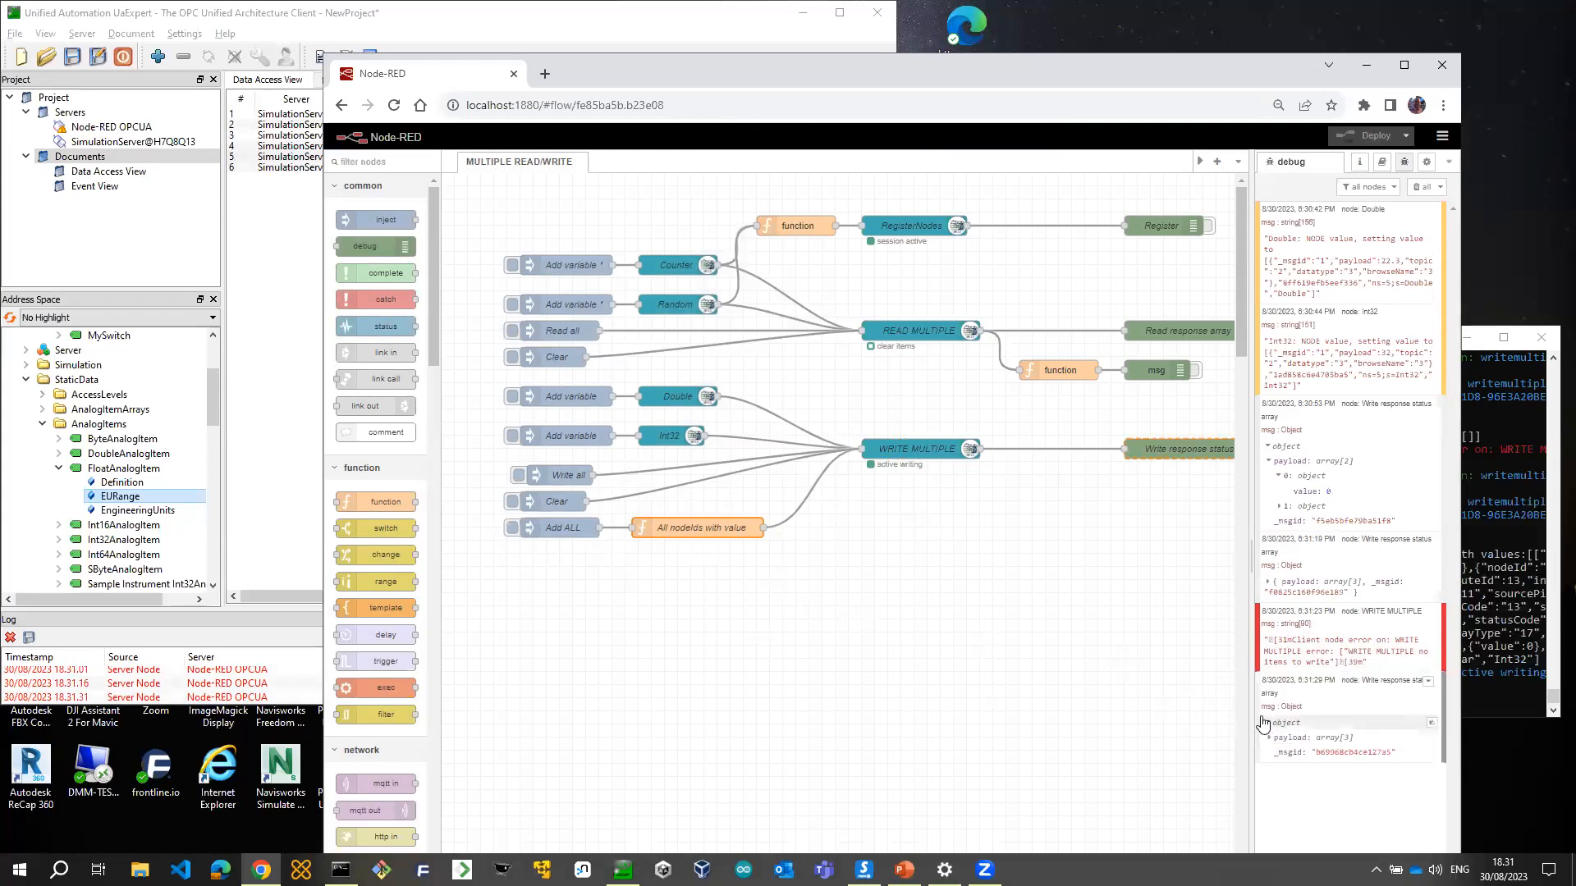
pyautogui.click(517, 476)
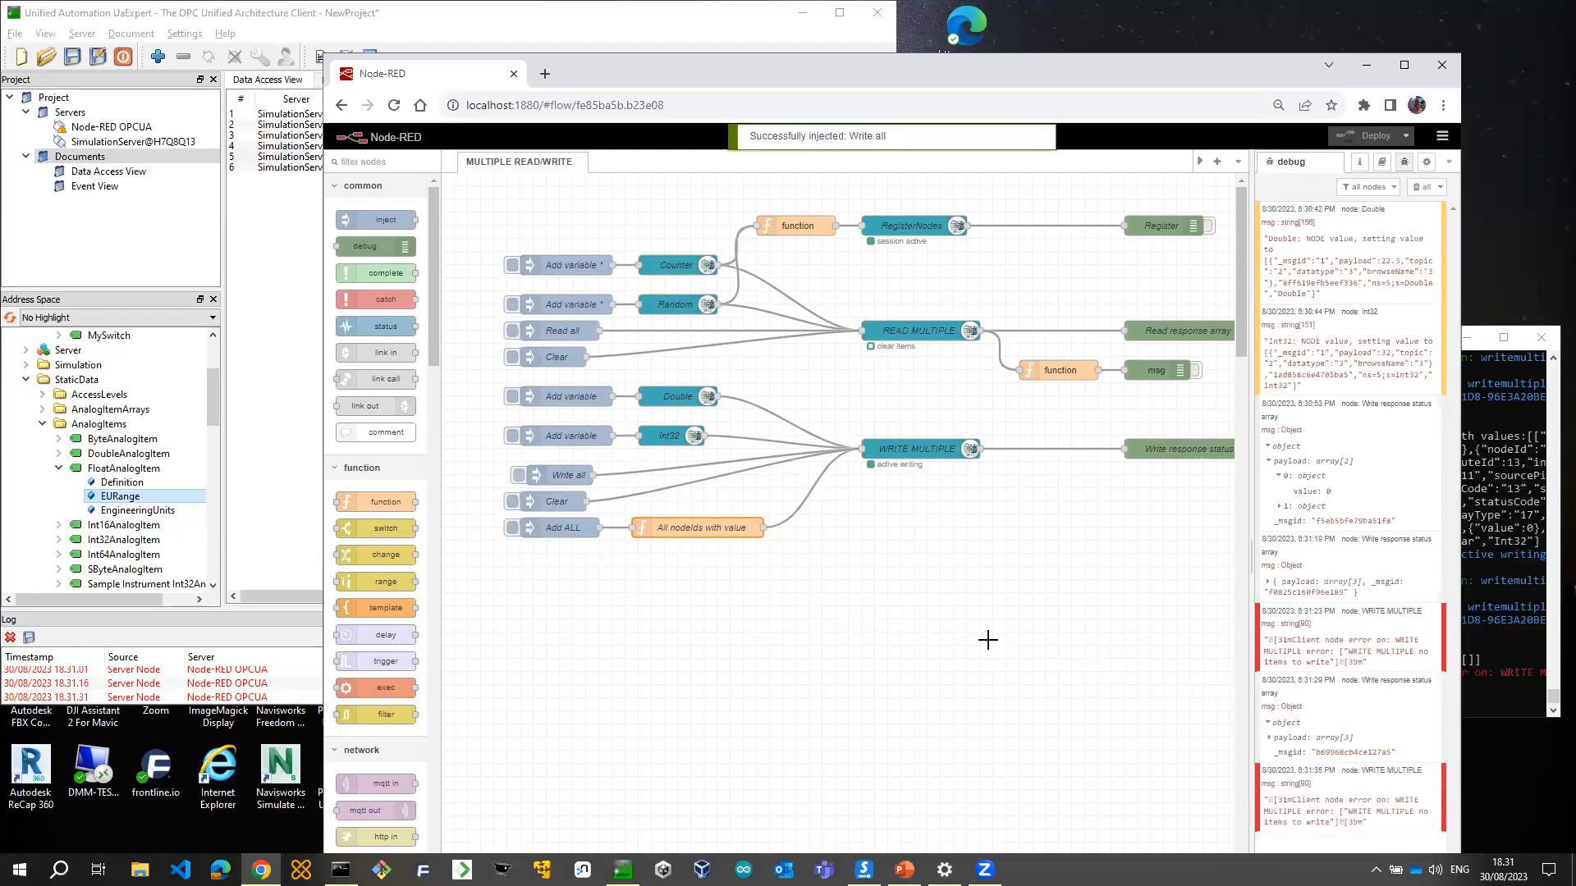
# Examine the "All nodeIds with value" function code, including its topic and deliberately wrong third nodeId, without changing it
pyautogui.doubleClick(706, 527)
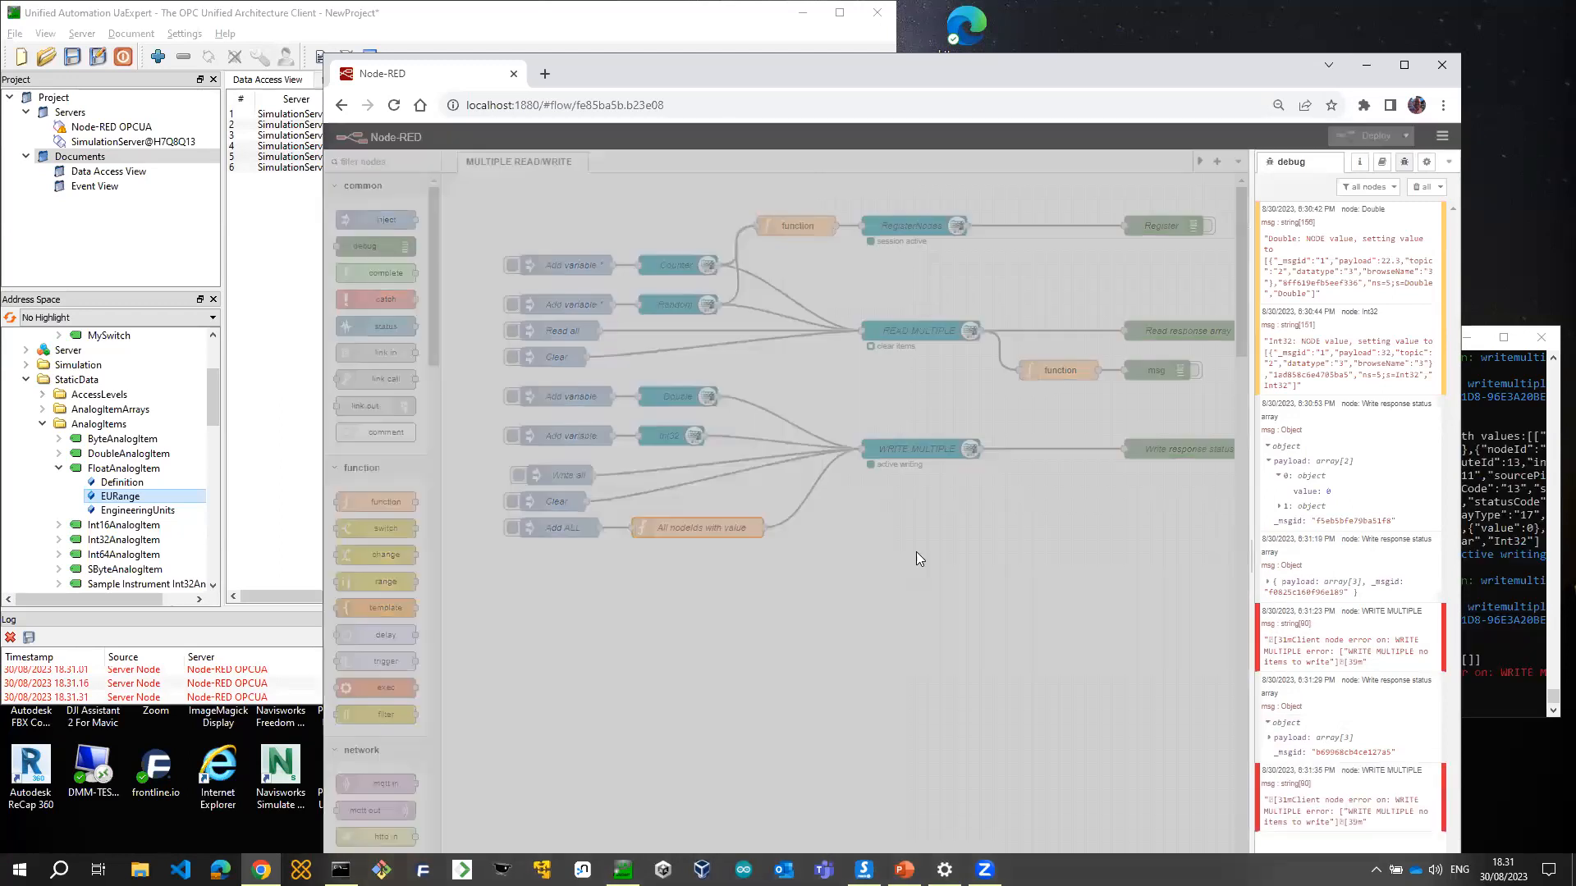
pyautogui.click(994, 521)
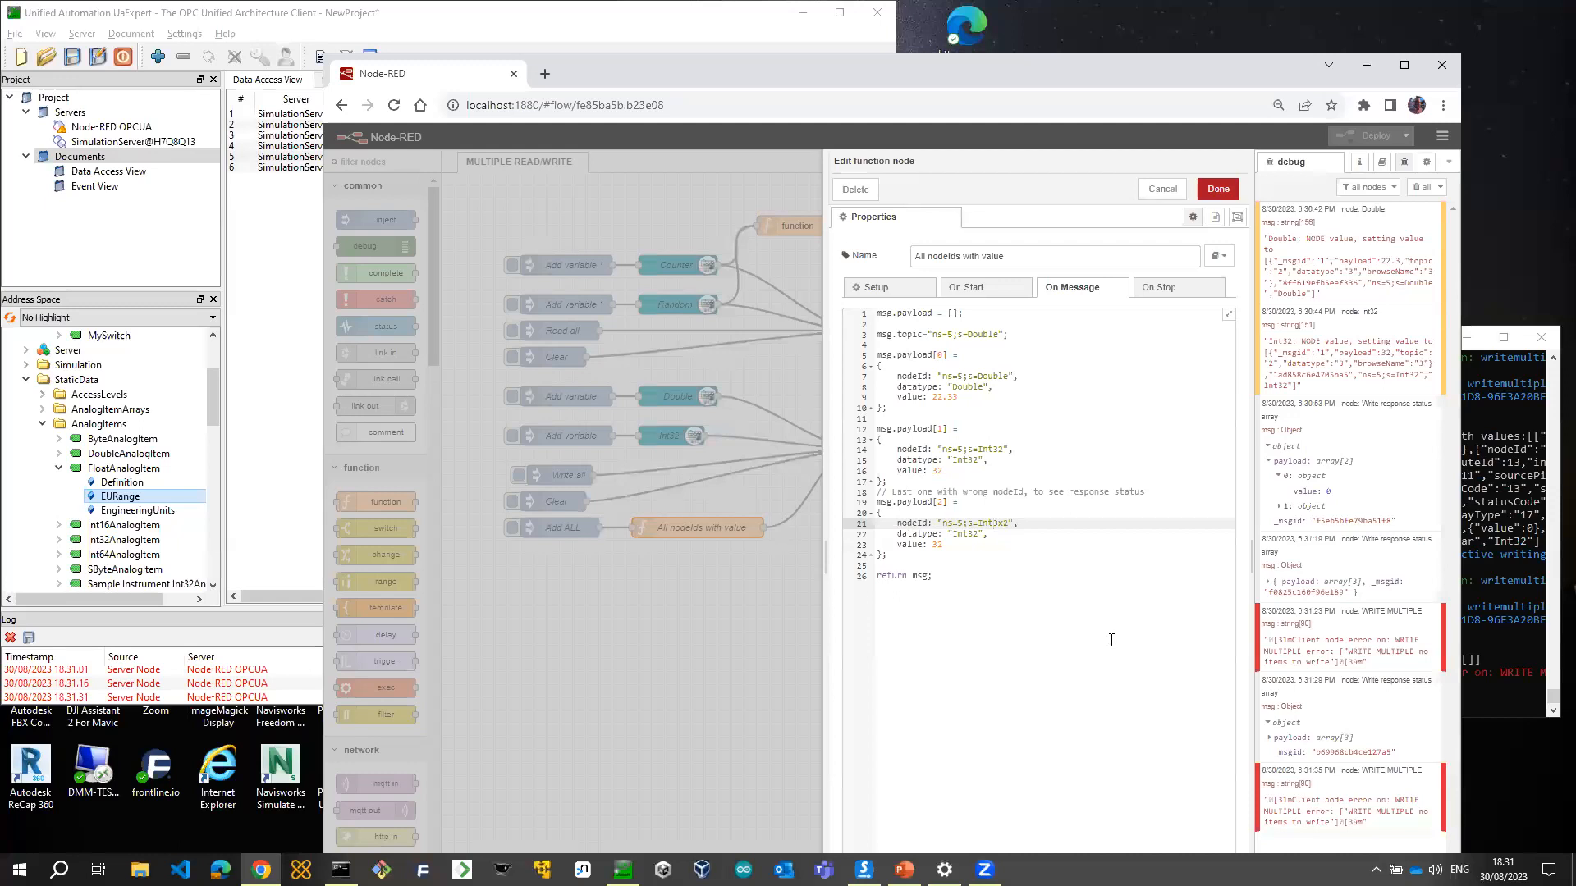
pyautogui.click(1162, 189)
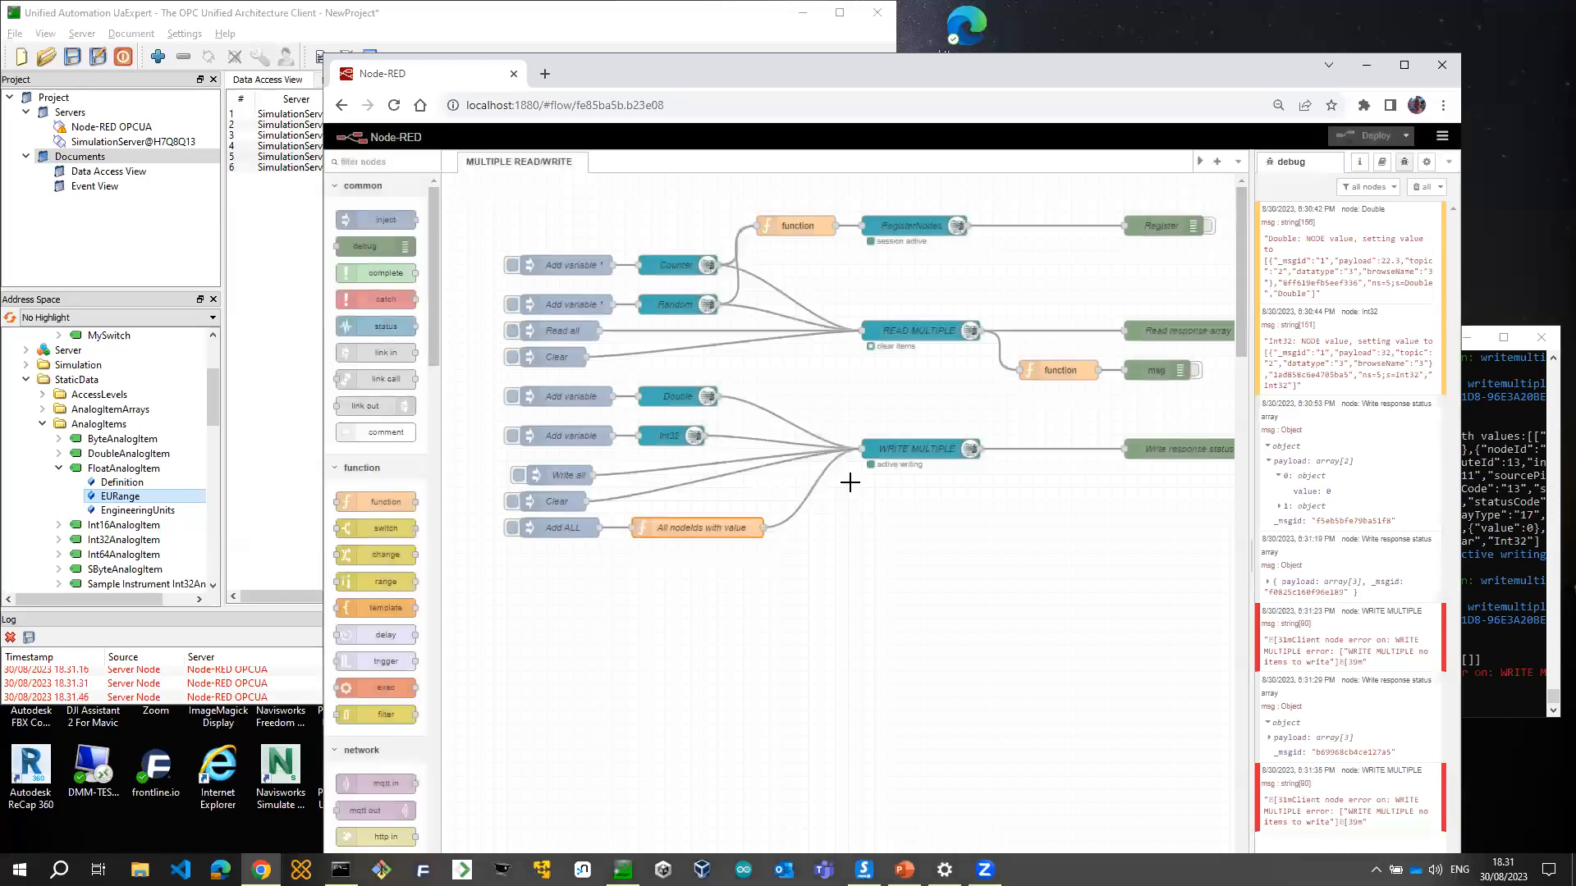
pyautogui.doubleClick(727, 530)
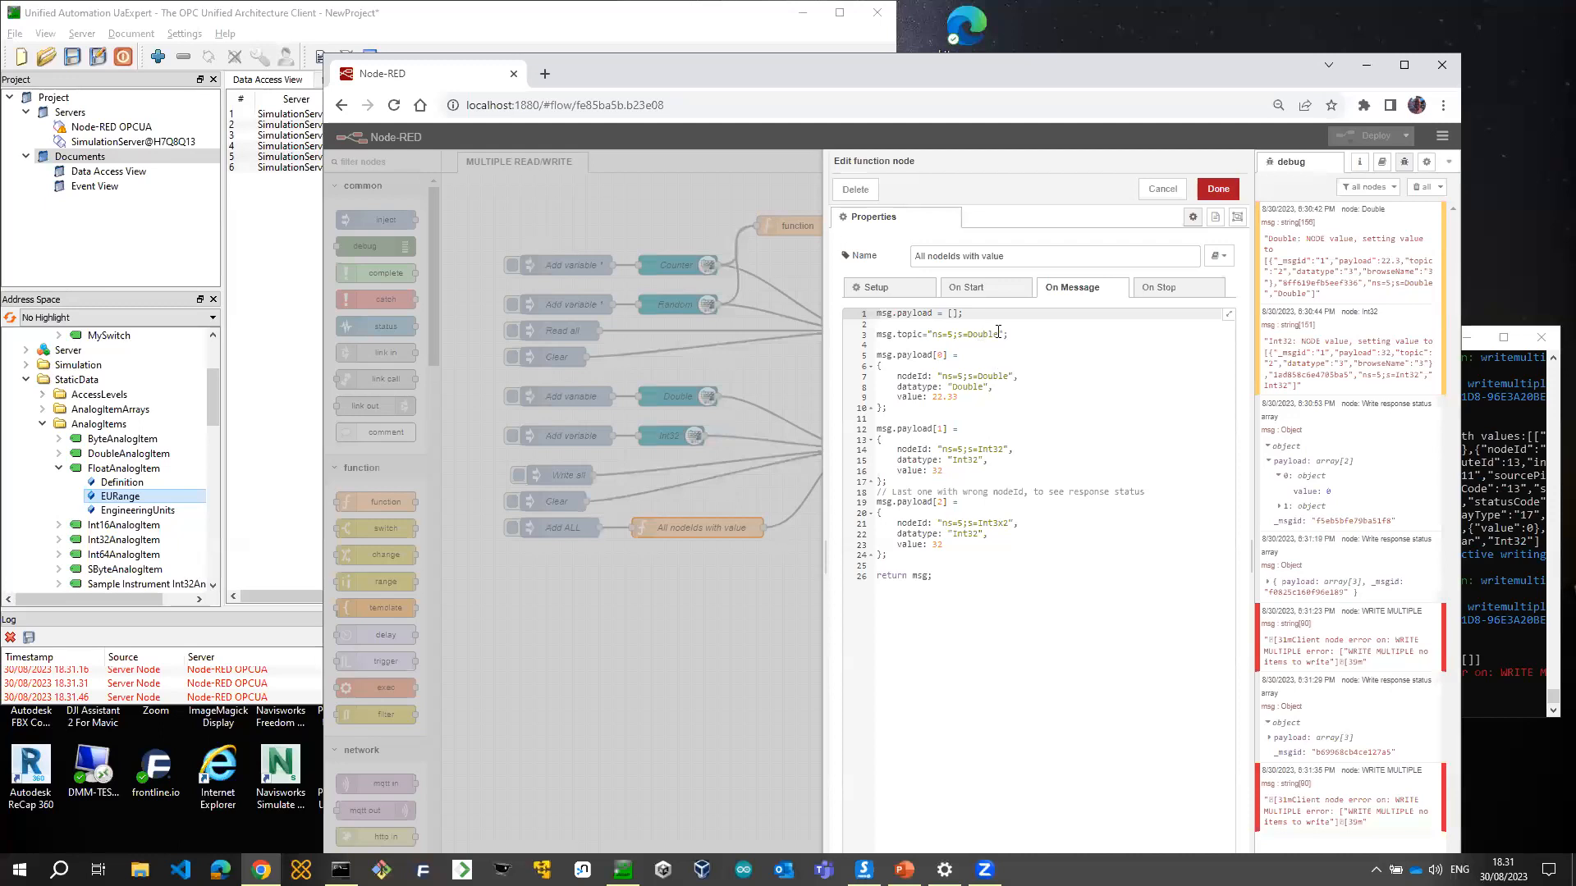
pyautogui.click(1162, 189)
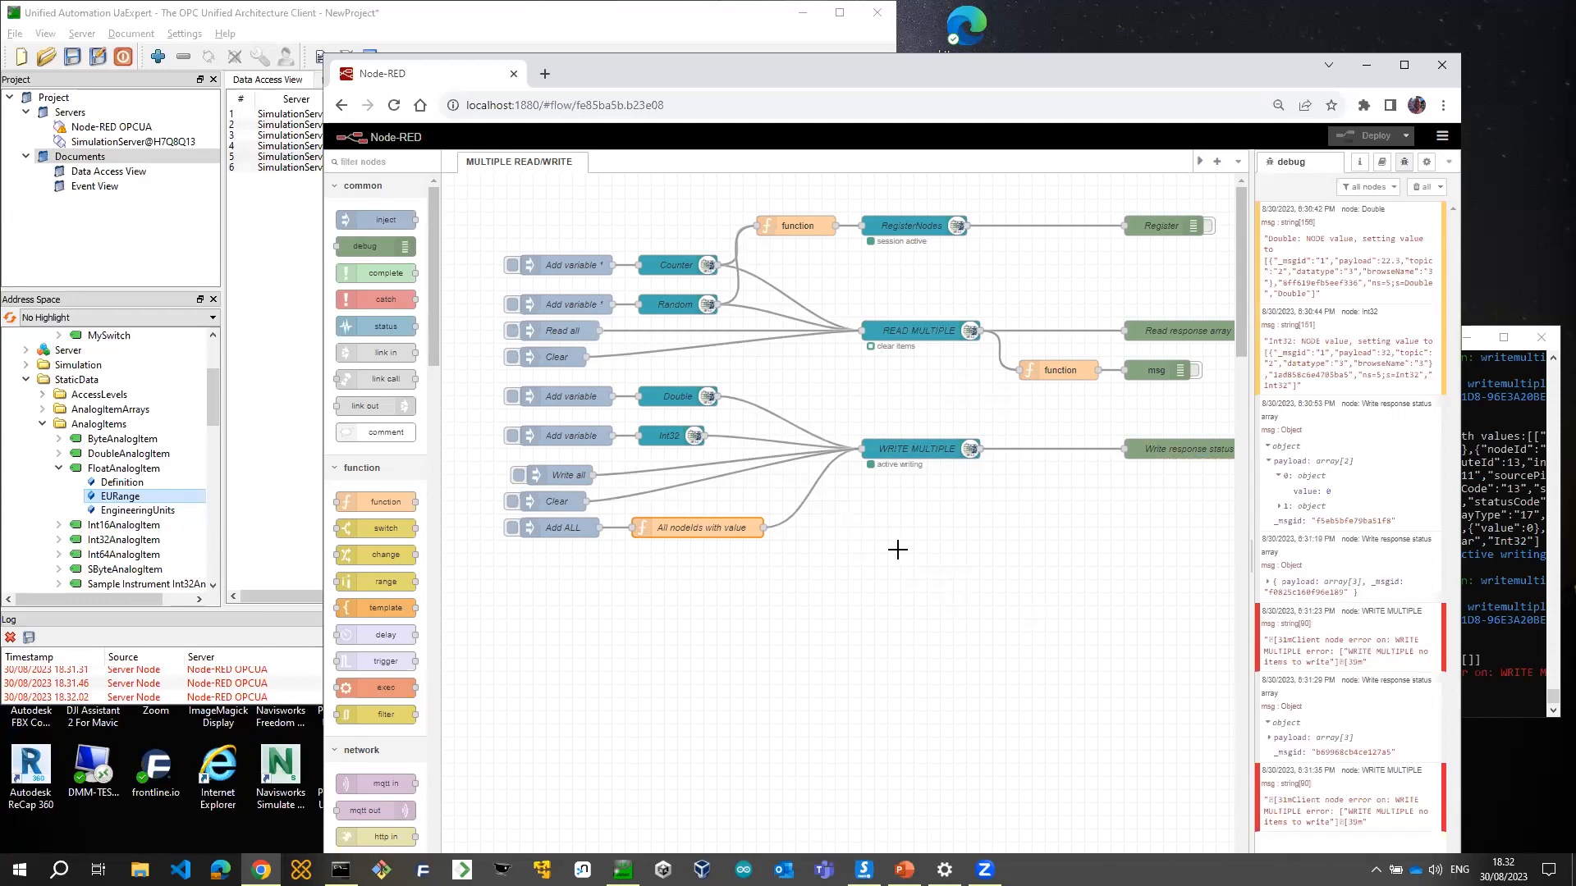
# Stop Node-RED in the command window and list the flow files matching NR*.json
pyautogui.click(1493, 537)
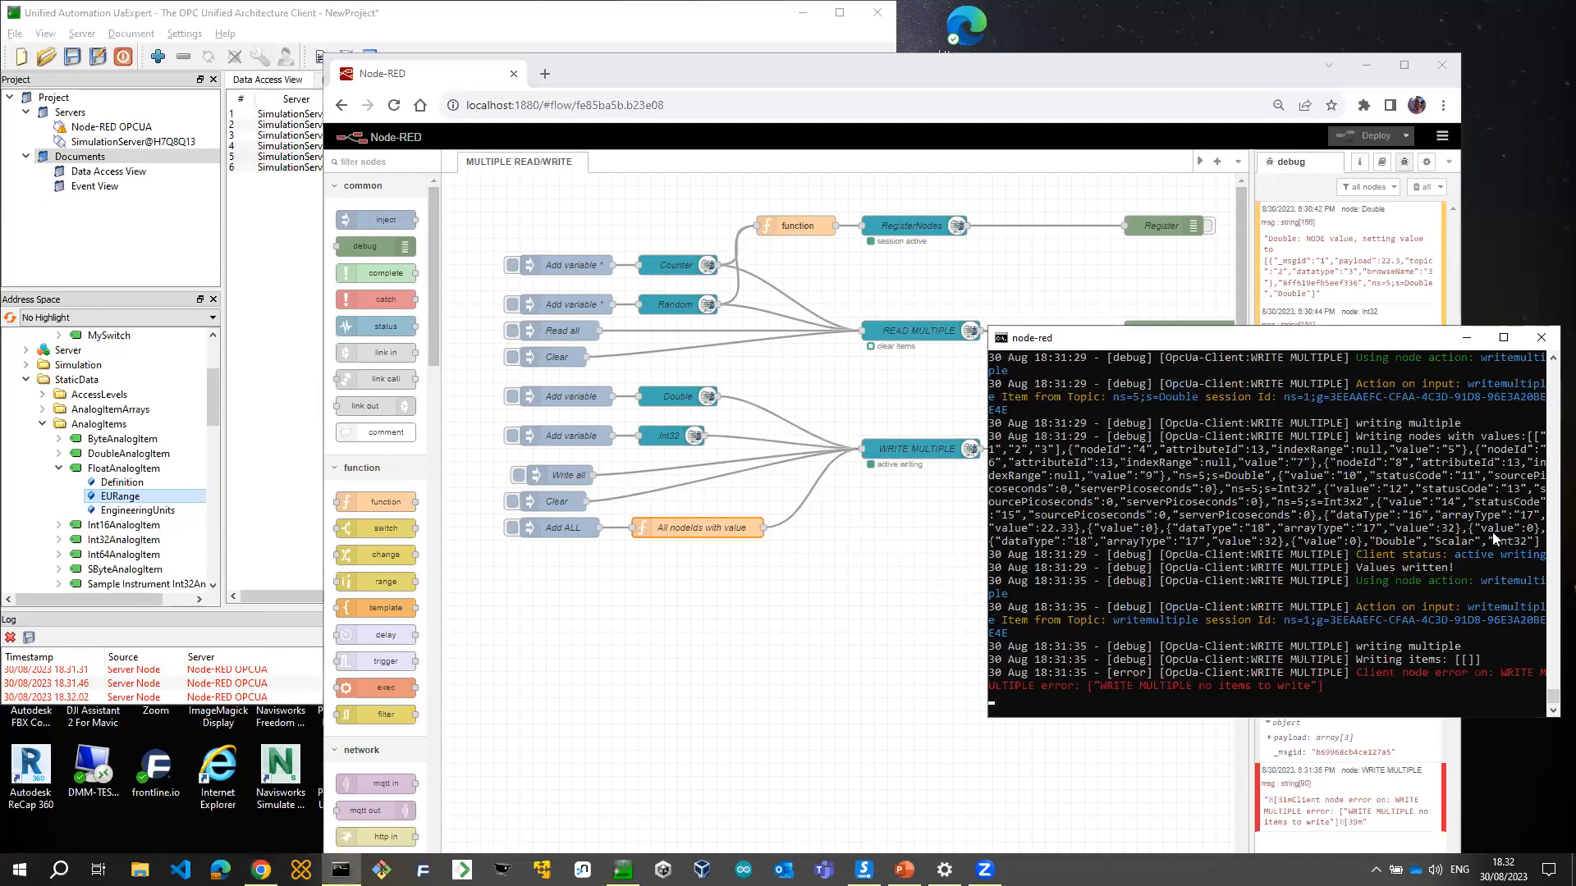
pyautogui.hotkey('ctrl', 'c')
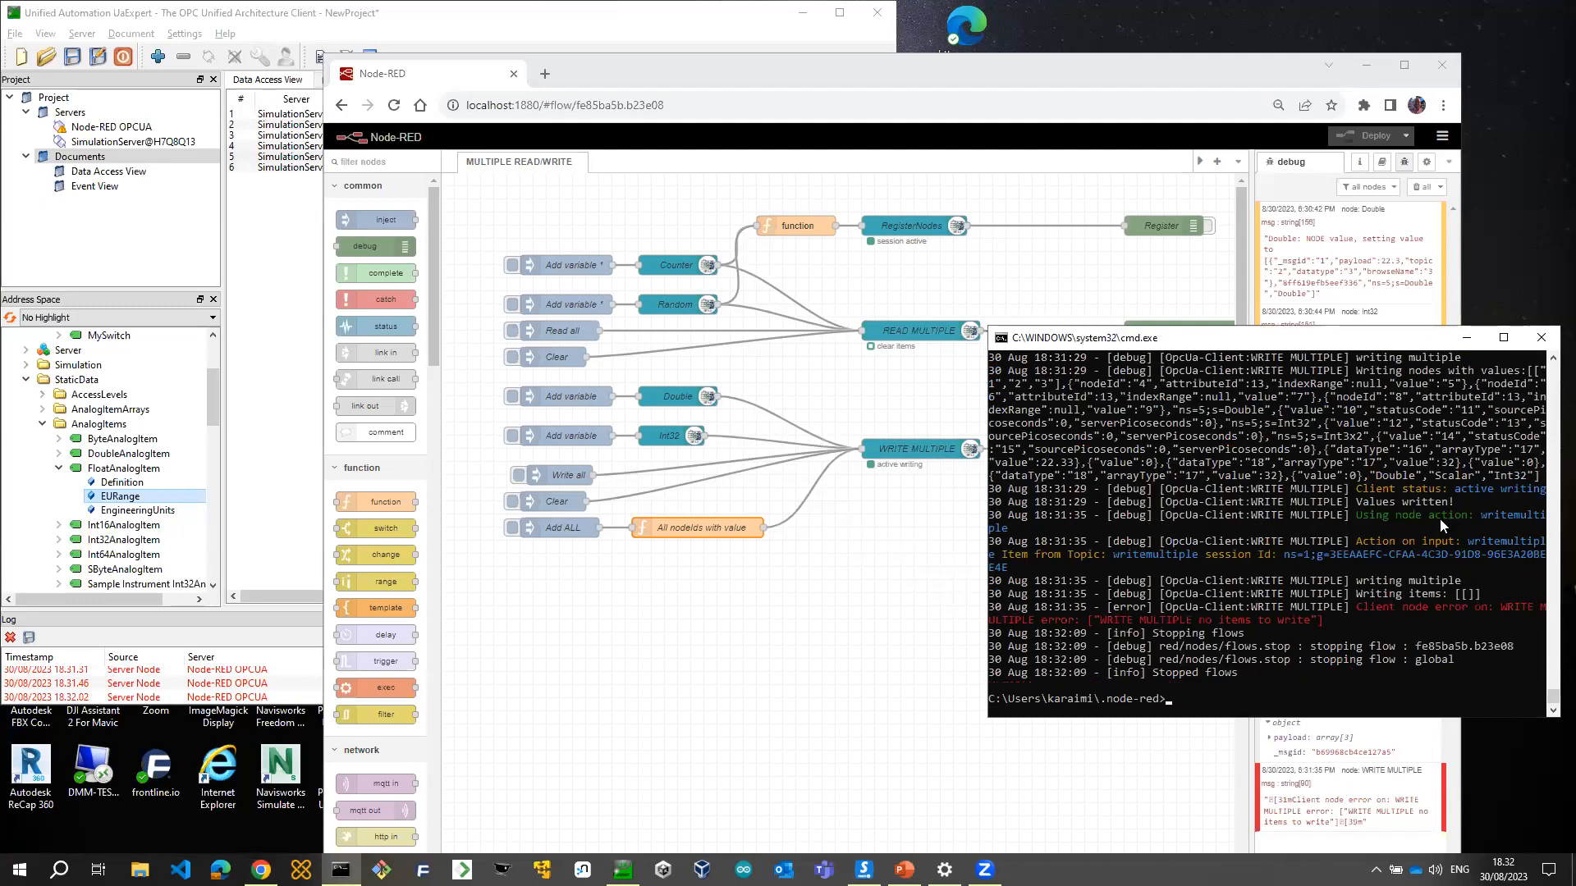
pyautogui.write('dir NR*.json')
pyautogui.press('Return')
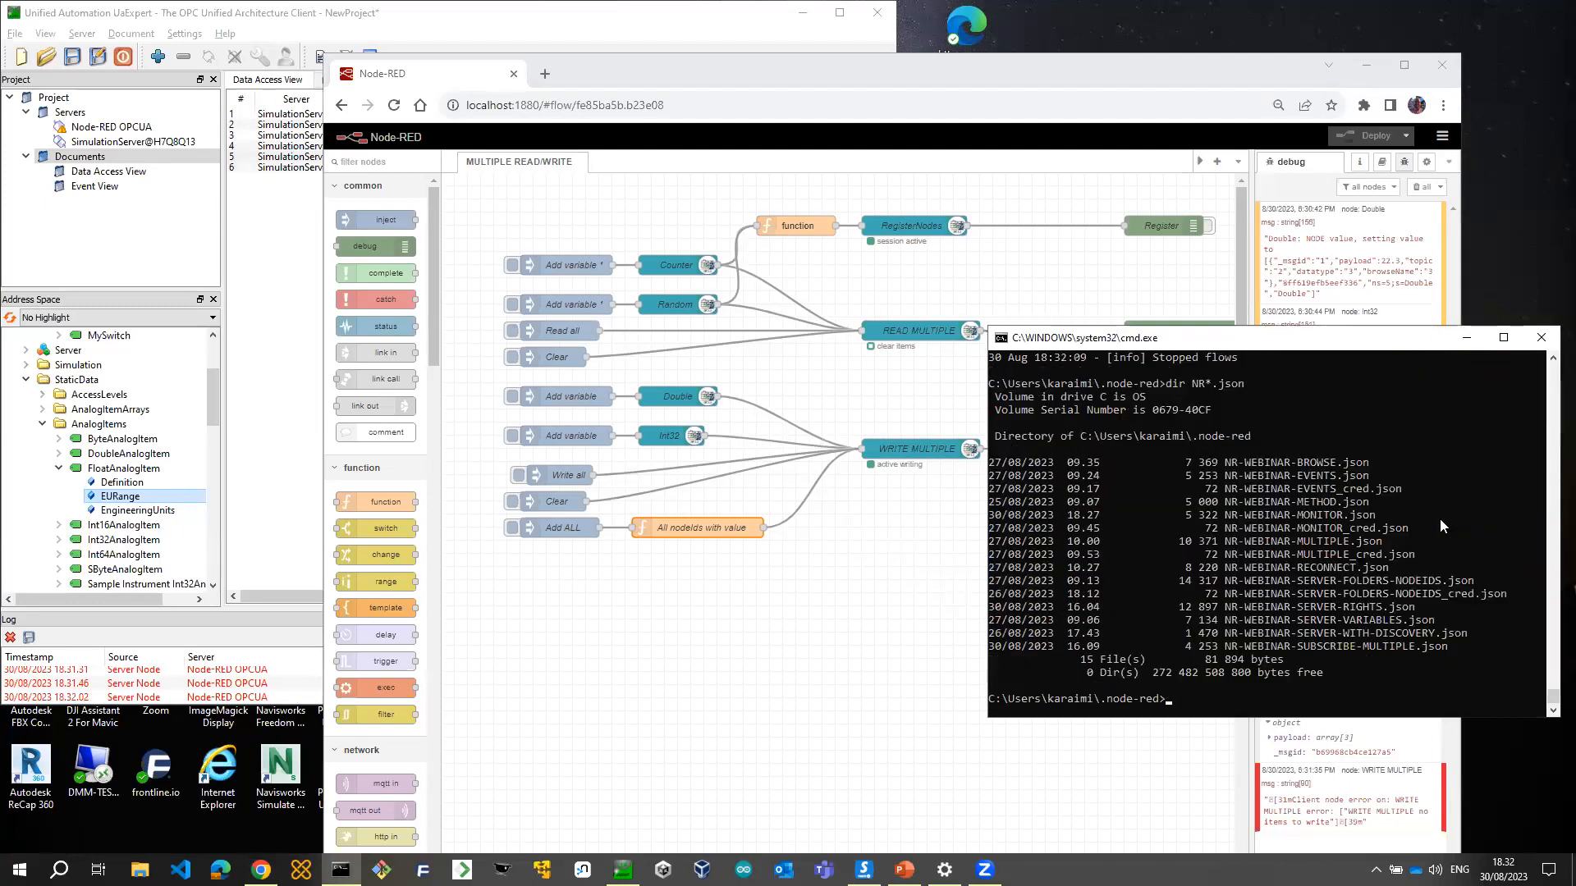
# Start Node-RED with NR-WEBINAR-RECONNECT.json by editing the earlier launch command, and return to the flow editor in the browser
pyautogui.write('node-red NR-WEBINAR-MONITOR.json')
pyautogui.press('BackSpace')
pyautogui.press('BackSpace')
pyautogui.press('BackSpace')
pyautogui.press('BackSpace')
pyautogui.press('BackSpace')
pyautogui.press('BackSpace')
pyautogui.press('BackSpace')
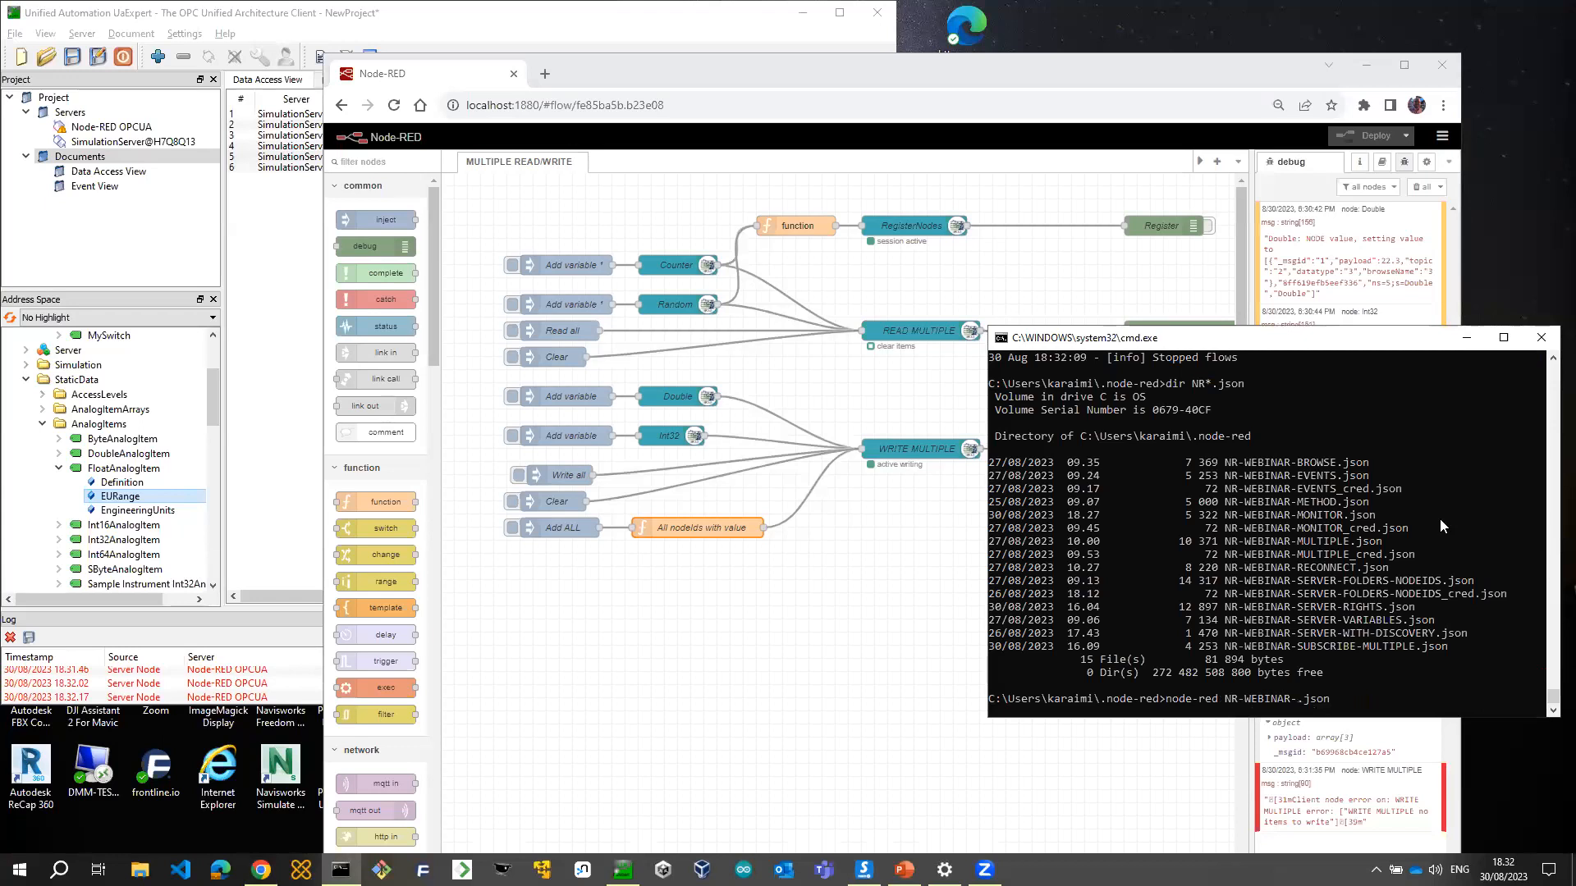
pyautogui.write('RECONNECT')
pyautogui.press('Return')
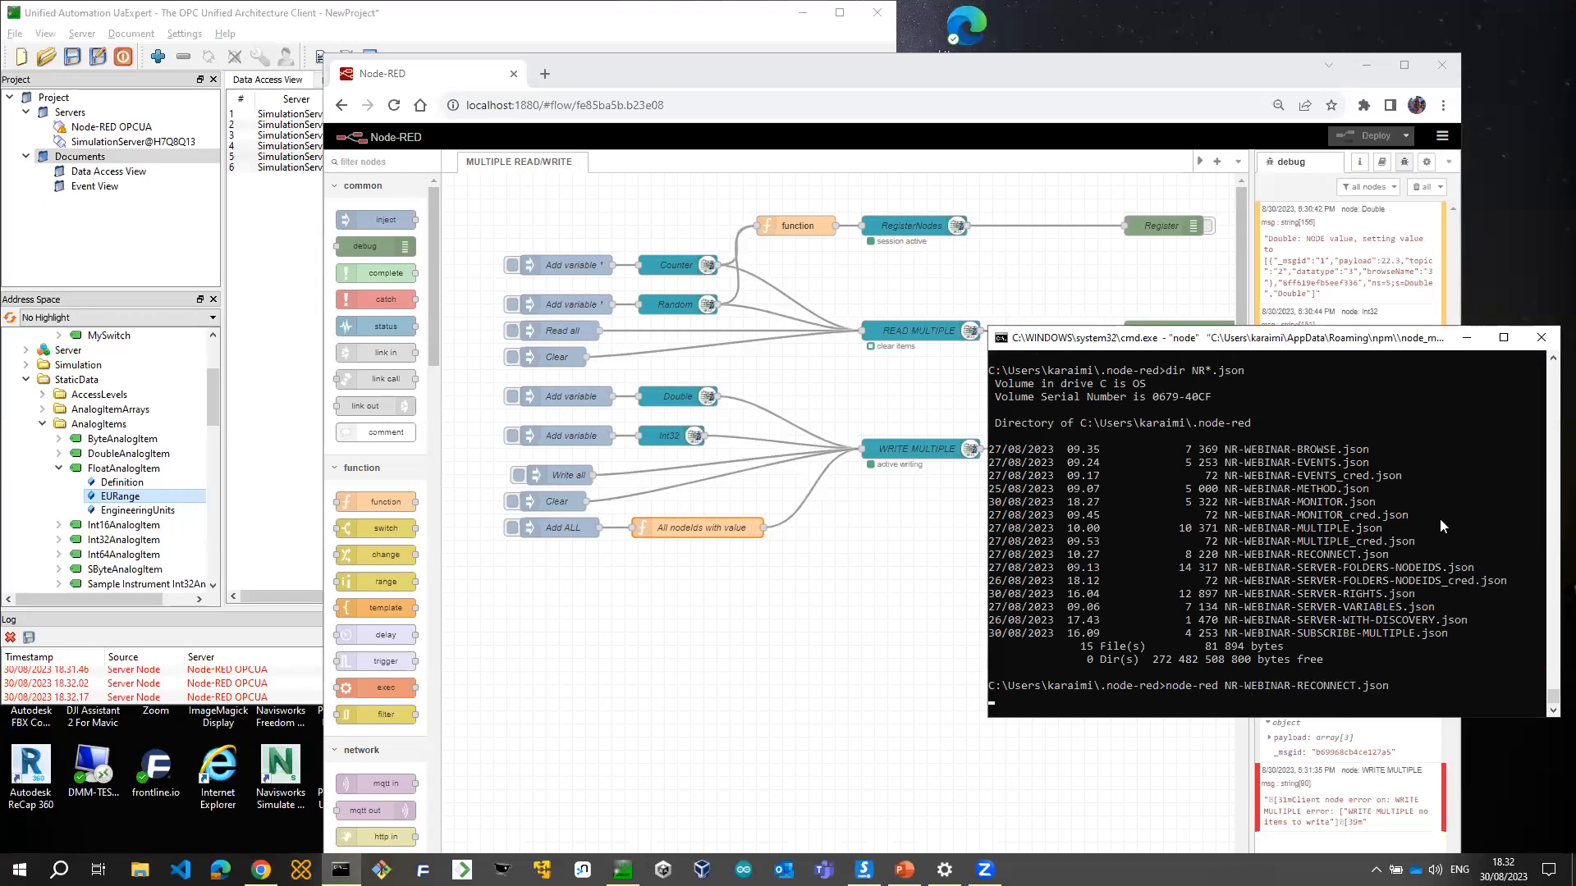
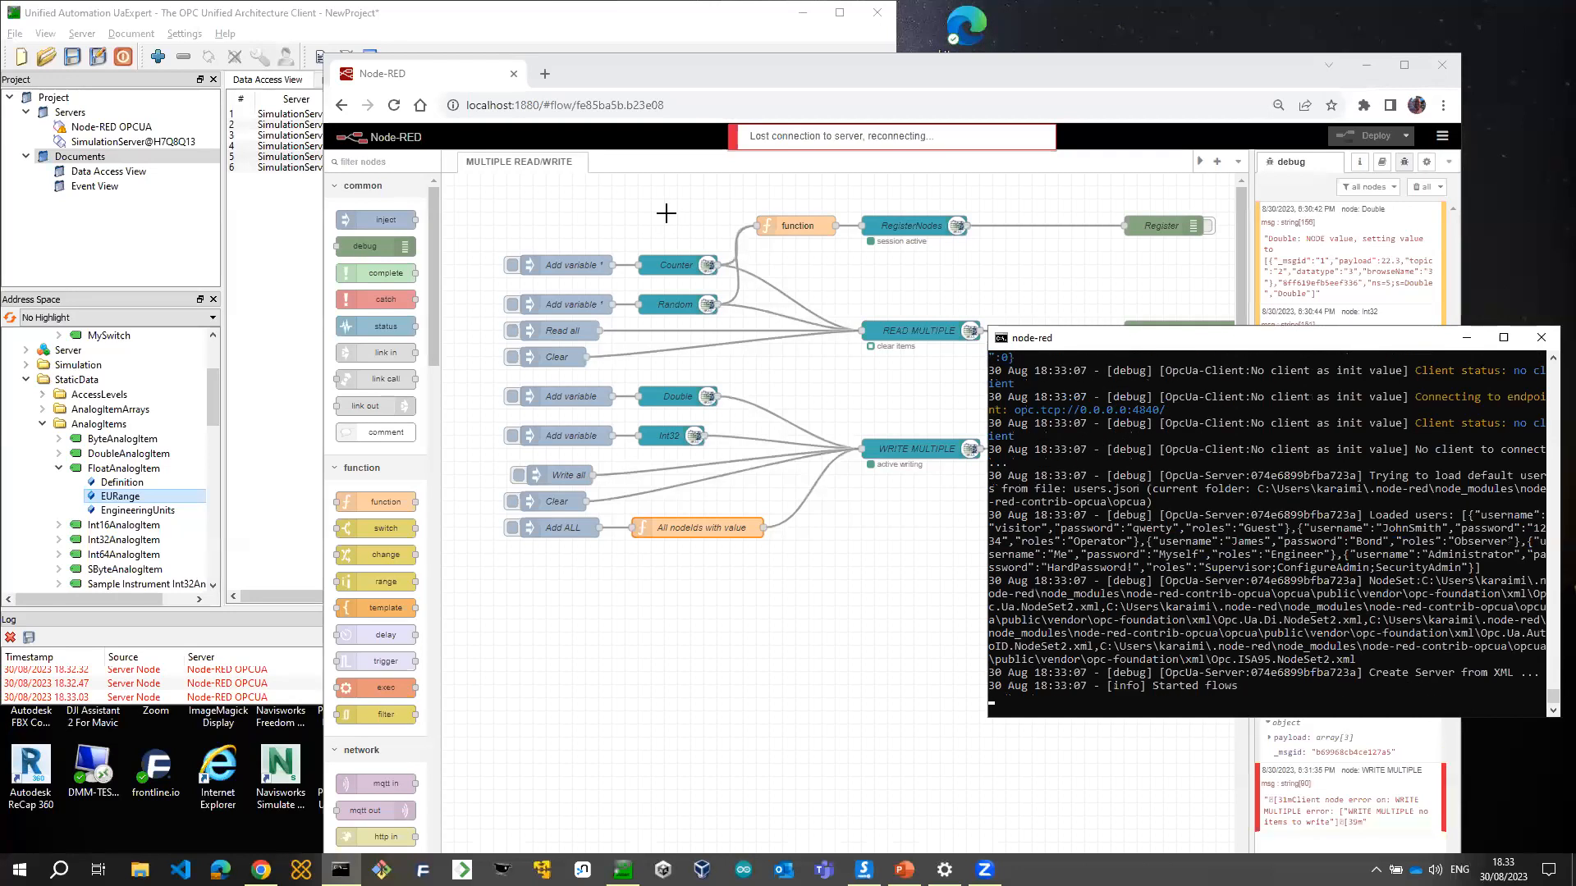
pyautogui.click(666, 214)
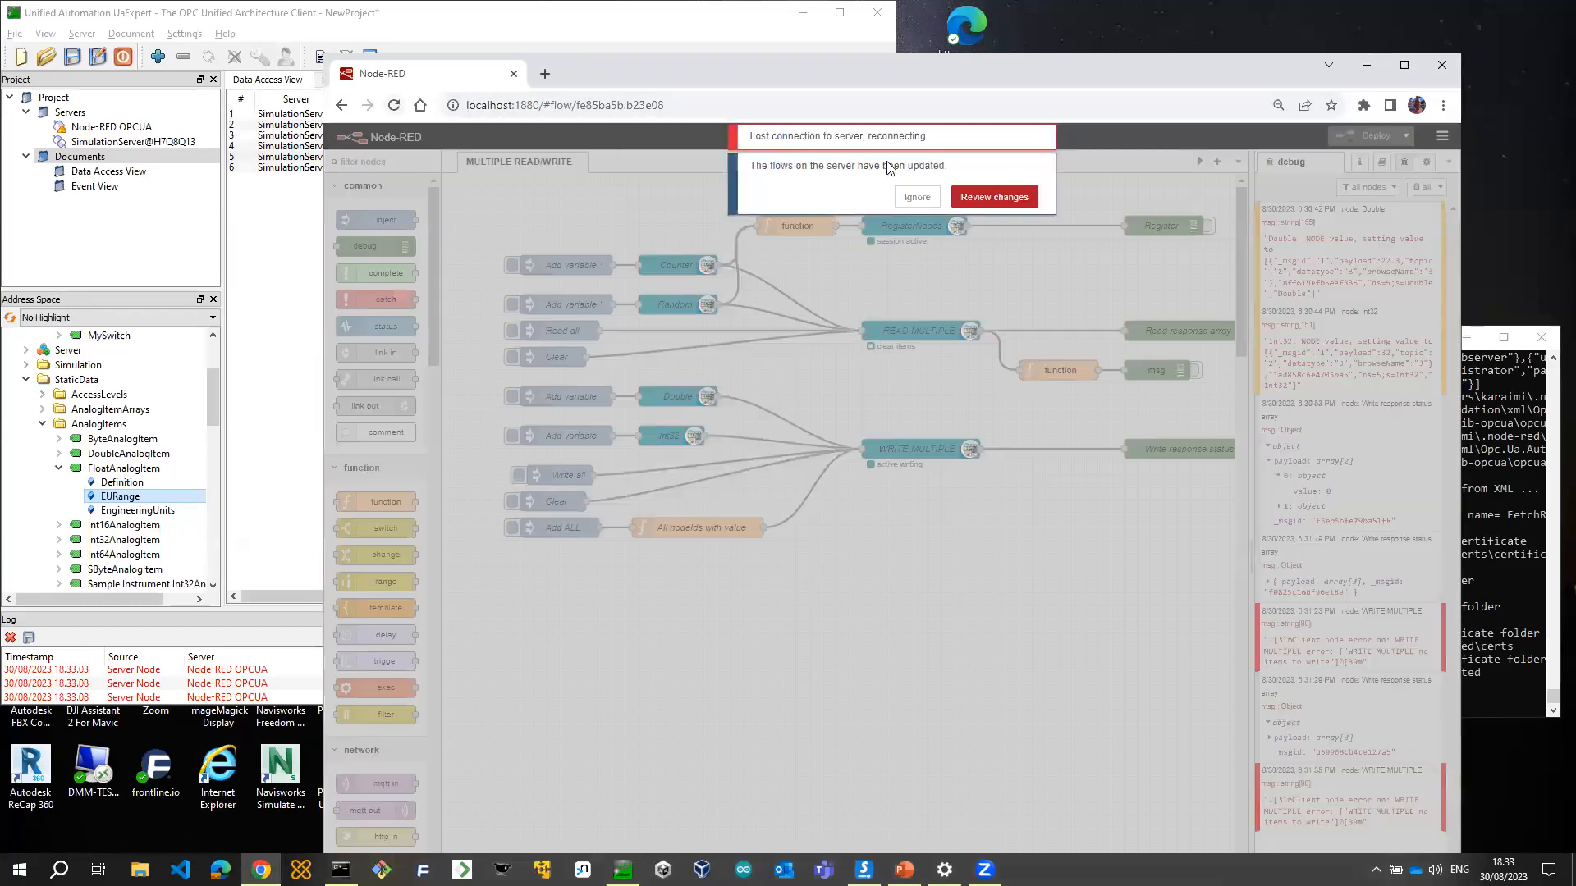
# Dismiss the flow-update notice, reload the editor to load the Reconnect flow, and narrow the sidebar to give the flow more room
pyautogui.click(917, 177)
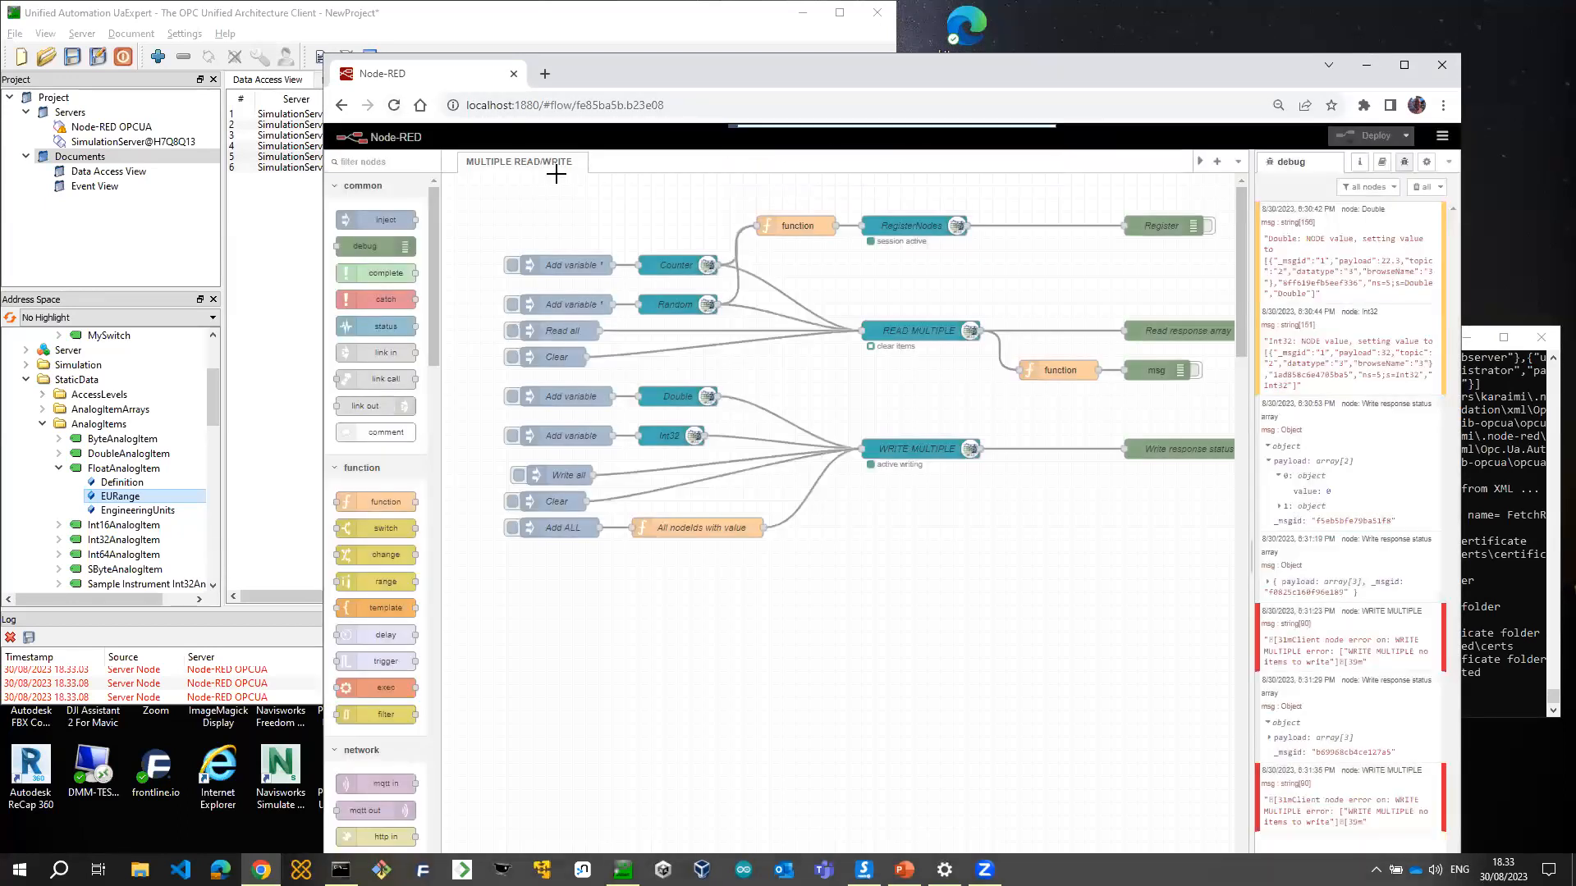
pyautogui.click(395, 108)
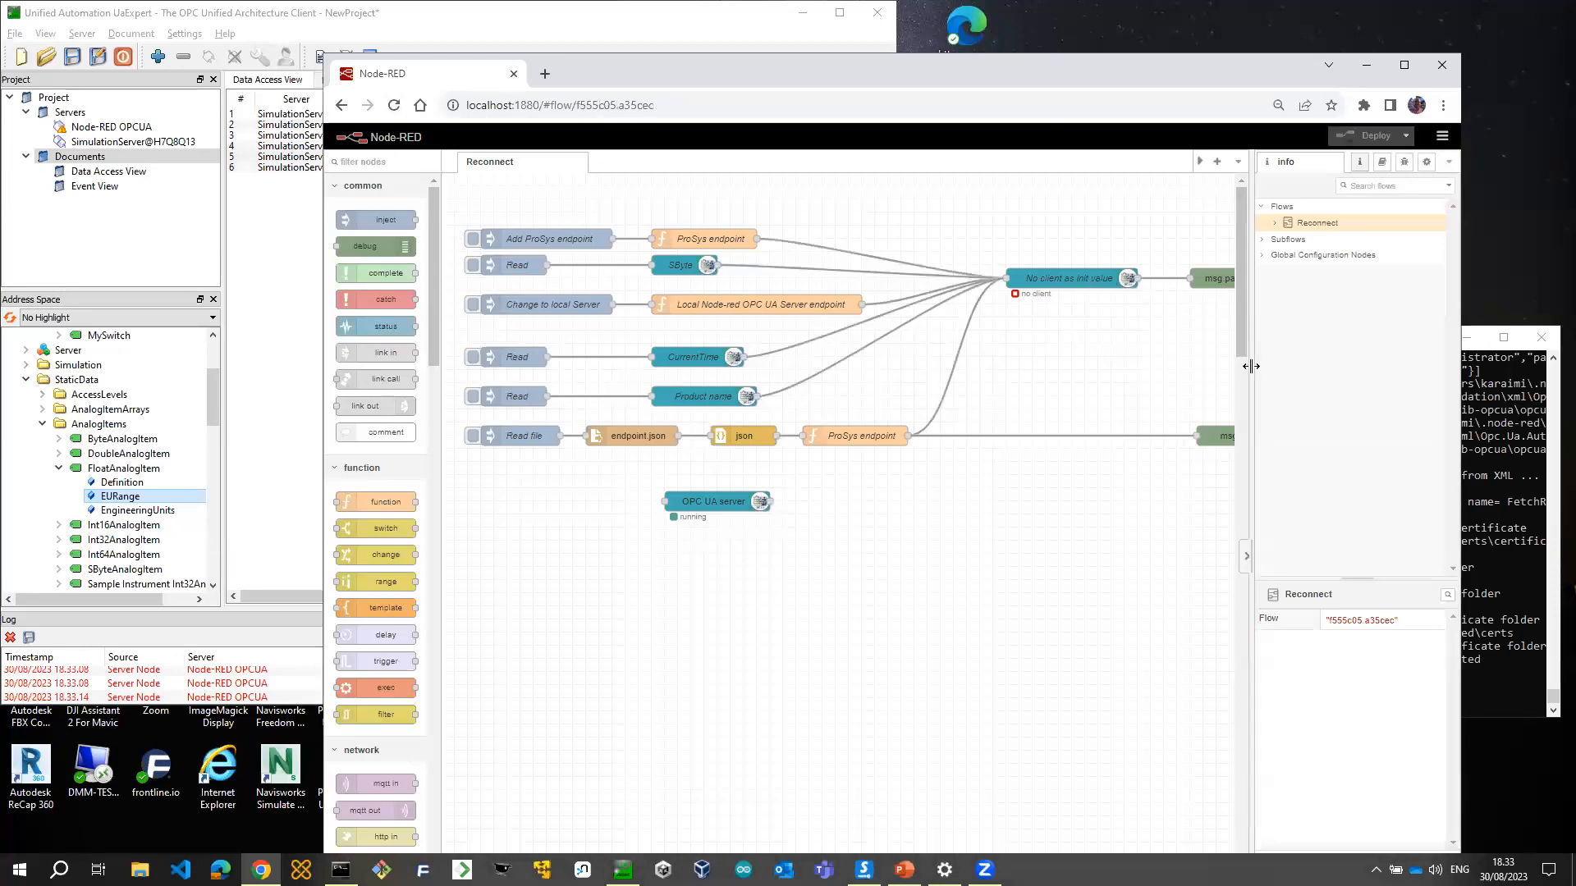
pyautogui.moveTo(1250, 365); pyautogui.dragTo(1329, 364)
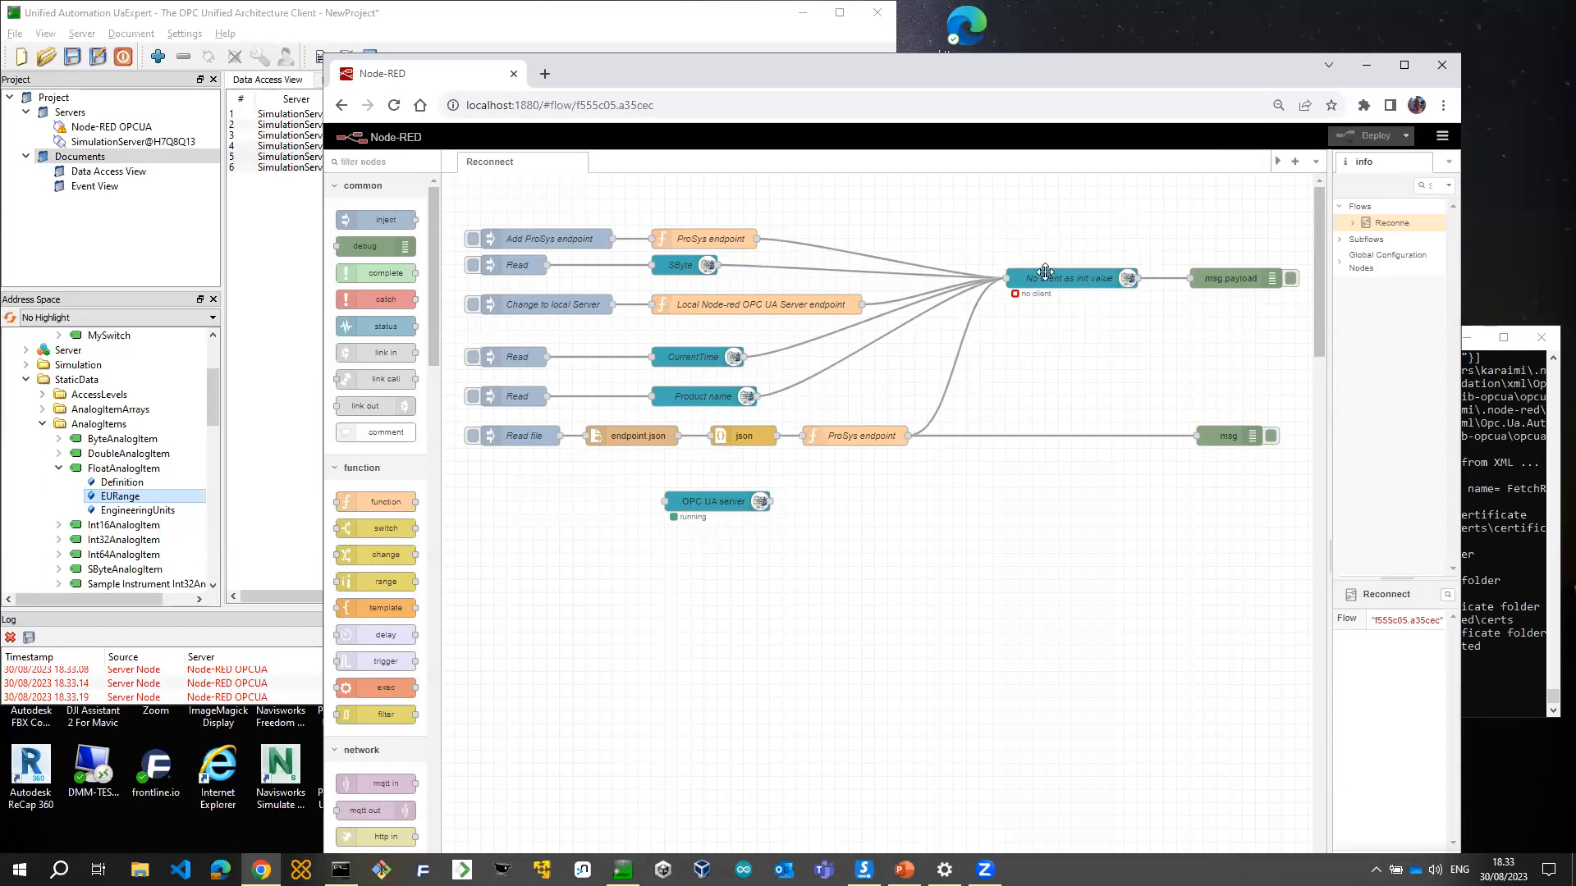
# Review the "ProSys endpoint" function code without changing it, and inject "Add ProSys endpoint" to connect the client
pyautogui.doubleClick(706, 239)
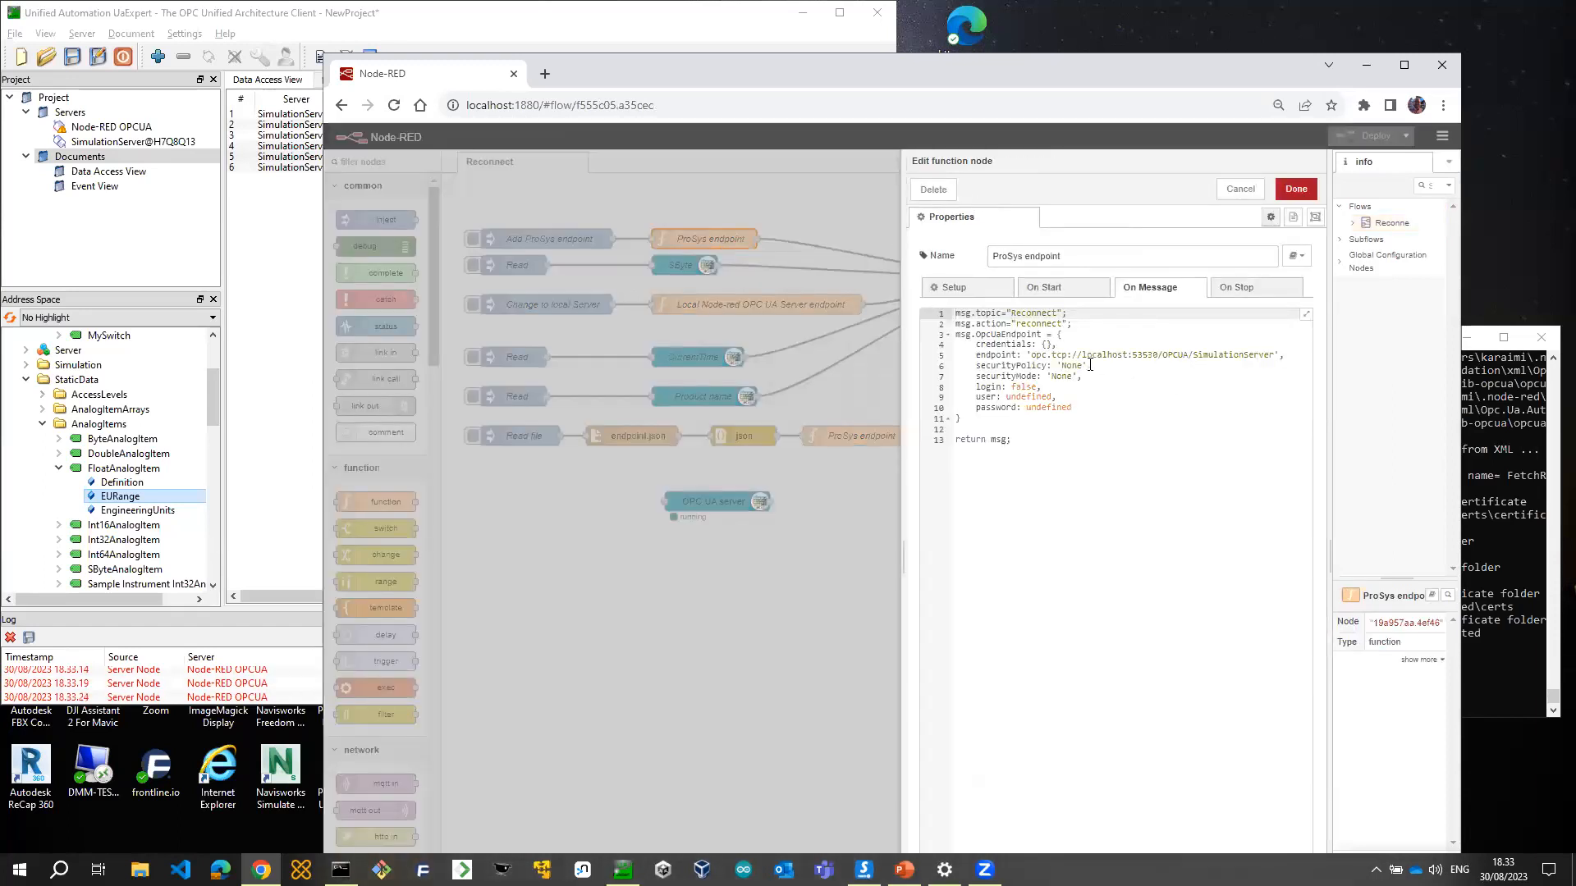
pyautogui.click(1239, 190)
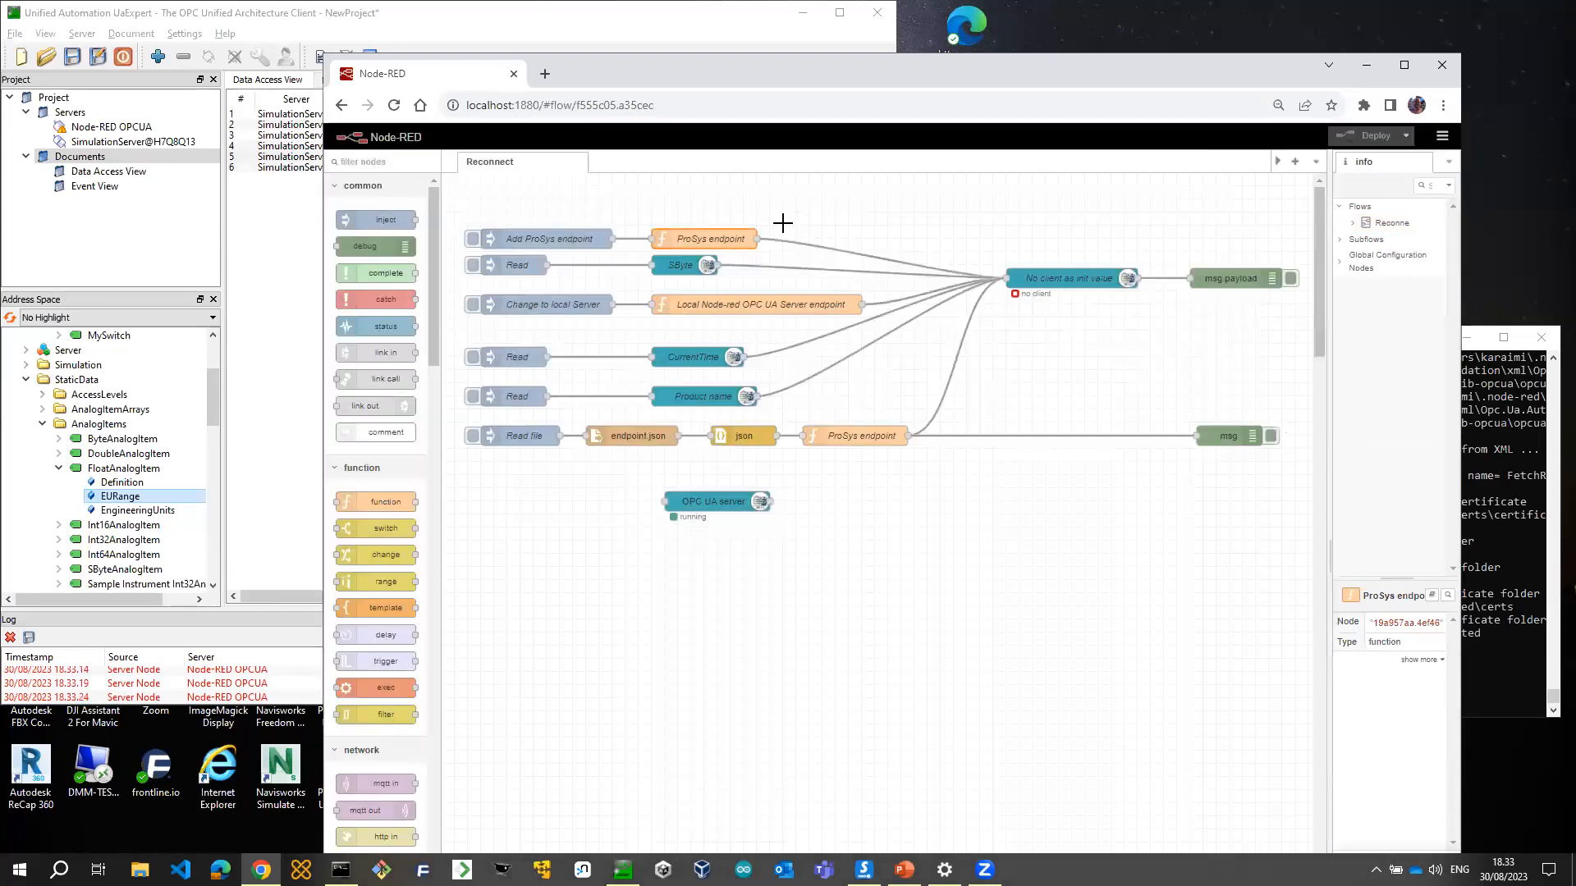
pyautogui.click(472, 239)
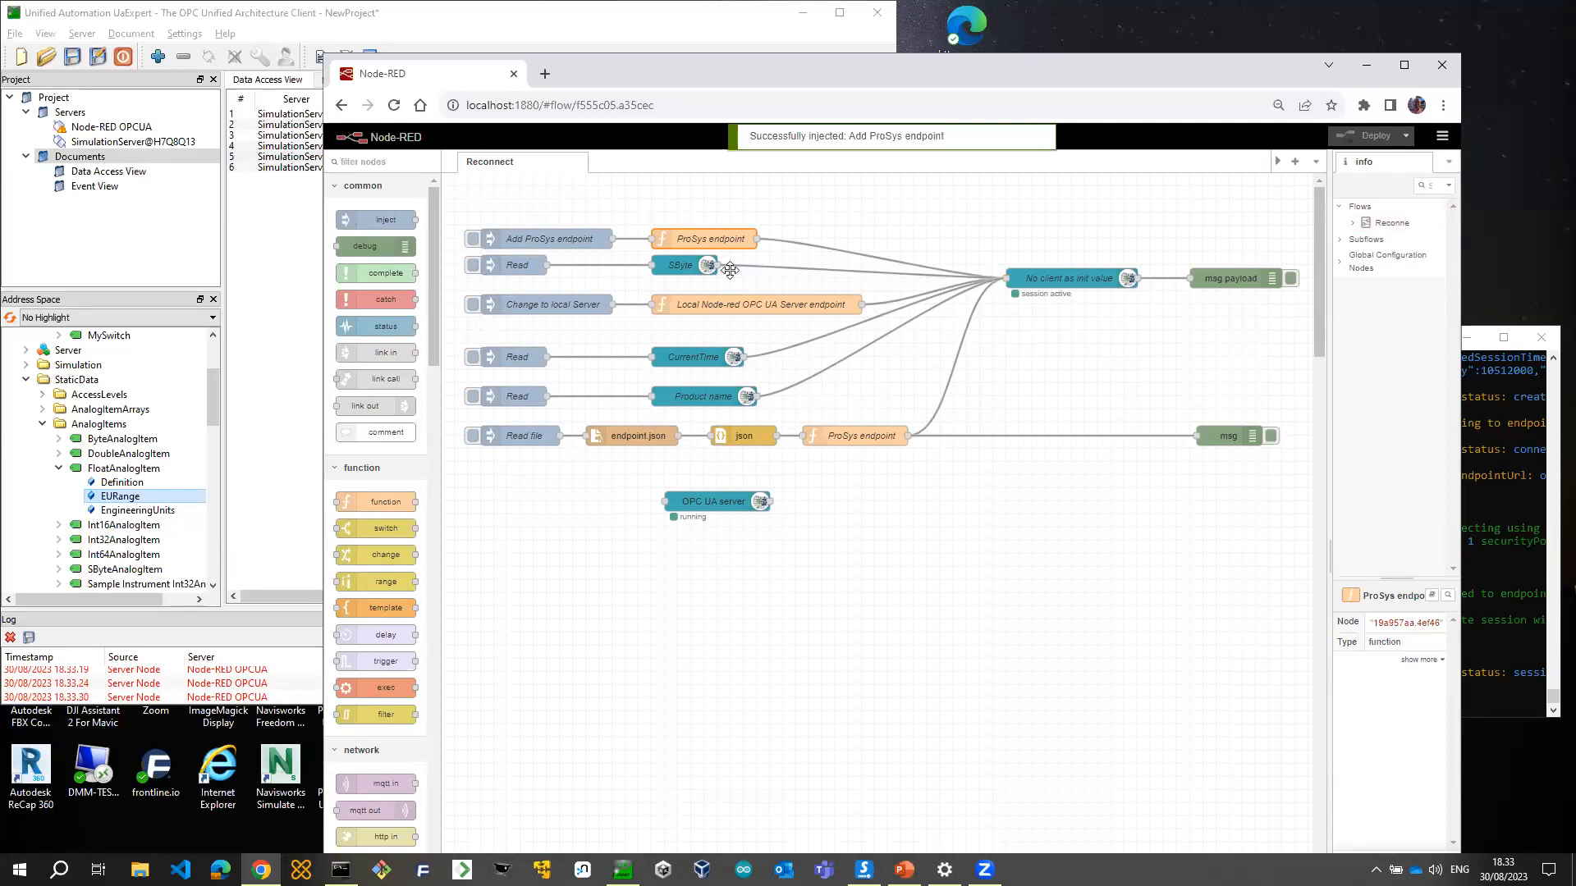
# Read SByte, CurrentTime and Product name from the ProSys server, with the sidebar widened and showing the debug messages
pyautogui.click(474, 265)
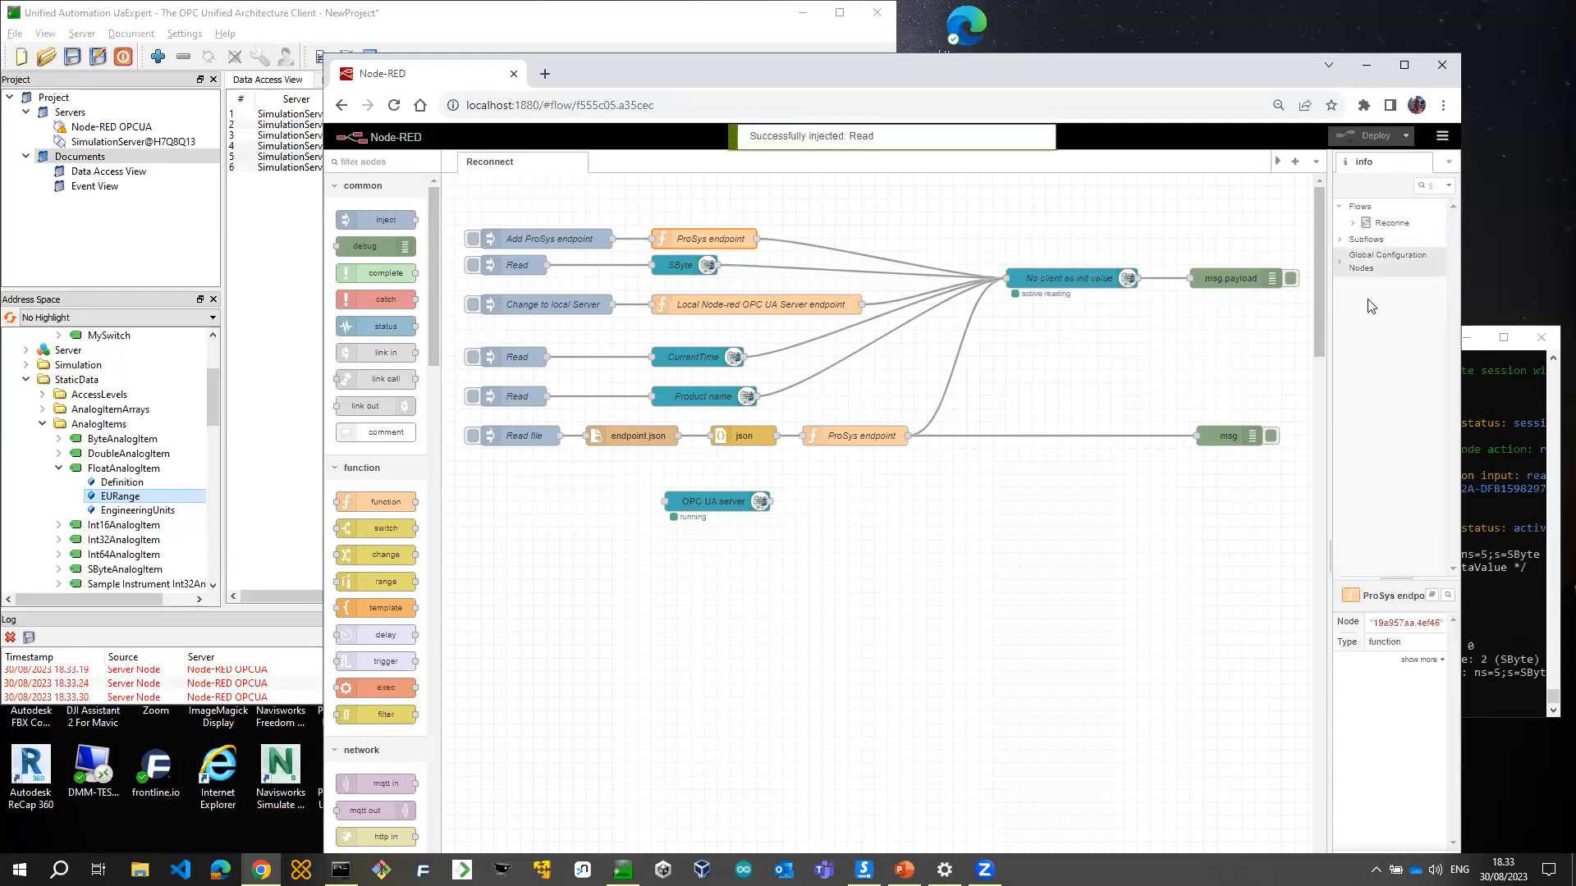
pyautogui.moveTo(1331, 325); pyautogui.dragTo(1177, 324)
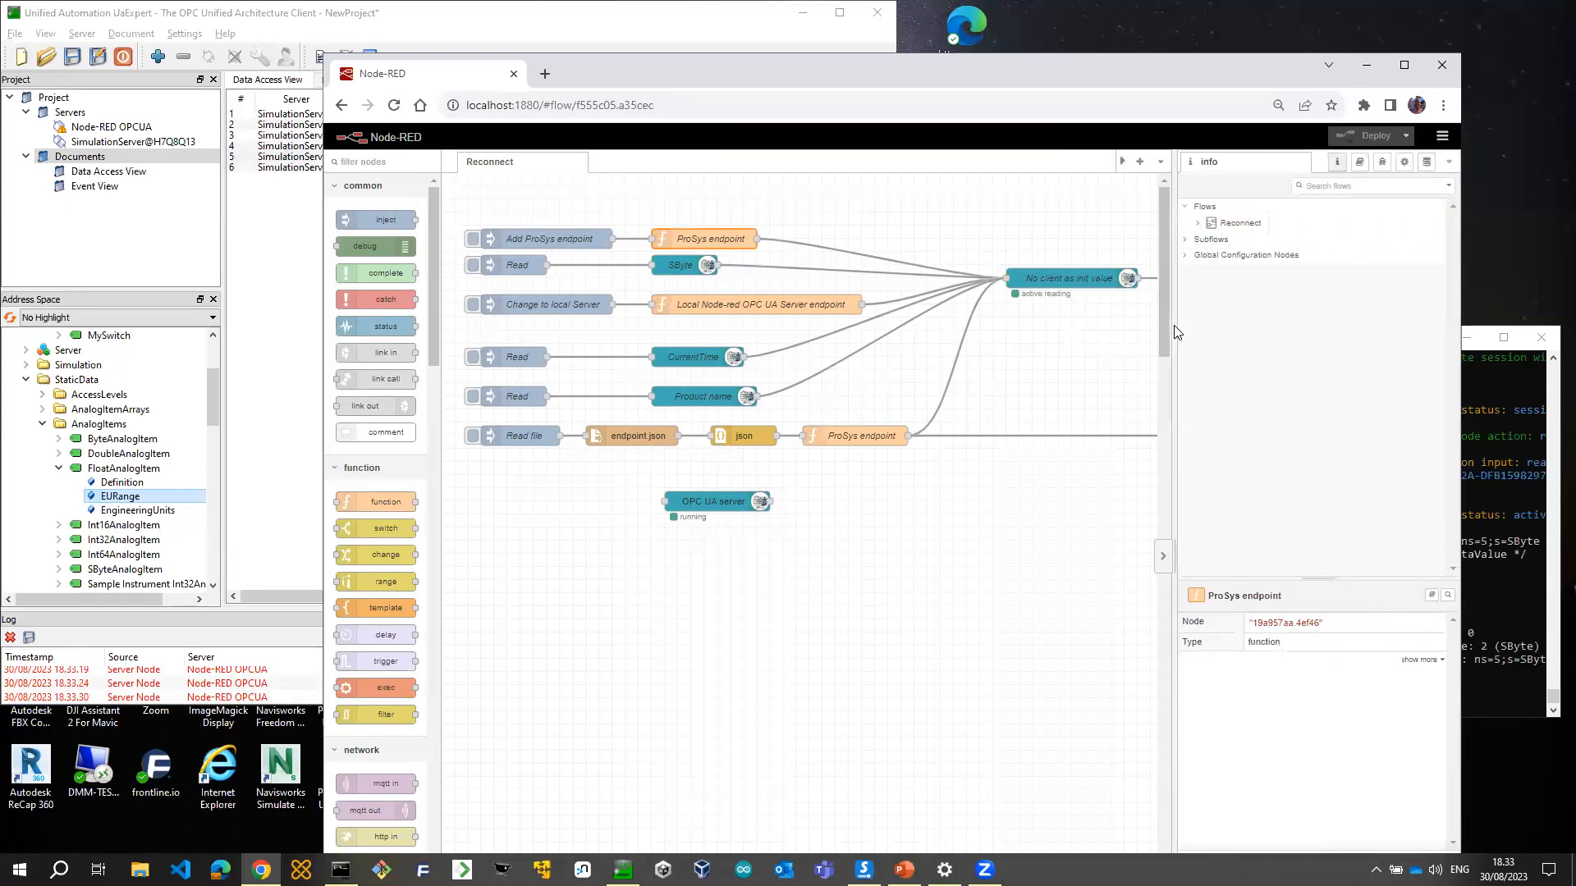
pyautogui.click(1382, 165)
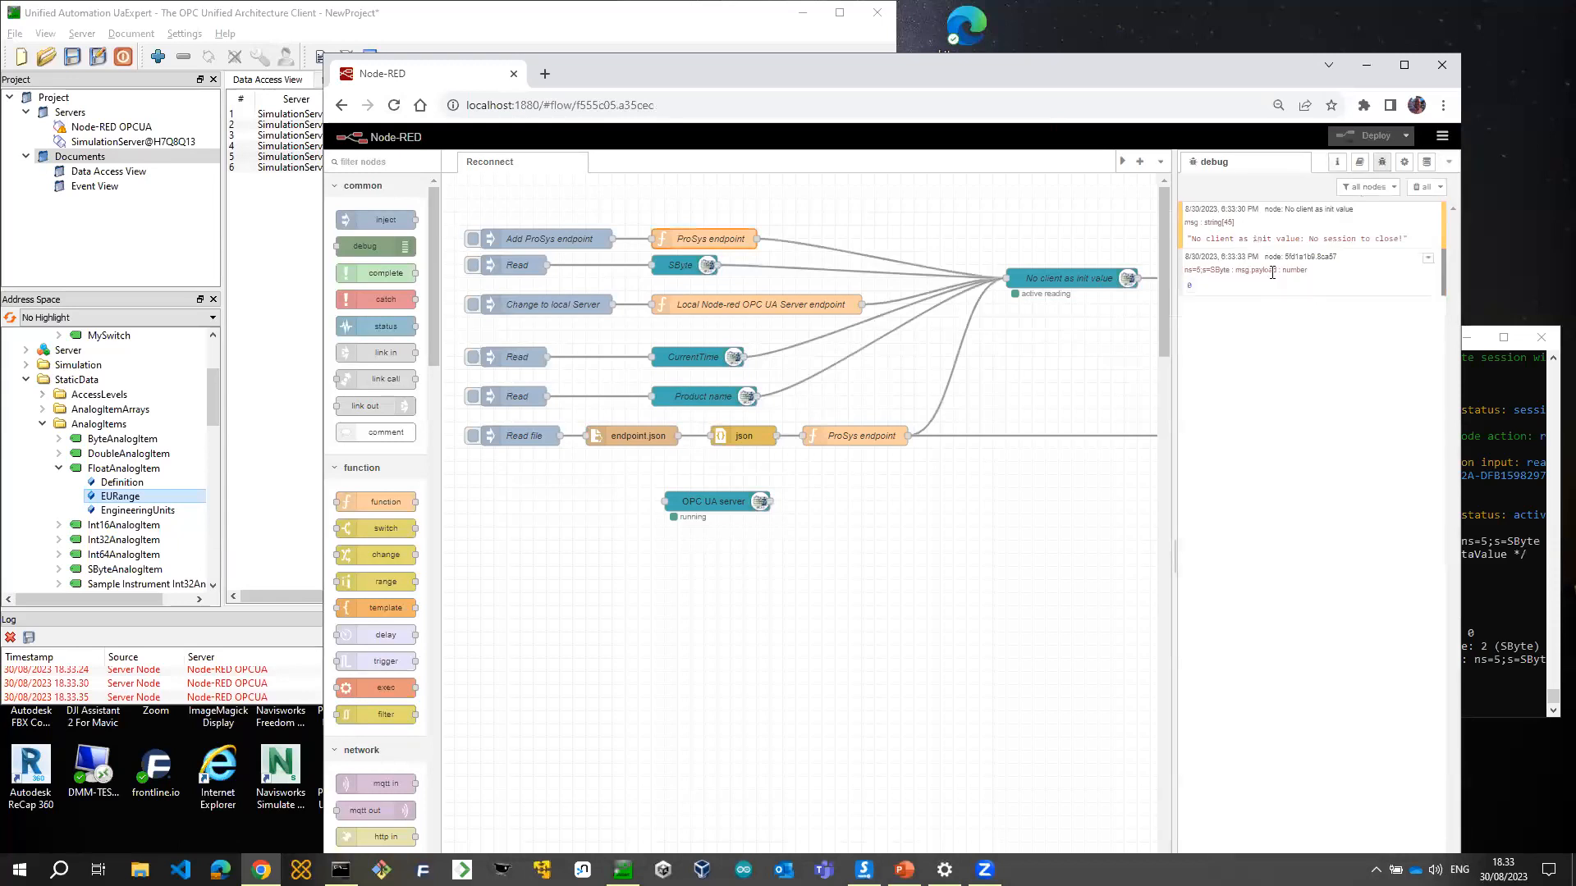
pyautogui.click(474, 357)
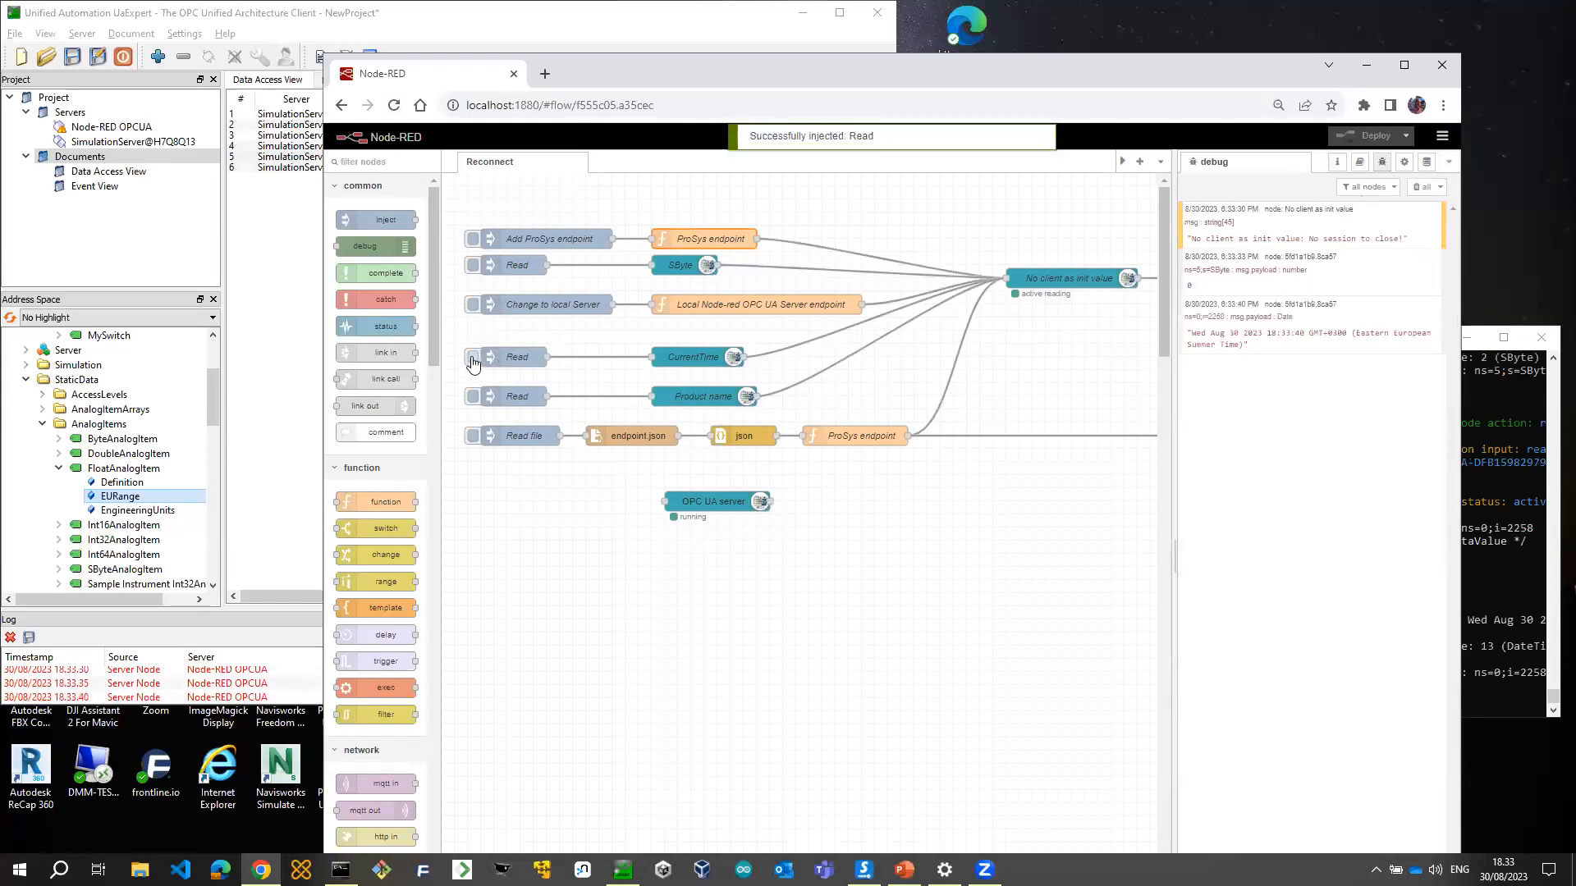
pyautogui.click(474, 399)
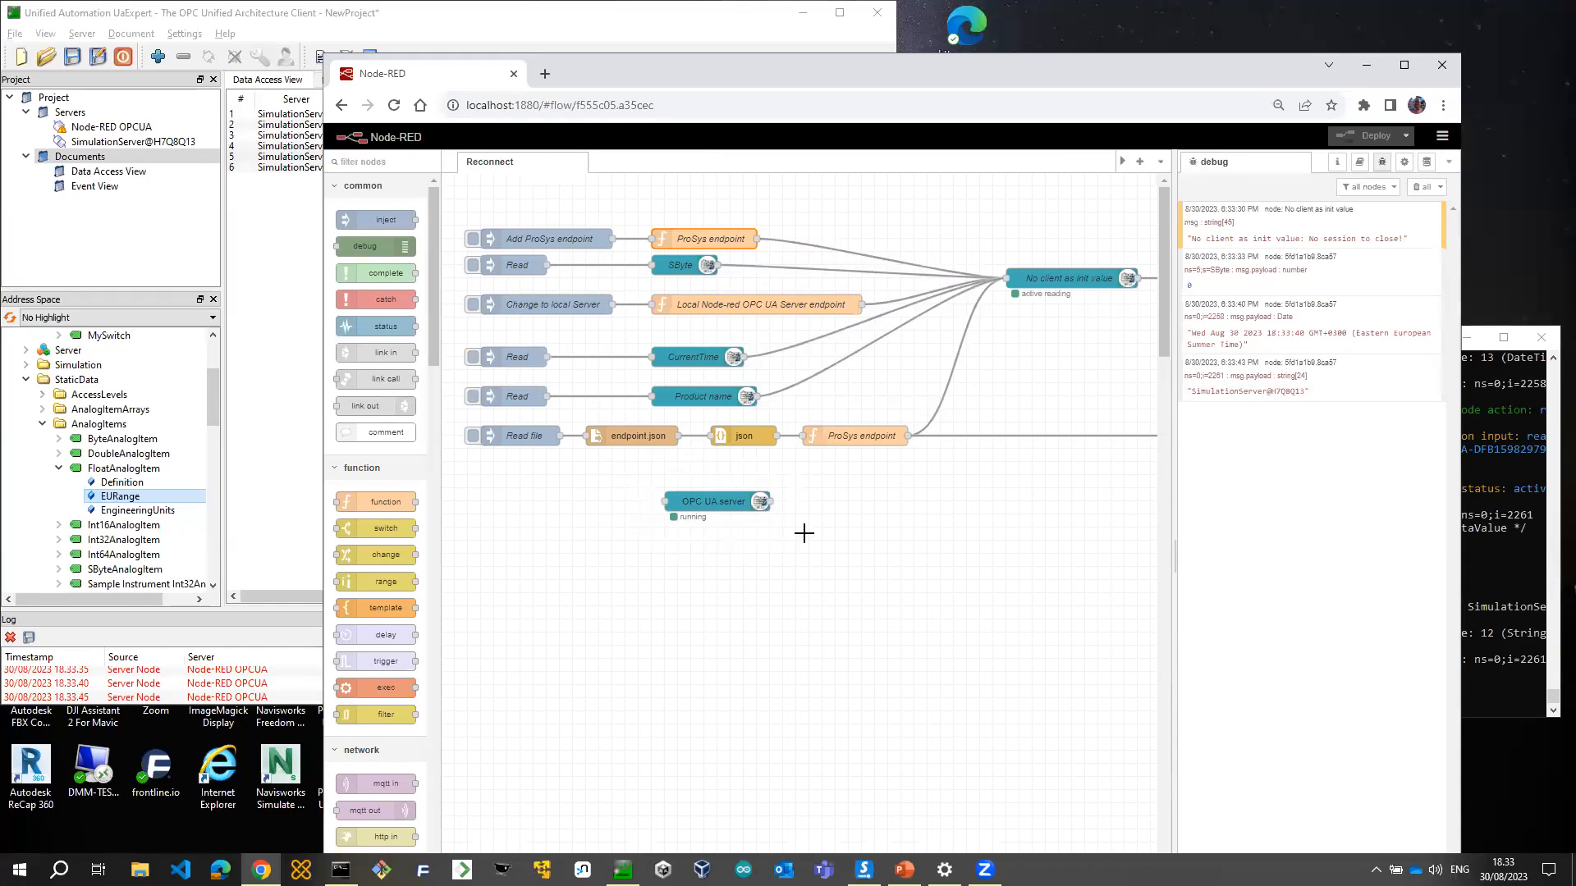
# Inject "Change to local Server" to reconnect the client to the local Node-RED server, and read Product name again
pyautogui.click(473, 309)
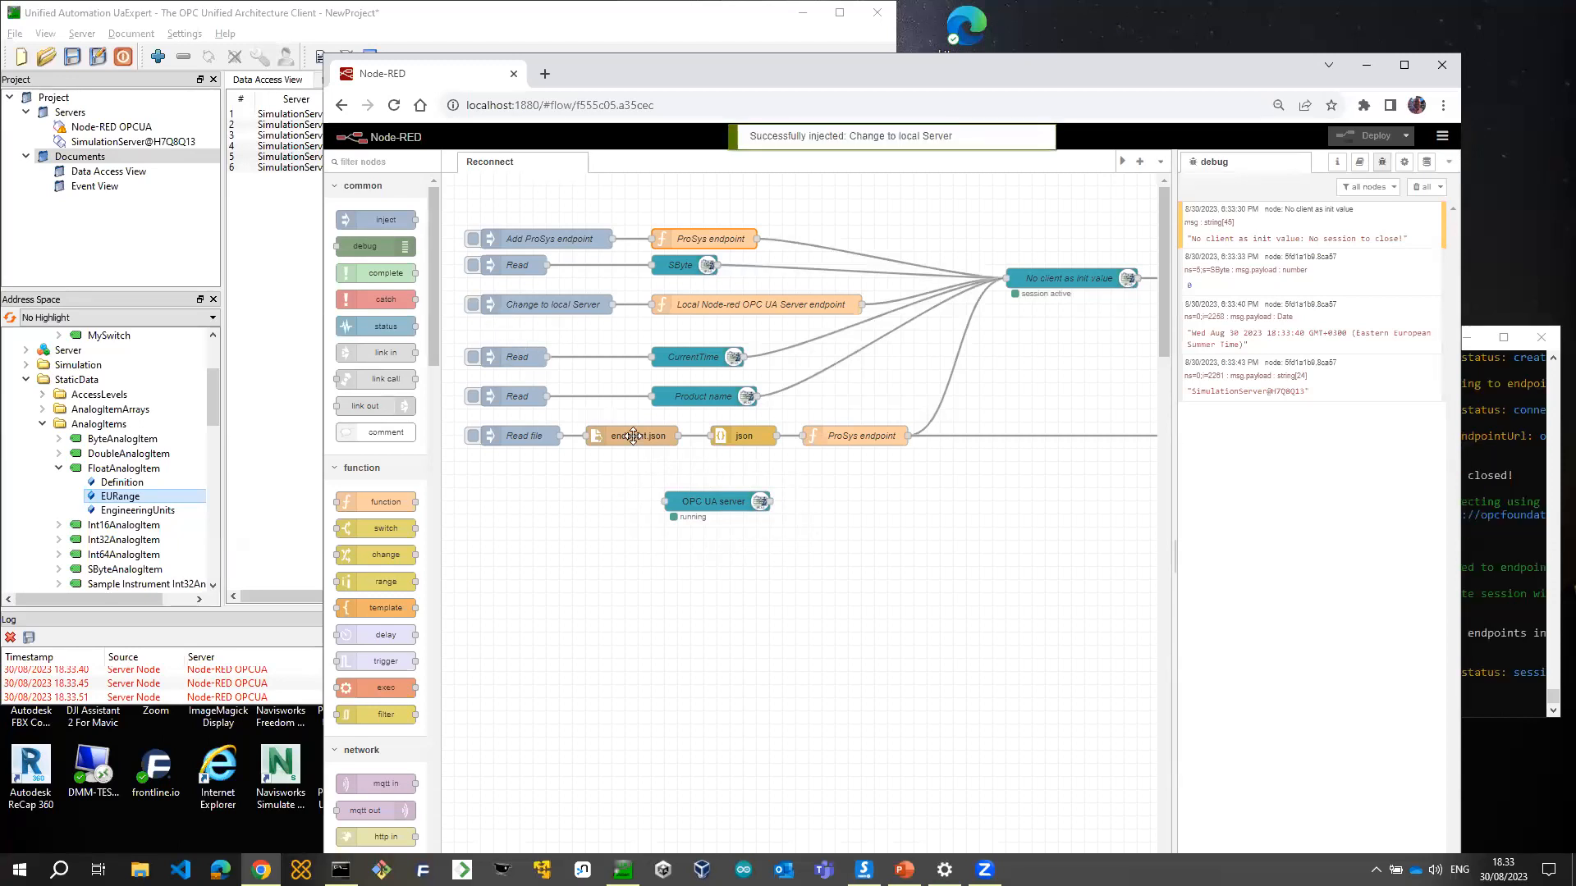
pyautogui.click(472, 399)
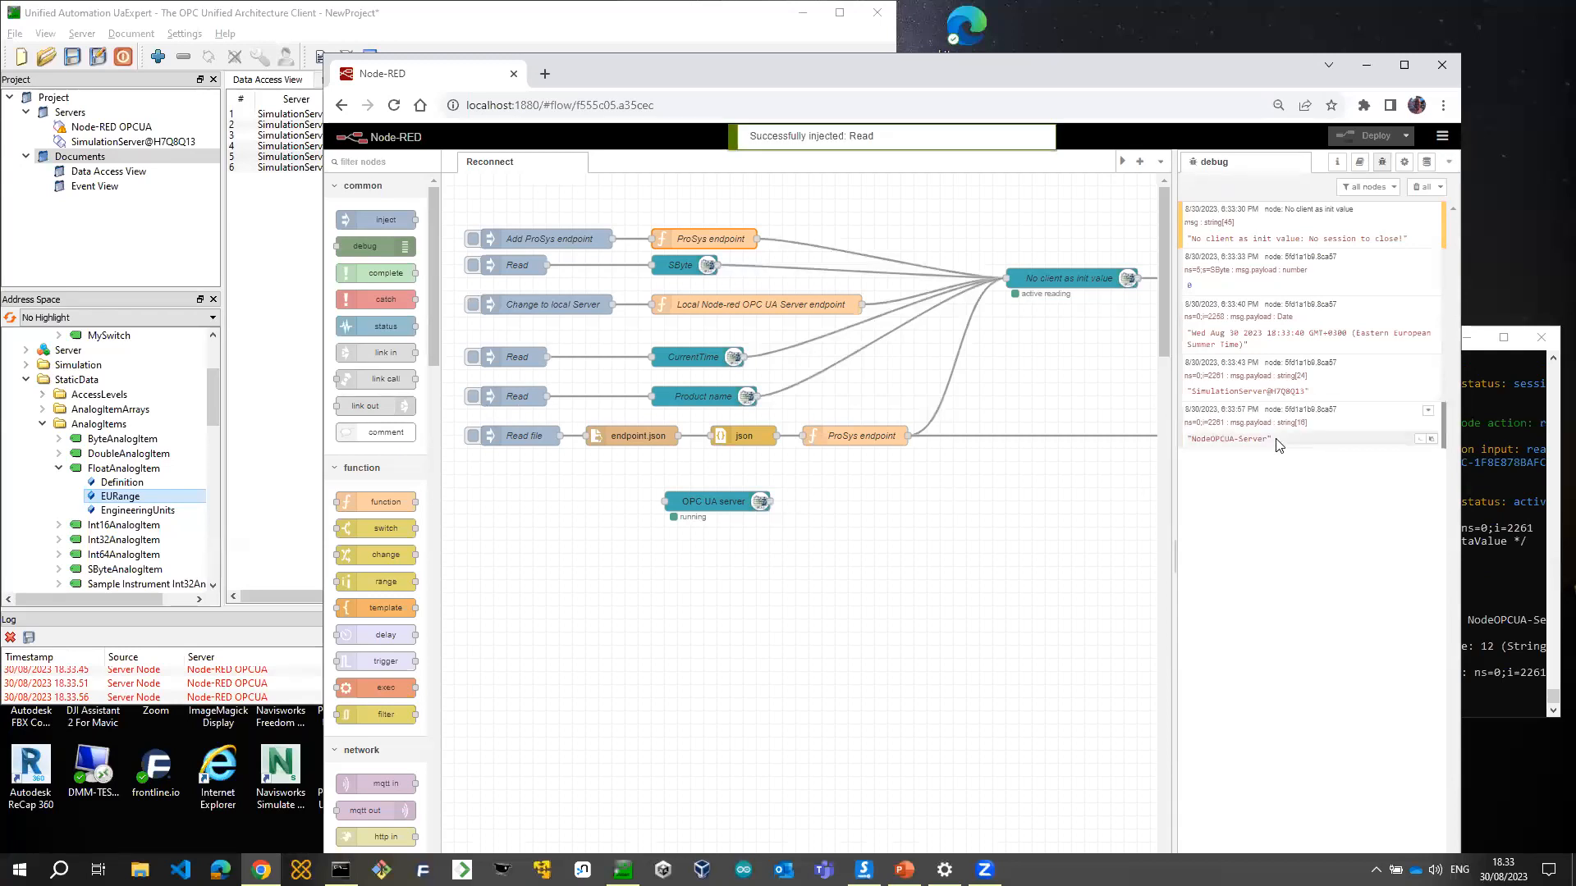
# Compare the endpoint in the "Local Node-red OPC UA Server endpoint" function with the OPC UA server node's port, leaving both unchanged
pyautogui.doubleClick(716, 304)
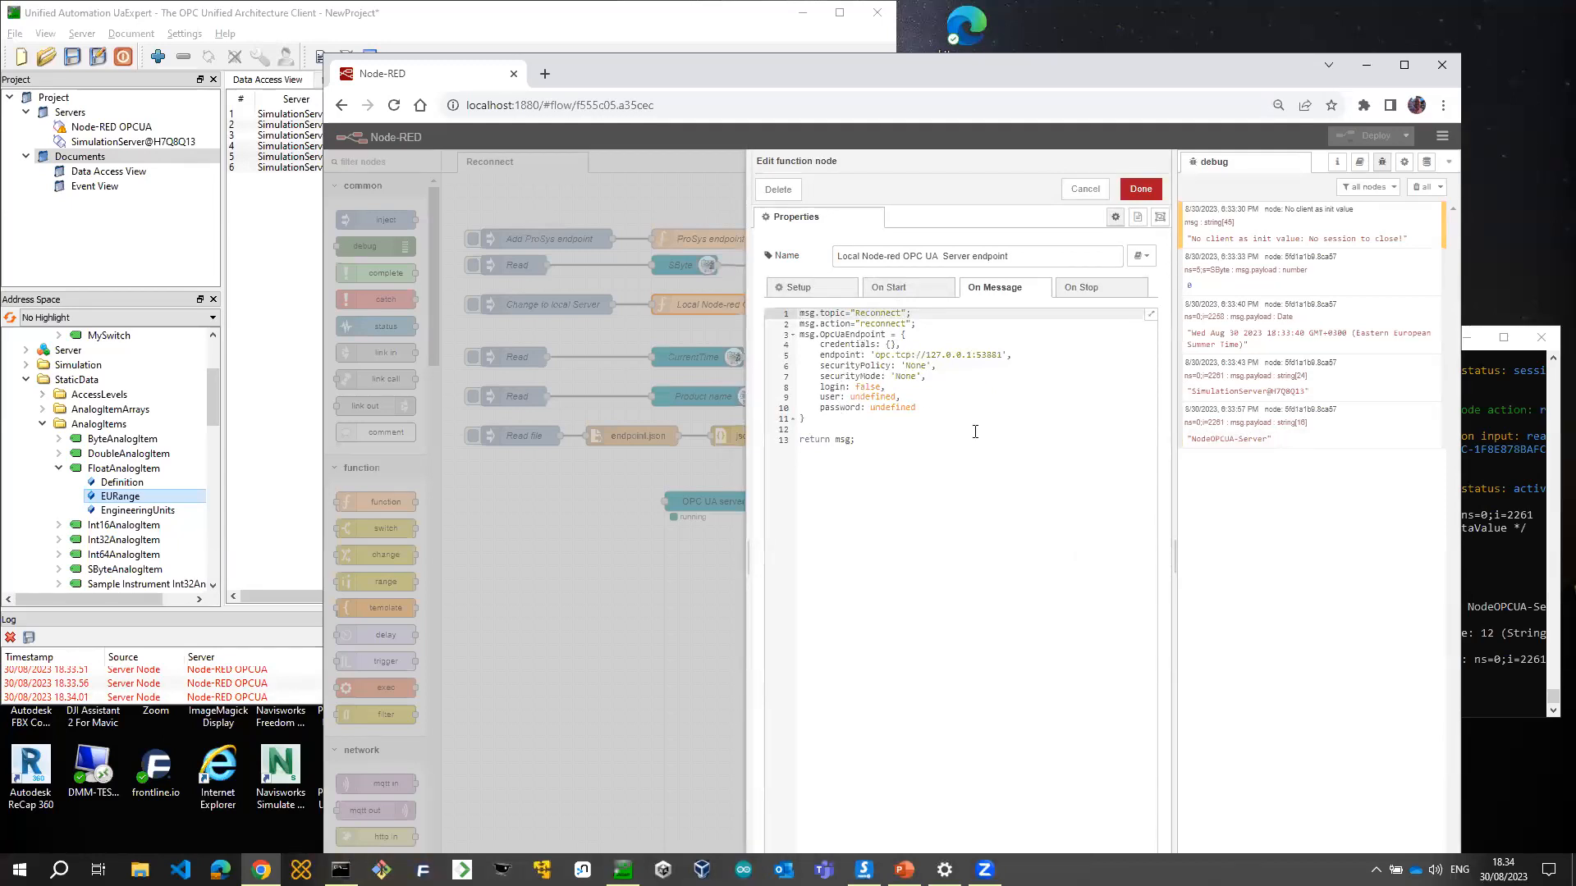
pyautogui.click(1097, 189)
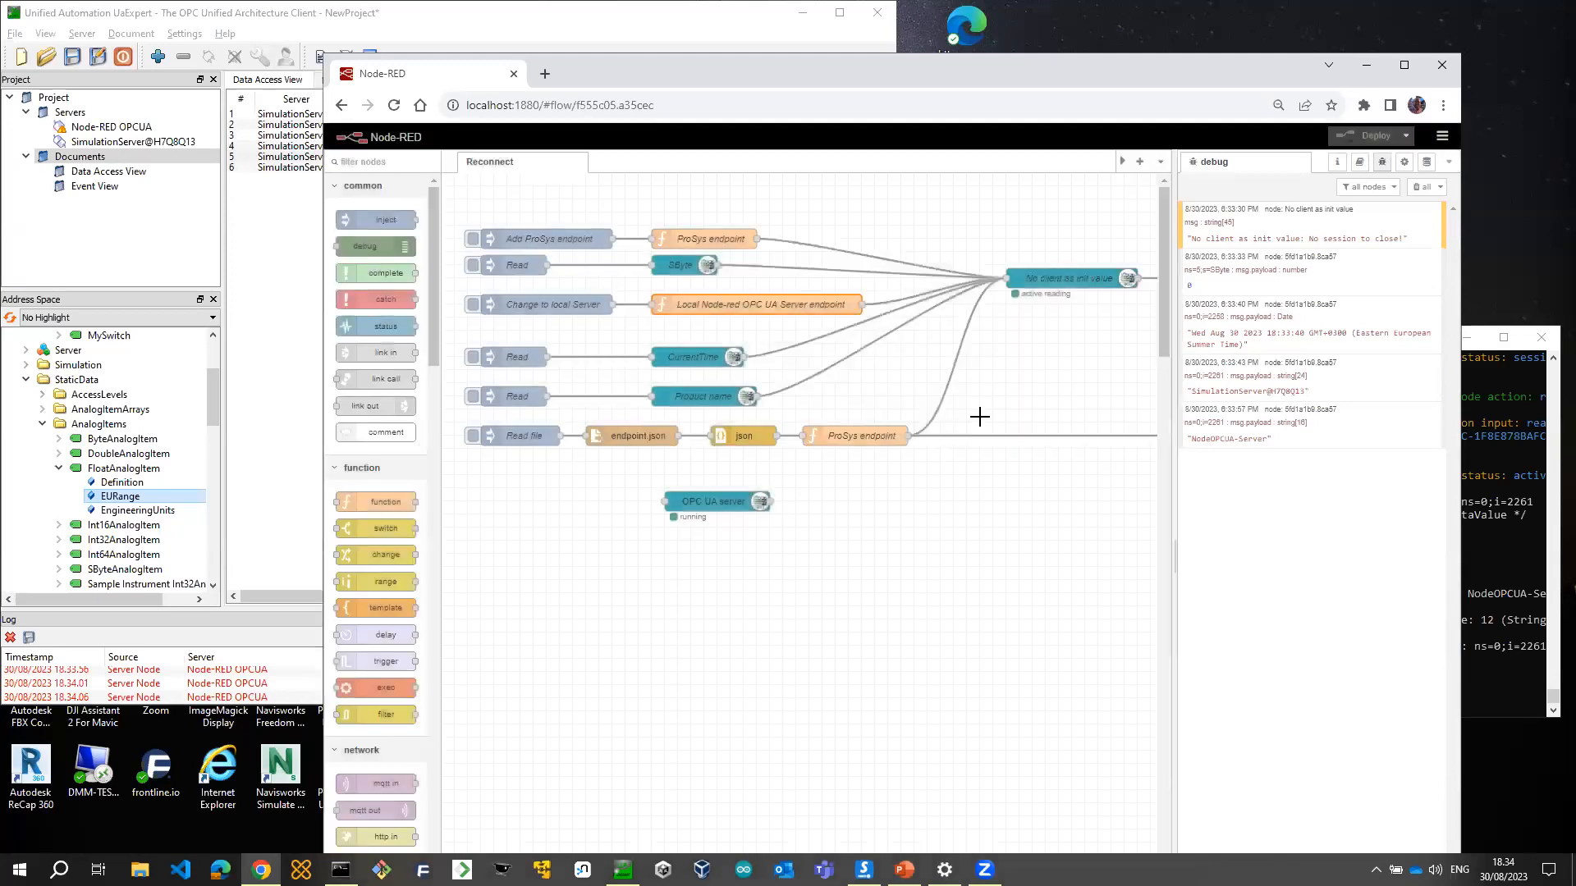
pyautogui.doubleClick(719, 500)
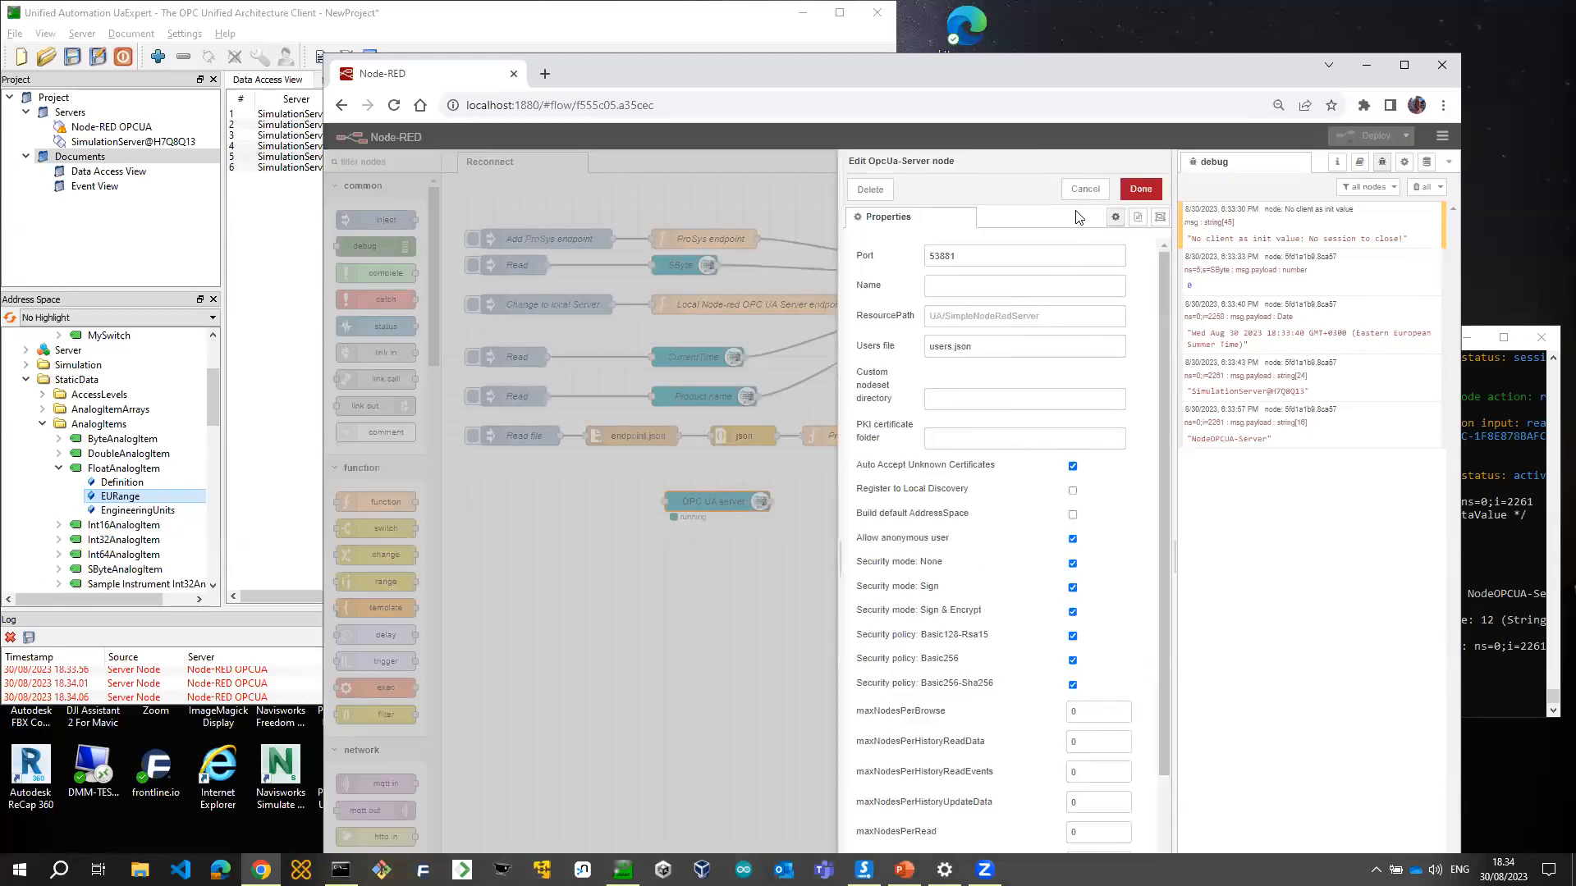
pyautogui.click(1084, 189)
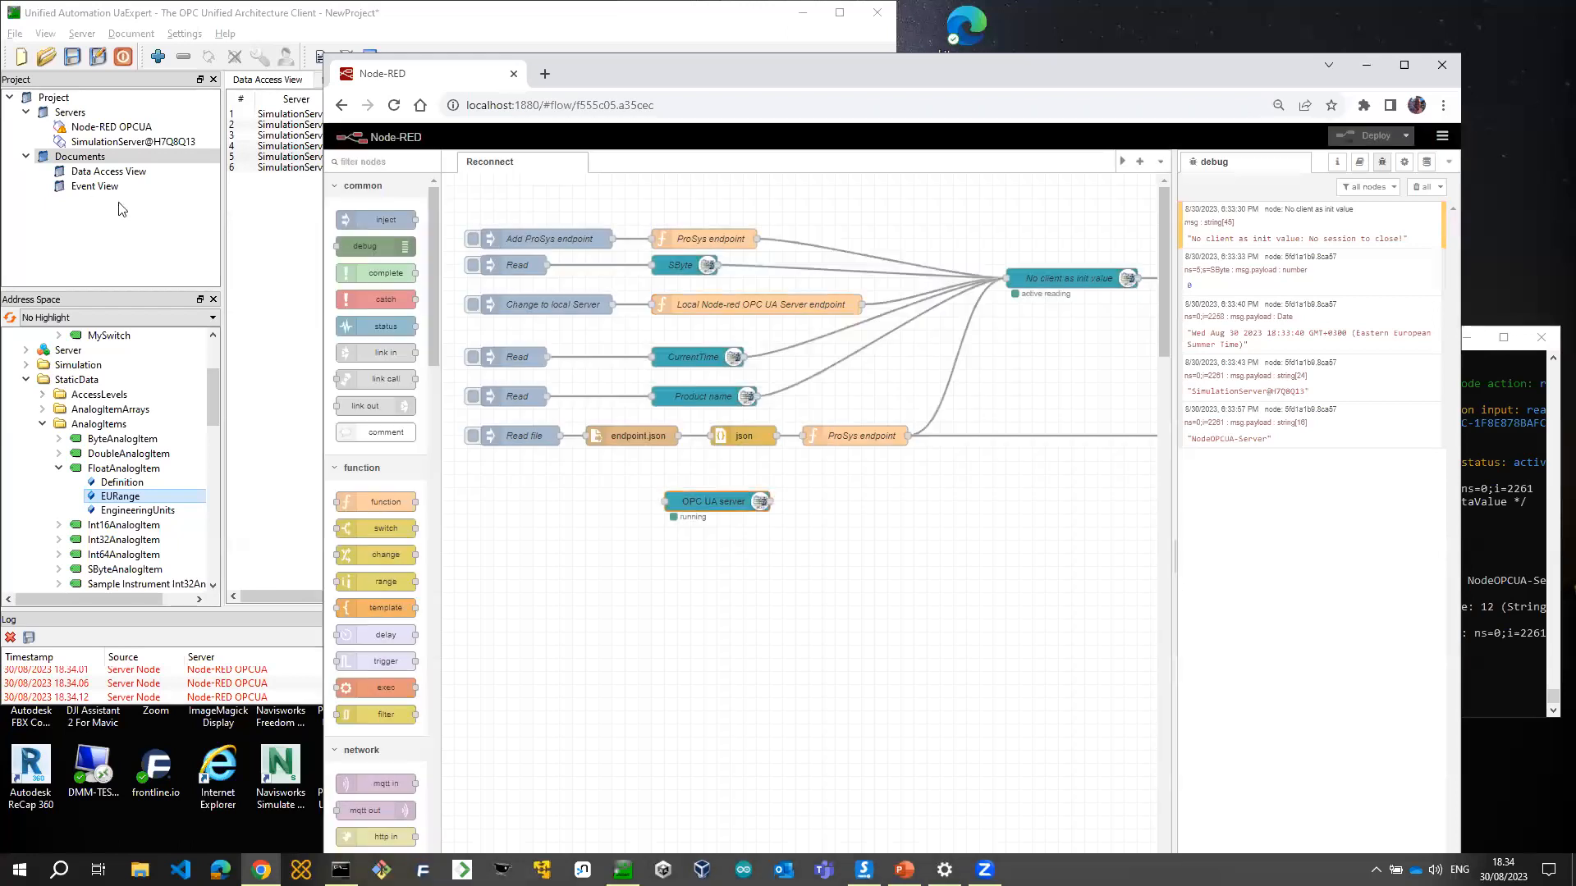
# In UaExpert, remove the Node-RED OPCUA server from the project
pyautogui.rightClick(105, 129)
pyautogui.click(82, 143)
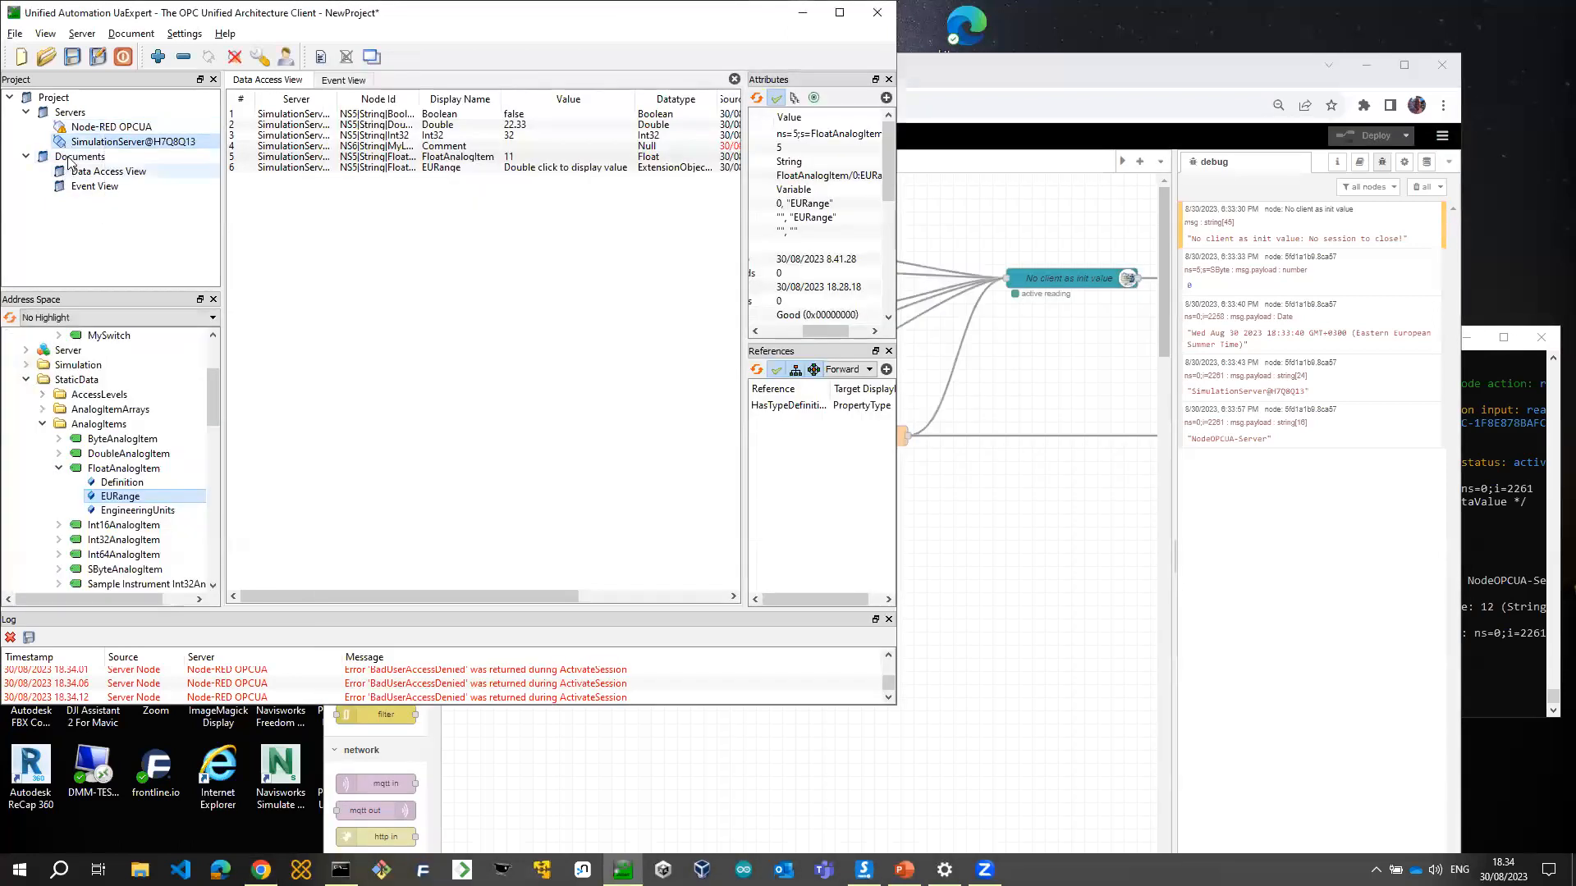
pyautogui.click(90, 129)
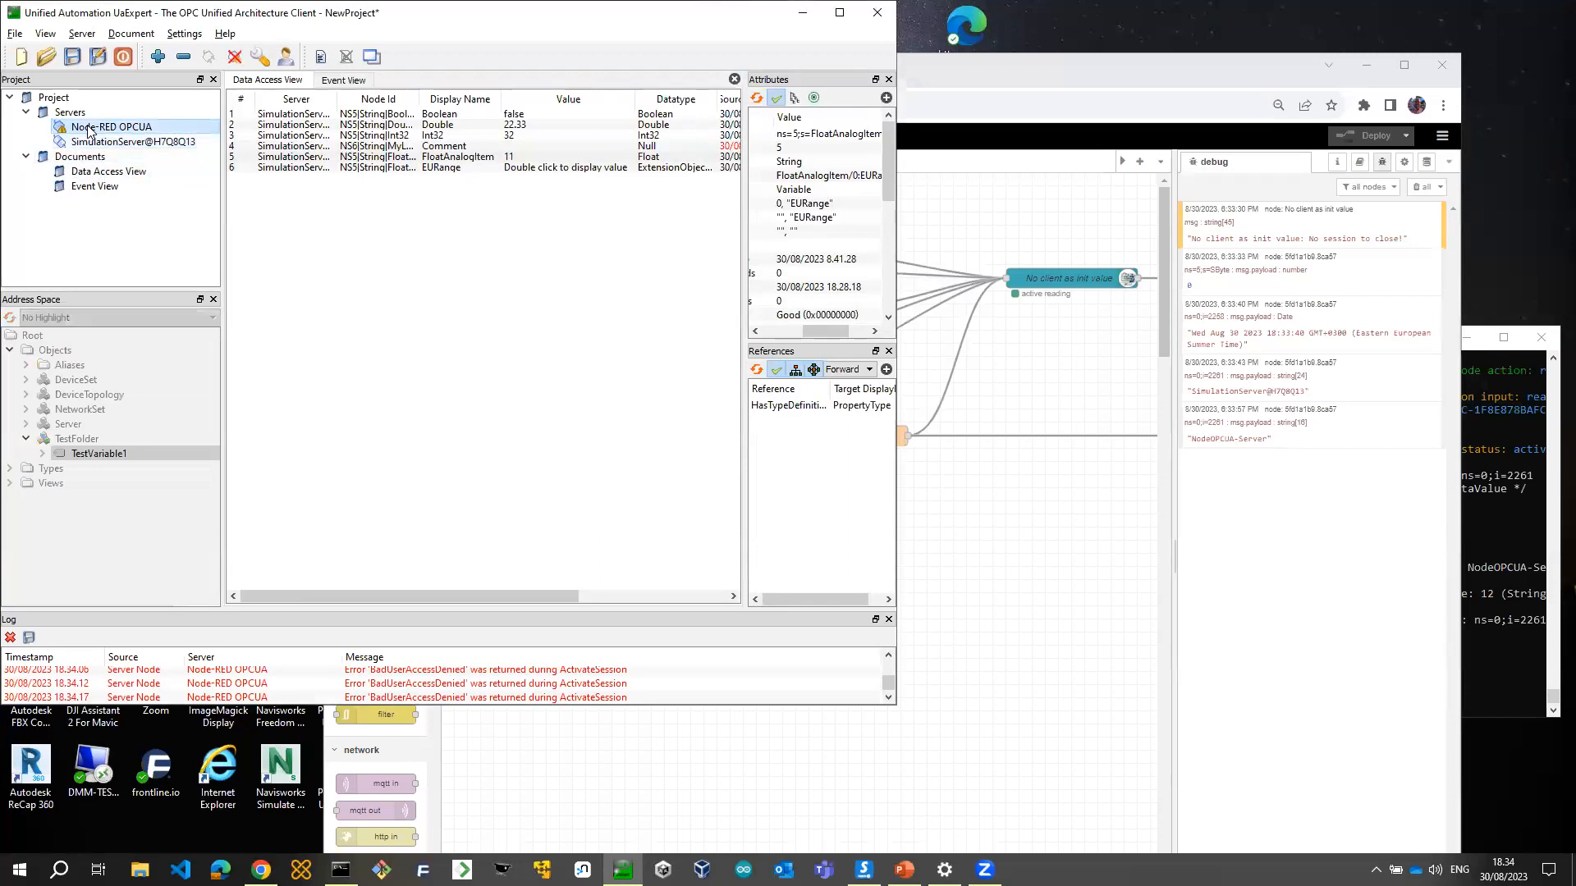
pyautogui.rightClick(89, 129)
pyautogui.click(139, 210)
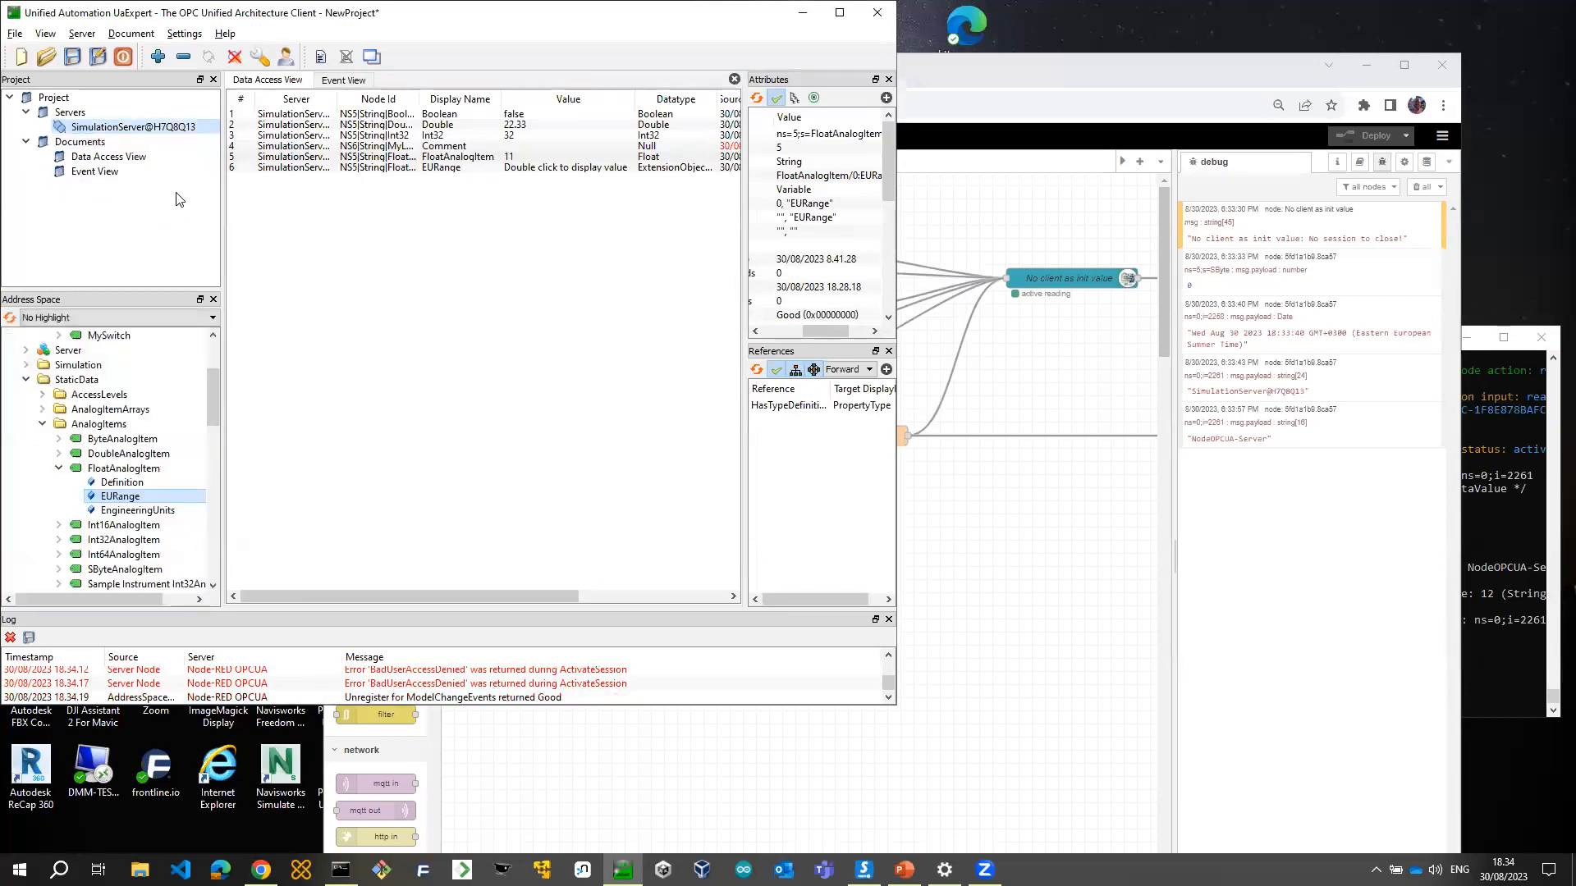
# Switch to Node-RED, review the settings of the endpoint.json file node, and close them without changes
pyautogui.click(994, 194)
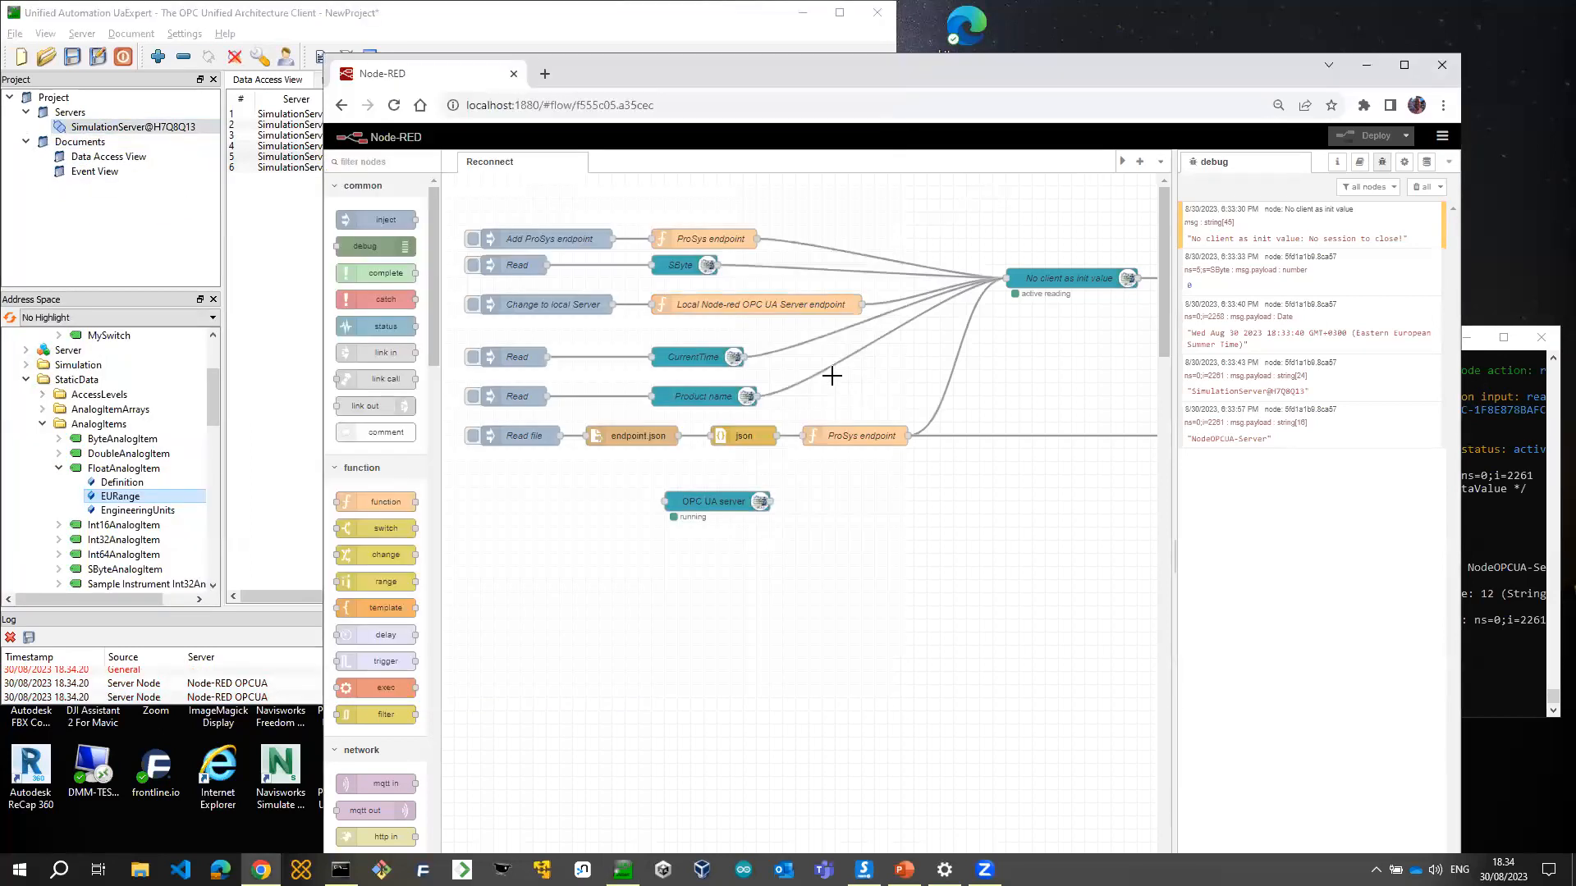
pyautogui.doubleClick(631, 435)
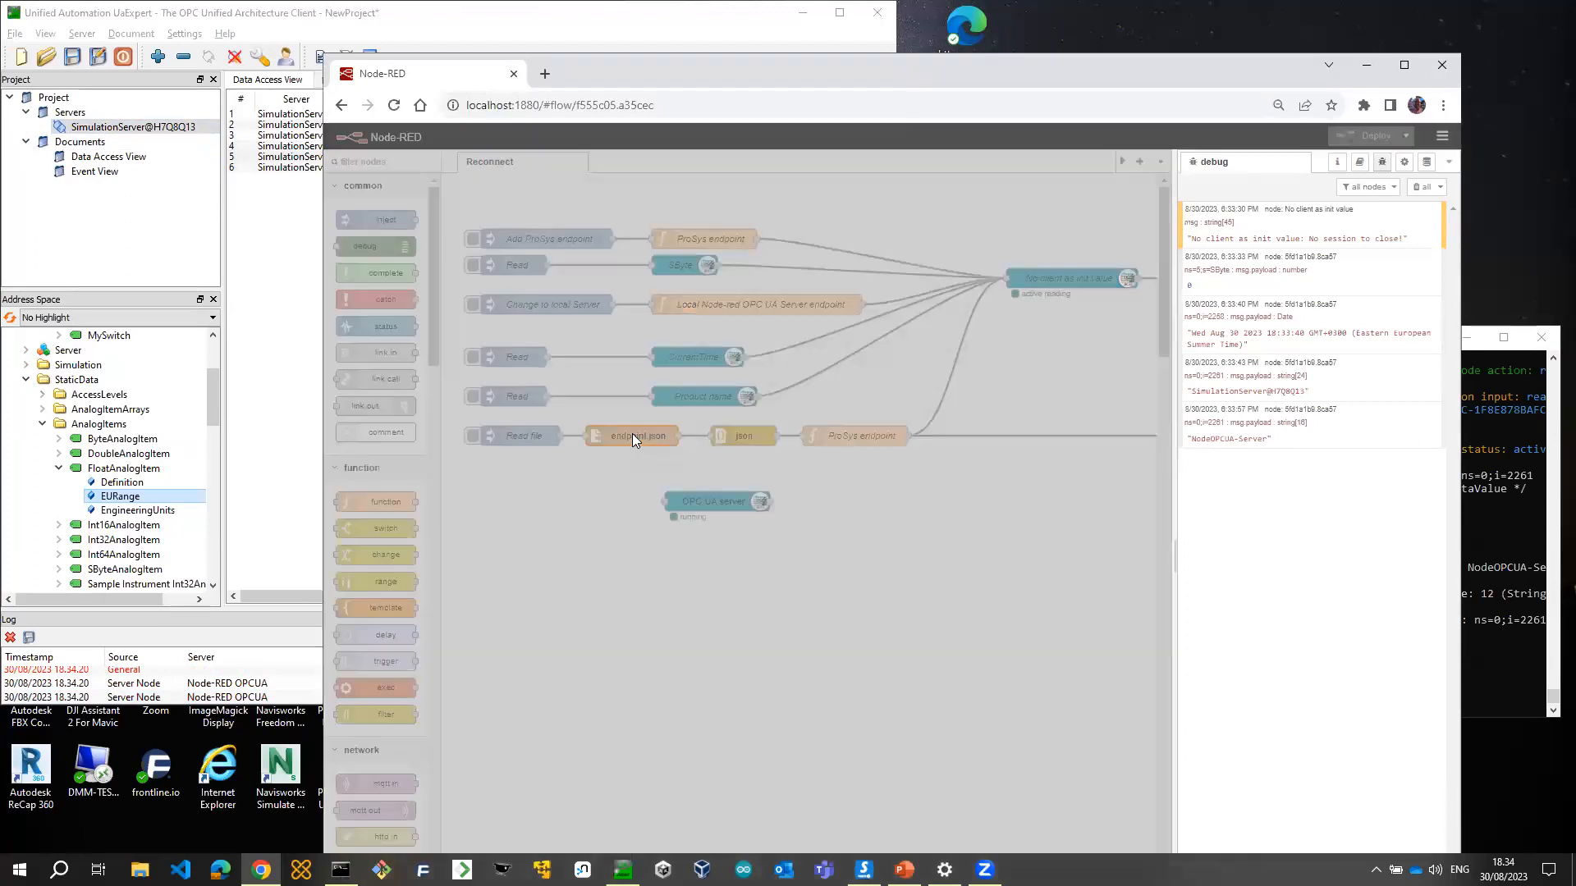
pyautogui.click(1089, 197)
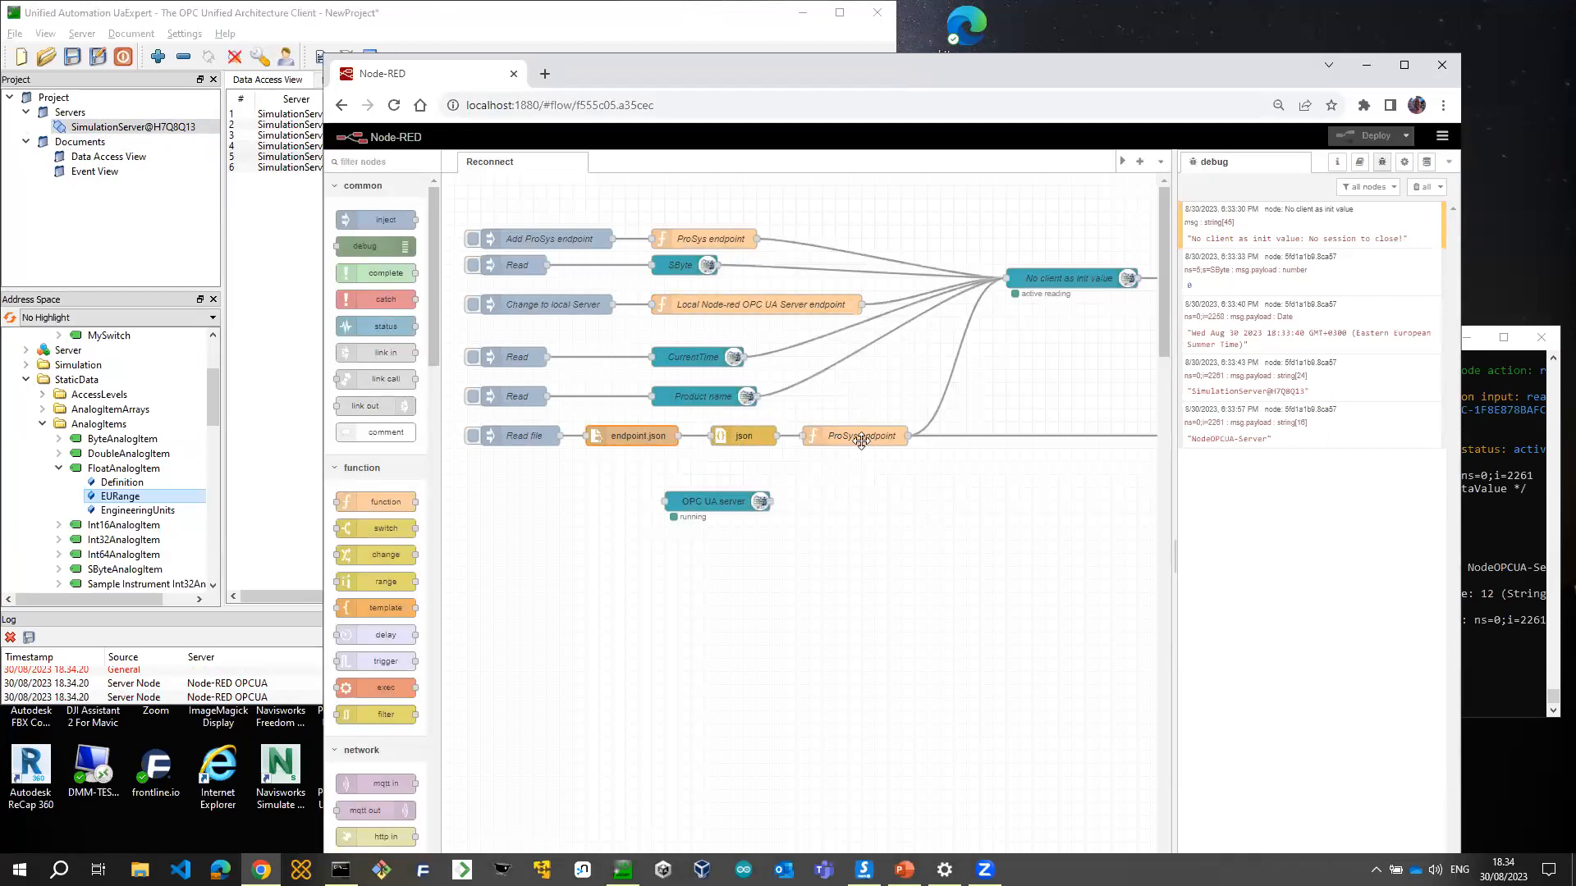
# Trigger Read file to reconnect the client to the ProSys endpoint, and read CurrentTime and Product name
pyautogui.click(474, 440)
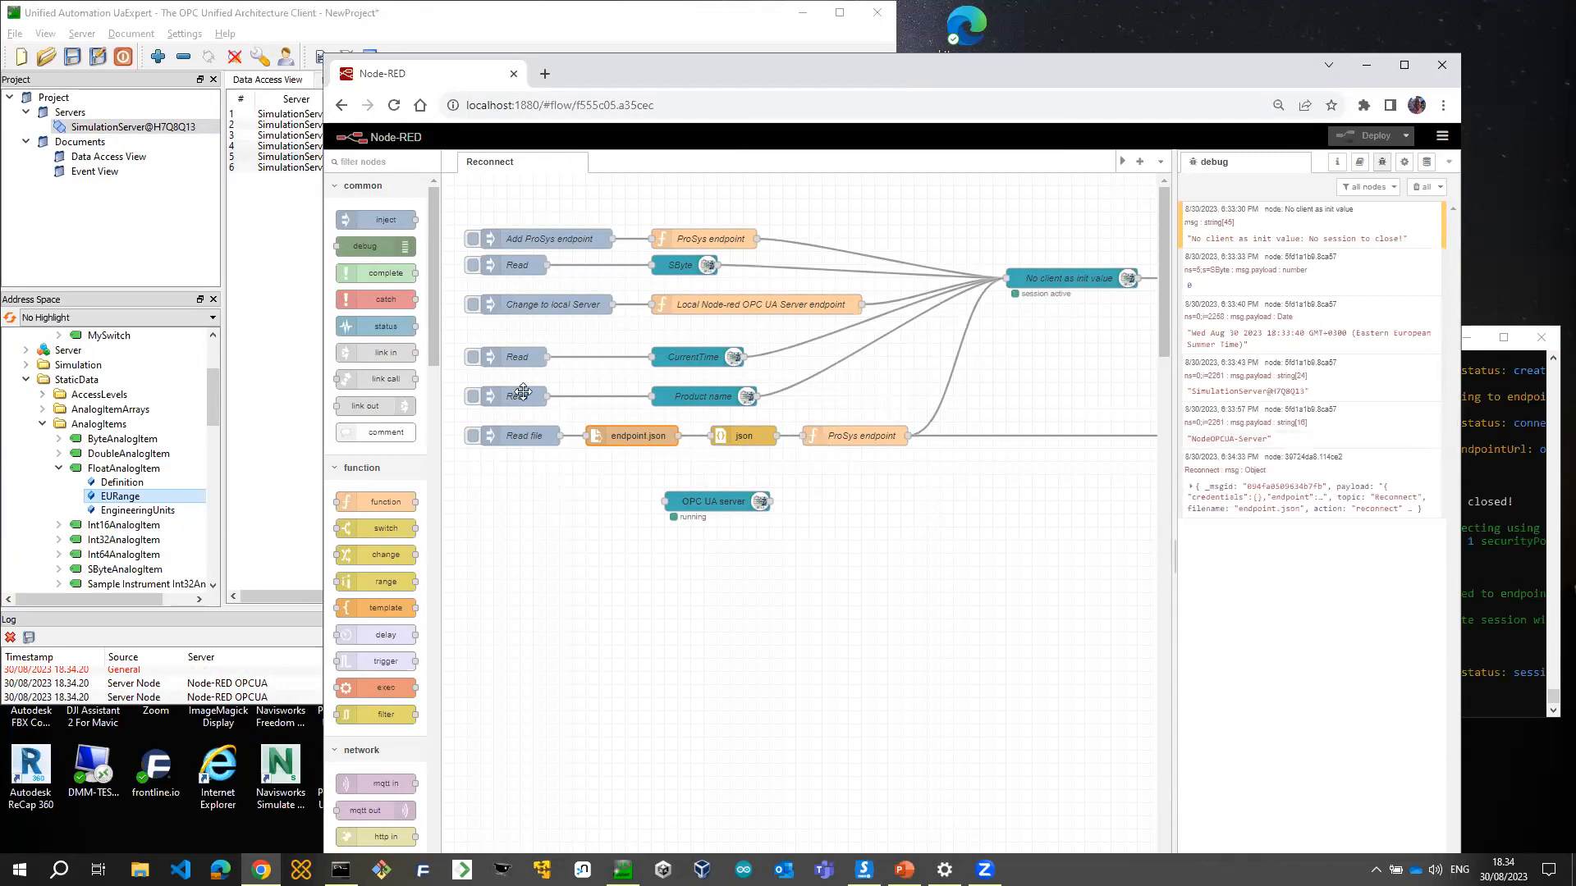
pyautogui.click(472, 360)
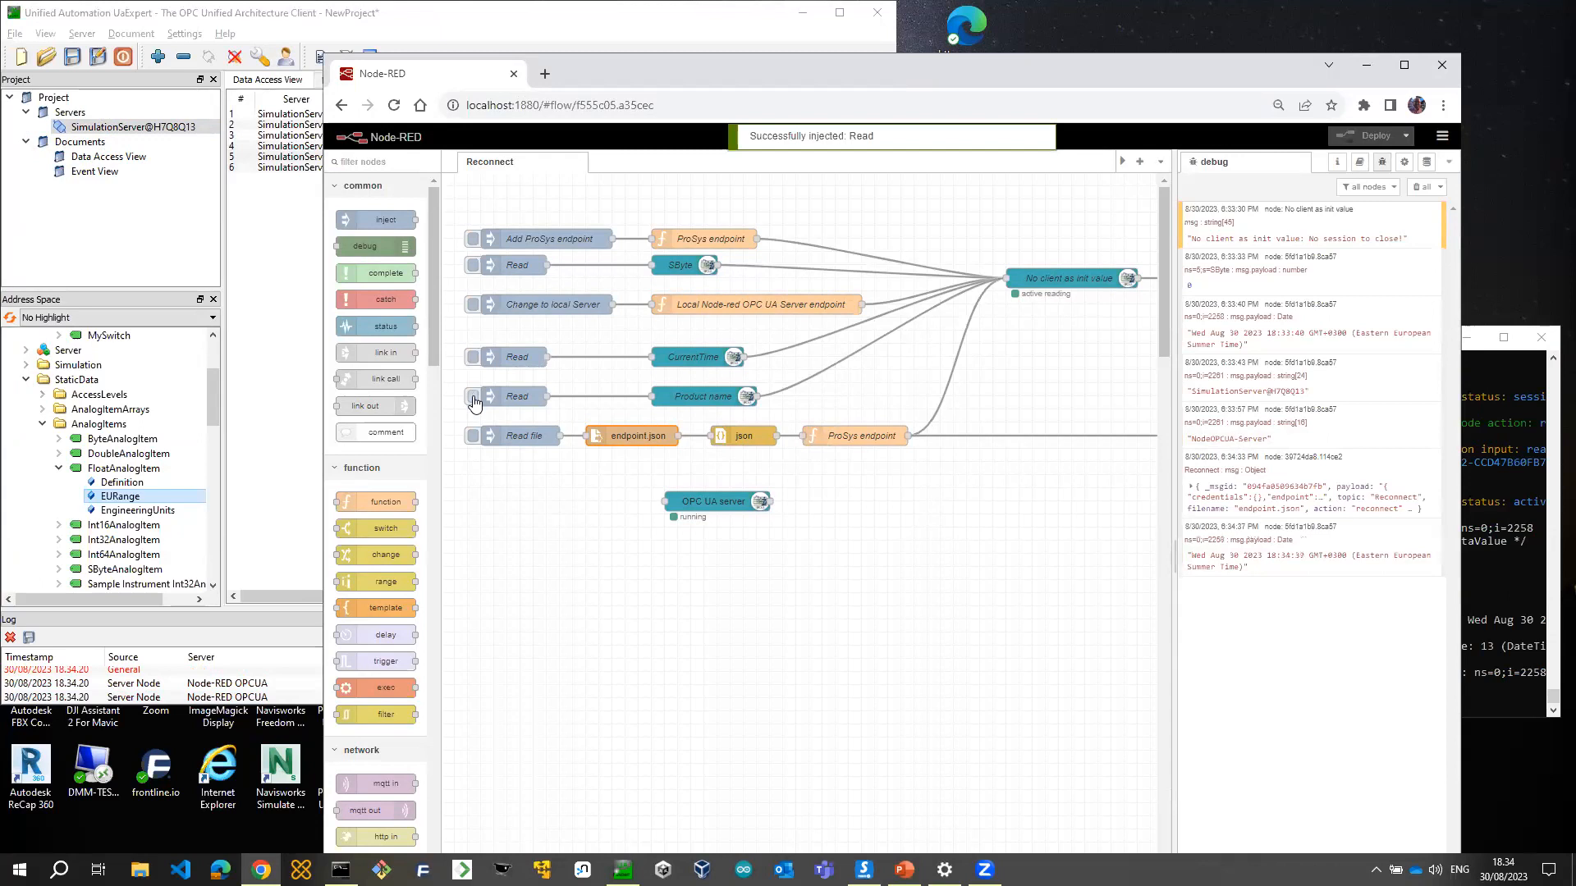
pyautogui.click(473, 402)
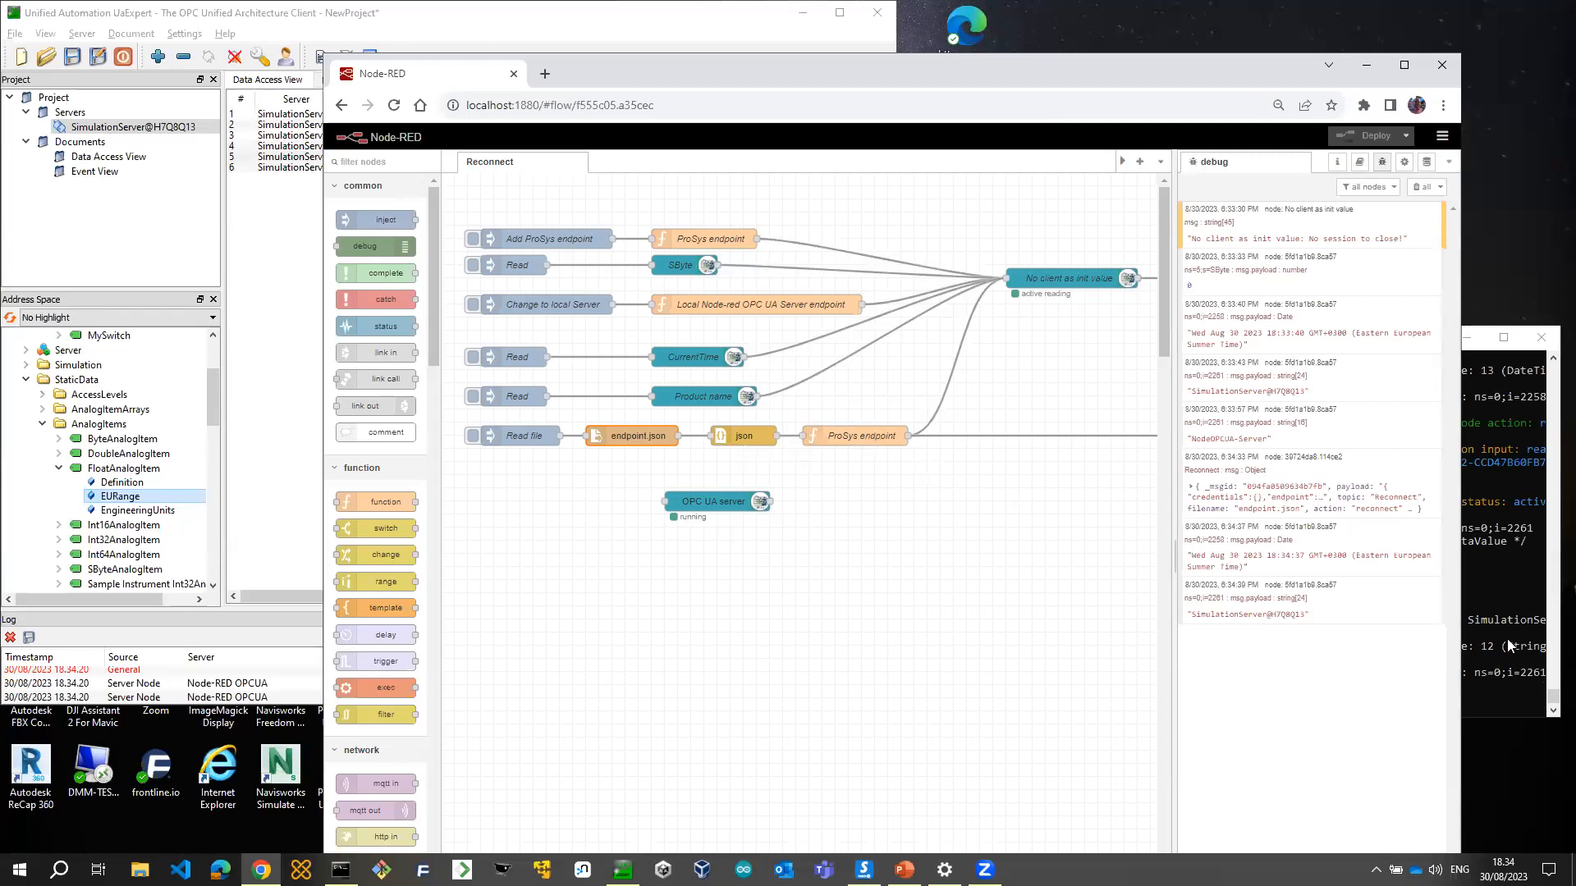
# Stop Node-RED in its command window and list the flow files matching NR*.json
pyautogui.click(1498, 599)
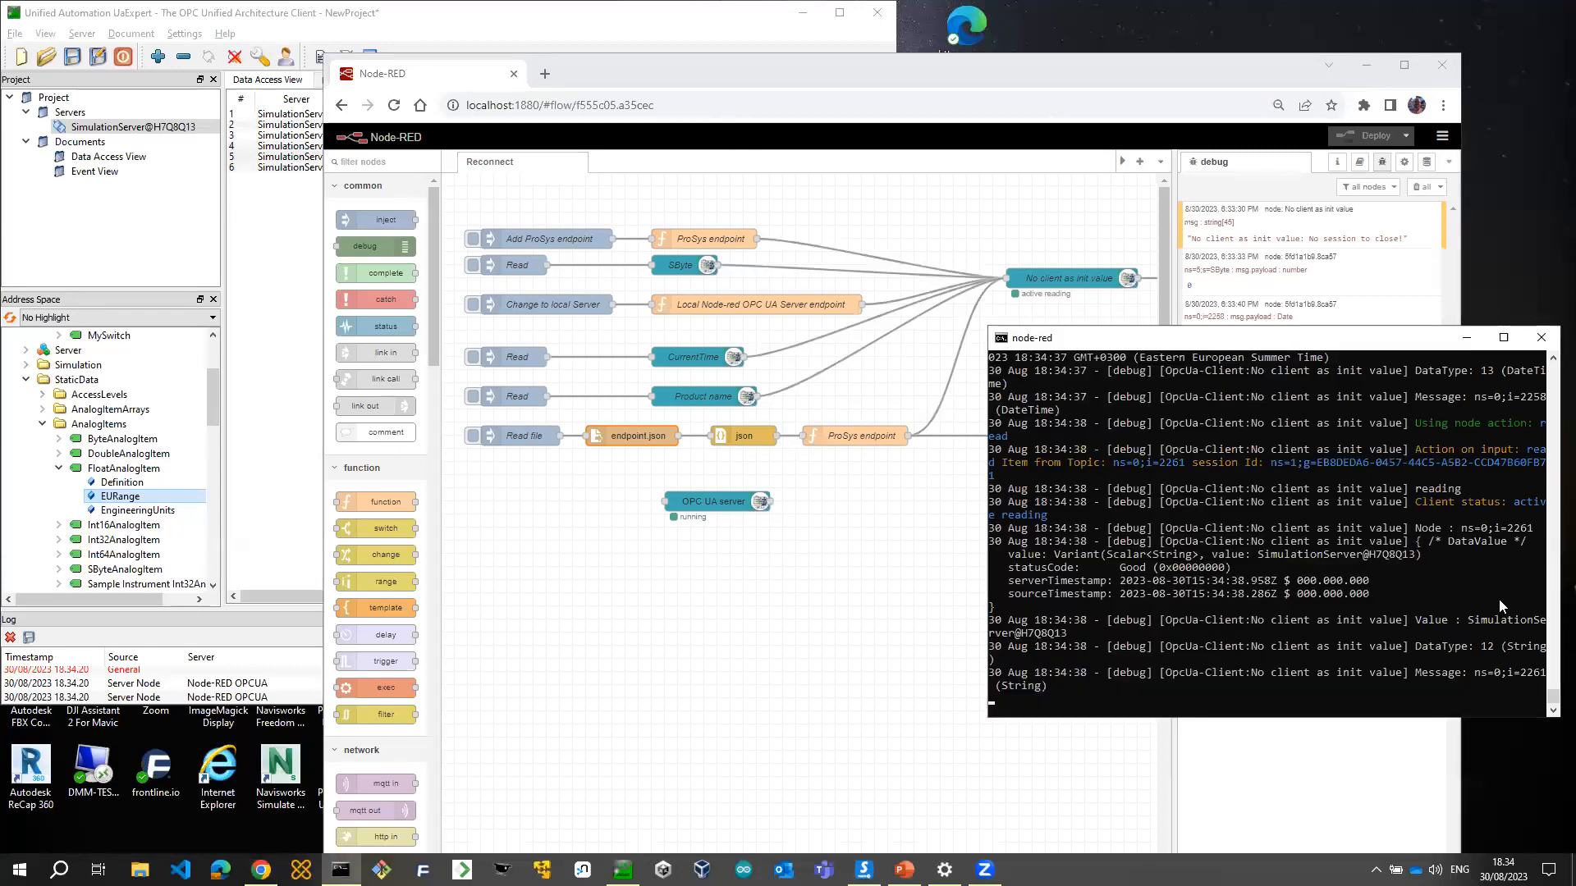
pyautogui.hotkey('ctrl', 'c')
pyautogui.press('Up')
pyautogui.press('Up')
pyautogui.press('Return')
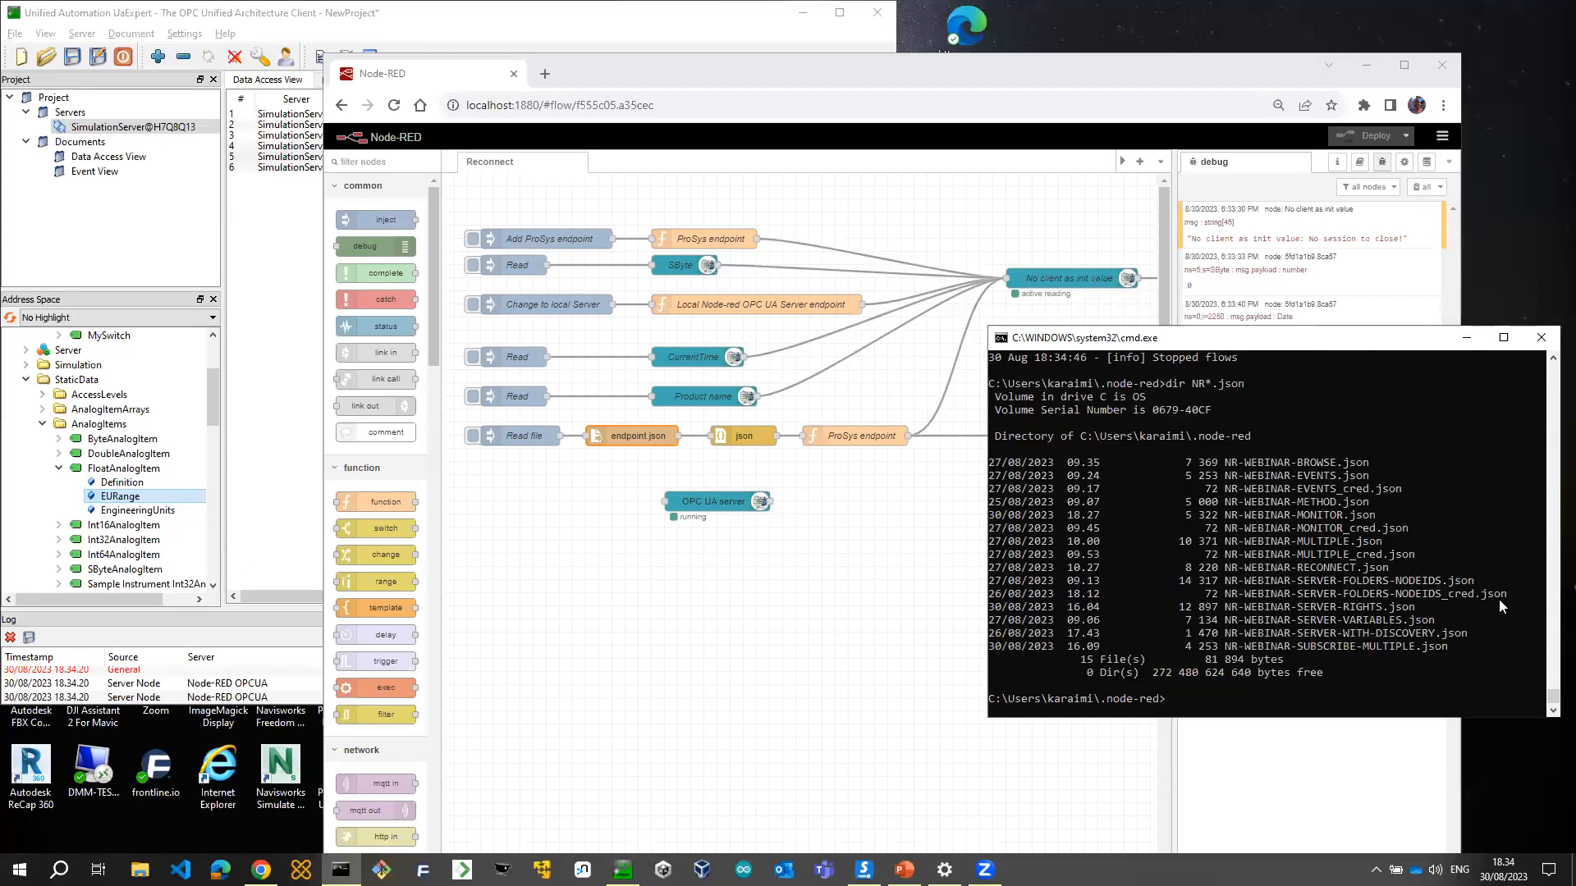
# Start Node-RED with the NR-WEBINAR-SERVER-FOLDERS-NODEIDS.json flow file, ignore the changed-flows notice and reload the editor page
pyautogui.press('Up')
pyautogui.press('Up')
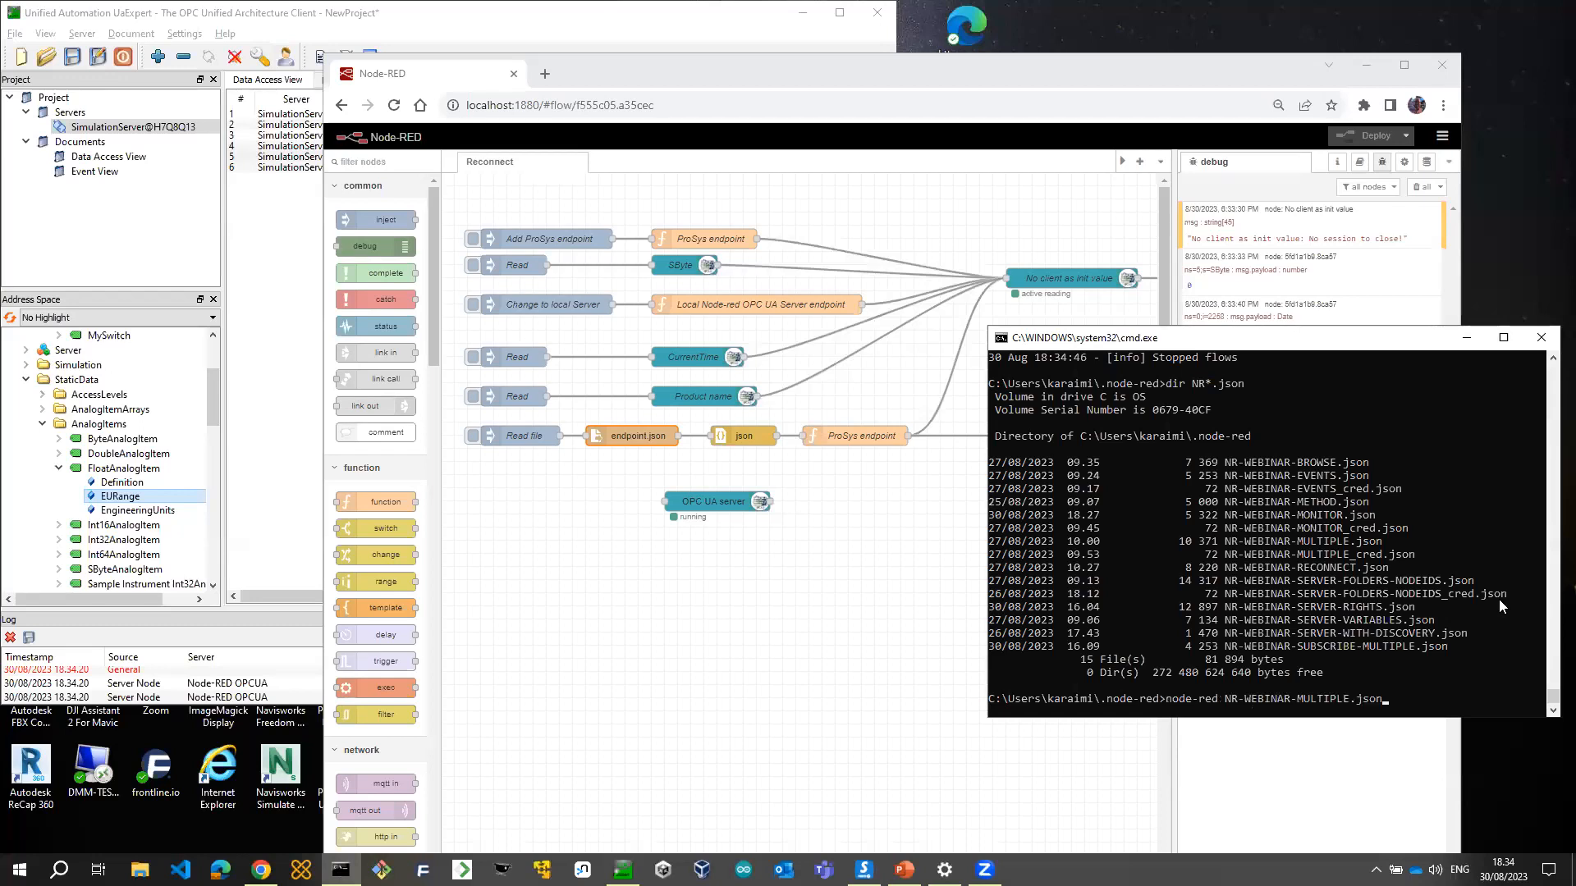
pyautogui.press('Left')
pyautogui.press('Left')
pyautogui.press('Left')
pyautogui.press('Left')
pyautogui.press('Left')
pyautogui.press('BackSpace')
pyautogui.press('BackSpace')
pyautogui.press('BackSpace')
pyautogui.press('BackSpace')
pyautogui.press('BackSpace')
pyautogui.press('BackSpace')
pyautogui.press('BackSpace')
pyautogui.press('BackSpace')
pyautogui.write('SERVER-FOLD')
pyautogui.press('Tab')
pyautogui.press('Return')
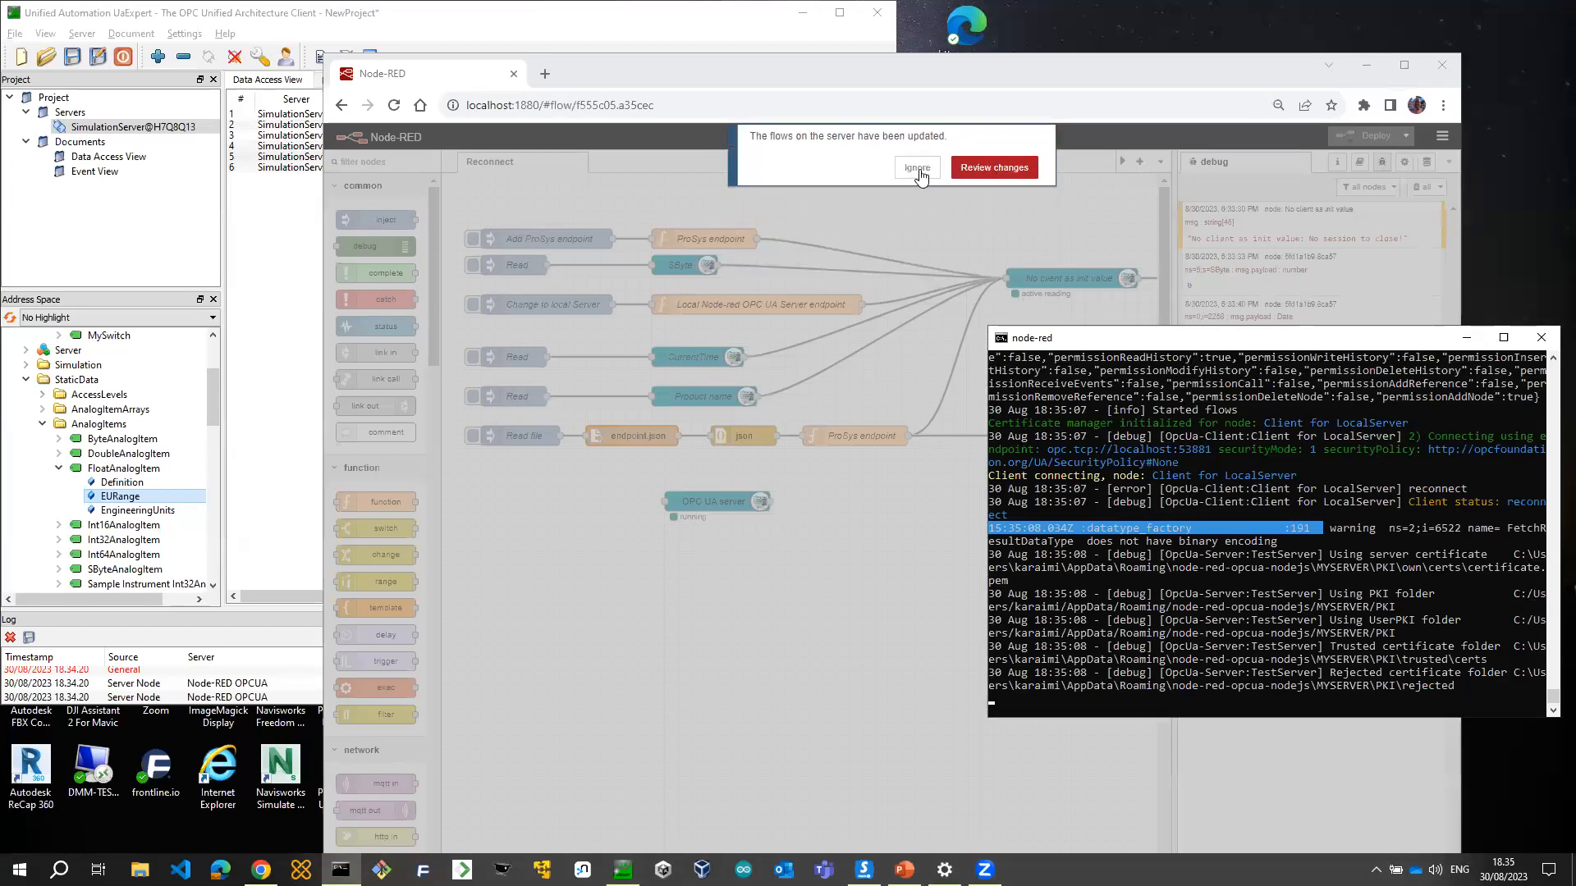
pyautogui.click(919, 174)
pyautogui.click(395, 105)
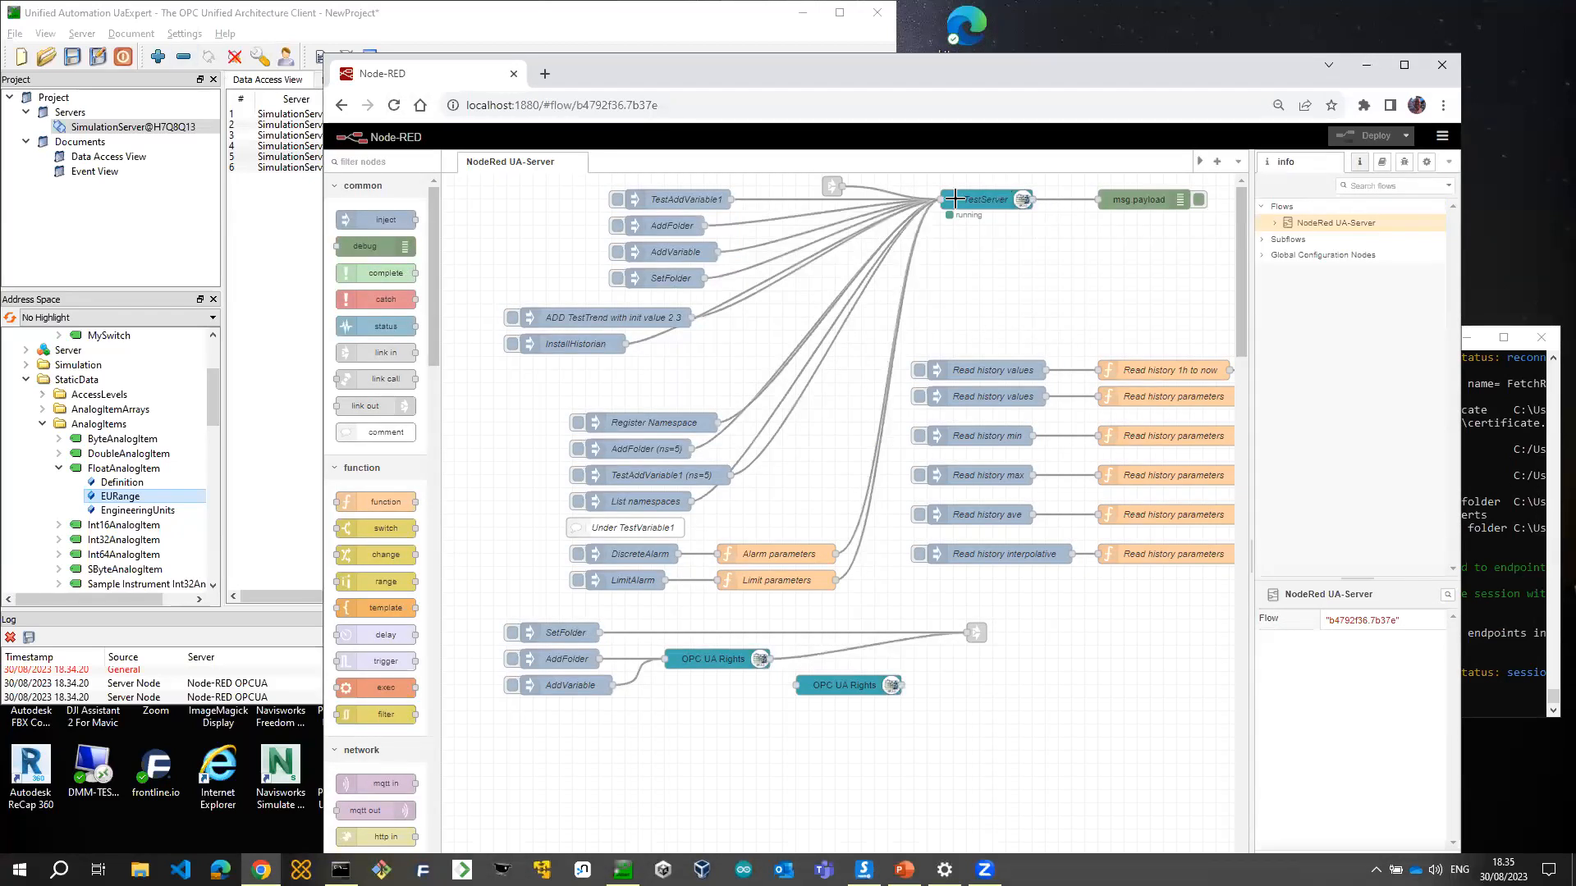
# In UaExpert, add the local Node-RED OPCUA server using its None - None endpoint and connect to it
pyautogui.click(163, 61)
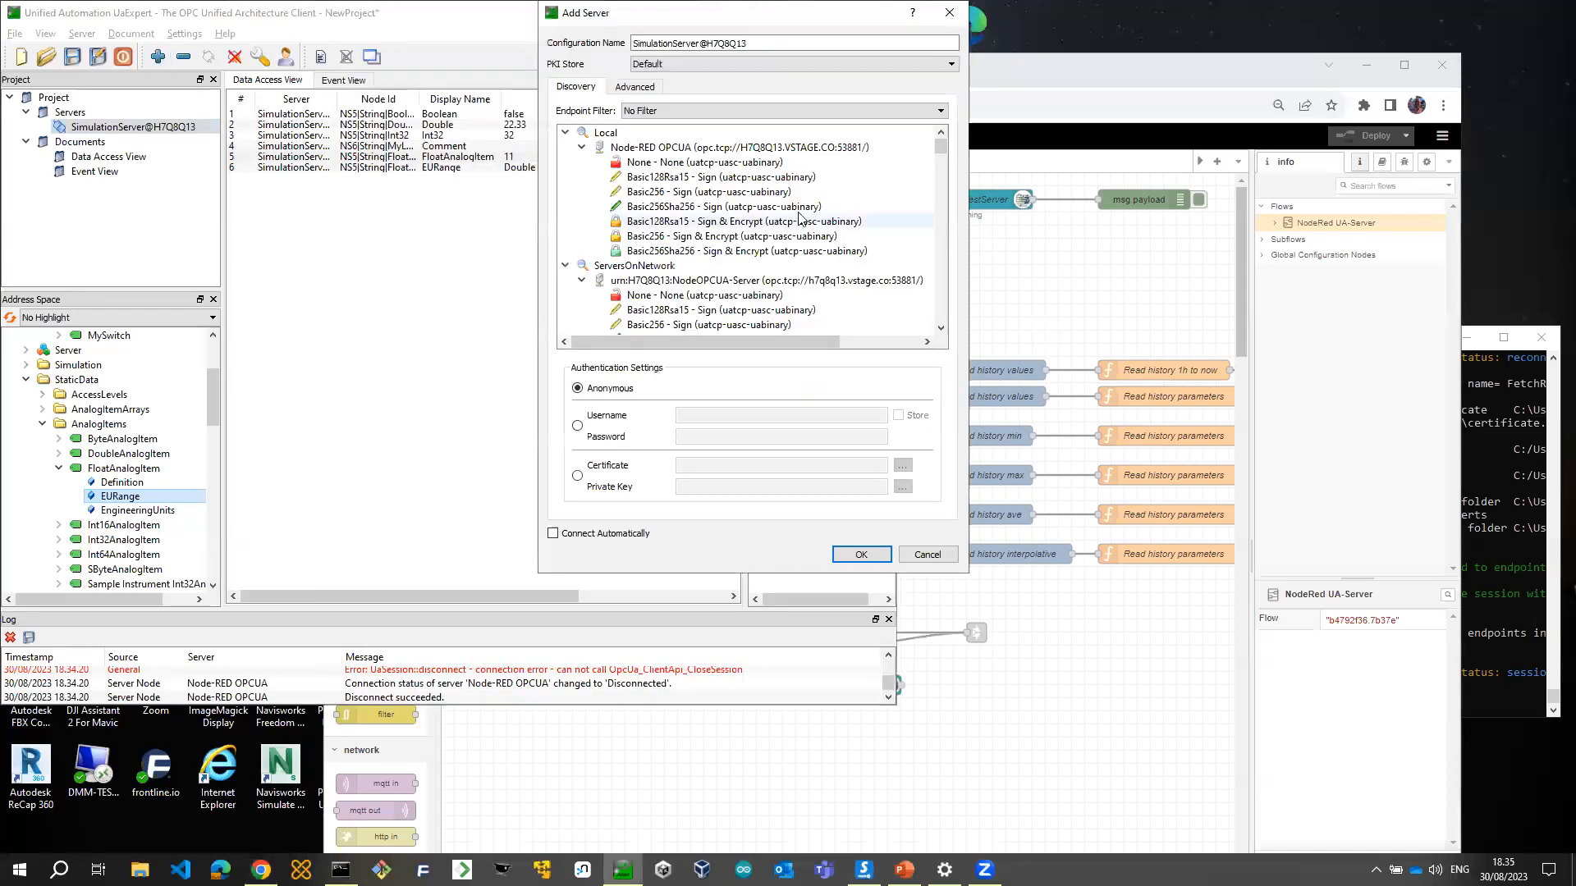
pyautogui.doubleClick(722, 164)
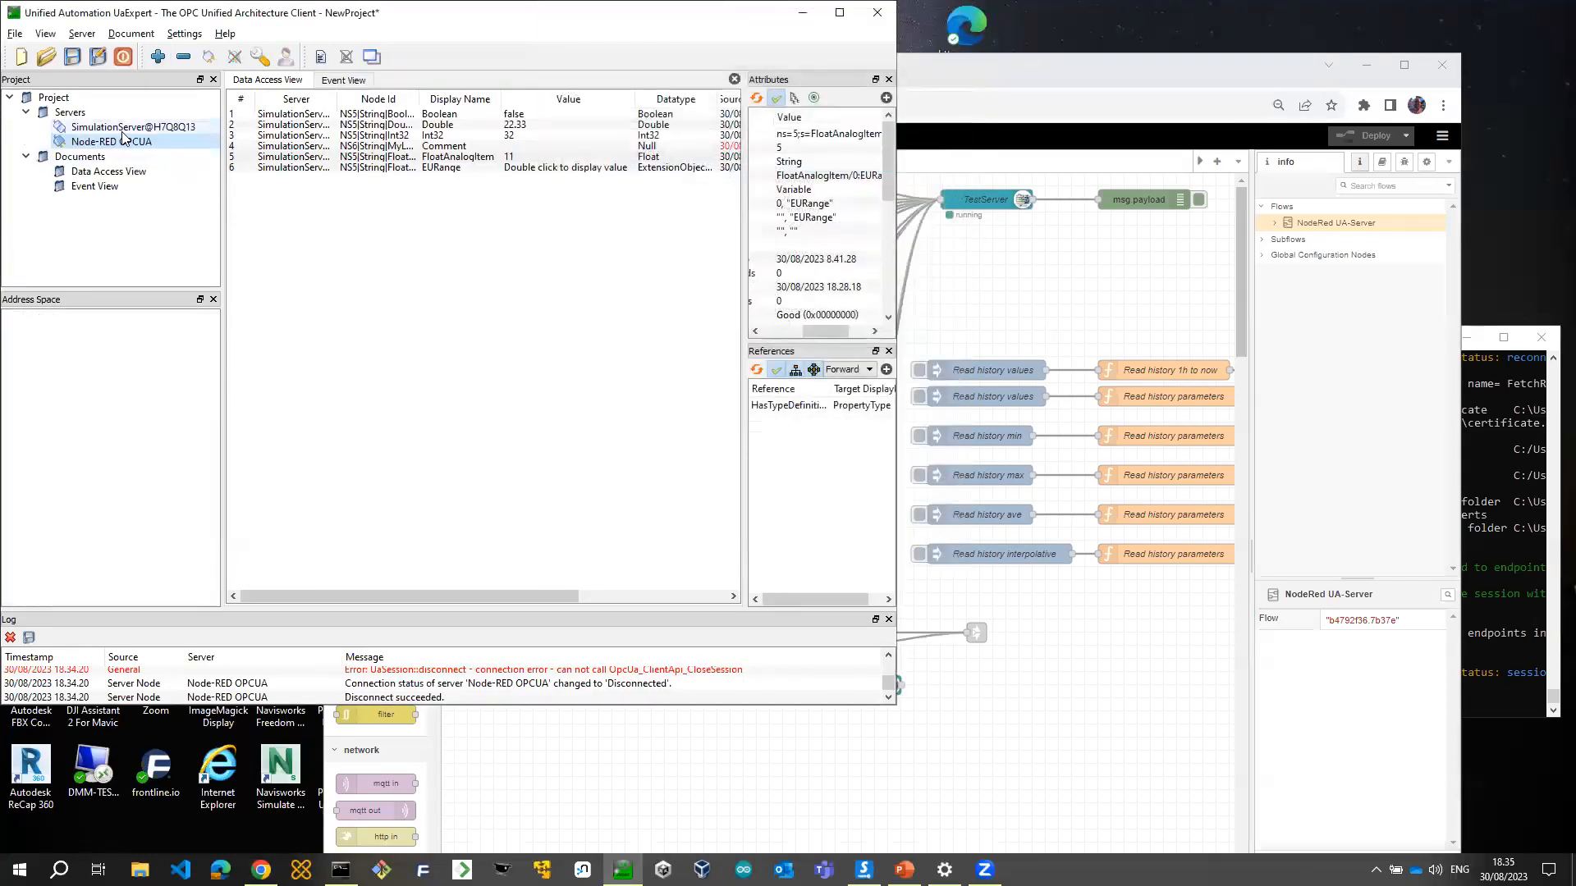
pyautogui.rightClick(130, 137)
pyautogui.click(169, 156)
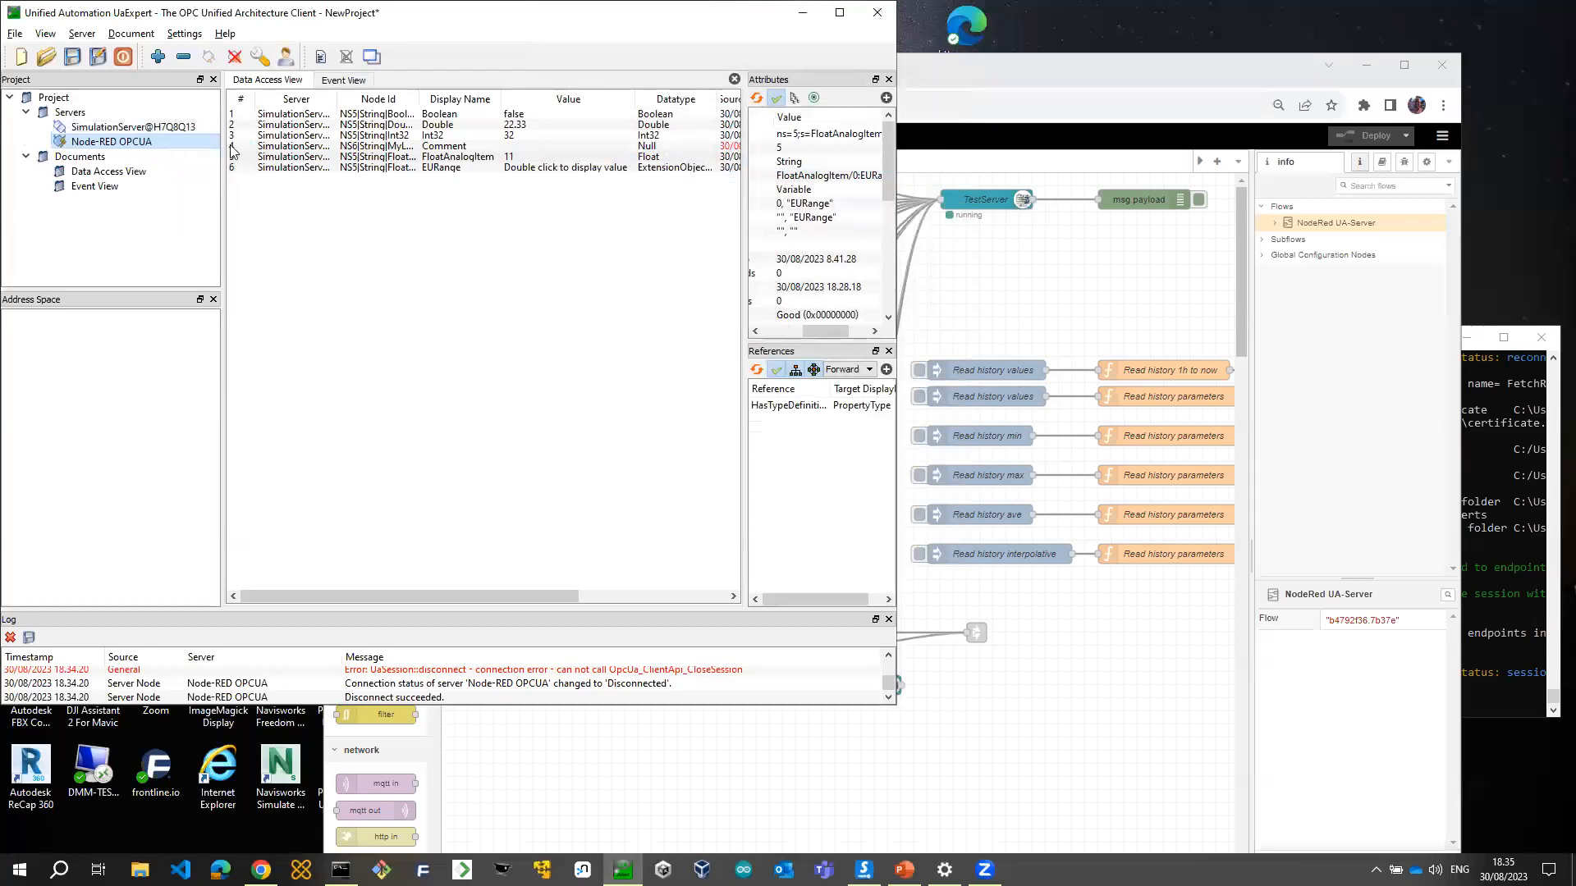
# Delete all monitored items from the Data Access View
pyautogui.click(394, 150)
pyautogui.hotkey('ctrl', 'a')
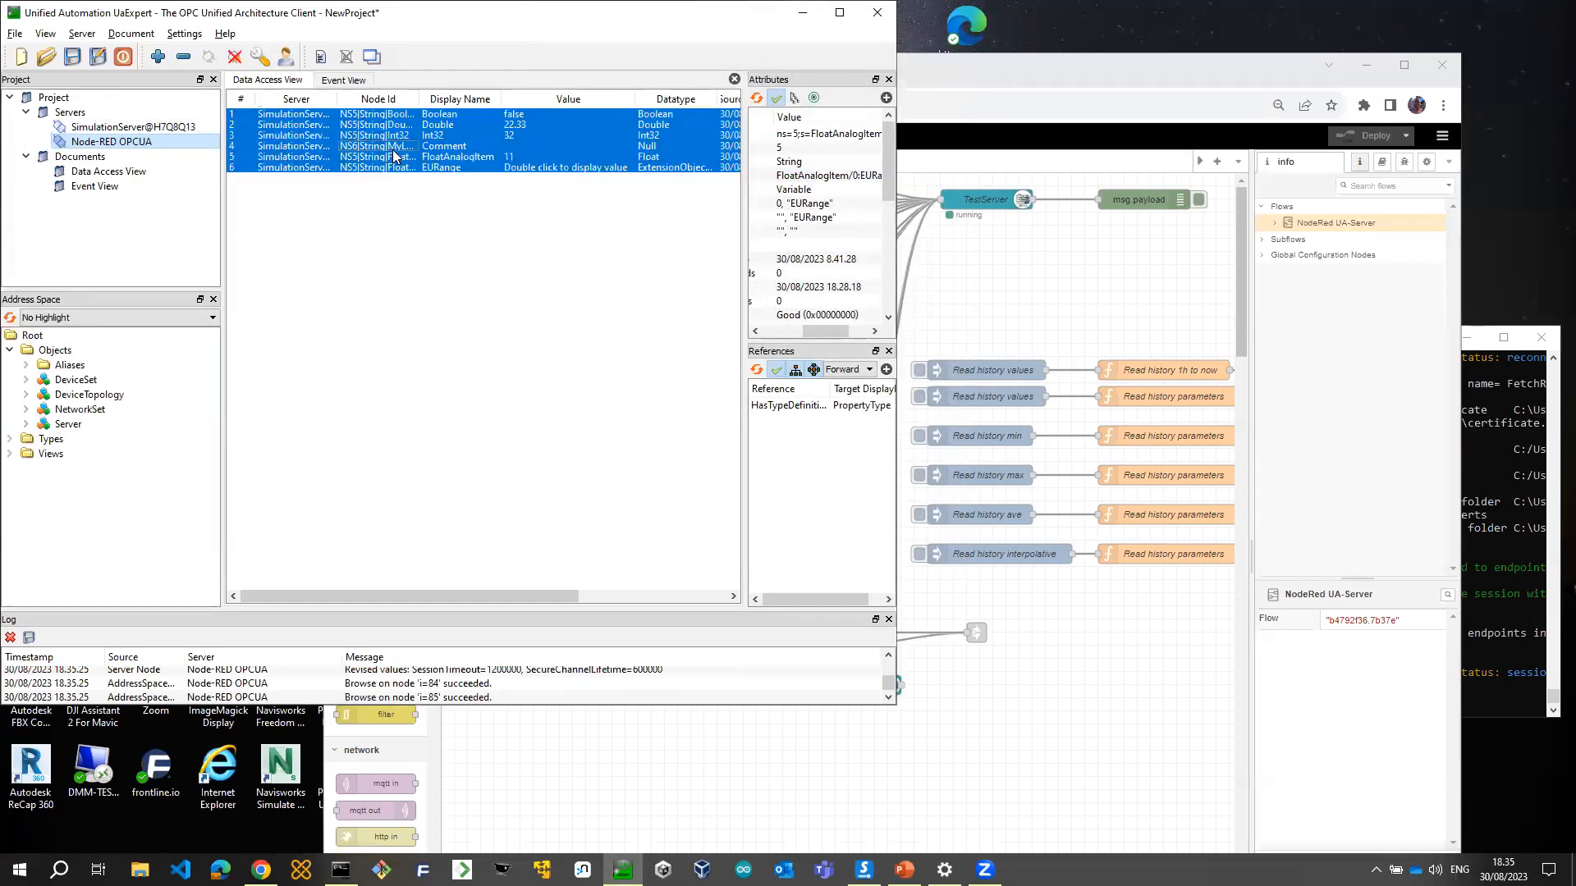
pyautogui.press('Delete')
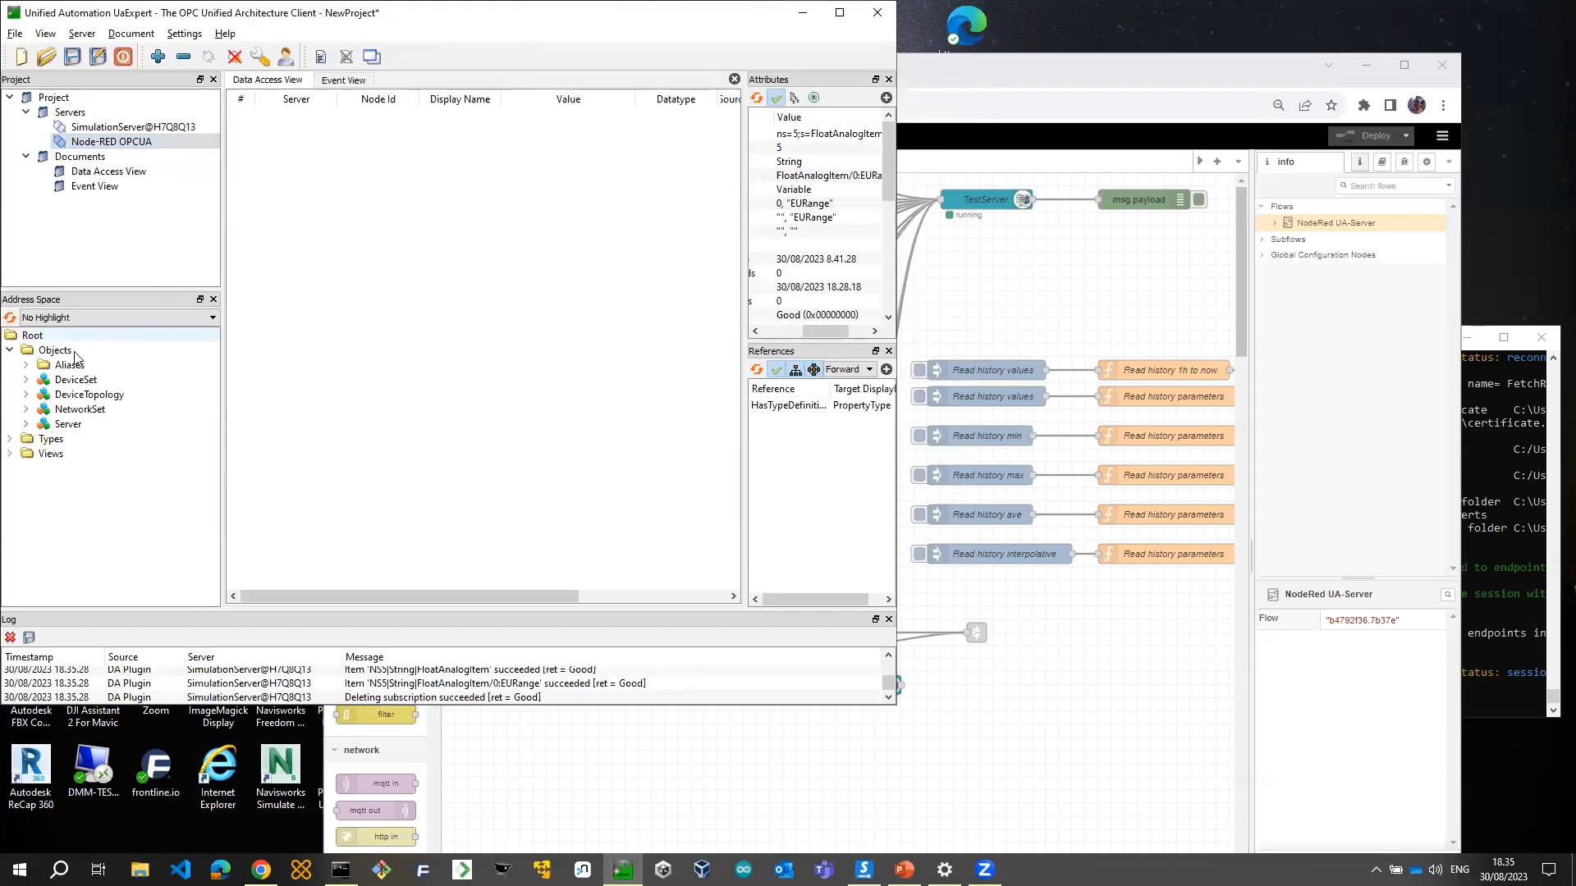
# Trigger the TestAddVariable1 inject in Node-RED, and refresh Objects in UaExpert to view the added TestAddVariable1
pyautogui.click(75, 354)
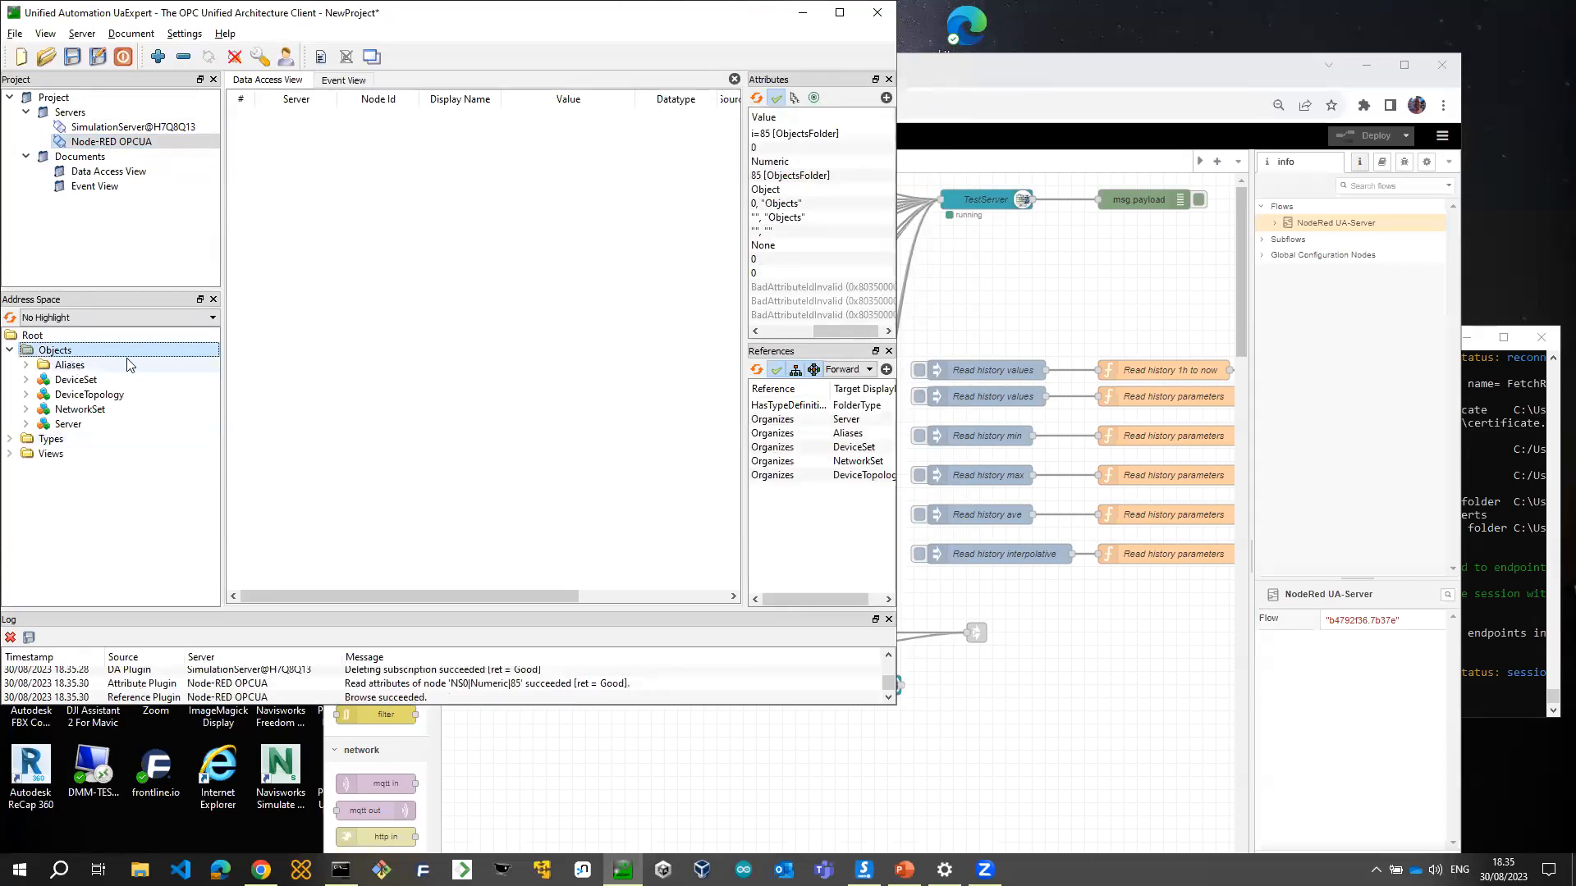
pyautogui.click(1002, 289)
pyautogui.click(617, 201)
pyautogui.click(69, 355)
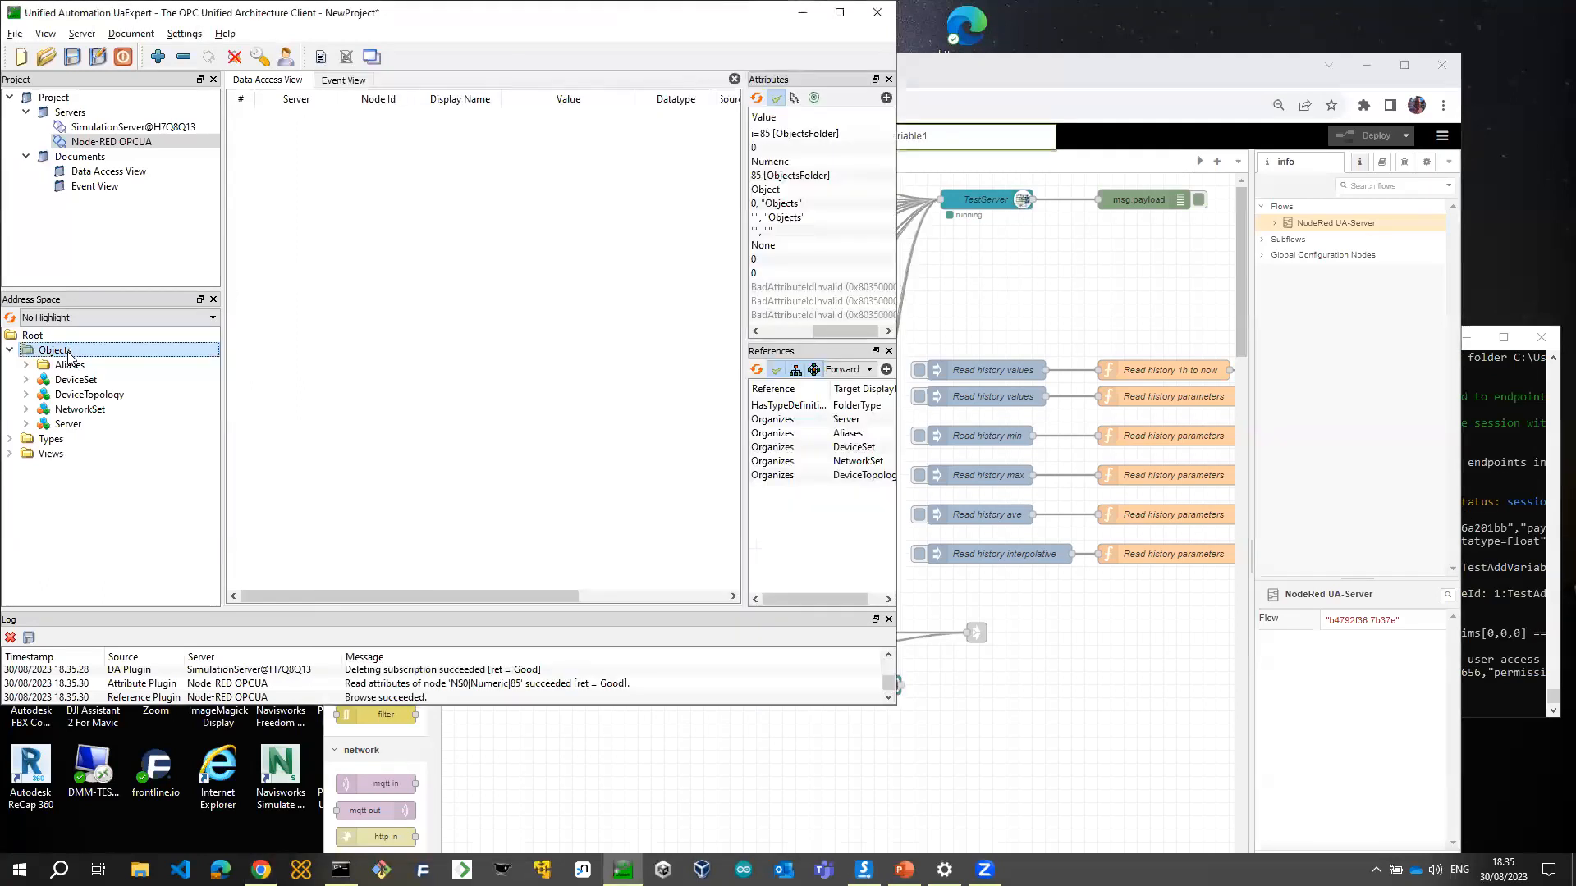
pyautogui.click(106, 440)
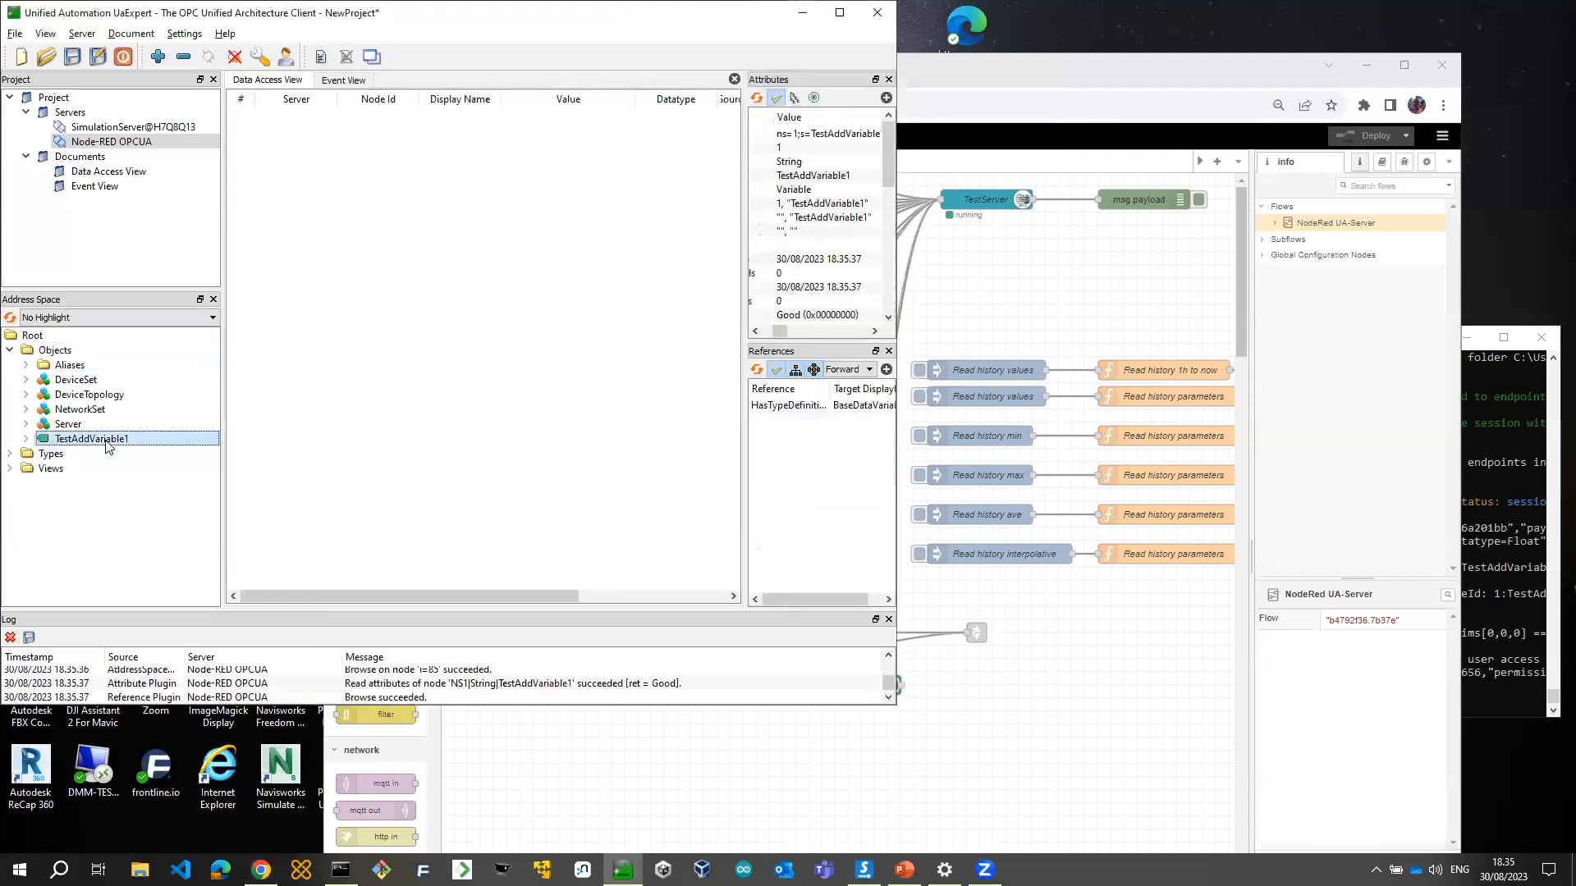
# In Node-RED, trigger the upper AddFolder and AddVariable injects wired to TestServer
pyautogui.click(987, 350)
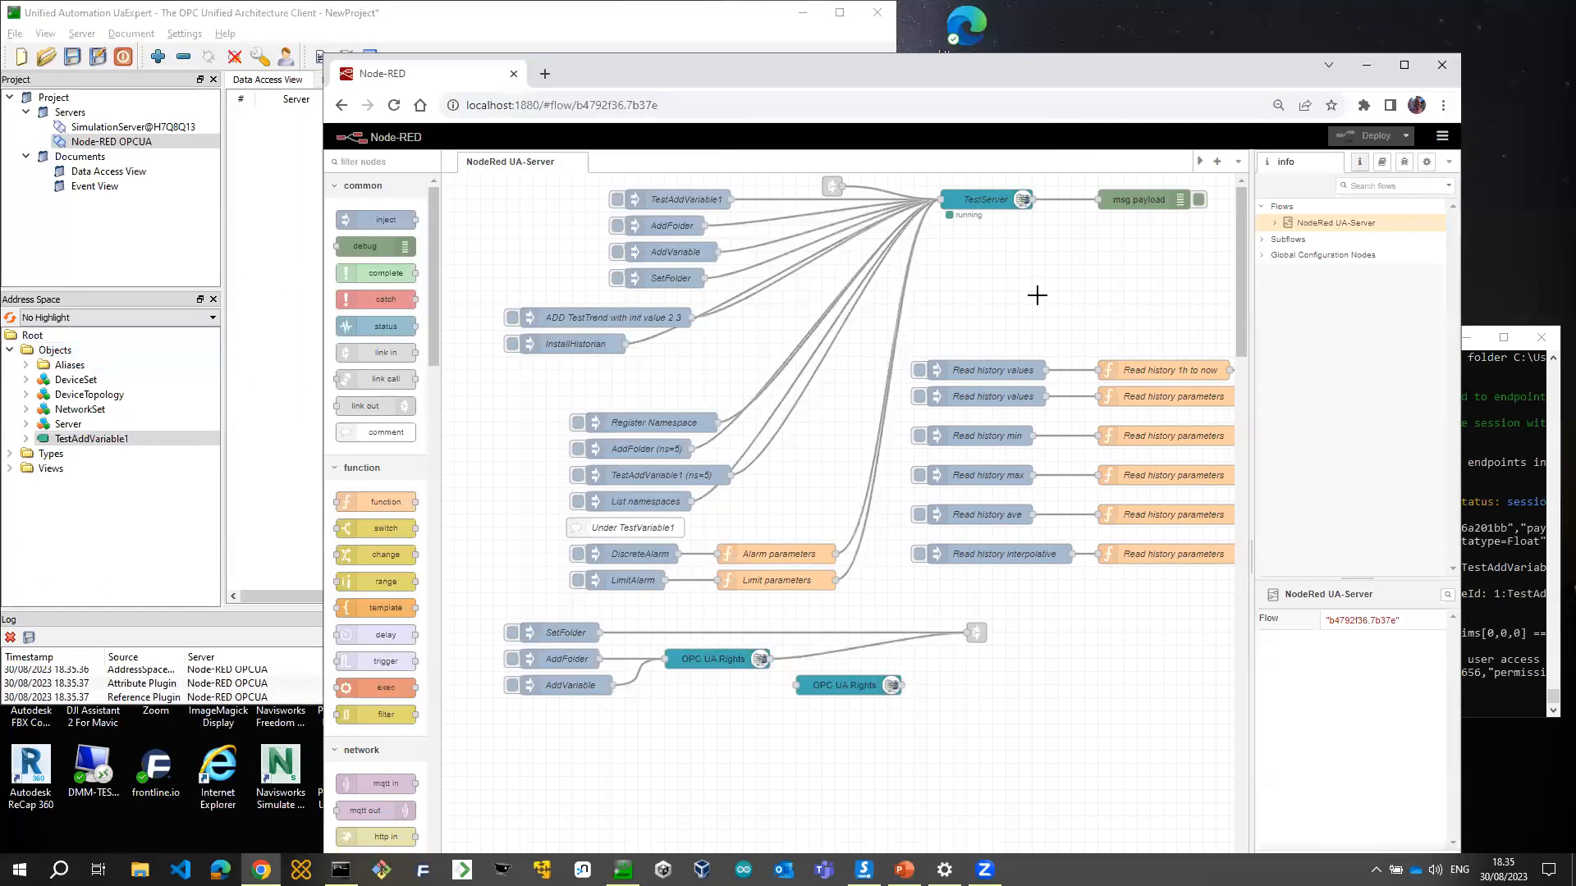
pyautogui.click(618, 228)
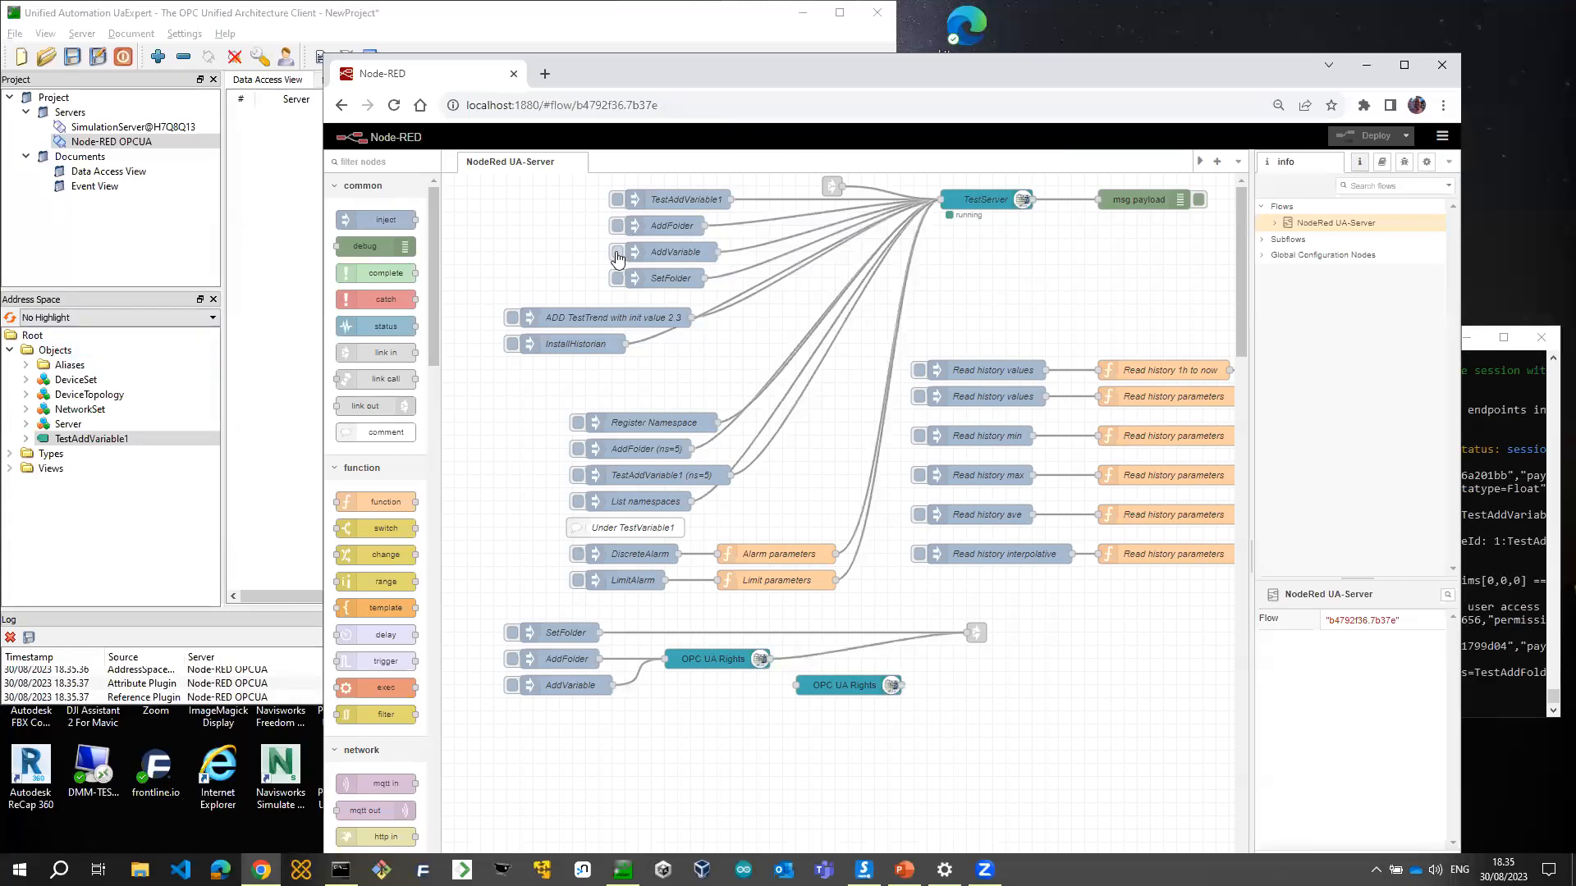
pyautogui.click(617, 252)
# Rebrowse Objects in UaExpert, expand TestAddFolder and view the attributes of TestAddVariable2
pyautogui.click(115, 348)
pyautogui.rightClick(115, 346)
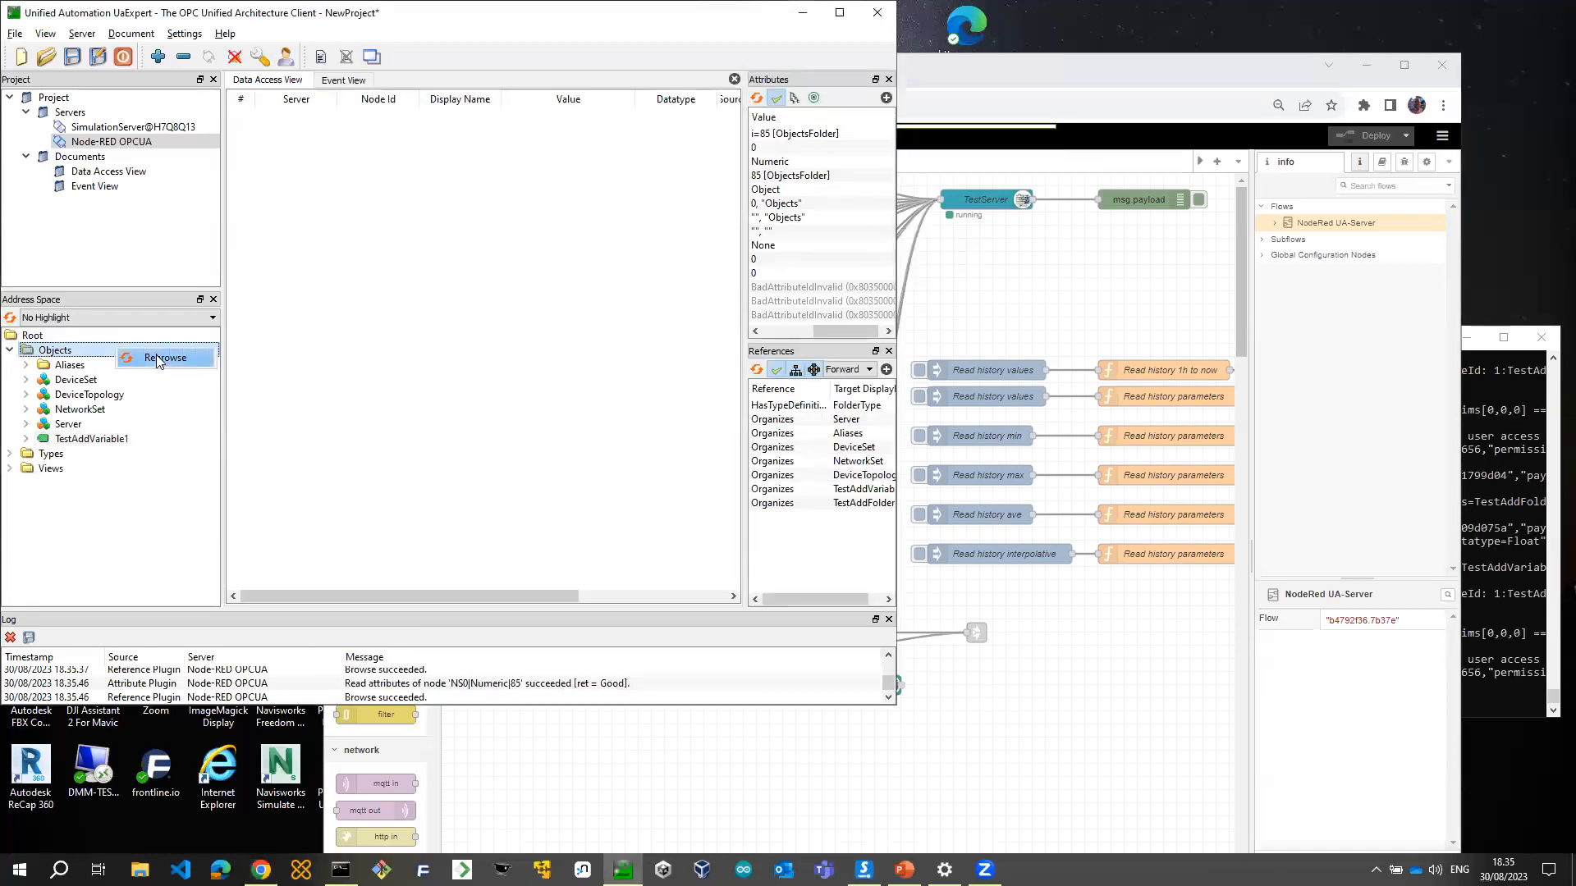
pyautogui.click(135, 358)
pyautogui.click(108, 442)
pyautogui.doubleClick(108, 441)
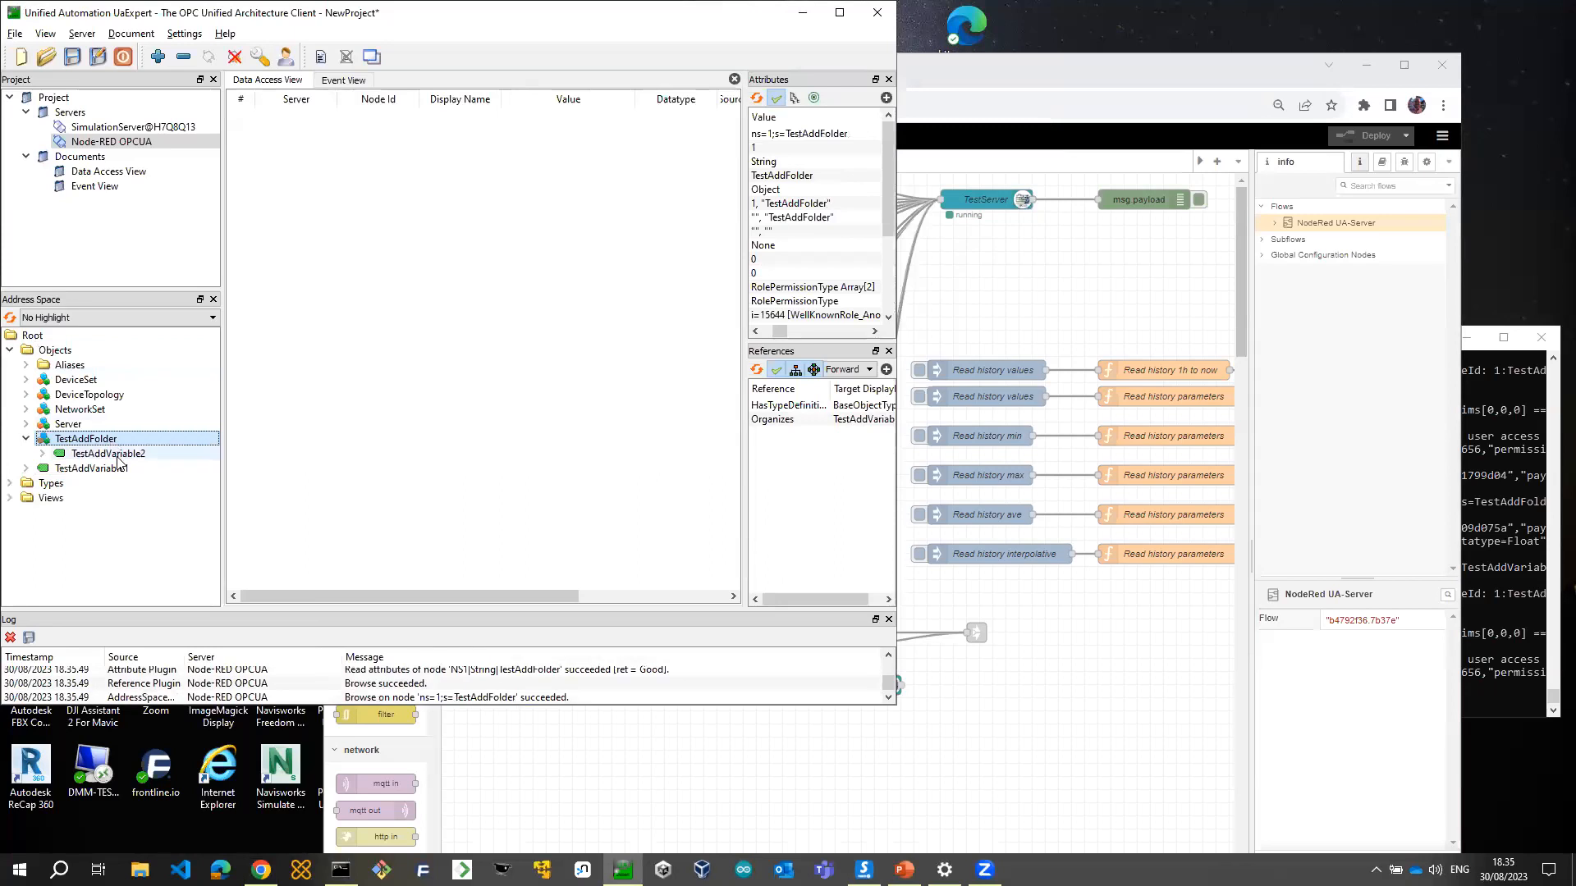
pyautogui.click(108, 453)
# In Node-RED, review the payload and topic of the TestAddVariable1 and AddFolder inject nodes without changing them
pyautogui.click(1057, 292)
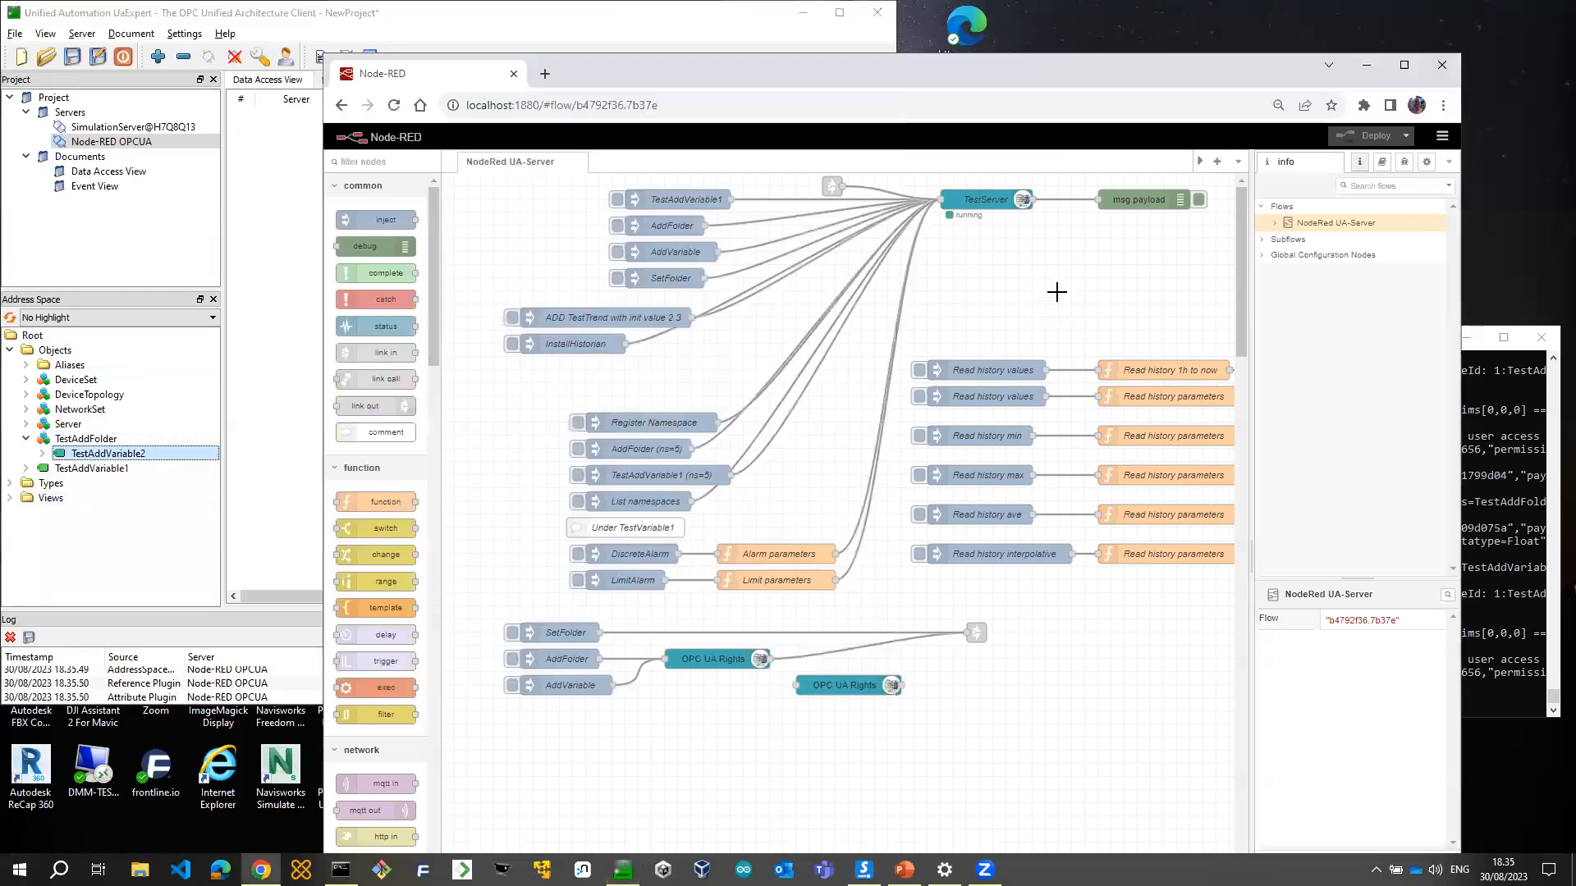
pyautogui.doubleClick(687, 200)
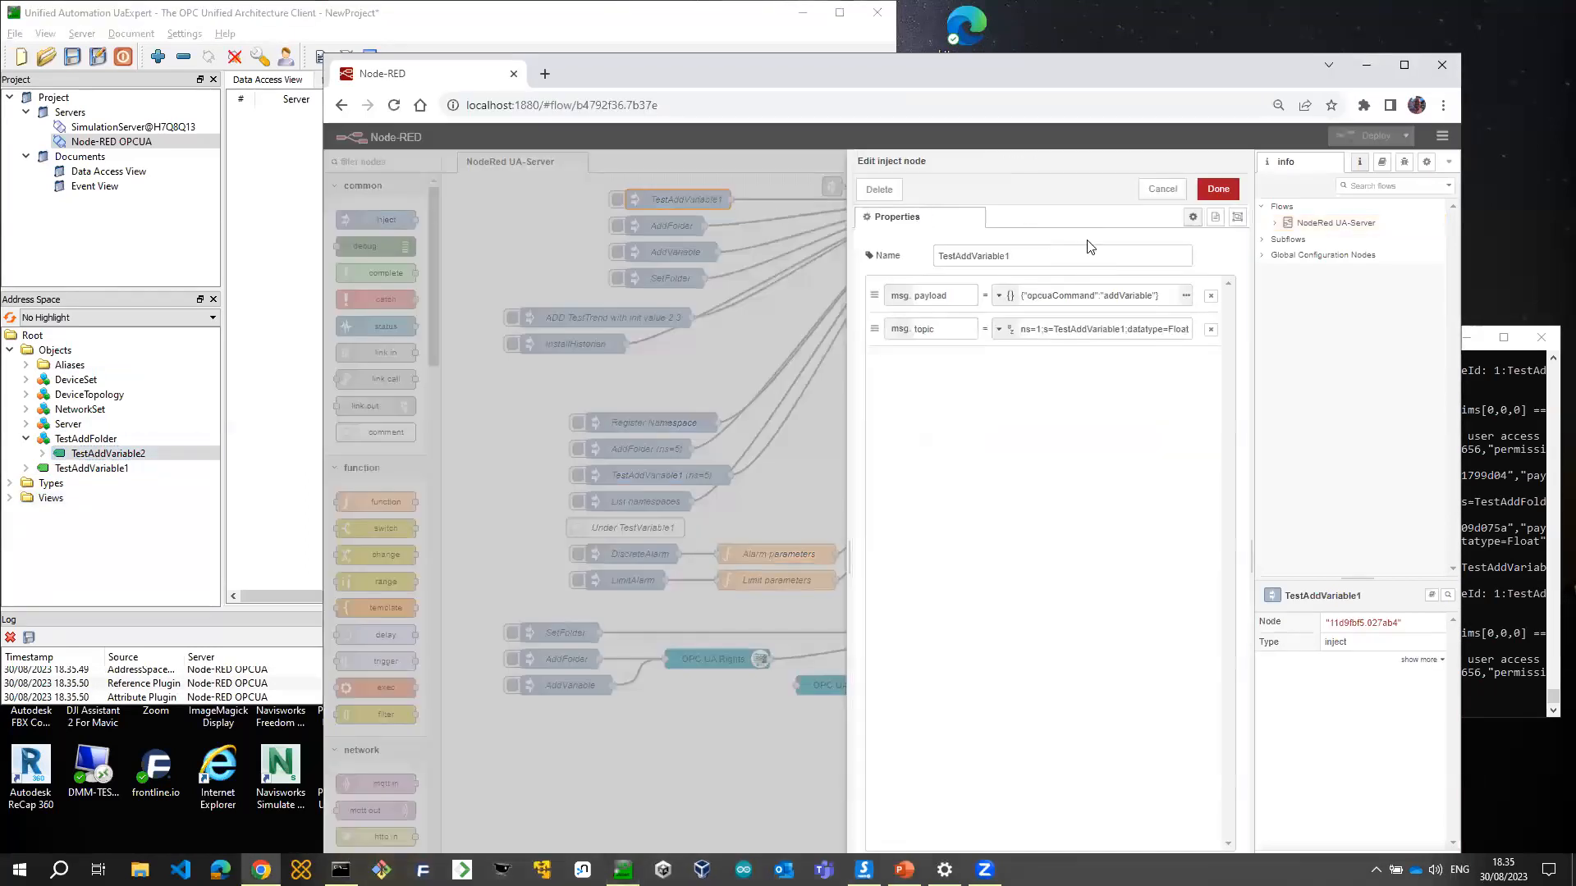
pyautogui.click(1155, 192)
pyautogui.click(670, 223)
pyautogui.doubleClick(670, 224)
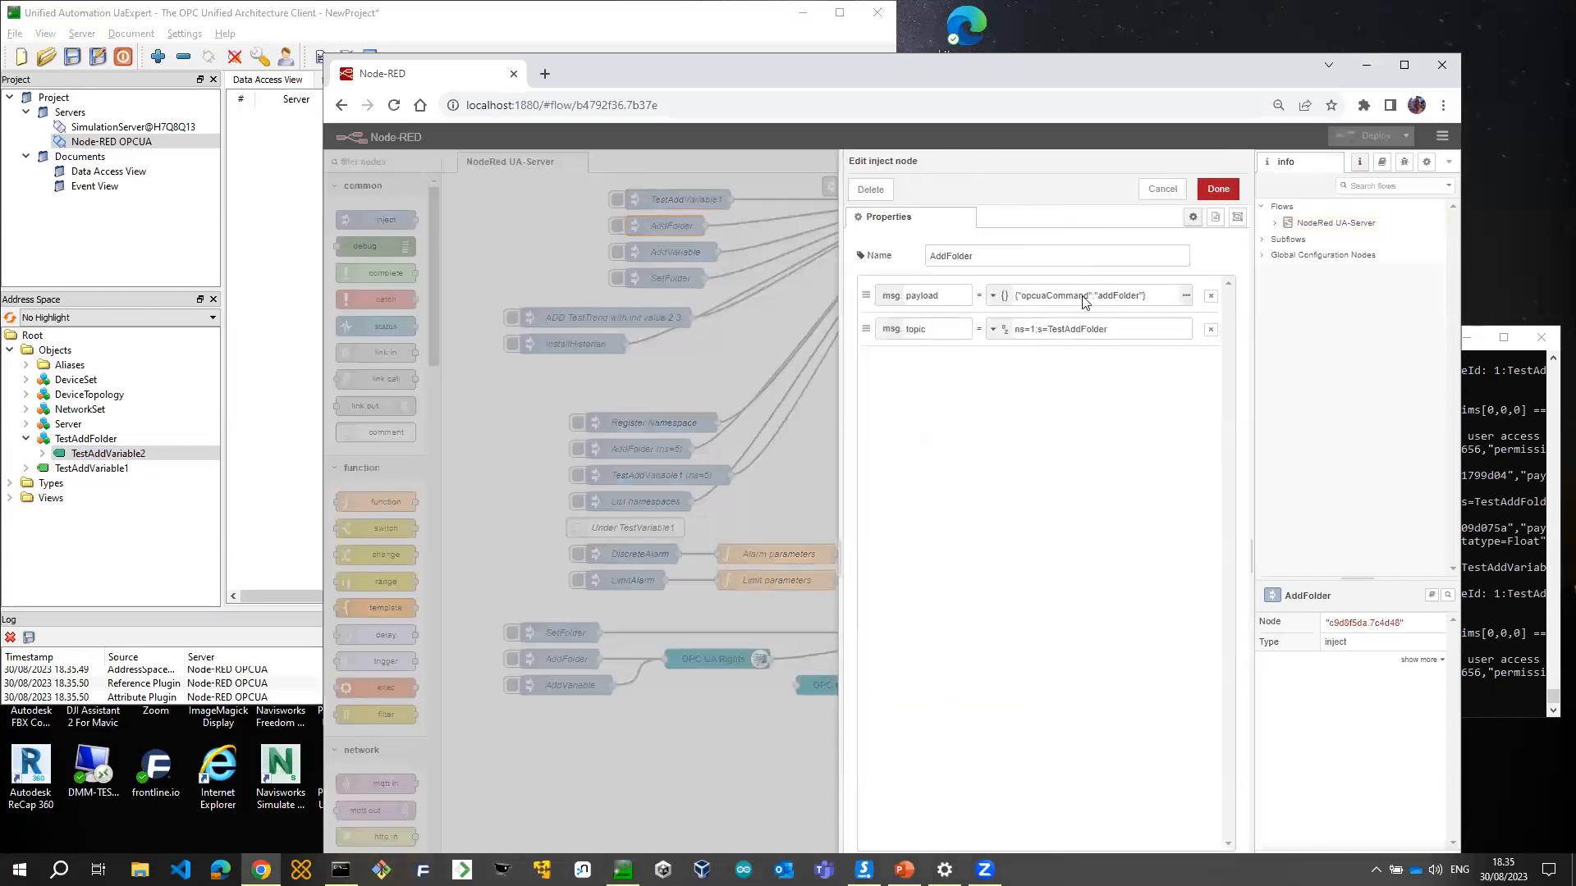
pyautogui.click(1160, 191)
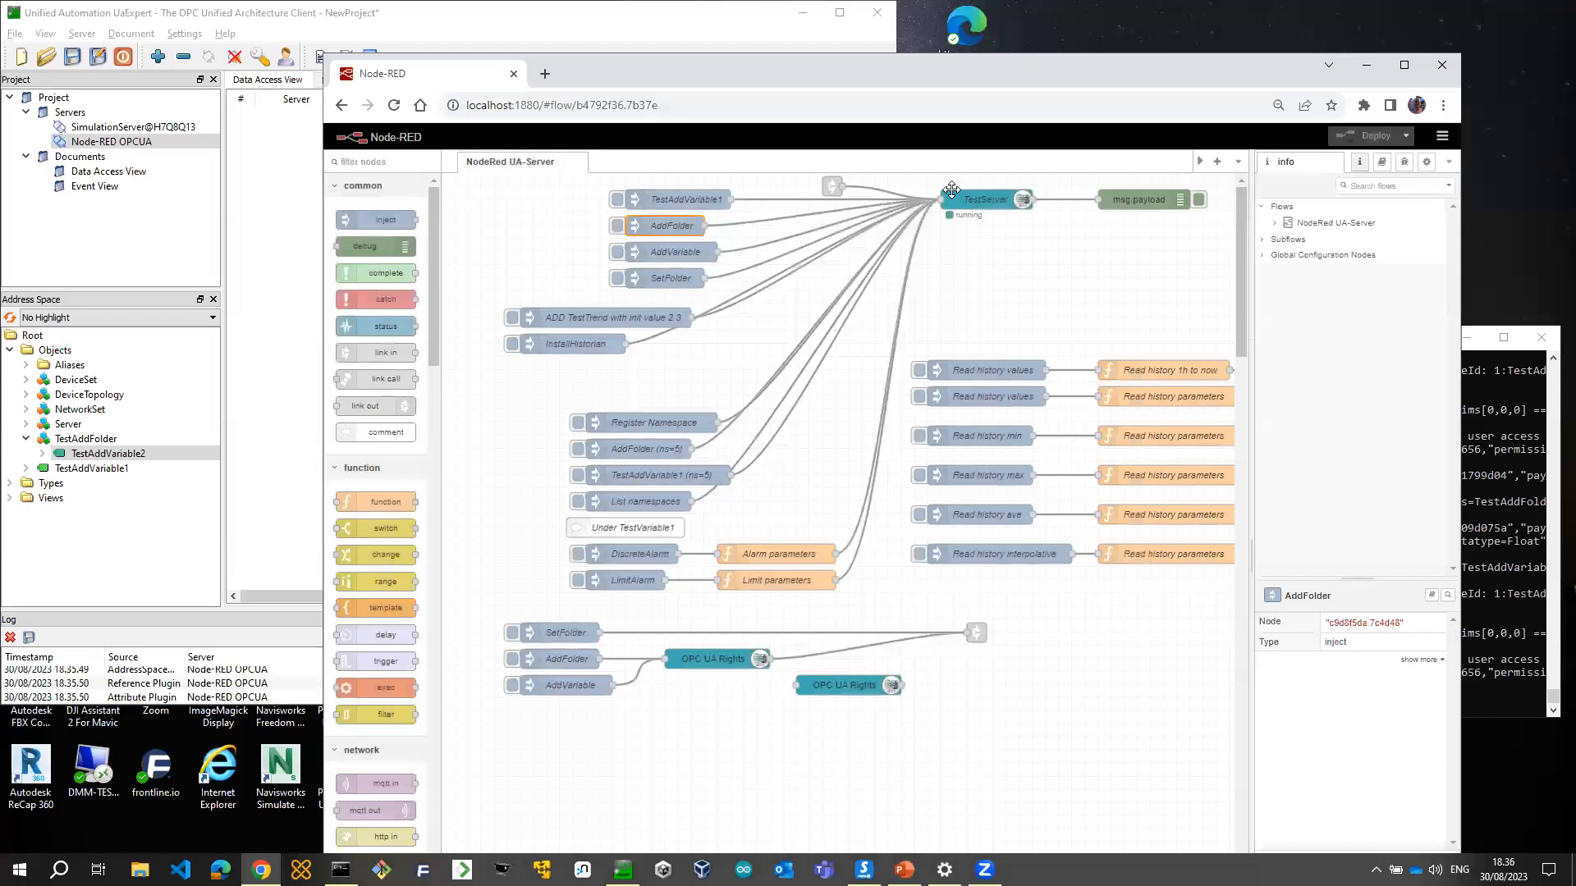
# Trigger the inject that adds TestTrend with initial value 2.3, and view TestTrend under TestAddFolder in UaExpert
pyautogui.click(512, 319)
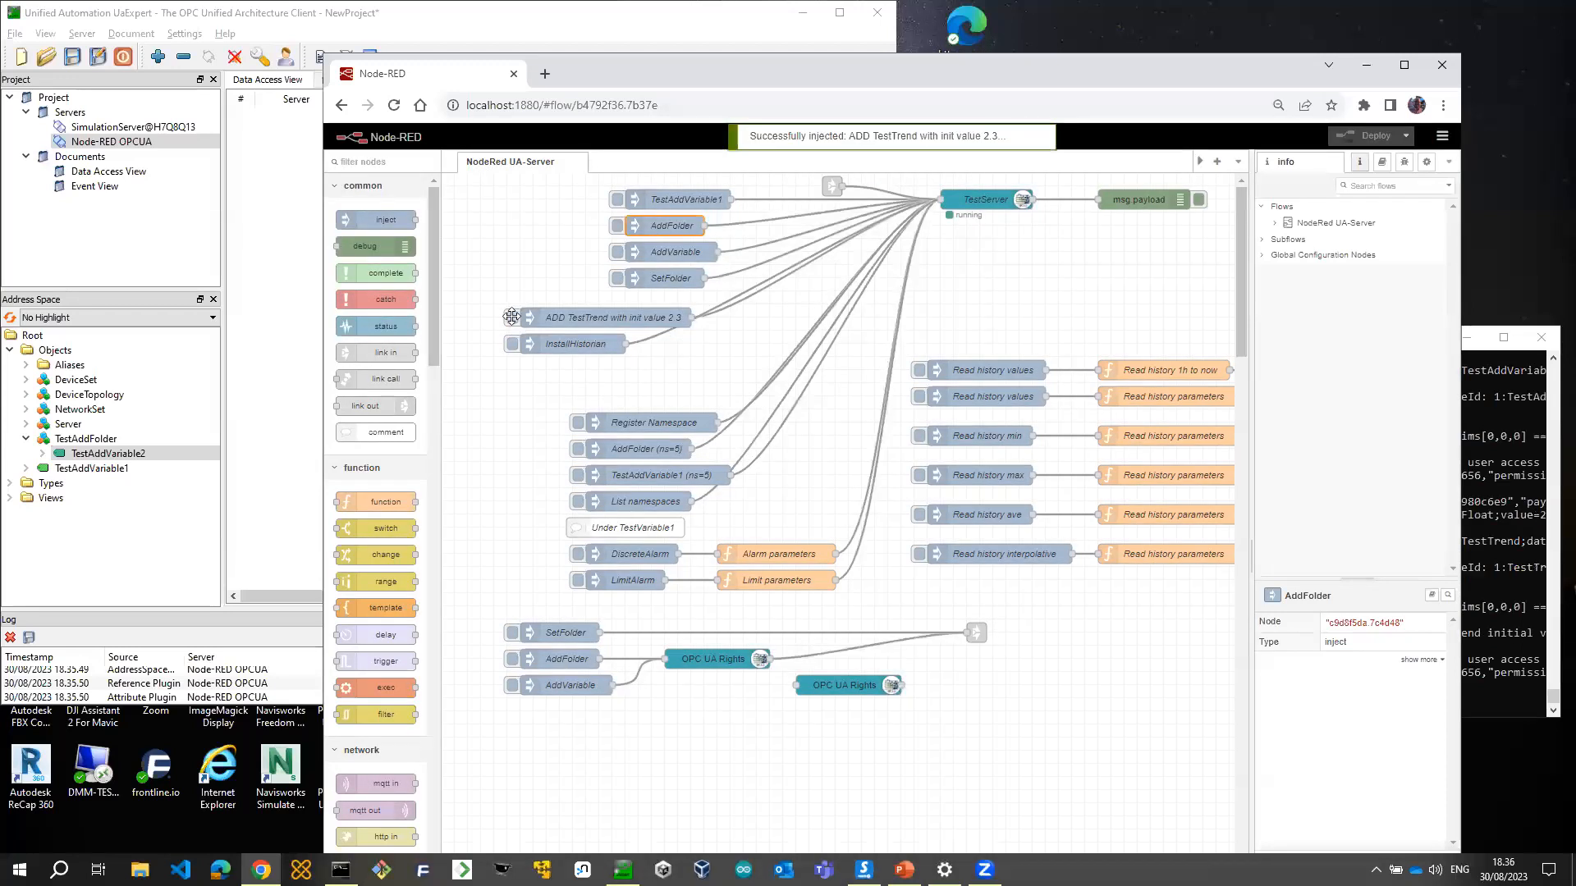
pyautogui.click(172, 354)
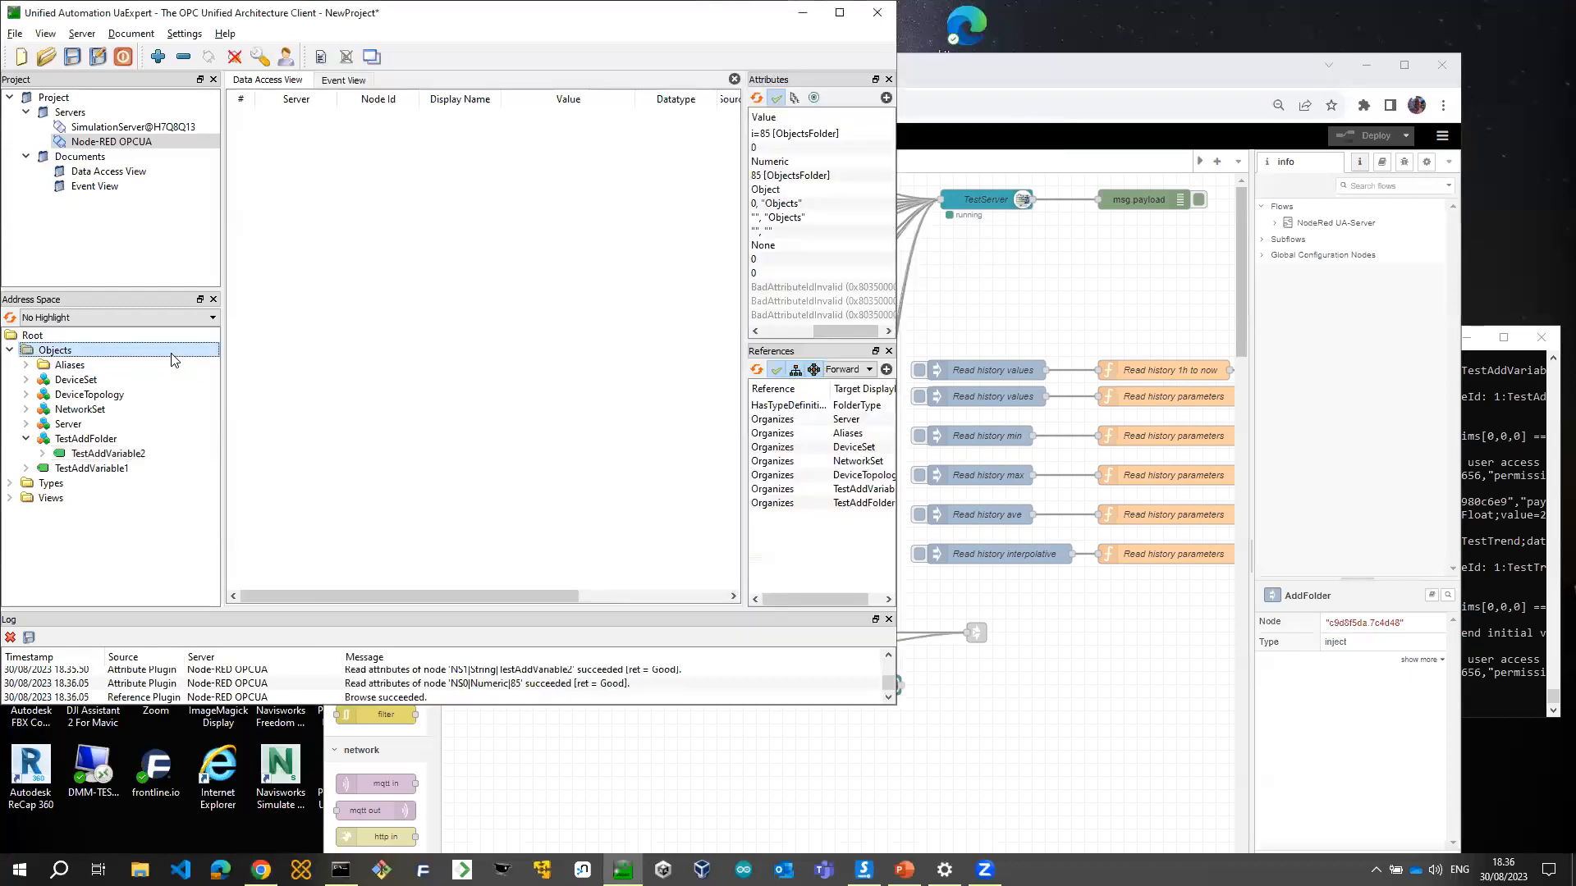
pyautogui.doubleClick(123, 439)
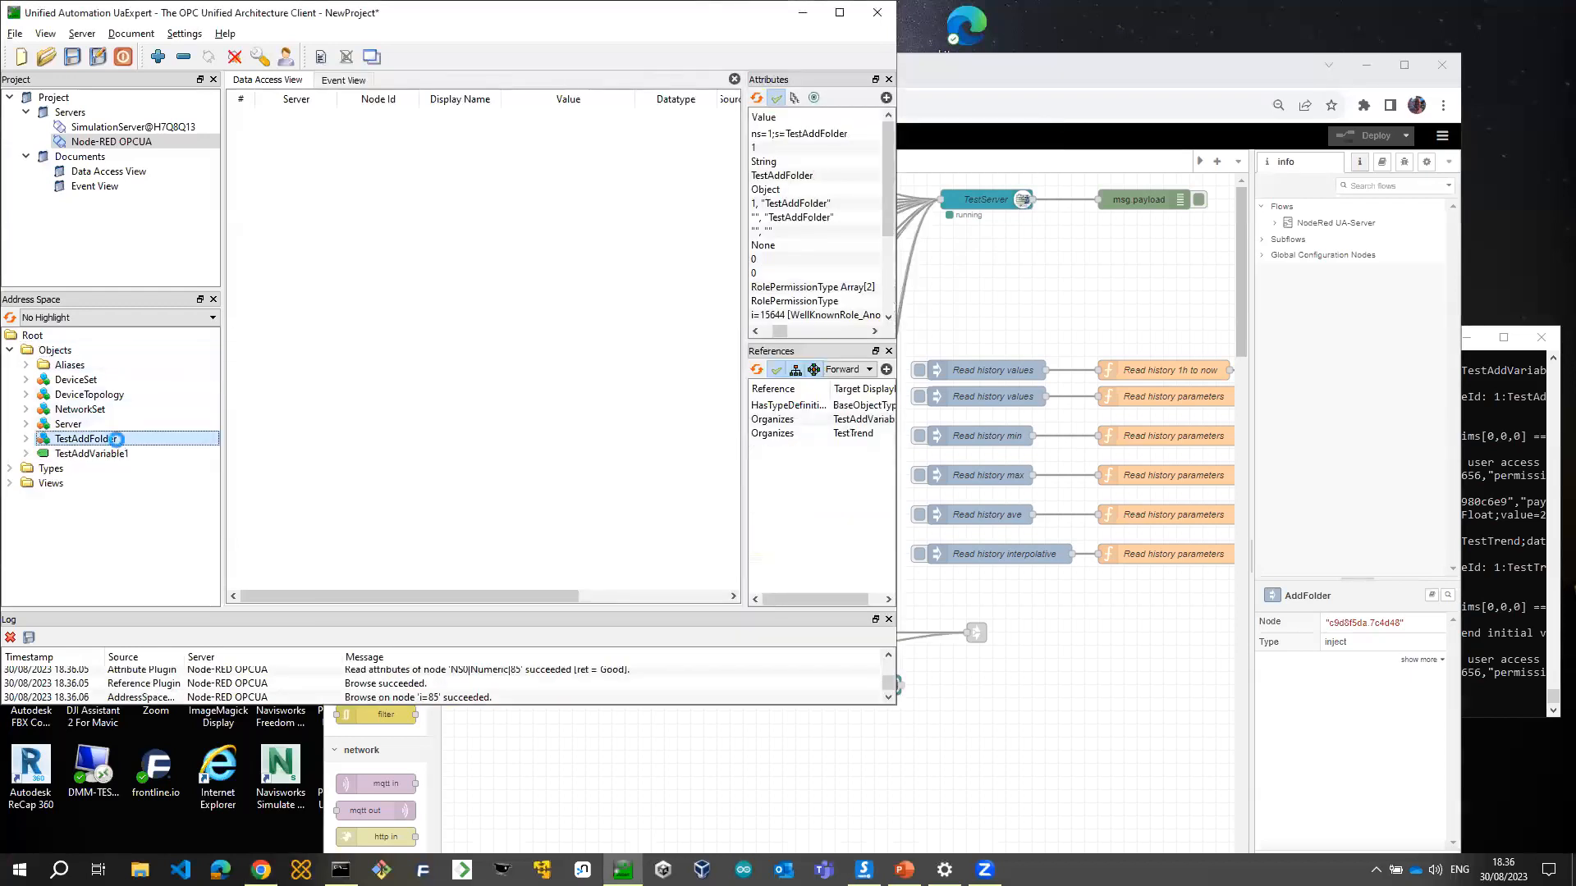
pyautogui.click(127, 467)
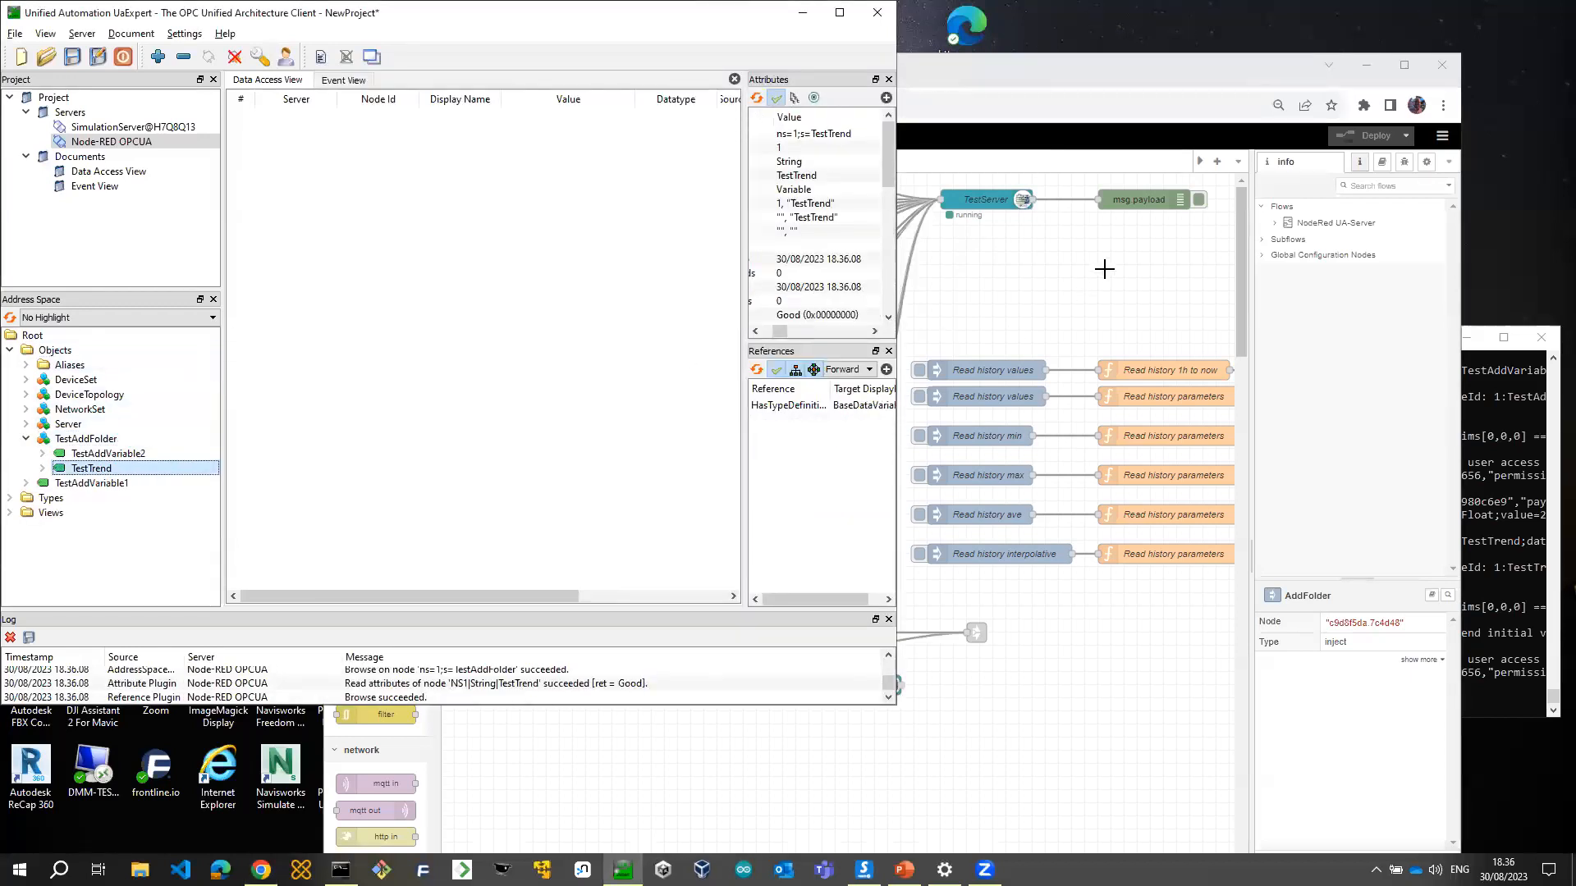
# In Node-RED, review the InstallHistorian inject's payload and topic without changing them, and trigger it for TestTrend
pyautogui.click(1104, 269)
pyautogui.doubleClick(591, 344)
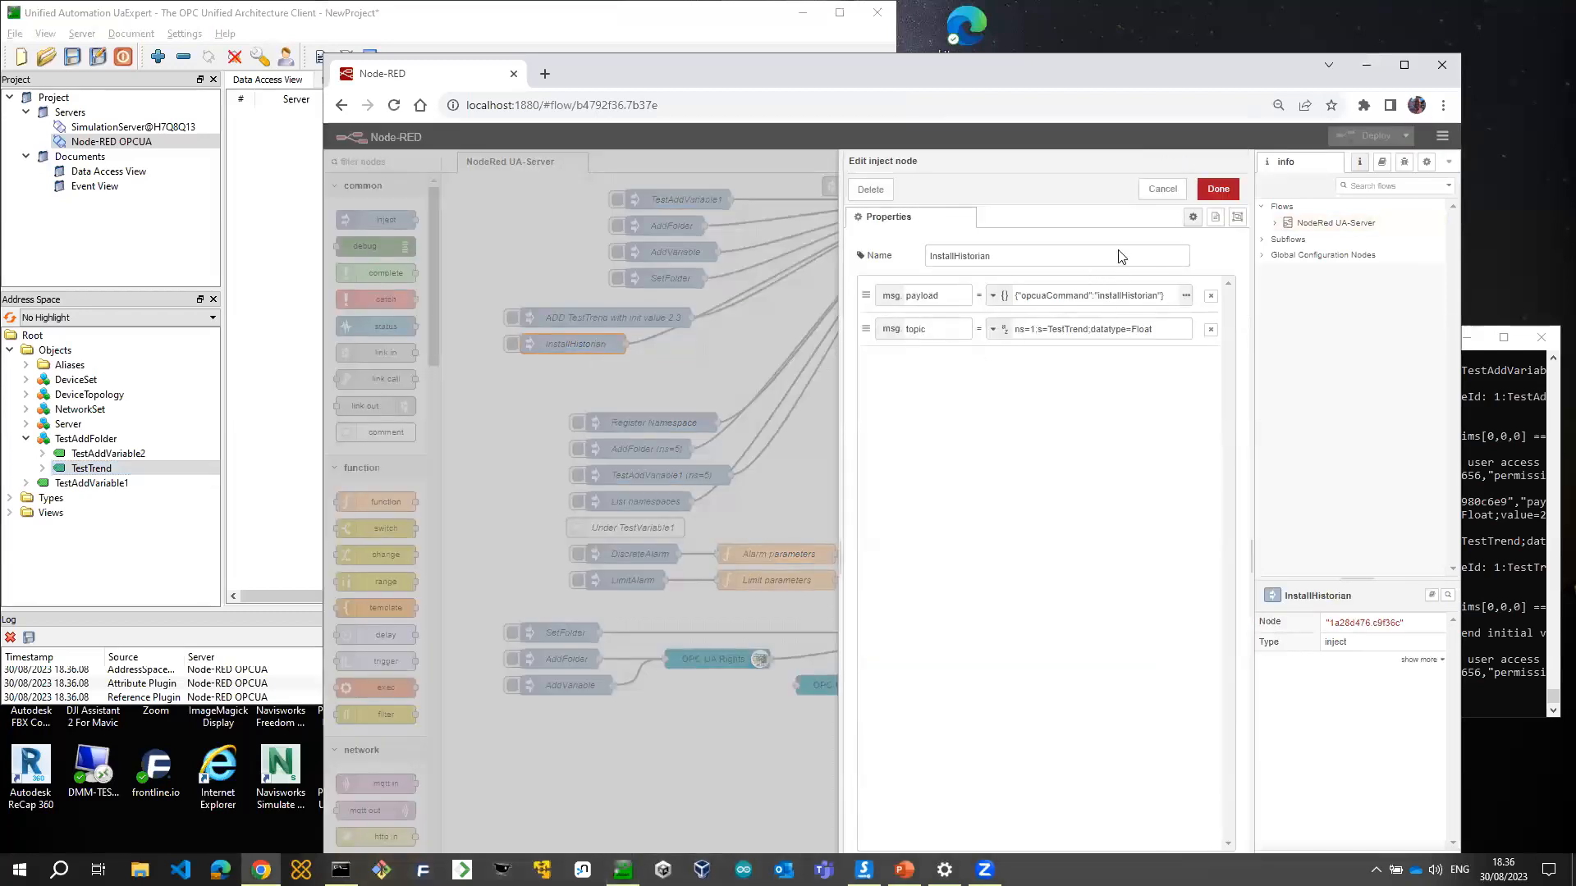
pyautogui.click(1161, 194)
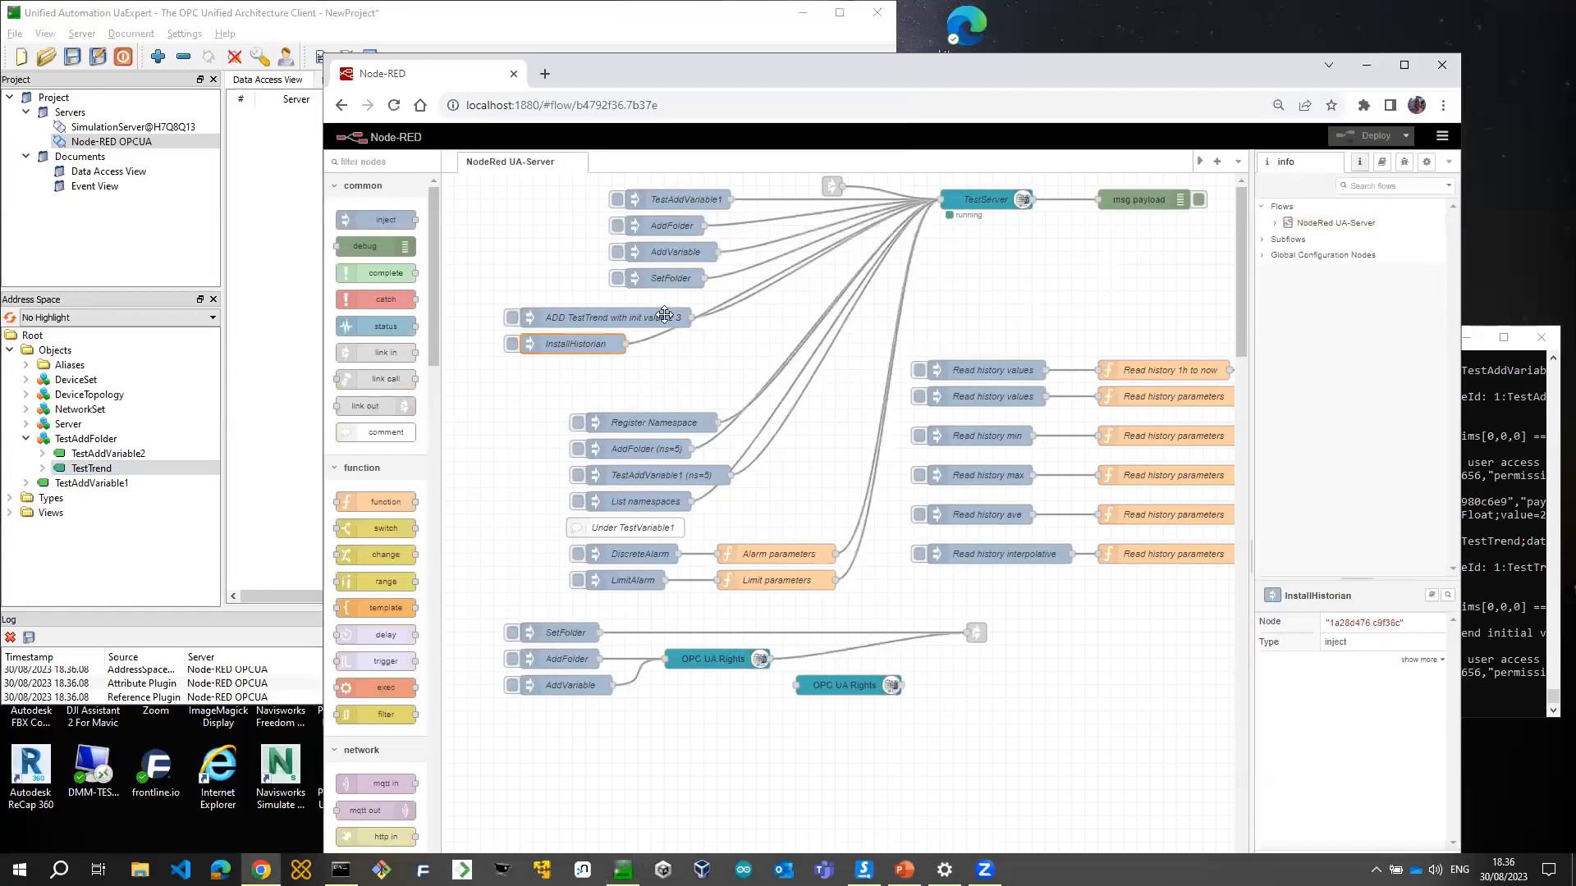
pyautogui.click(510, 348)
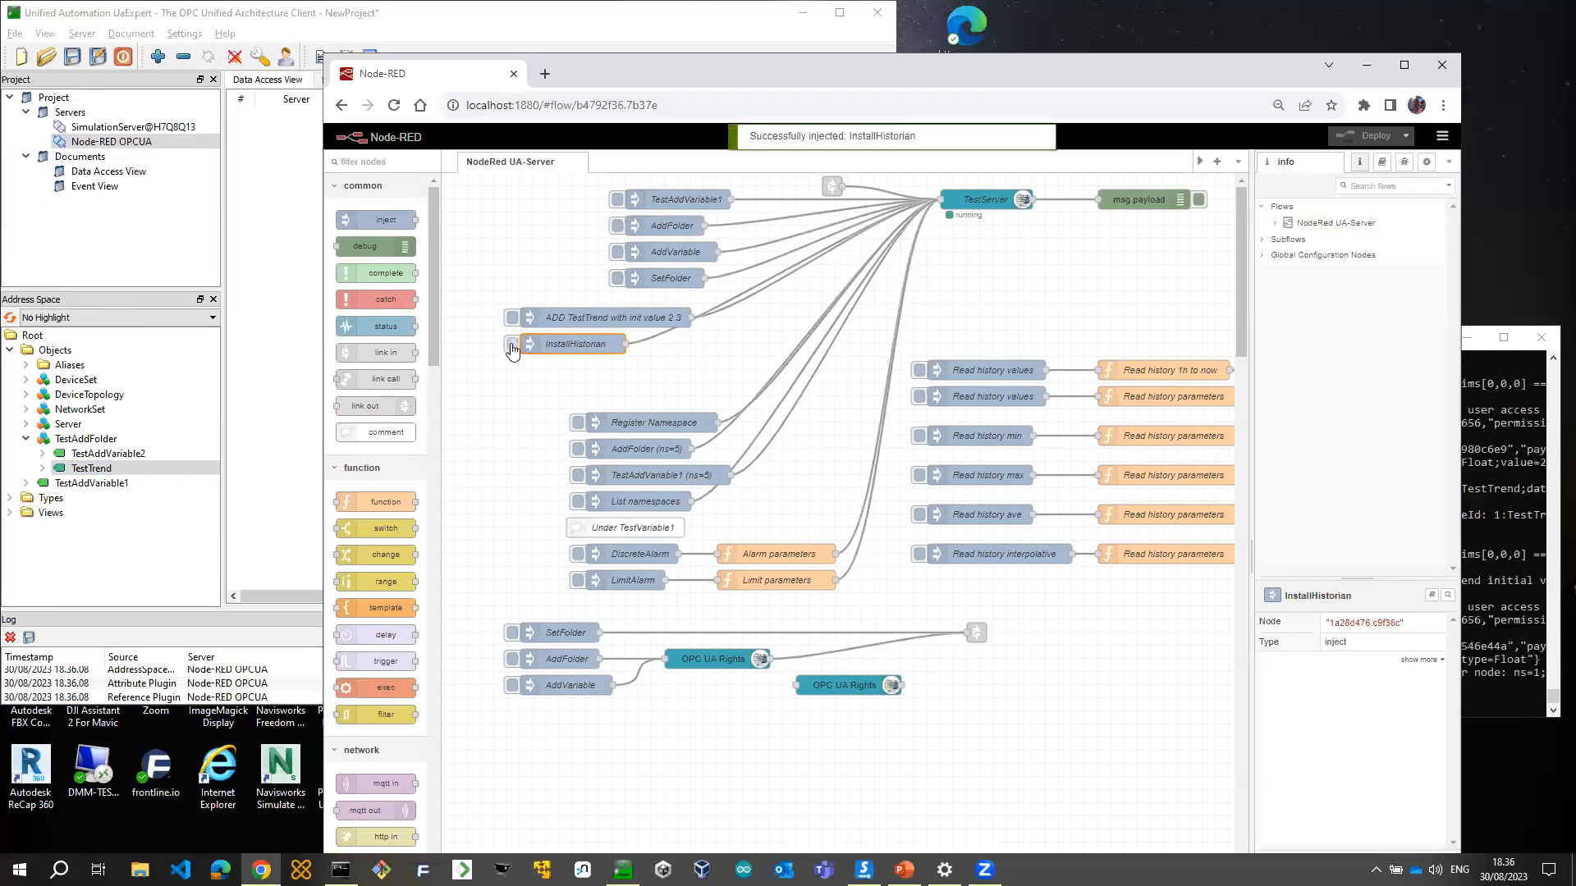
# In UaExpert, expand TestTrend under TestAddFolder and view the attributes of its HA Configuration object
pyautogui.click(90, 468)
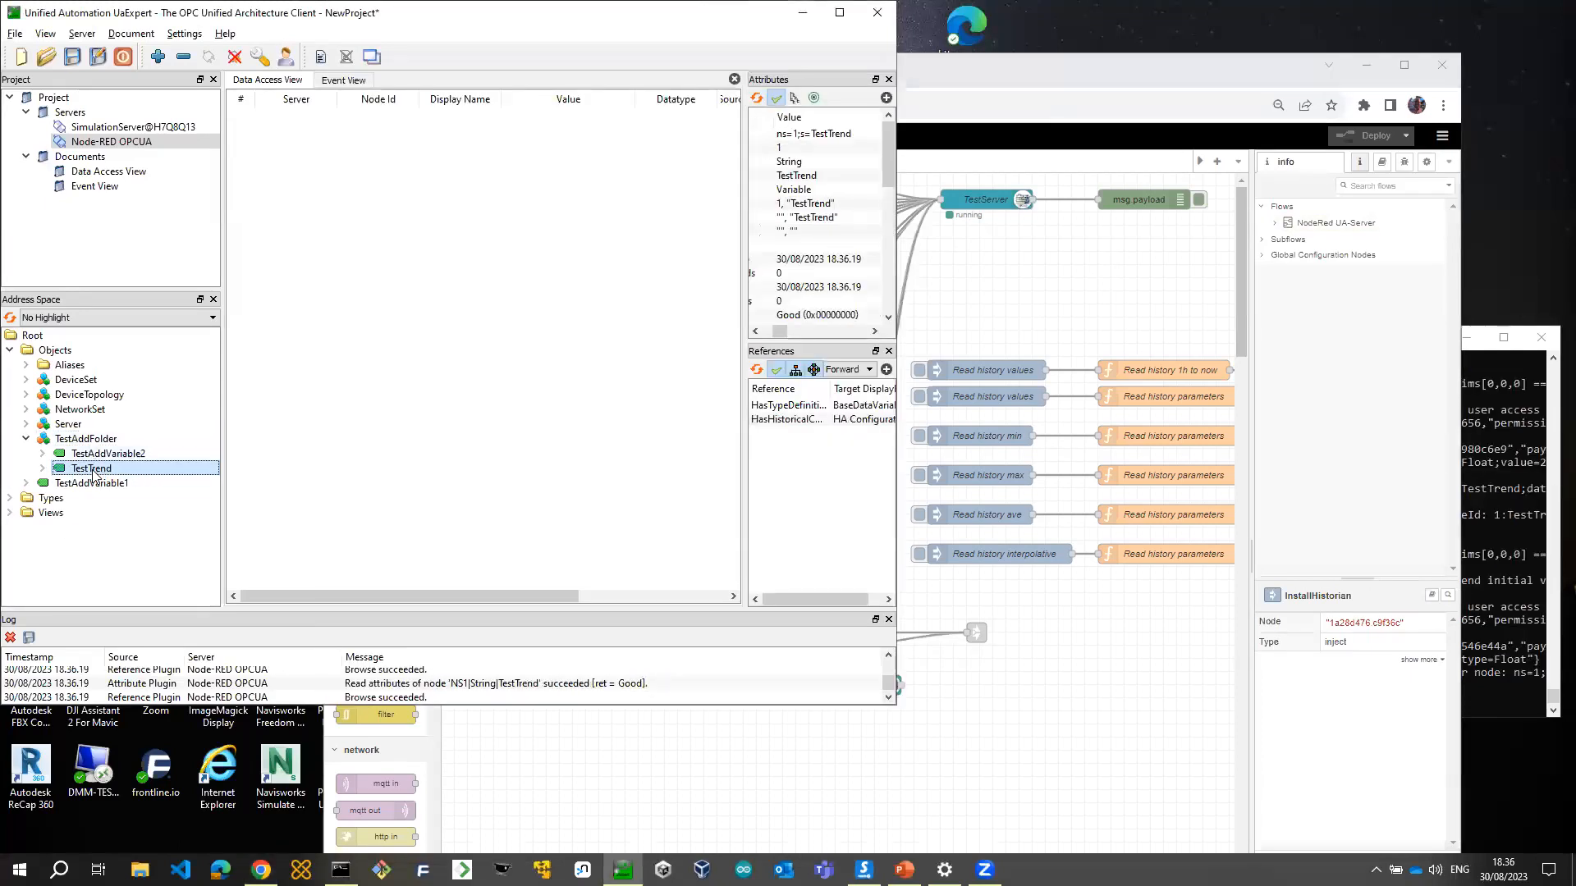
pyautogui.click(42, 468)
pyautogui.click(125, 483)
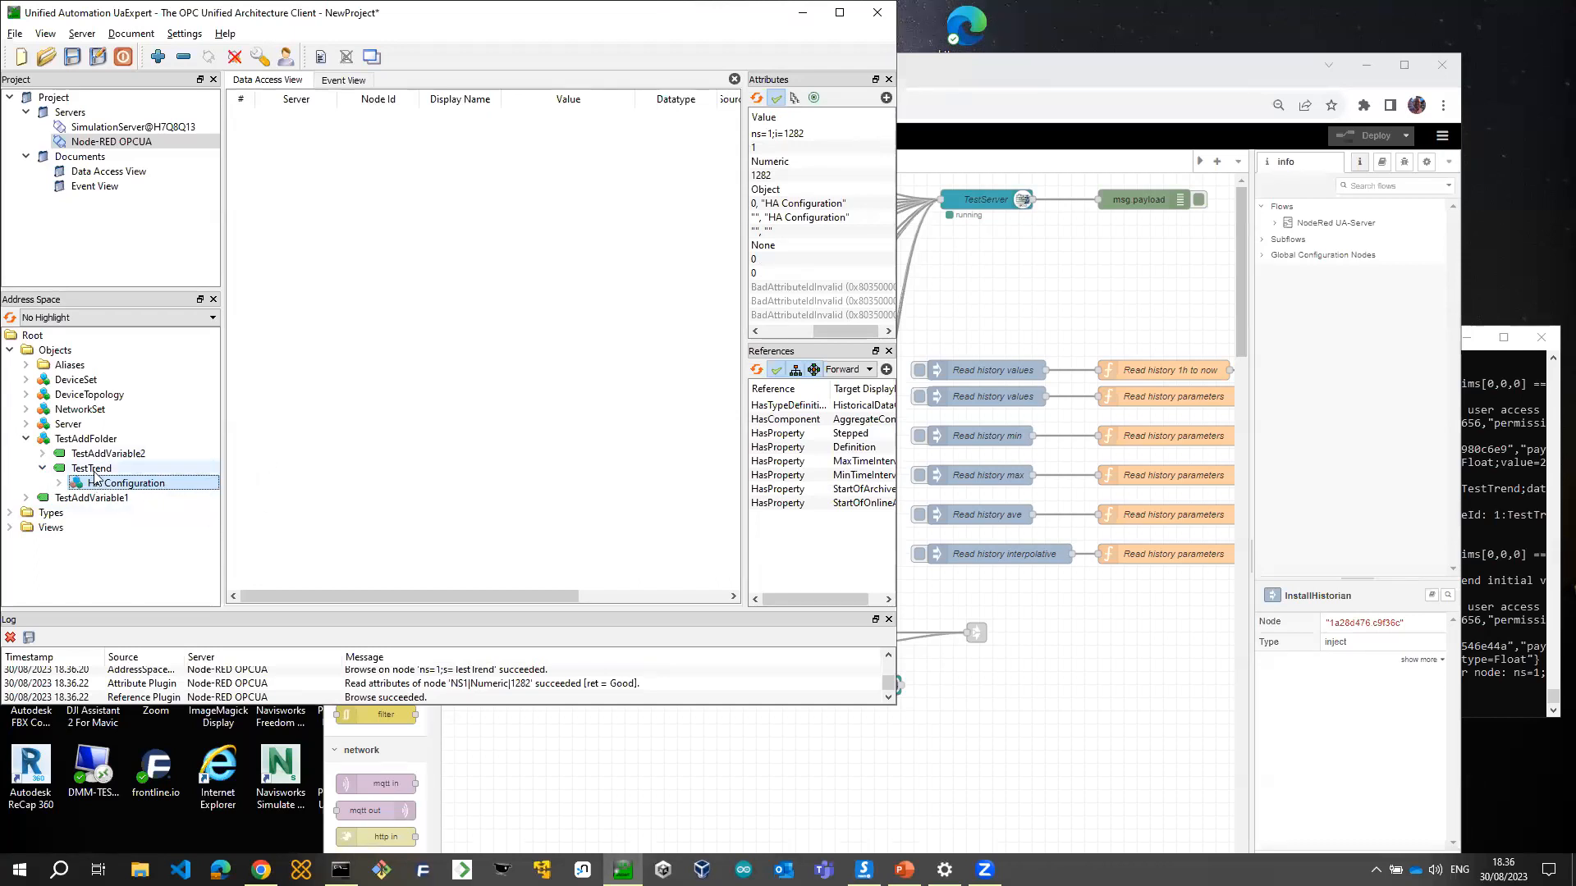
pyautogui.click(993, 283)
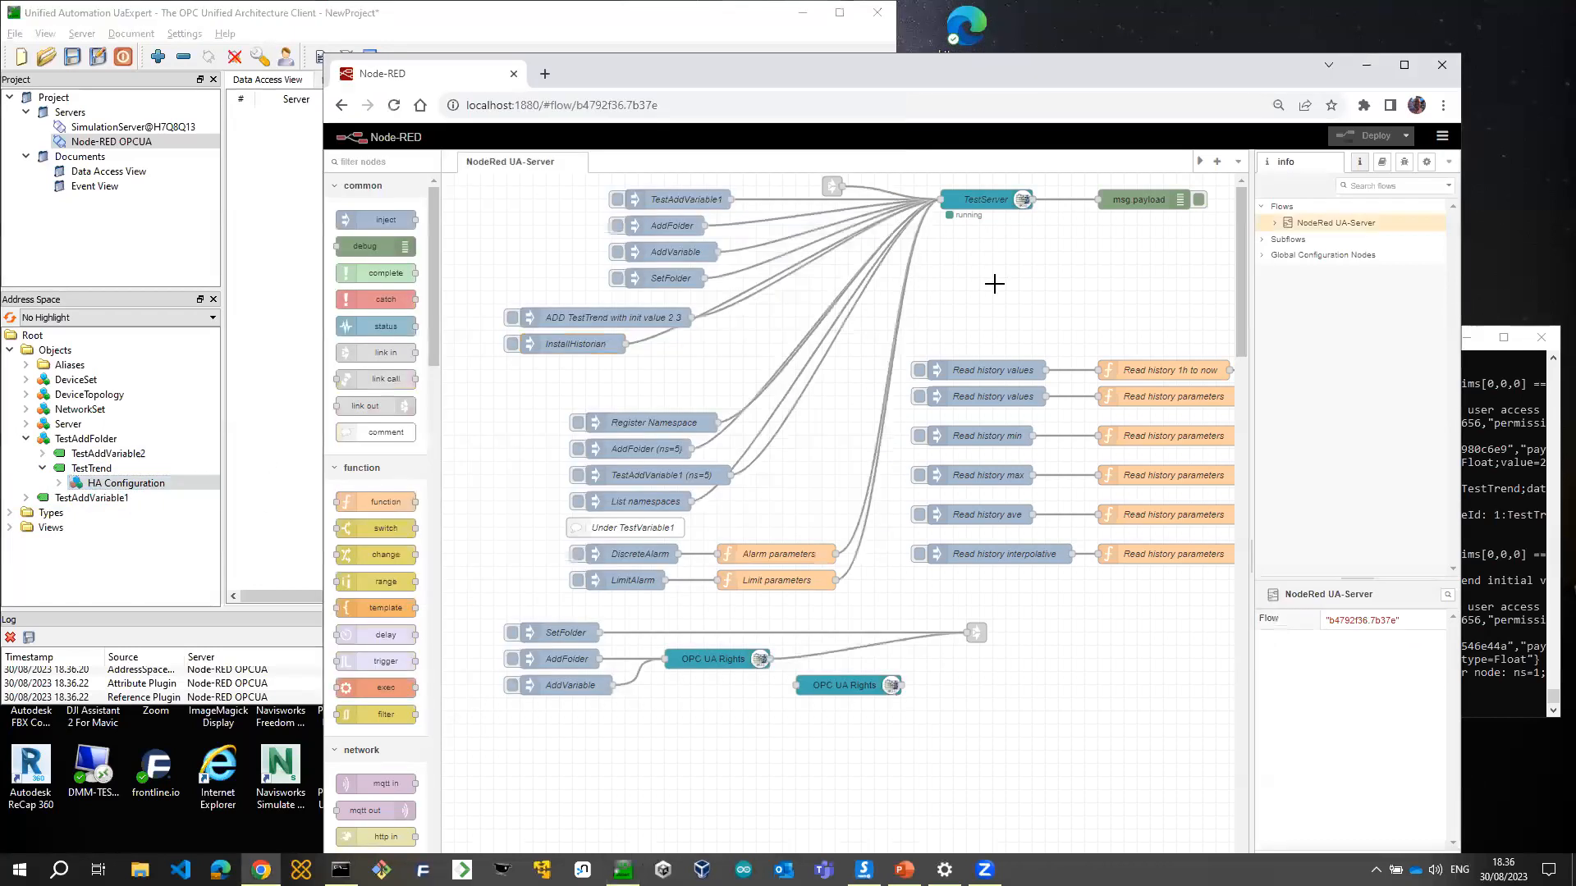
pyautogui.click(578, 429)
pyautogui.doubleClick(706, 422)
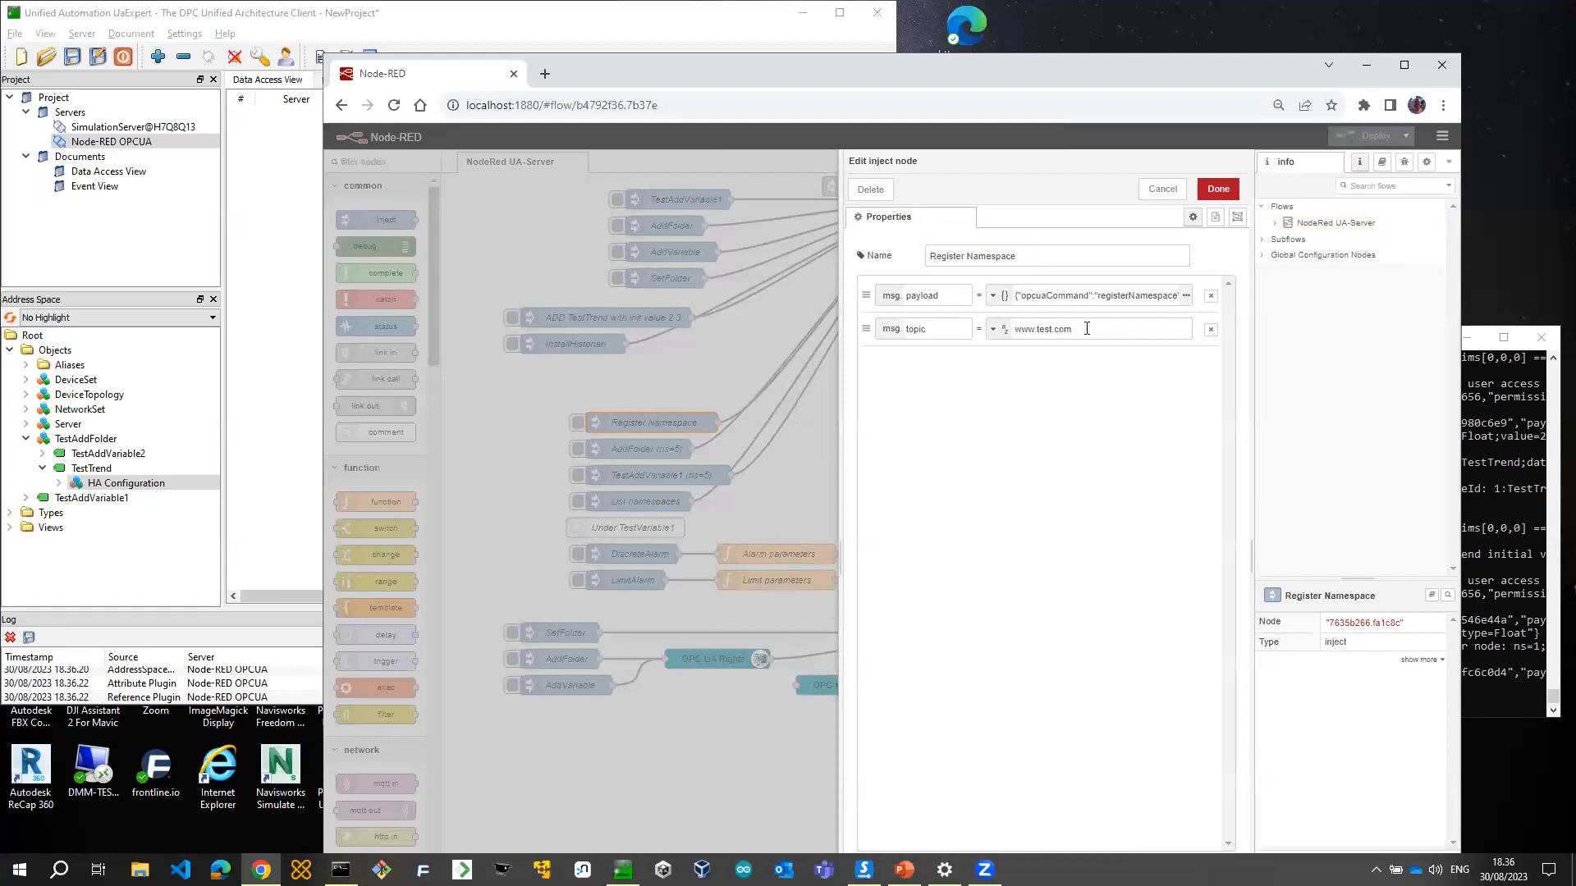
pyautogui.click(1162, 190)
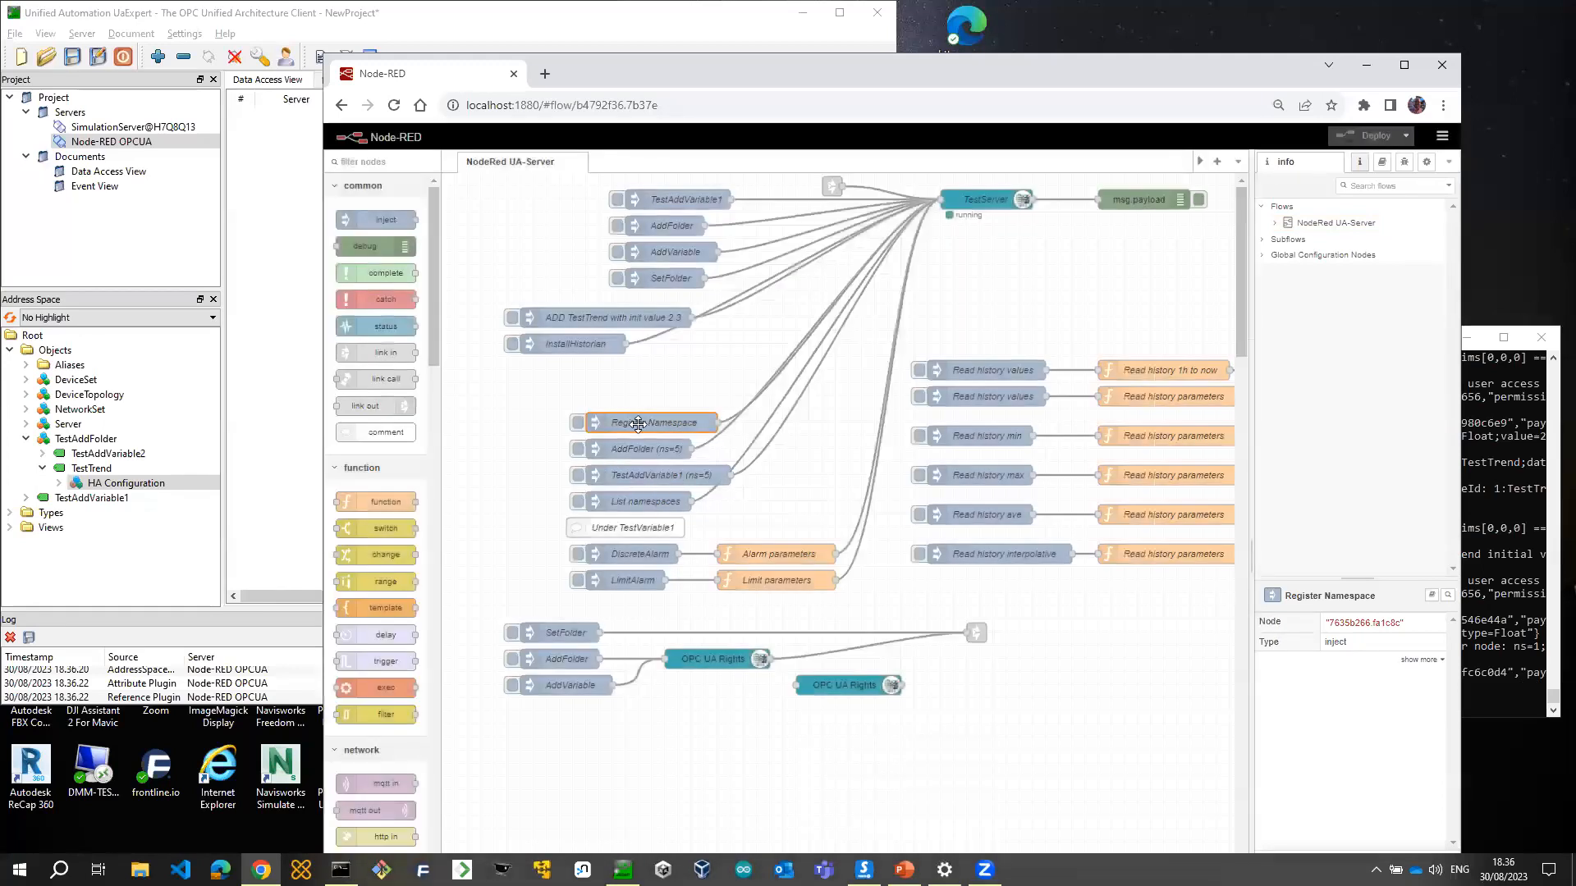
pyautogui.click(578, 449)
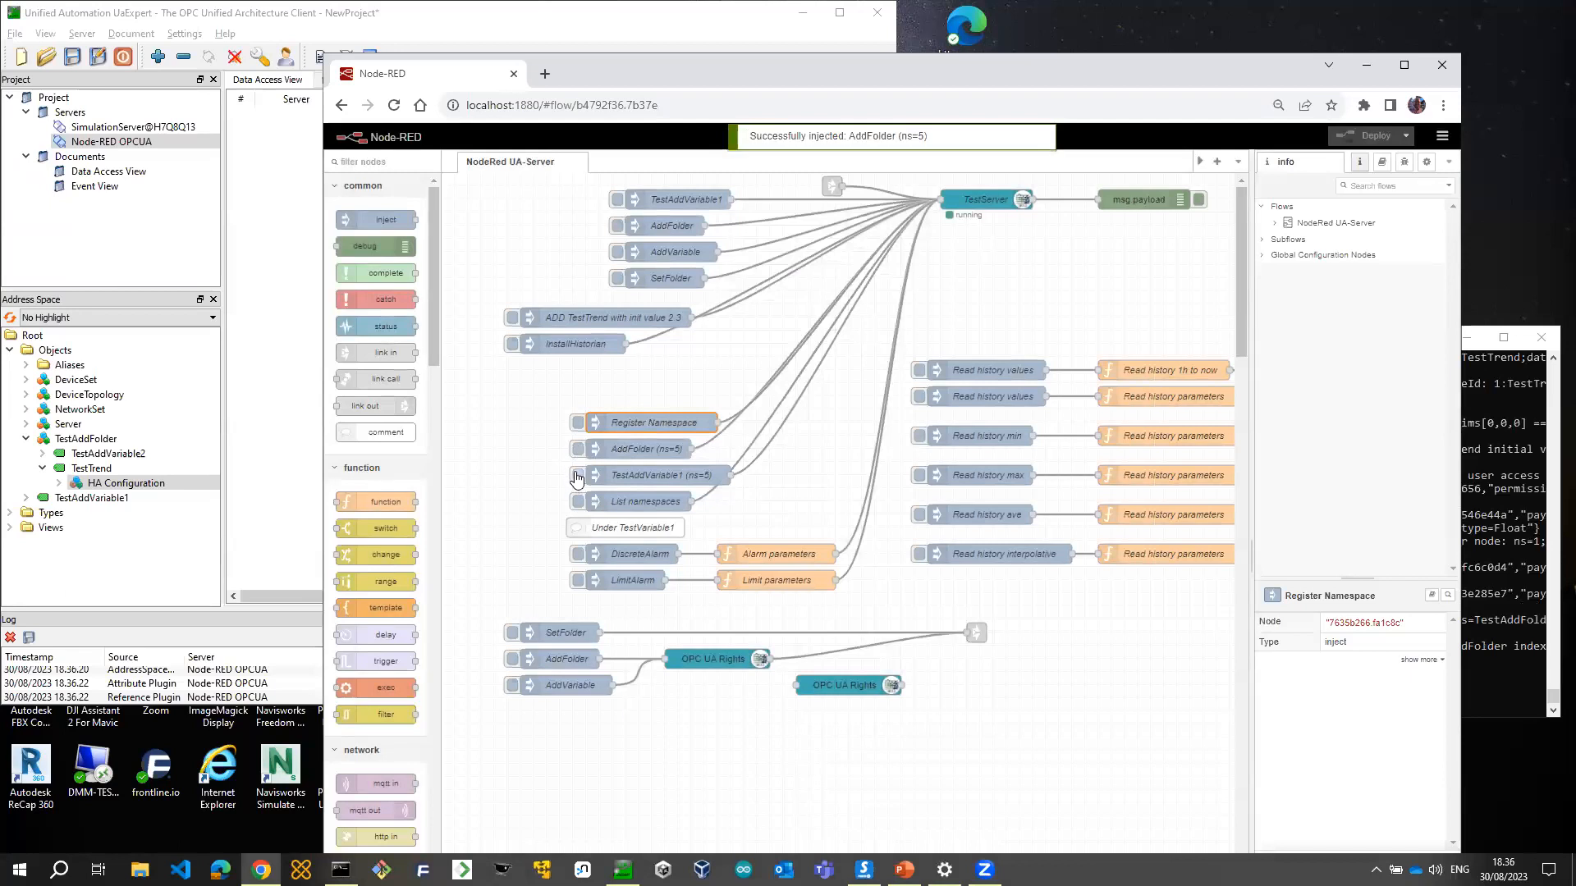
pyautogui.click(578, 476)
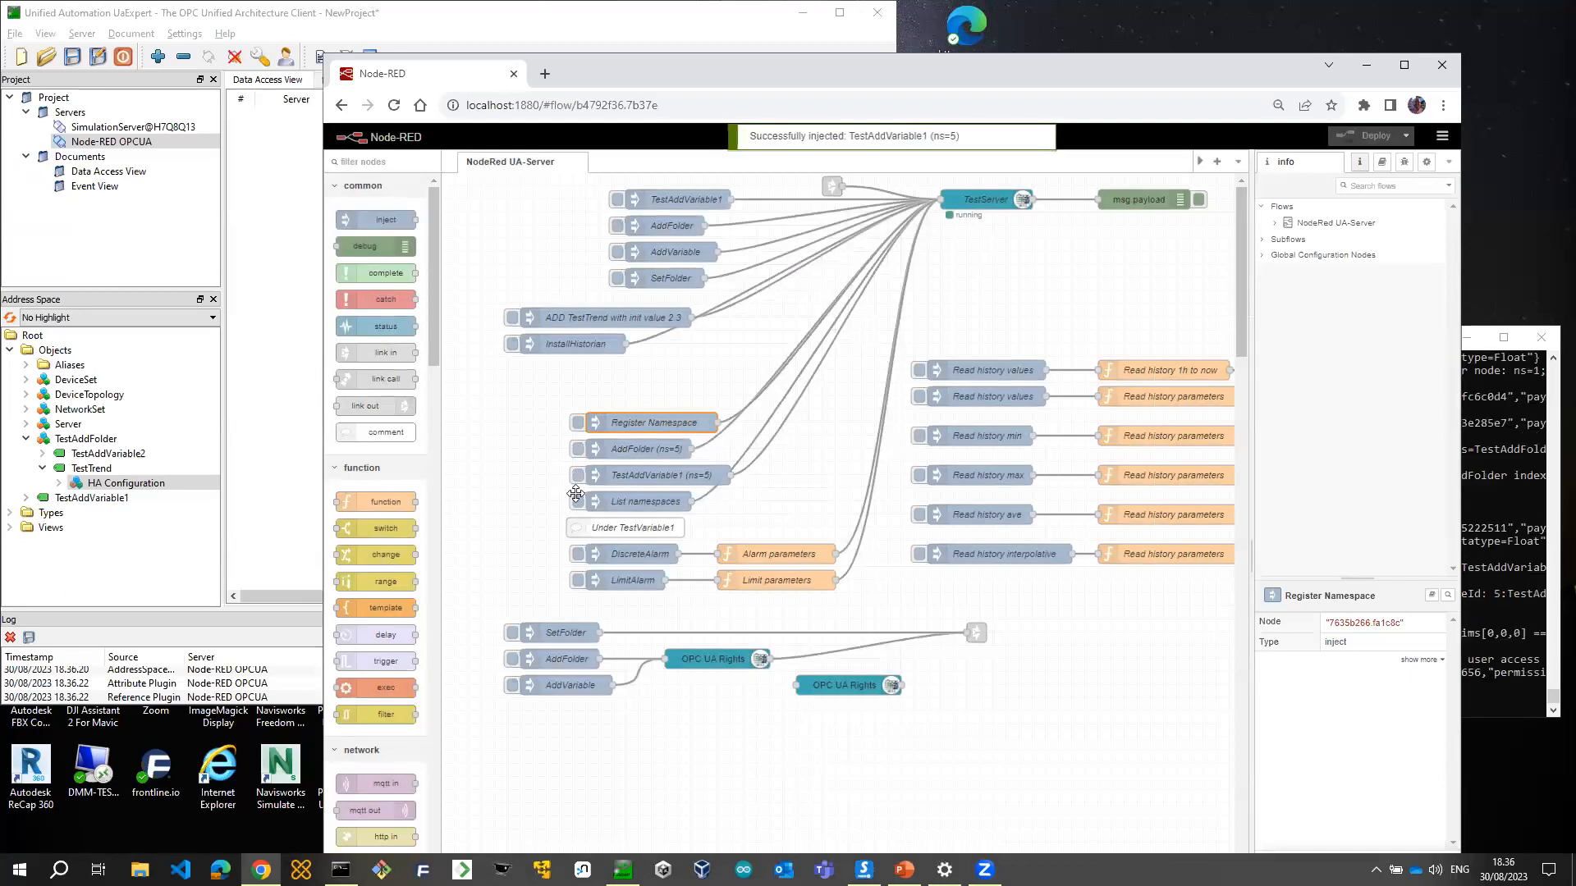
# Clear the debug messages, trigger the List namespaces inject and expand the returned payload object
pyautogui.click(1403, 163)
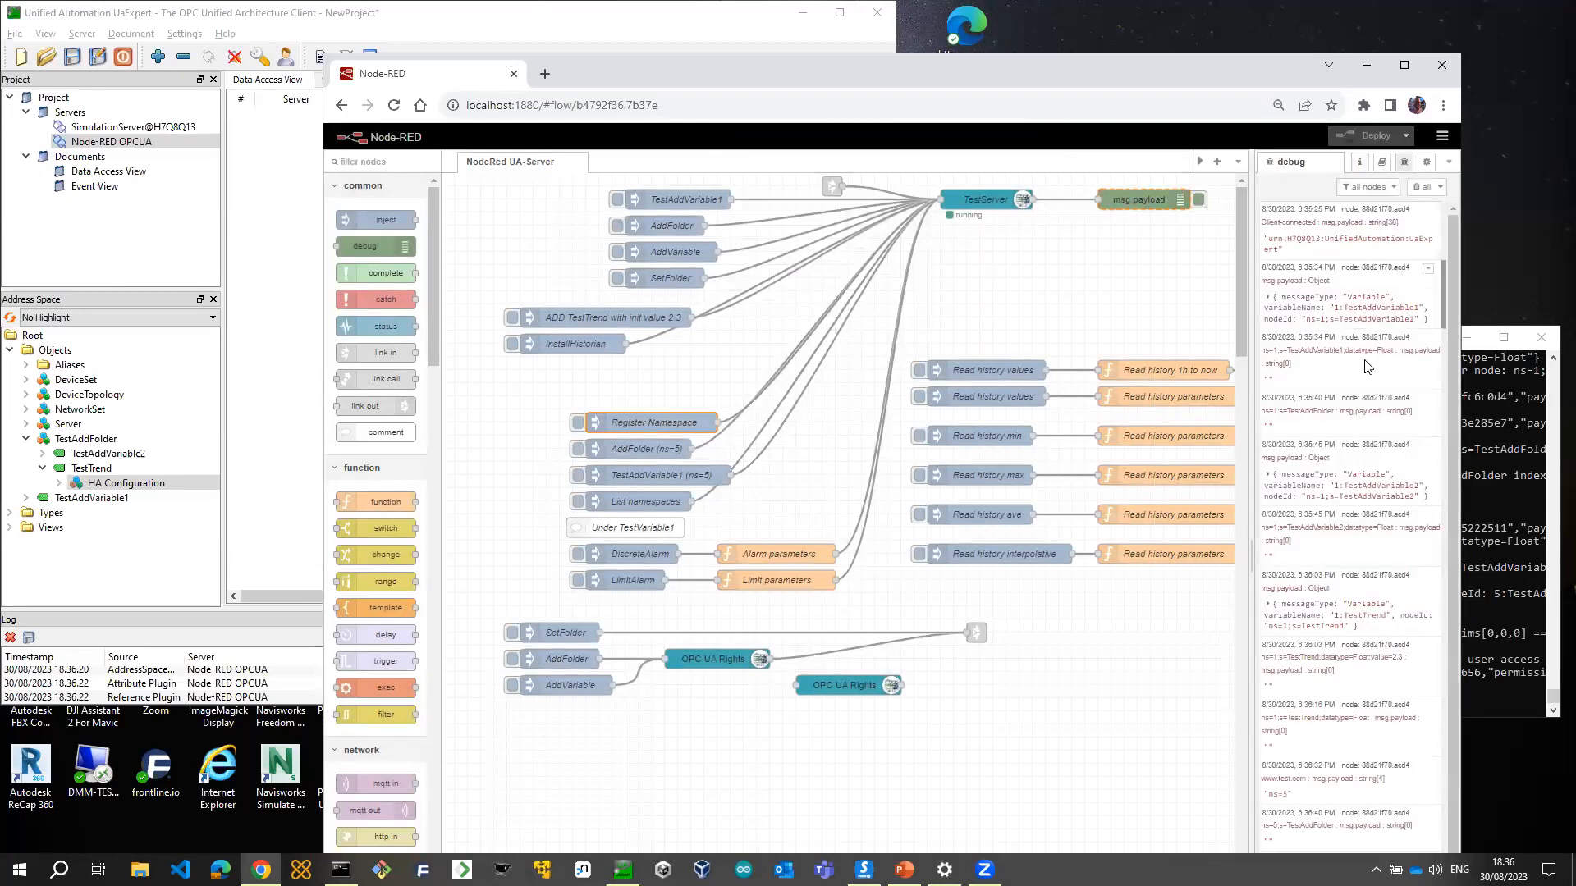
pyautogui.click(1417, 187)
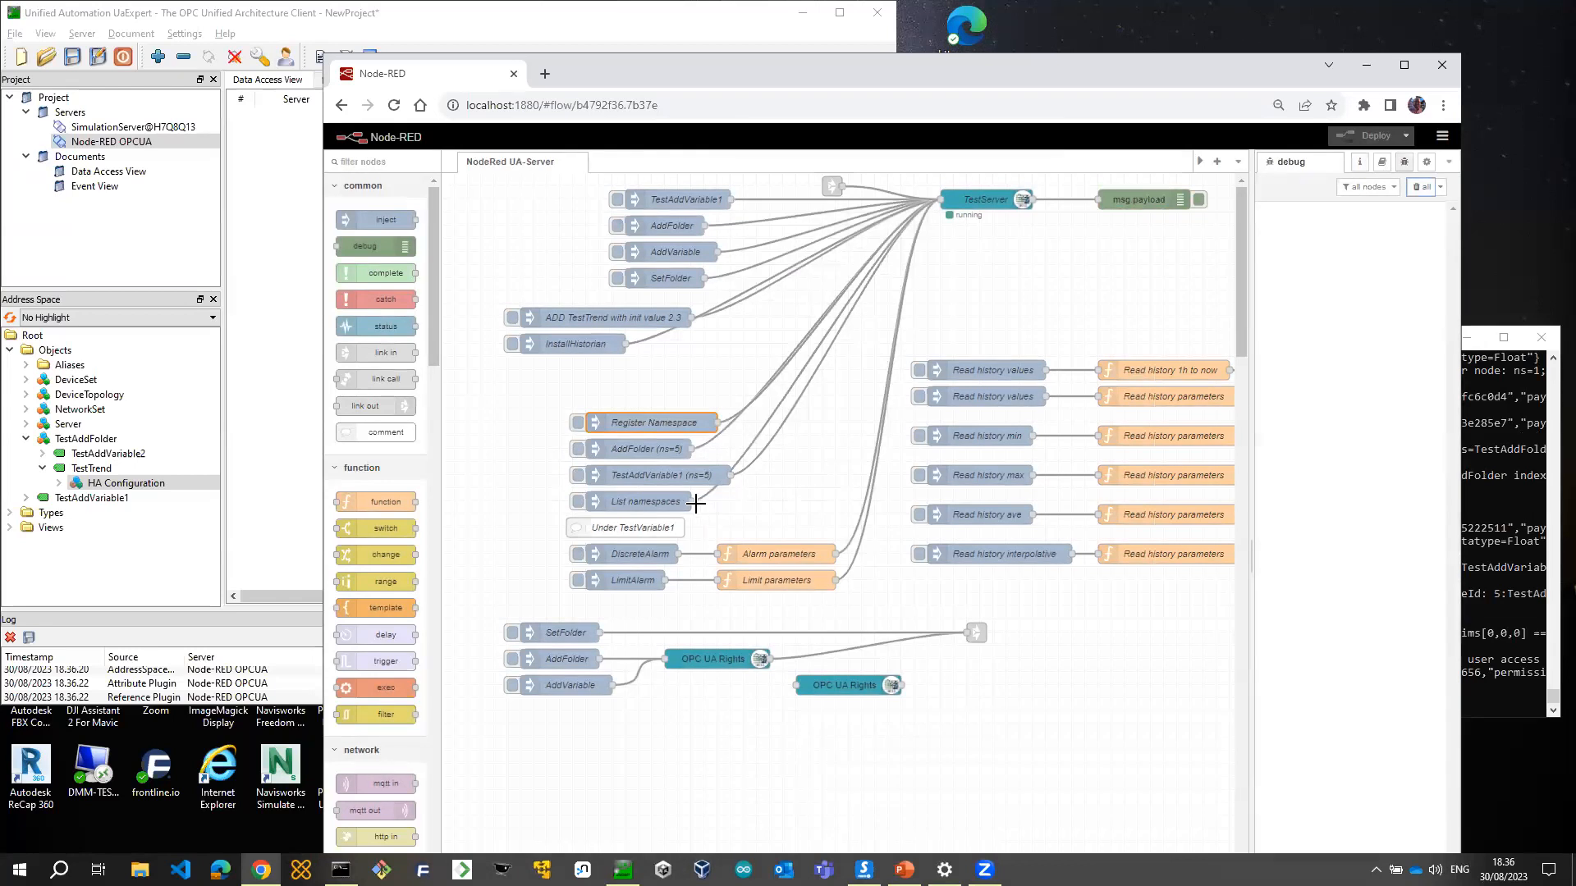
pyautogui.click(577, 503)
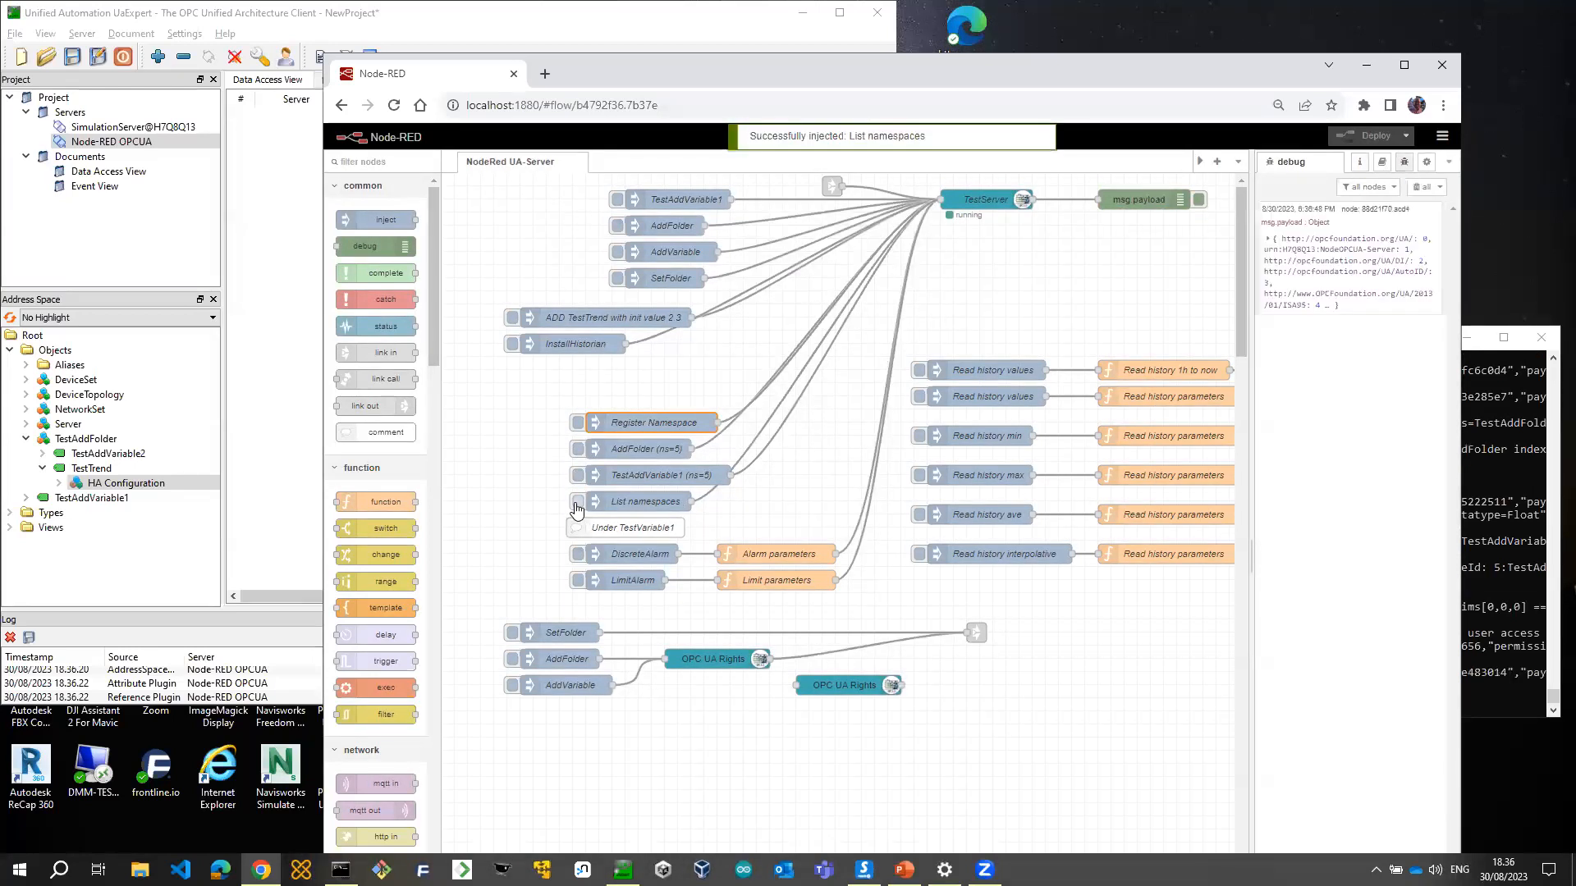
pyautogui.click(1266, 244)
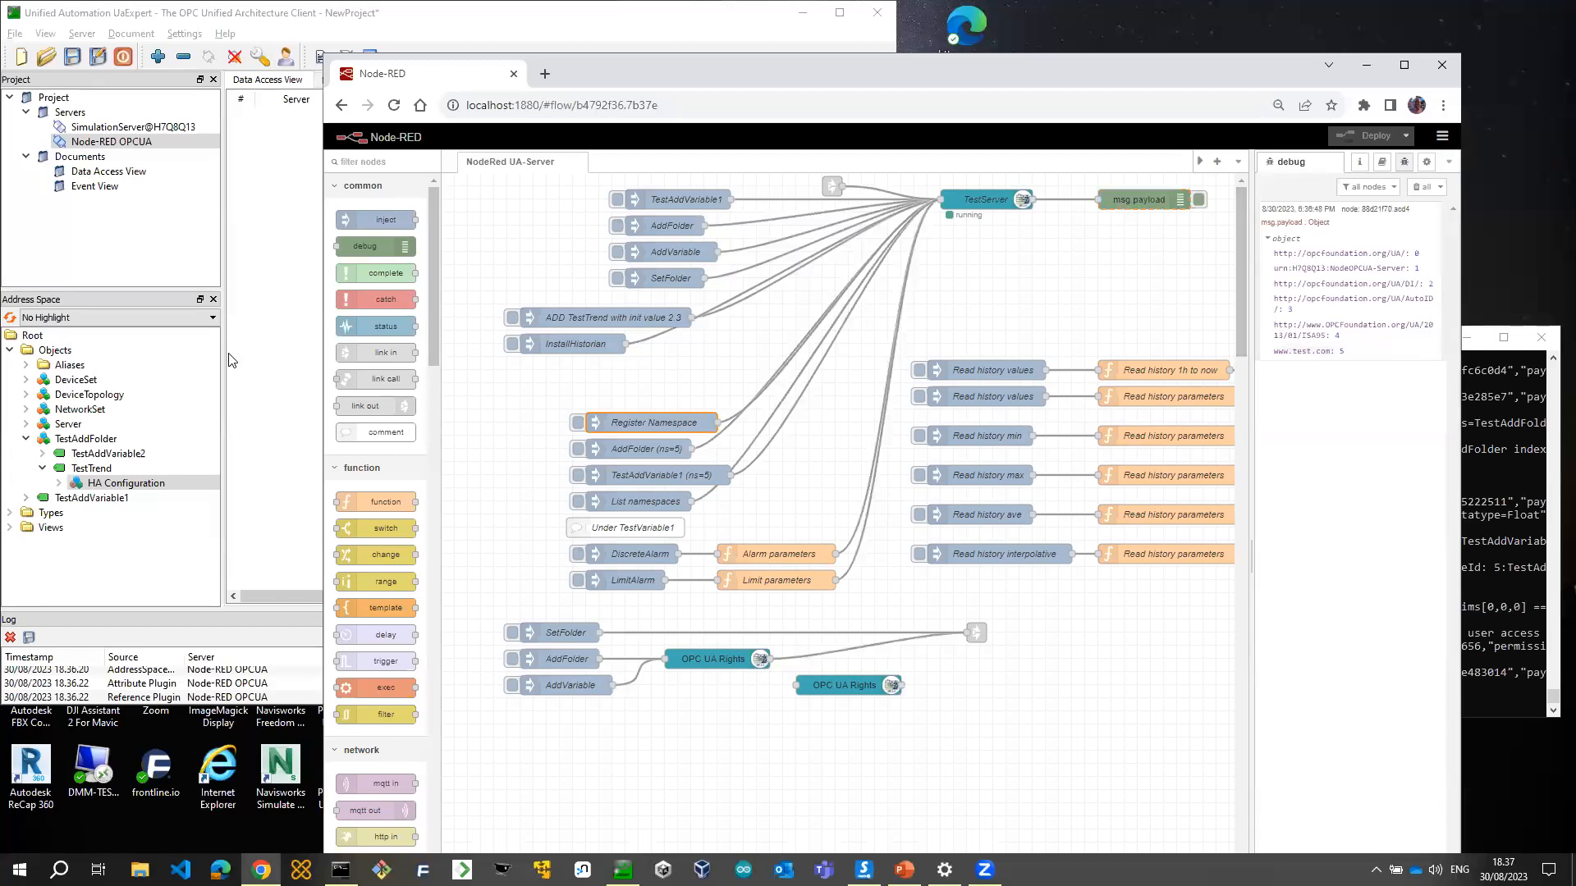
# In UaExpert, rebrowse Objects and expand TestAddFolder to see its child nodes
pyautogui.click(117, 353)
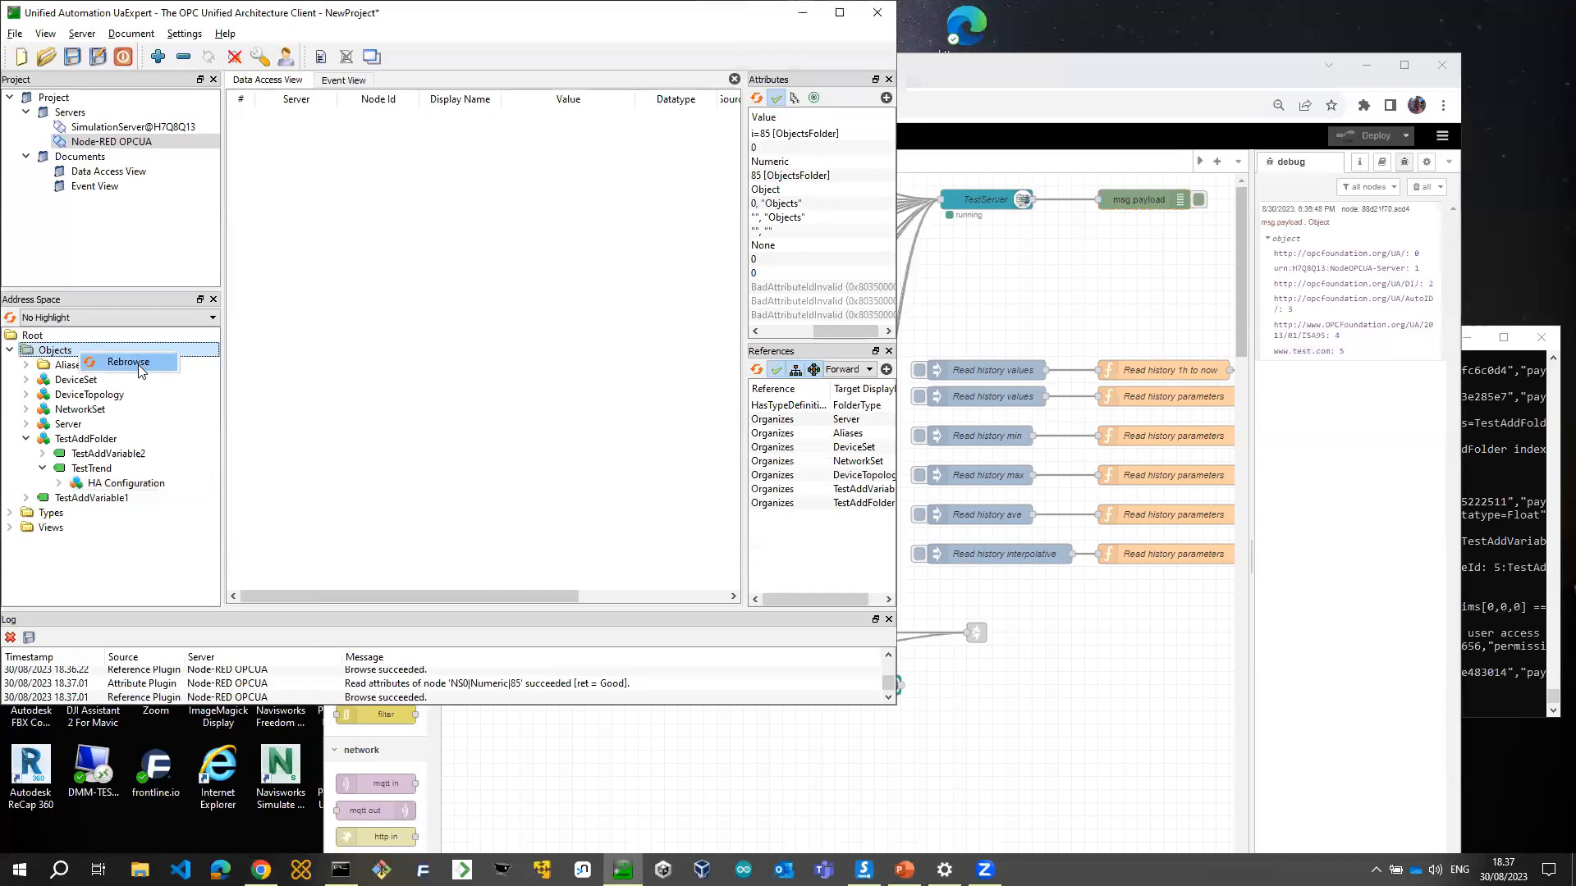
pyautogui.click(131, 363)
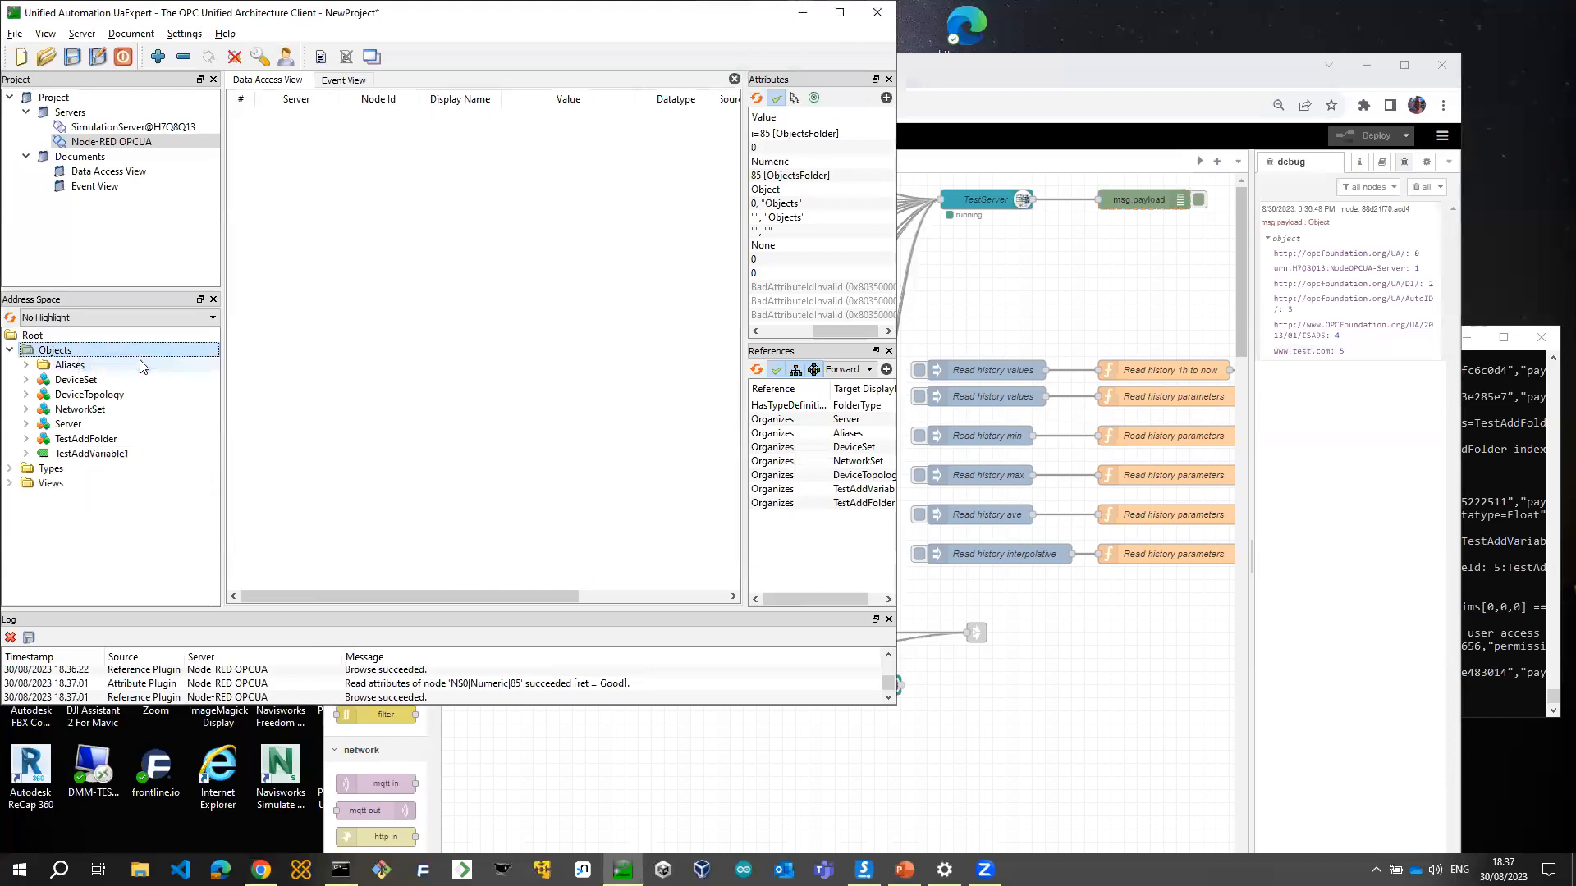
pyautogui.doubleClick(113, 441)
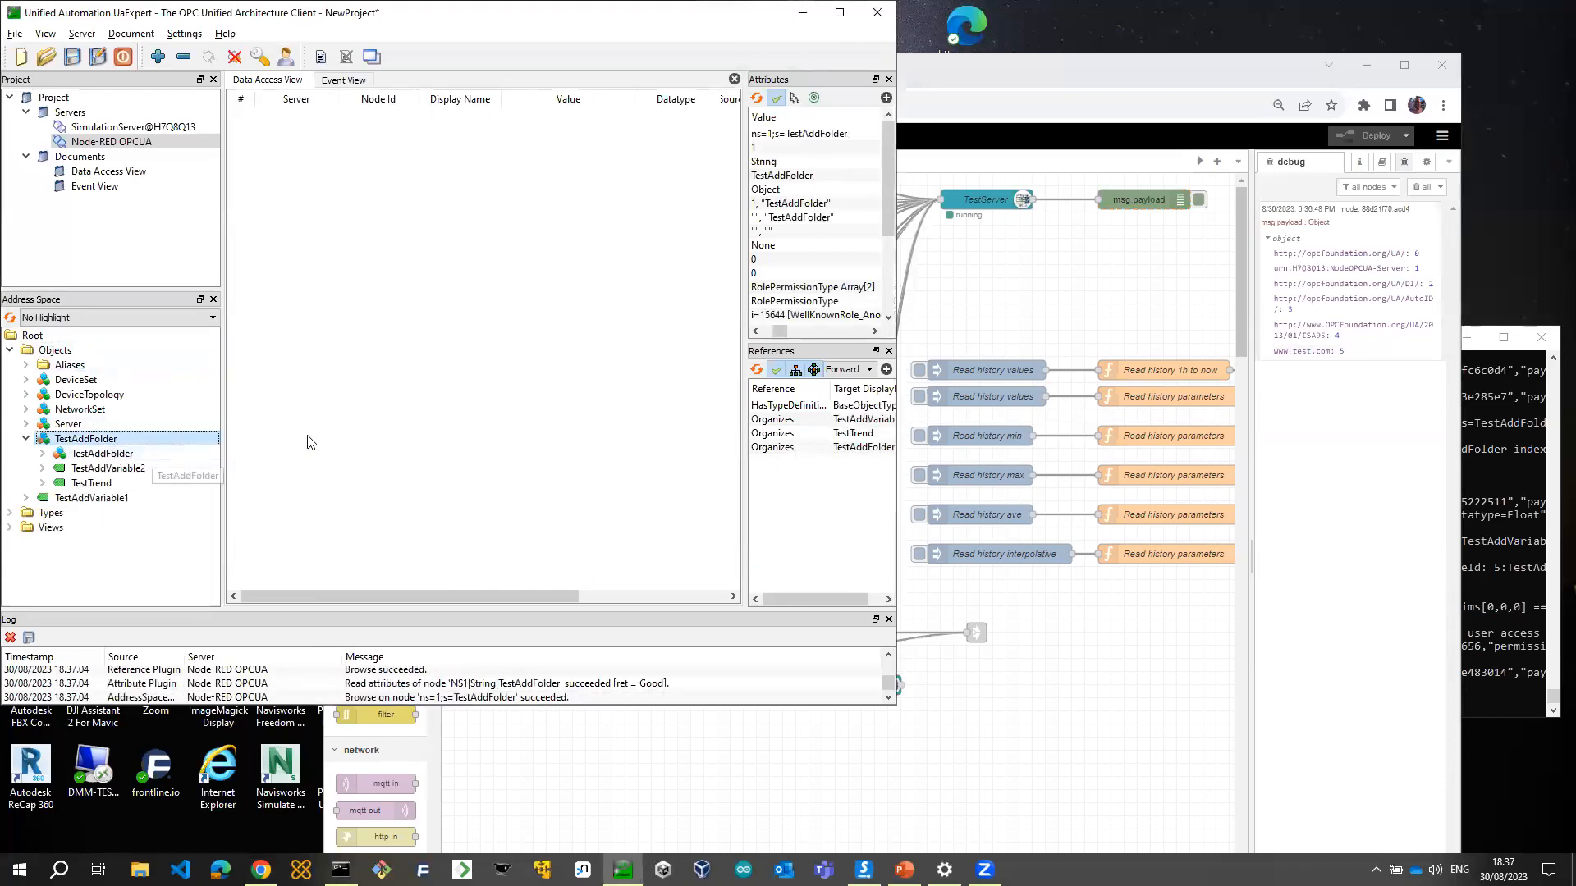
# In Node-RED, review the payload and topic of the AddFolder (ns=5) inject without changing them
pyautogui.click(1038, 318)
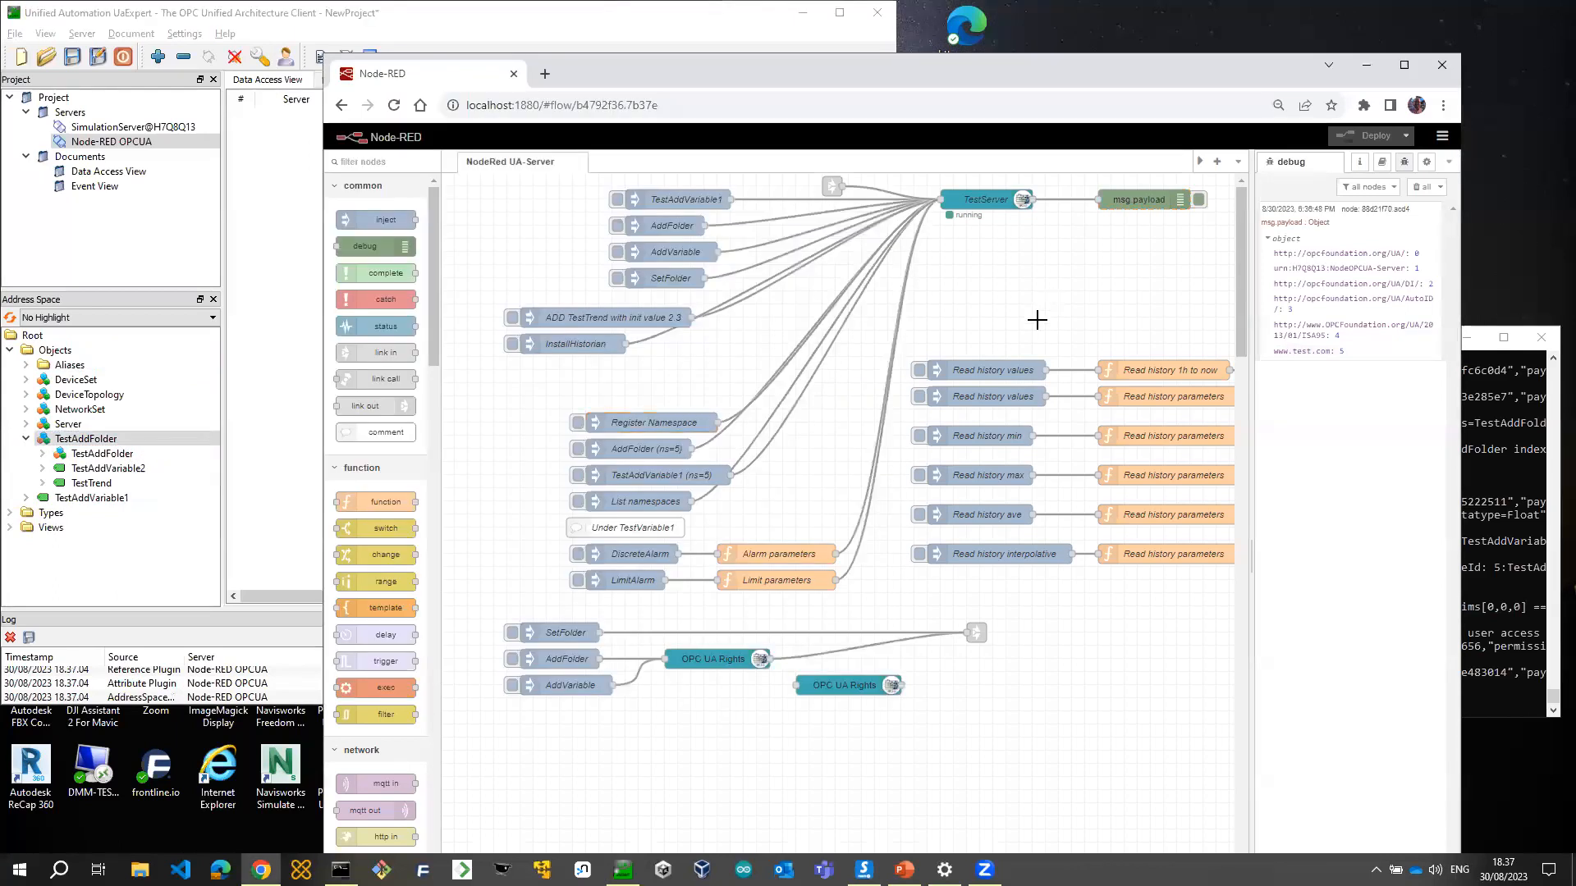
pyautogui.click(626, 452)
pyautogui.doubleClick(625, 450)
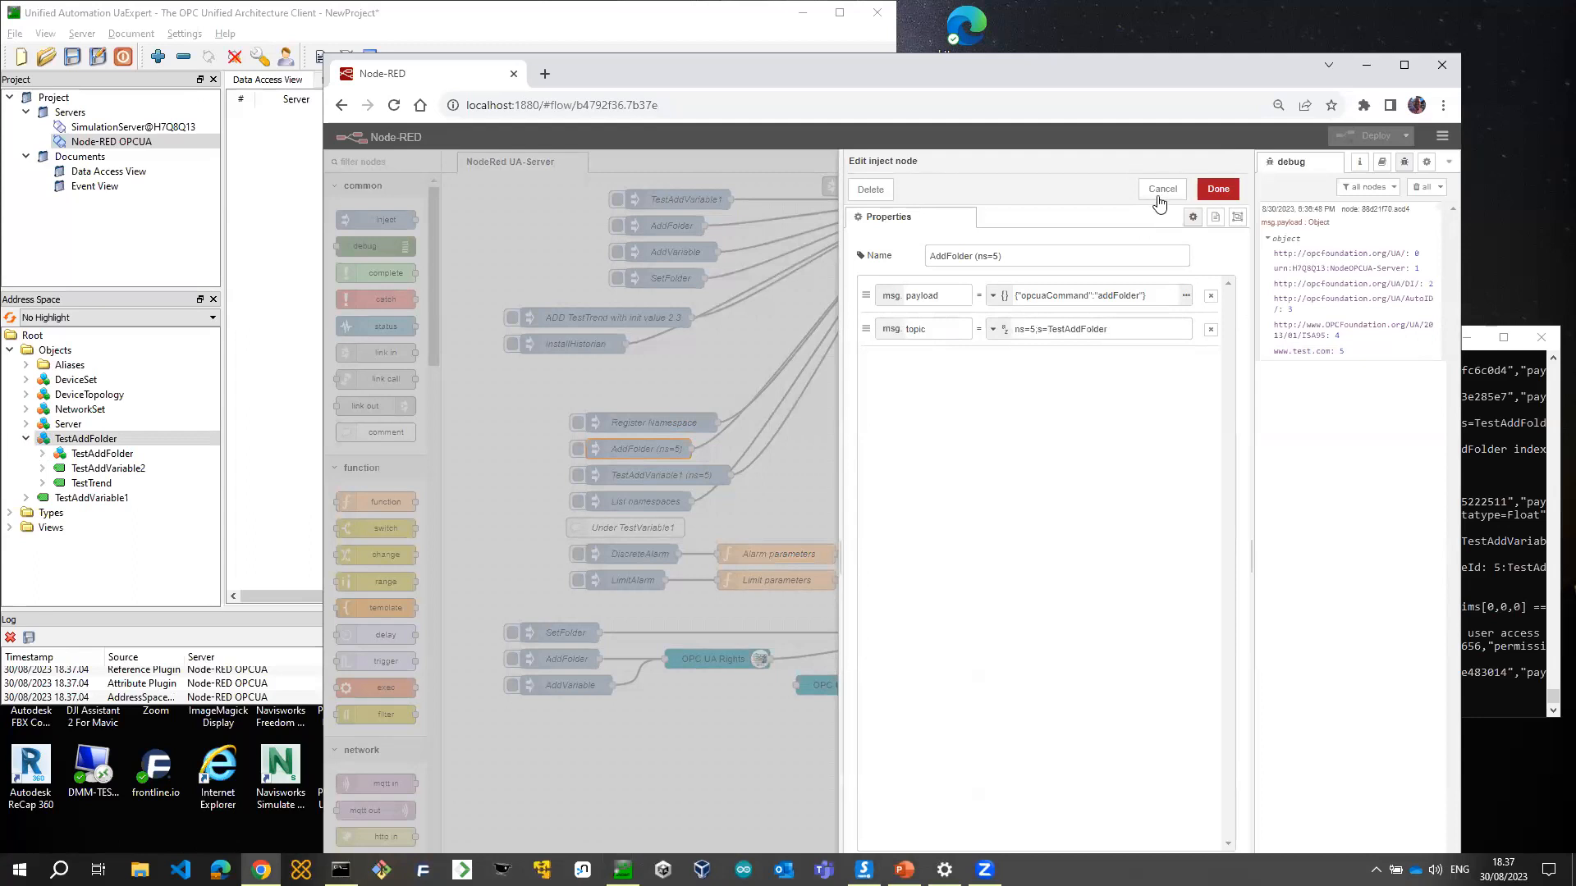
# In UaExpert, view the attributes of the TestAddFolder nested inside TestAddFolder, widening the window and attribute area to read its NodeId
pyautogui.click(101, 453)
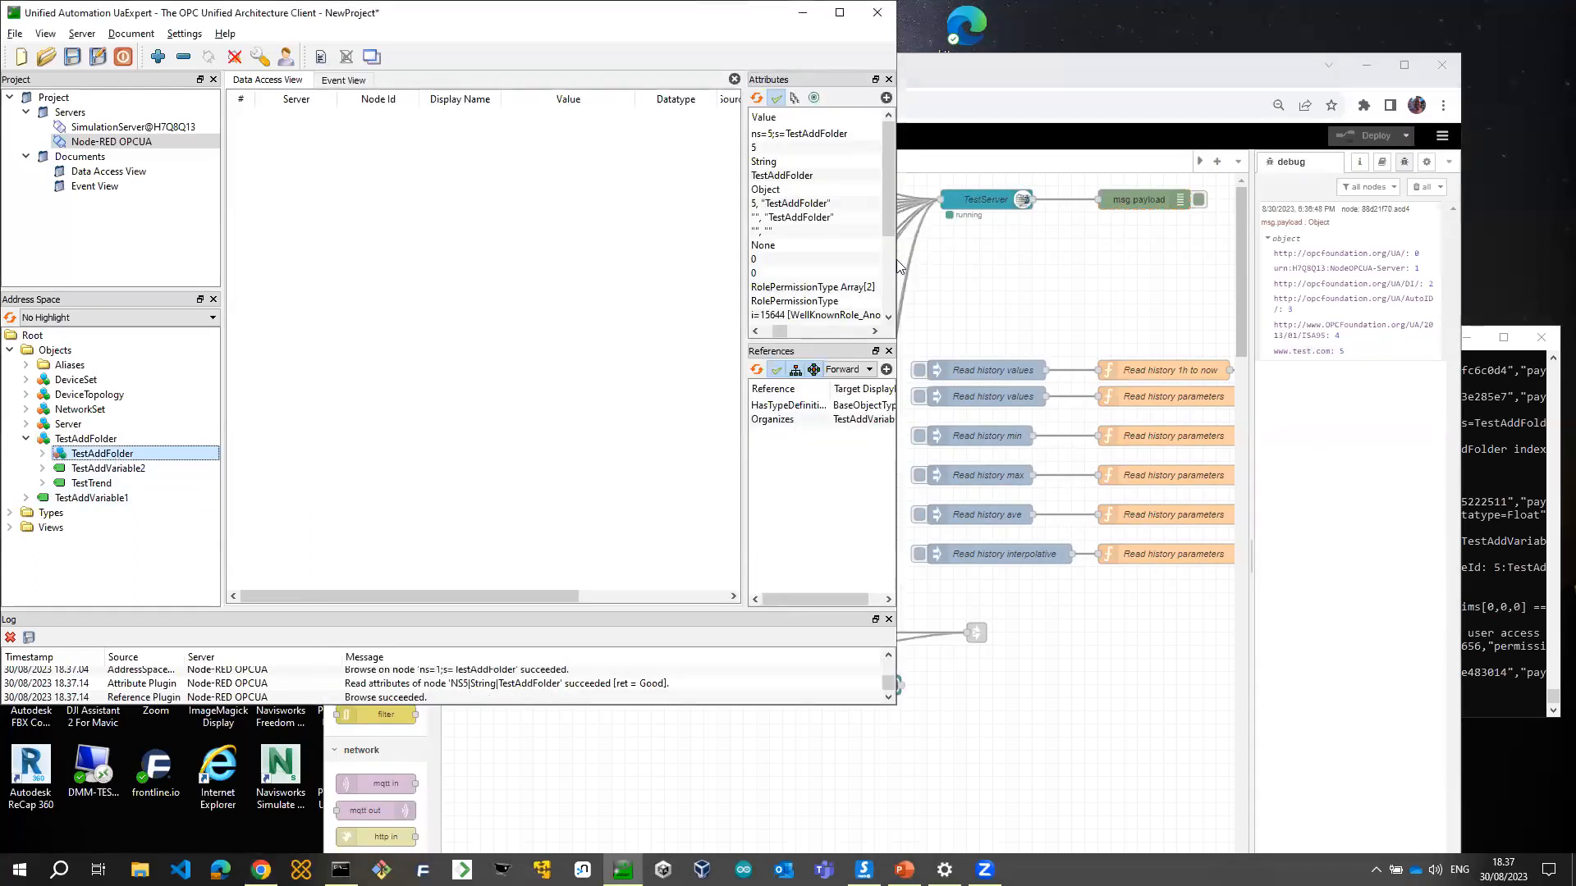
pyautogui.moveTo(895, 263); pyautogui.dragTo(1026, 261)
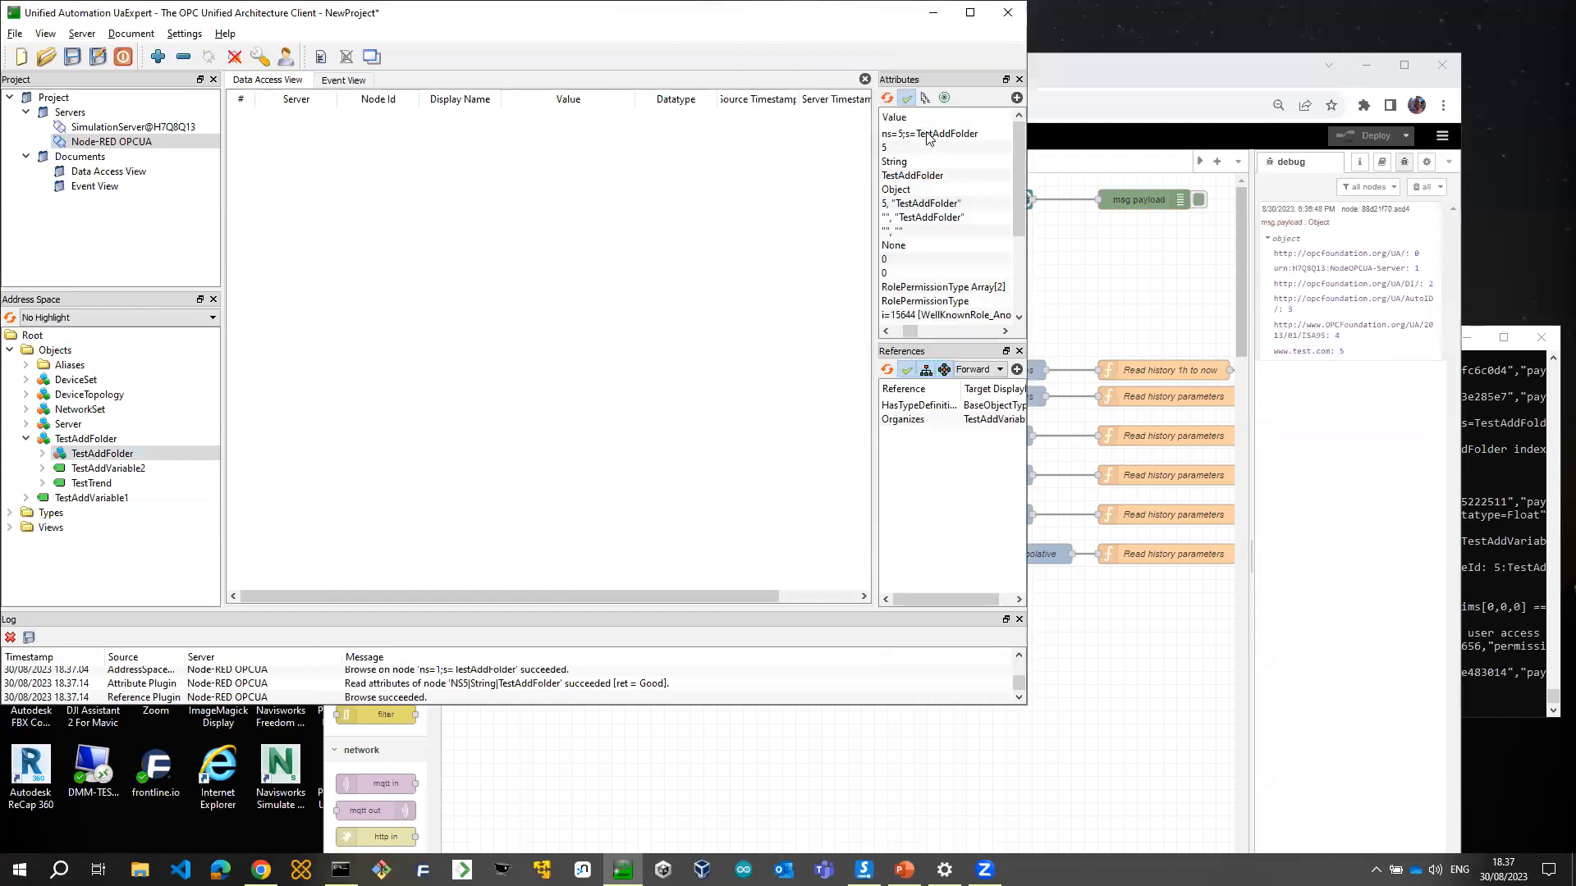
pyautogui.moveTo(874, 210); pyautogui.dragTo(737, 211)
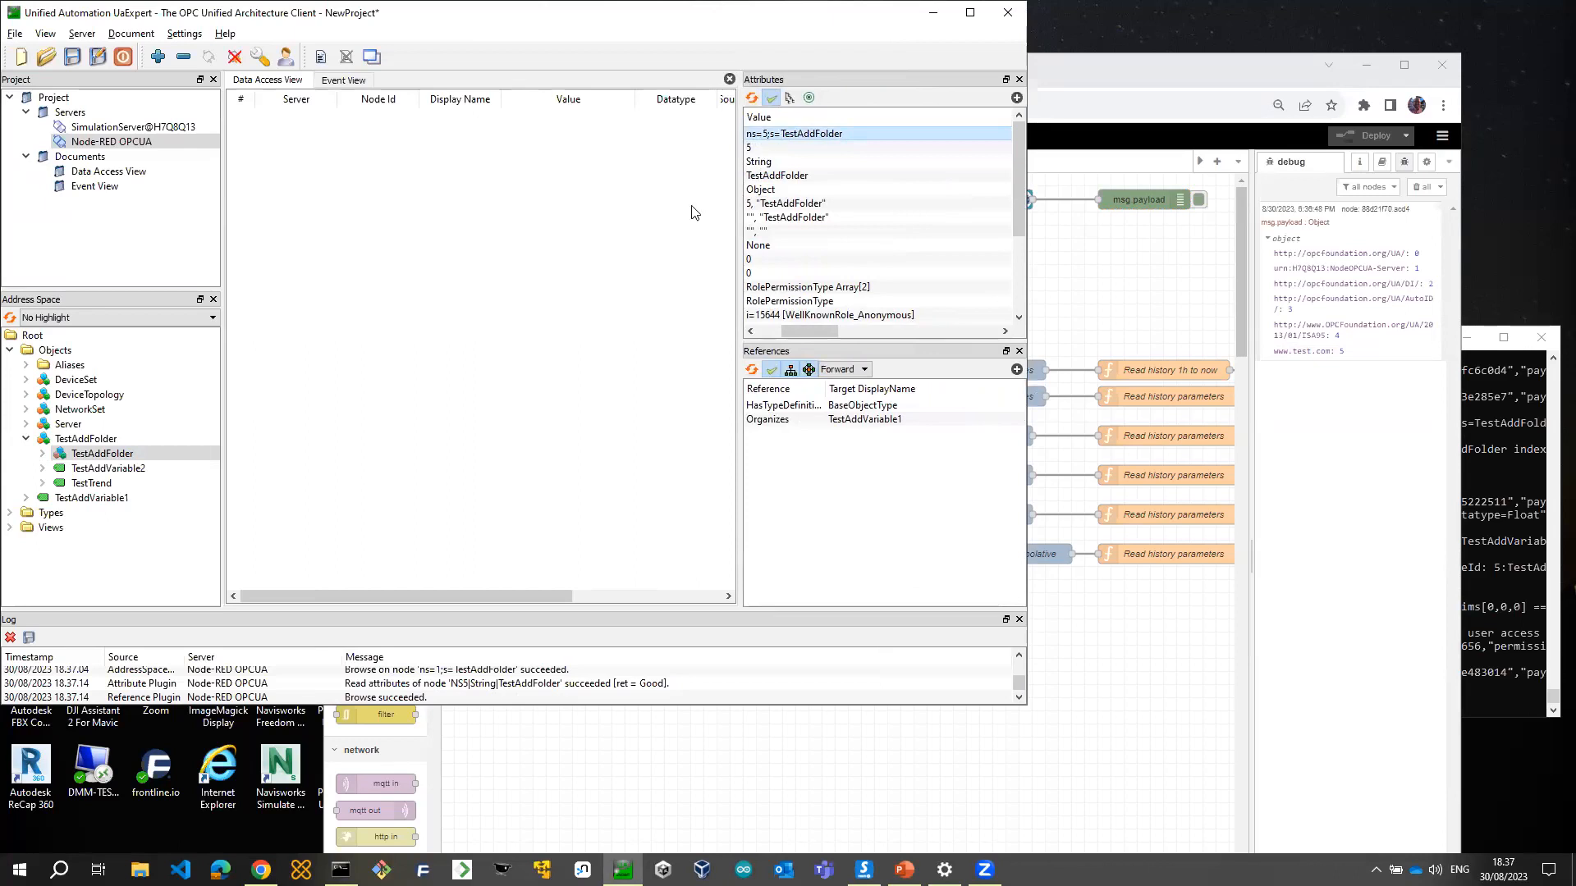
# In Node-RED, review the Alarm parameters function without changing it, and trigger the DiscreteAlarm and LimitAlarm injects
pyautogui.click(1141, 311)
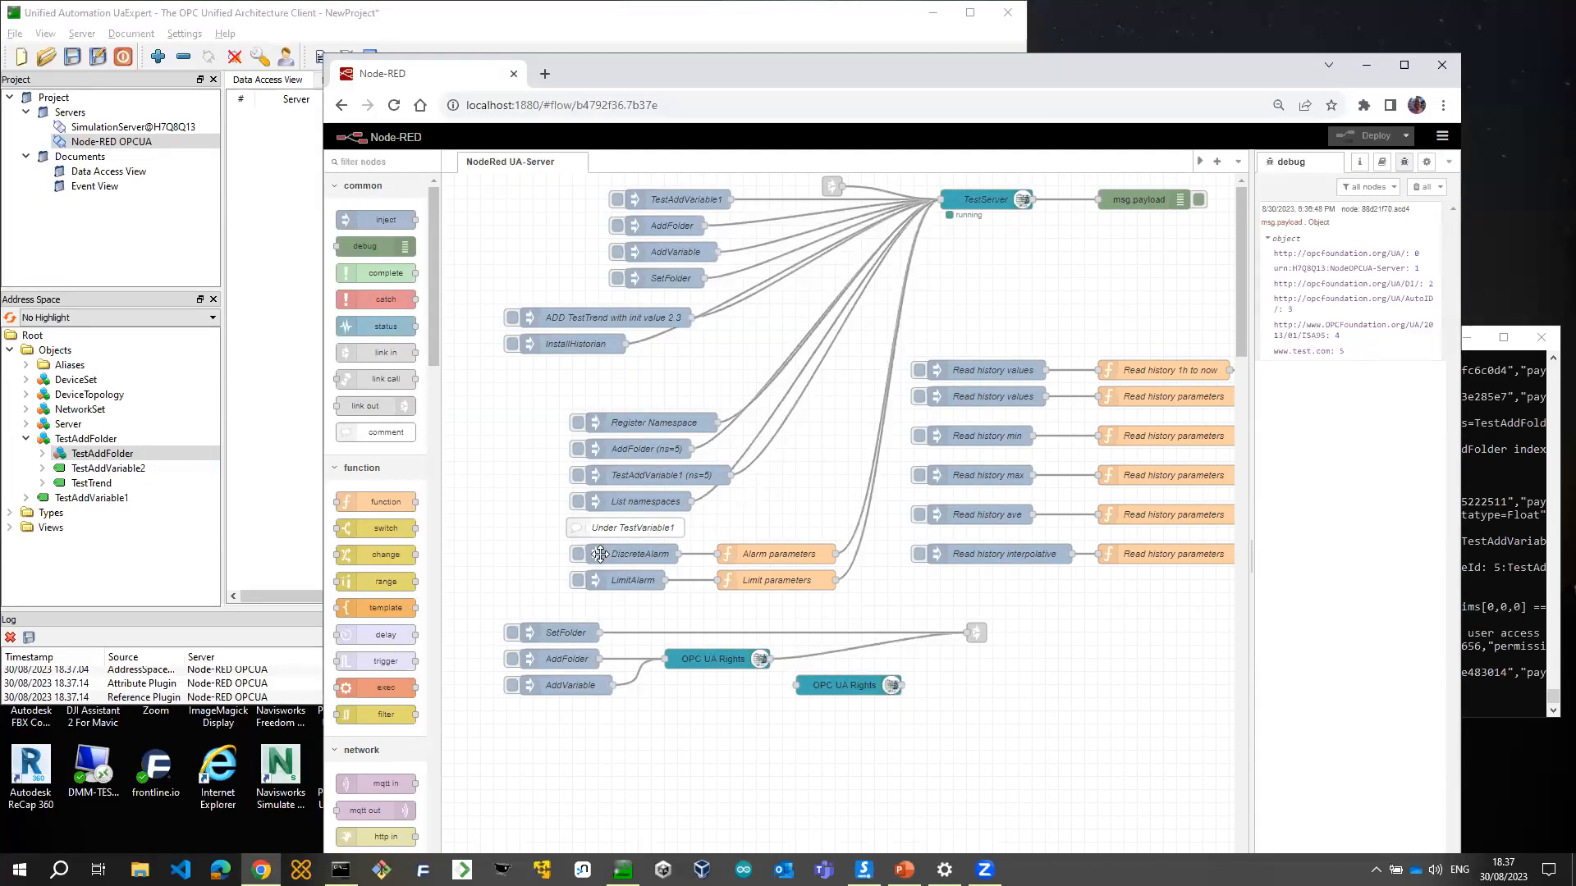
pyautogui.doubleClick(769, 553)
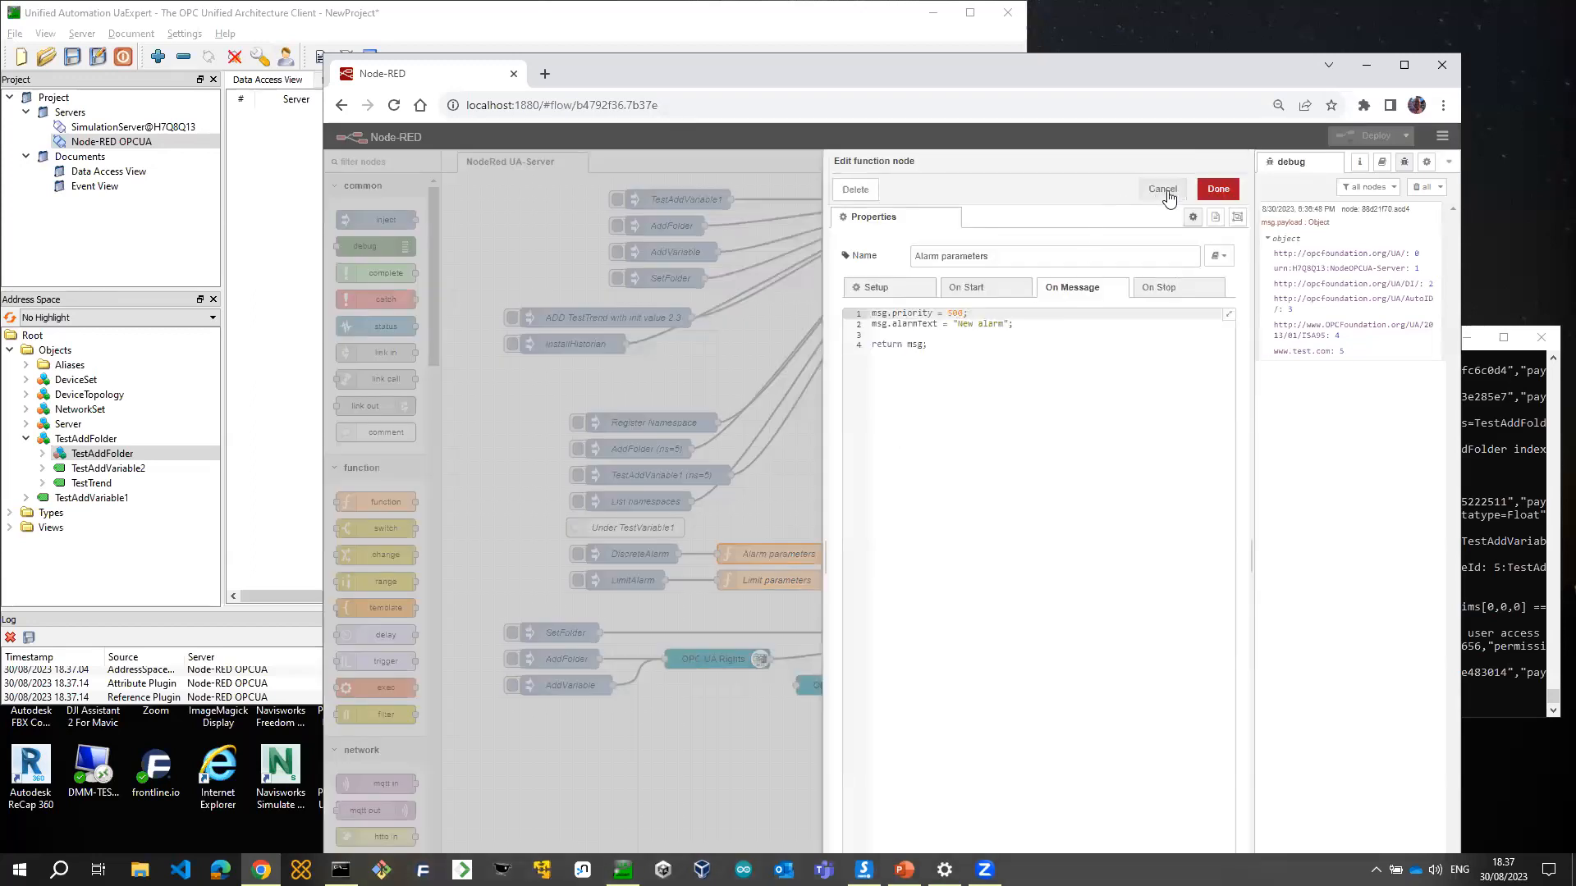
pyautogui.click(1164, 191)
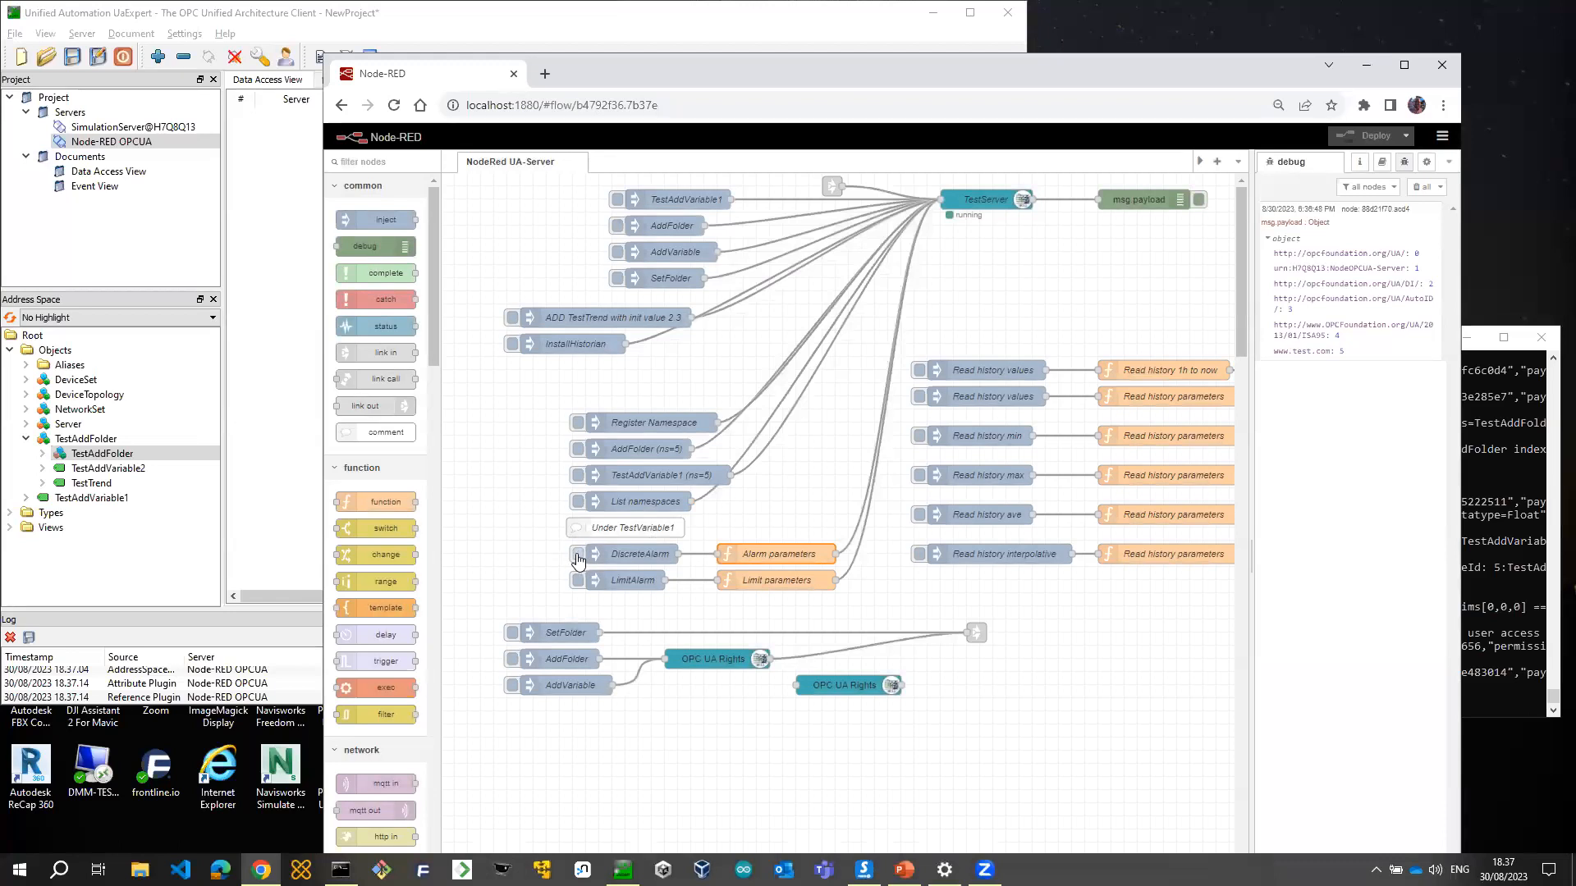
pyautogui.click(578, 580)
pyautogui.click(578, 582)
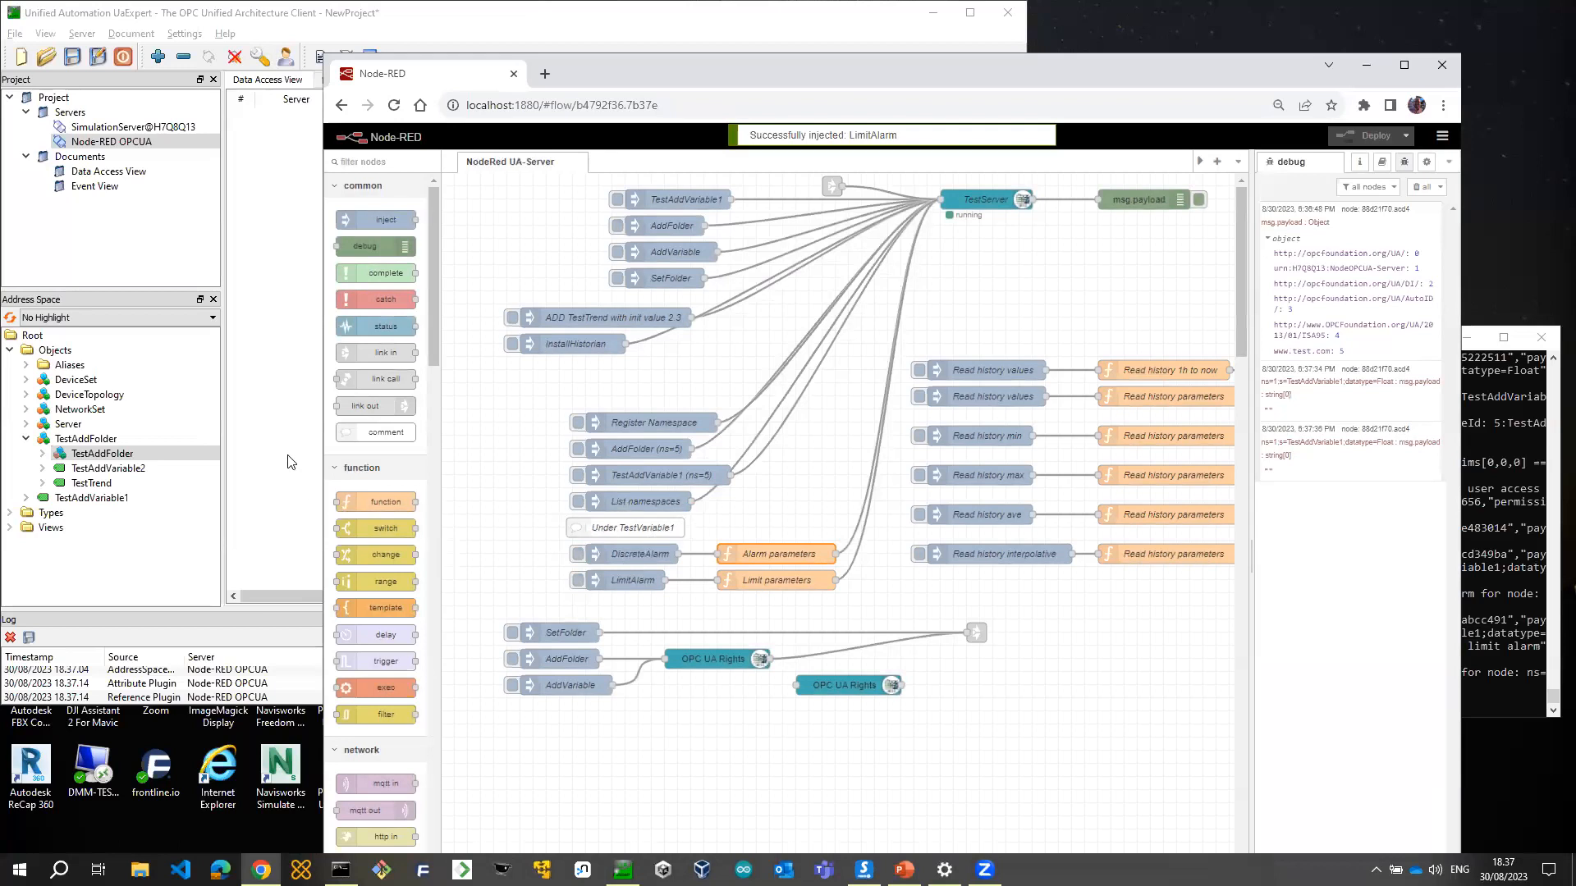
# In UaExpert, rebrowse TestAddFolder and TestAddVariable1 to view the alarm nodes under TestAddVariable1
pyautogui.click(157, 442)
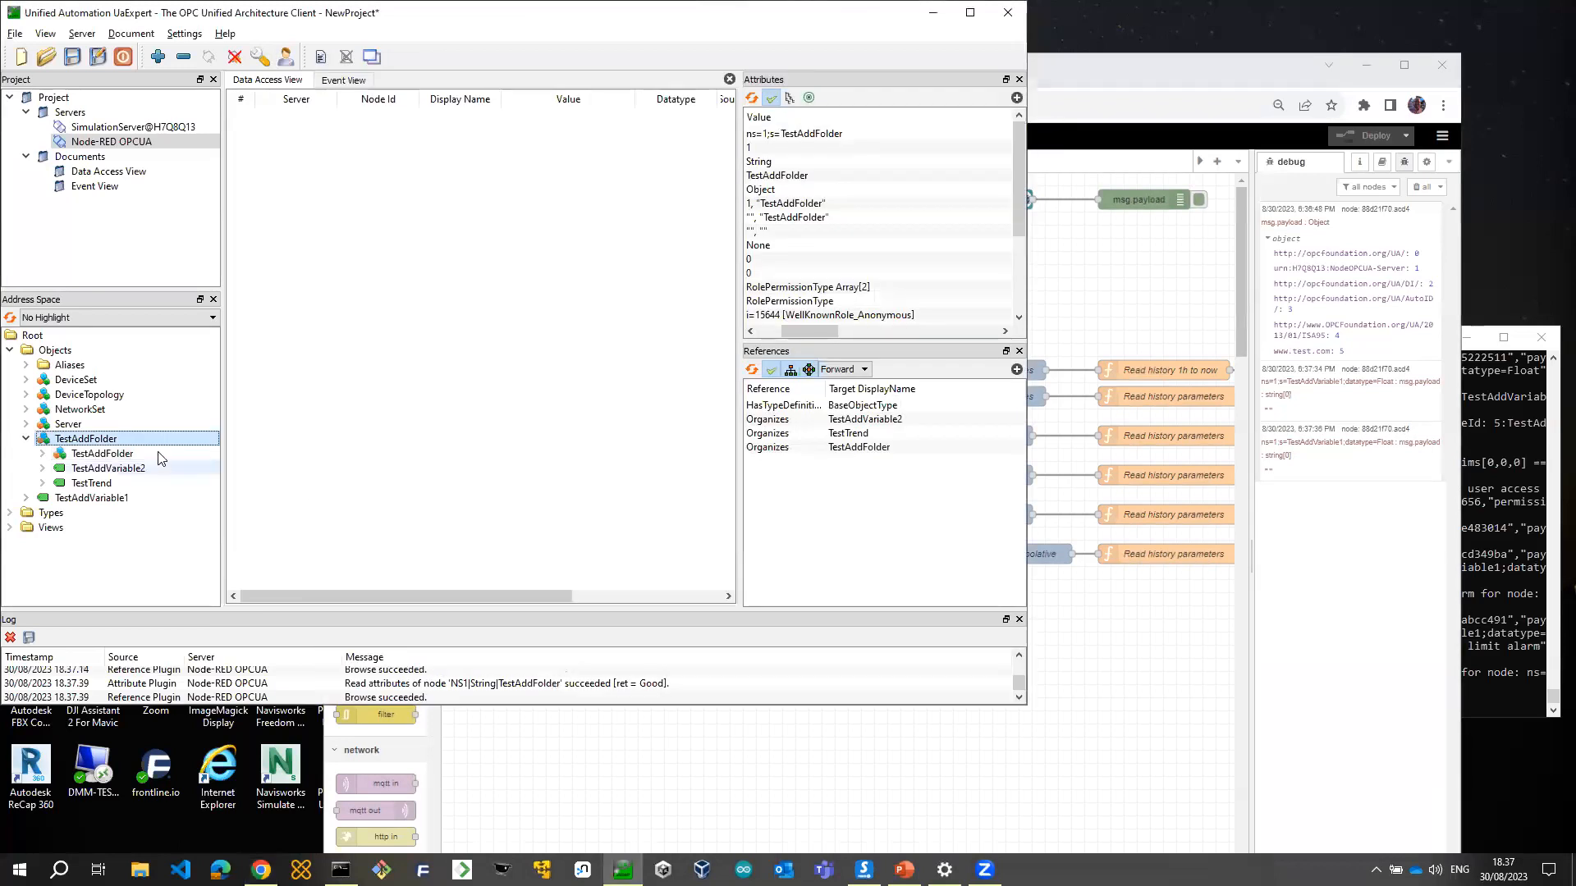
pyautogui.rightClick(170, 440)
pyautogui.click(205, 448)
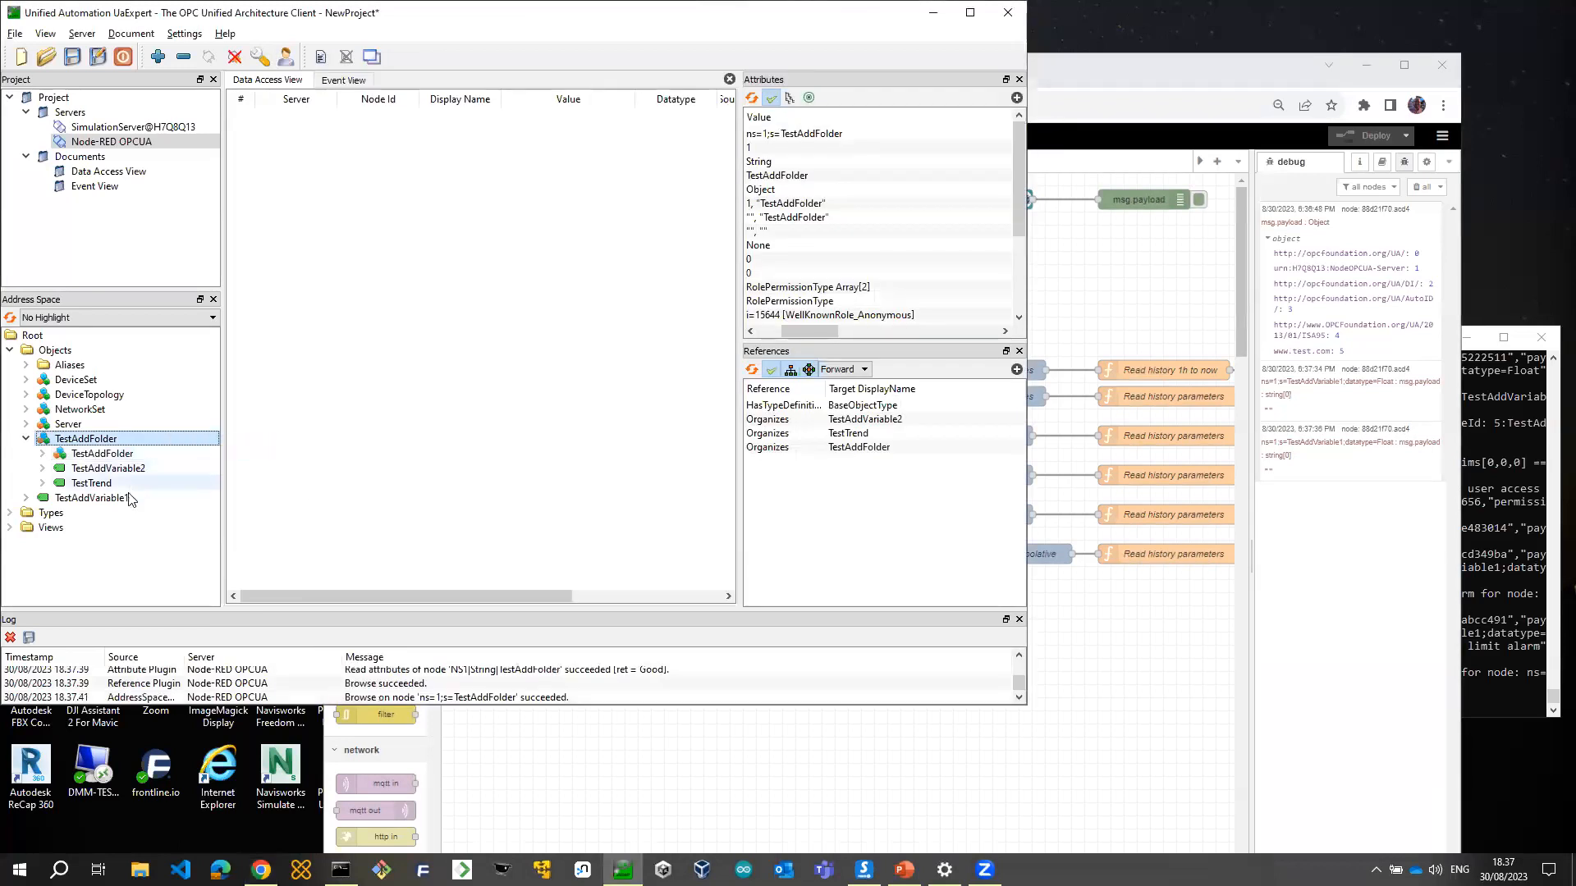
pyautogui.click(124, 499)
pyautogui.rightClick(132, 498)
pyautogui.click(164, 504)
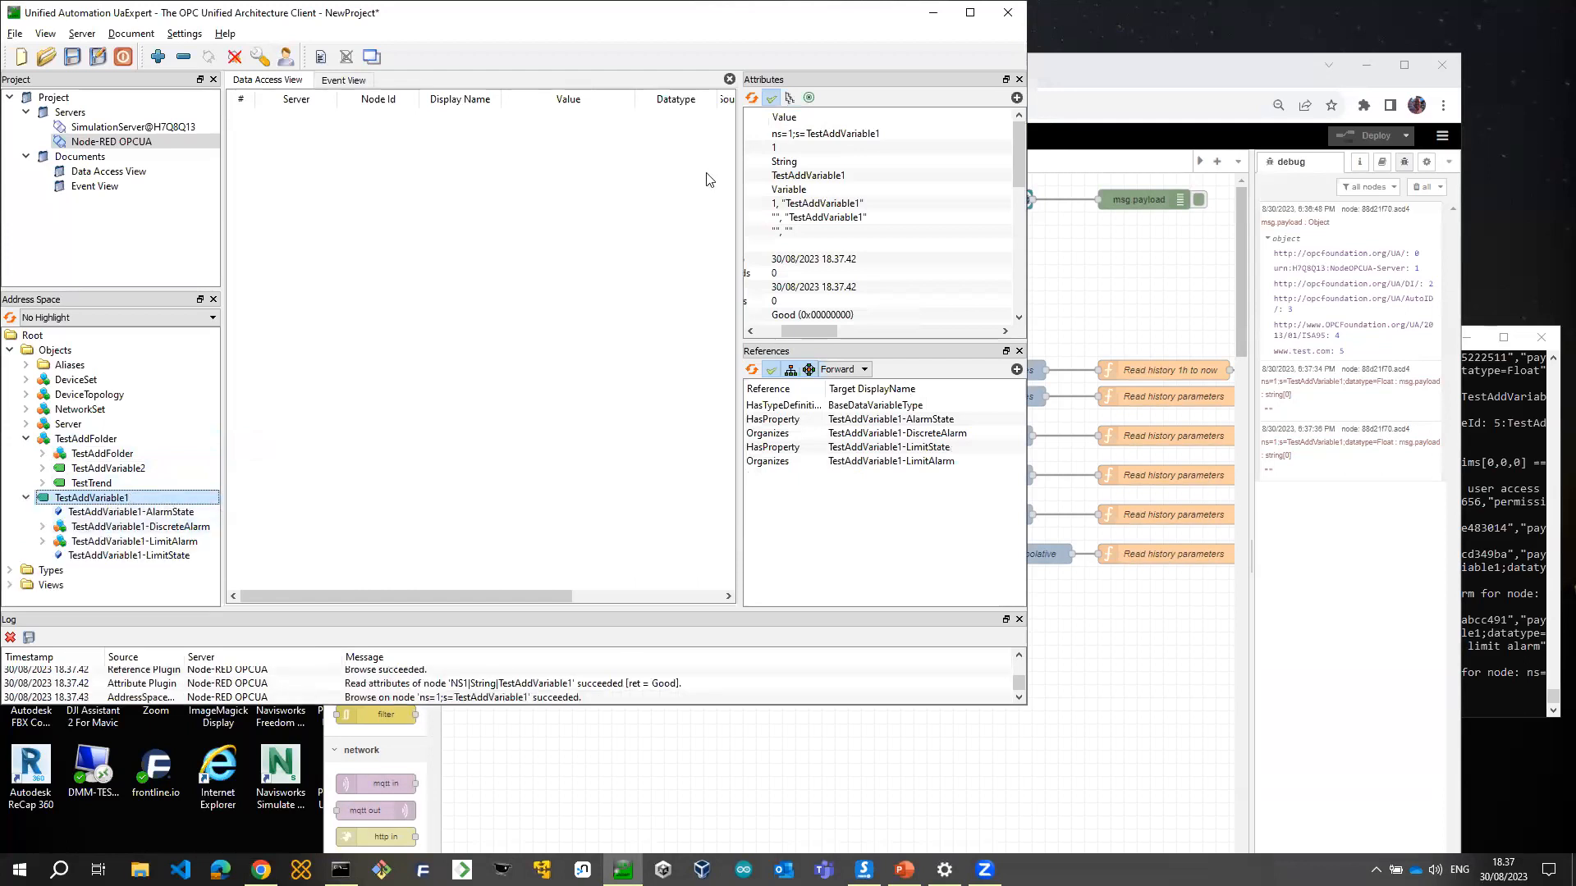
# In the Event View, monitor the Node-RED OPCUA Server object, remove the SimulationServer item and refresh the event list
pyautogui.click(351, 81)
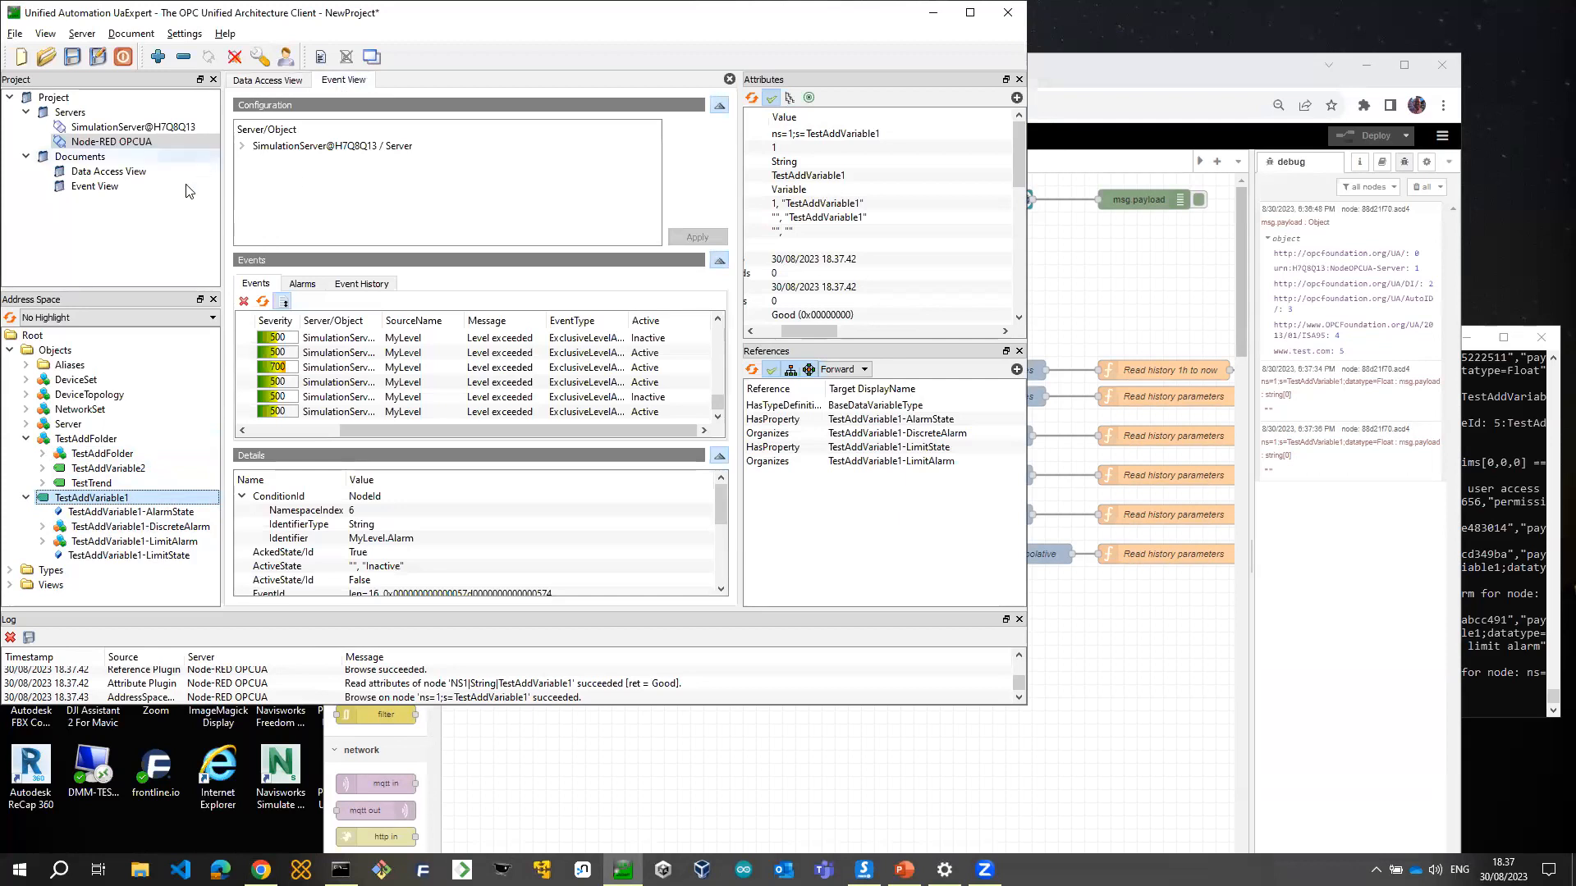
pyautogui.moveTo(68, 424); pyautogui.dragTo(357, 207)
pyautogui.rightClick(357, 146)
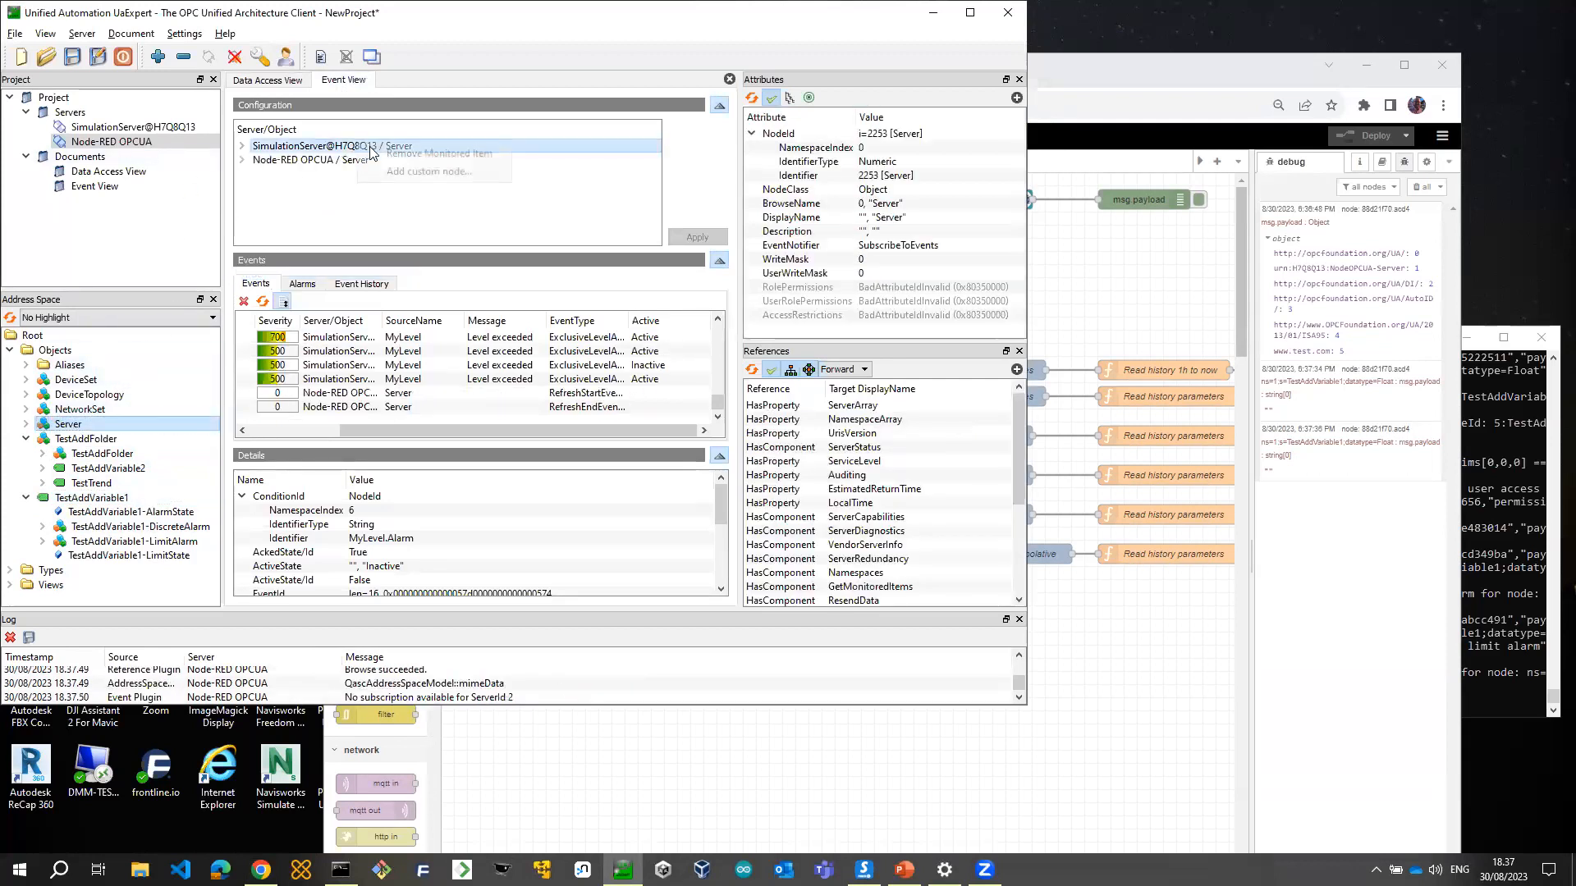
pyautogui.click(411, 153)
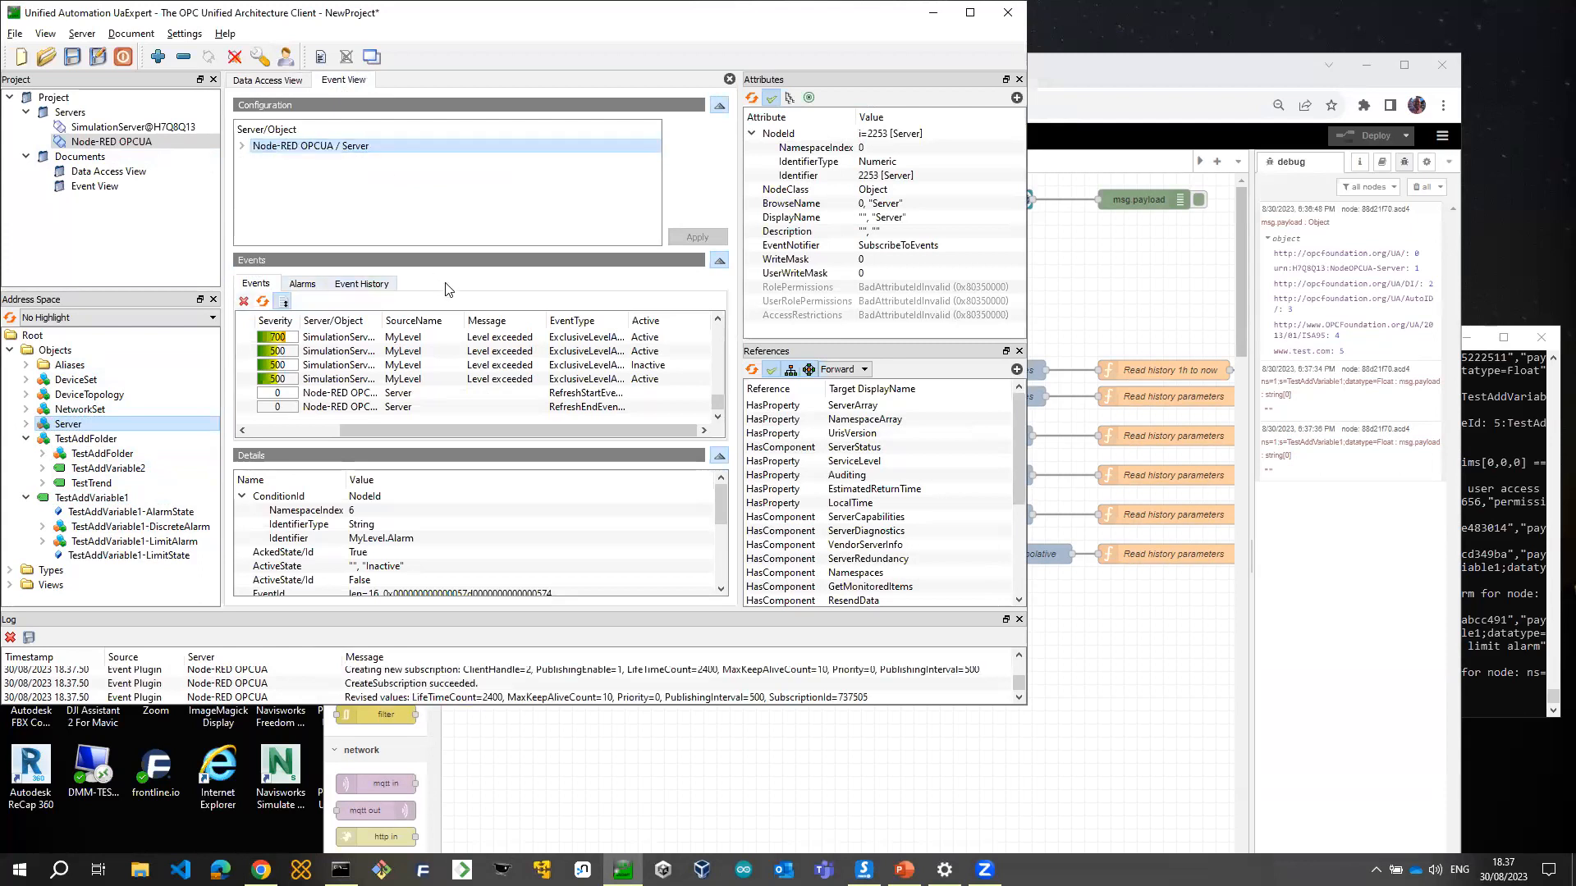
pyautogui.click(263, 302)
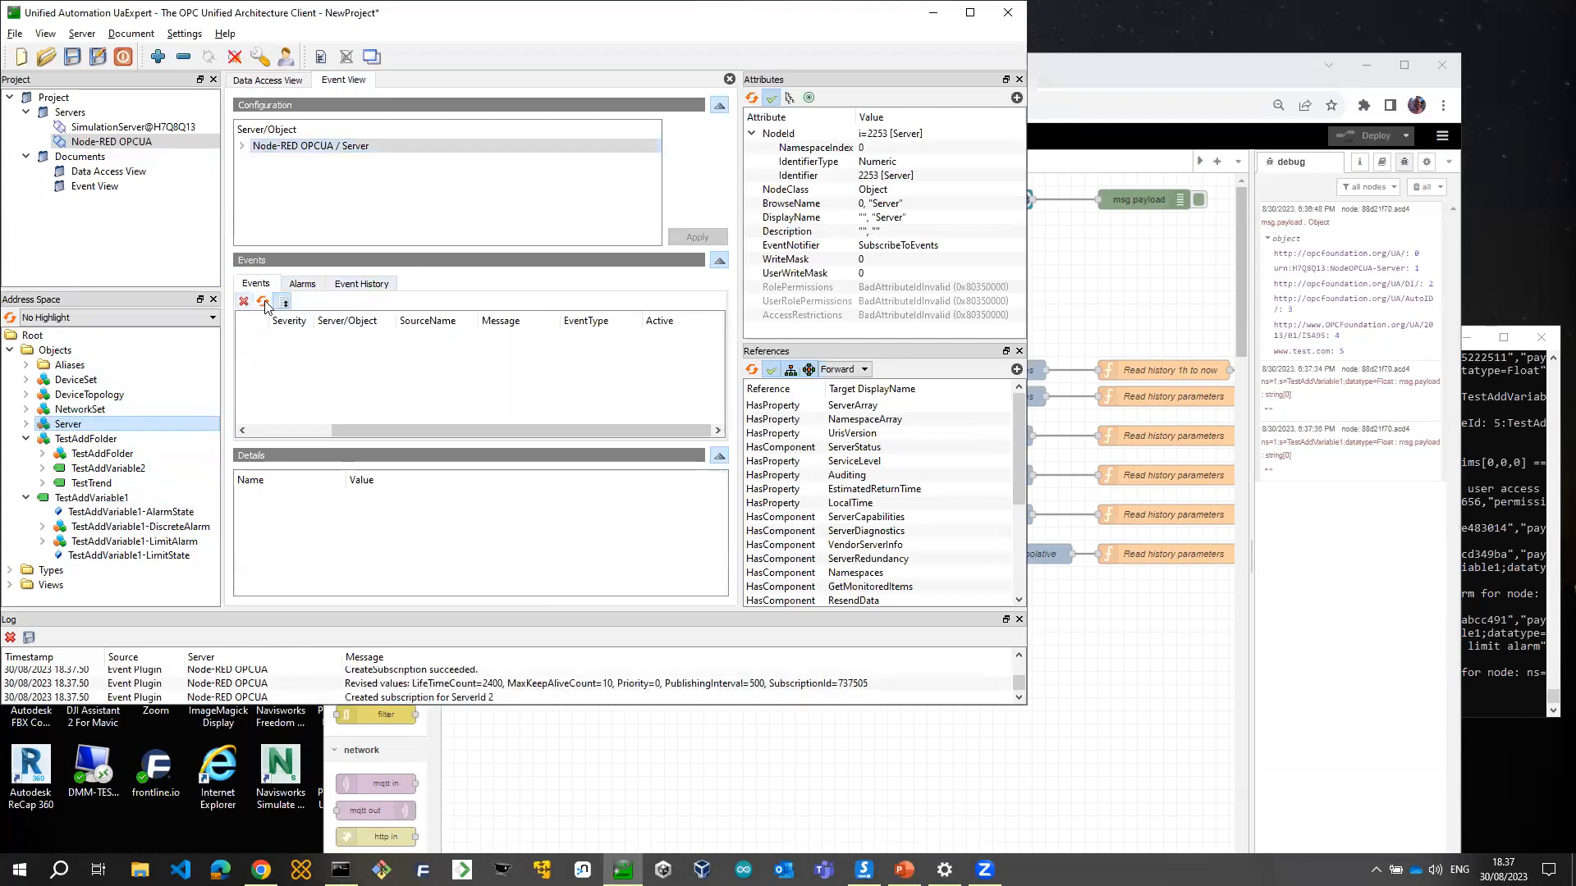
# Add TestAddVariable1-AlarmState to the Data Access View
pyautogui.click(147, 513)
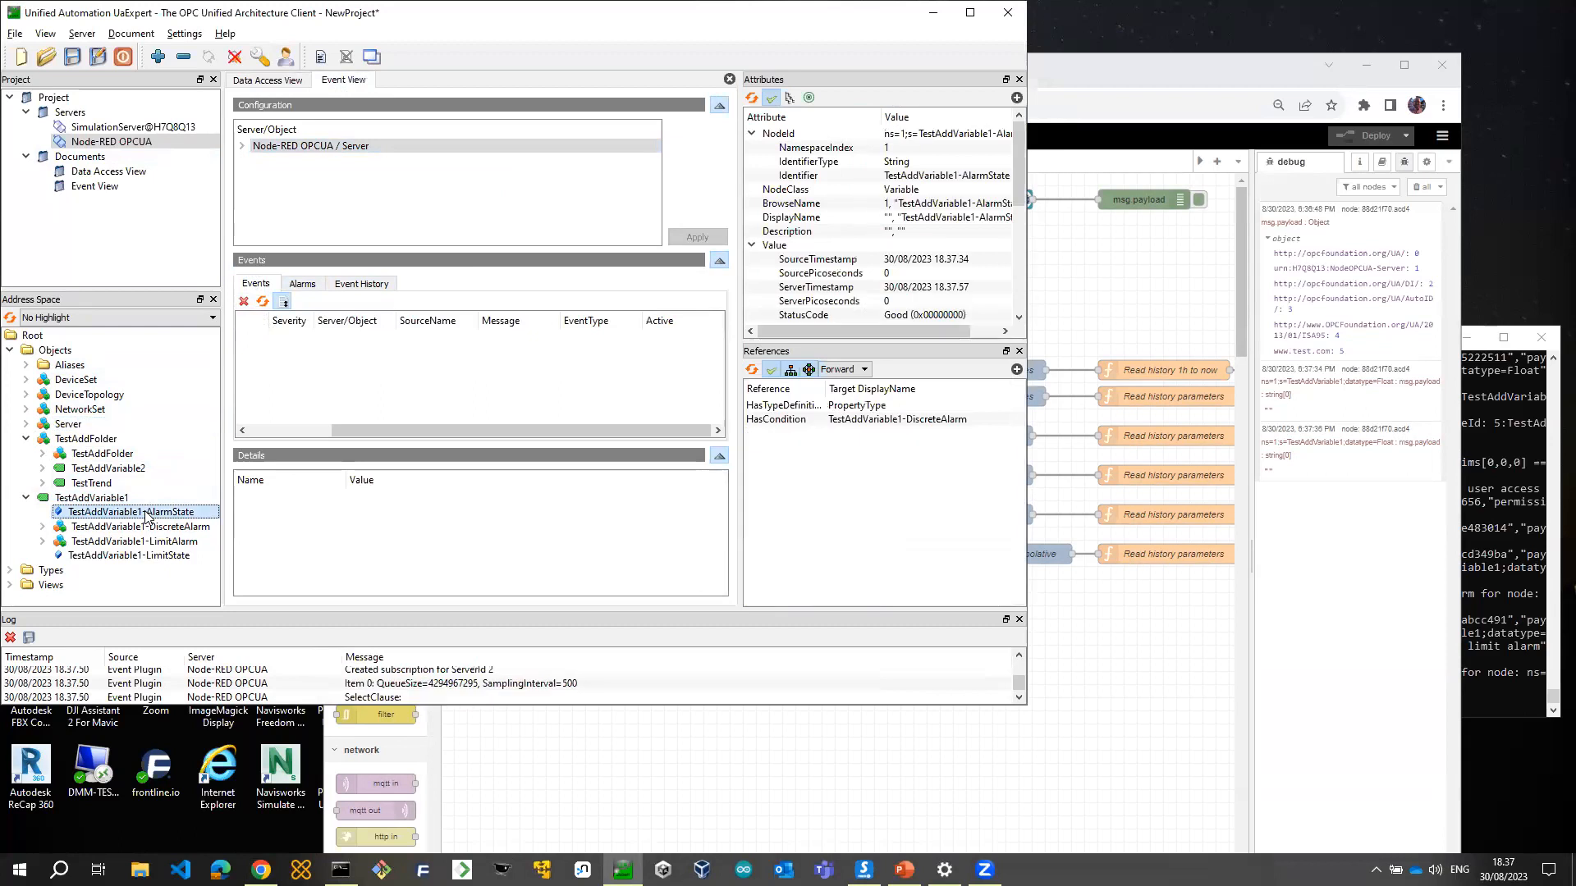
pyautogui.click(271, 80)
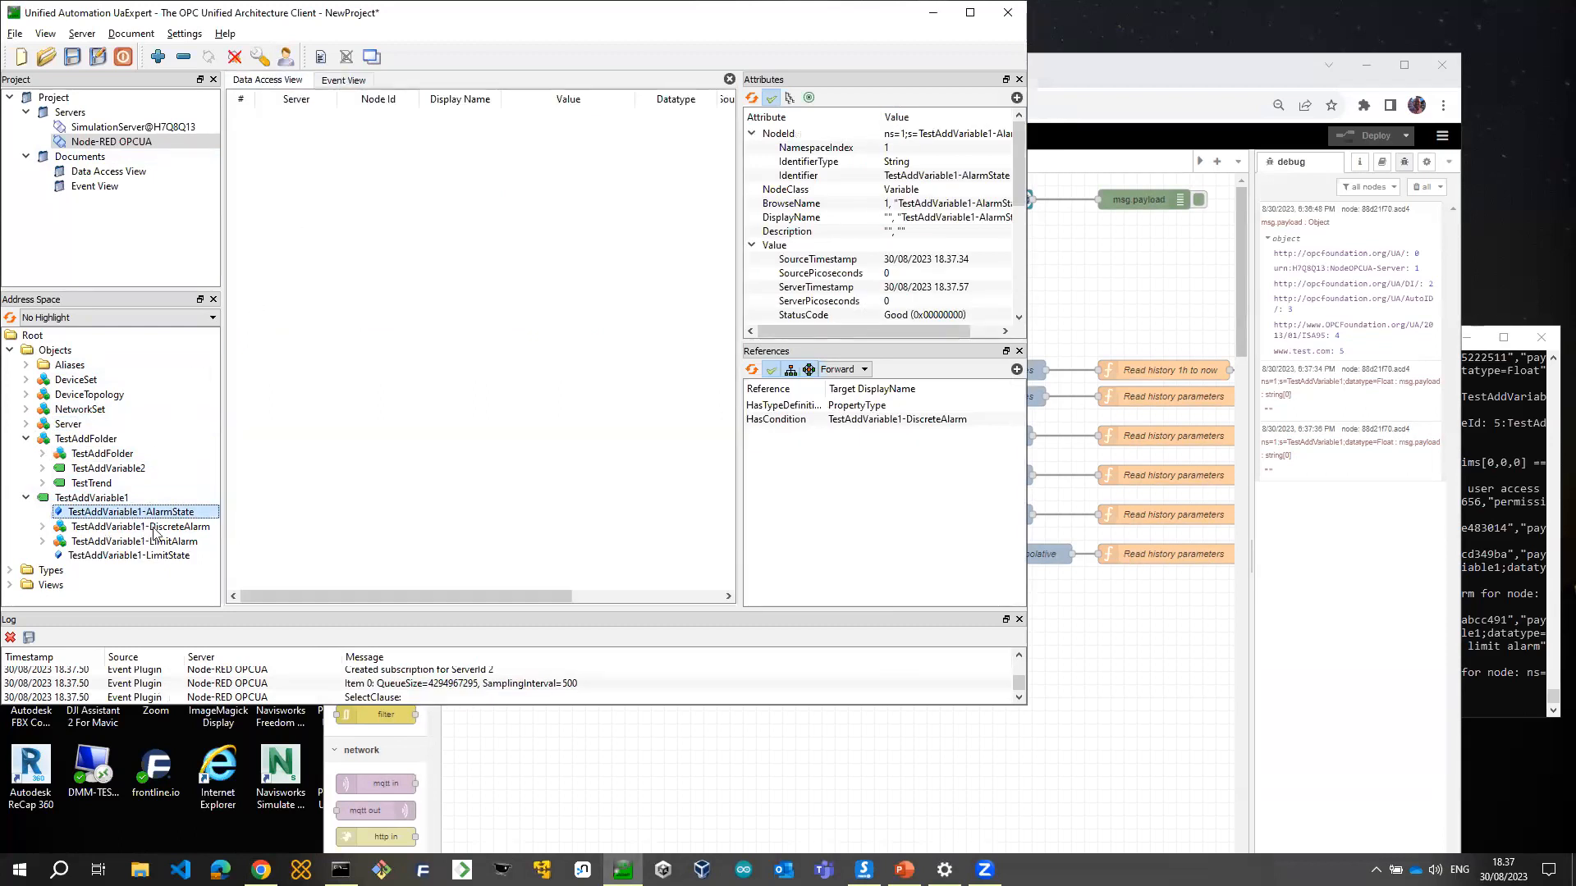
pyautogui.moveTo(168, 517); pyautogui.dragTo(345, 279)
# Set TestAddVariable1-AlarmState to true and inspect its discrete alarm event in the Event View
pyautogui.click(509, 116)
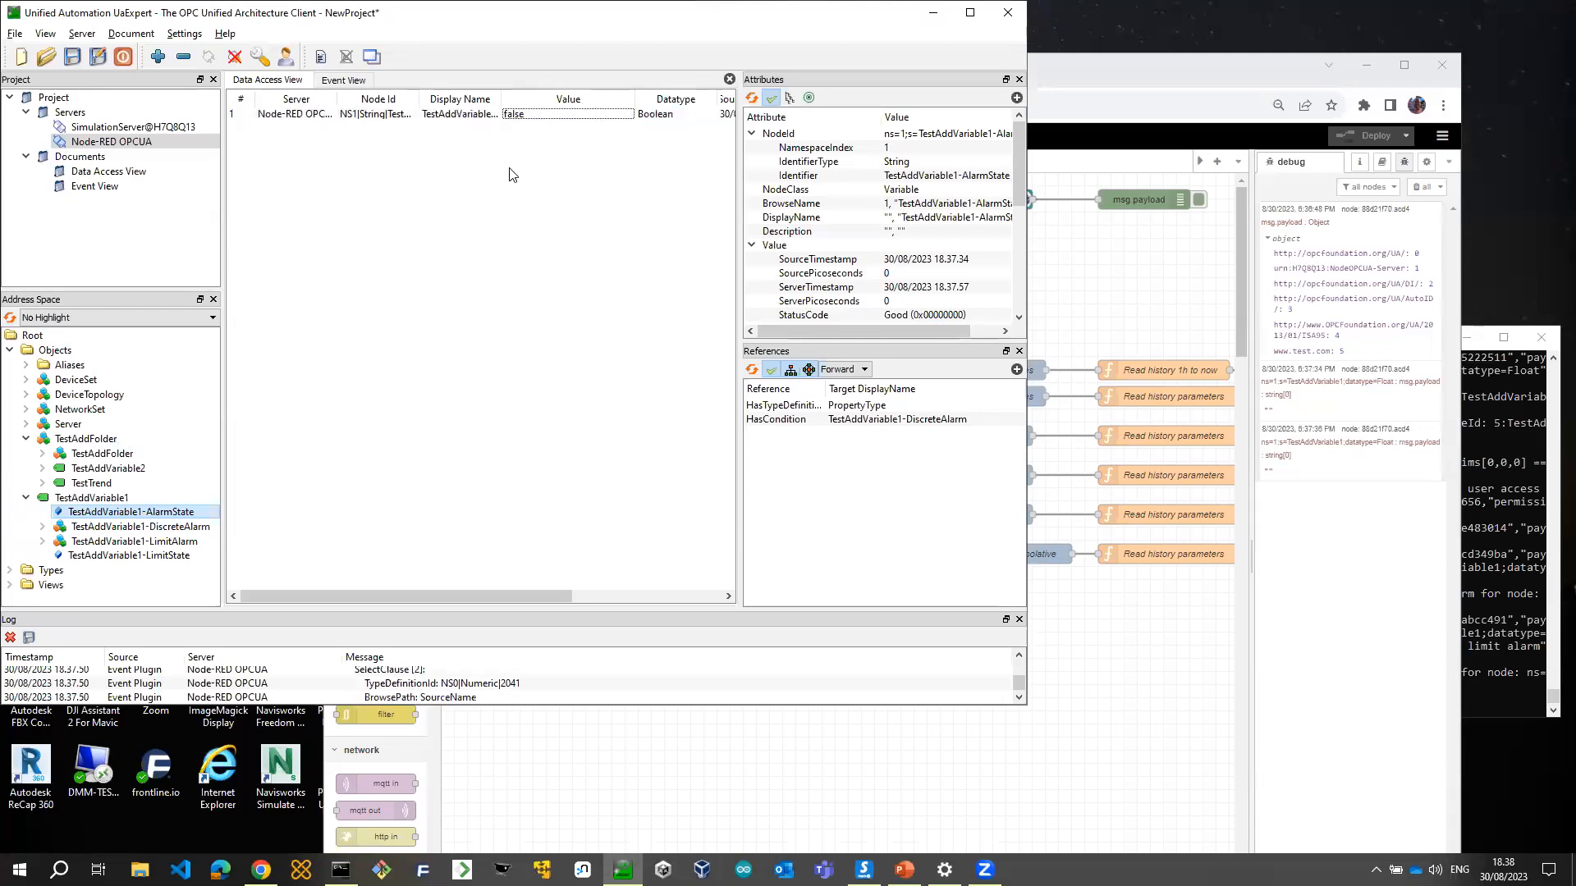
pyautogui.click(343, 79)
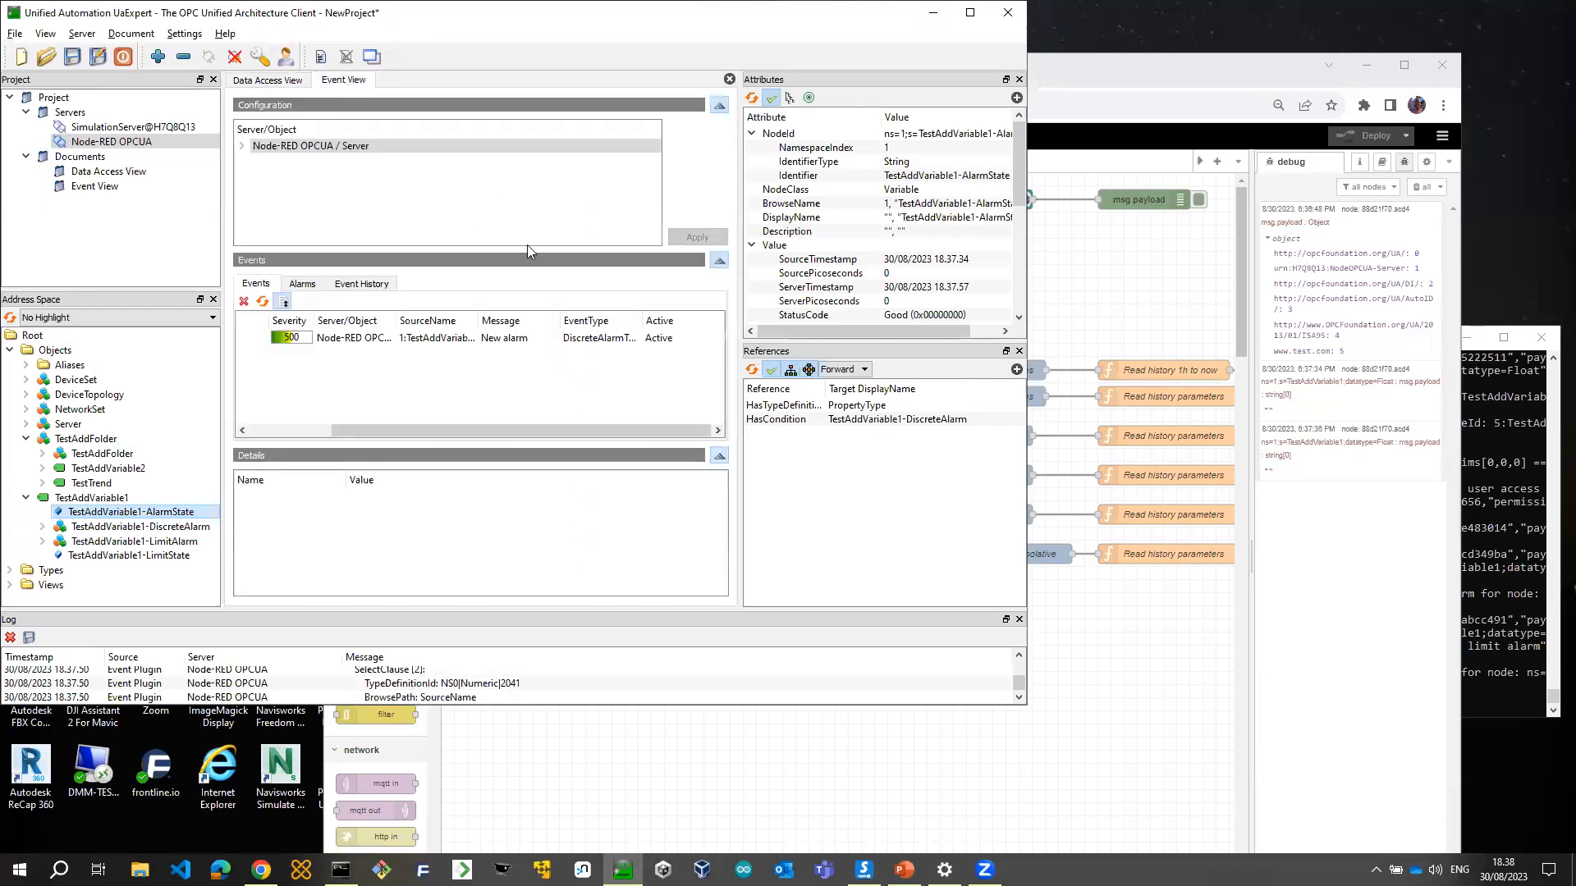
pyautogui.click(546, 341)
# Add TestAddVariable1-LimitState and the HighLimit, HighHighLimit, LowLimit and LowLowLimit of TestAddVariable1-LimitAlarm to the Data Access View
pyautogui.click(268, 82)
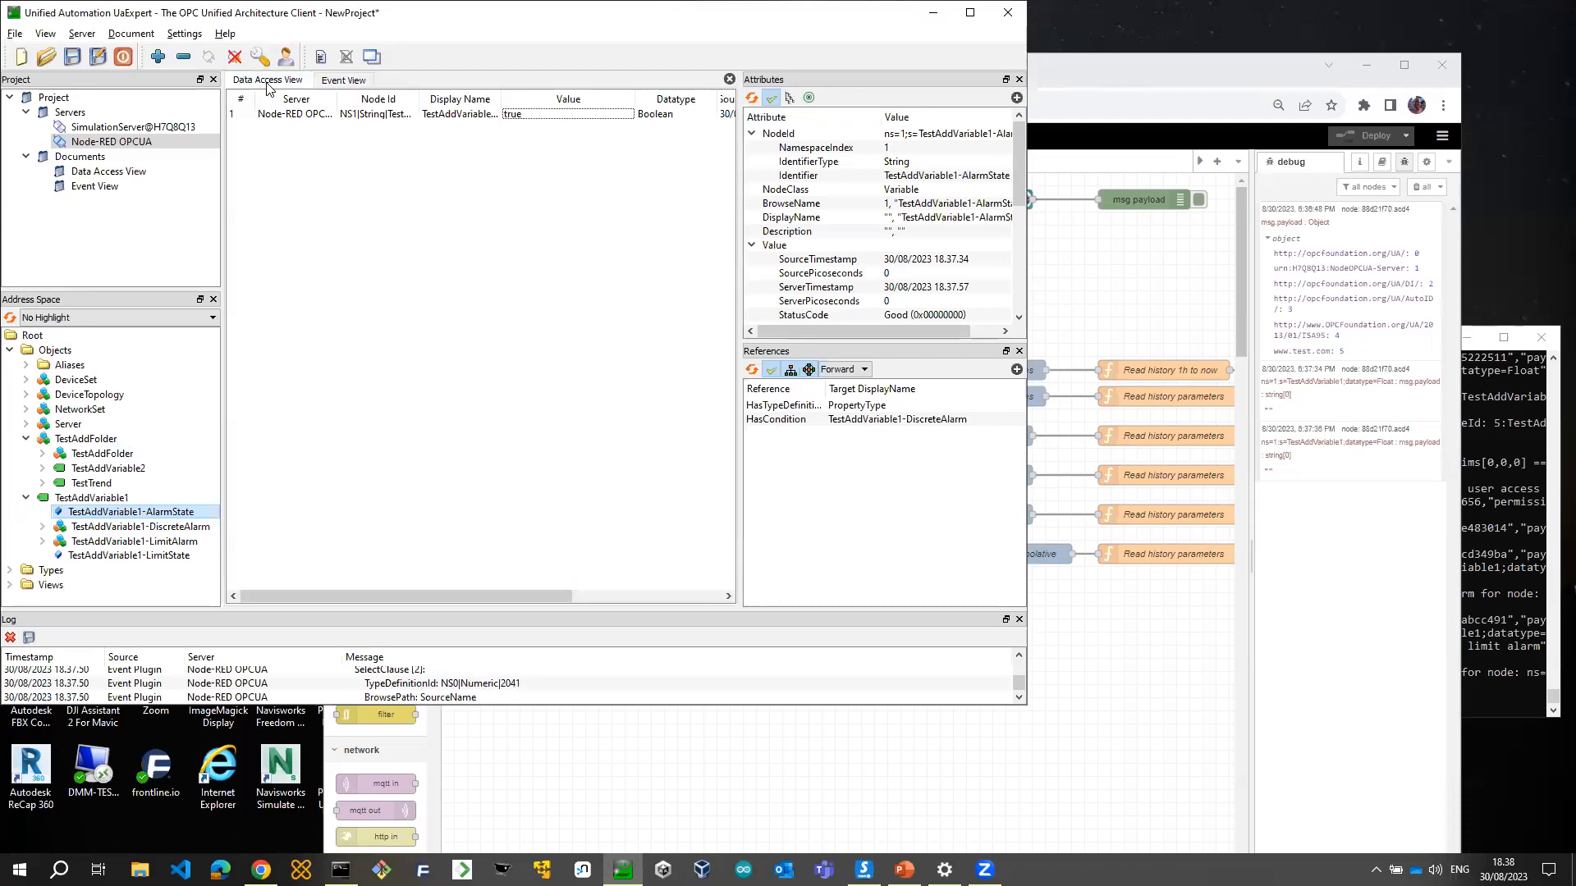
pyautogui.moveTo(167, 559); pyautogui.dragTo(342, 394)
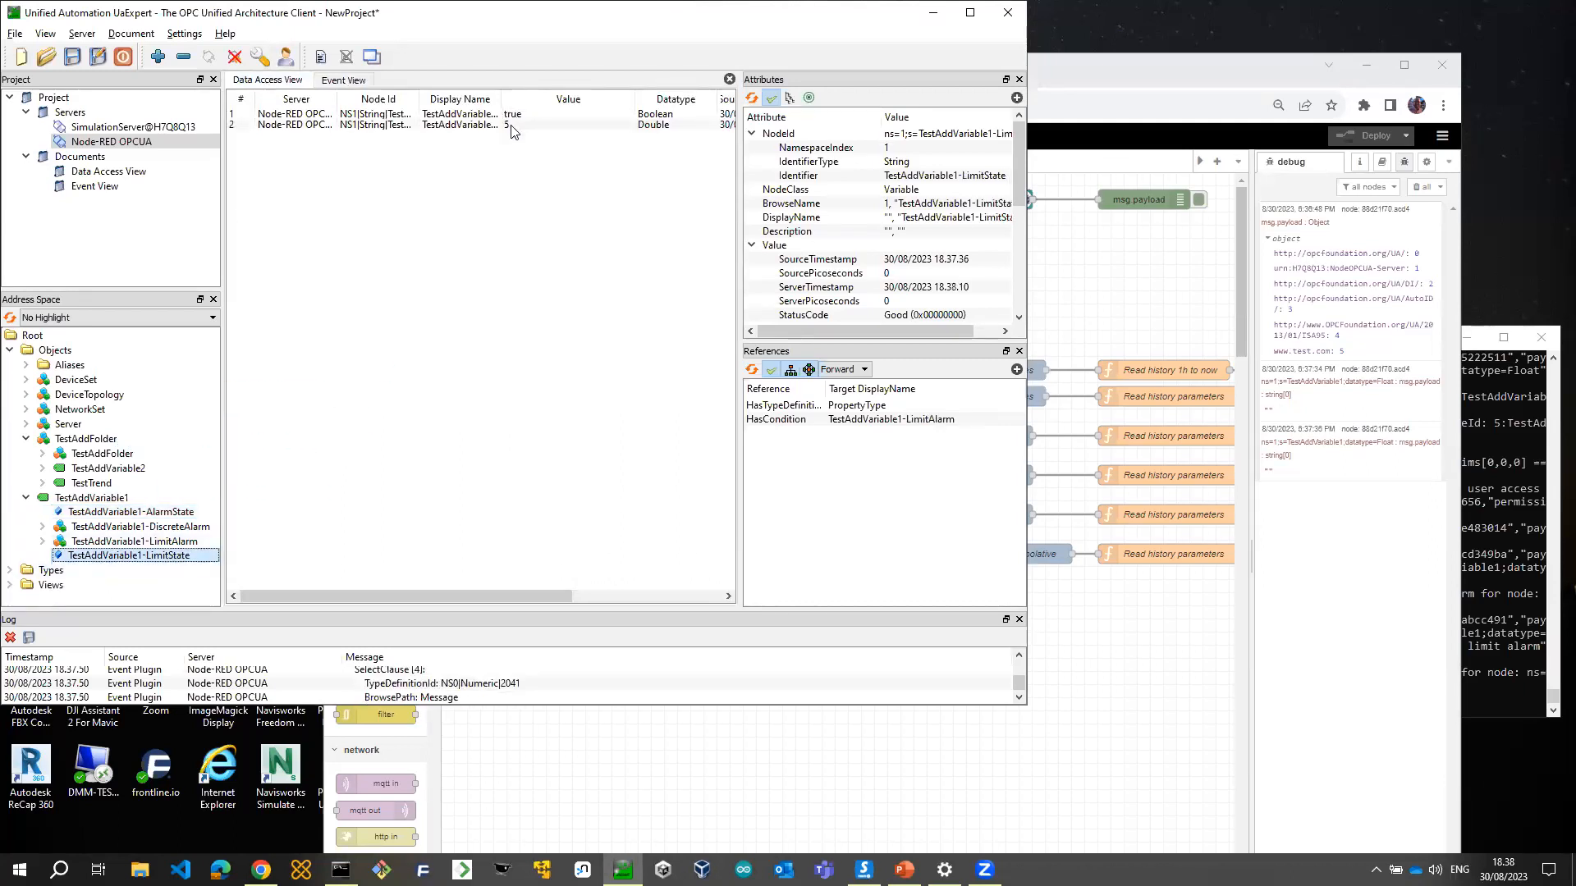
pyautogui.click(43, 542)
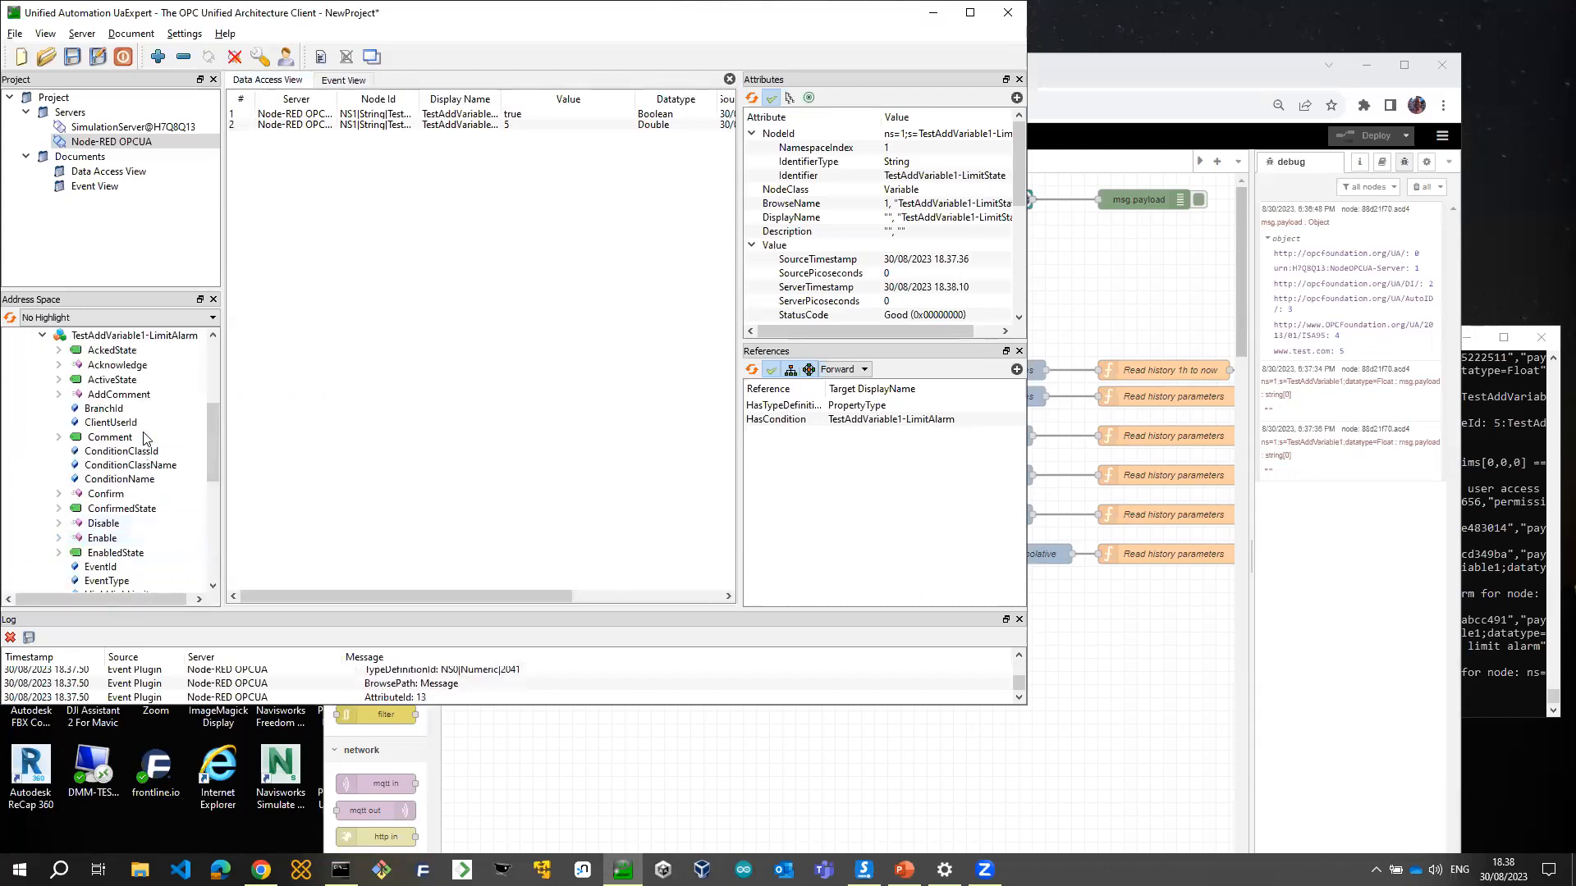
pyautogui.scroll(-3, 148, 423)
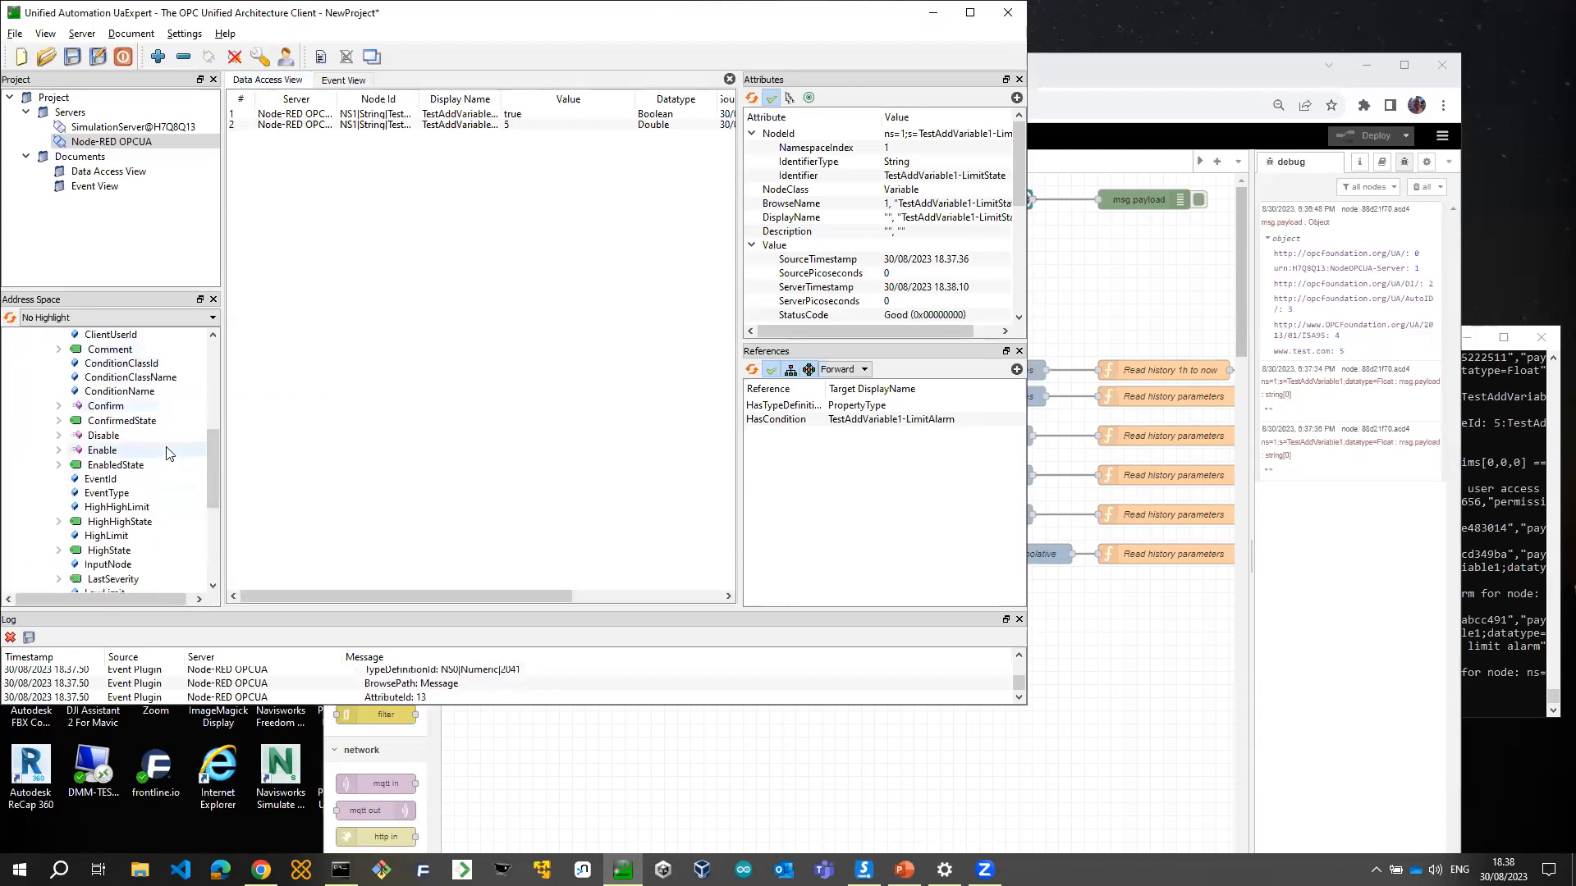
pyautogui.moveTo(115, 492); pyautogui.dragTo(358, 331)
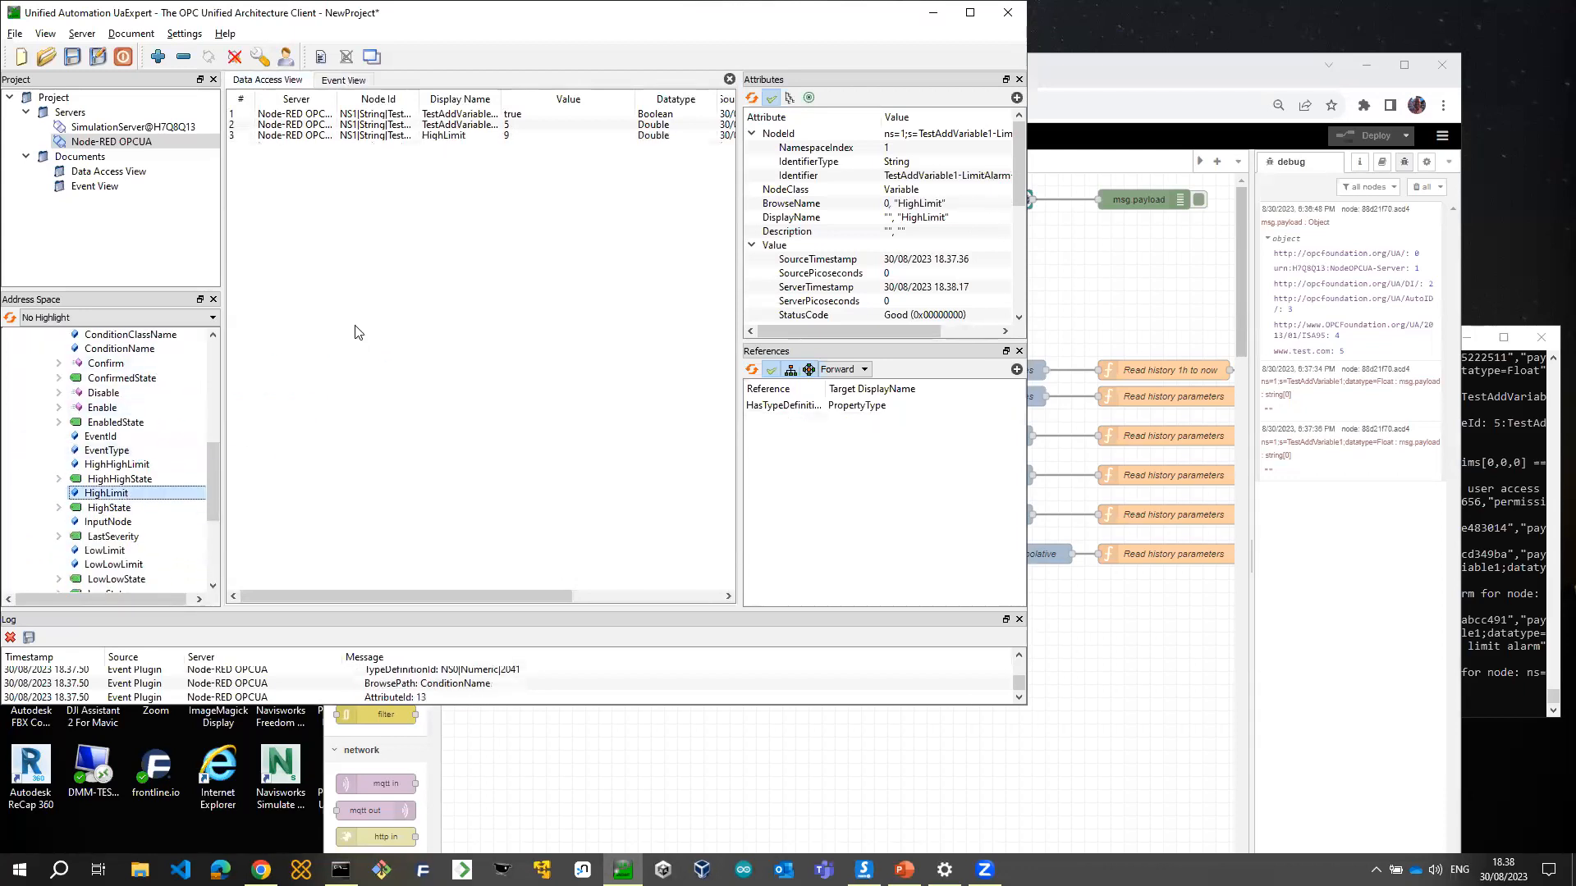
pyautogui.moveTo(123, 464); pyautogui.dragTo(437, 271)
pyautogui.moveTo(169, 548); pyautogui.dragTo(470, 297)
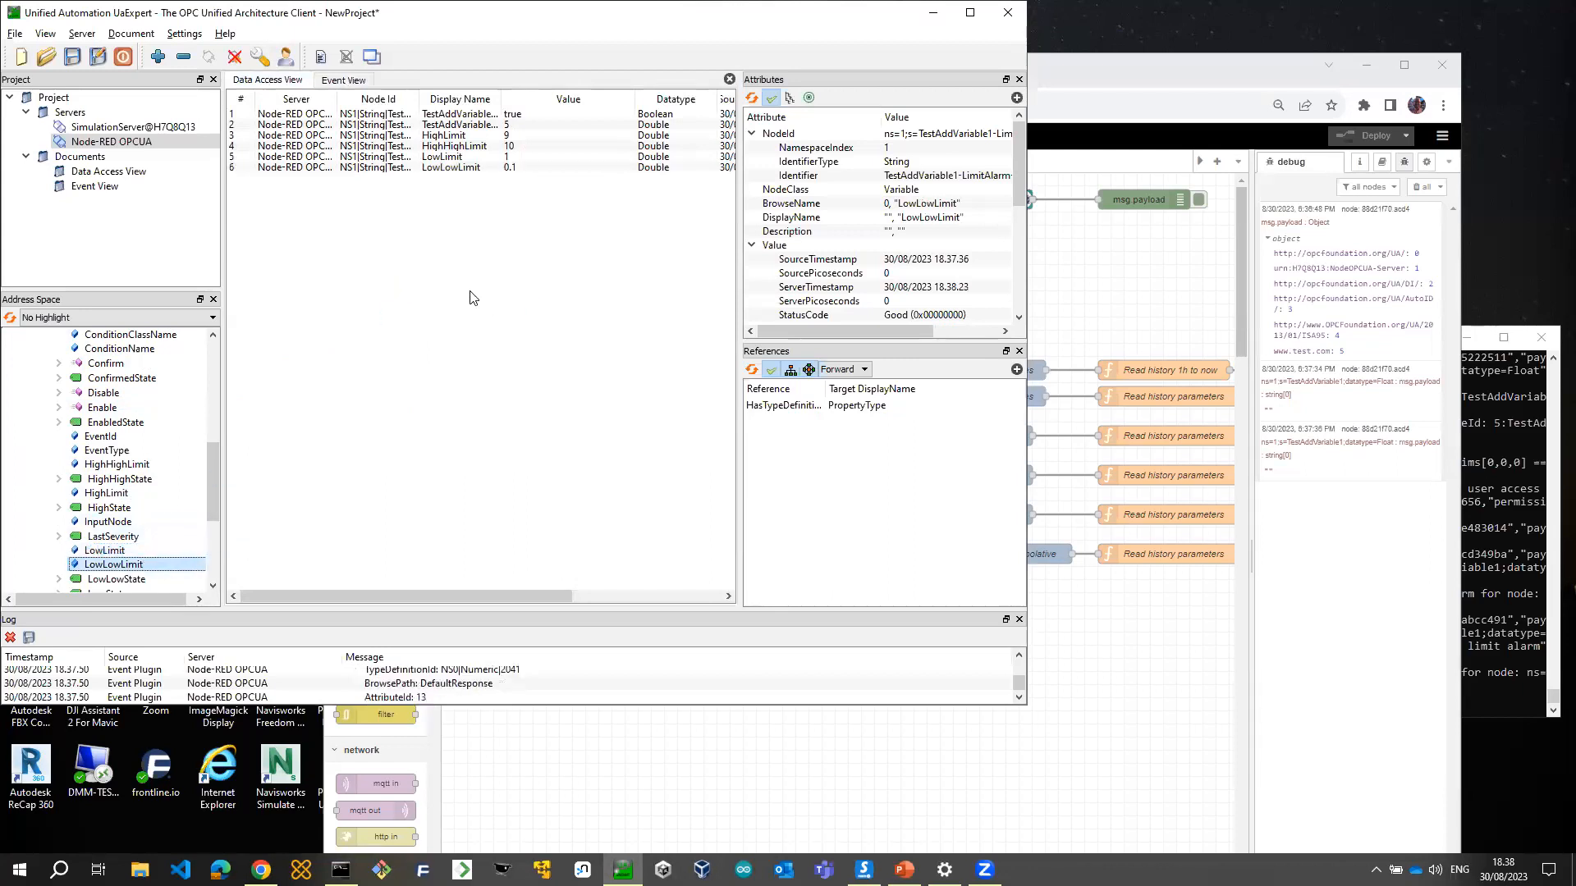
# Set TestAddVariable1-LimitState to 9.5 and inspect its limit alarm event, widening the Message column
pyautogui.doubleClick(508, 125)
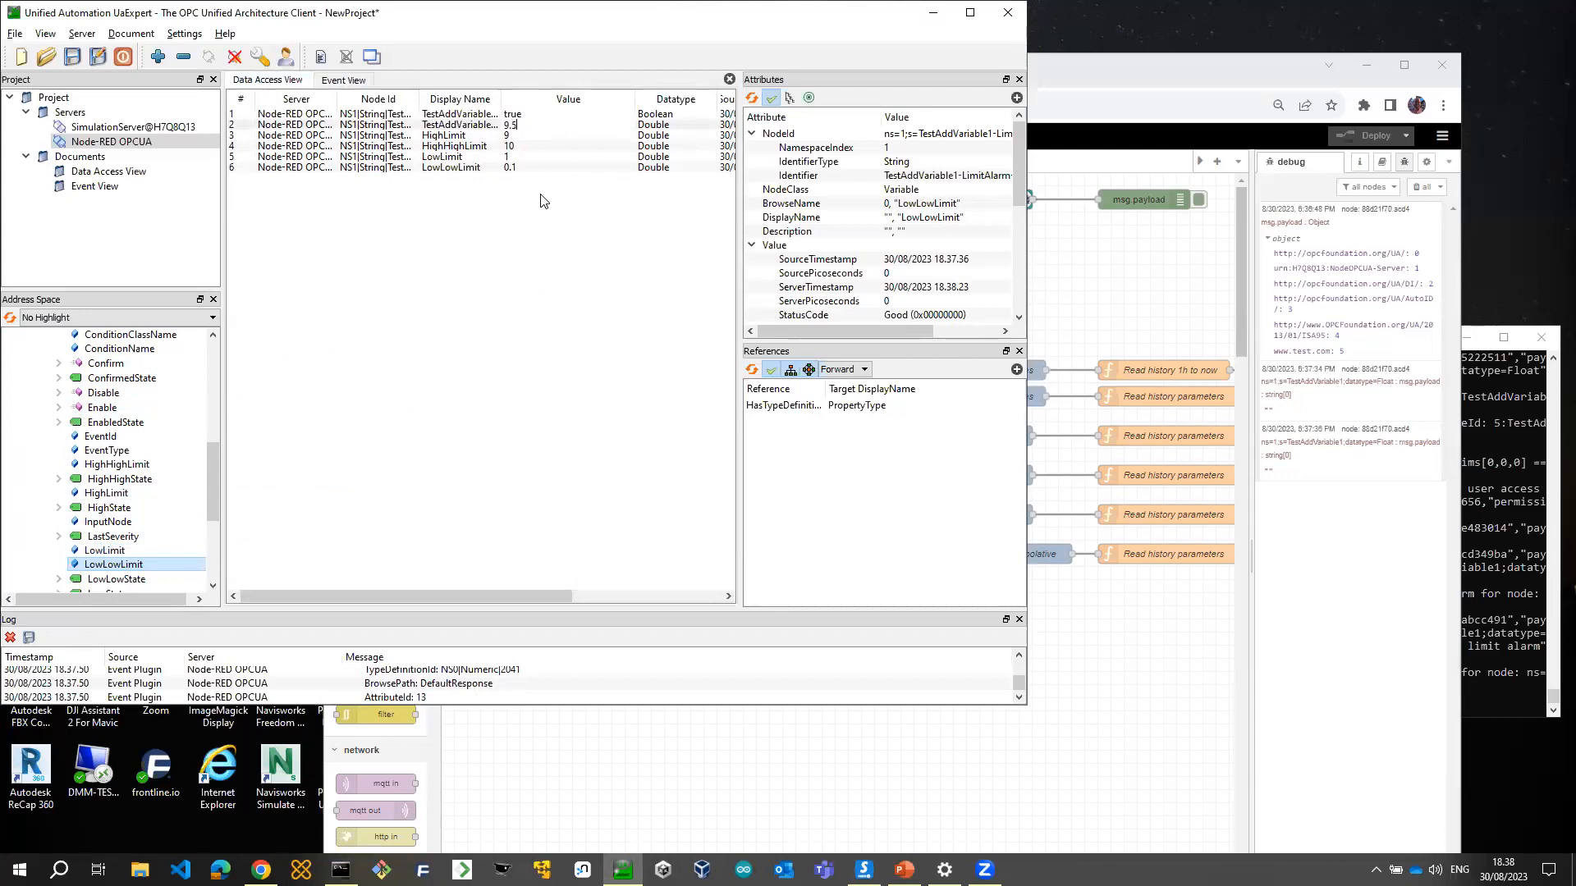
pyautogui.write('9.5')
pyautogui.press('Return')
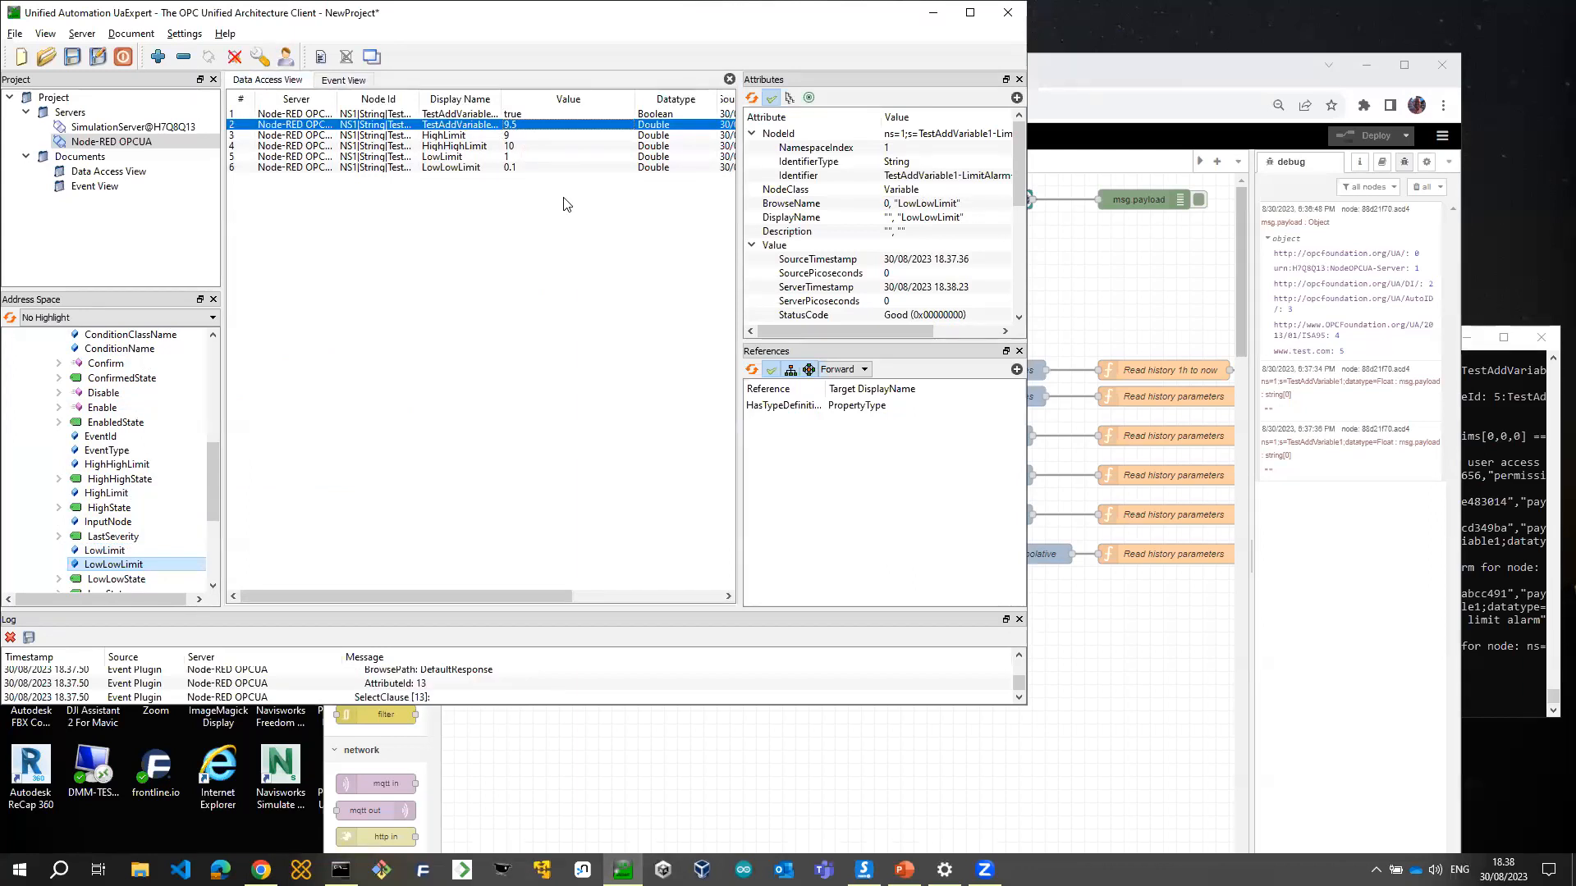
pyautogui.click(351, 81)
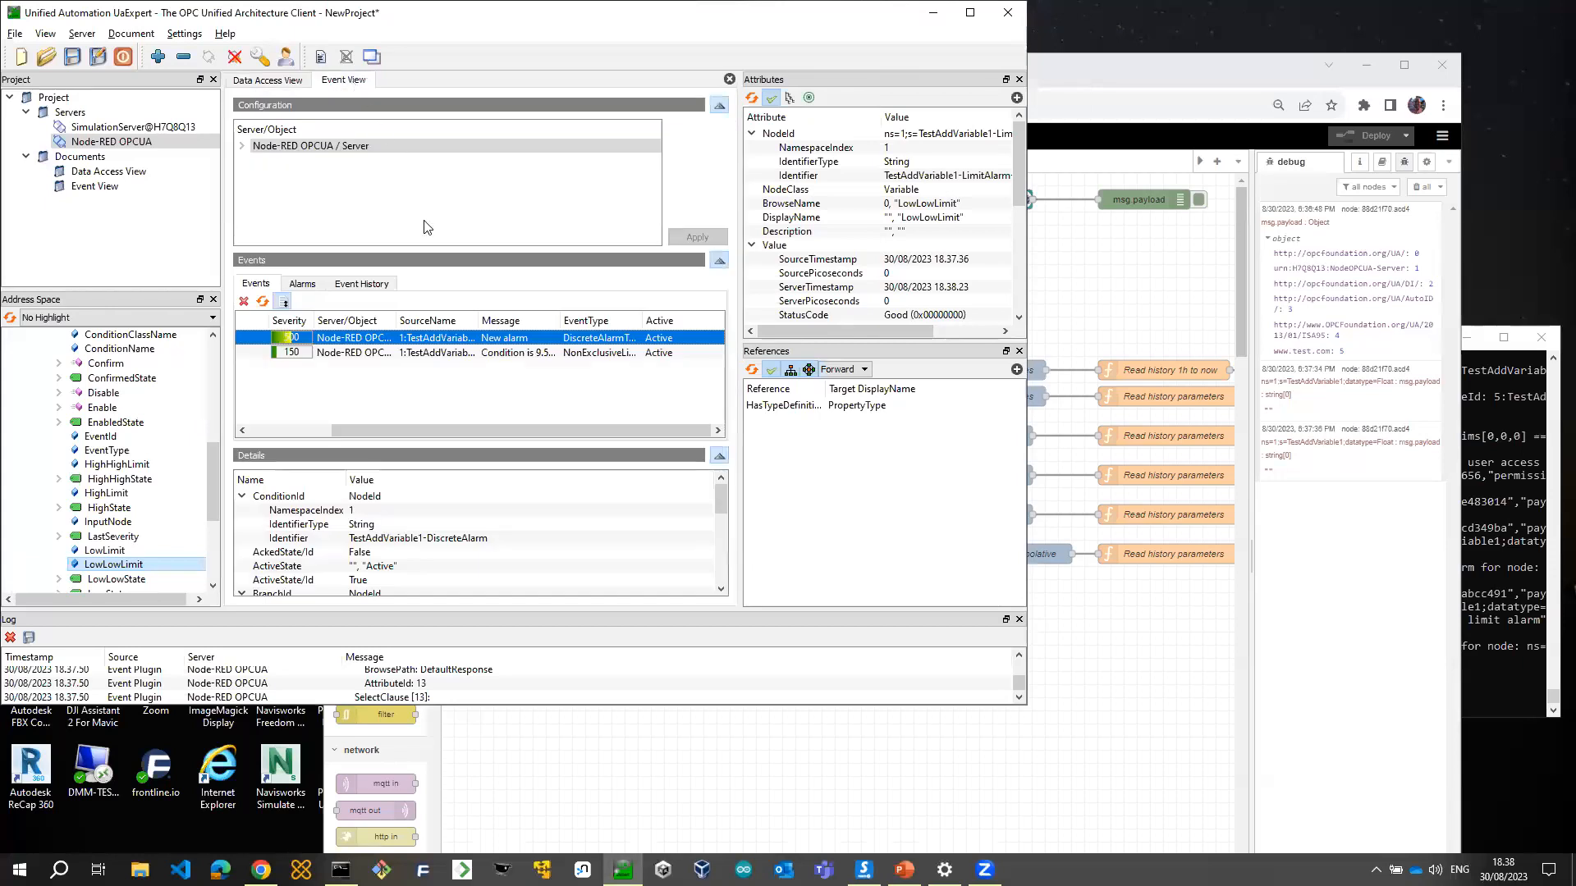
pyautogui.click(510, 352)
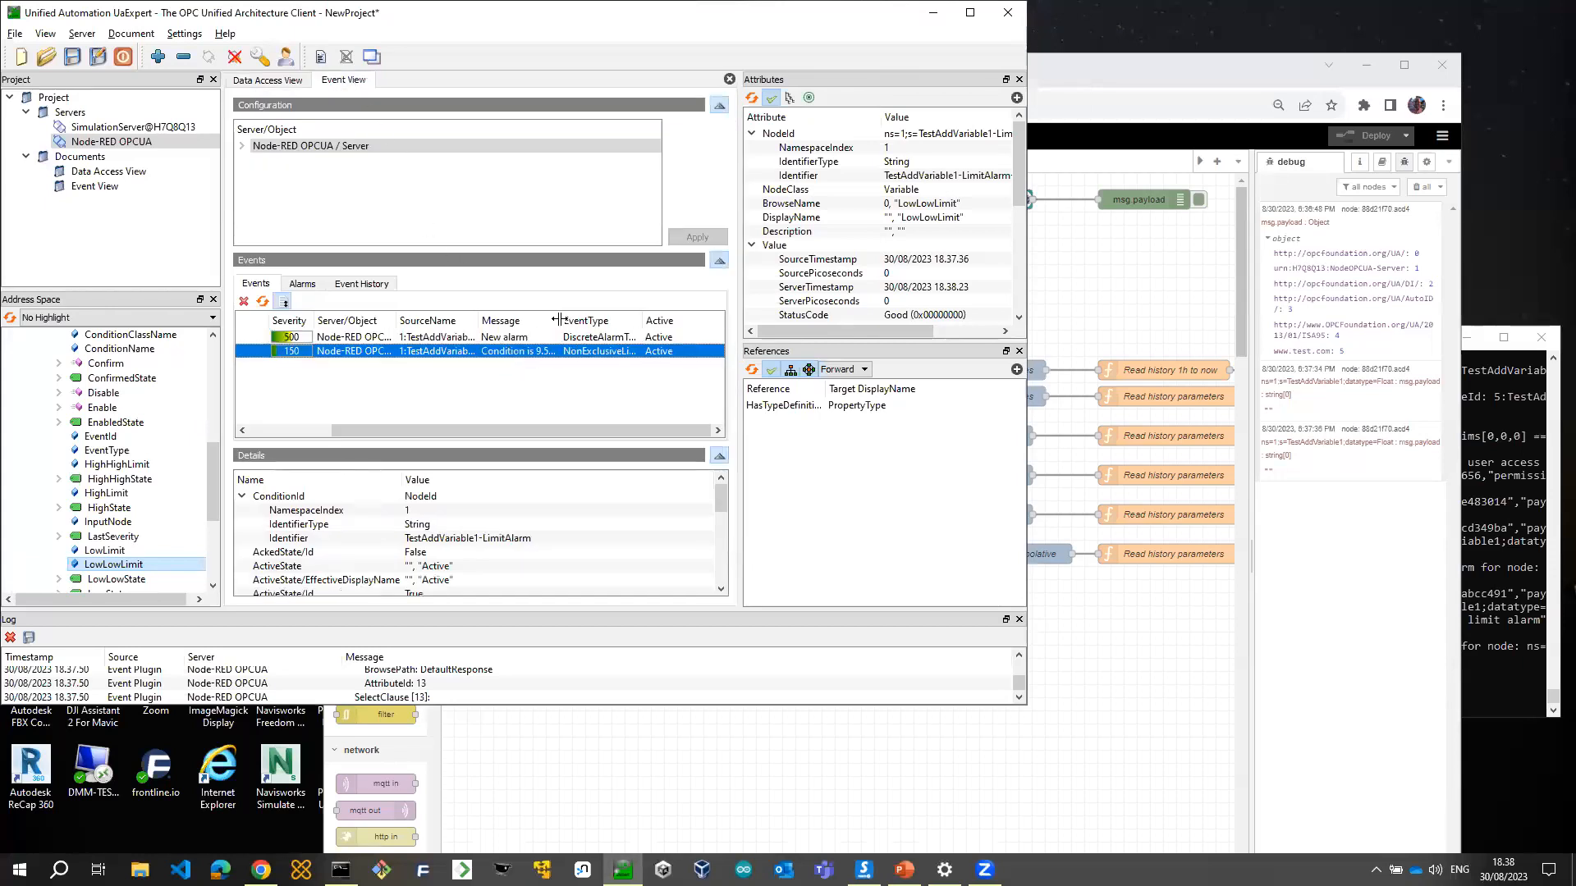
pyautogui.moveTo(558, 320); pyautogui.dragTo(687, 315)
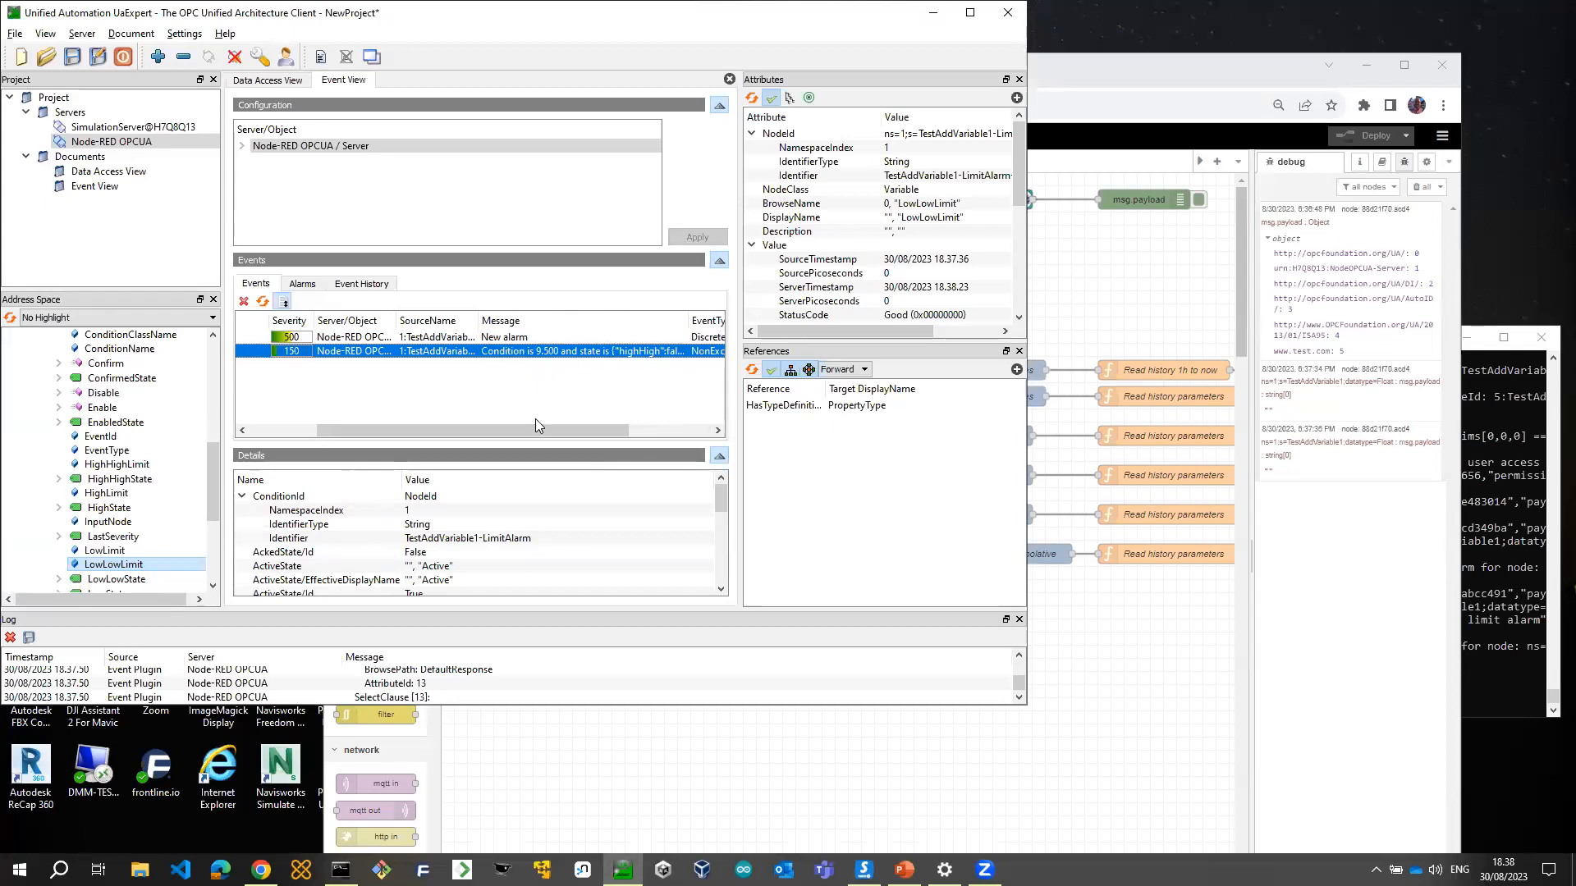
# Set TestAddVariable1-LimitState to 11 and select the resulting limit alarm event along with the previous one
pyautogui.click(271, 80)
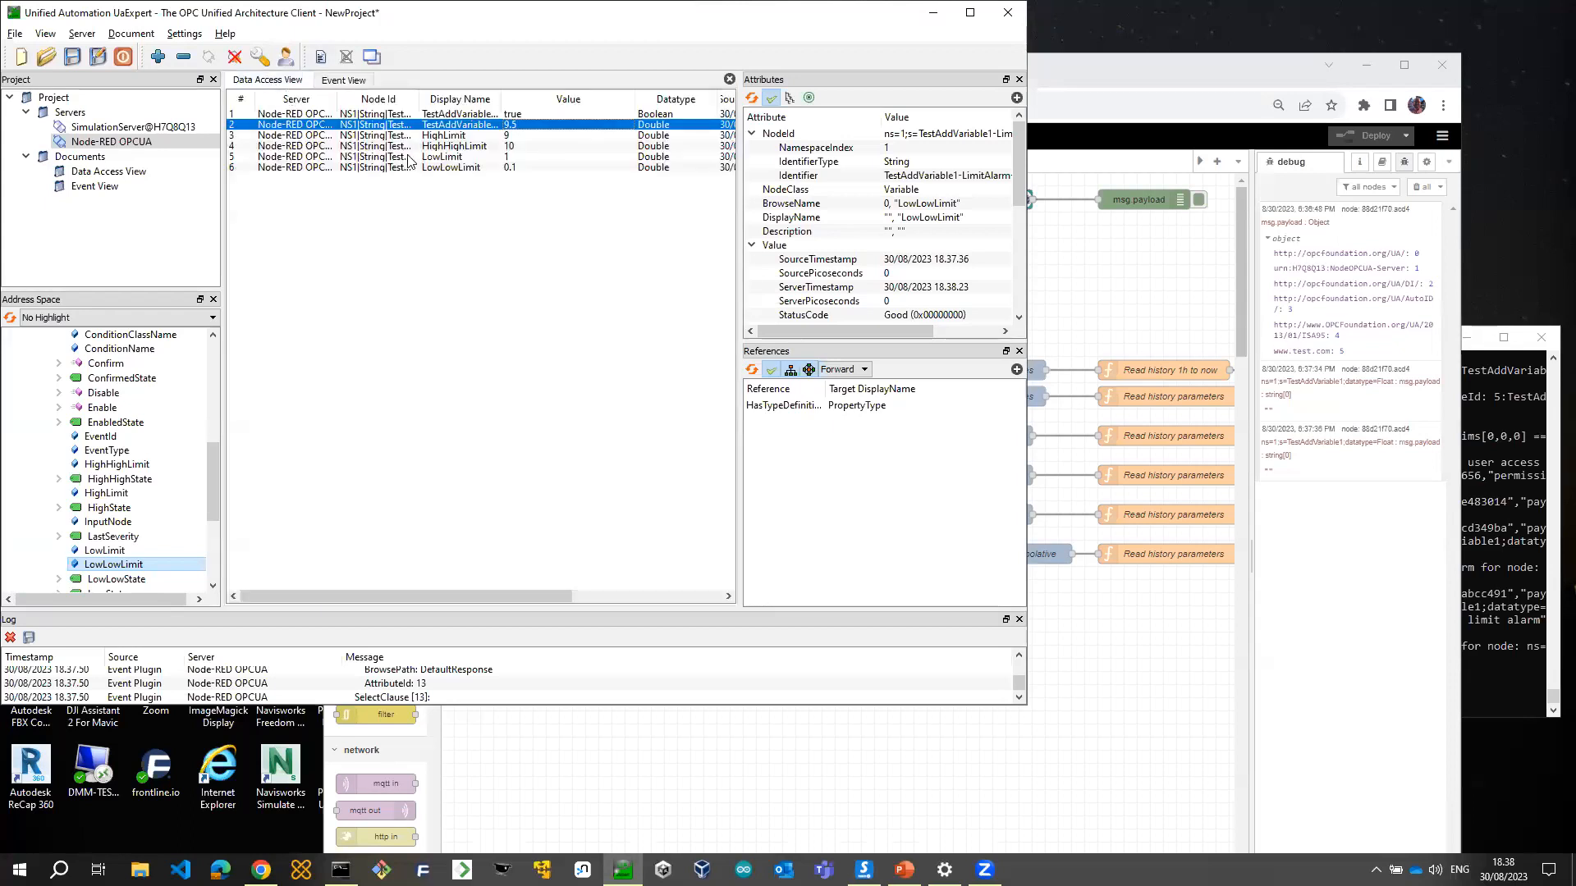
pyautogui.click(530, 123)
pyautogui.write('11')
pyautogui.press('Return')
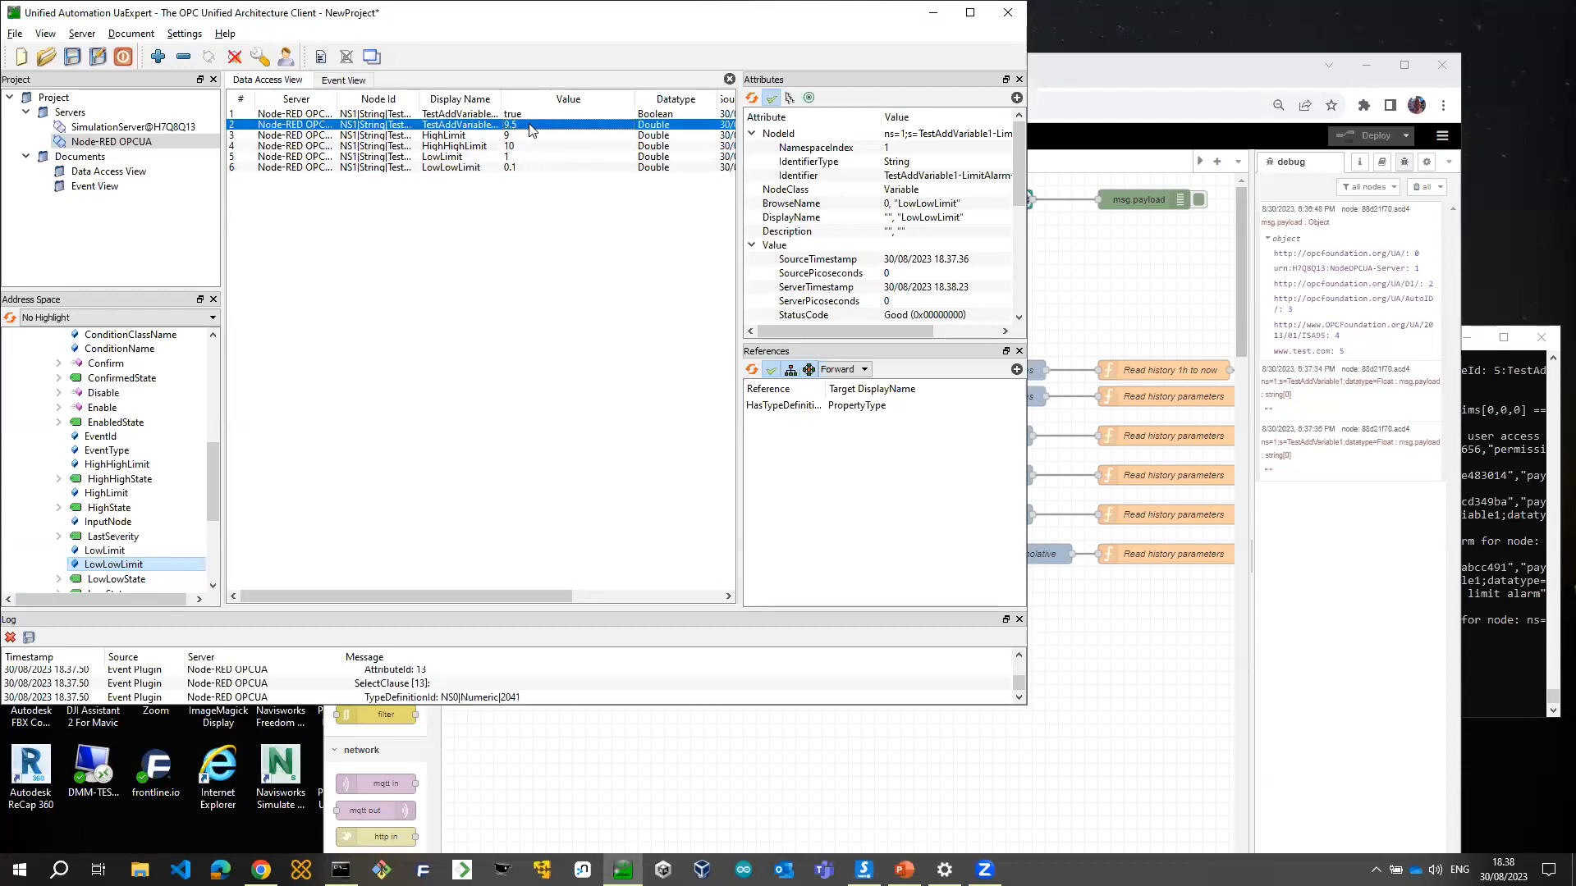
pyautogui.click(342, 79)
pyautogui.keyDown('shift'); pyautogui.click(547, 370); pyautogui.keyUp('shift')
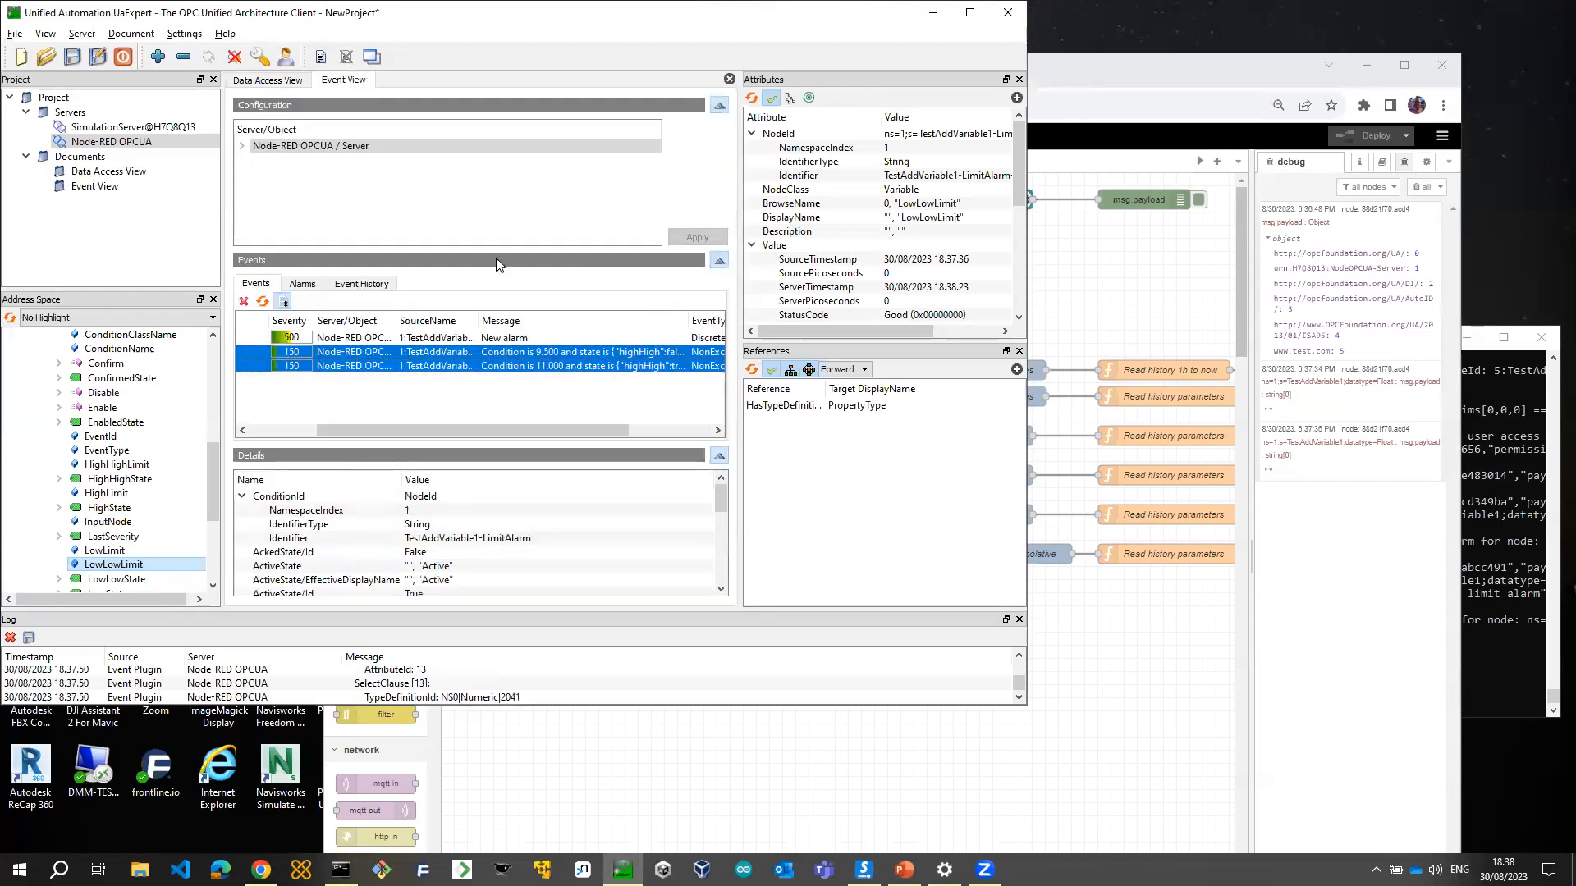
# Set TestAddVariable1-LimitState to 2 and extend the event selection down to the newest event
pyautogui.click(275, 82)
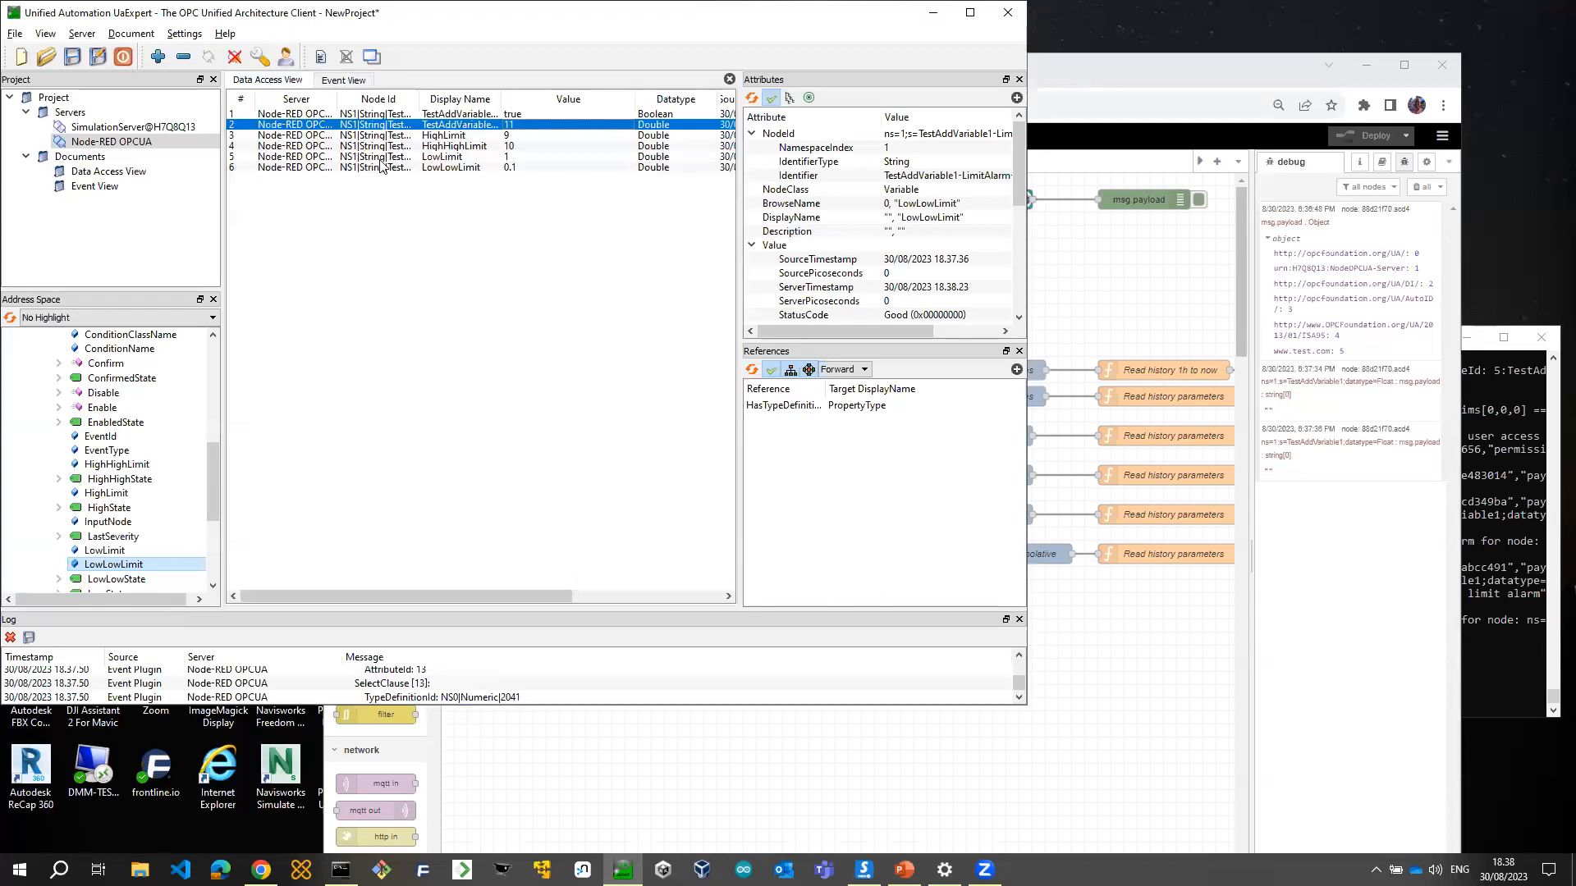
pyautogui.click(526, 124)
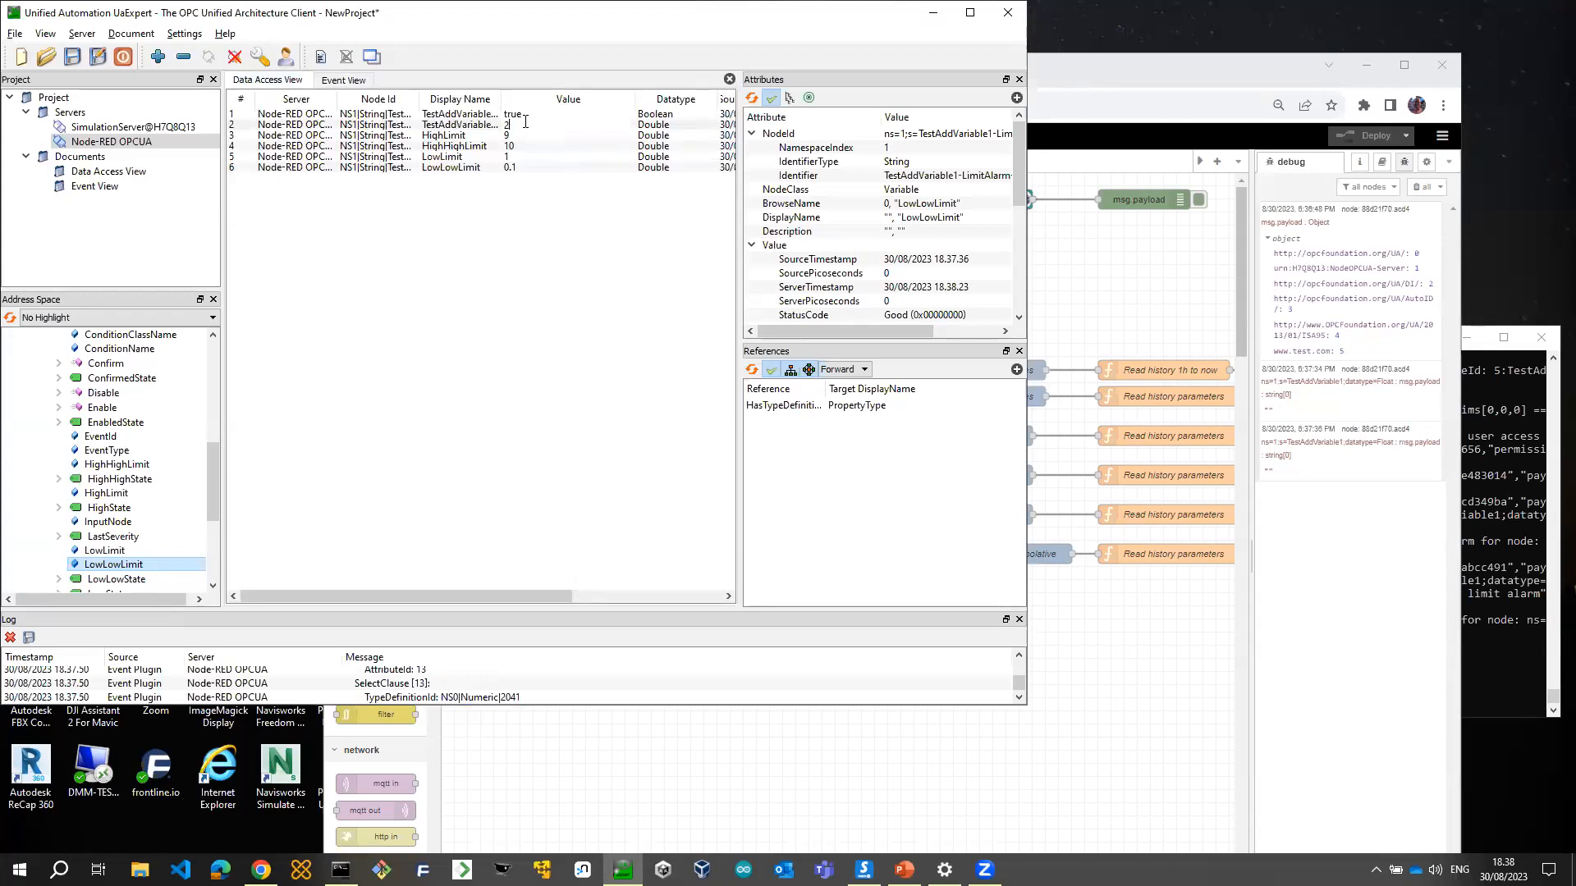
pyautogui.press('Return')
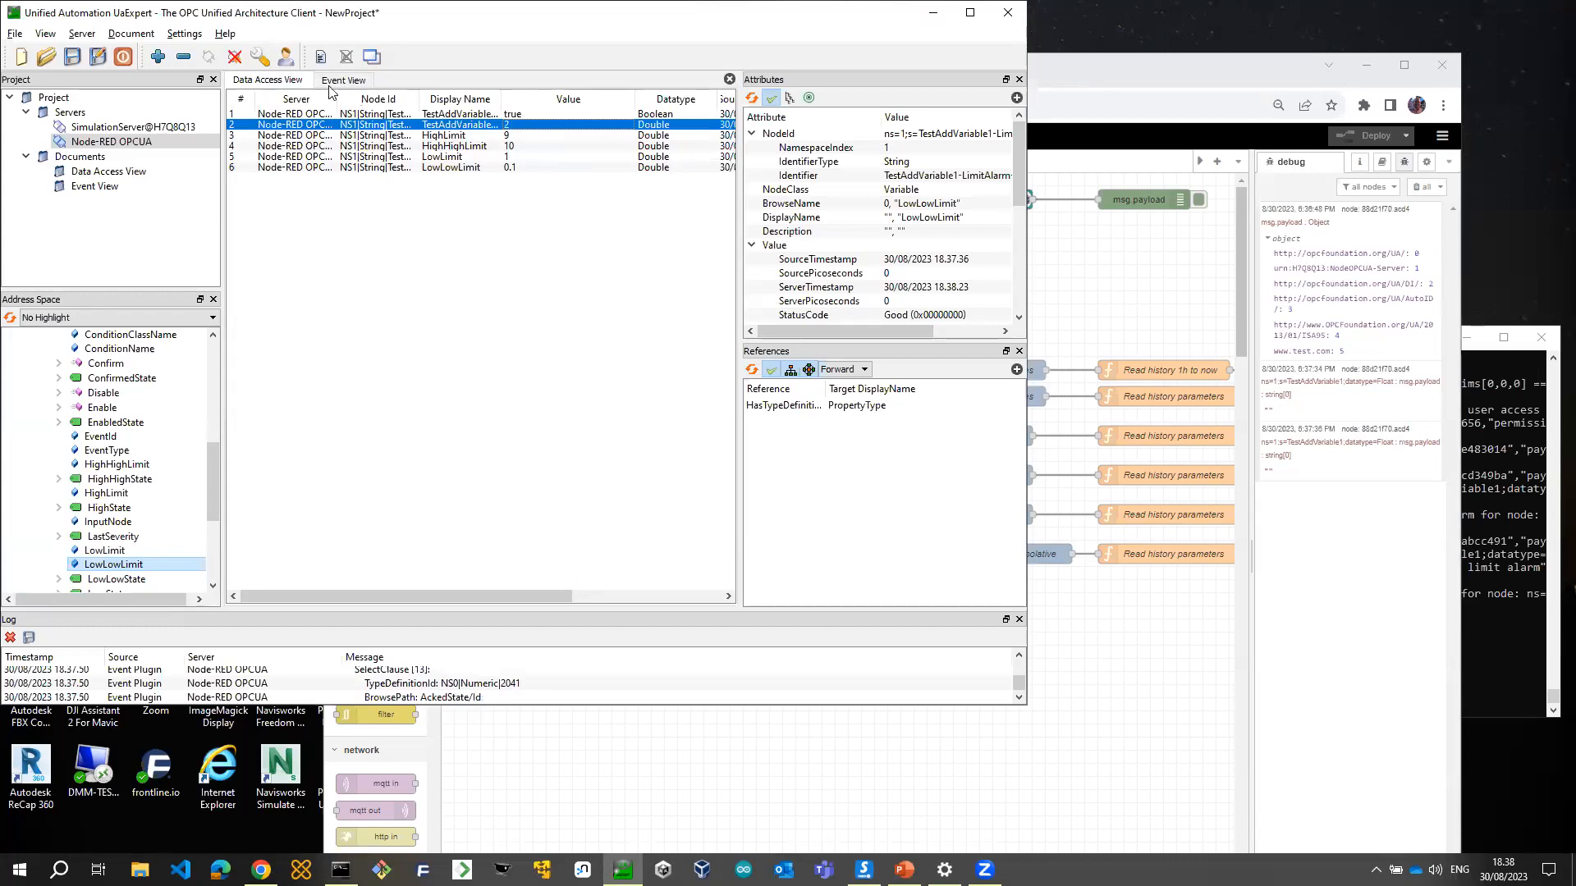
pyautogui.click(344, 80)
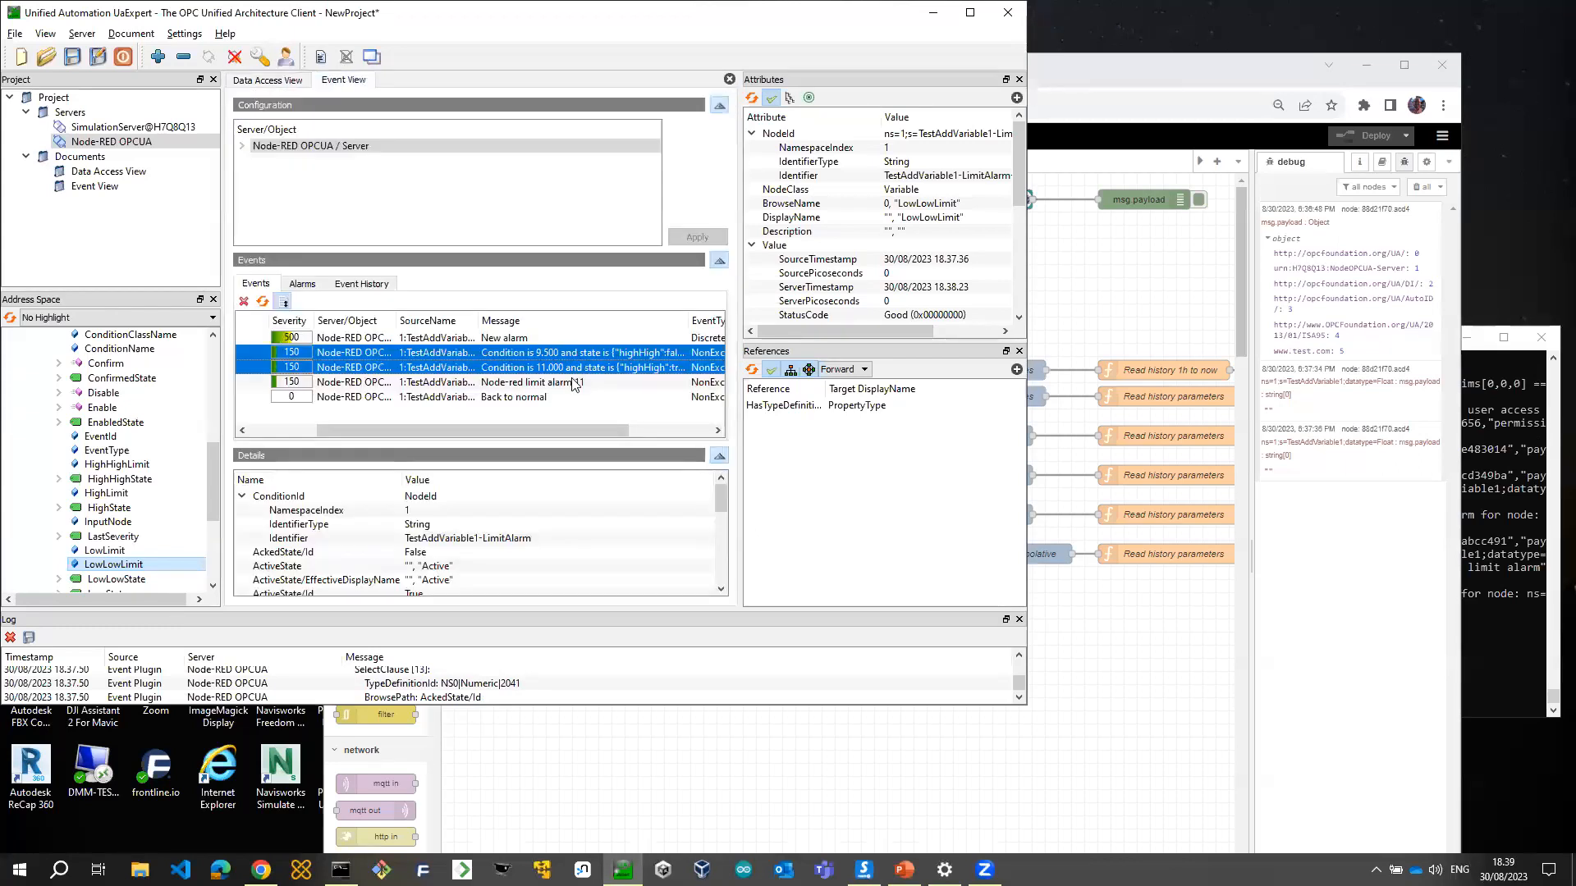
pyautogui.keyDown('shift'); pyautogui.click(534, 398); pyautogui.keyUp('shift')
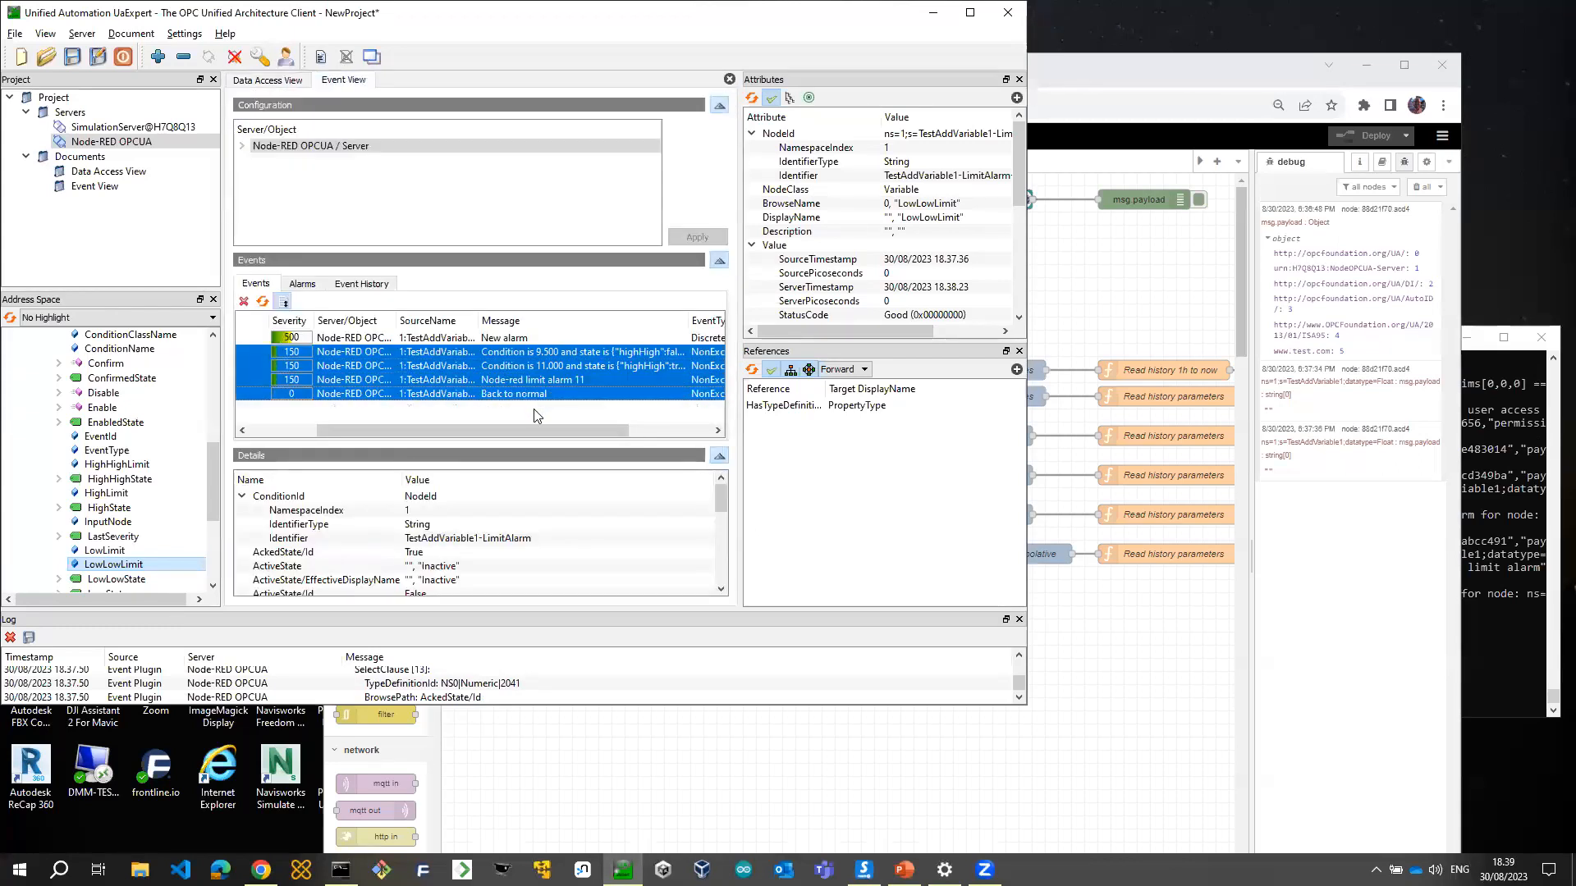
# Set TestAddVariable1-LimitState to -1 and extend the event selection to include the new limit alarm event
pyautogui.click(283, 81)
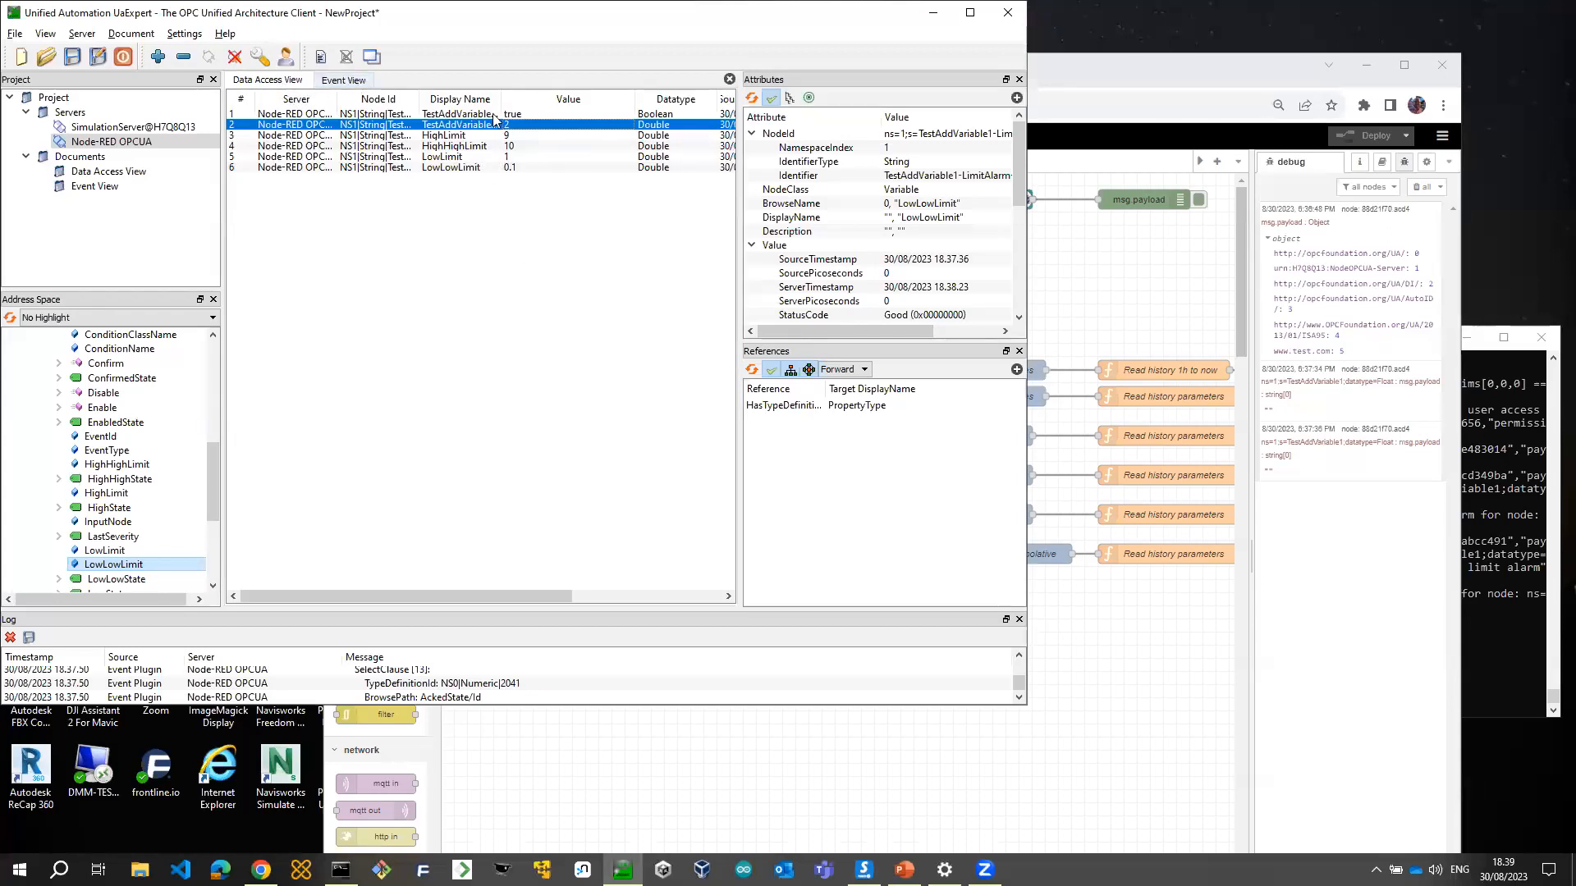
pyautogui.click(517, 124)
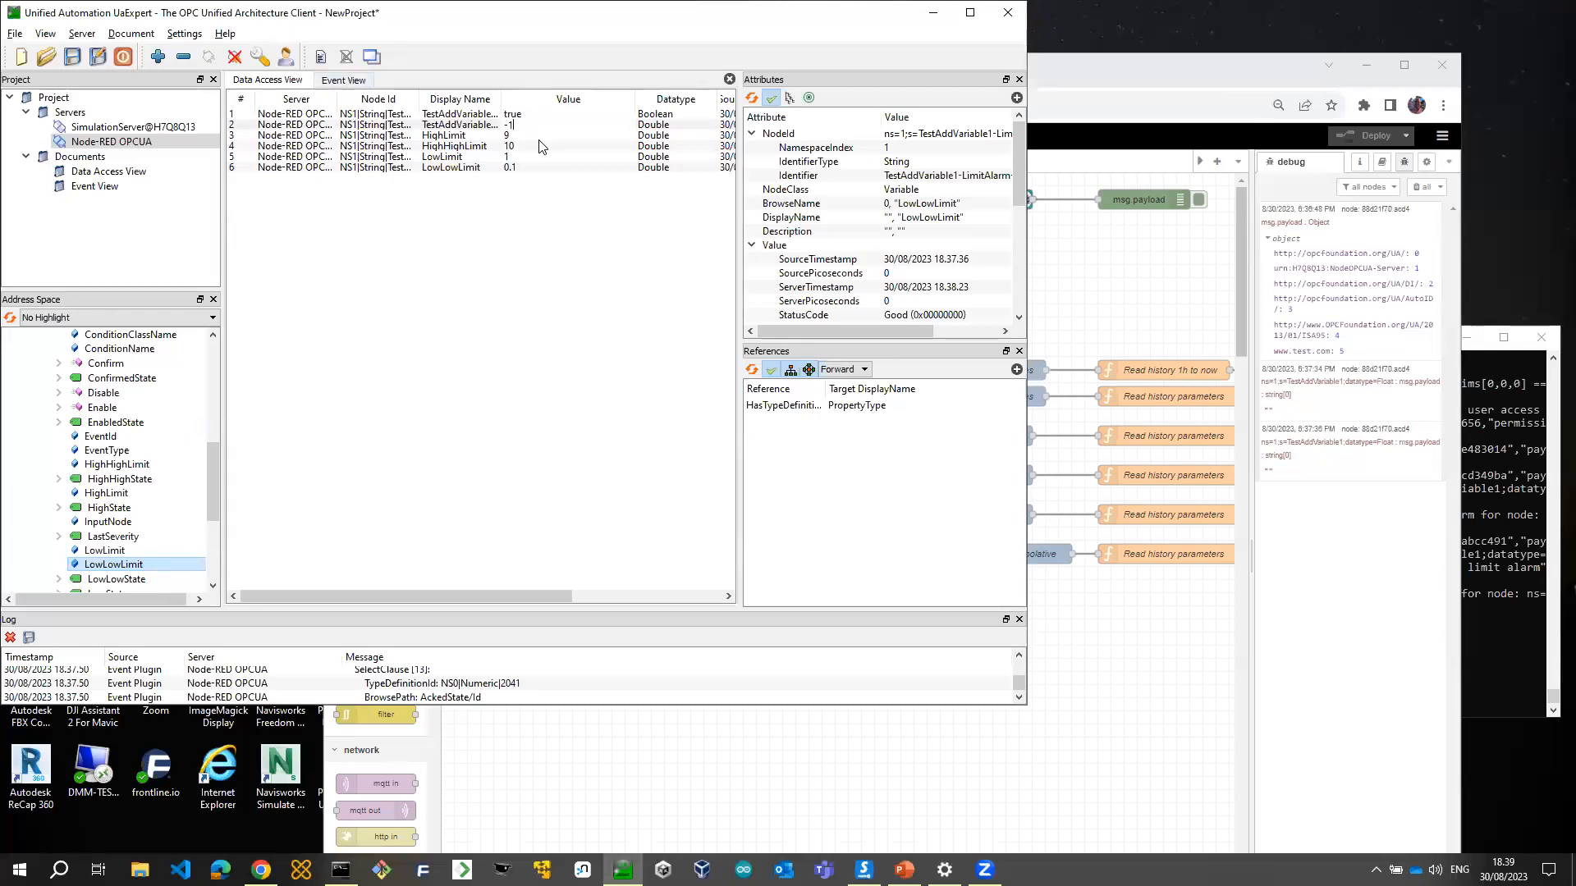
pyautogui.press('Return')
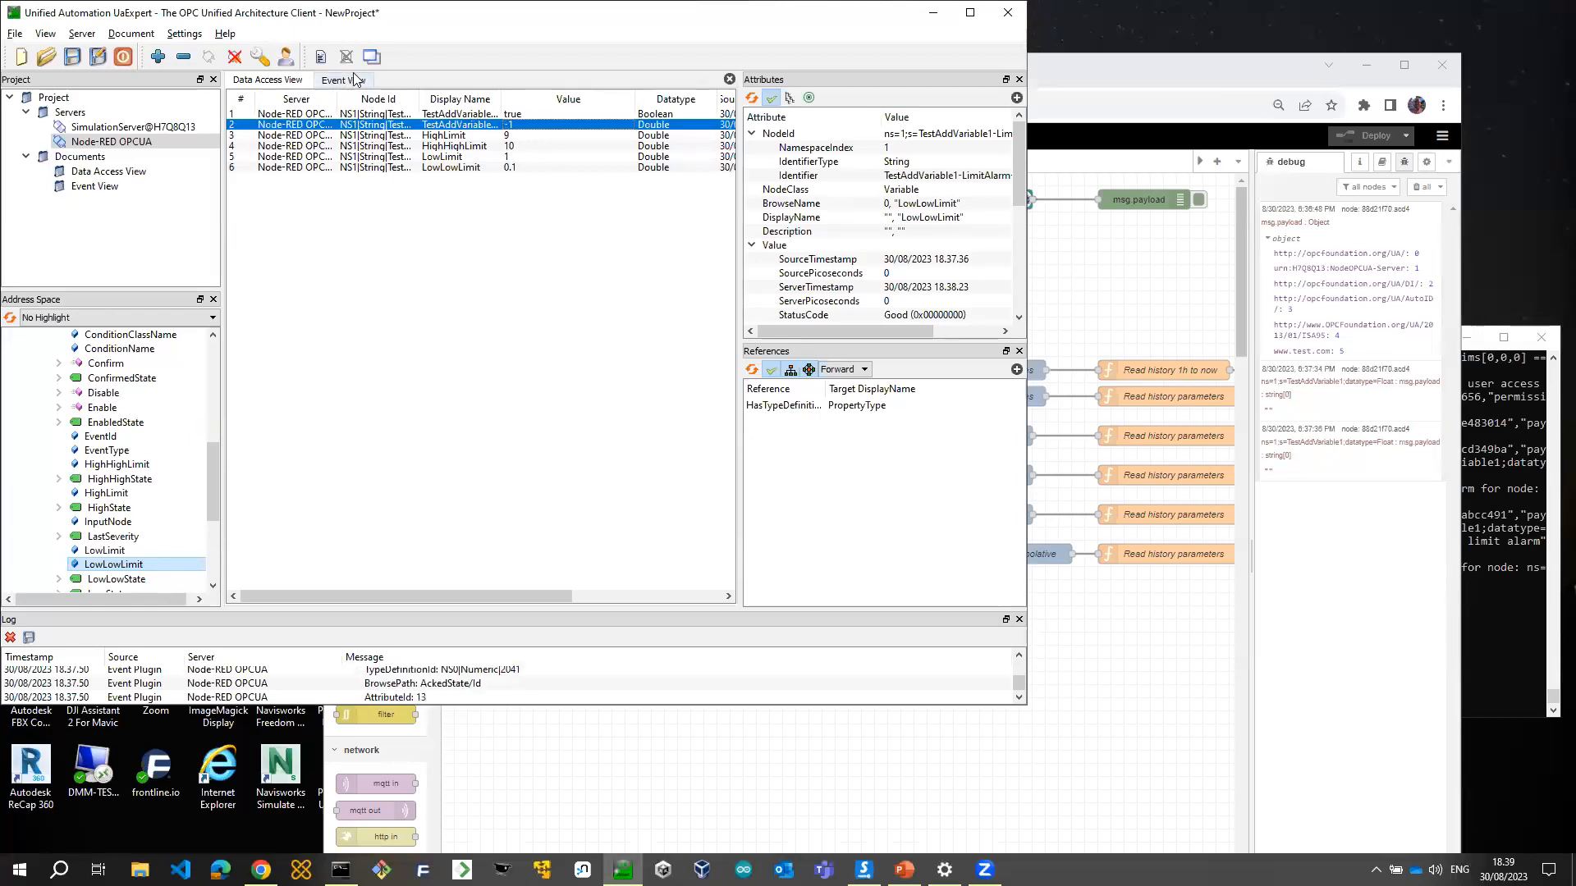
pyautogui.click(344, 80)
pyautogui.keyDown('shift'); pyautogui.click(558, 410); pyautogui.keyUp('shift')
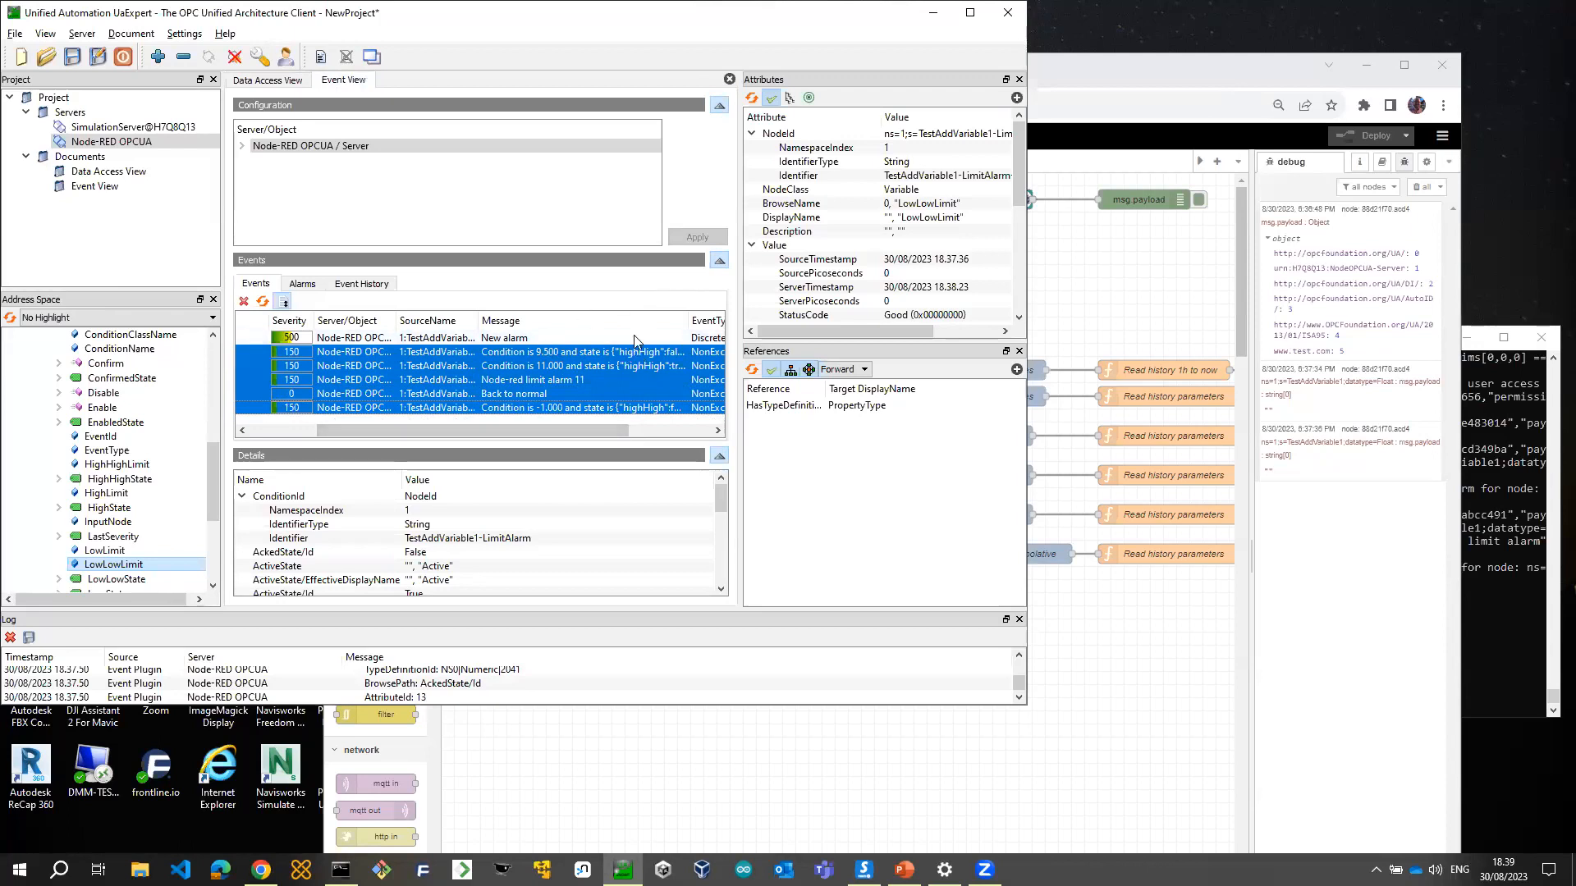
# Clear the debug messages in Node-RED, and add TestTrend to the Data Access View in UaExpert
pyautogui.click(1071, 260)
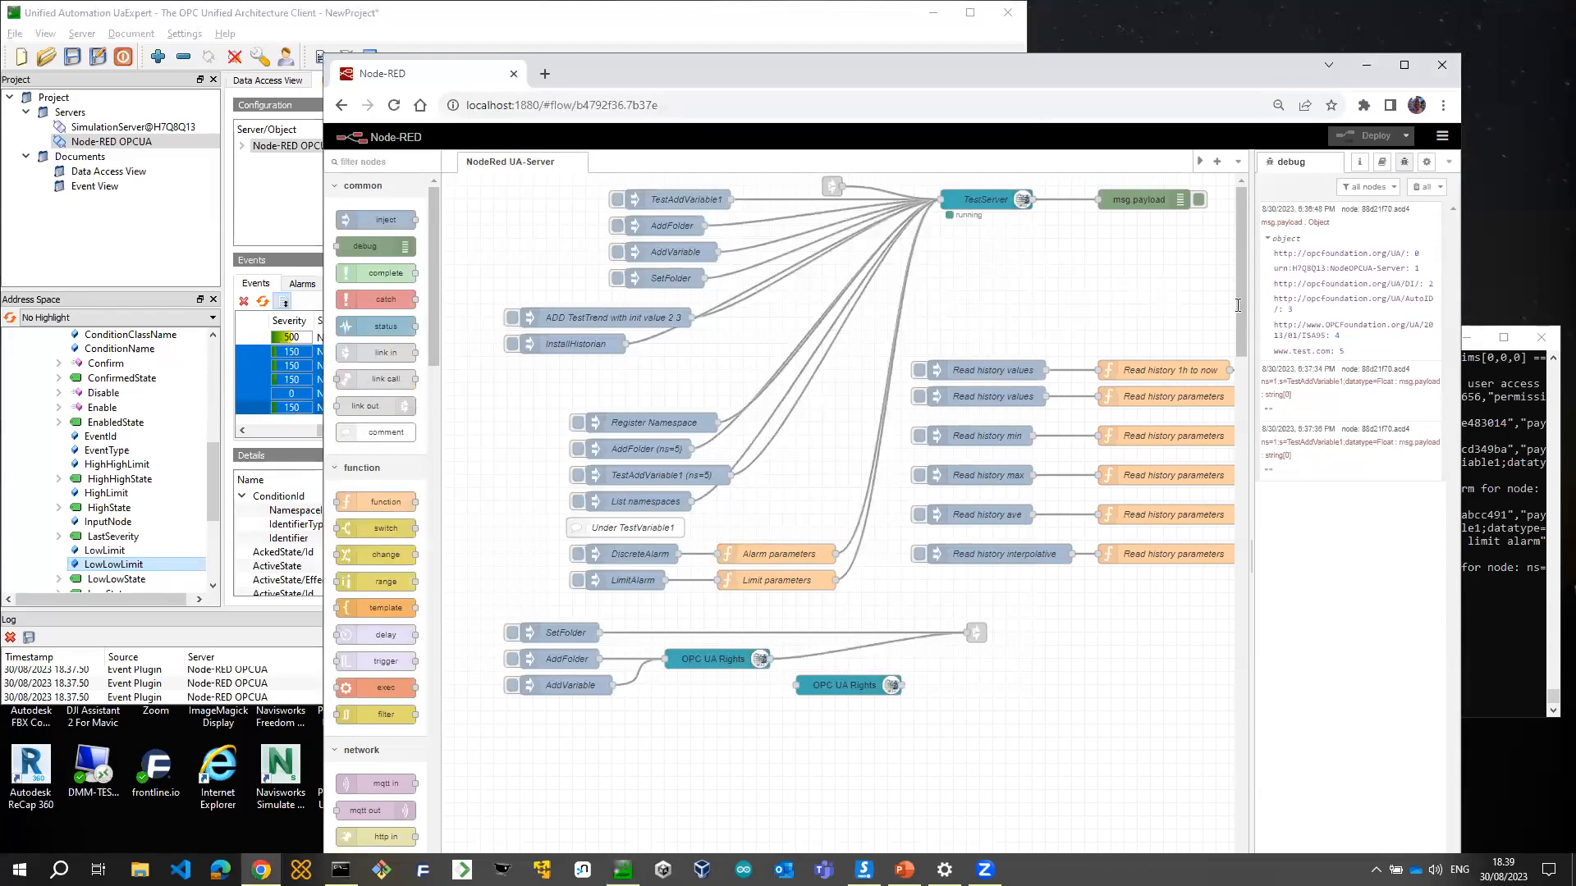
pyautogui.click(1423, 190)
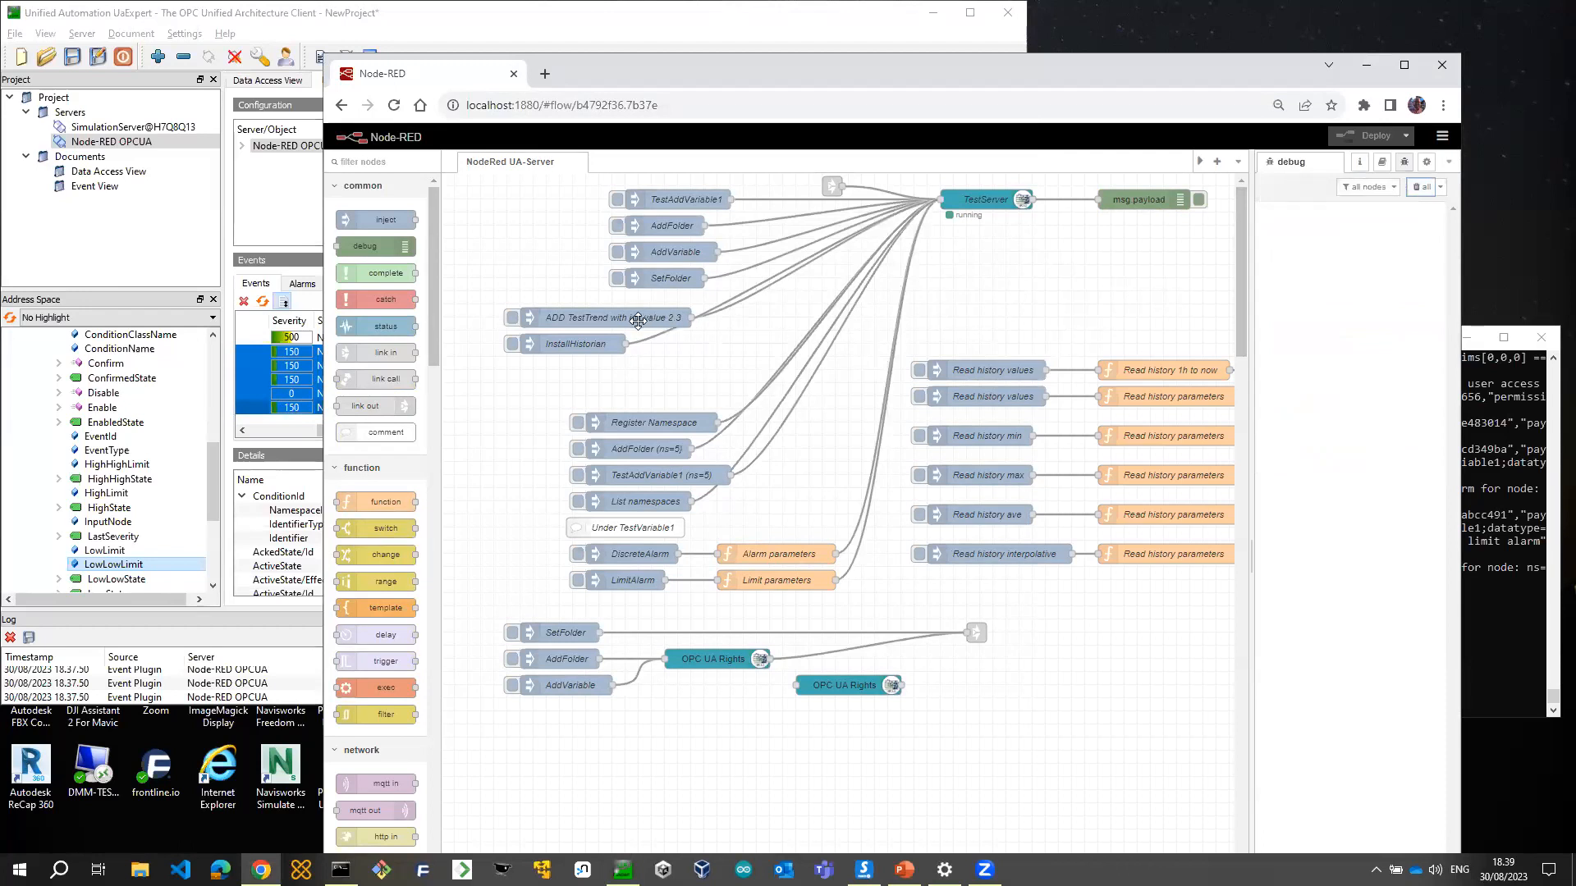
pyautogui.click(267, 89)
pyautogui.scroll(8, 210, 472)
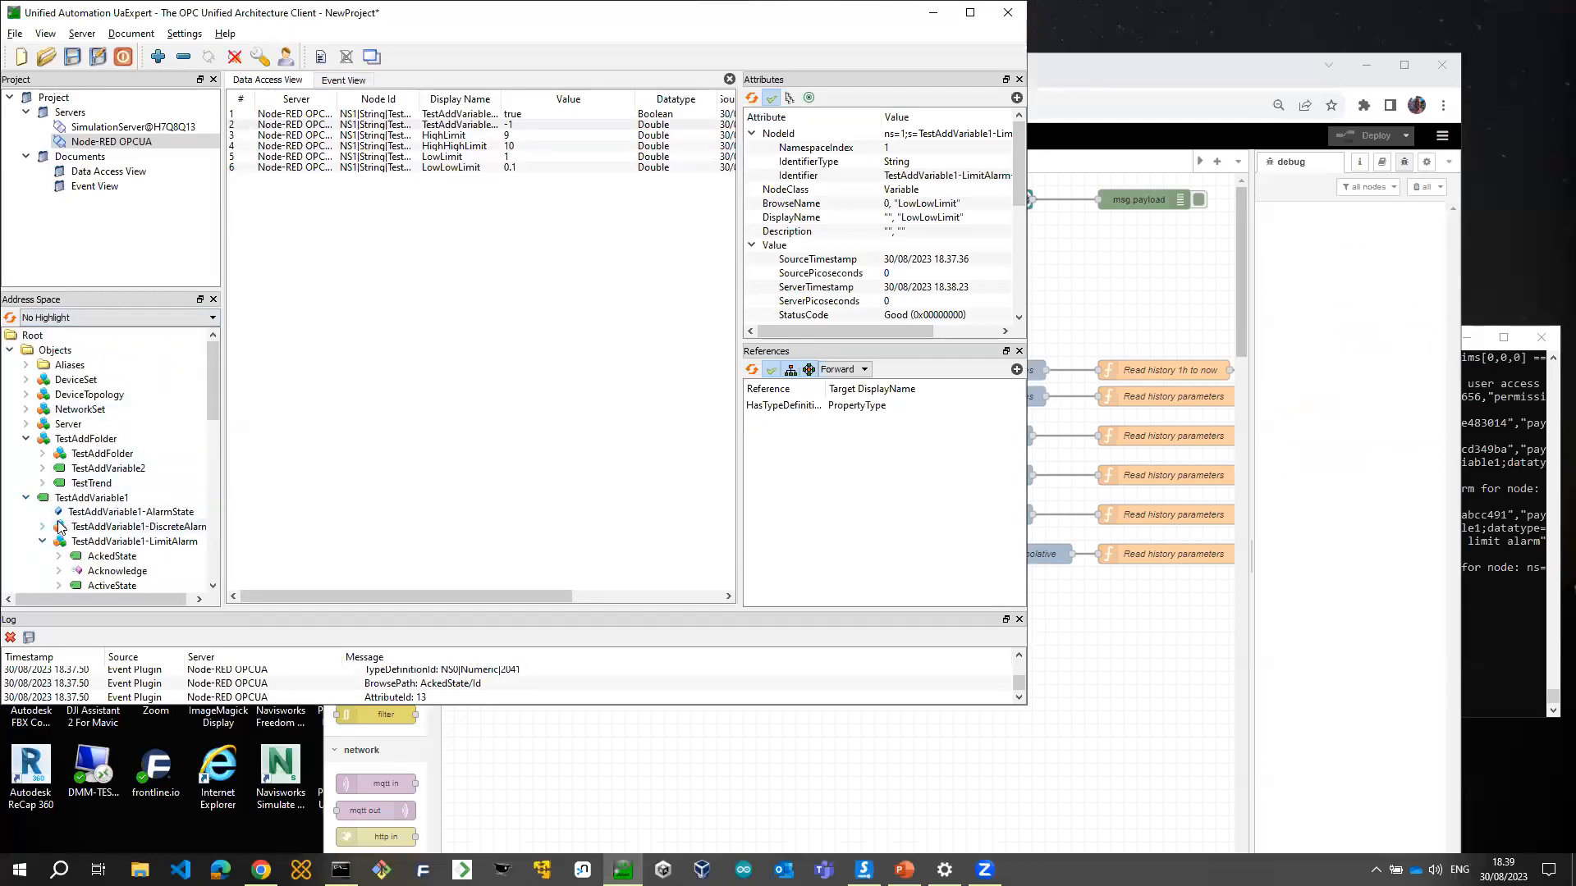
pyautogui.moveTo(98, 491); pyautogui.dragTo(504, 185)
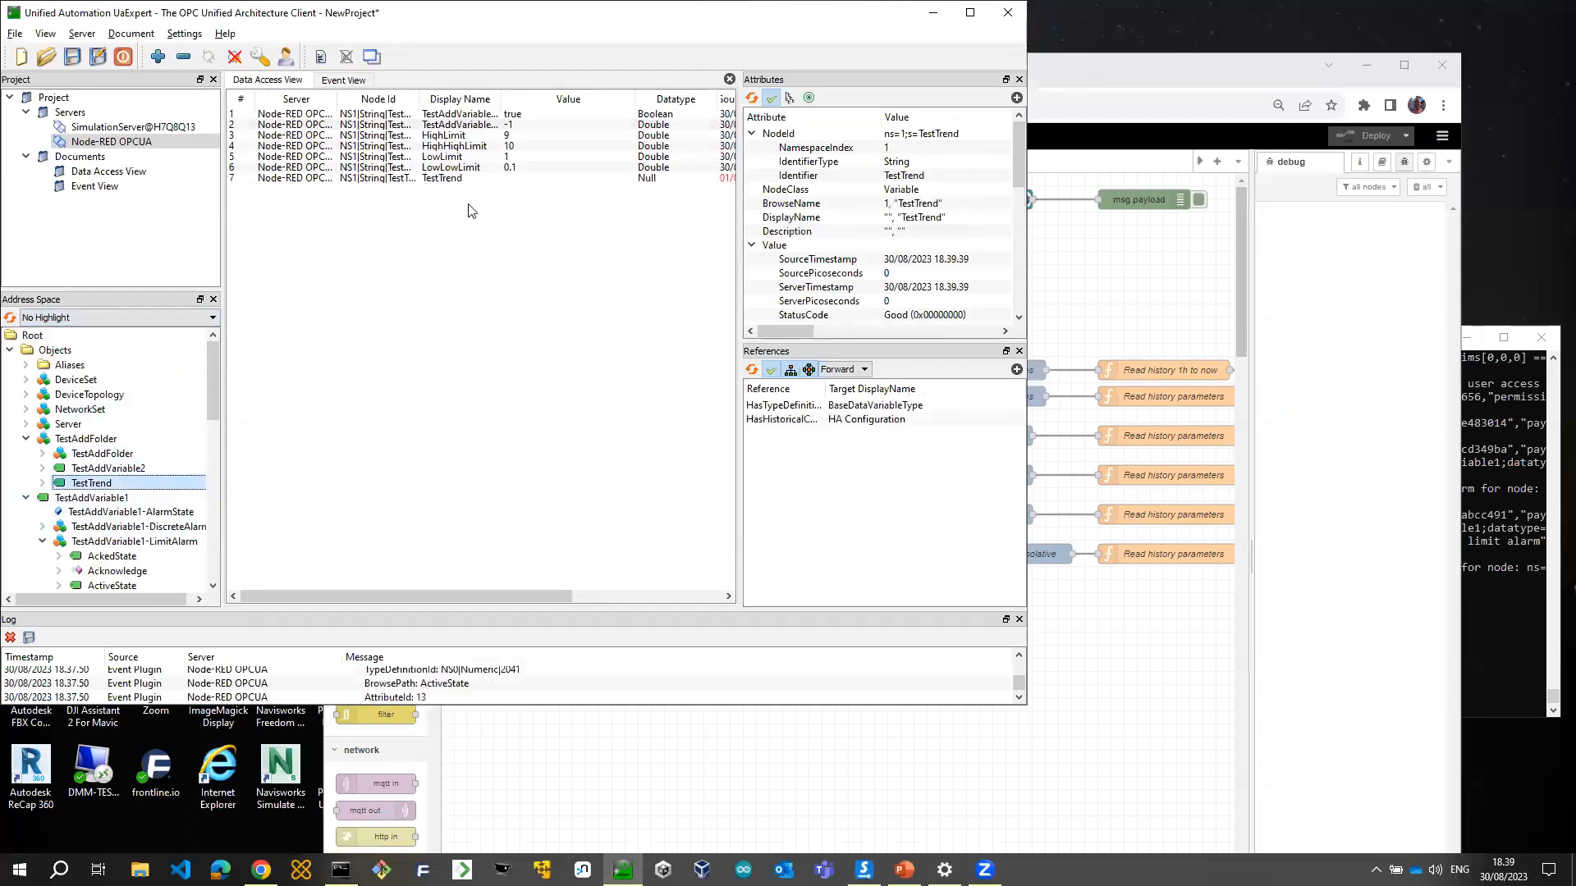
# Write the values 3.3 and 4.5 one after the other to TestTrend in the Data Access View
pyautogui.click(509, 181)
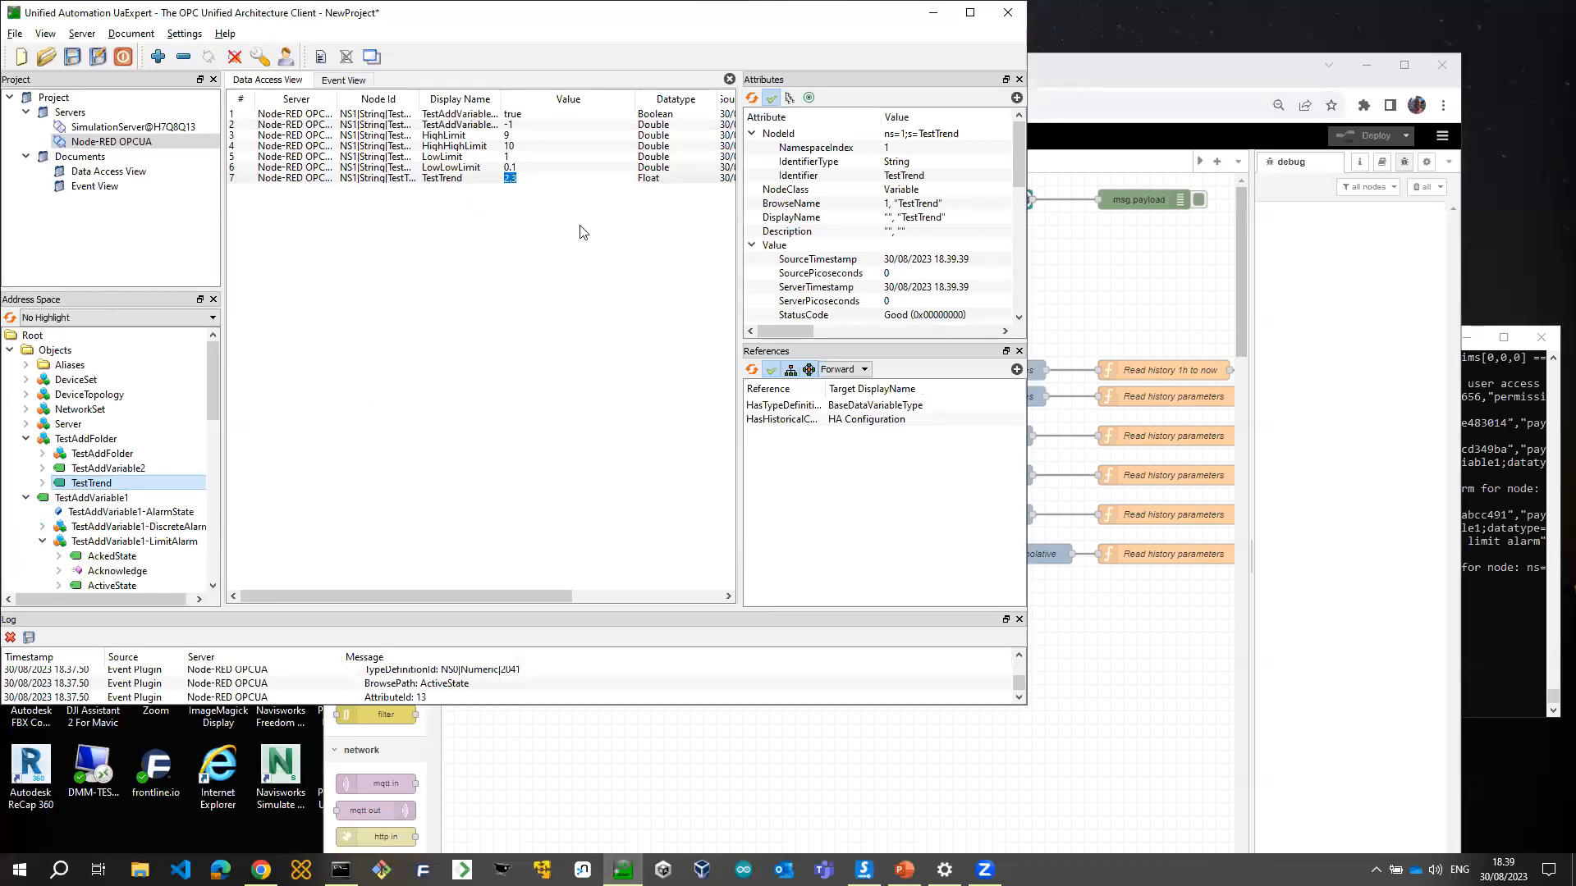
pyautogui.press('Return')
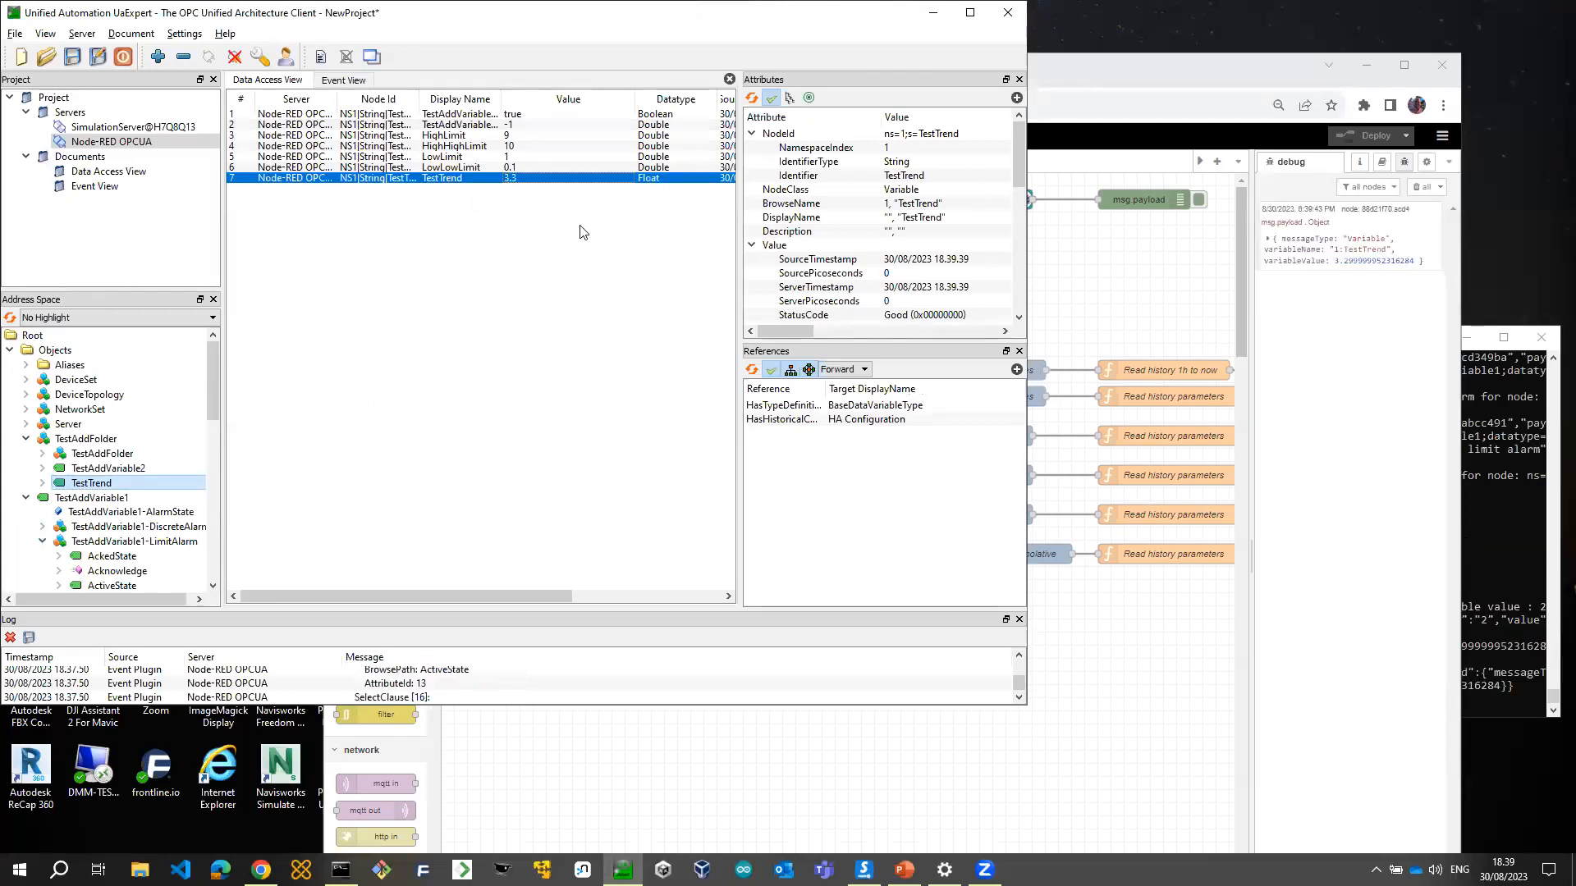
pyautogui.click(526, 180)
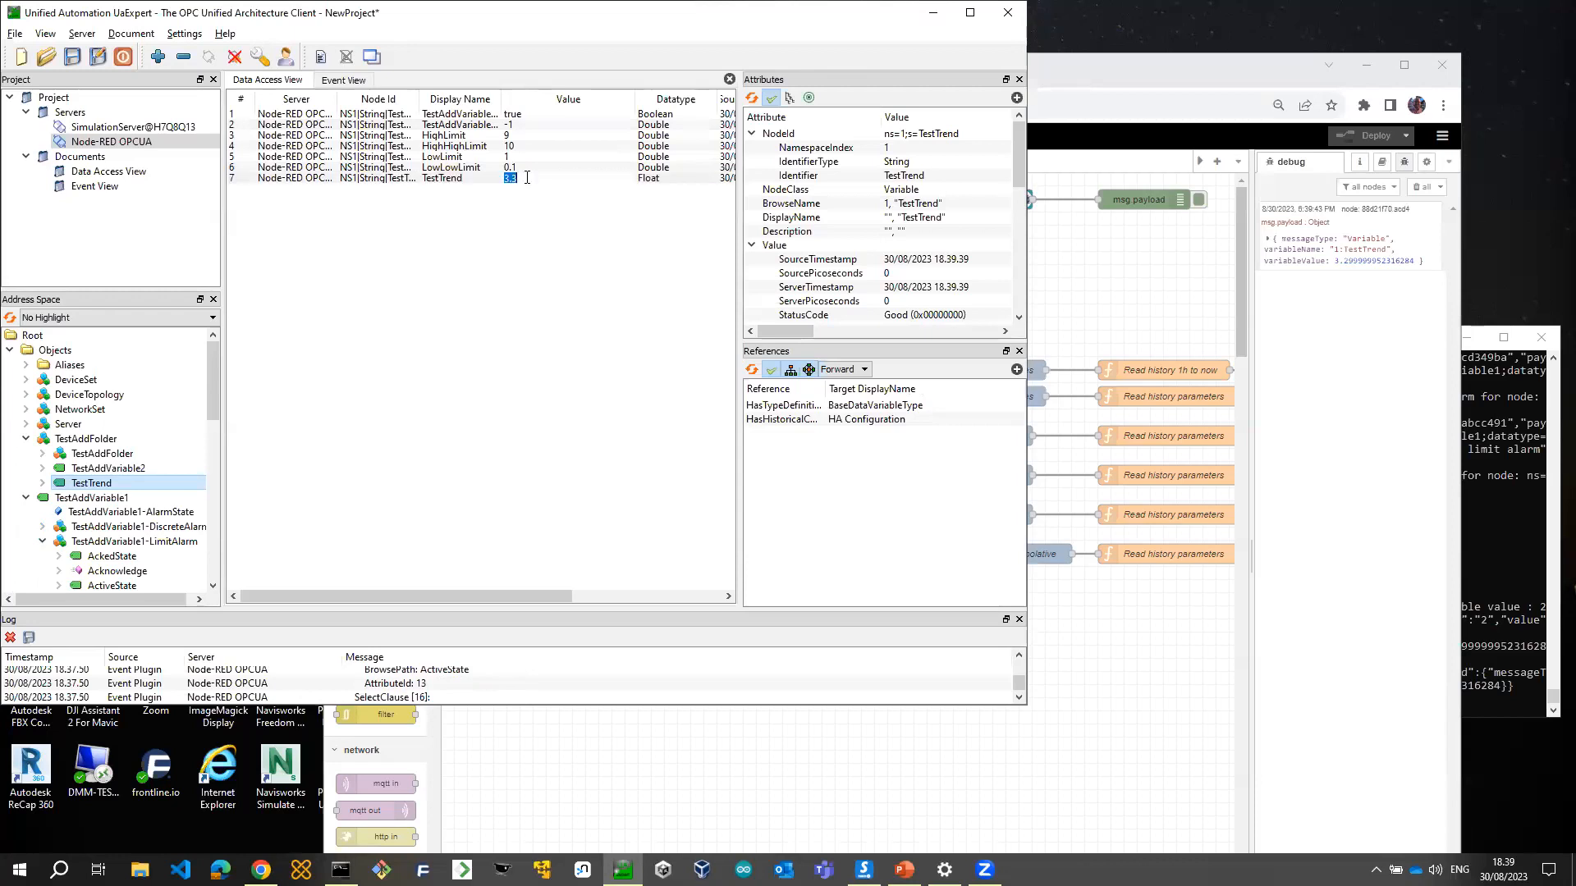
pyautogui.press('Return')
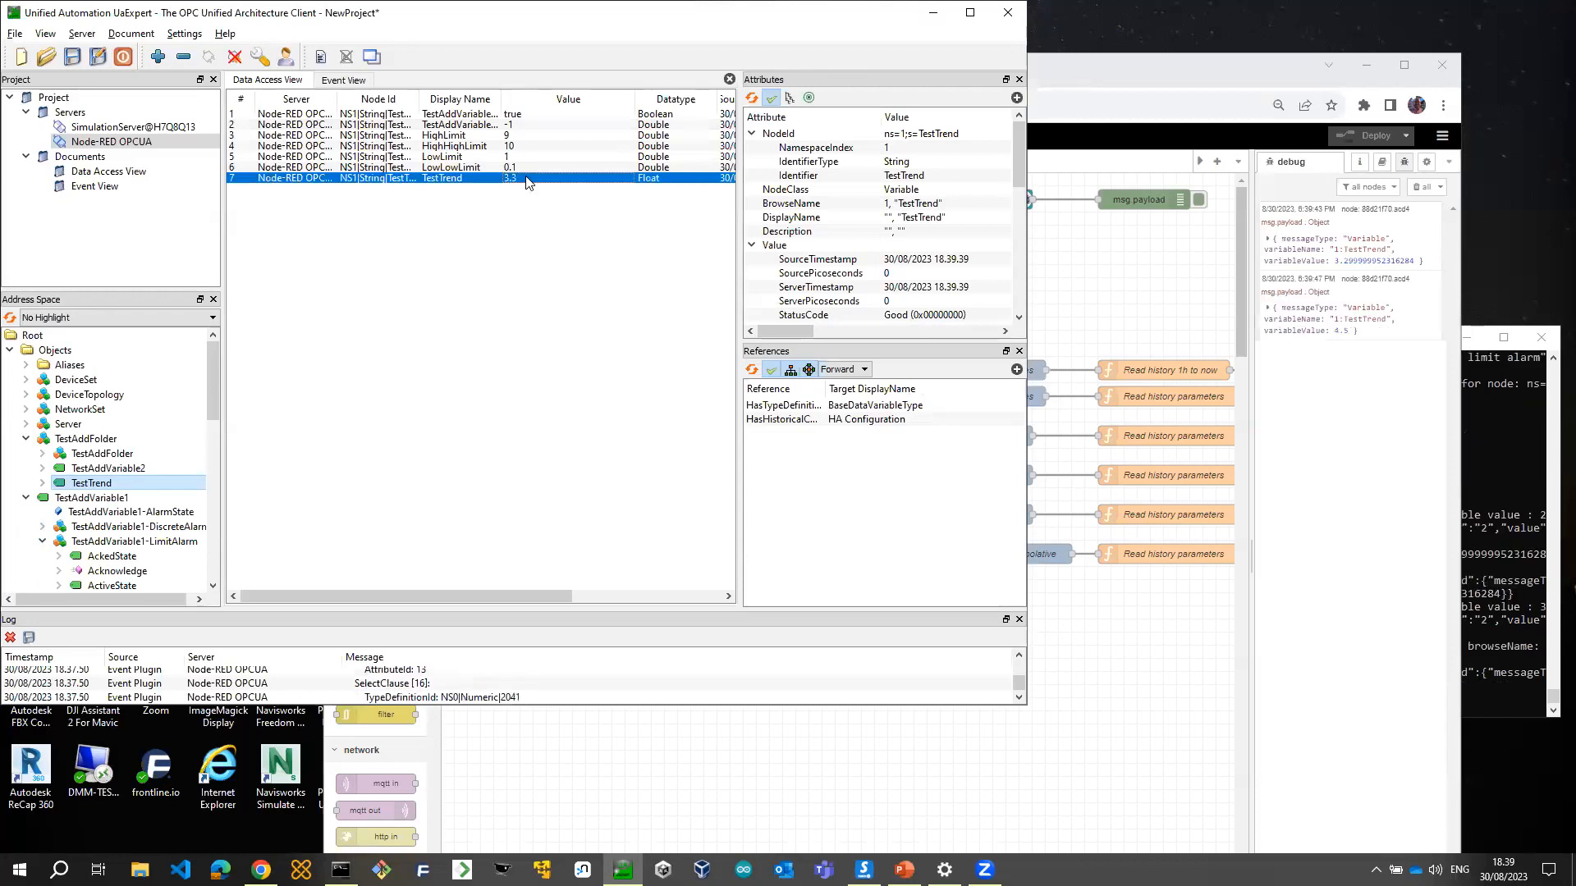
# Write the value 5.8 to TestTrend in the Data Access View
pyautogui.click(527, 180)
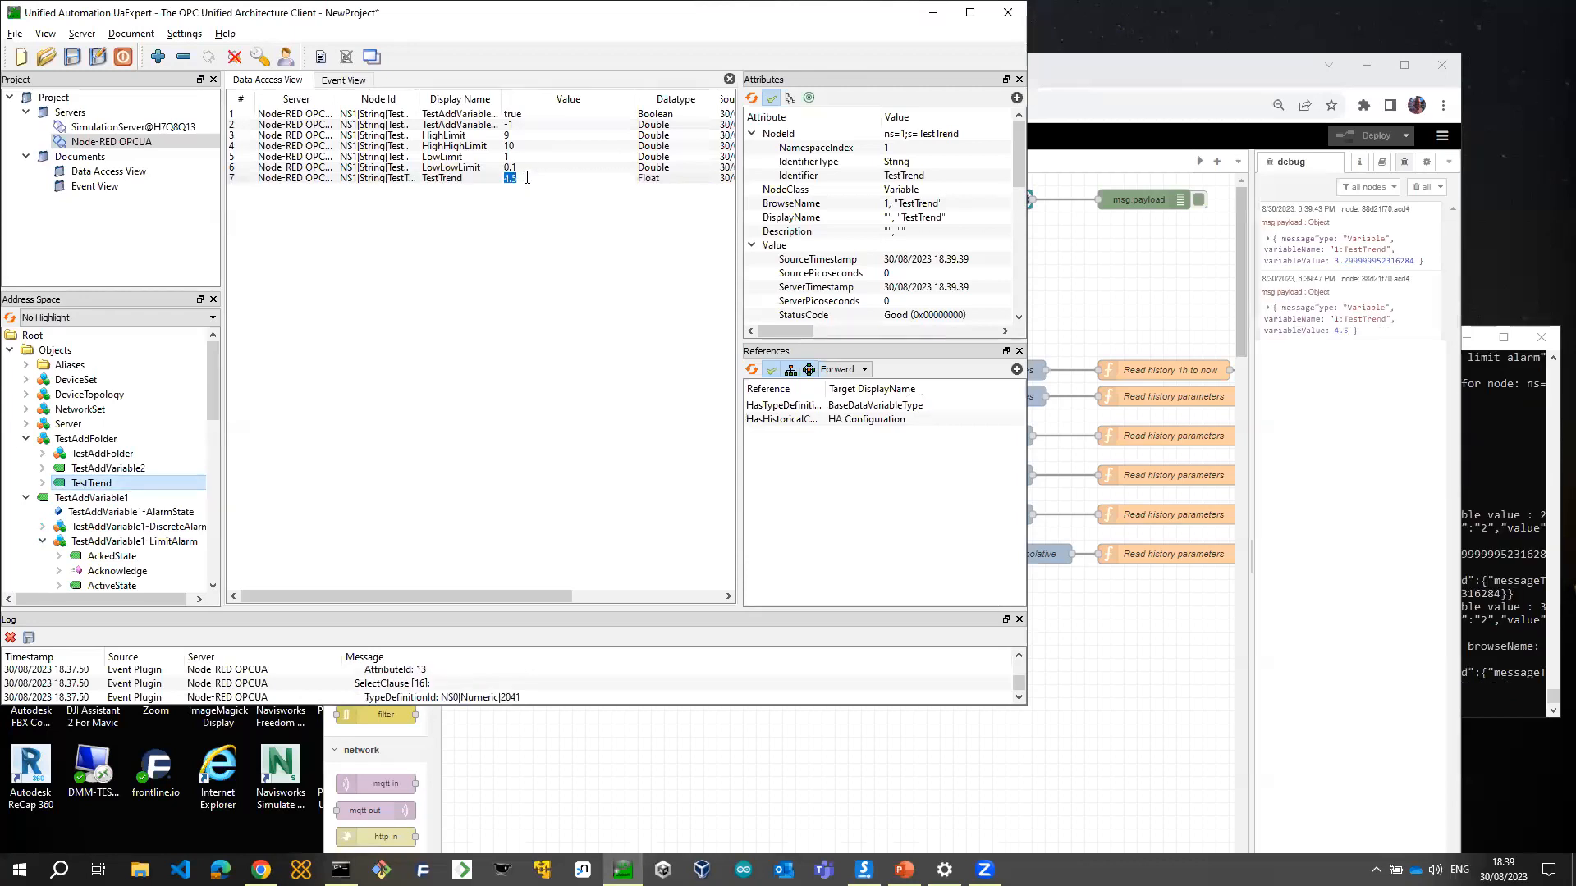
pyautogui.write('5.8')
pyautogui.press('Return')
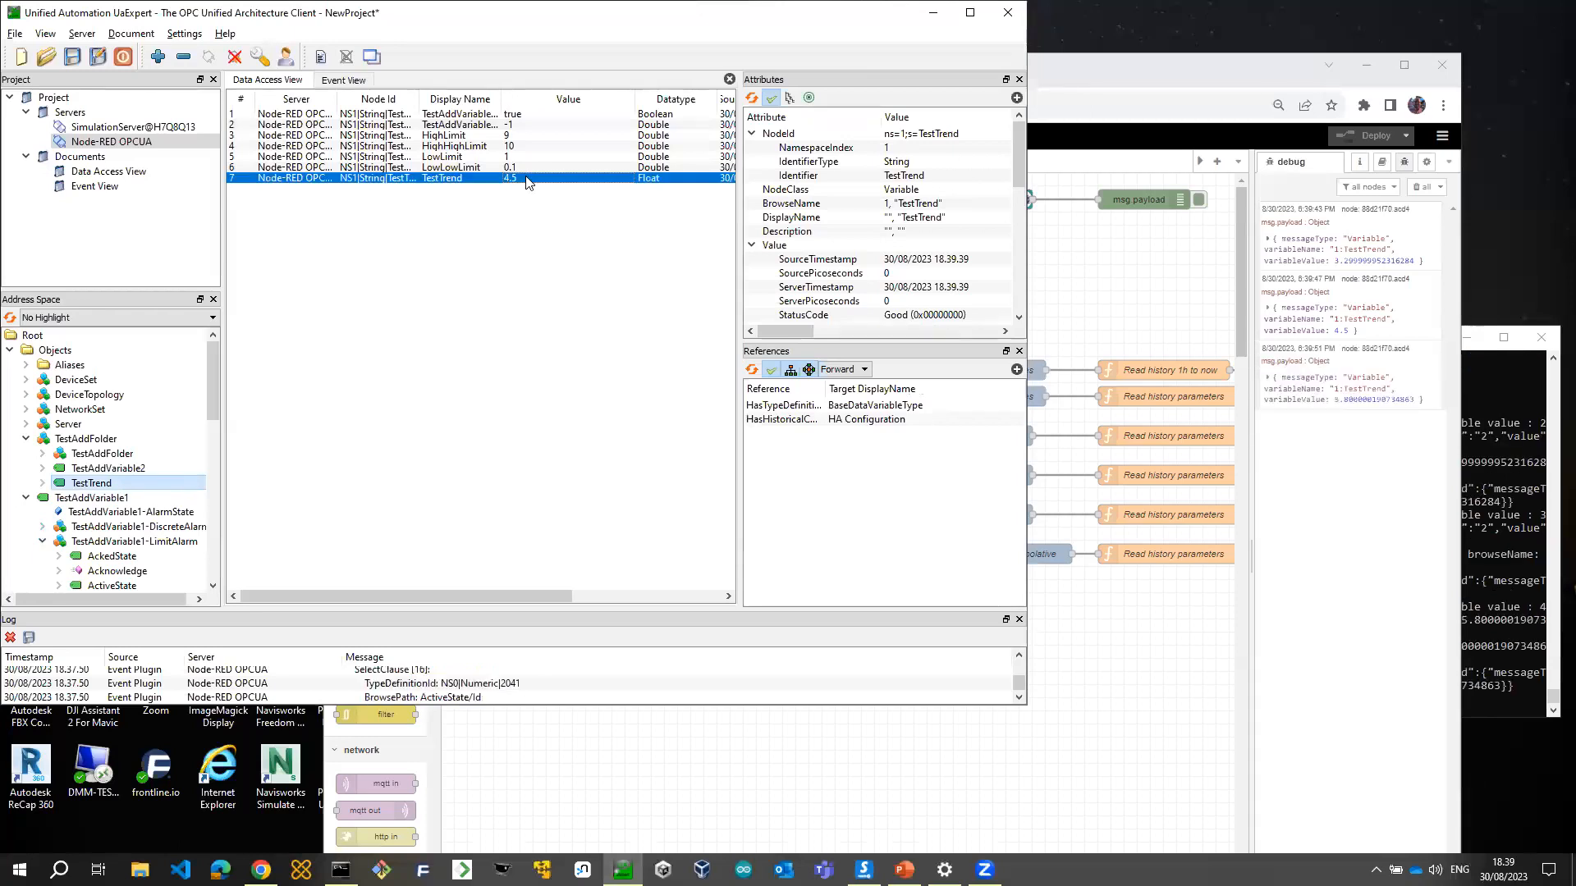
# Add a History Trend View document to the project and plot TestTrend's history in it for the default time range
pyautogui.click(102, 158)
pyautogui.rightClick(112, 163)
pyautogui.click(152, 170)
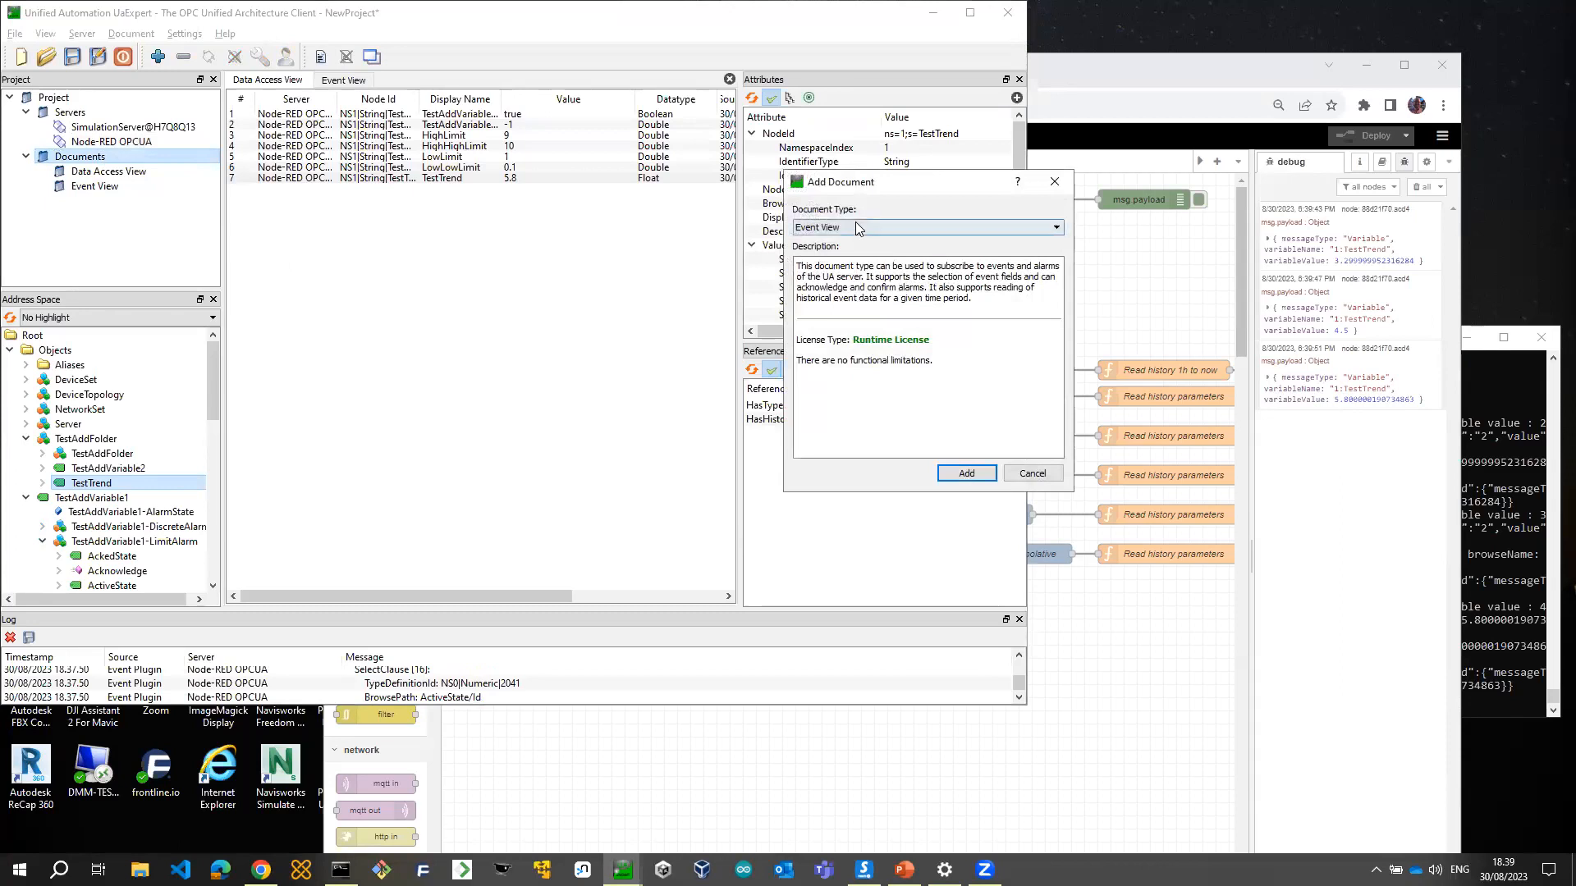
pyautogui.click(856, 224)
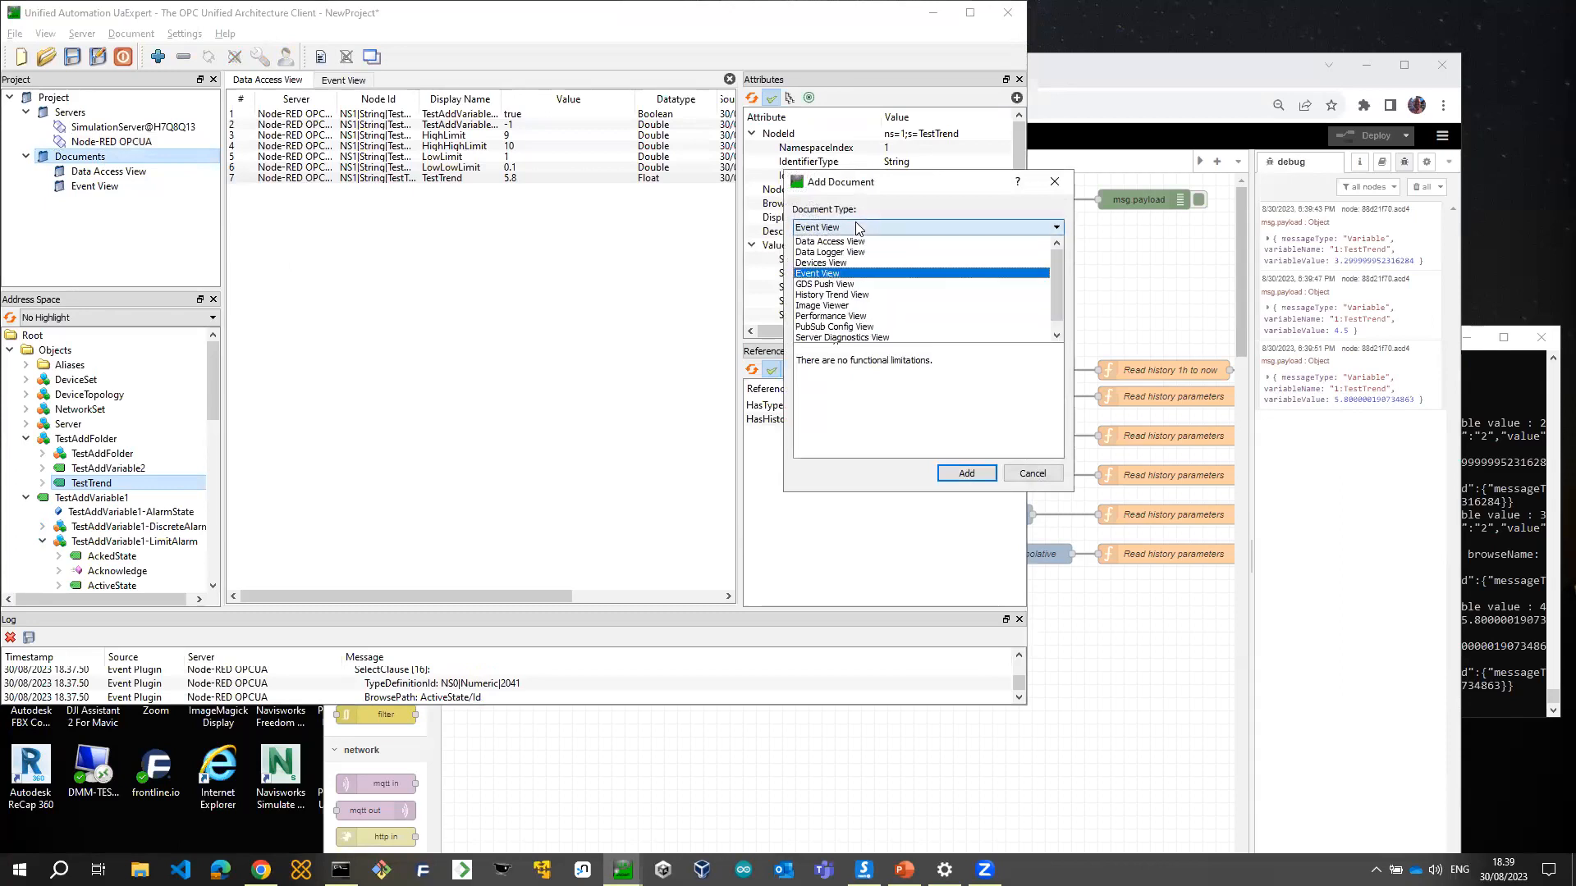
pyautogui.click(864, 295)
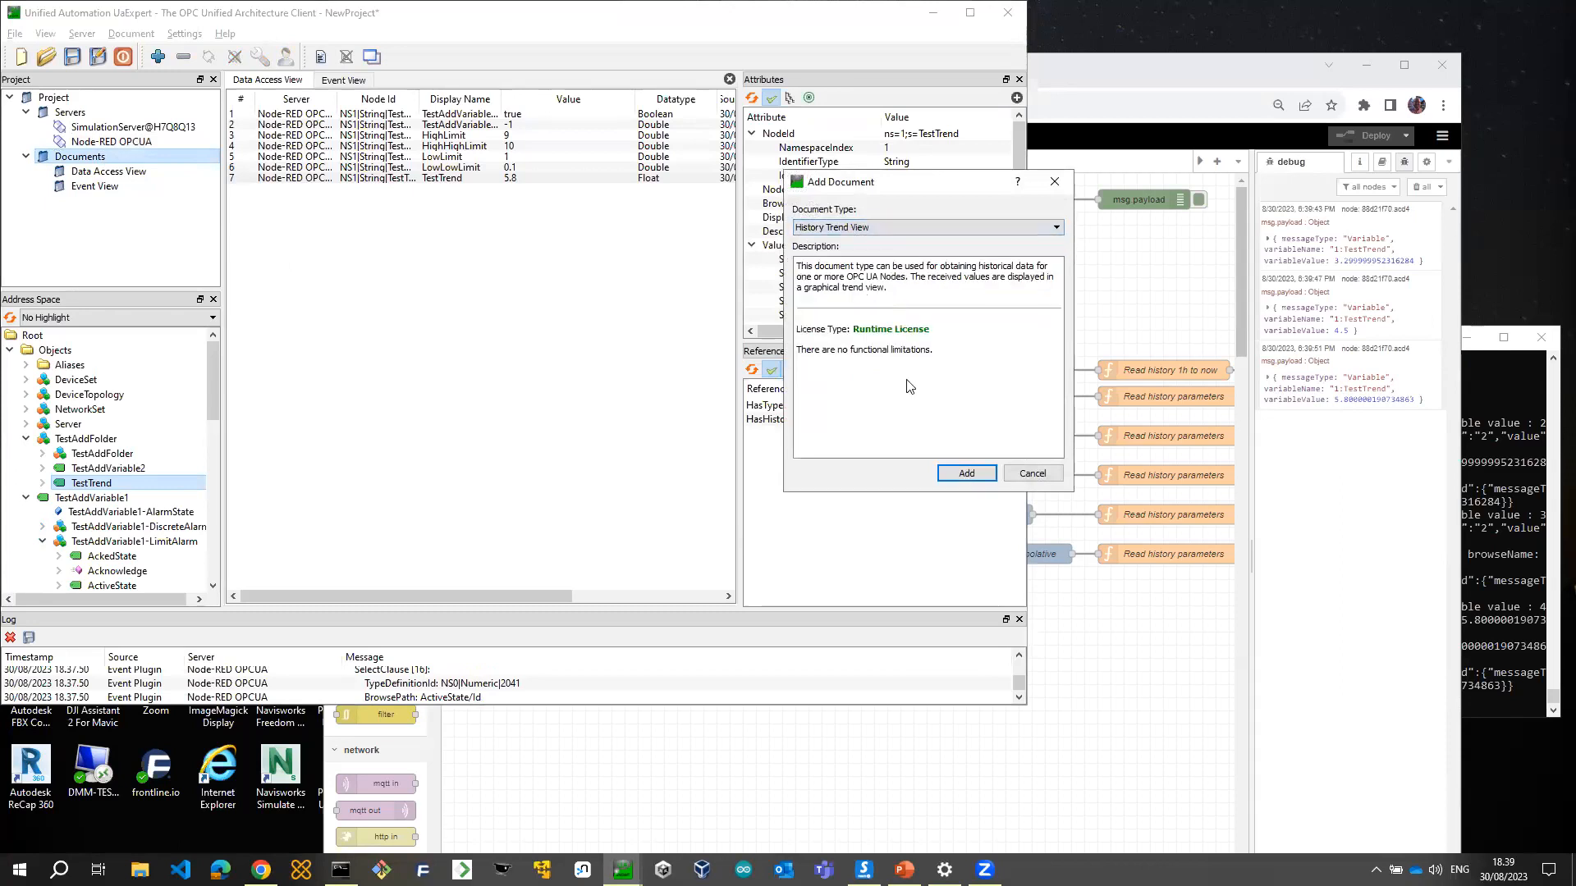
pyautogui.click(948, 474)
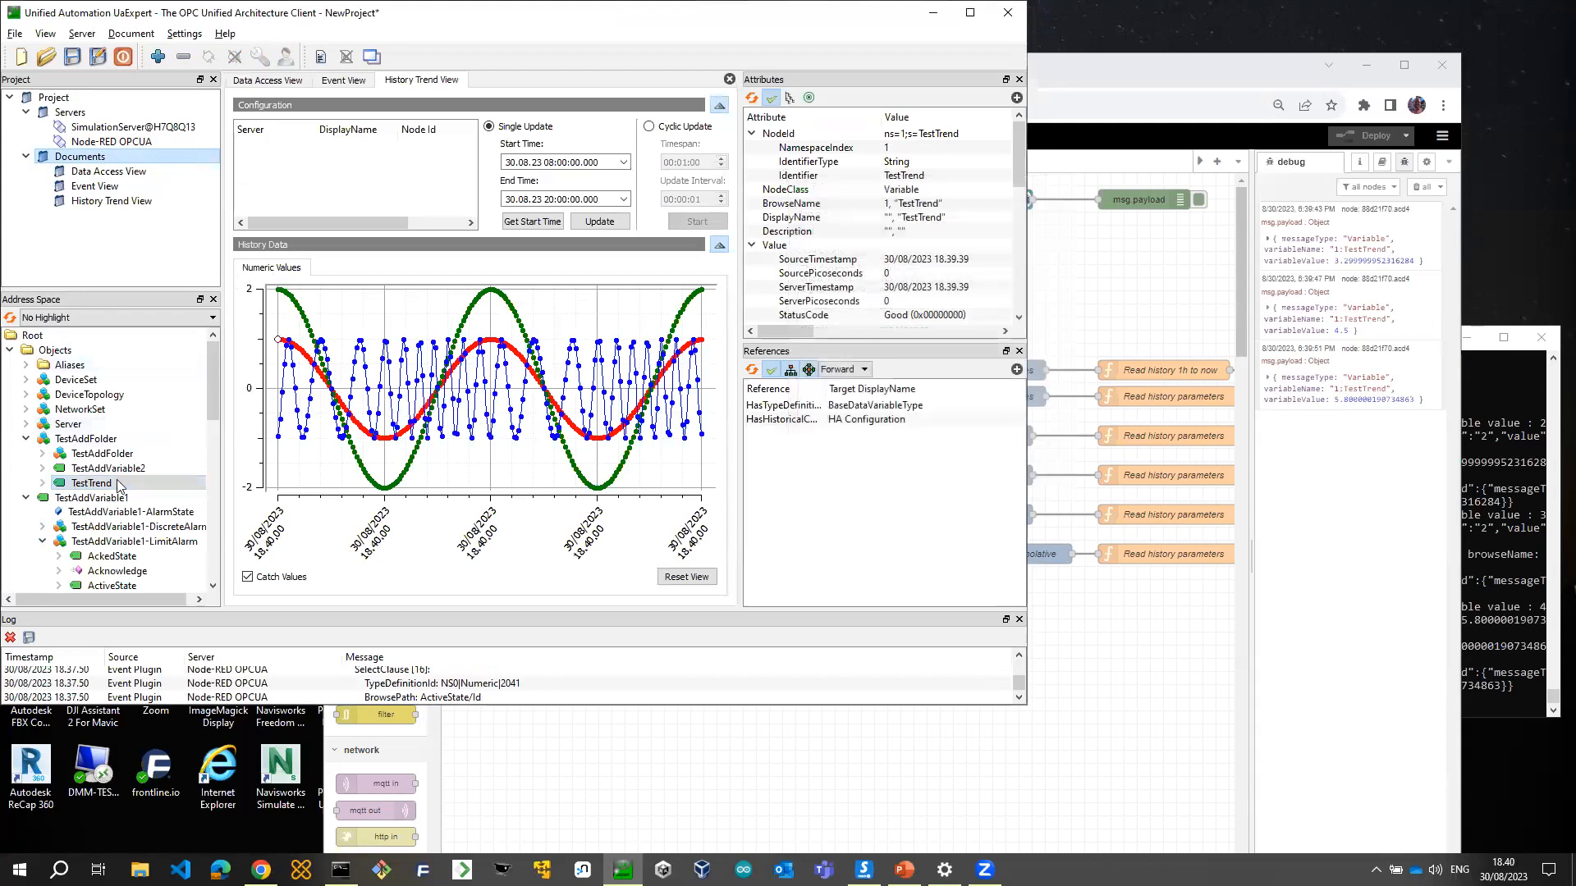
pyautogui.moveTo(107, 486); pyautogui.dragTo(312, 203)
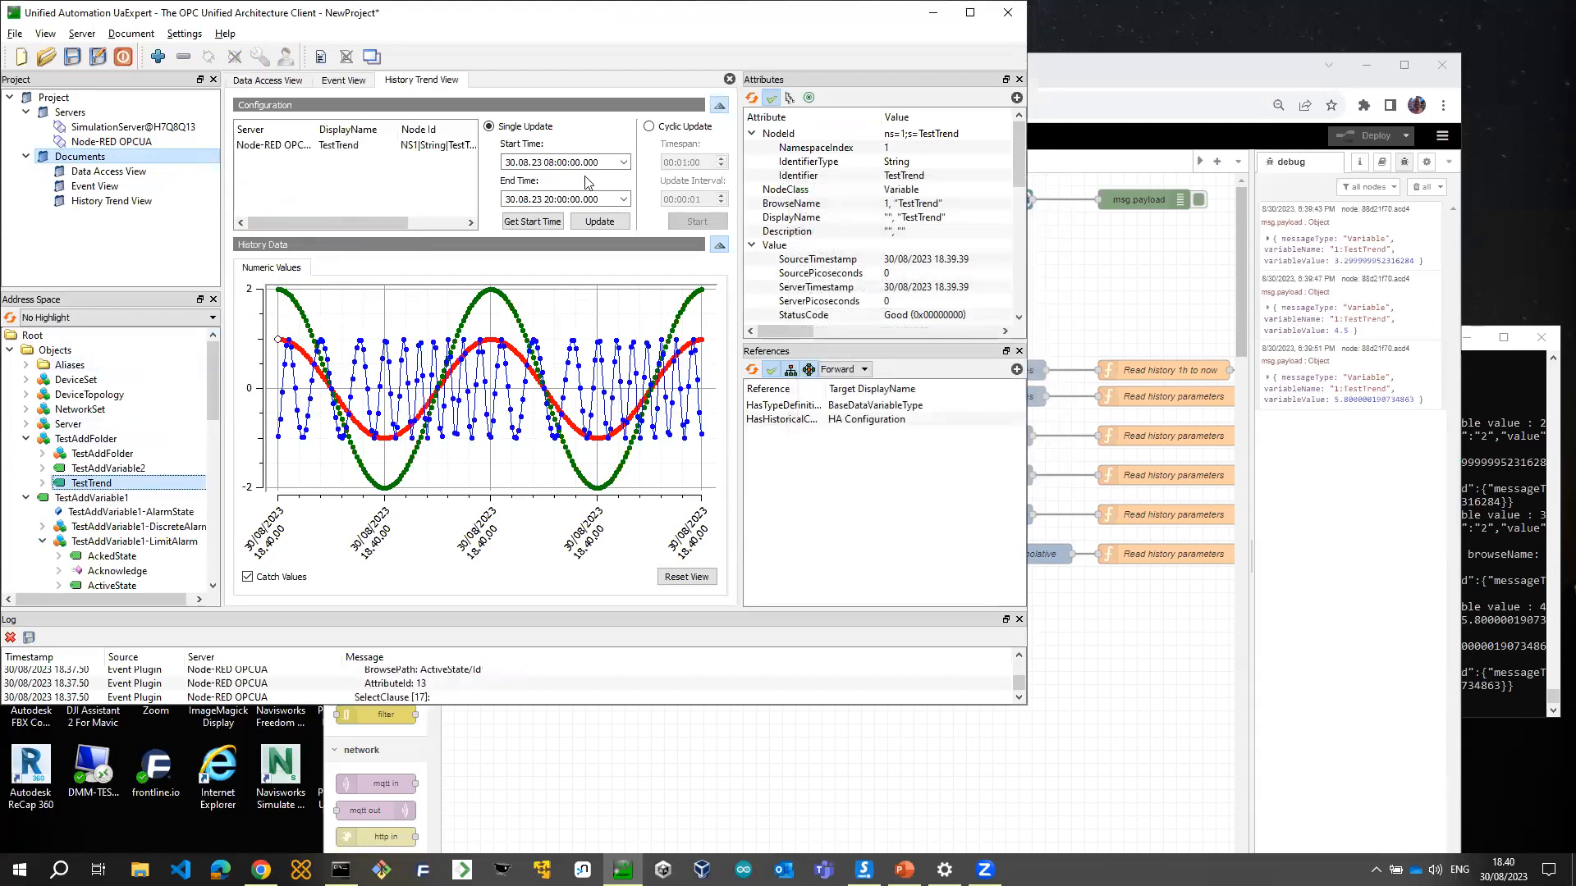
pyautogui.click(591, 223)
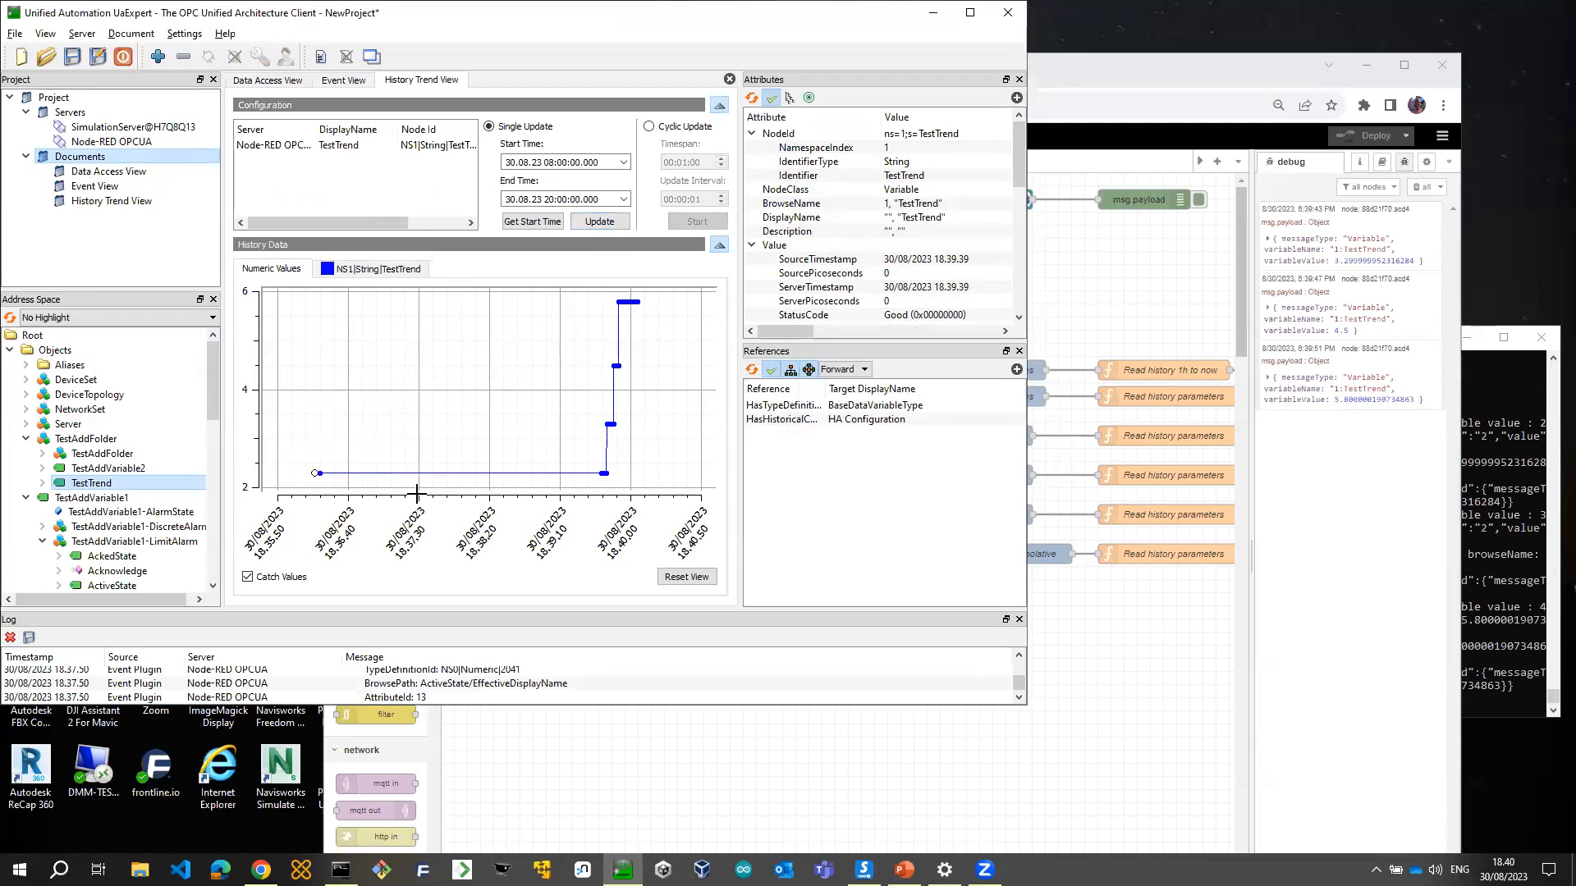
# Switch to Node-RED, run the Read history values request for 1h to now, and hide the debug sidebar to reveal the client node
pyautogui.click(1144, 296)
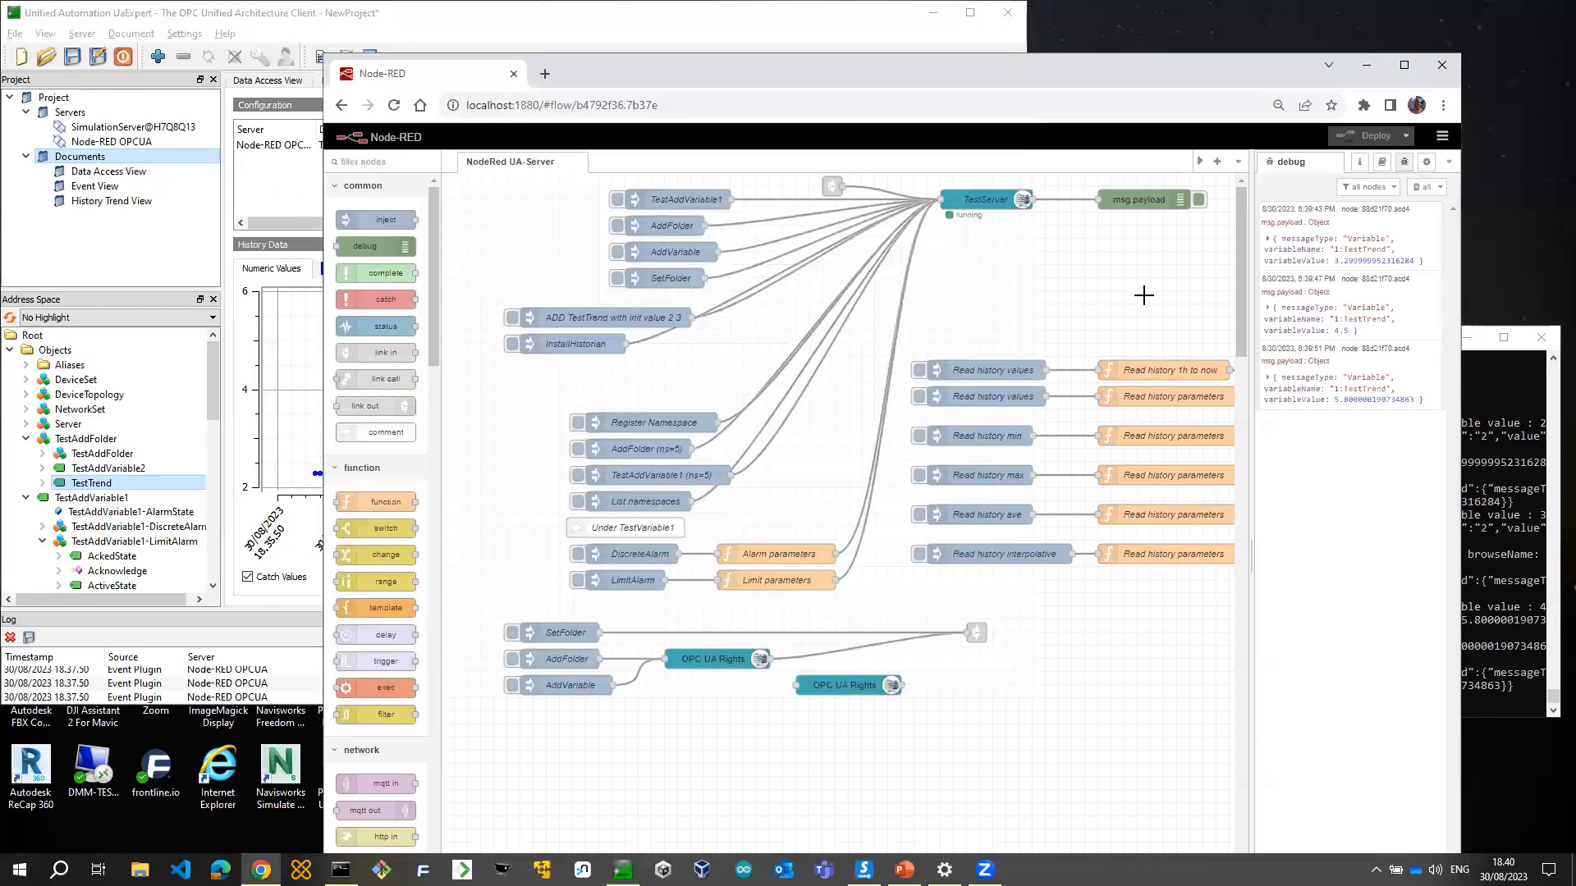
pyautogui.click(919, 372)
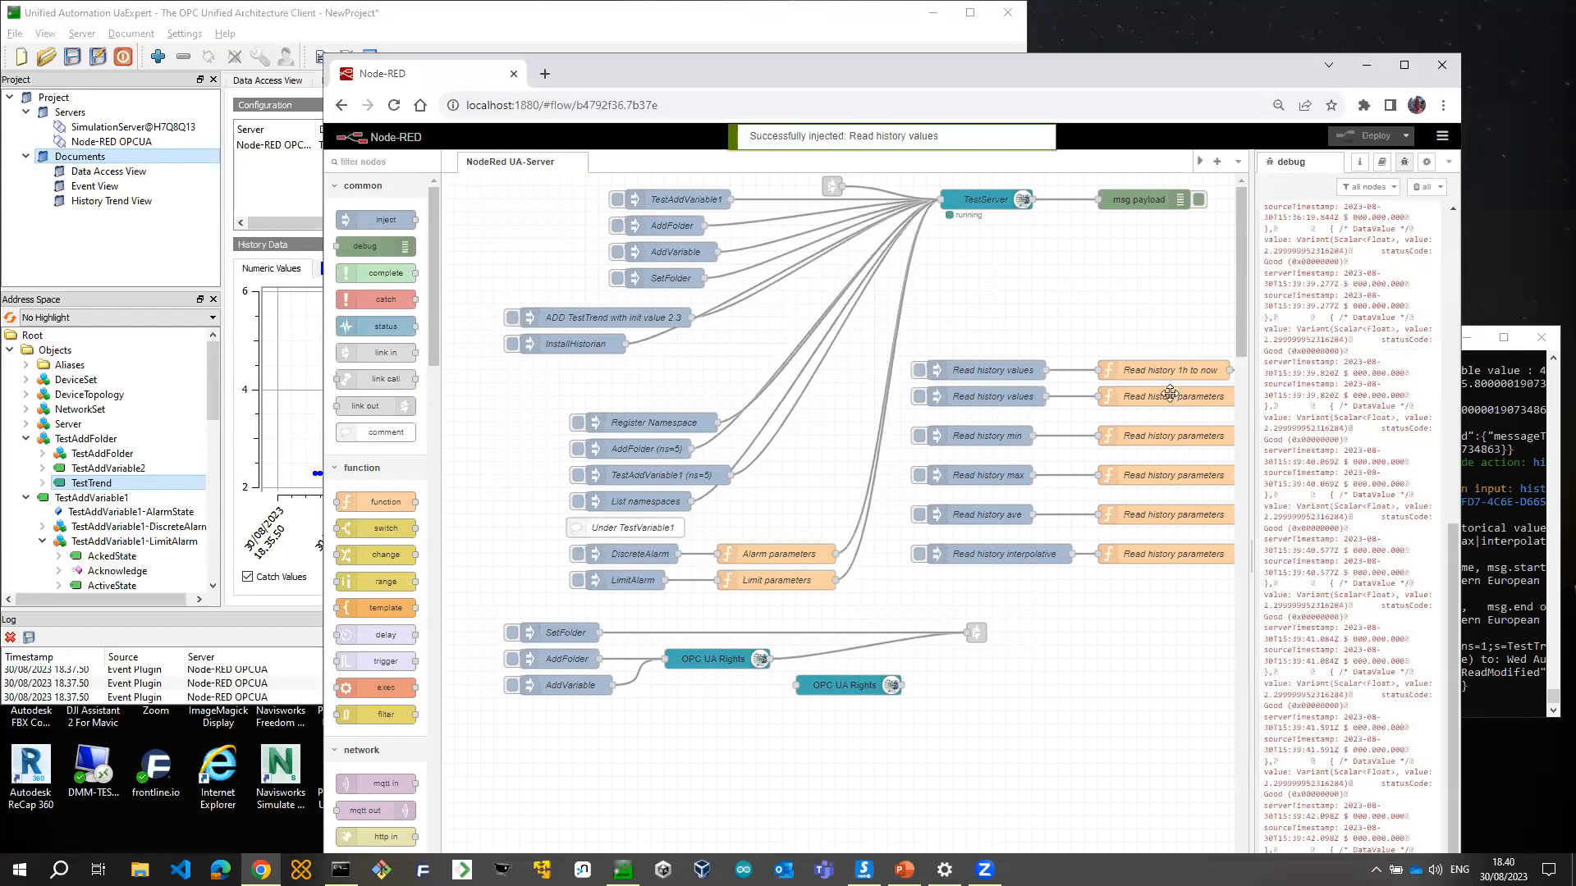
pyautogui.moveTo(1252, 406); pyautogui.dragTo(1371, 401)
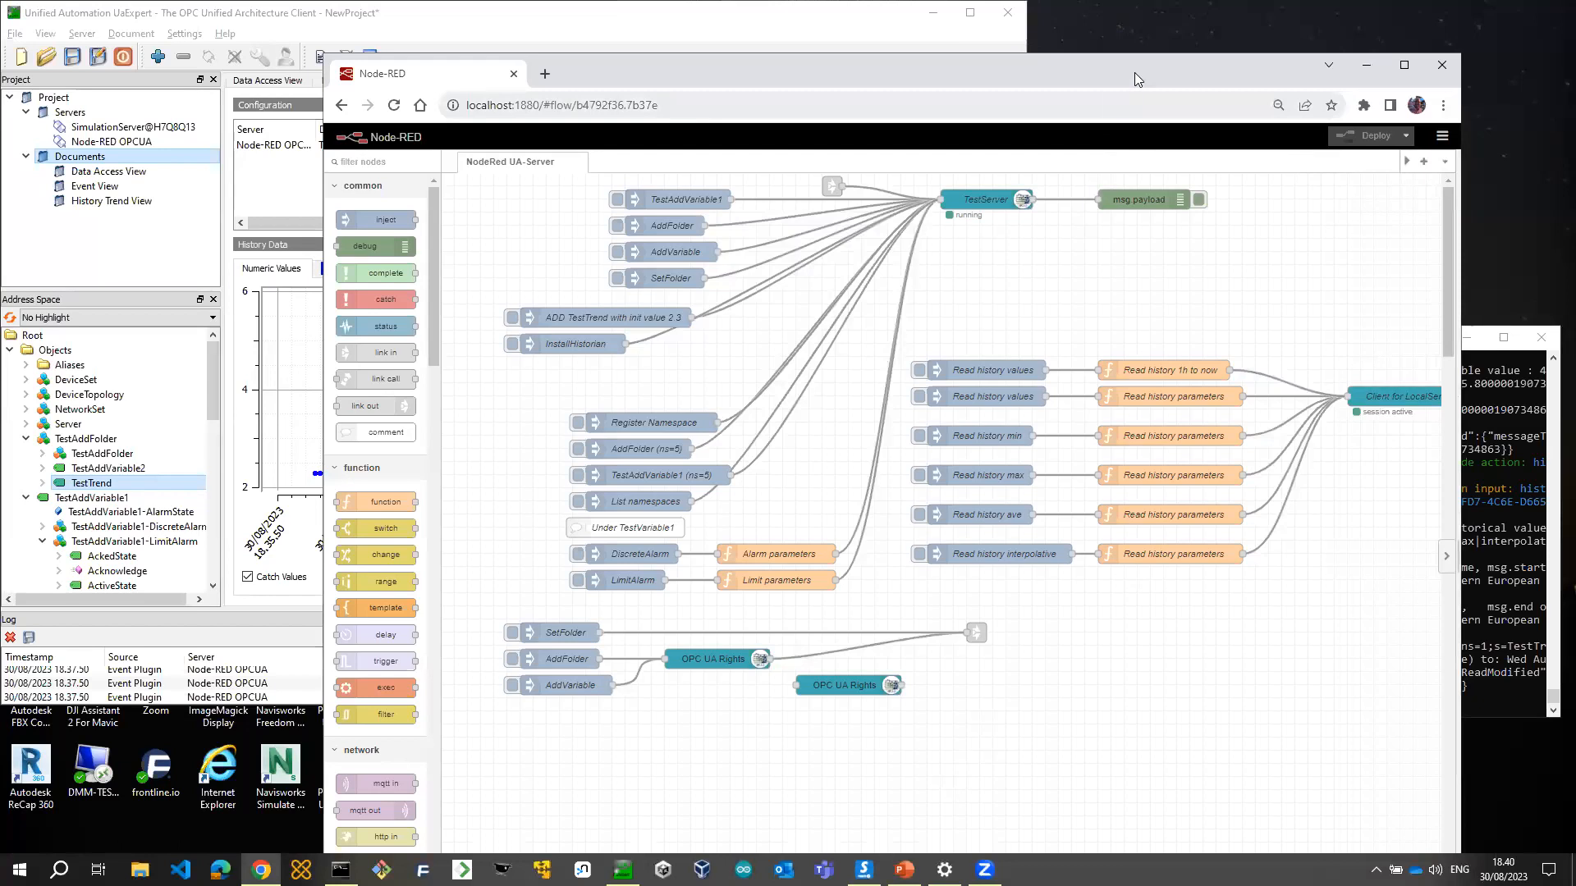
pyautogui.moveTo(1129, 72); pyautogui.dragTo(981, 80)
pyautogui.moveTo(1314, 317); pyautogui.dragTo(1475, 295)
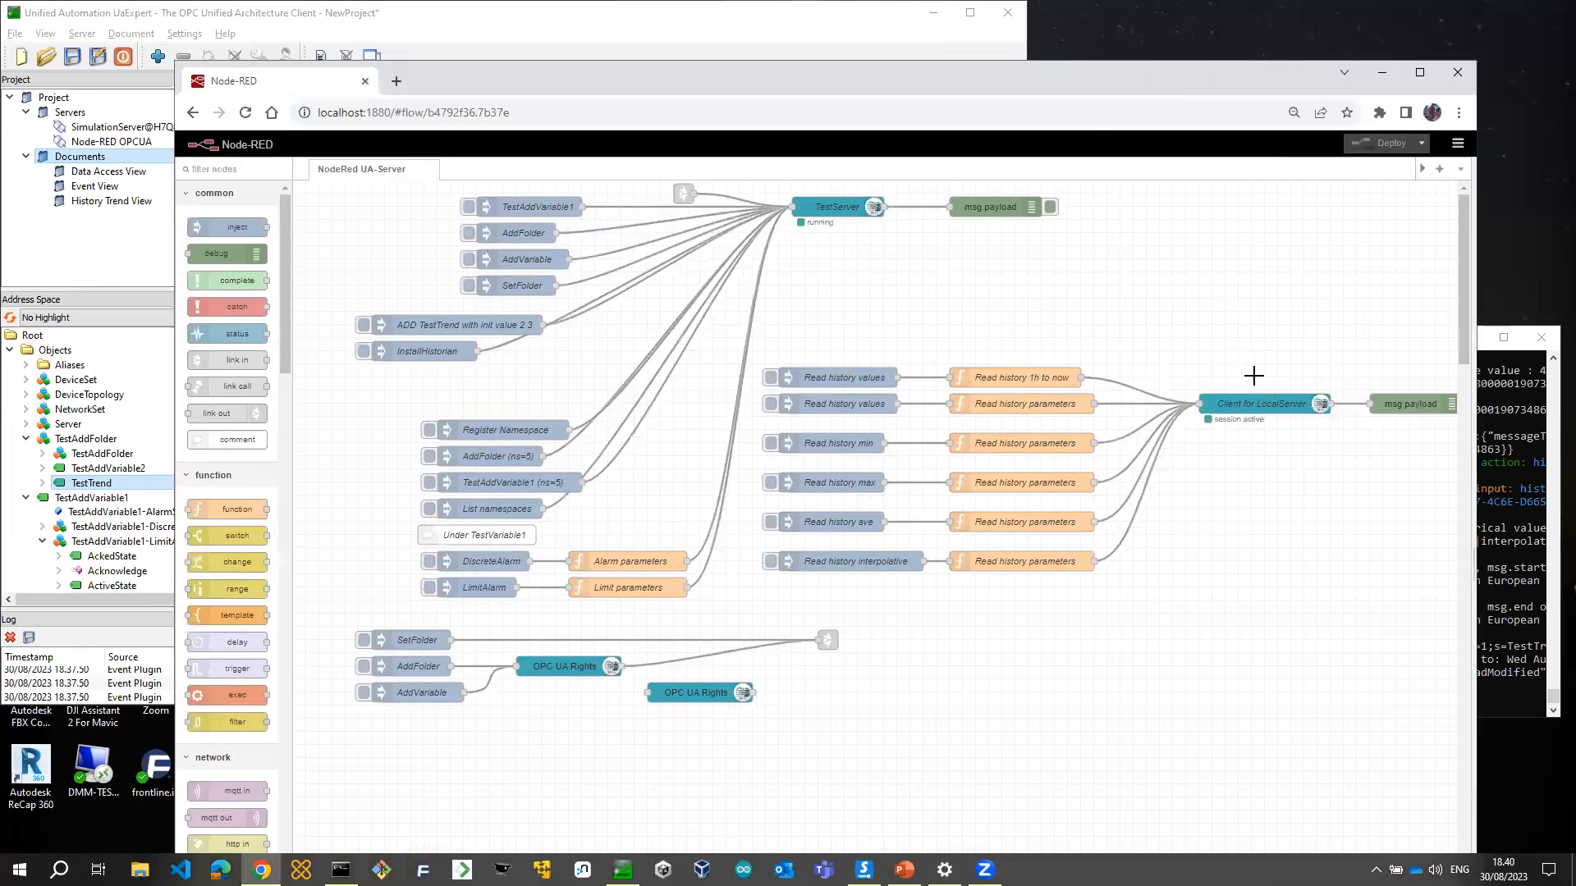
# Review the first Read history values inject node and the Read history 1h to now function code, closing both without changes
pyautogui.click(852, 378)
pyautogui.doubleClick(852, 378)
pyautogui.click(1384, 199)
pyautogui.doubleClick(1031, 377)
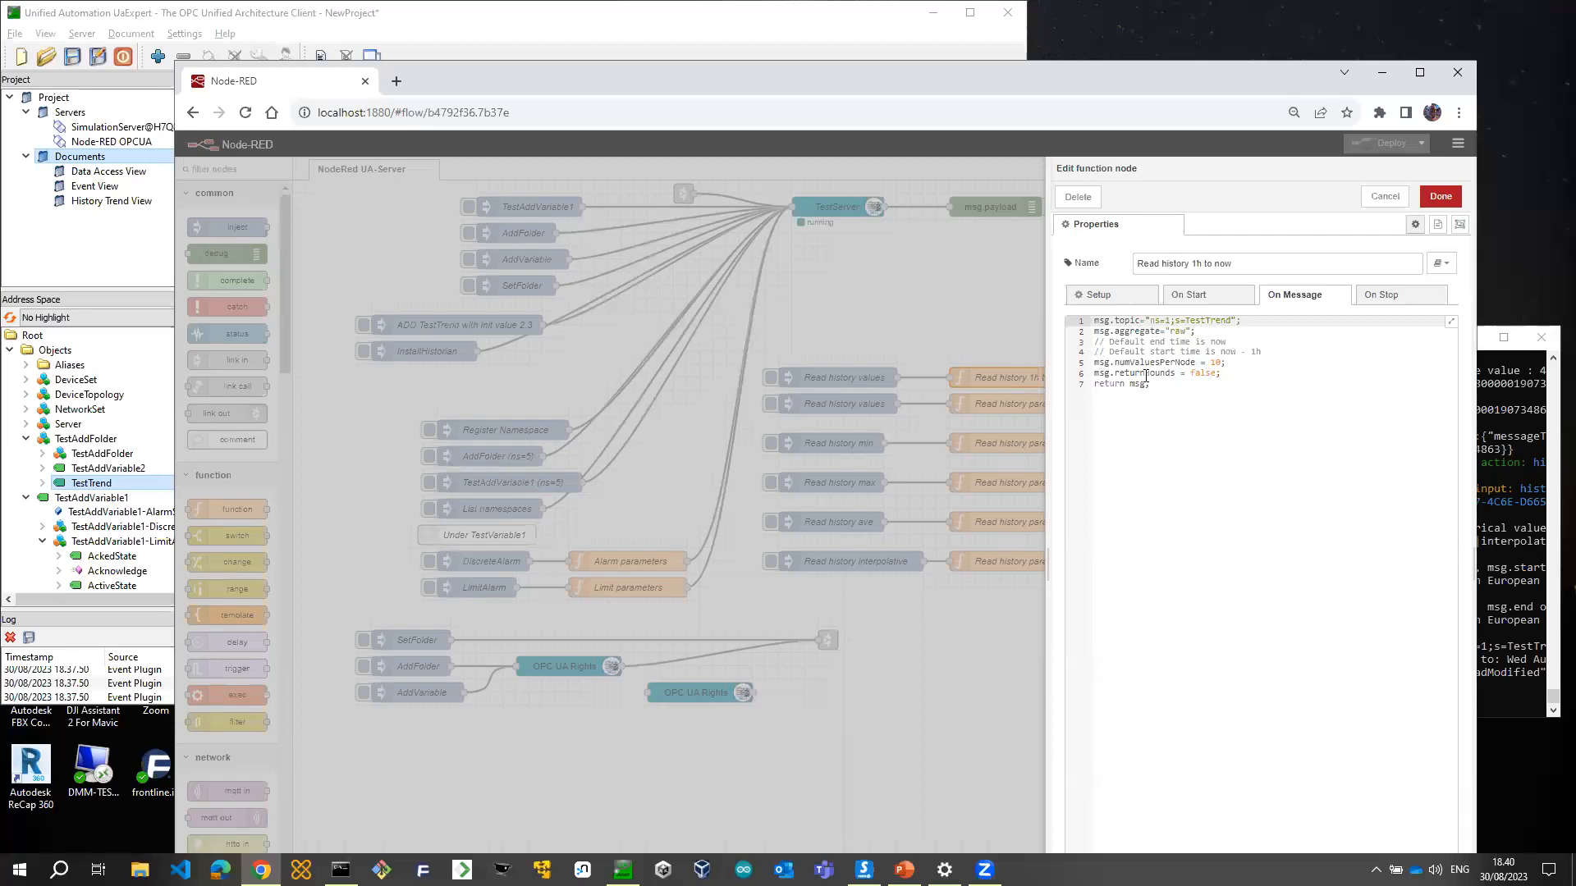
pyautogui.click(1389, 200)
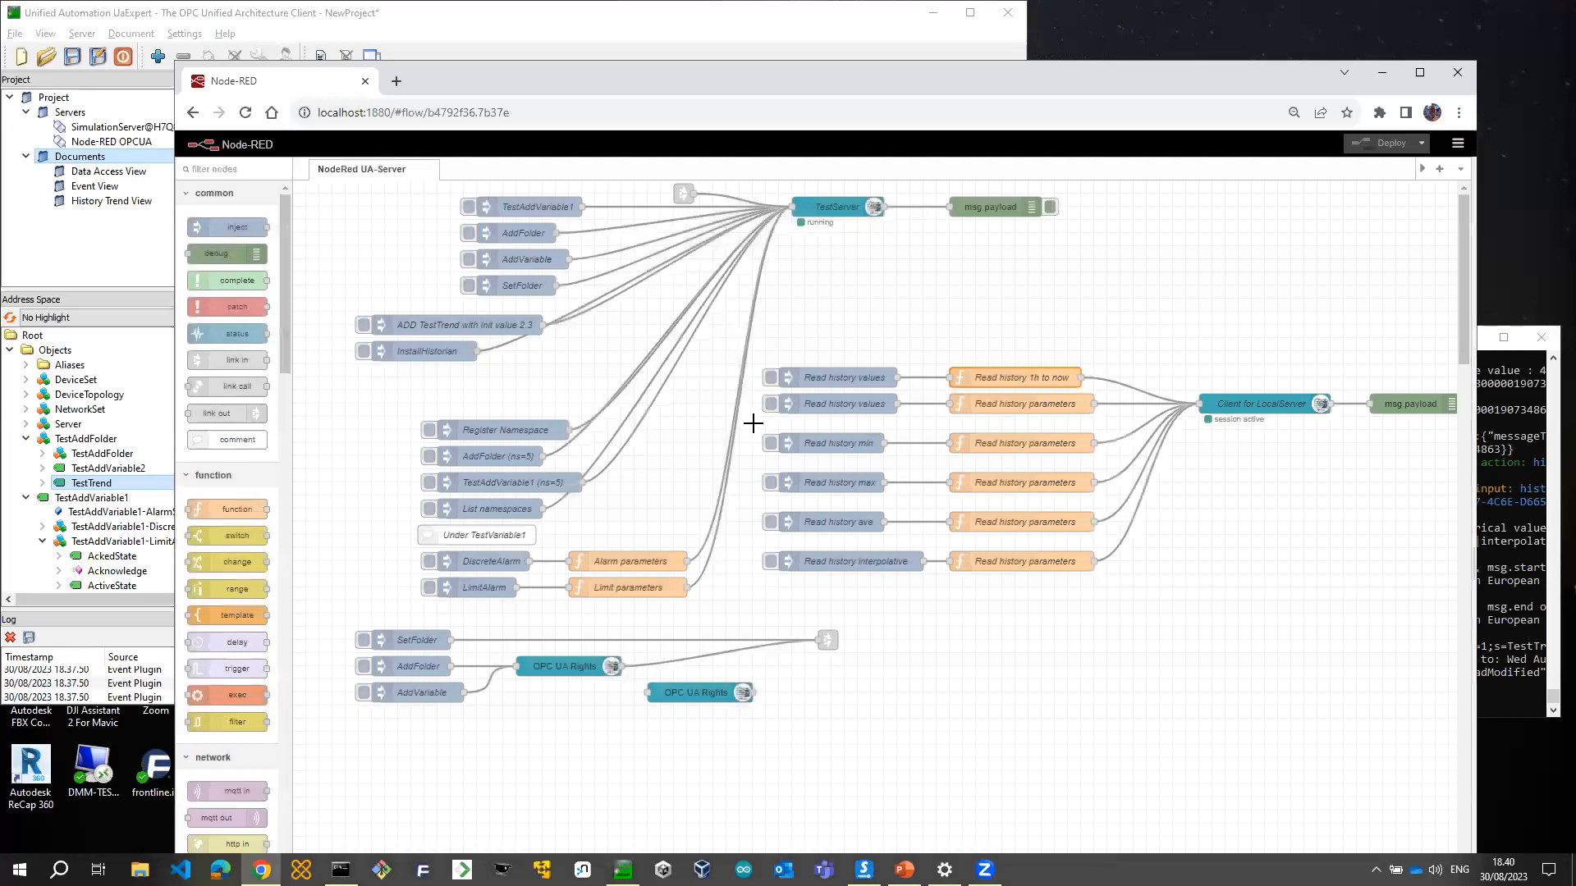
# Show the debug messages sidebar again, widen it and clear all its messages
pyautogui.click(1455, 147)
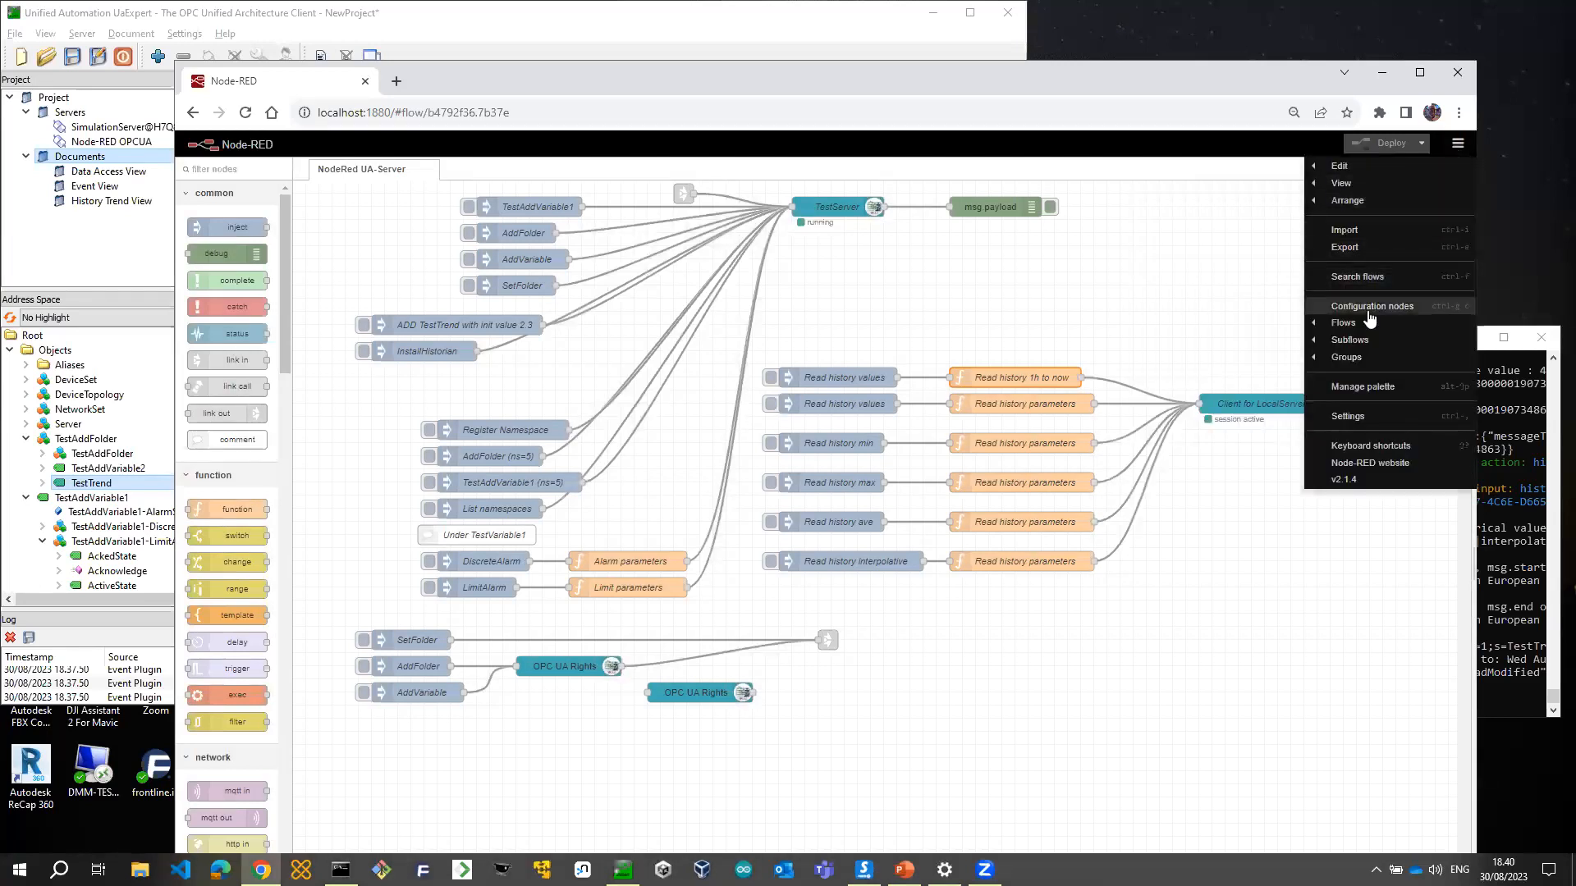
pyautogui.moveTo(1365, 325)
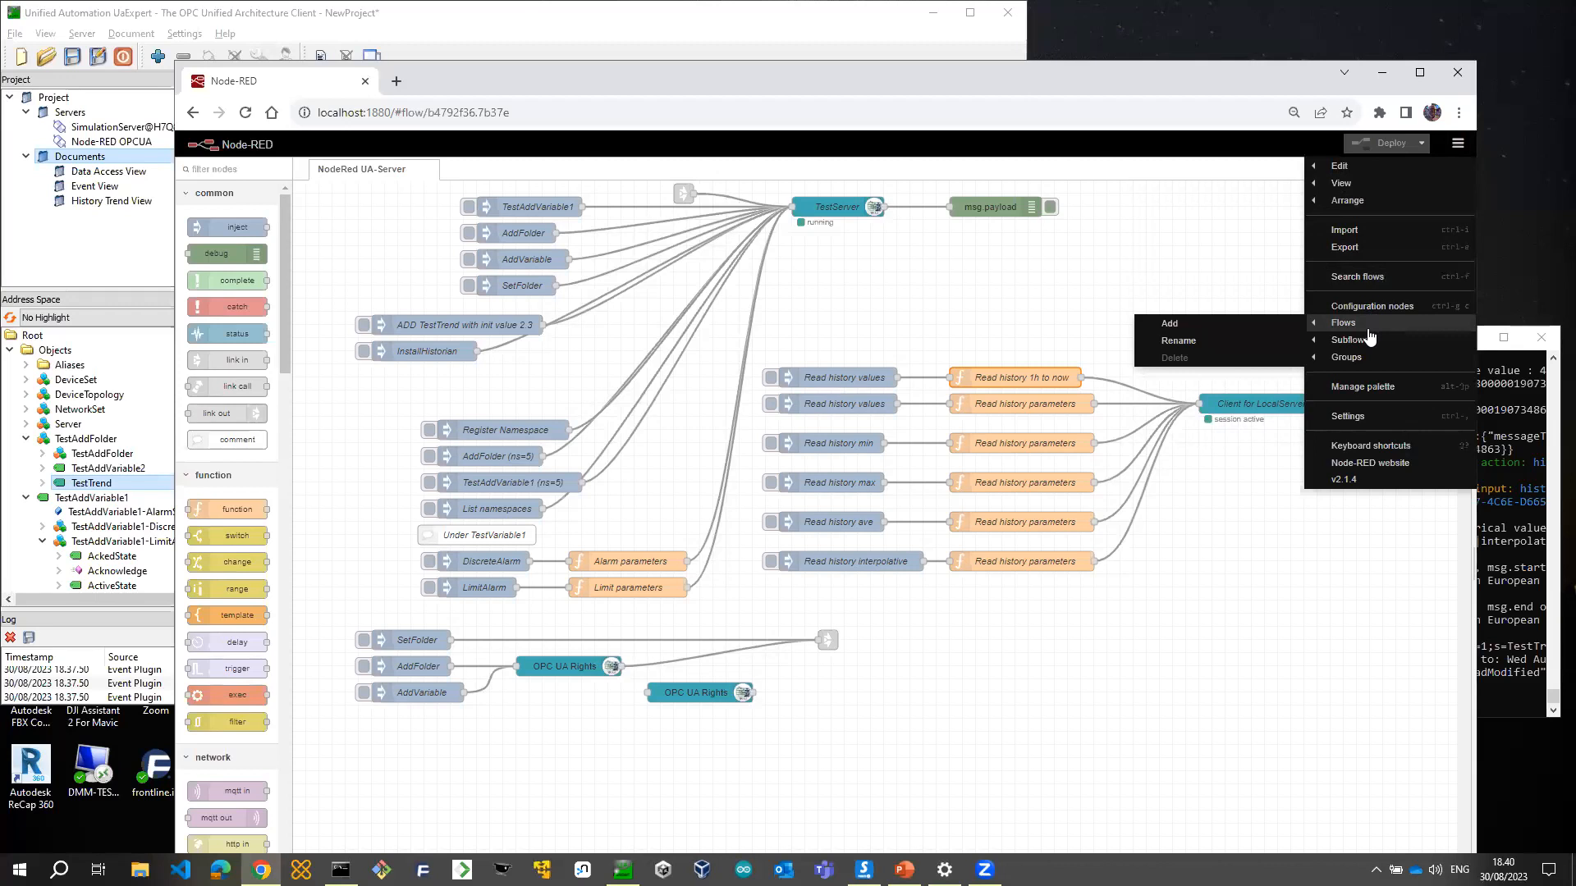
pyautogui.moveTo(1342, 184)
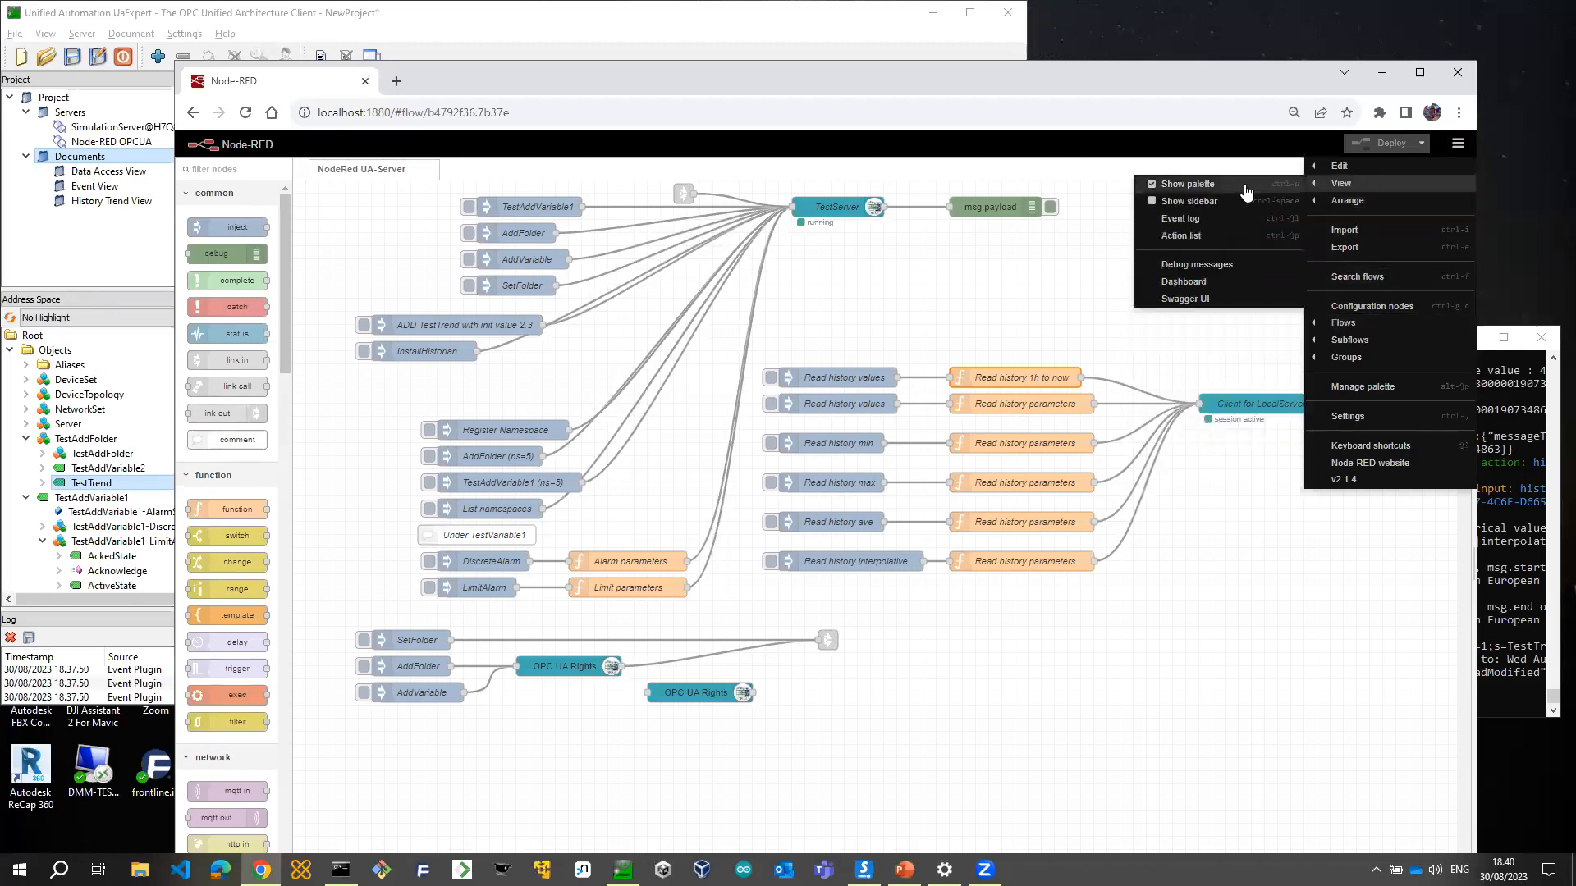
pyautogui.click(1212, 265)
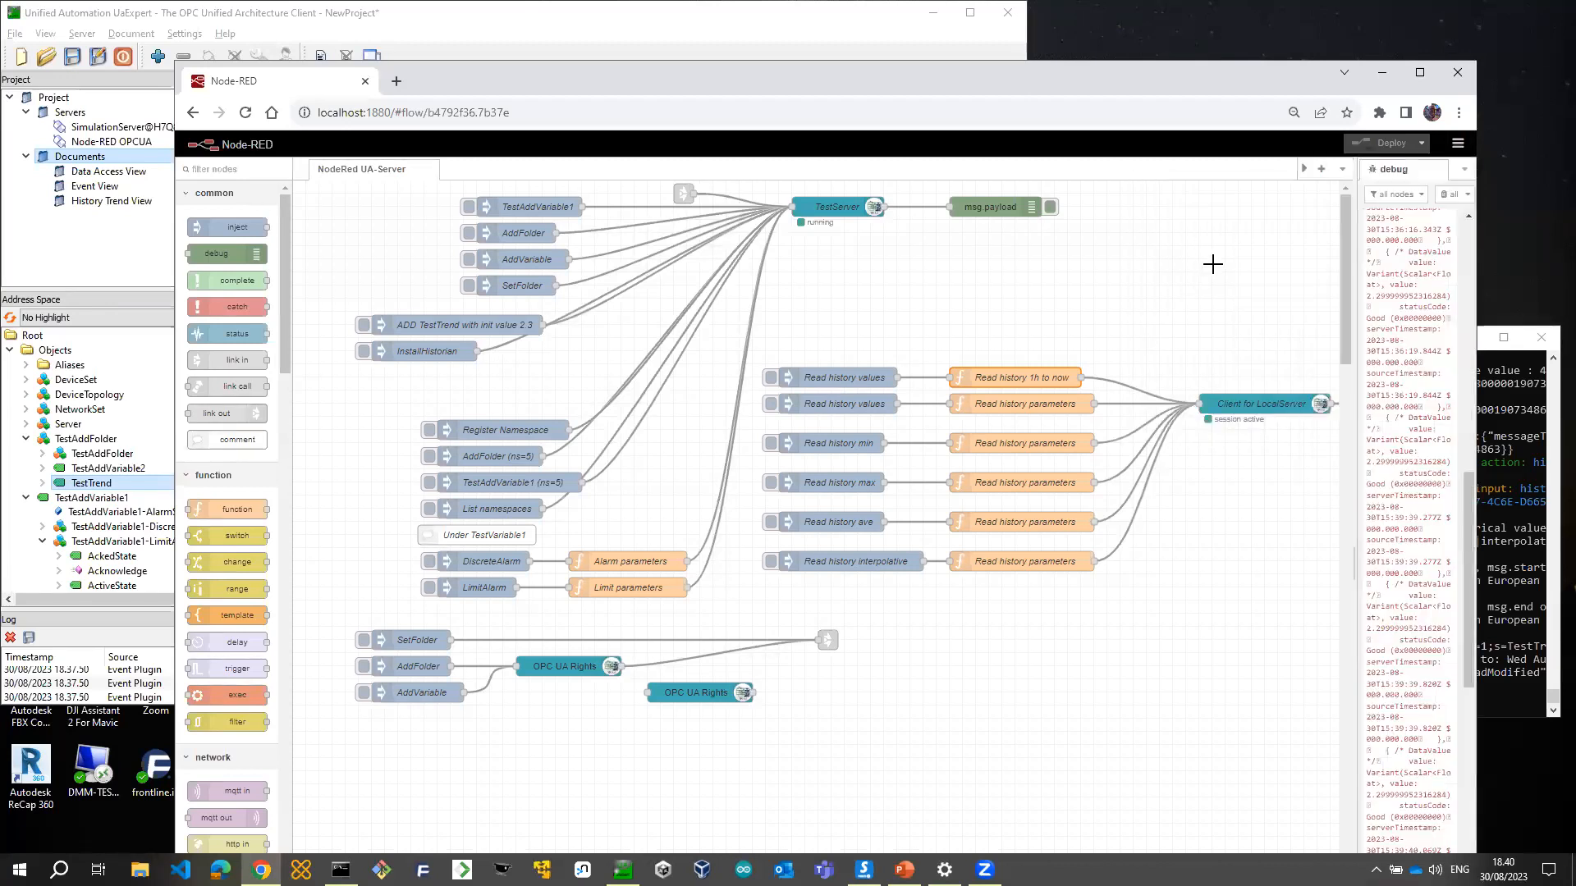
pyautogui.moveTo(1359, 339); pyautogui.dragTo(1145, 338)
pyautogui.click(1434, 193)
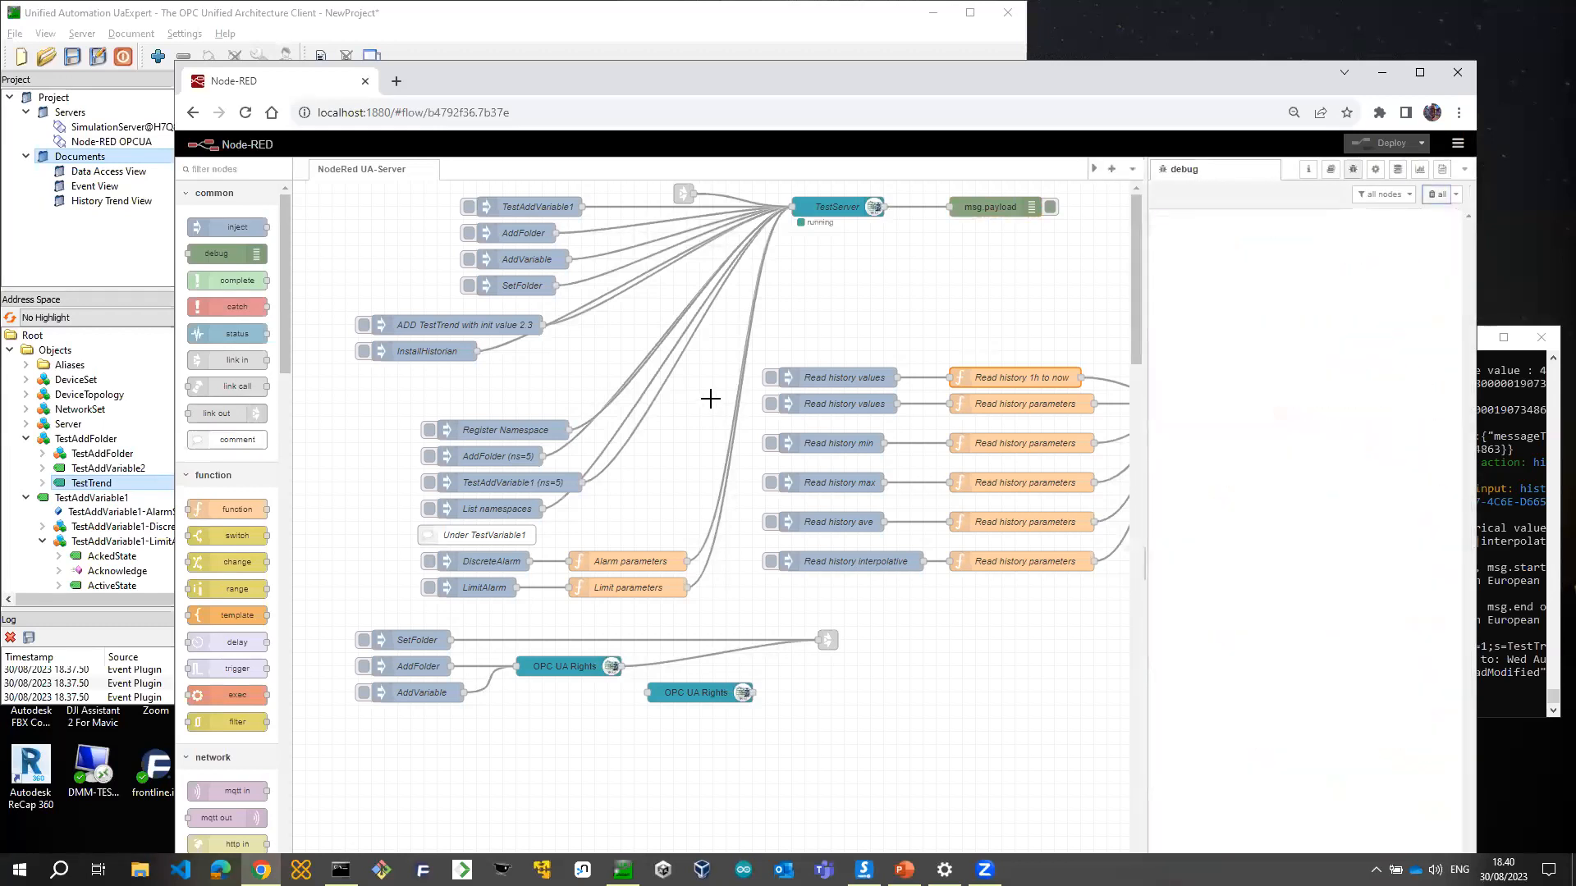
# Run the Read history min request, expand its HistoryReadResult in the debug output, and run the request once more
pyautogui.click(771, 443)
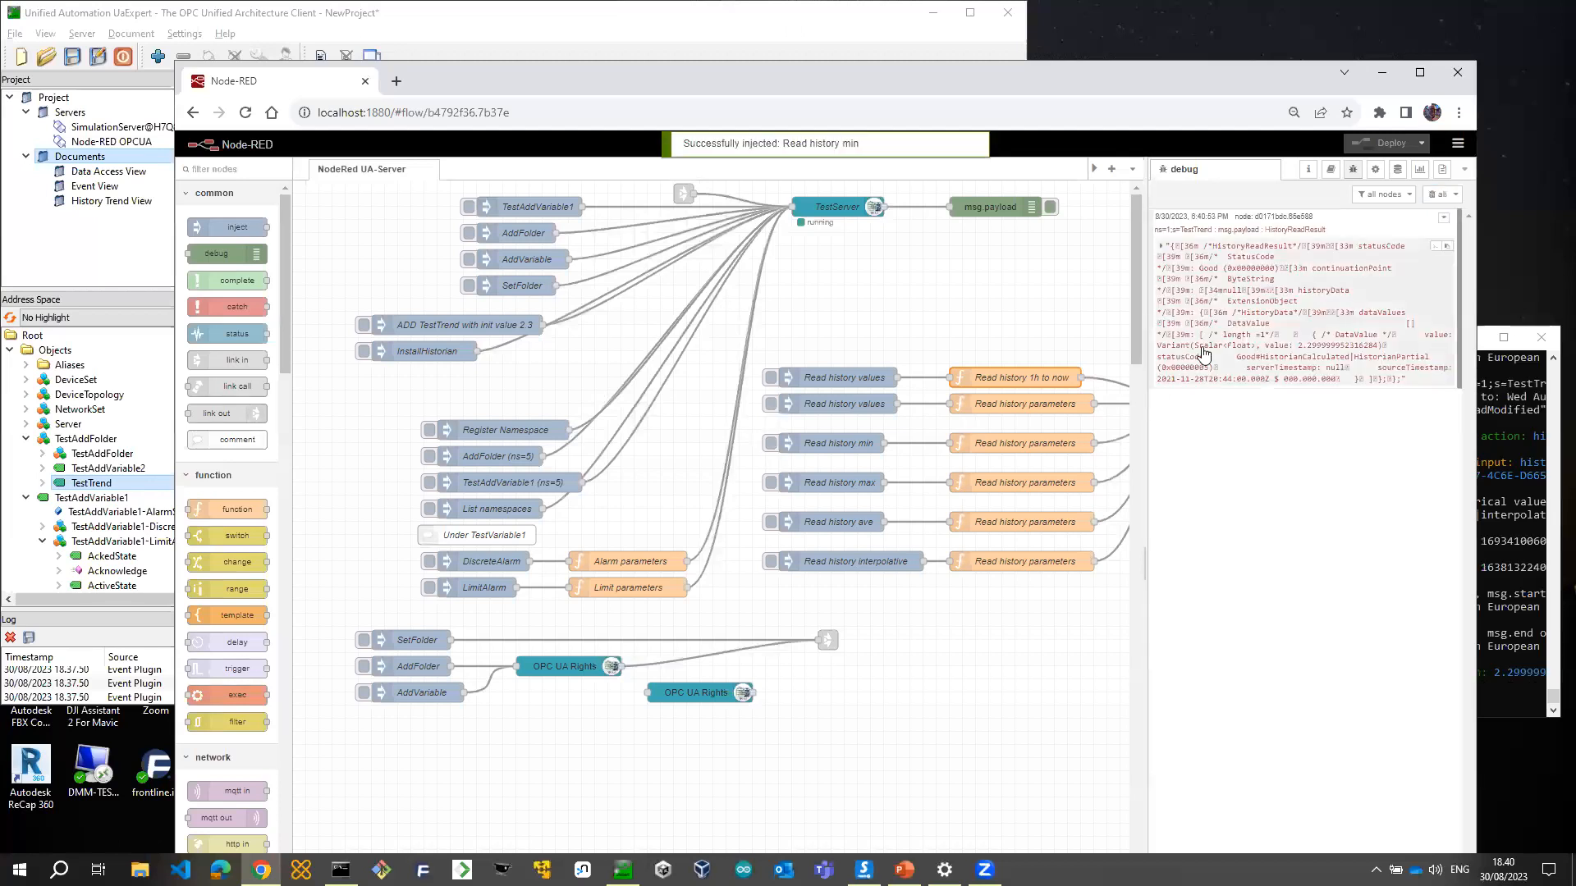
pyautogui.click(1165, 247)
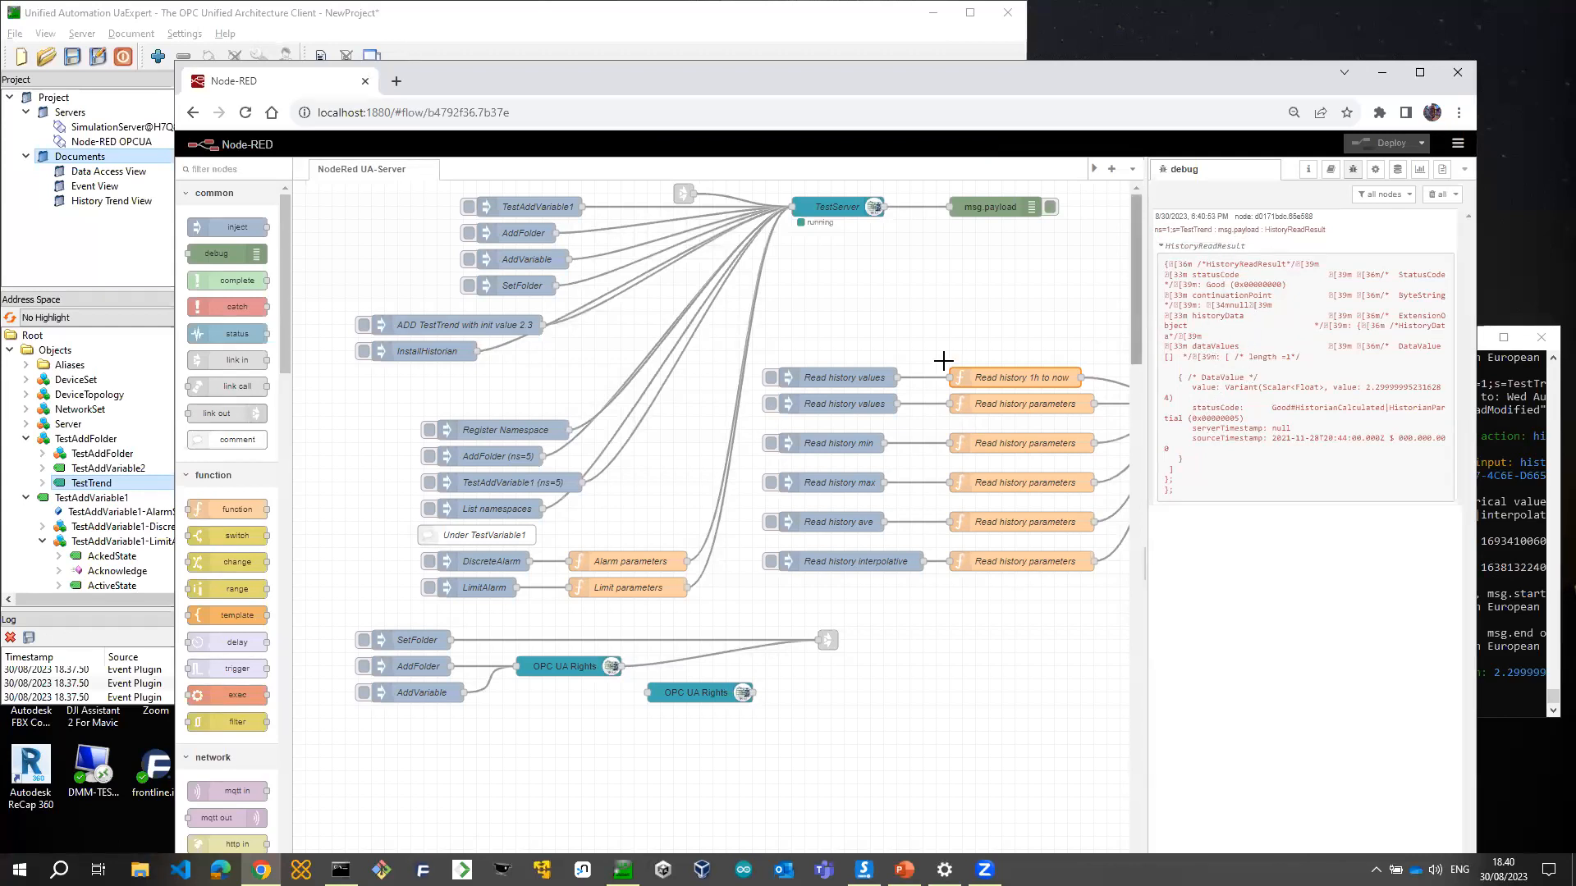
pyautogui.click(770, 443)
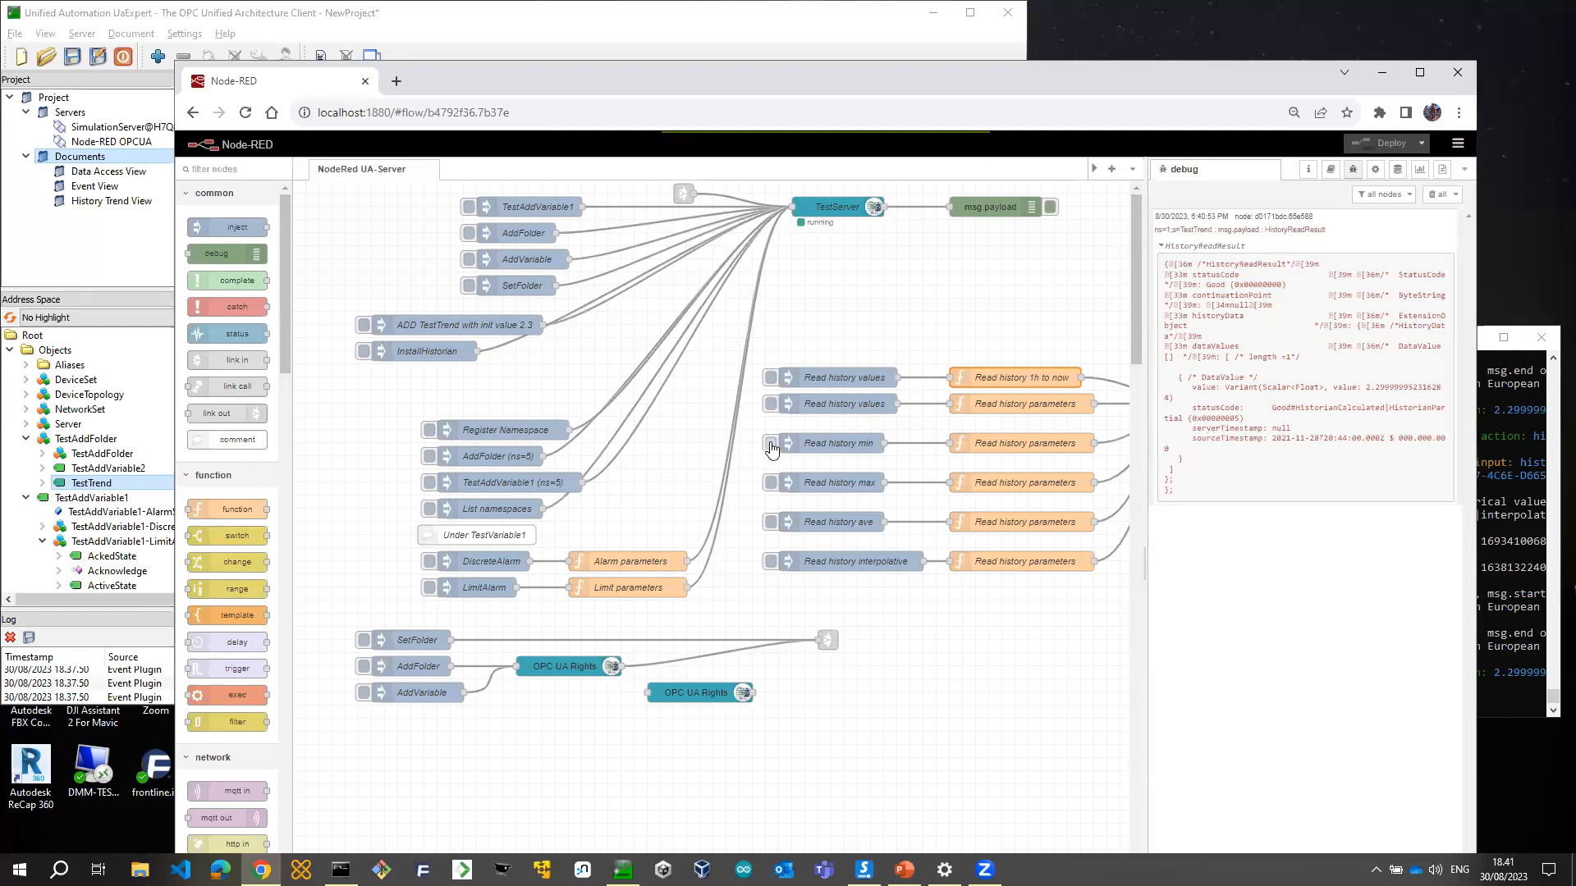
# Run the Read history max, ave and interpolative requests and expand the interpolative result in the debug output
pyautogui.click(770, 485)
pyautogui.click(770, 523)
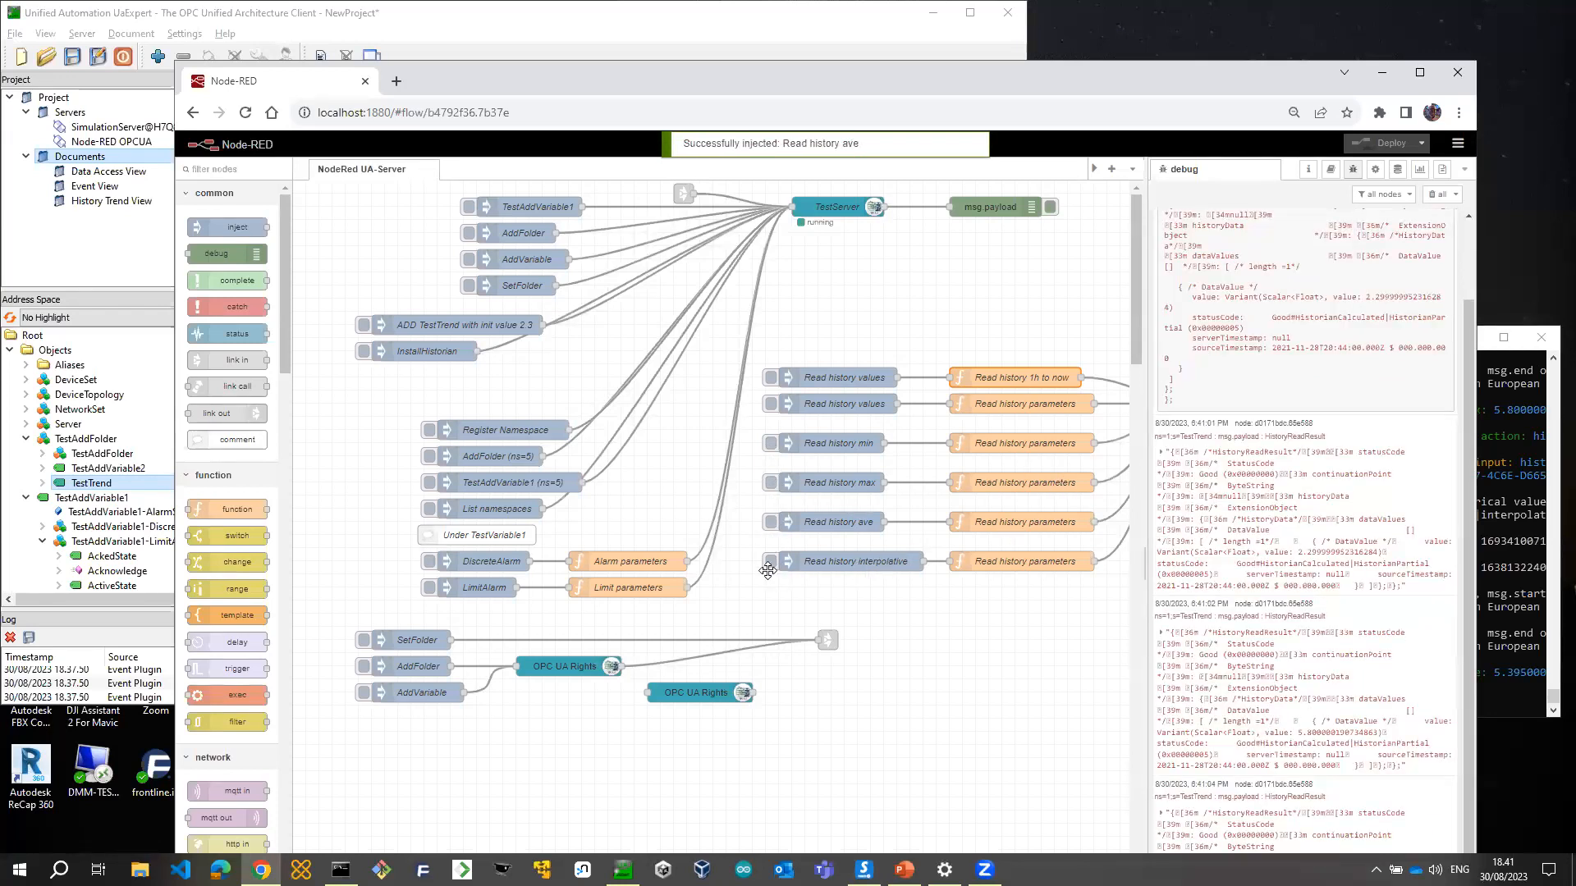
pyautogui.click(770, 563)
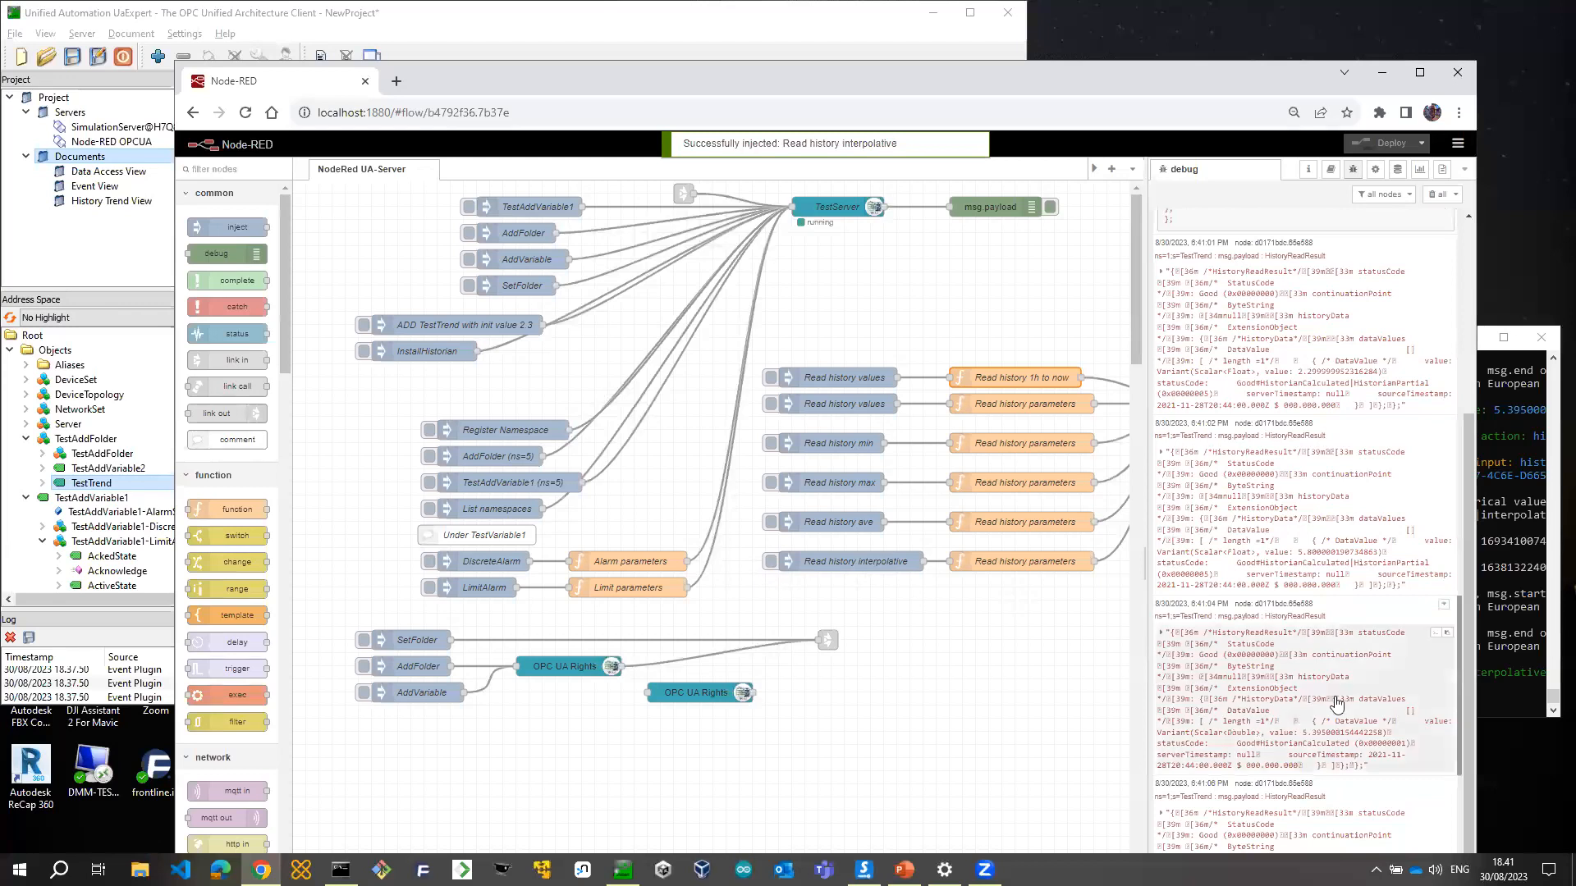
pyautogui.click(1166, 814)
pyautogui.scroll(-1, 1256, 657)
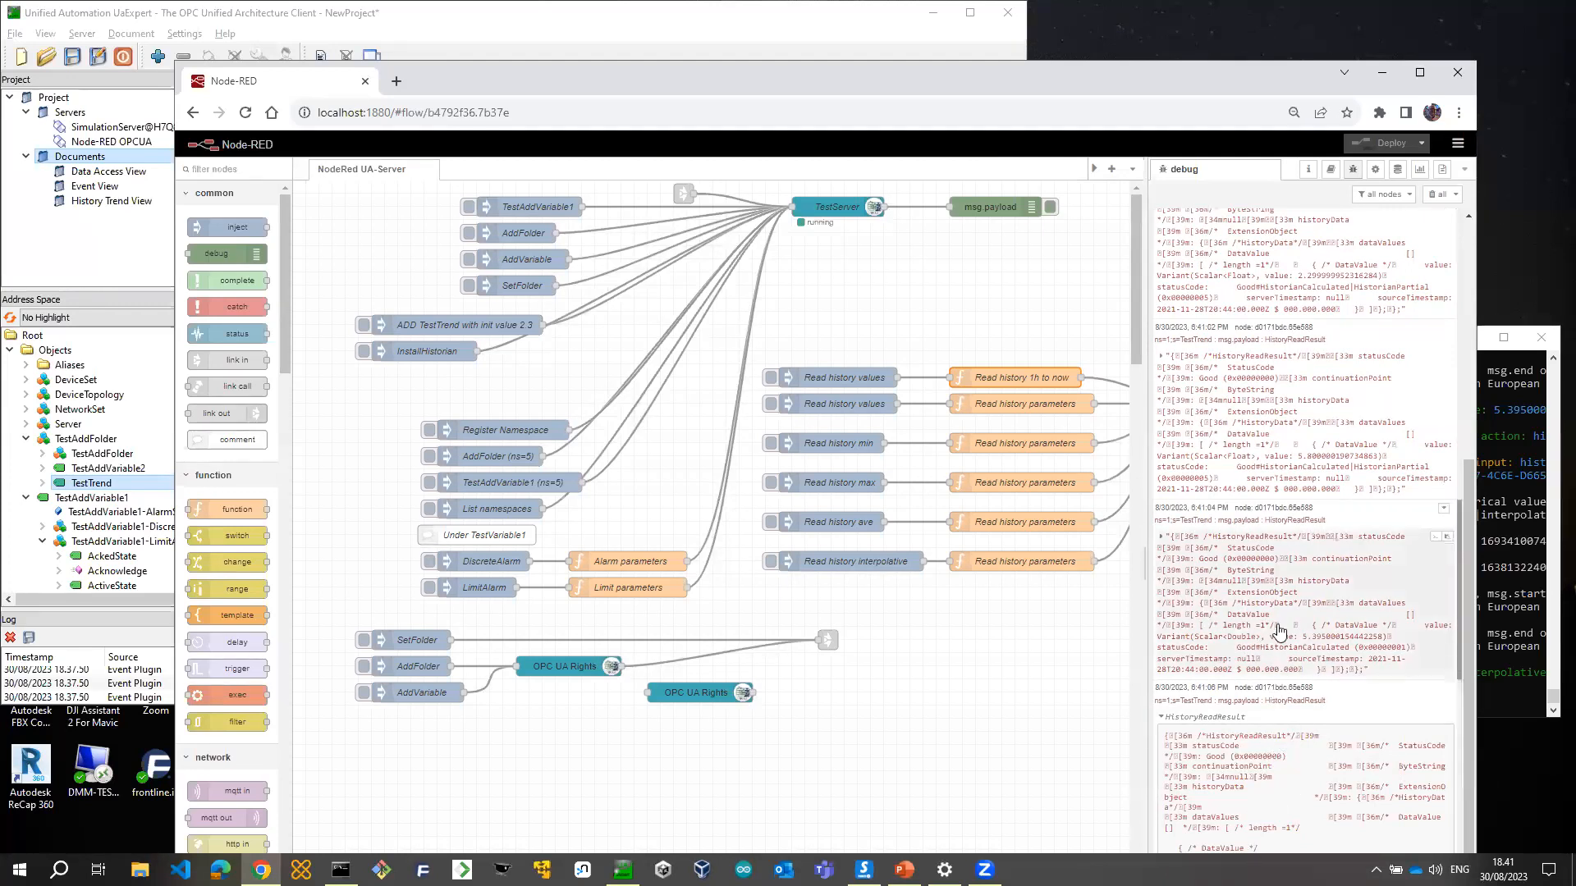
# Stop Node-RED in the command prompt and list the flow files matching NR*.json
pyautogui.click(1514, 577)
pyautogui.hotkey('ctrl', 'c')
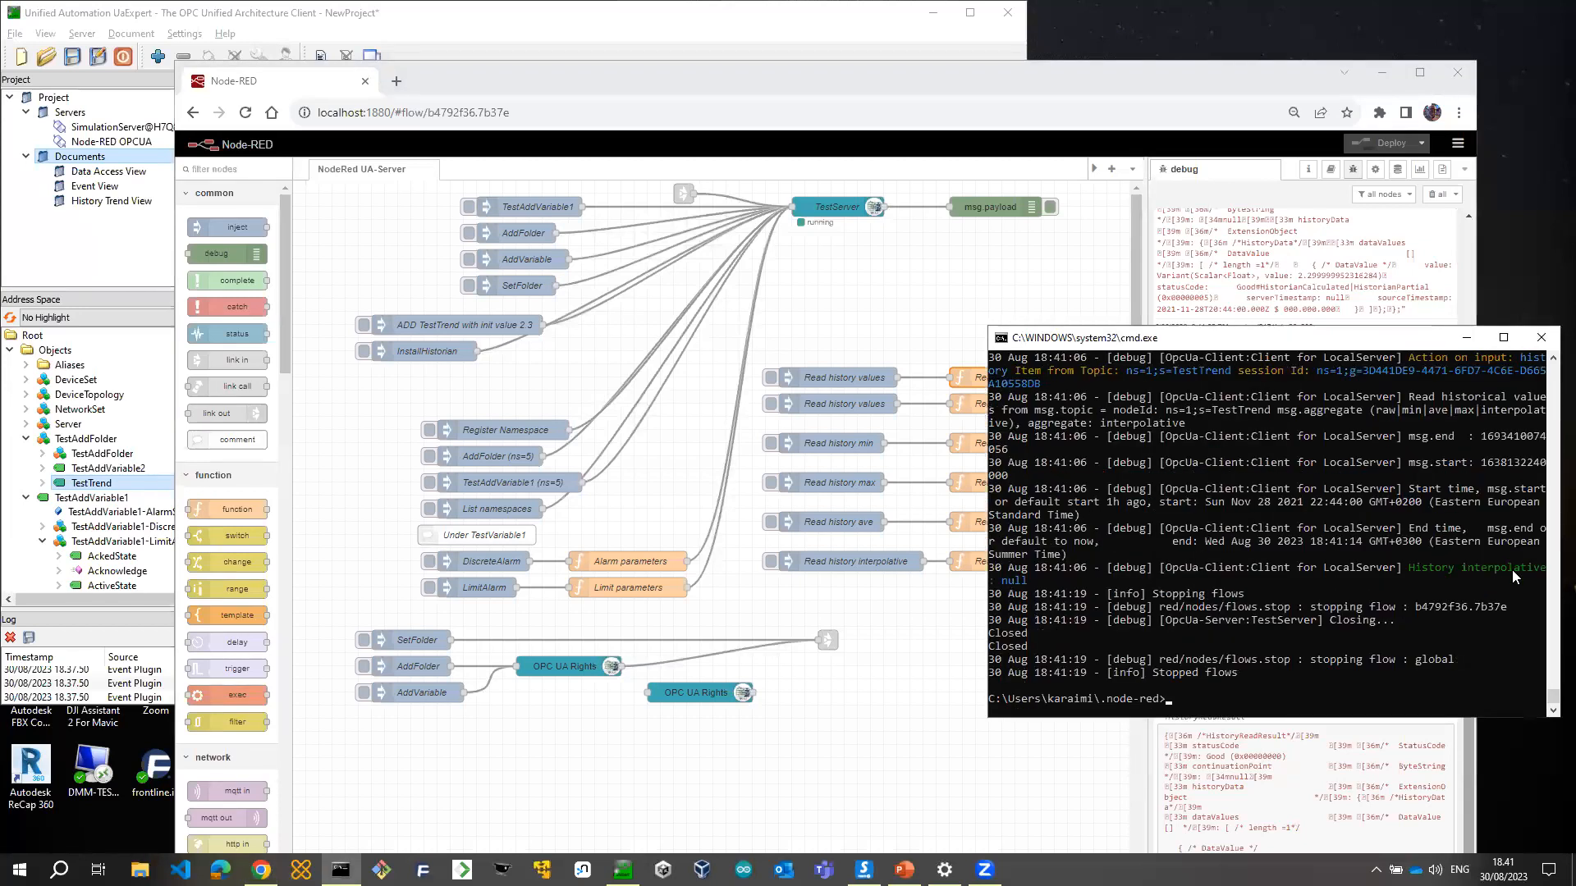
pyautogui.press('Up')
pyautogui.press('Up')
pyautogui.press('Return')
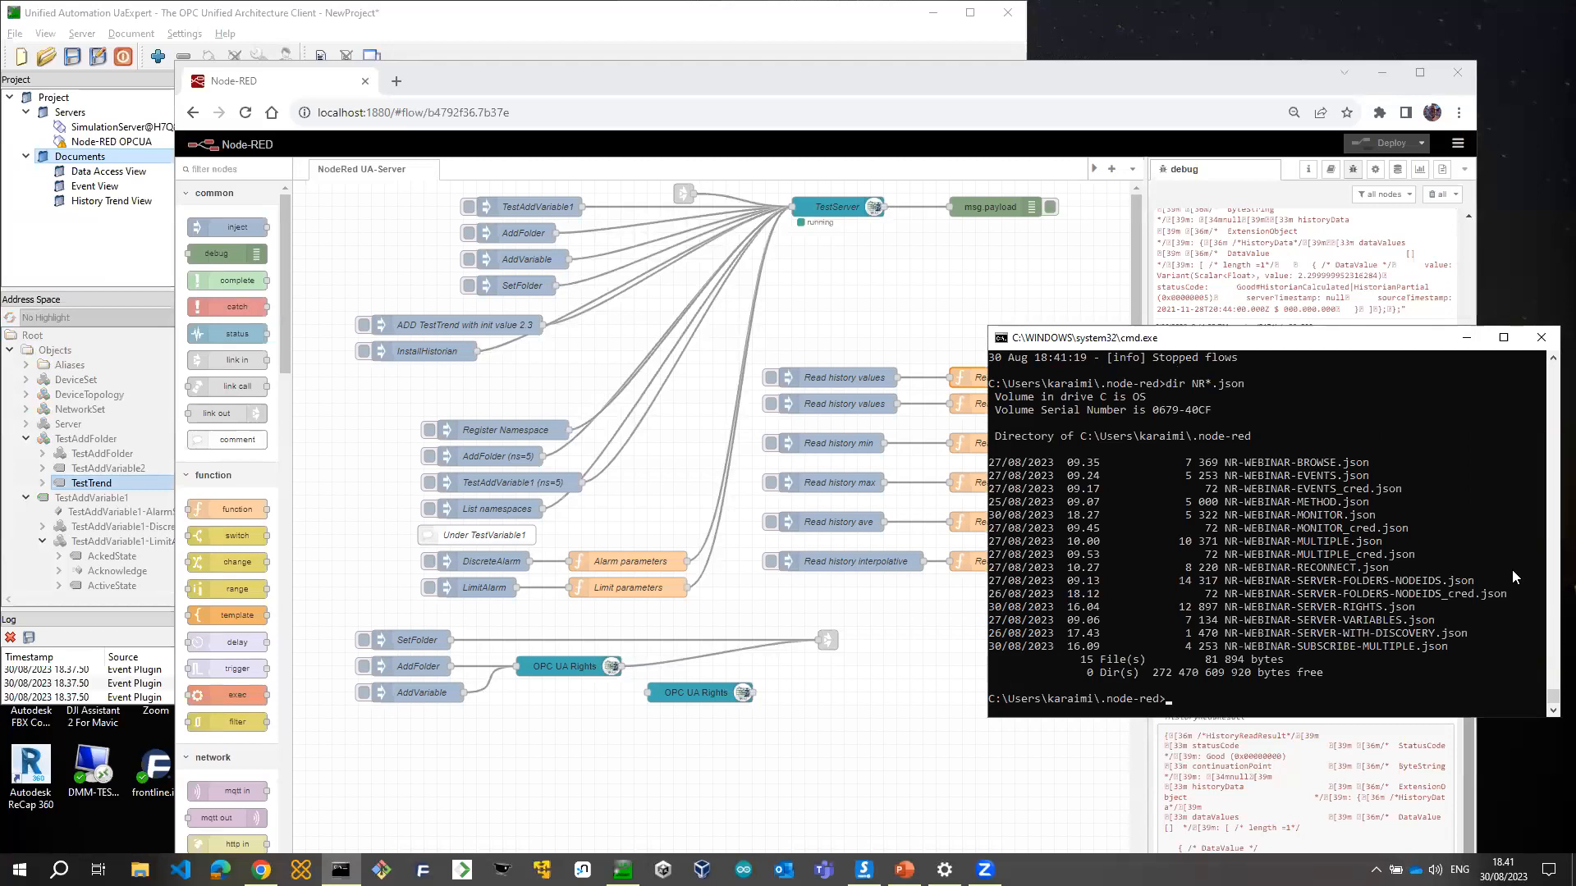
# Start Node-RED with NR-WEBINAR-SERVER-RIGHTS.json, ignore the flow update notice in the editor and reload the page
pyautogui.press('Up')
pyautogui.press('Up')
pyautogui.press('Left')
pyautogui.press('Left')
pyautogui.press('Left')
pyautogui.press('Left')
pyautogui.press('Left')
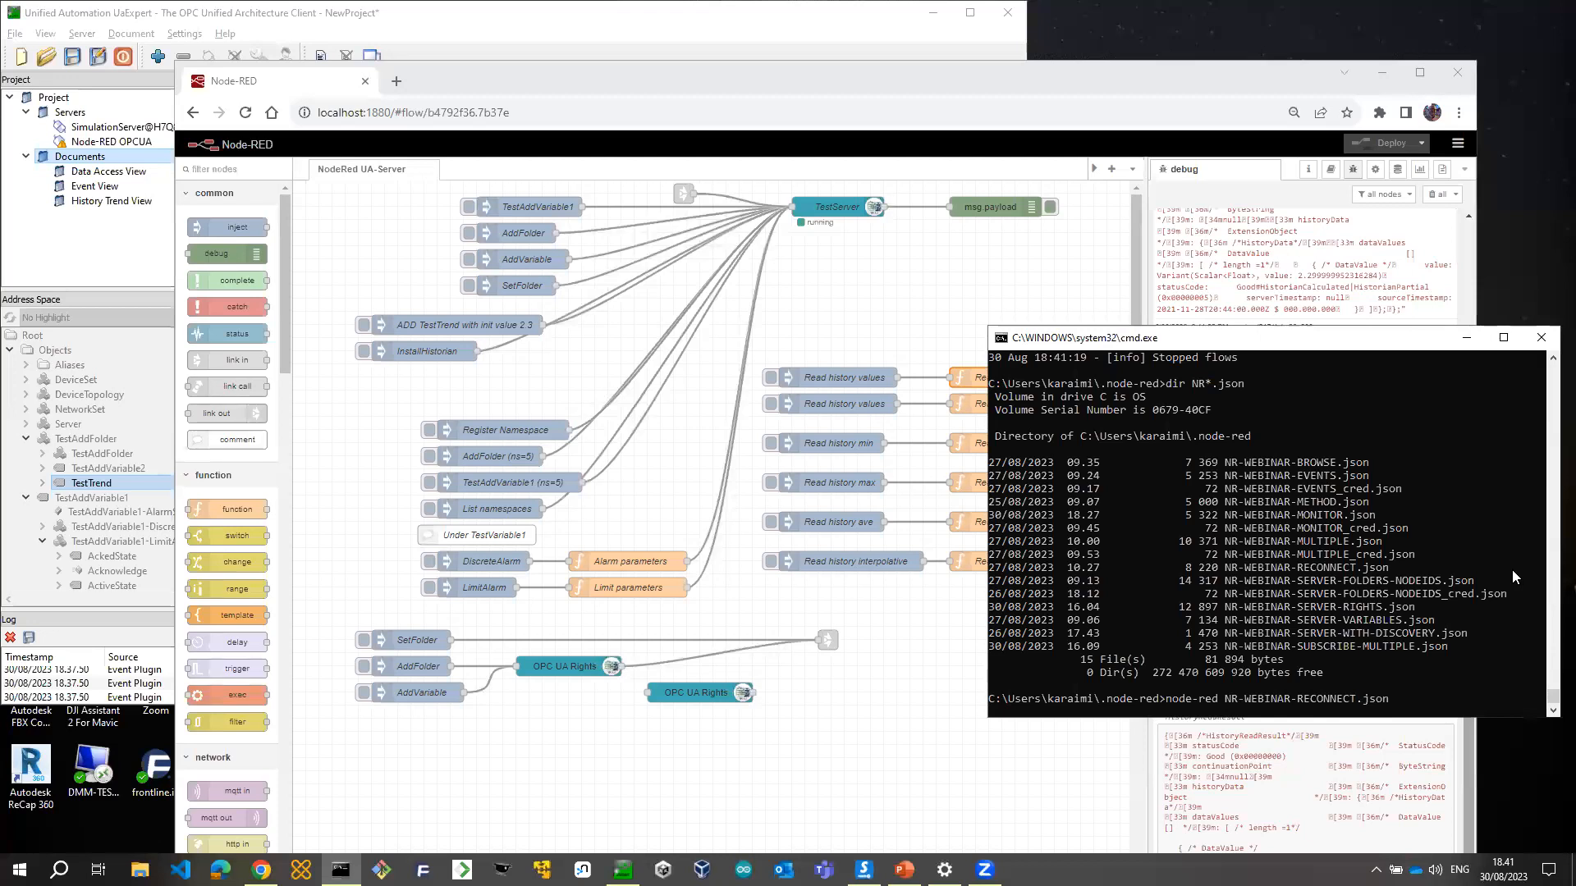
pyautogui.press('BackSpace')
pyautogui.press('BackSpace')
pyautogui.press('BackSpace')
pyautogui.press('BackSpace')
pyautogui.press('BackSpace')
pyautogui.press('BackSpace')
pyautogui.press('BackSpace')
pyautogui.press('BackSpace')
pyautogui.press('BackSpace')
pyautogui.write('SERVER-RO')
pyautogui.press('BackSpace')
pyautogui.write('IGHTS')
pyautogui.press('Return')
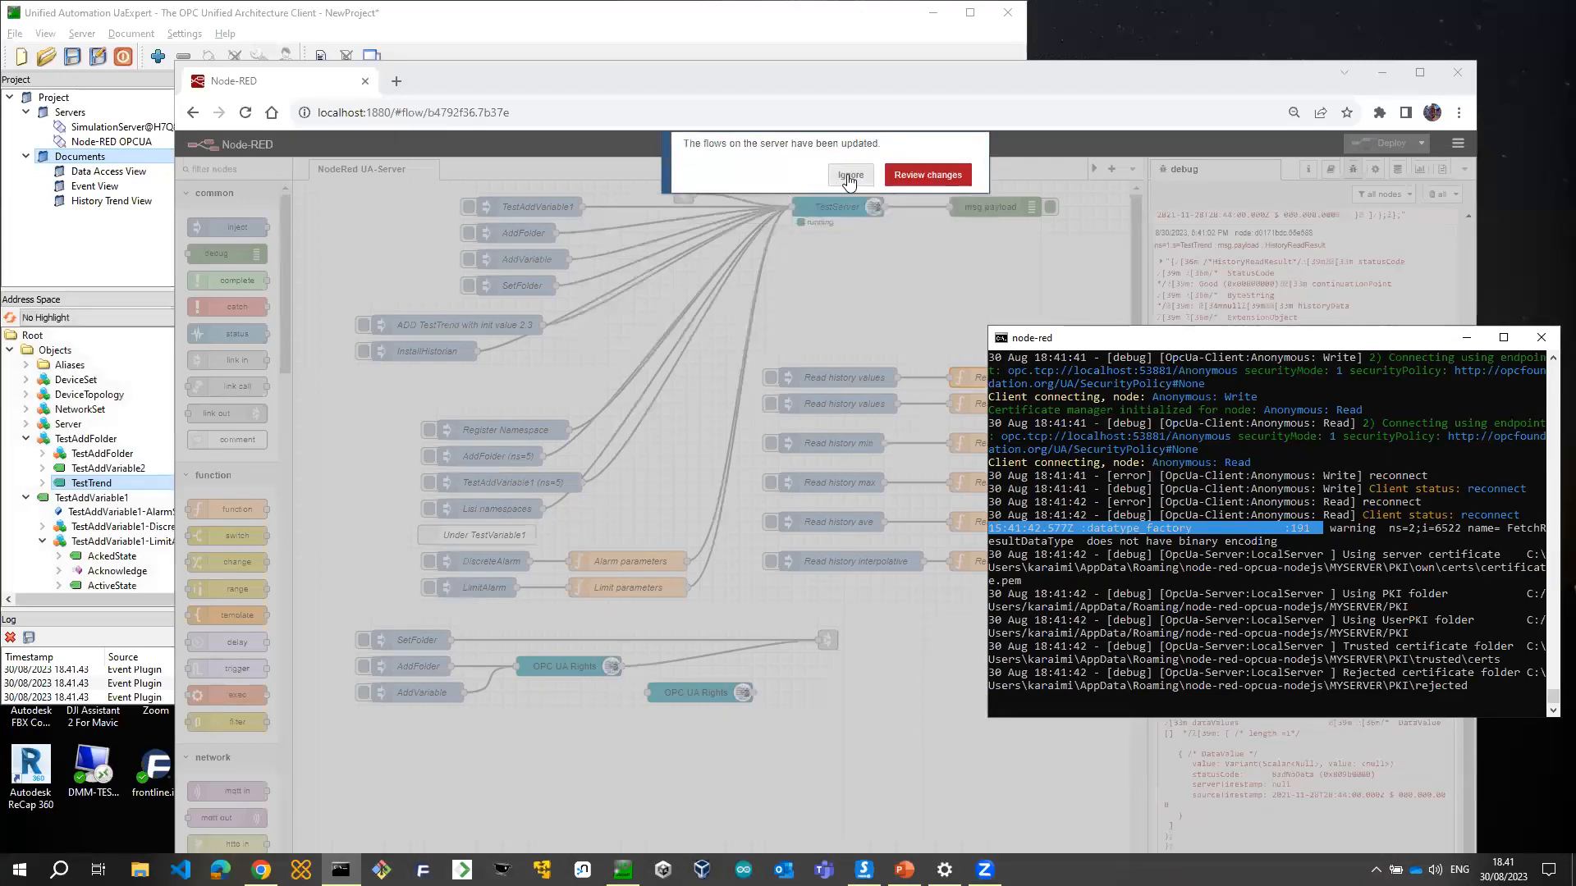
pyautogui.click(850, 179)
pyautogui.press('F5')
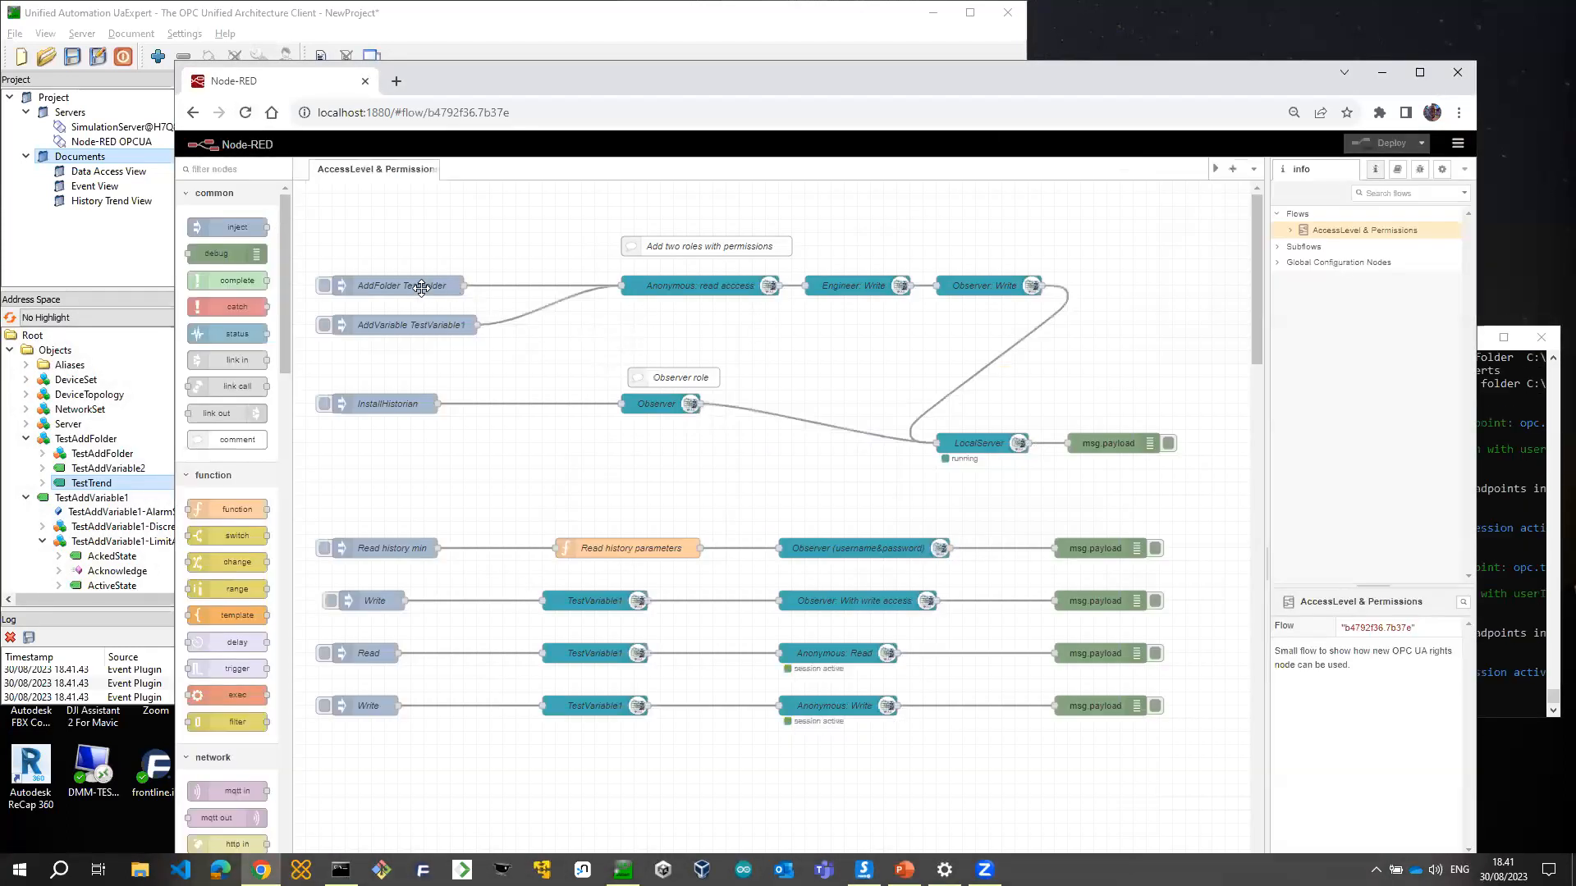
# Review the AddFolder TestFolder inject node and the settings of the Anonymous, Engineer and Observer rights nodes in the upper flow
pyautogui.doubleClick(422, 286)
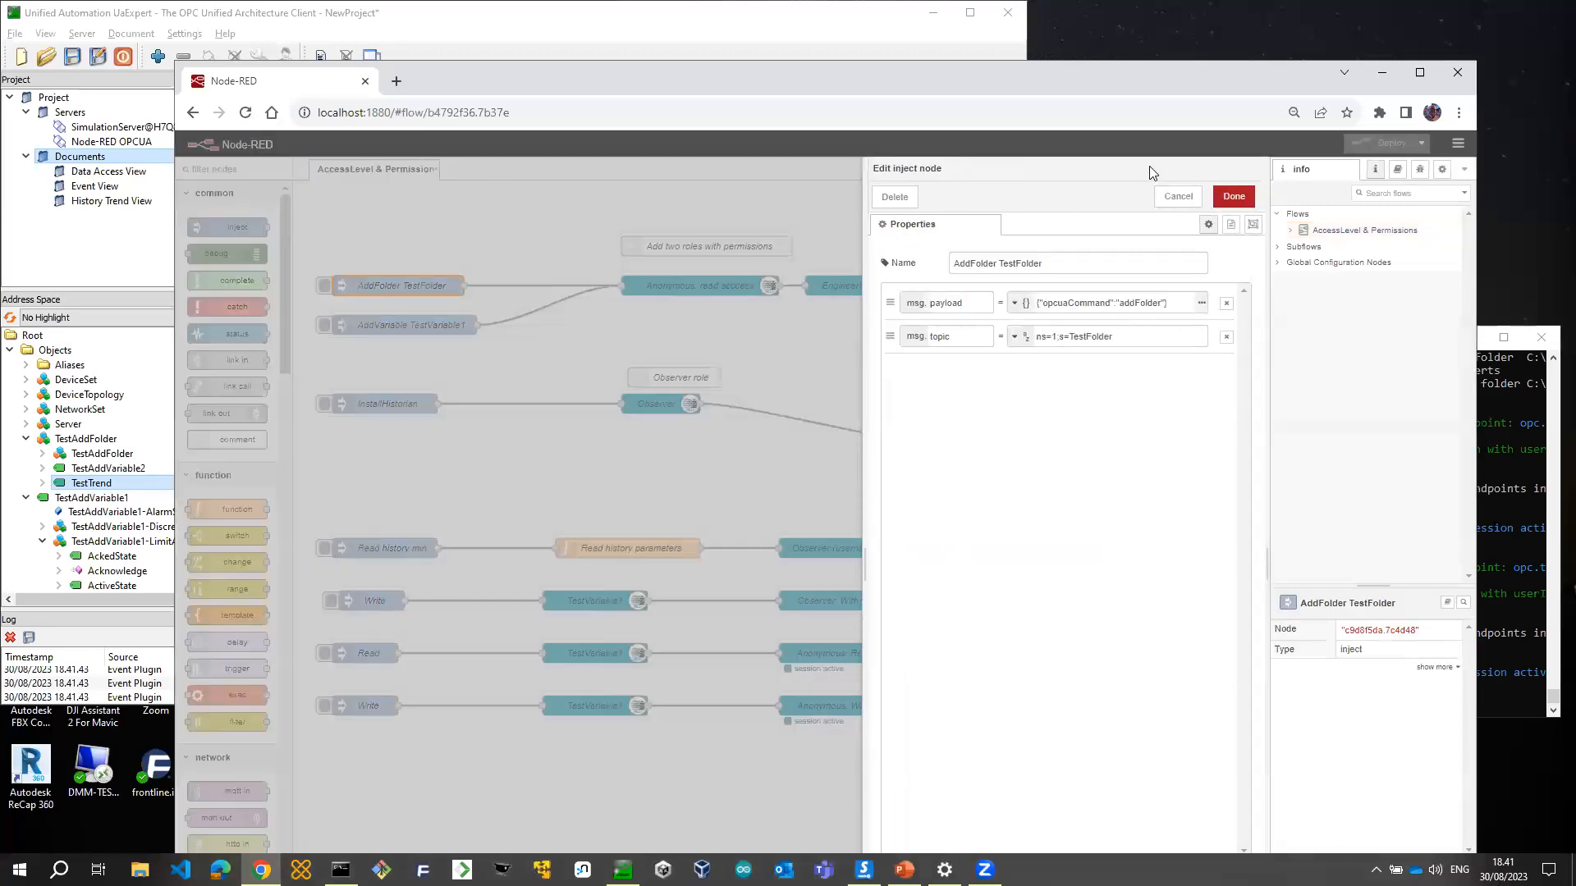
pyautogui.click(1177, 196)
pyautogui.click(708, 286)
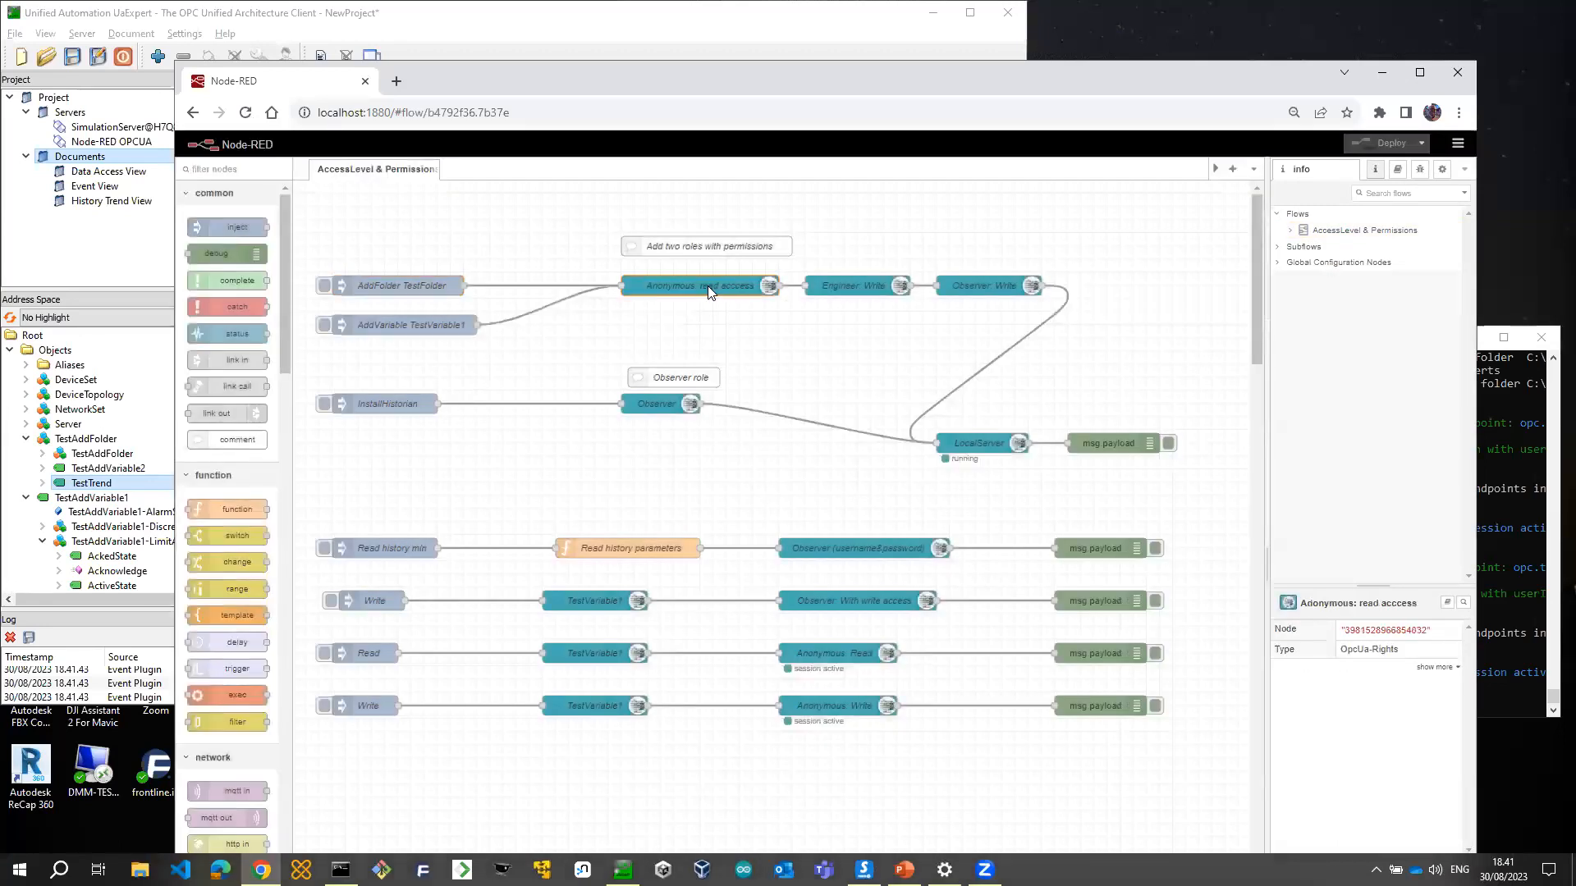
pyautogui.doubleClick(707, 286)
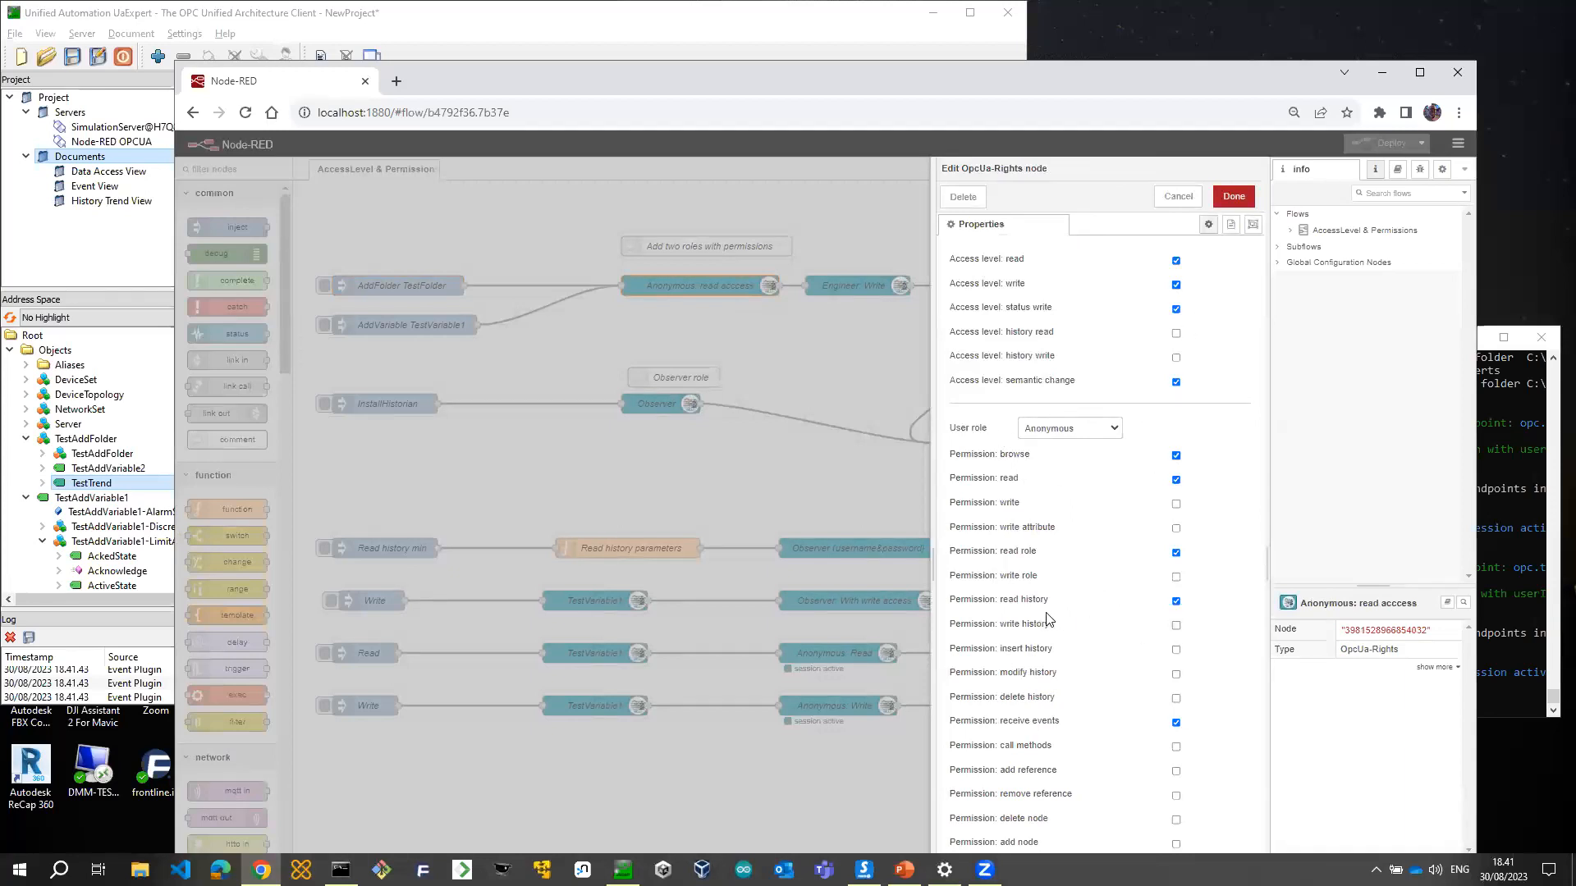
pyautogui.click(1179, 197)
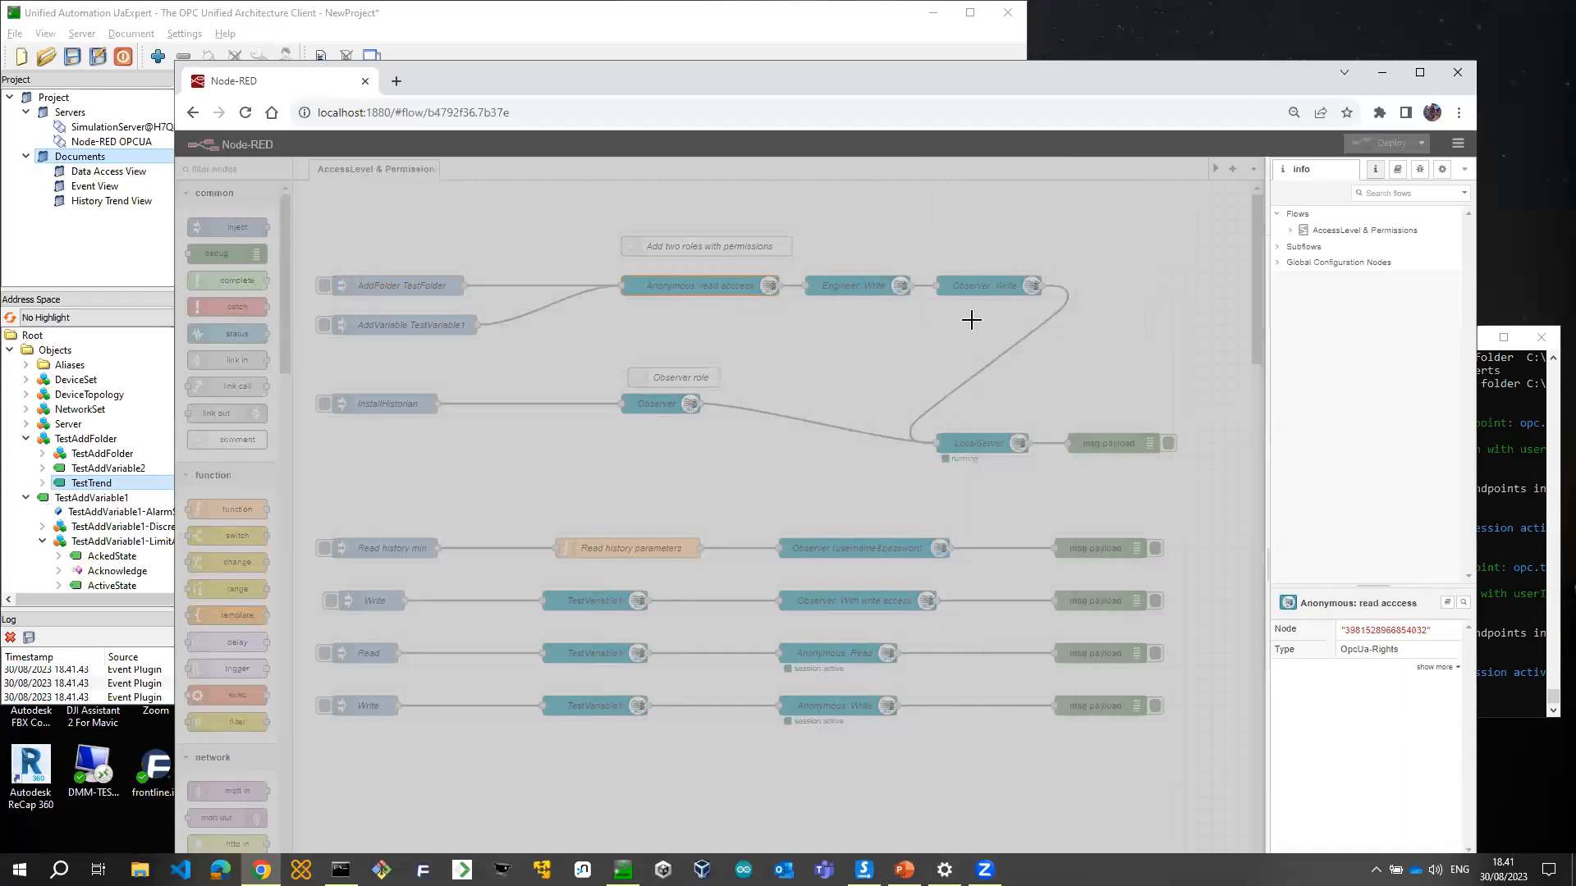
pyautogui.doubleClick(857, 288)
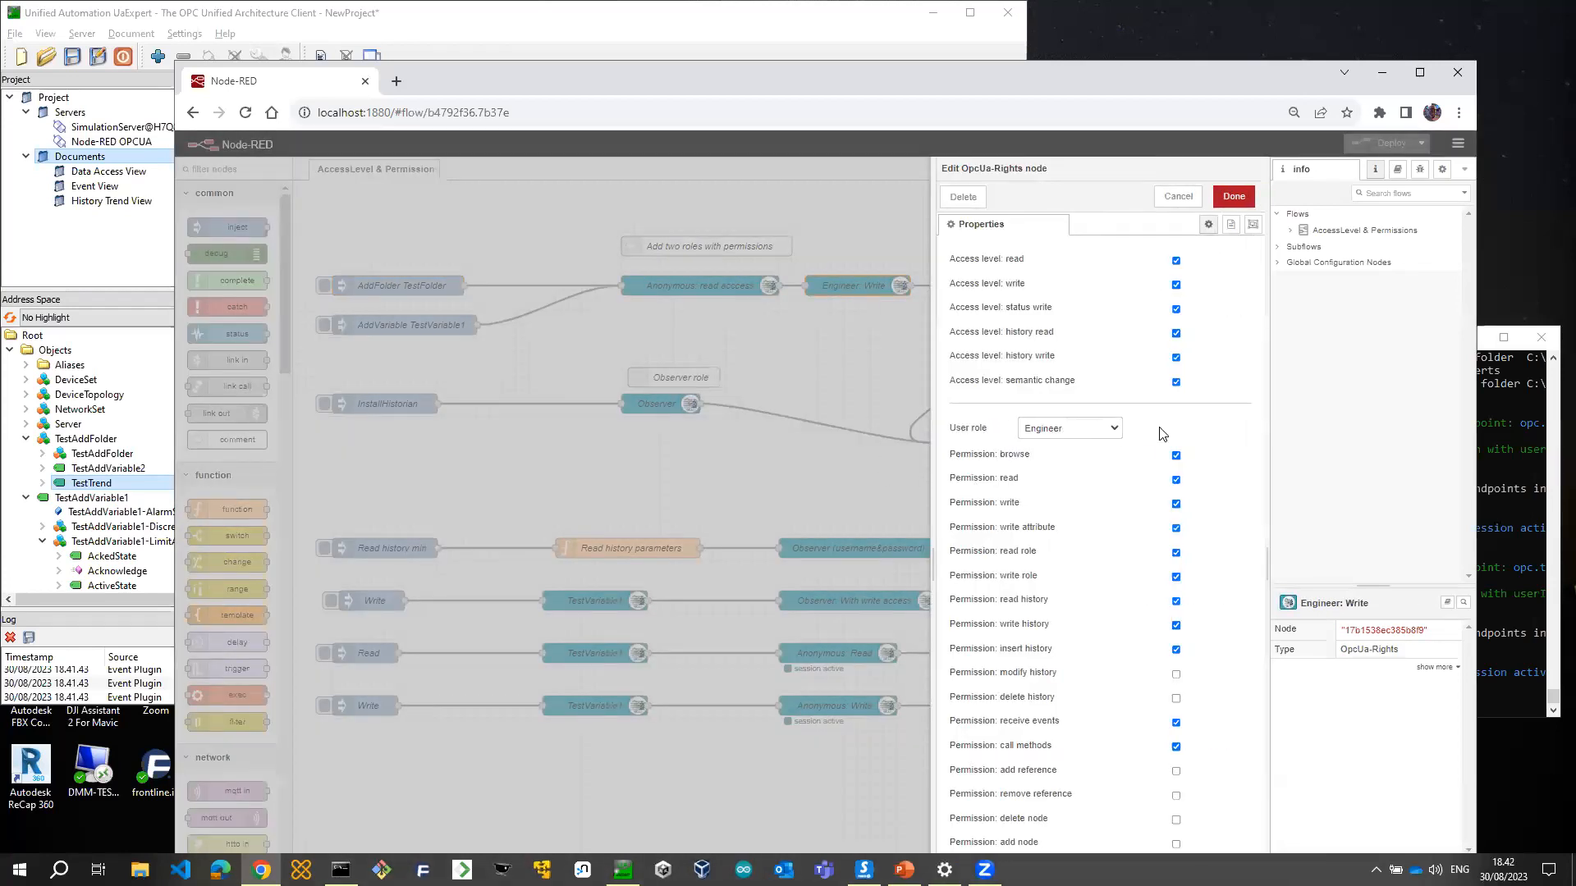
pyautogui.click(1188, 199)
pyautogui.doubleClick(985, 281)
pyautogui.click(1173, 196)
# Run the AddFolder TestFolder, AddVariable TestVariable1 and InstallHistorian injections to create the folder and variable with history on the server
pyautogui.click(325, 286)
pyautogui.click(324, 325)
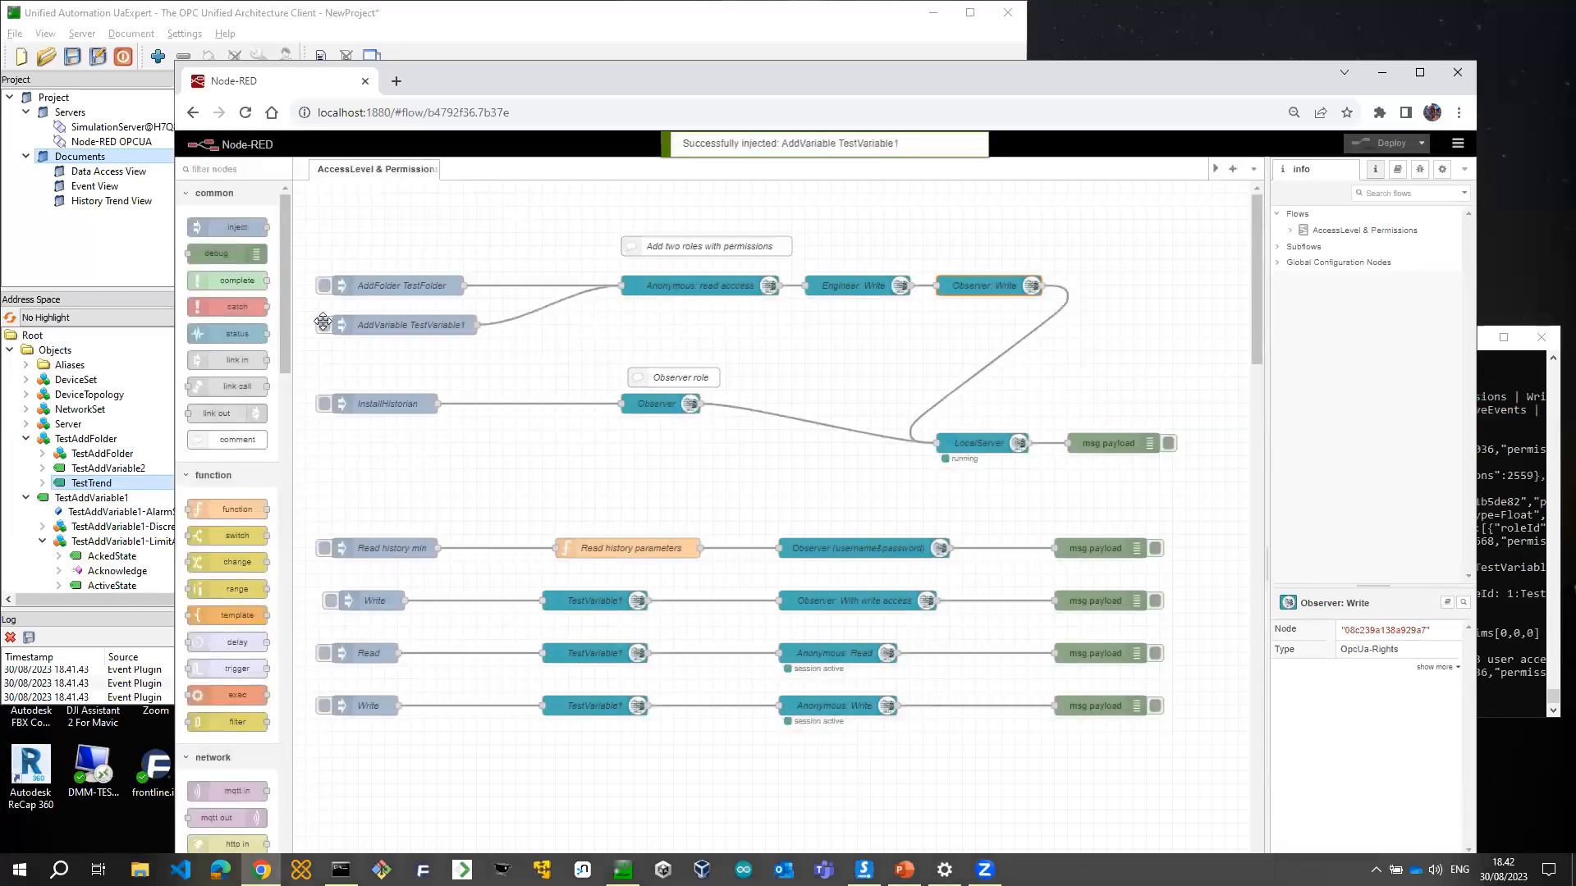
pyautogui.click(324, 404)
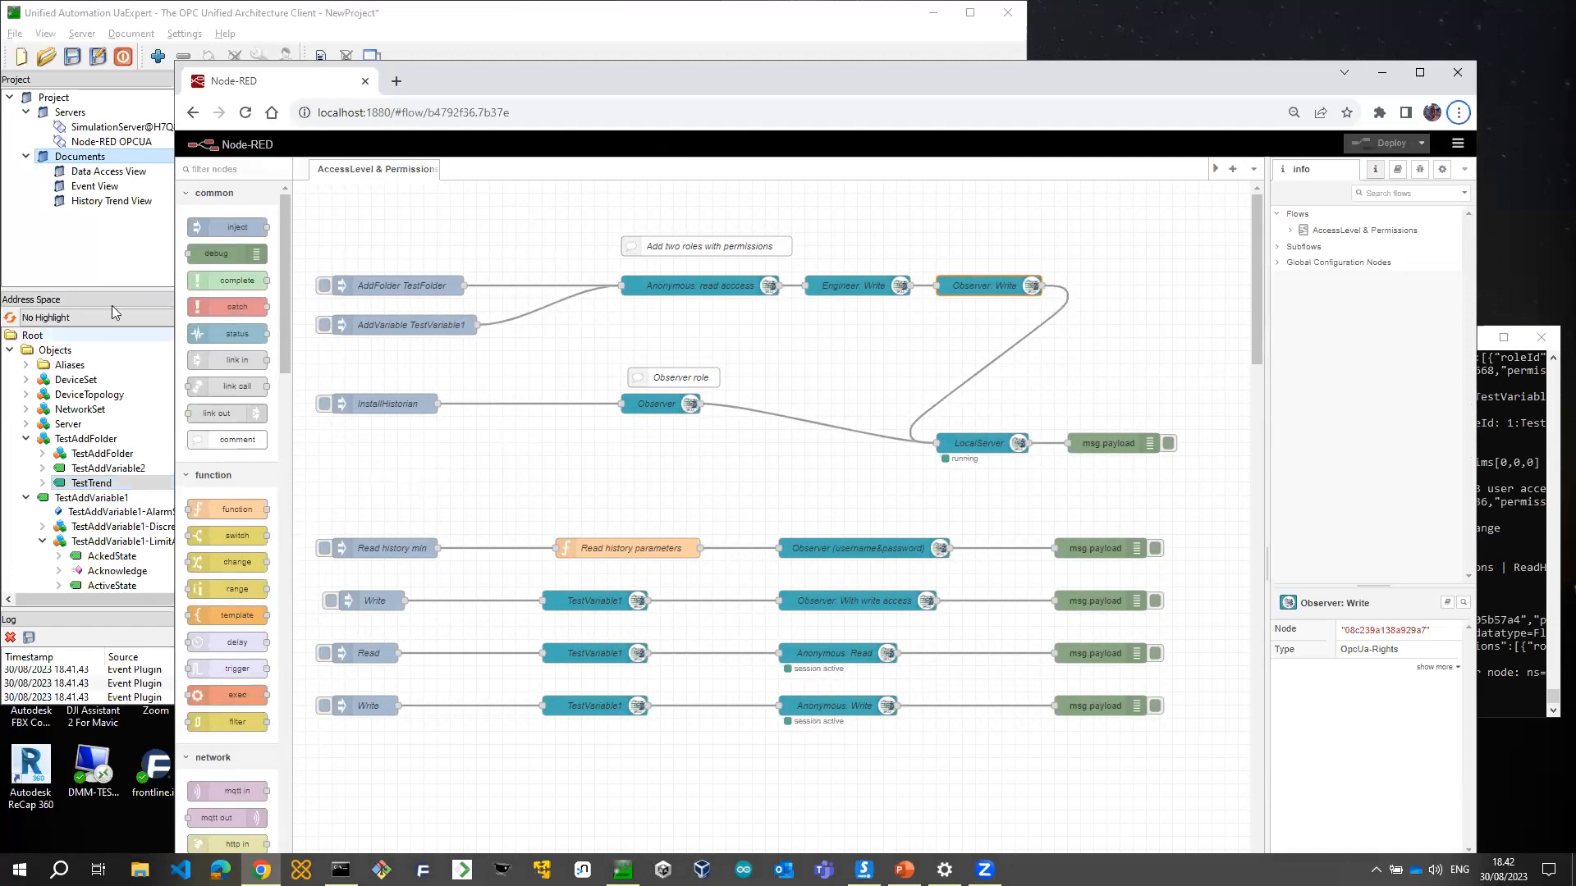
# Switch to UaExpert, rebrowse Objects and add TestVariable1 from TestFolder to the Data Access View
pyautogui.click(106, 279)
pyautogui.click(96, 352)
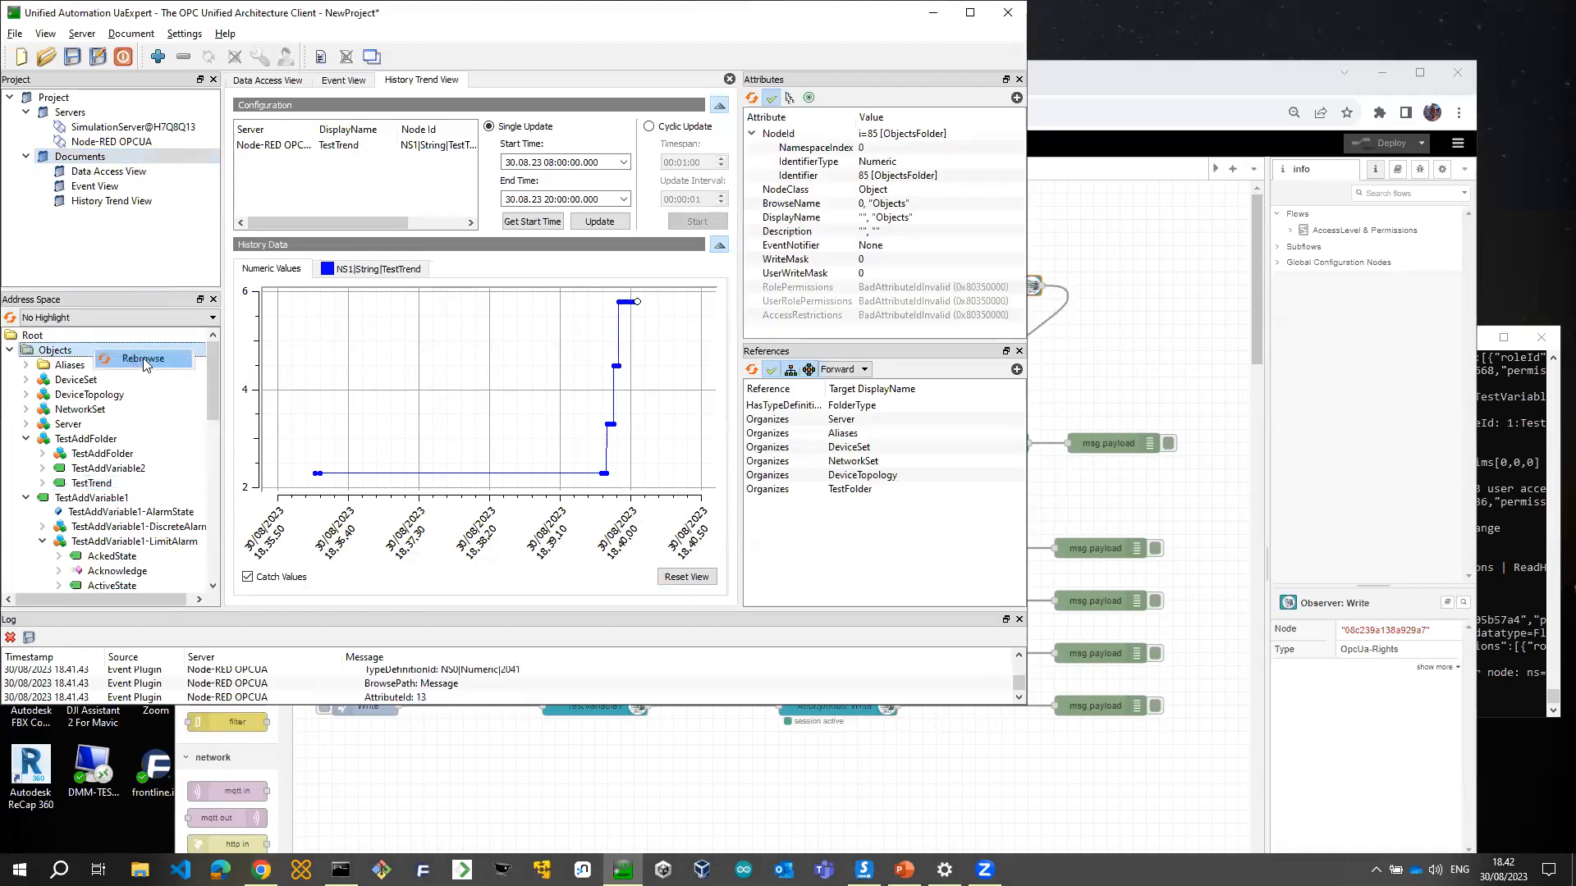
pyautogui.click(264, 81)
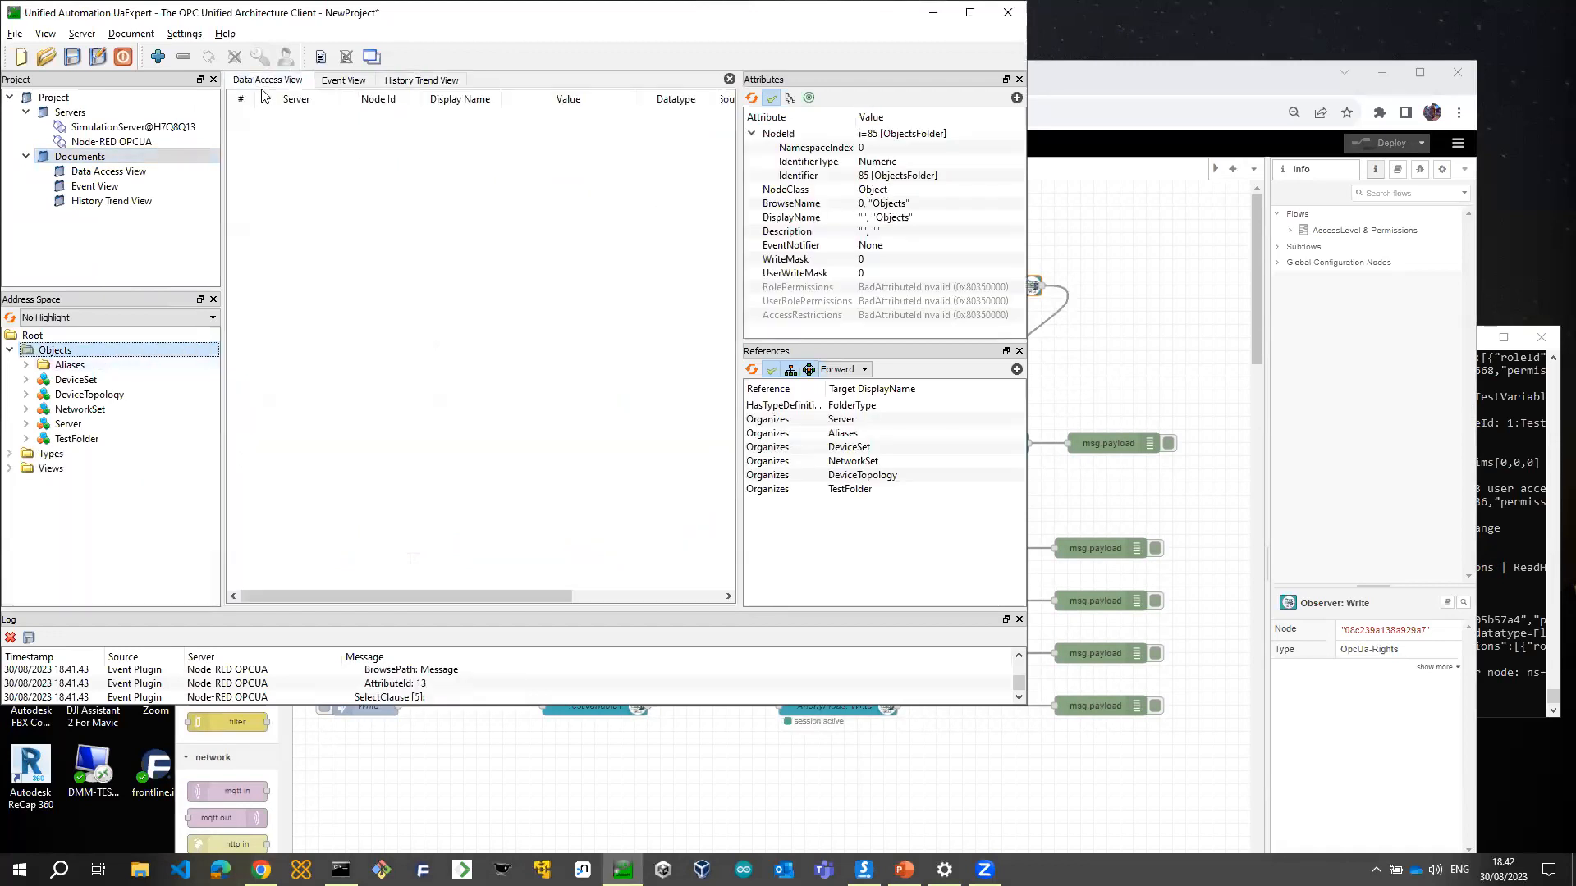
pyautogui.doubleClick(77, 439)
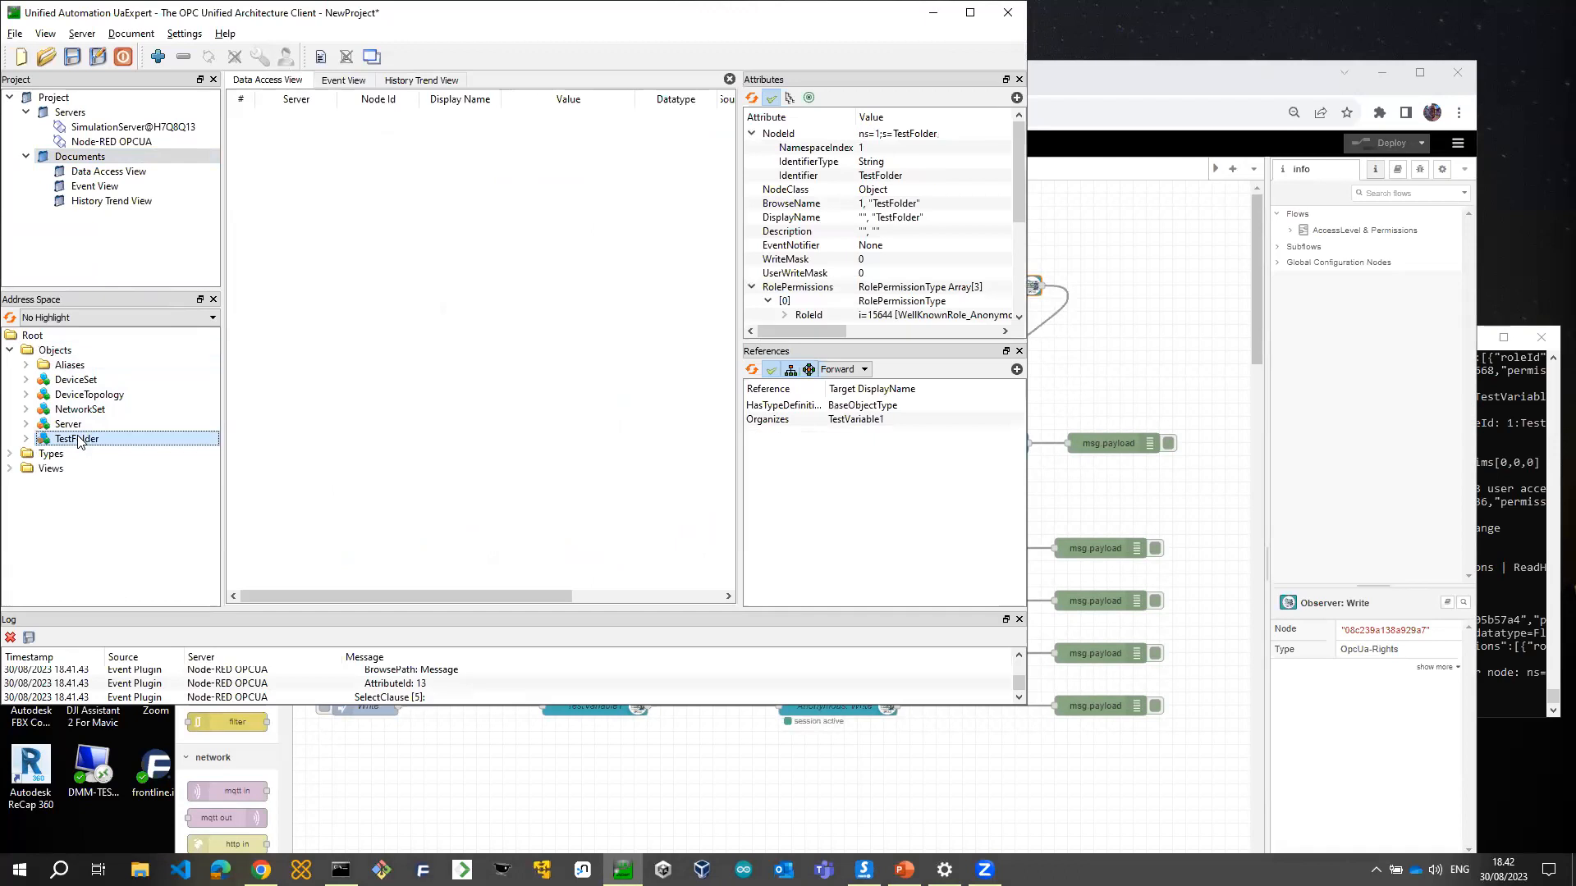
pyautogui.moveTo(118, 453); pyautogui.dragTo(364, 259)
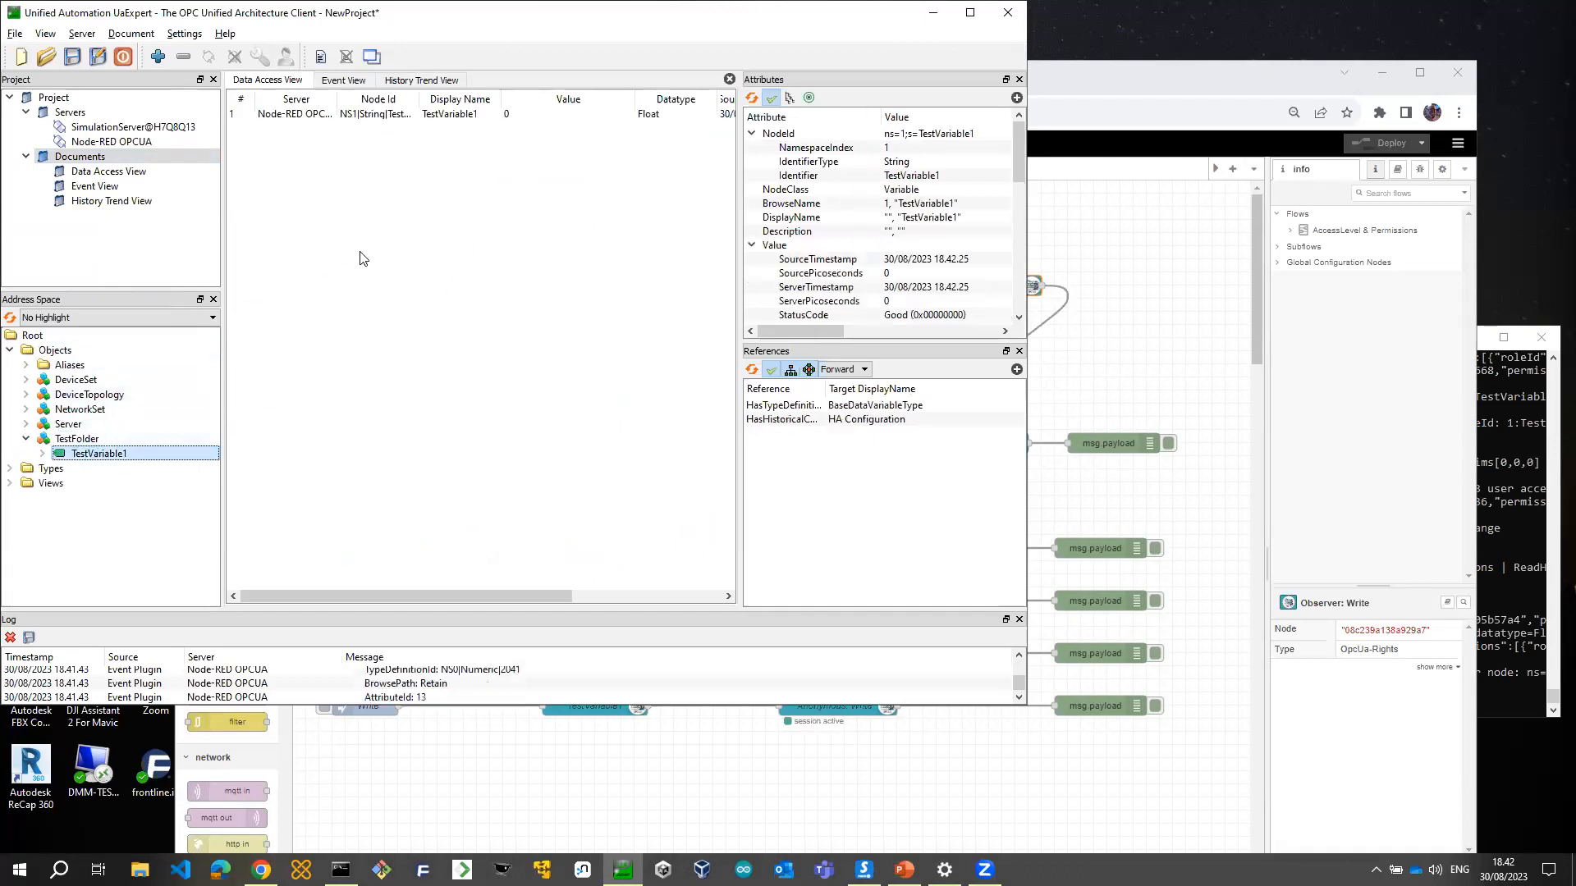
# Try to write a new value to TestVariable1 with the current anonymous session, then enlarge the log and clear its messages
pyautogui.doubleClick(524, 115)
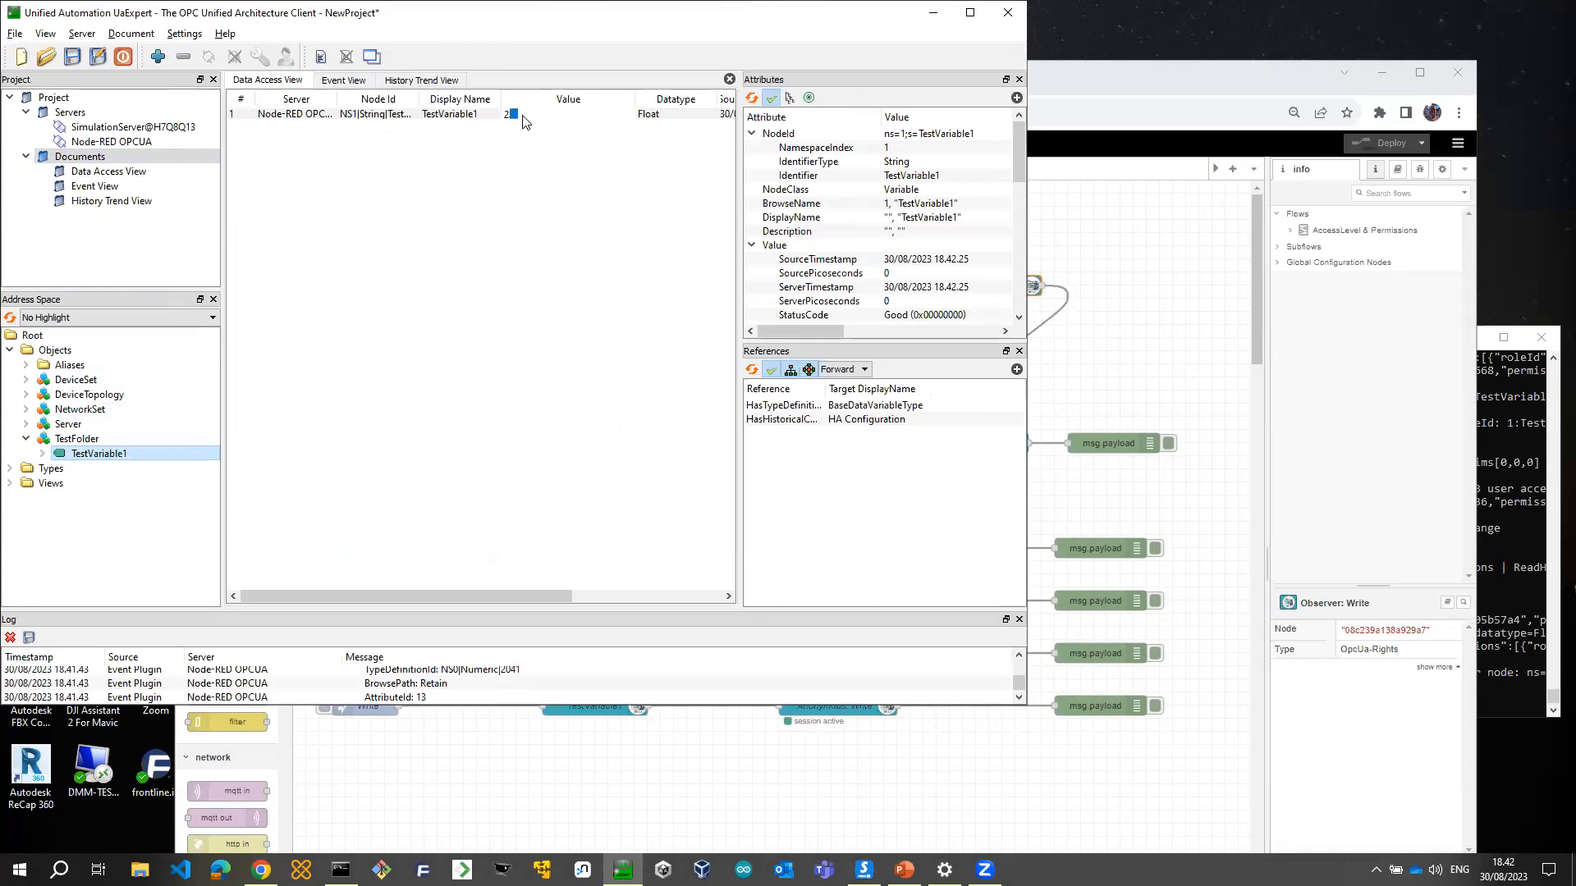
pyautogui.write('2')
pyautogui.press('Return')
pyautogui.moveTo(591, 612); pyautogui.dragTo(591, 453)
pyautogui.scroll(15, 564, 570)
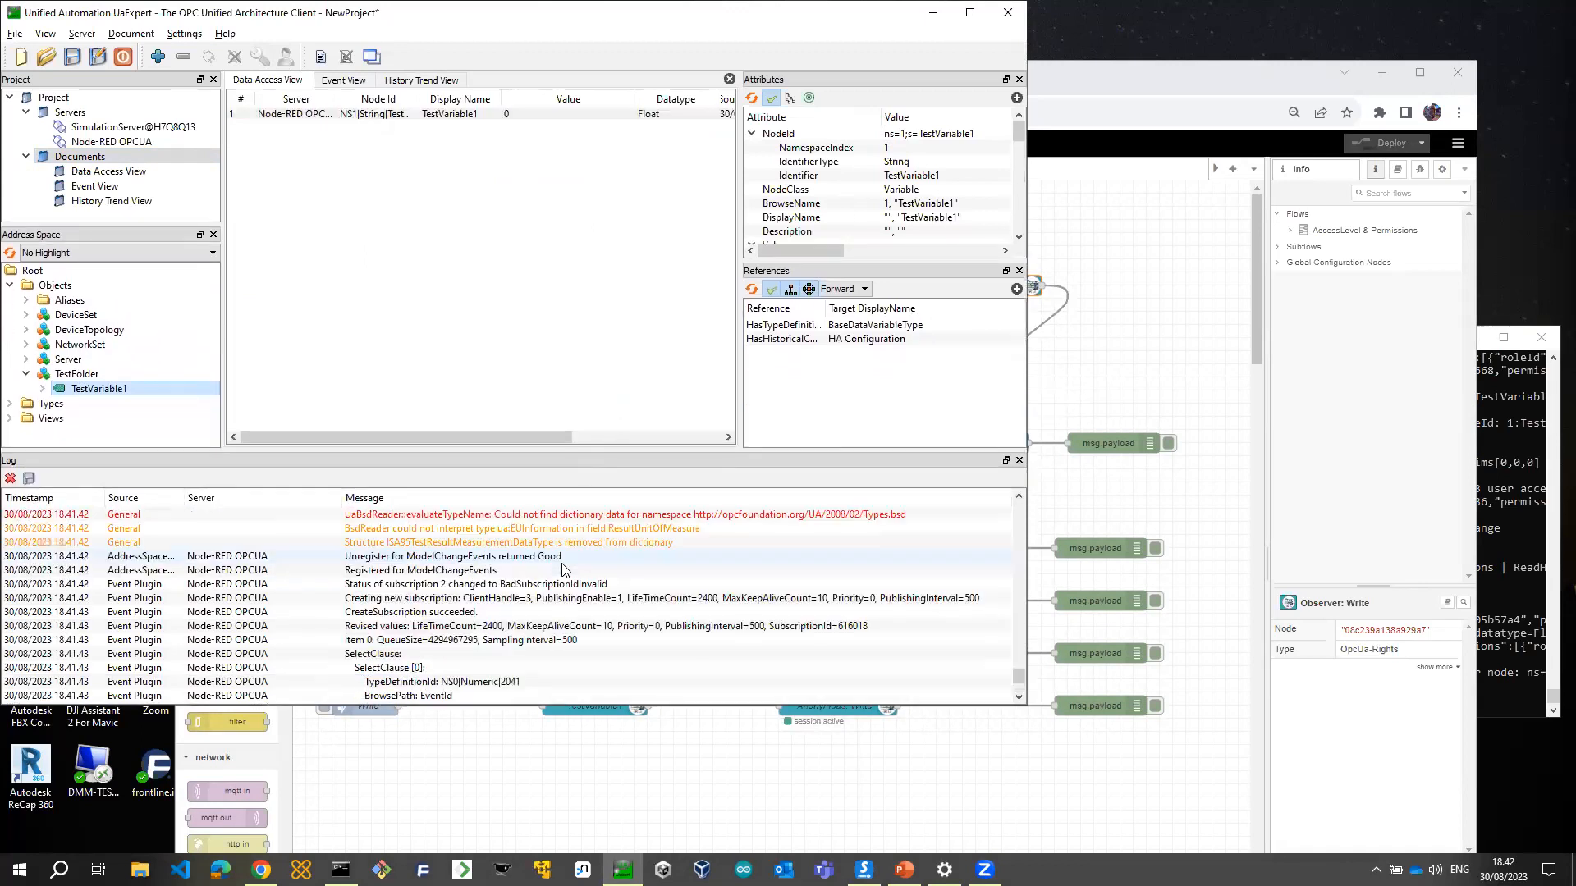
pyautogui.click(10, 479)
# Try the write to TestVariable1 again and check the resulting write entry in the log
pyautogui.doubleClick(520, 114)
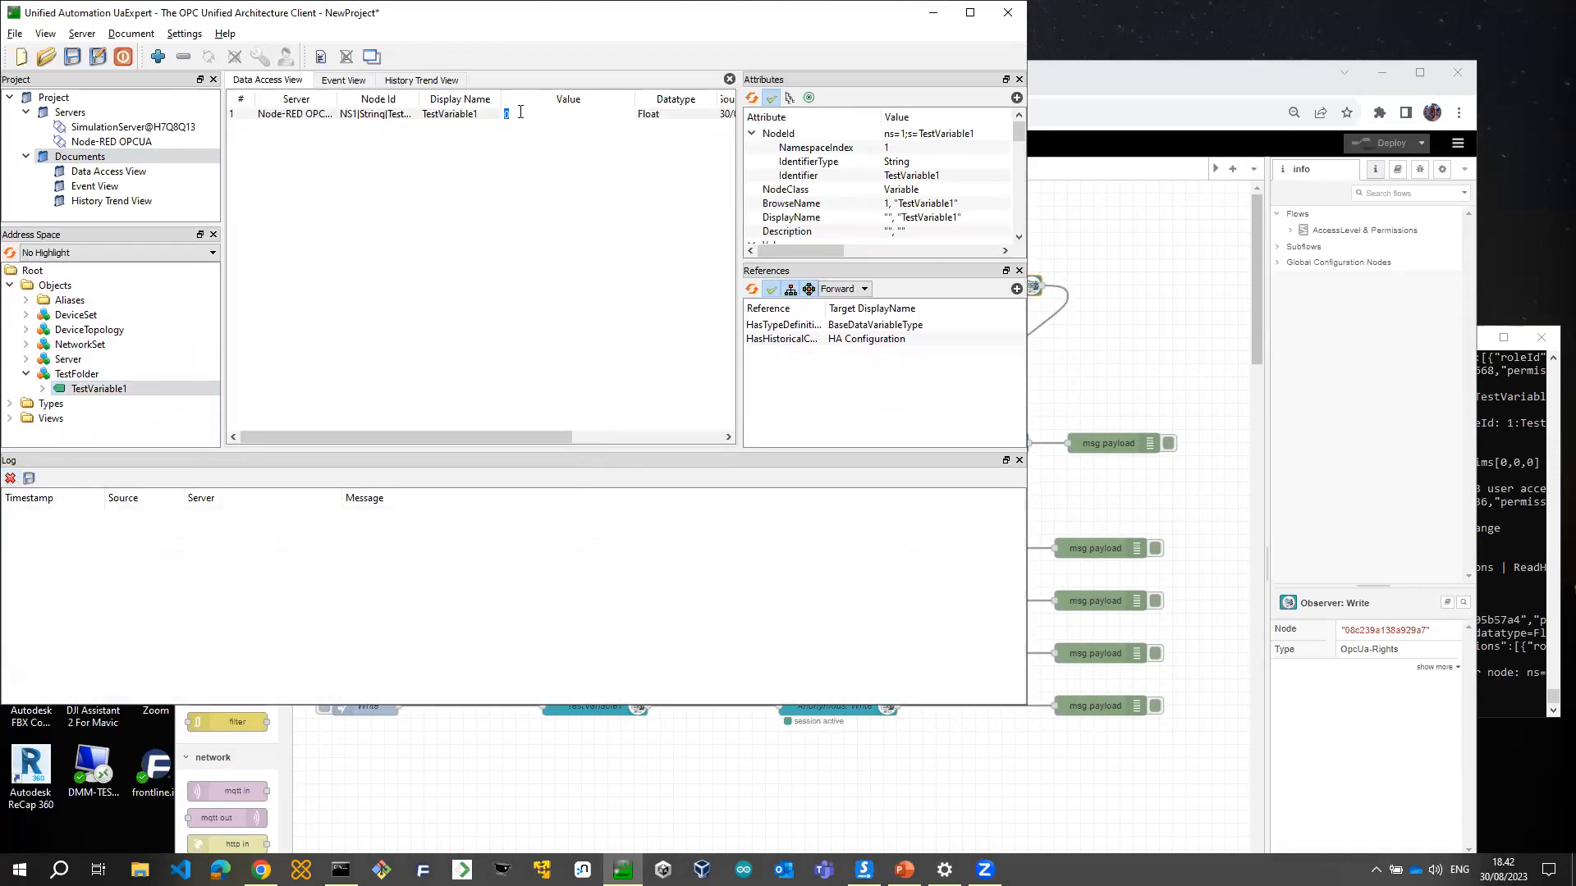
pyautogui.press('Return')
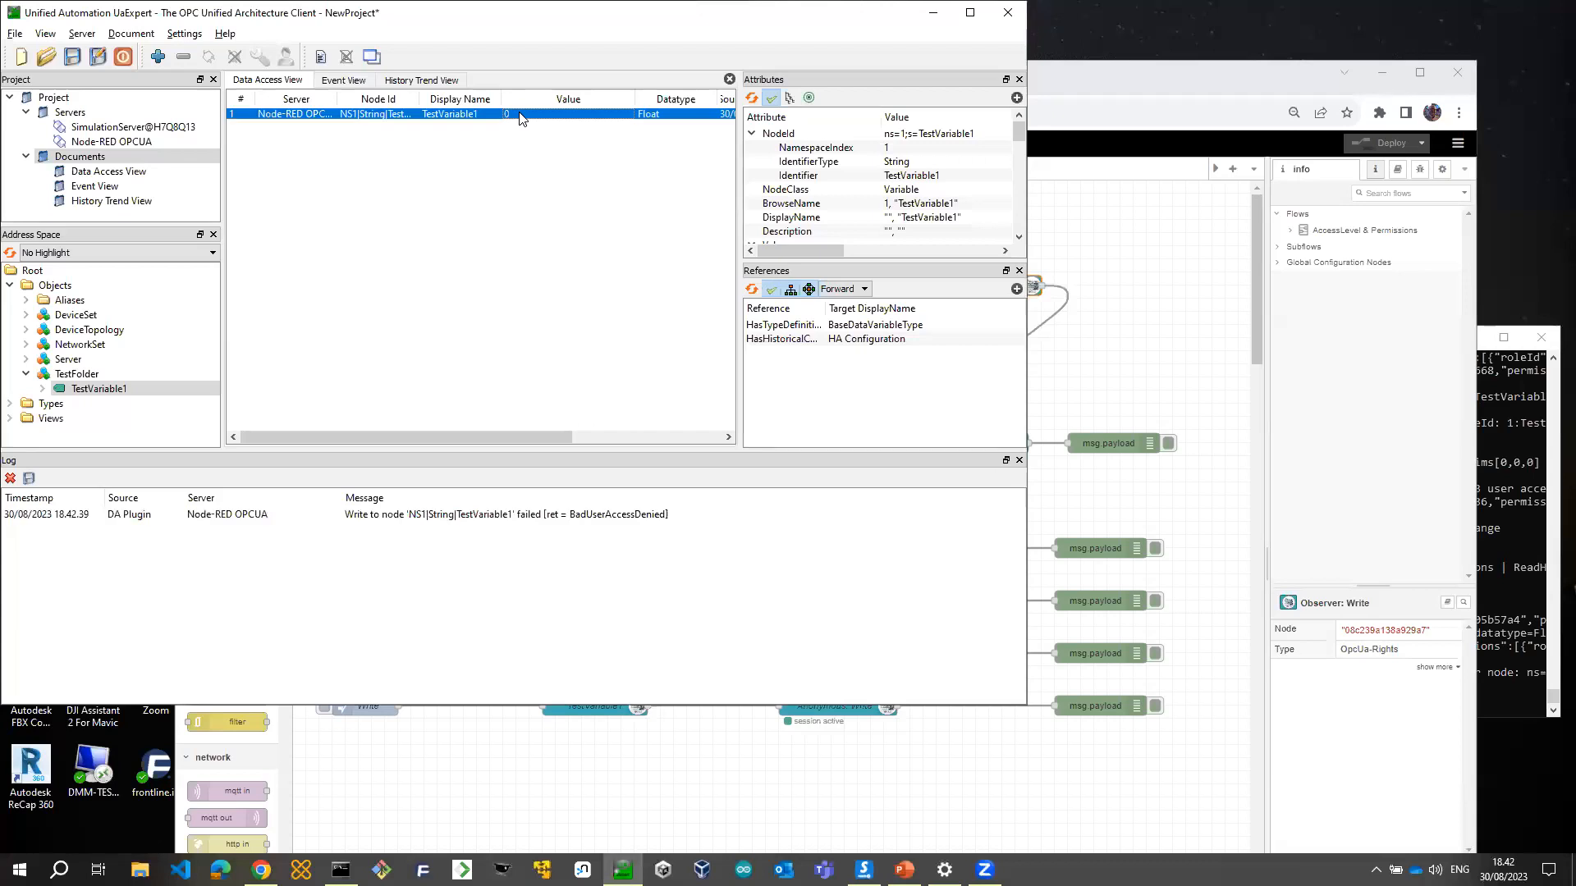
pyautogui.click(595, 517)
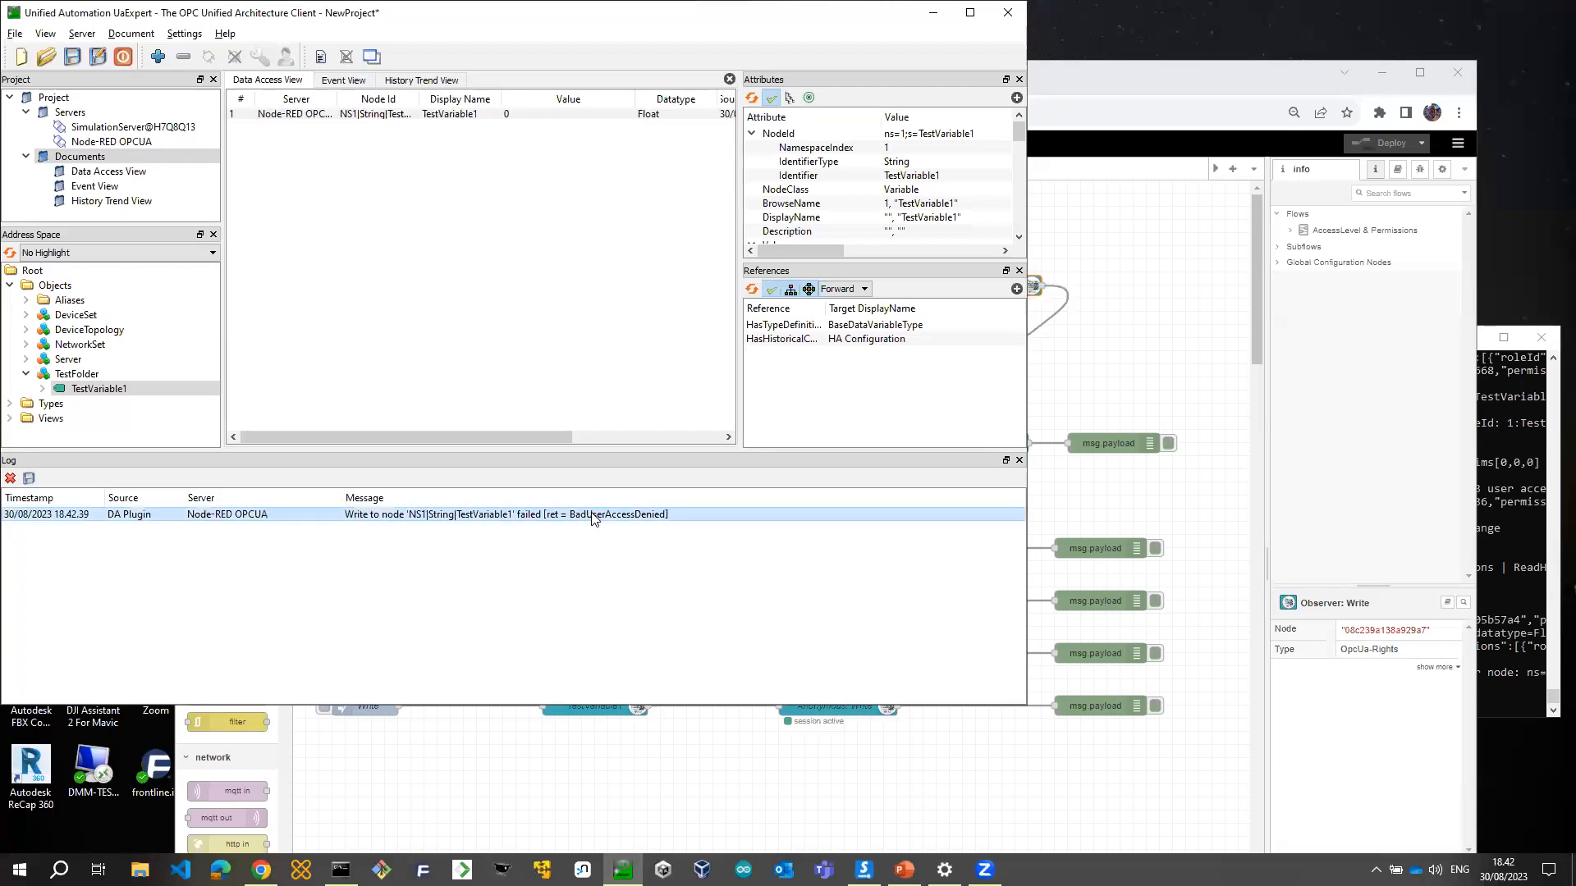
# Change the Node-RED OPCUA session's user to username authentication, entering the username and account password with Store enabled
pyautogui.rightClick(119, 143)
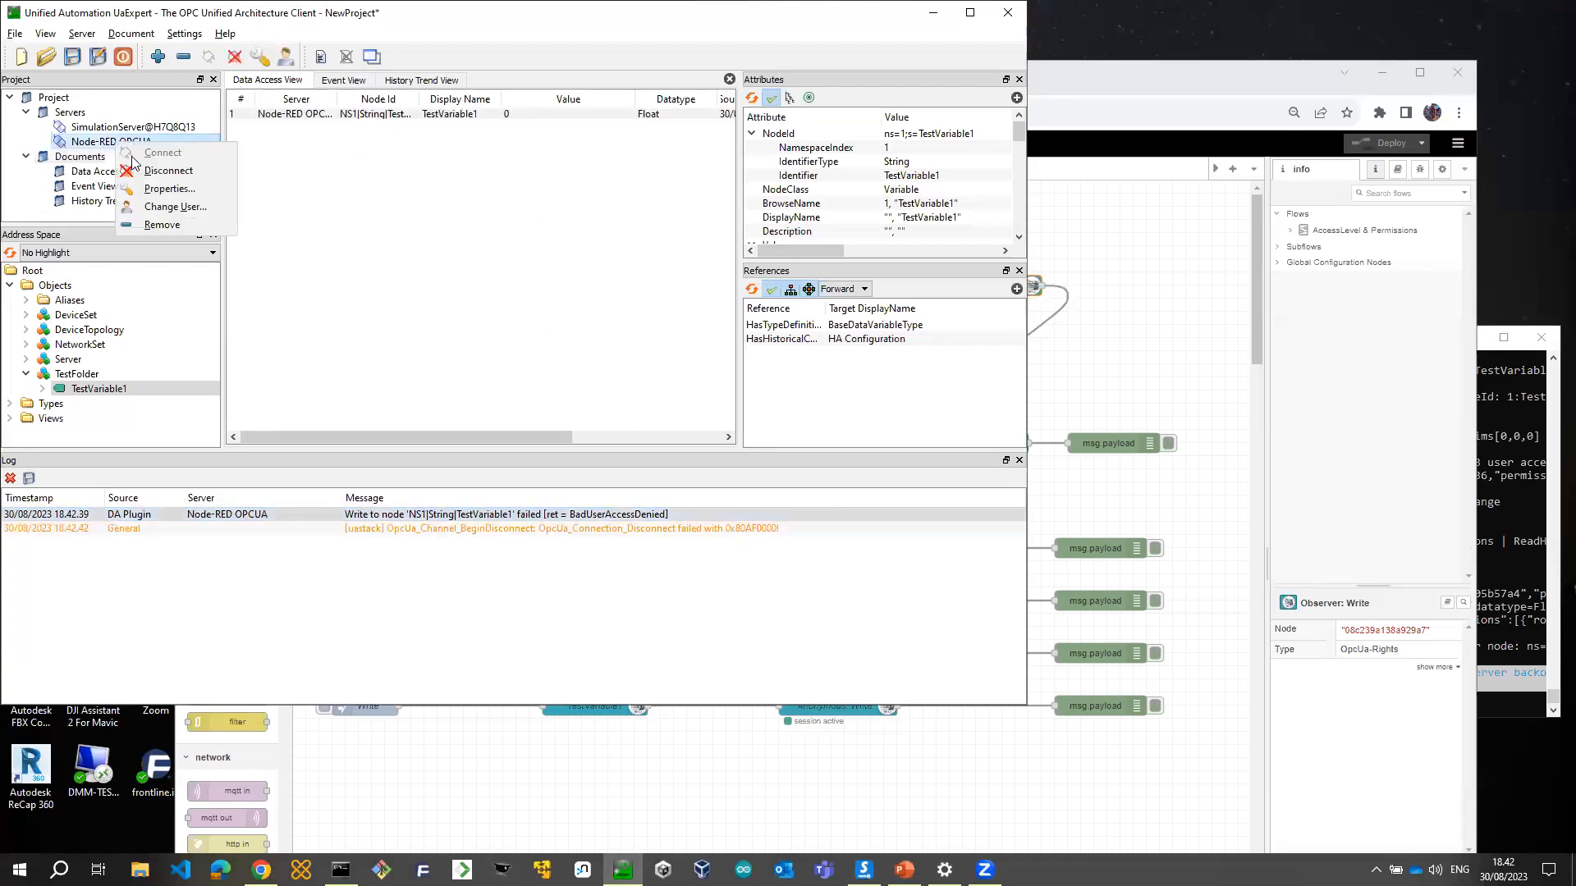
pyautogui.click(173, 207)
pyautogui.click(865, 275)
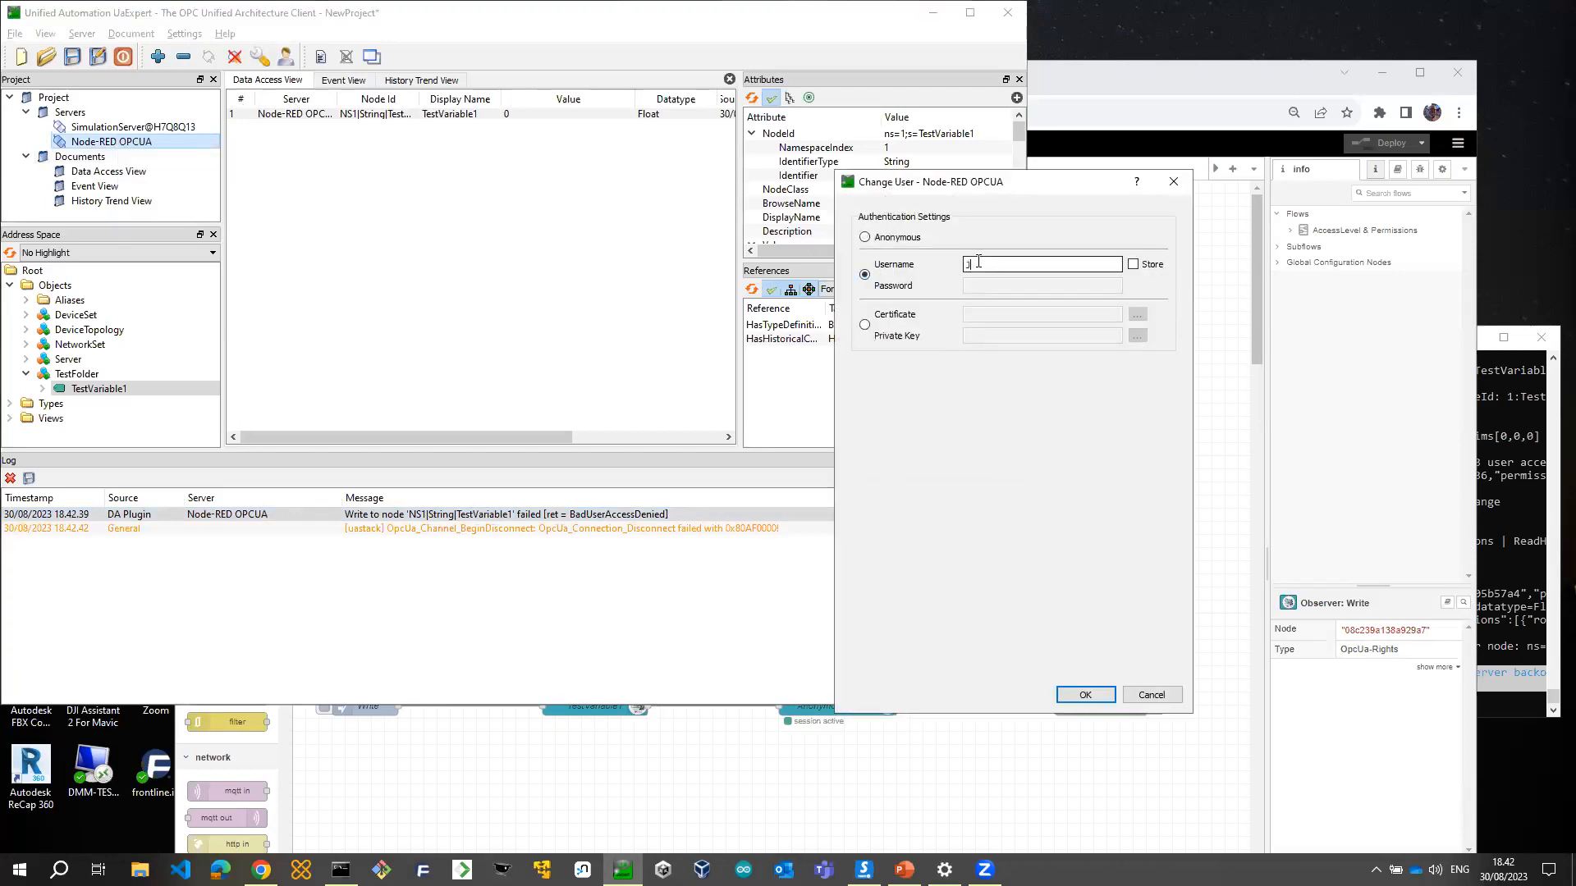
pyautogui.press('space')
pyautogui.press('Tab')
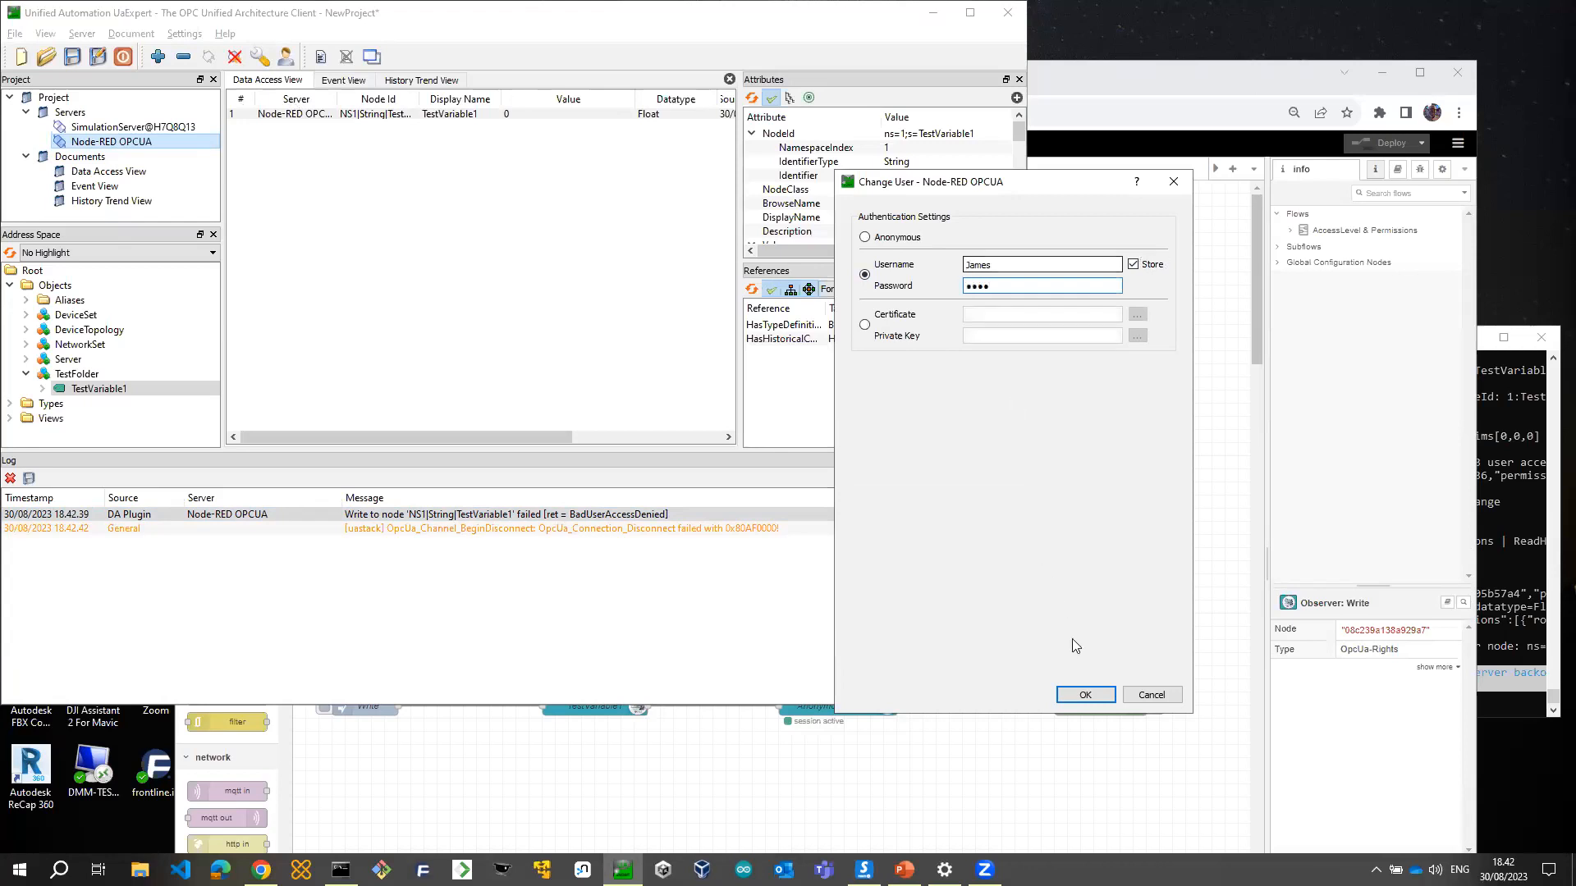
pyautogui.click(1085, 694)
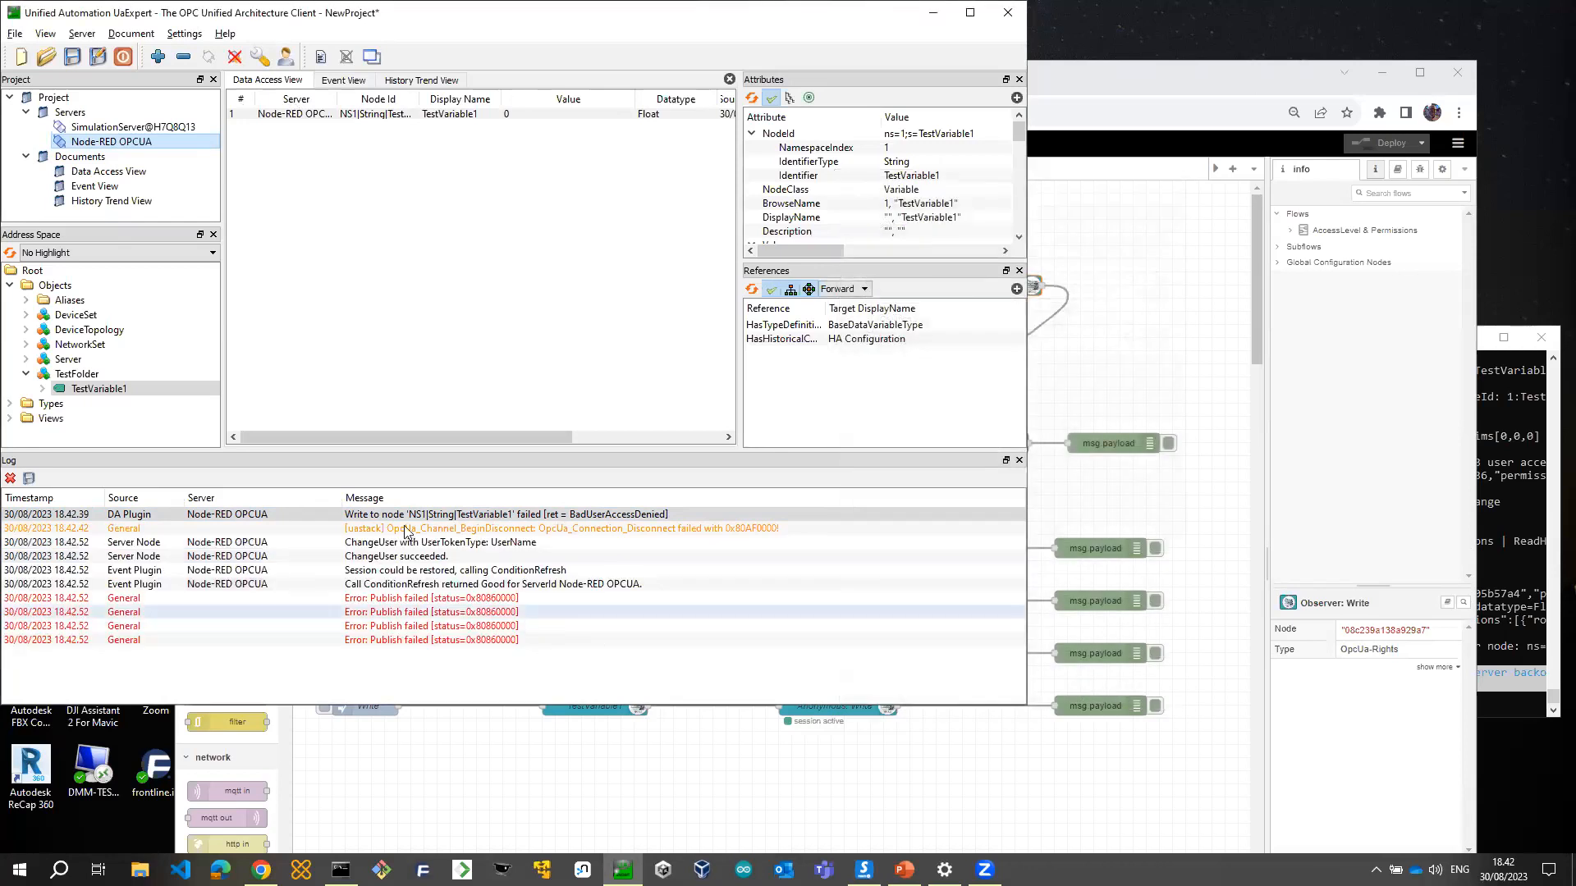
# Write 33 to TestVariable1 in the Data Access View under the authenticated user
pyautogui.doubleClick(515, 115)
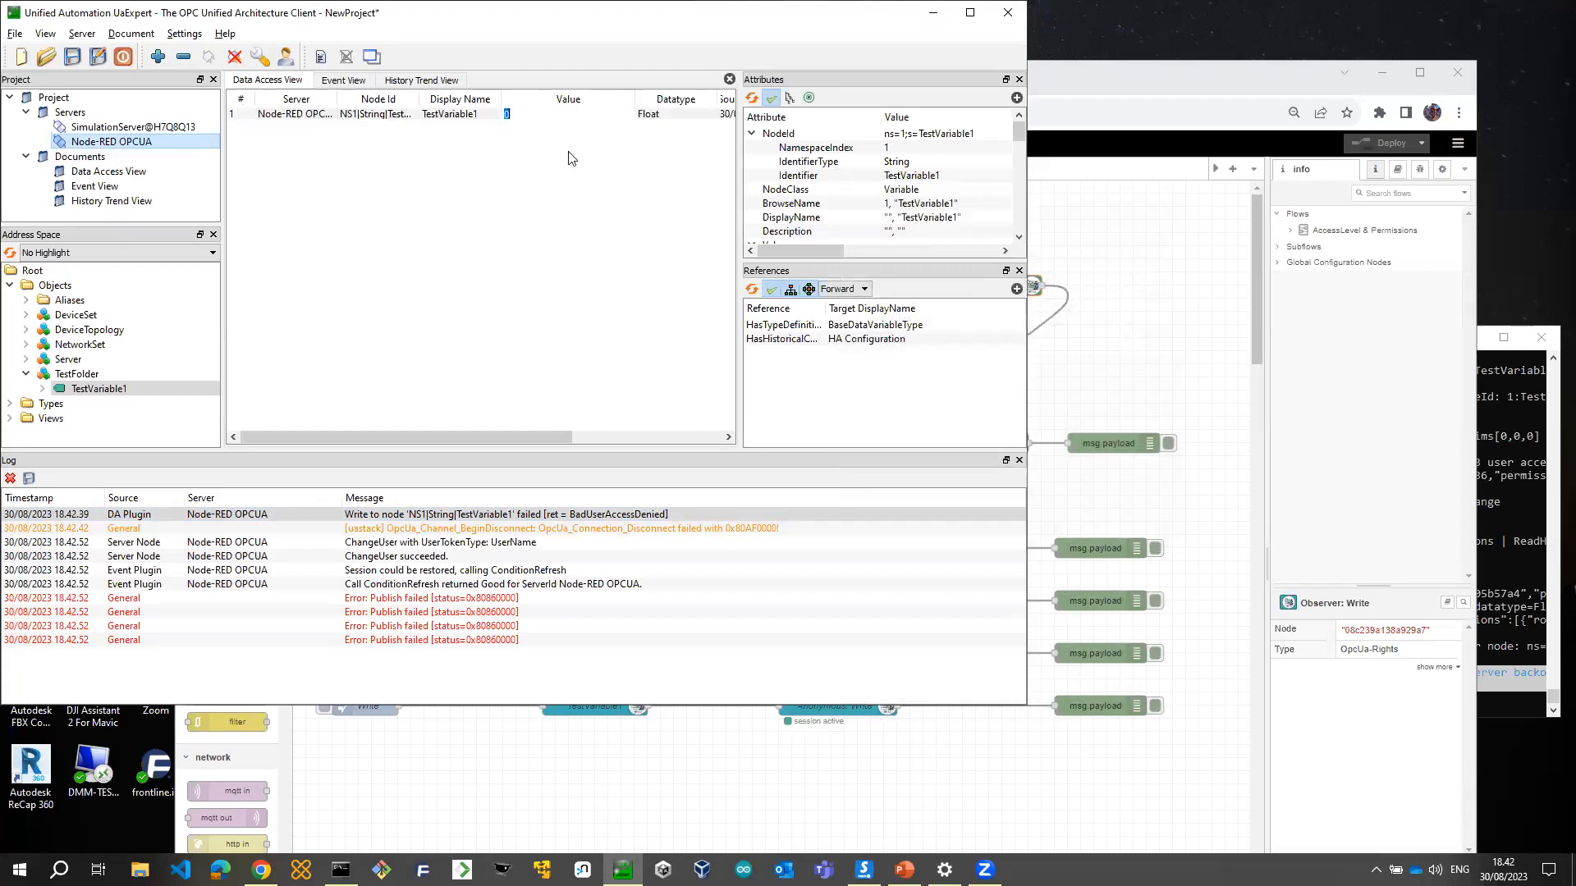
pyautogui.press('Return')
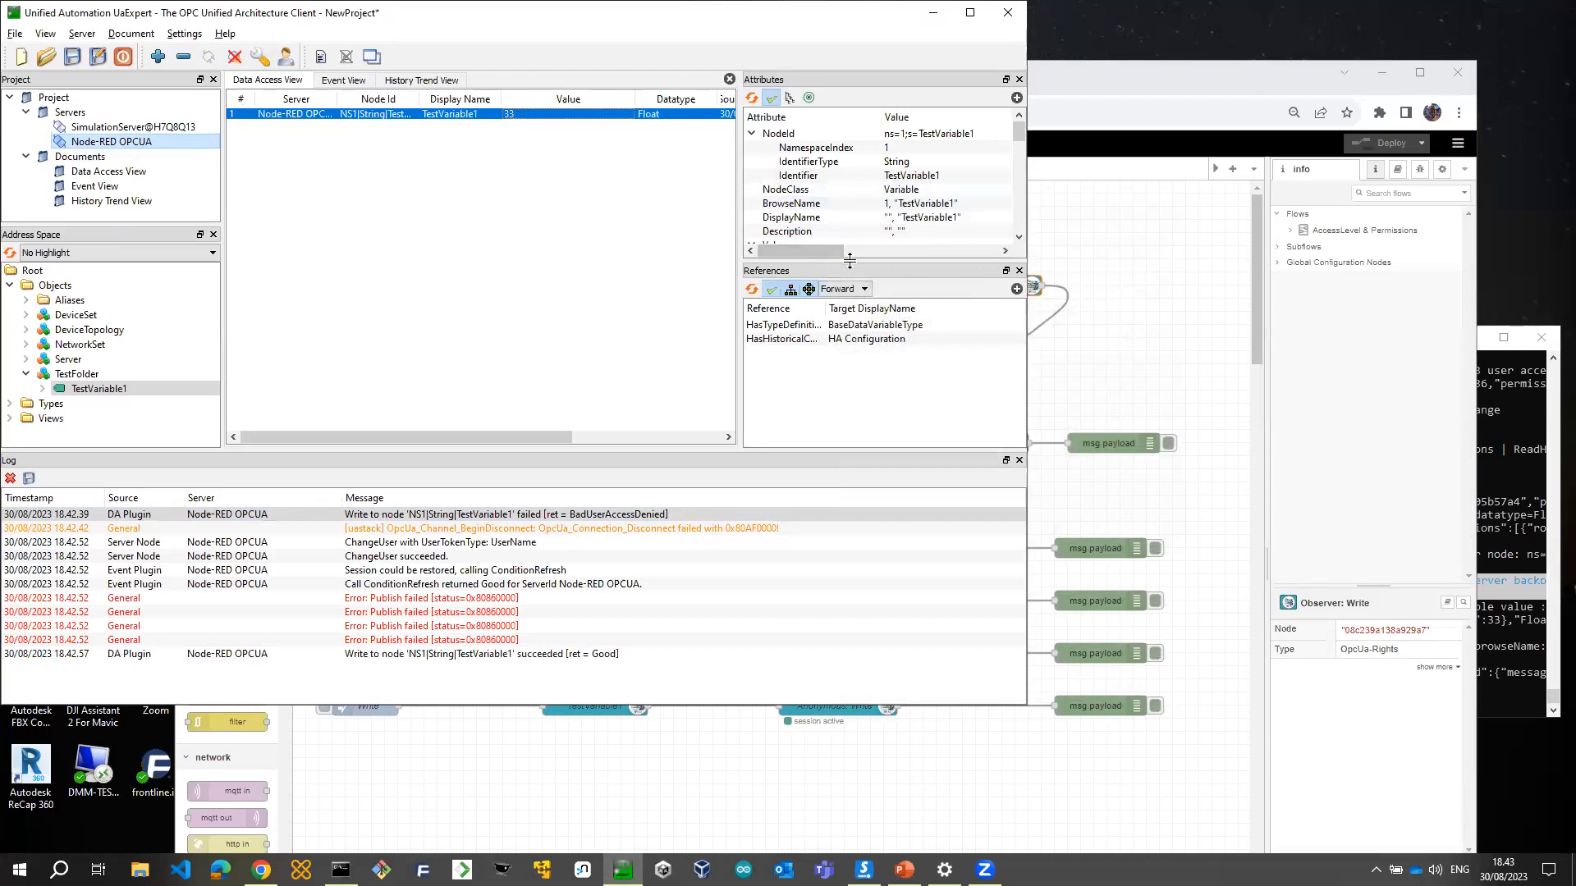
# Enlarge the attributes area and examine TestVariable1's access levels and the role permissions of the Anonymous, Engineer and Observer roles
pyautogui.moveTo(852, 263); pyautogui.dragTo(854, 354)
pyautogui.moveTo(652, 450); pyautogui.dragTo(653, 597)
pyautogui.click(1019, 216)
pyautogui.moveTo(1019, 217); pyautogui.dragTo(1017, 369)
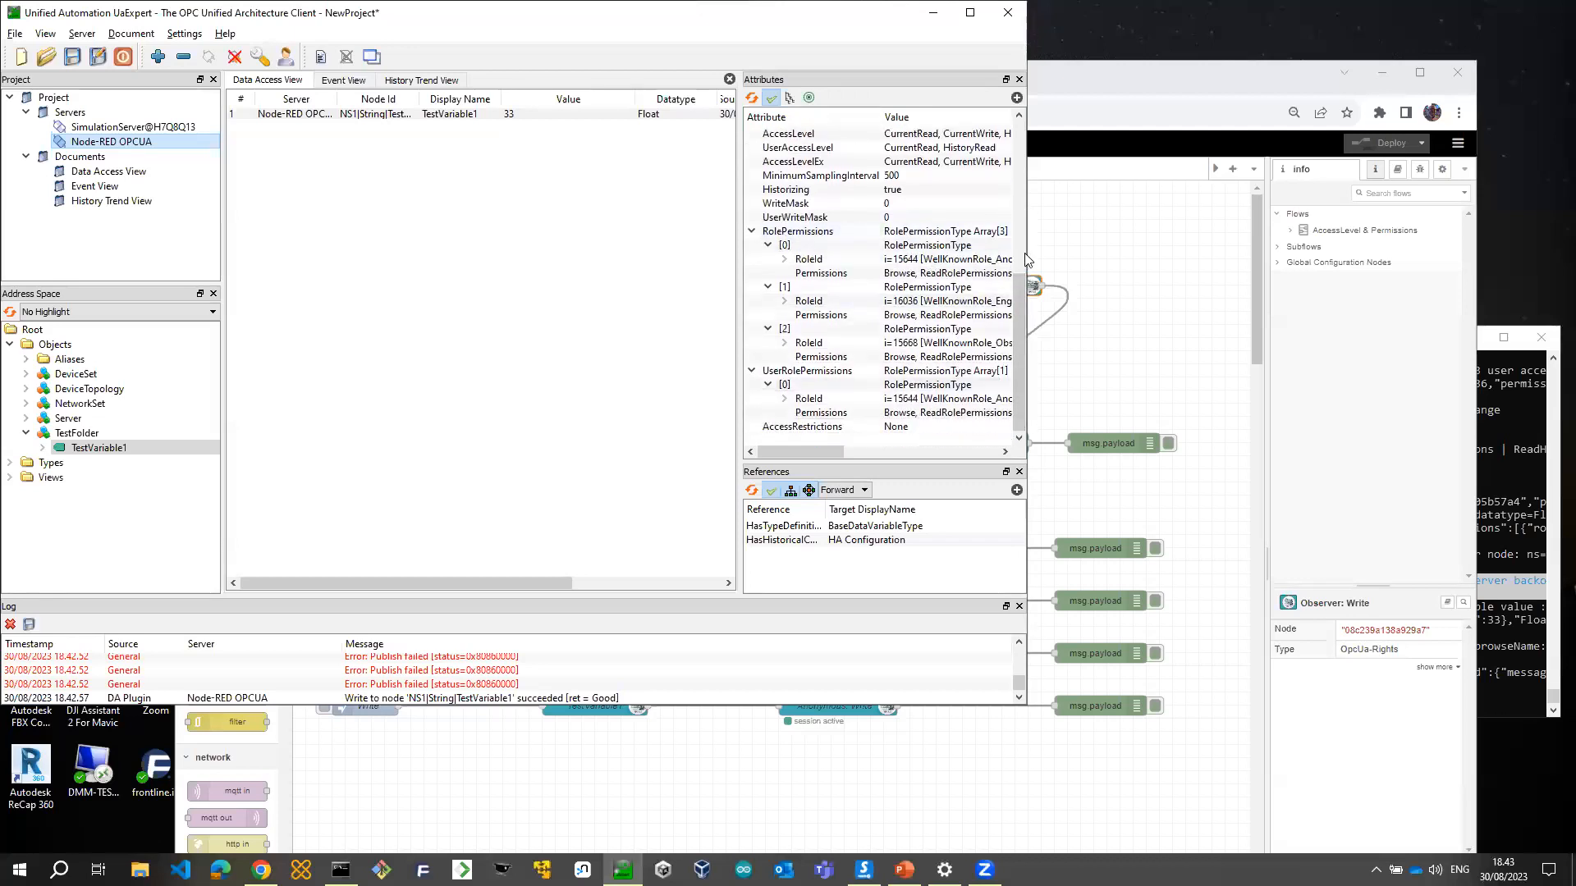
pyautogui.moveTo(1031, 252); pyautogui.dragTo(1298, 254)
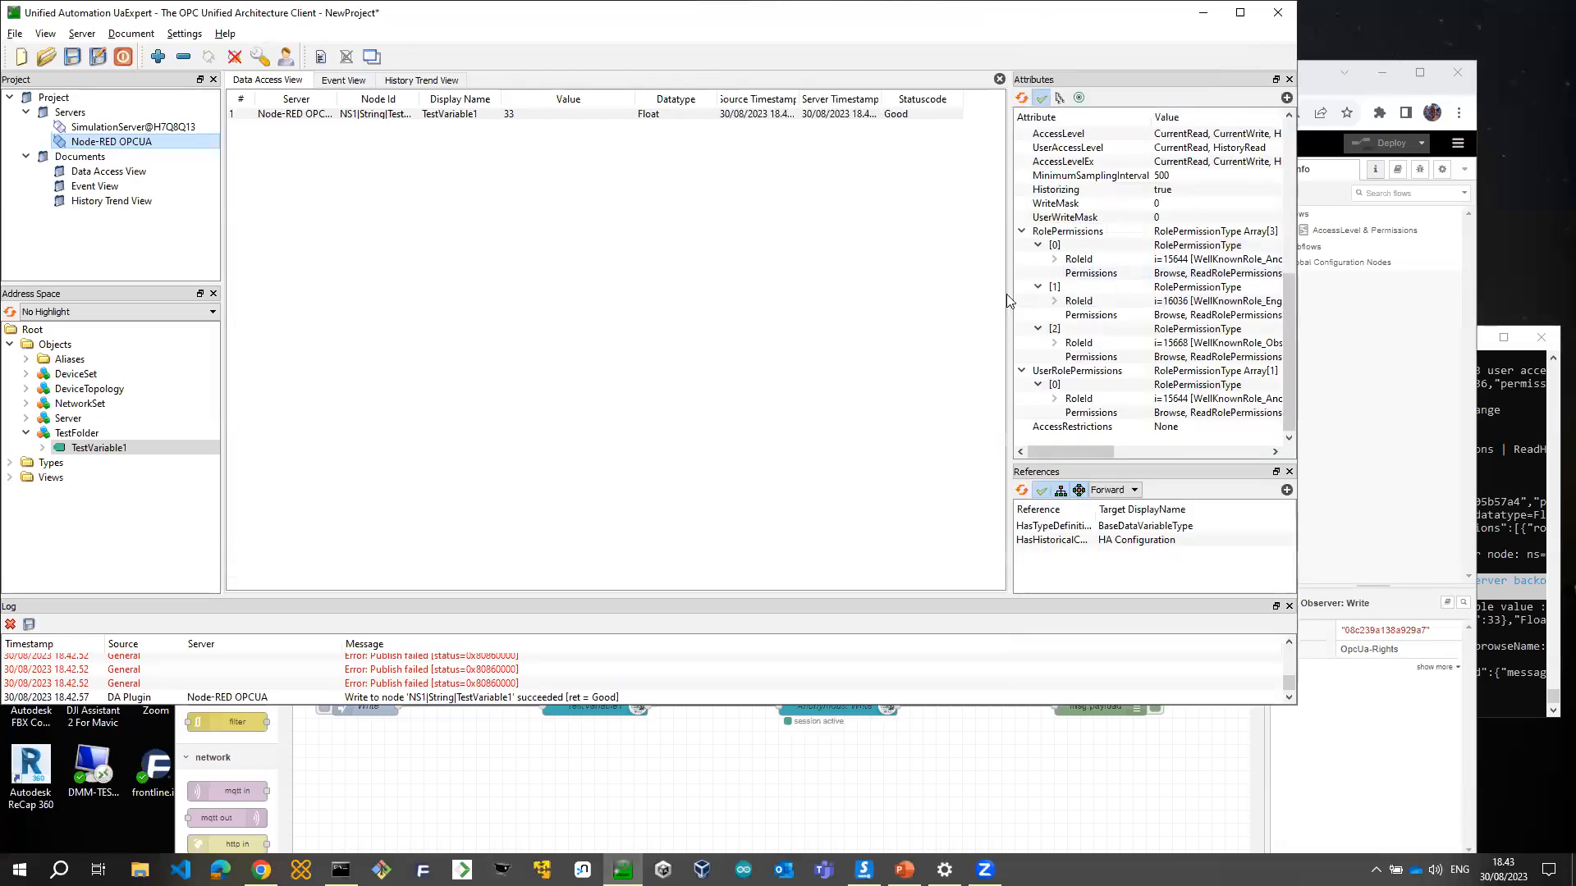
pyautogui.moveTo(1012, 300); pyautogui.dragTo(762, 308)
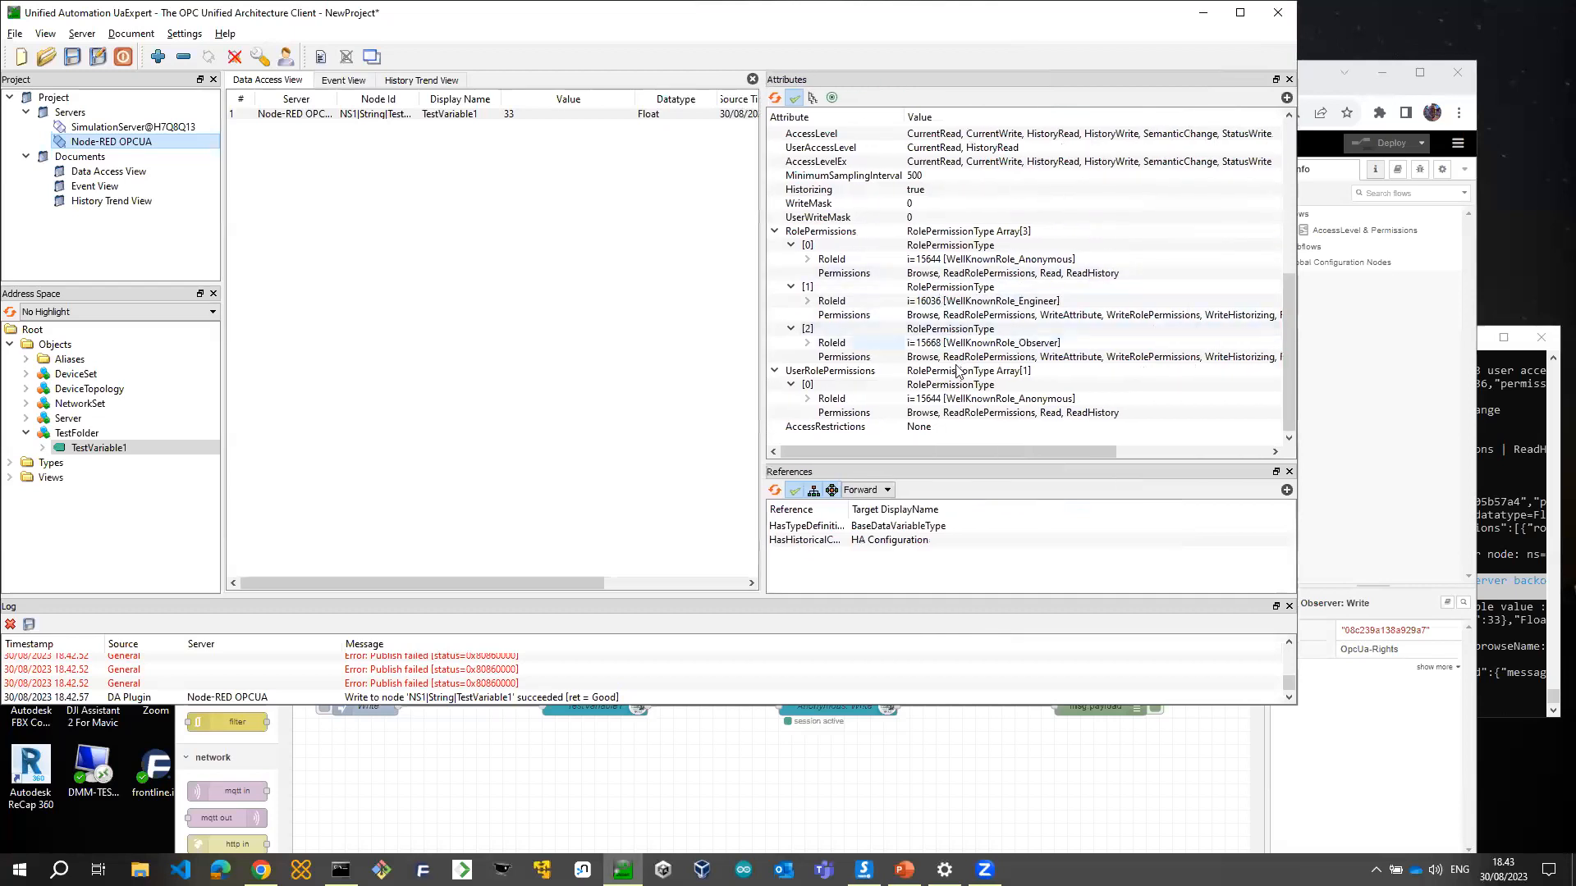
pyautogui.click(943, 302)
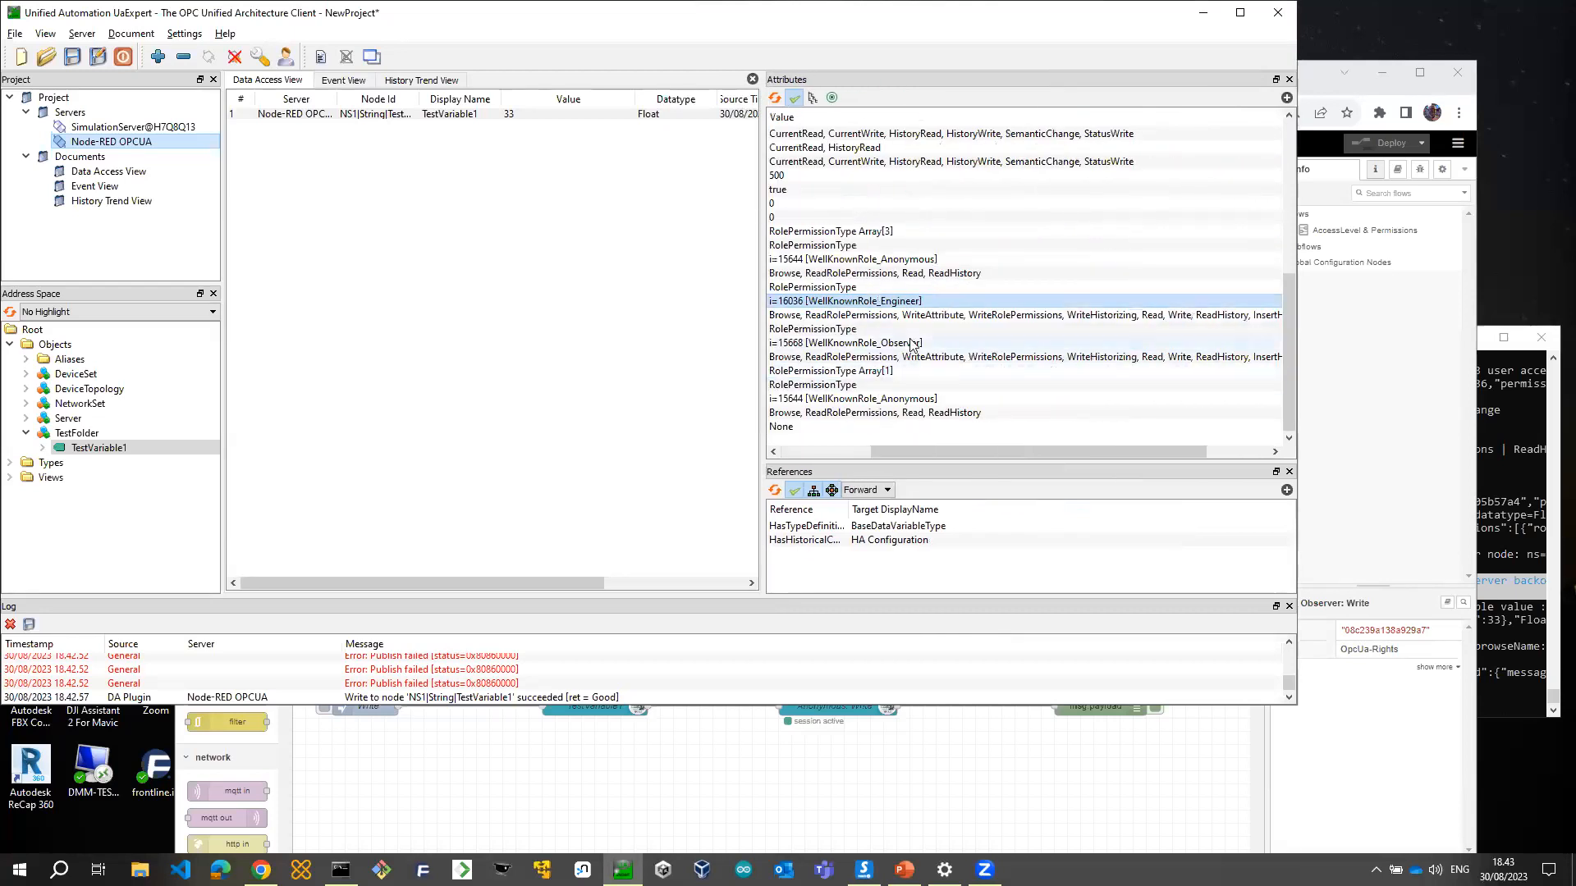
pyautogui.click(902, 343)
pyautogui.click(778, 452)
pyautogui.click(785, 457)
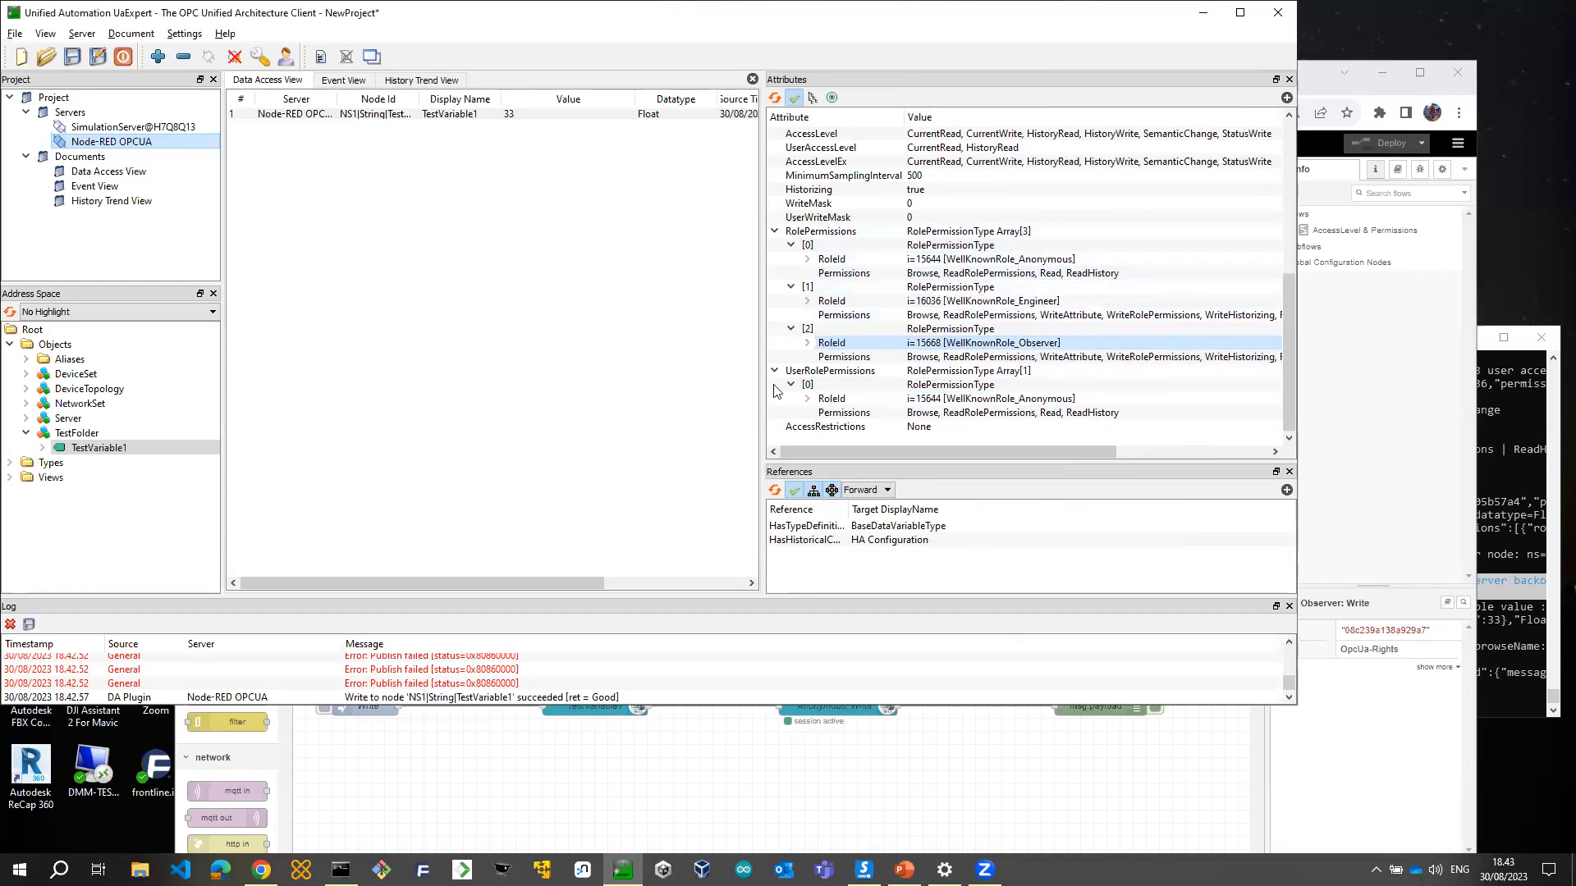
# Return to Node-RED, show the debug messages and review the settings of the Observer (username&password) client node
pyautogui.click(646, 766)
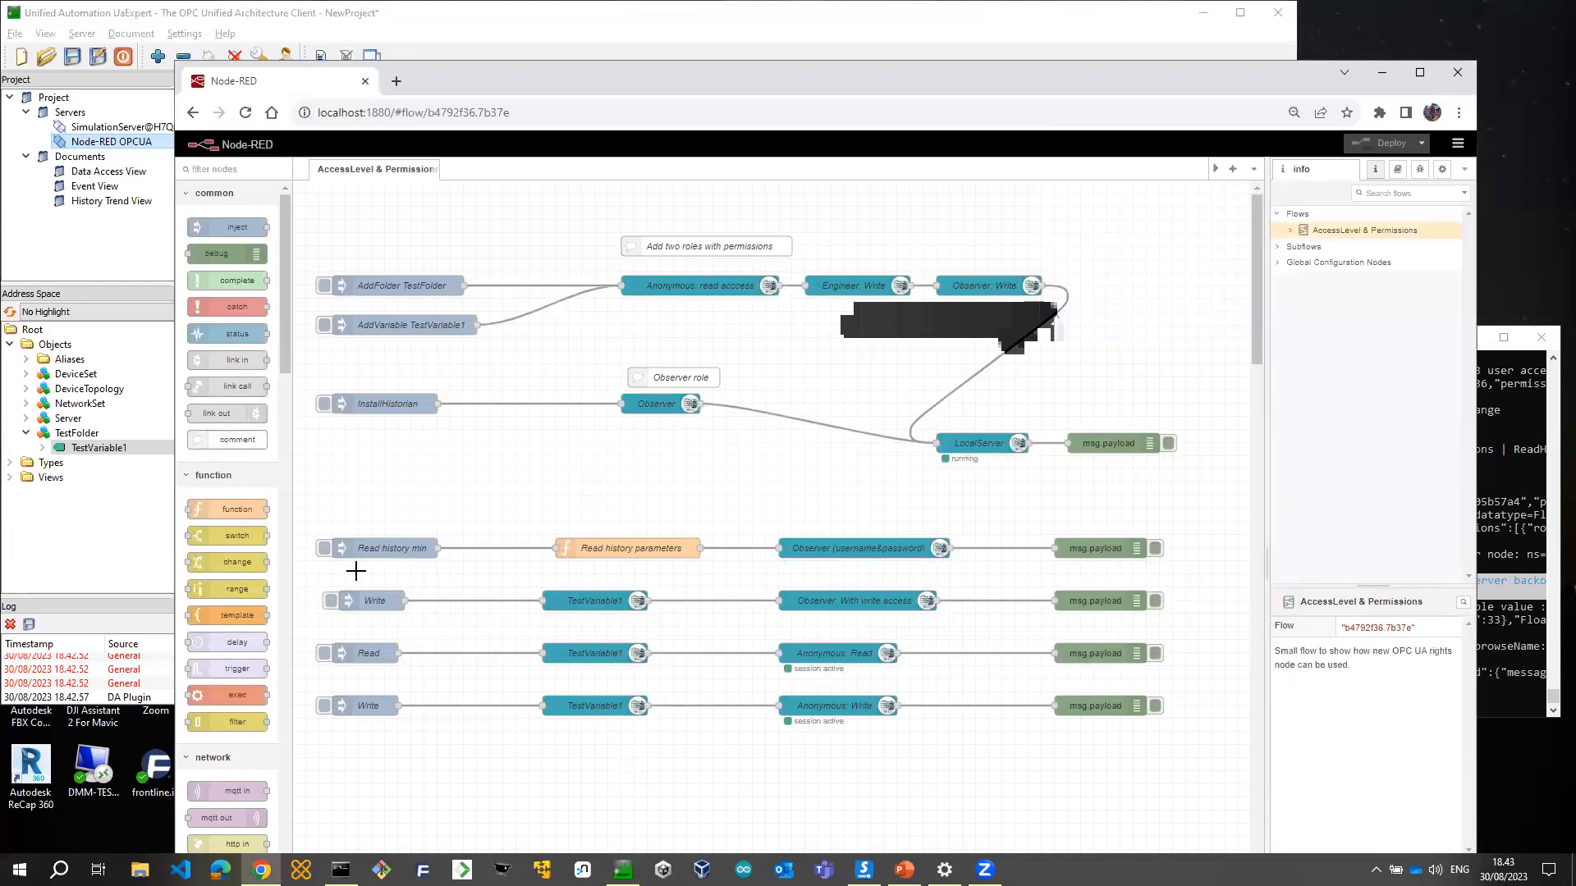
pyautogui.click(1420, 169)
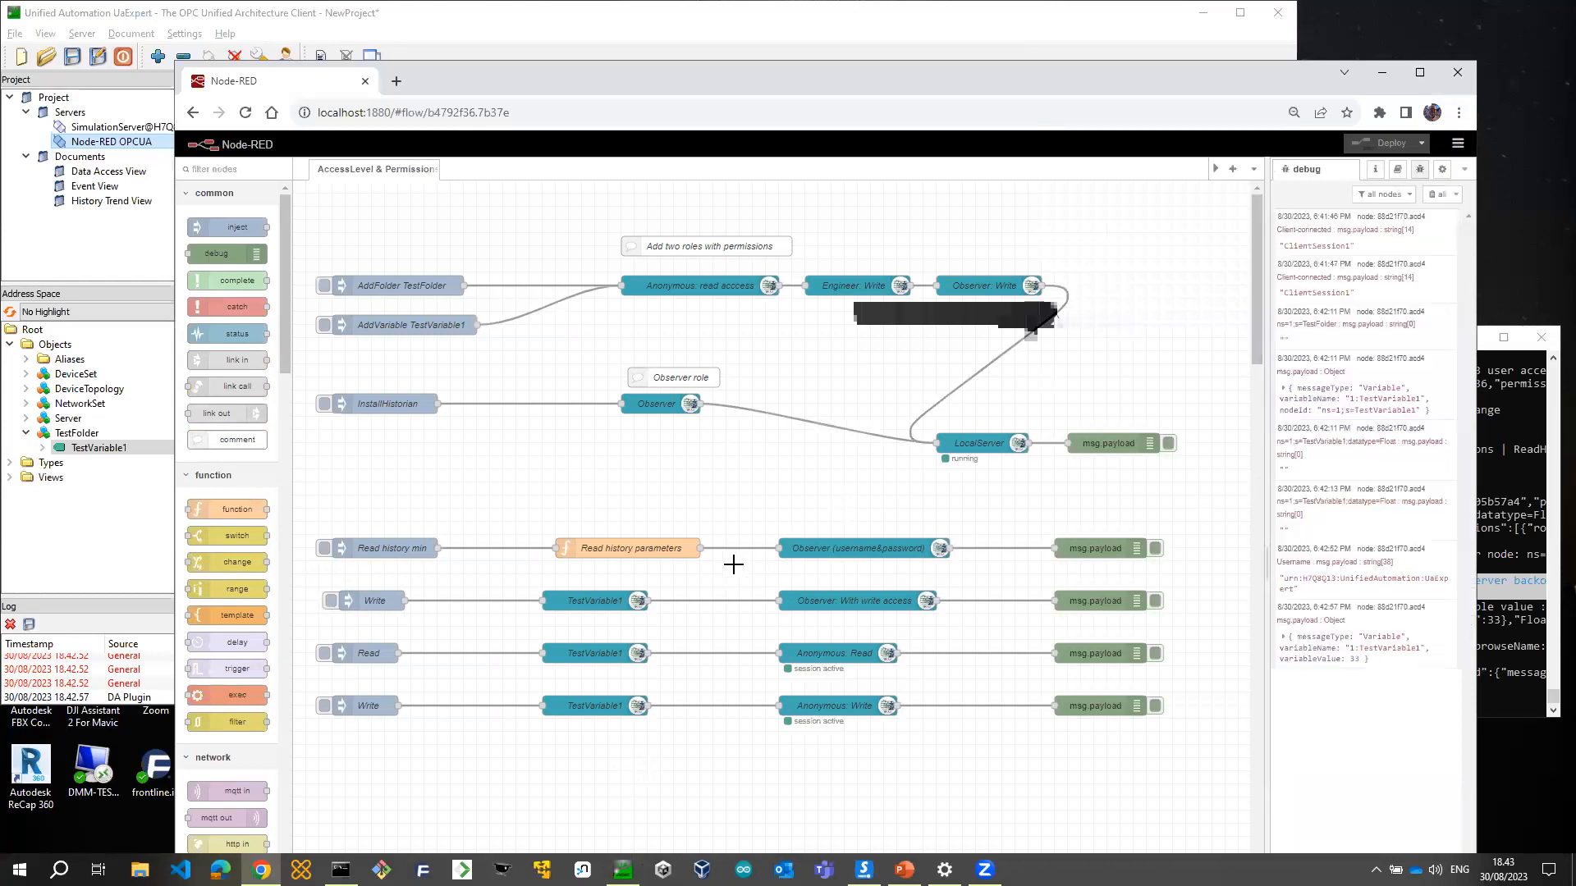
pyautogui.doubleClick(819, 546)
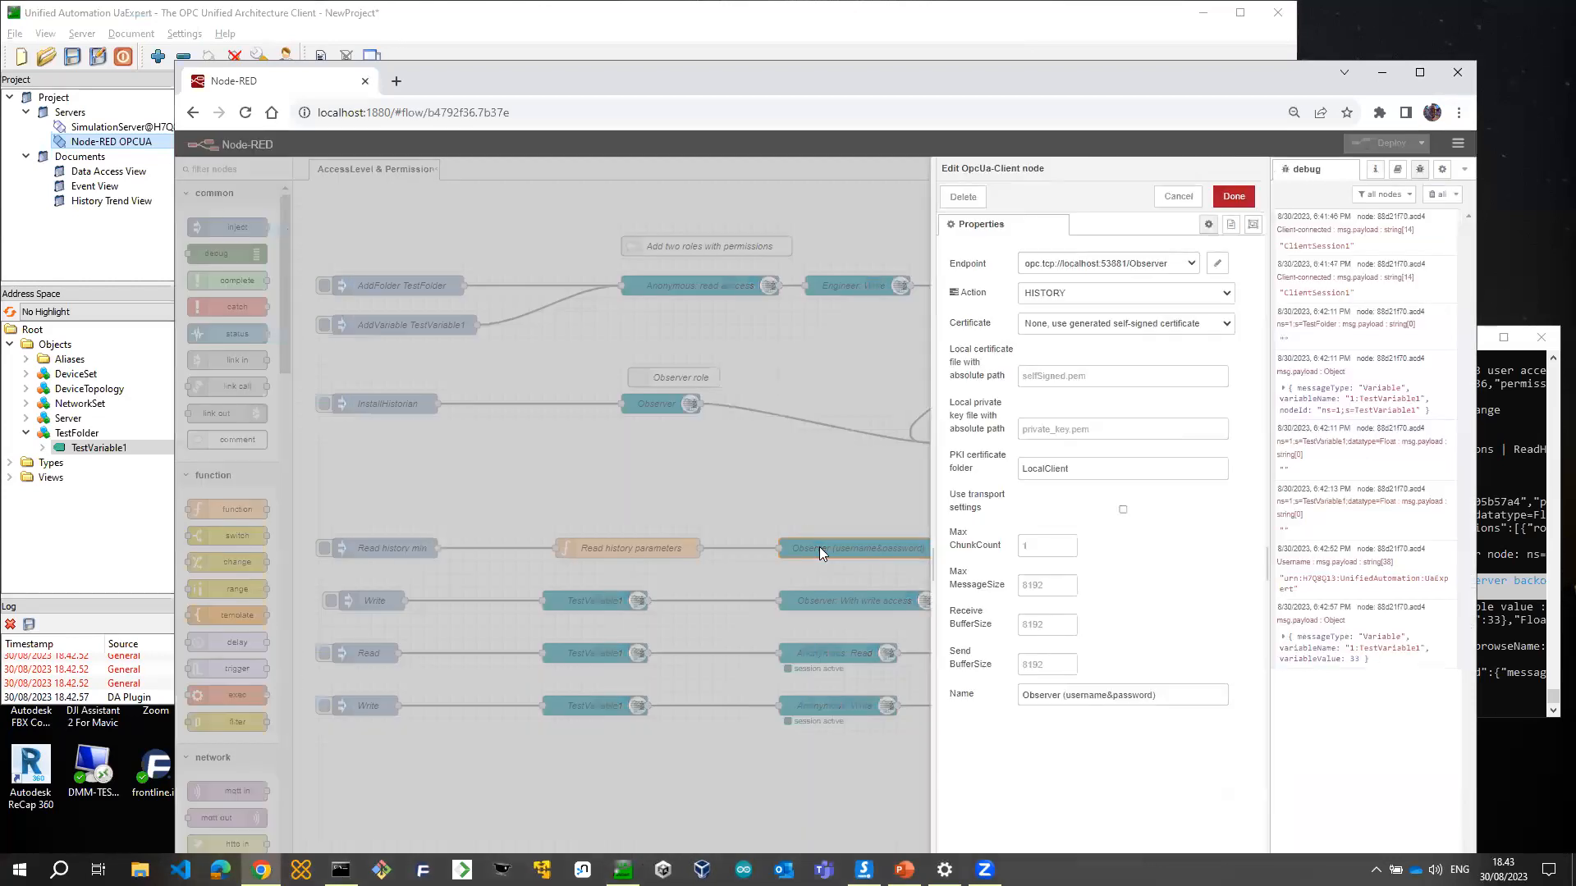
pyautogui.click(1177, 196)
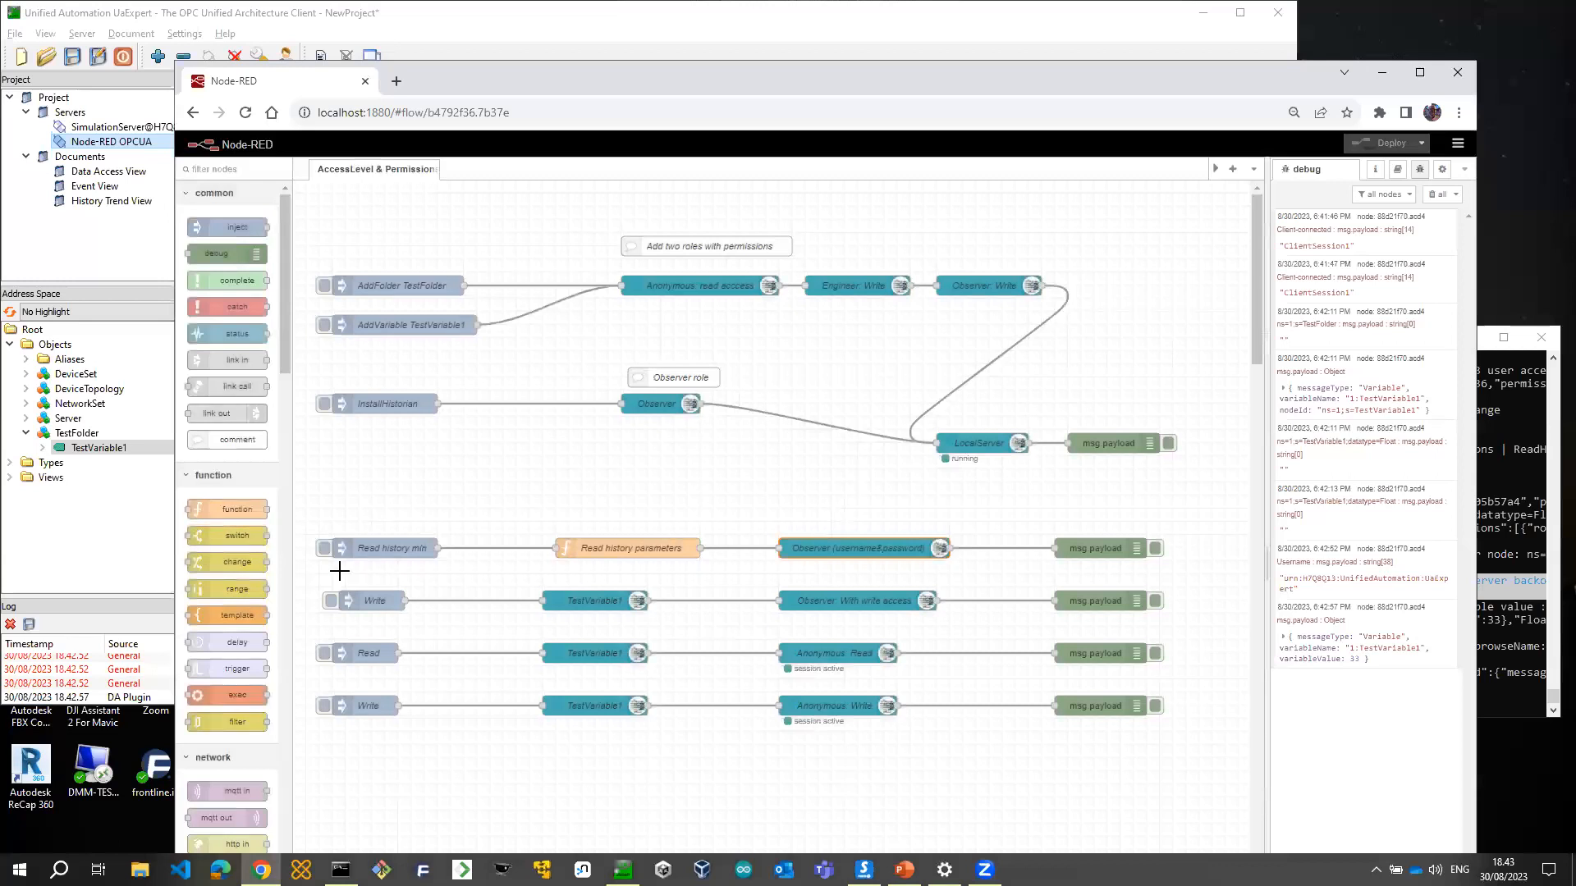
# Run the Read history min, Observer write and Anonymous read requests, then clear the debug messages
pyautogui.click(325, 549)
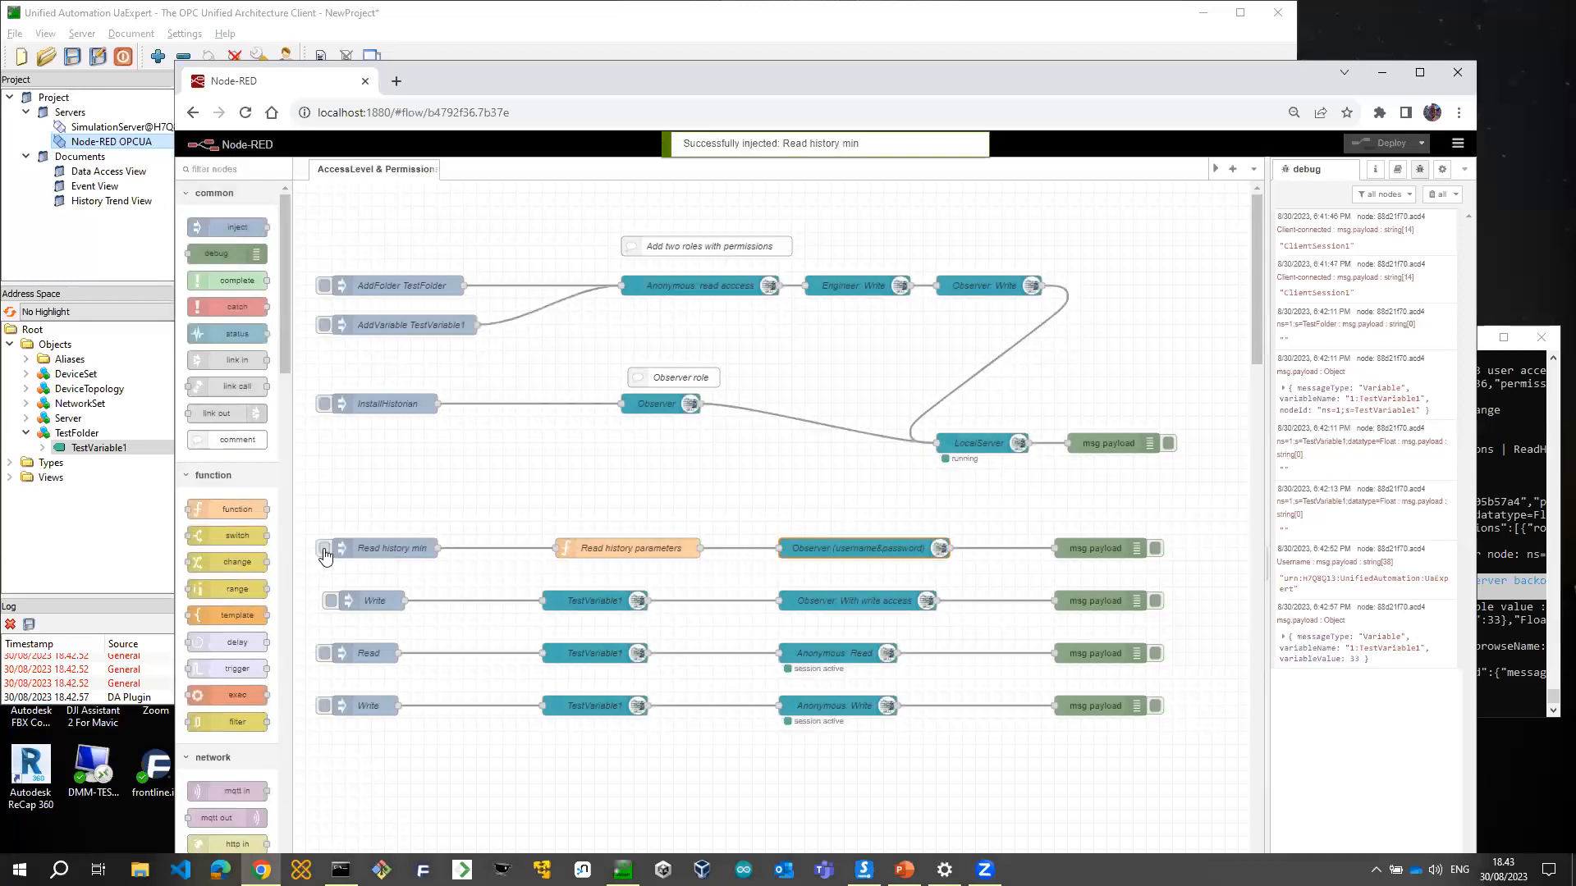
pyautogui.click(329, 603)
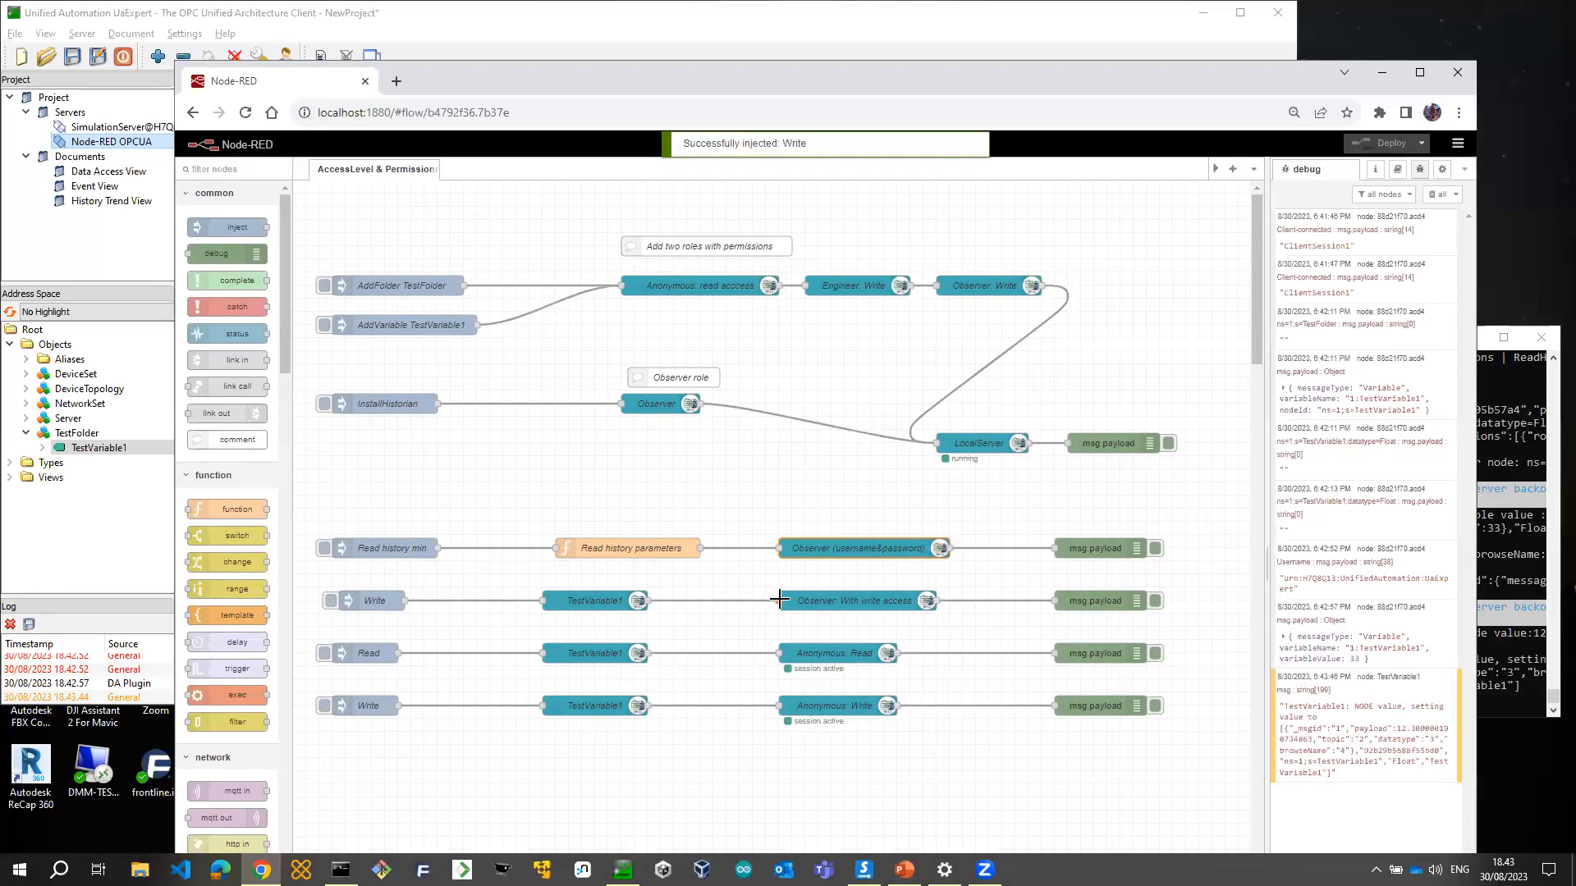
pyautogui.click(325, 654)
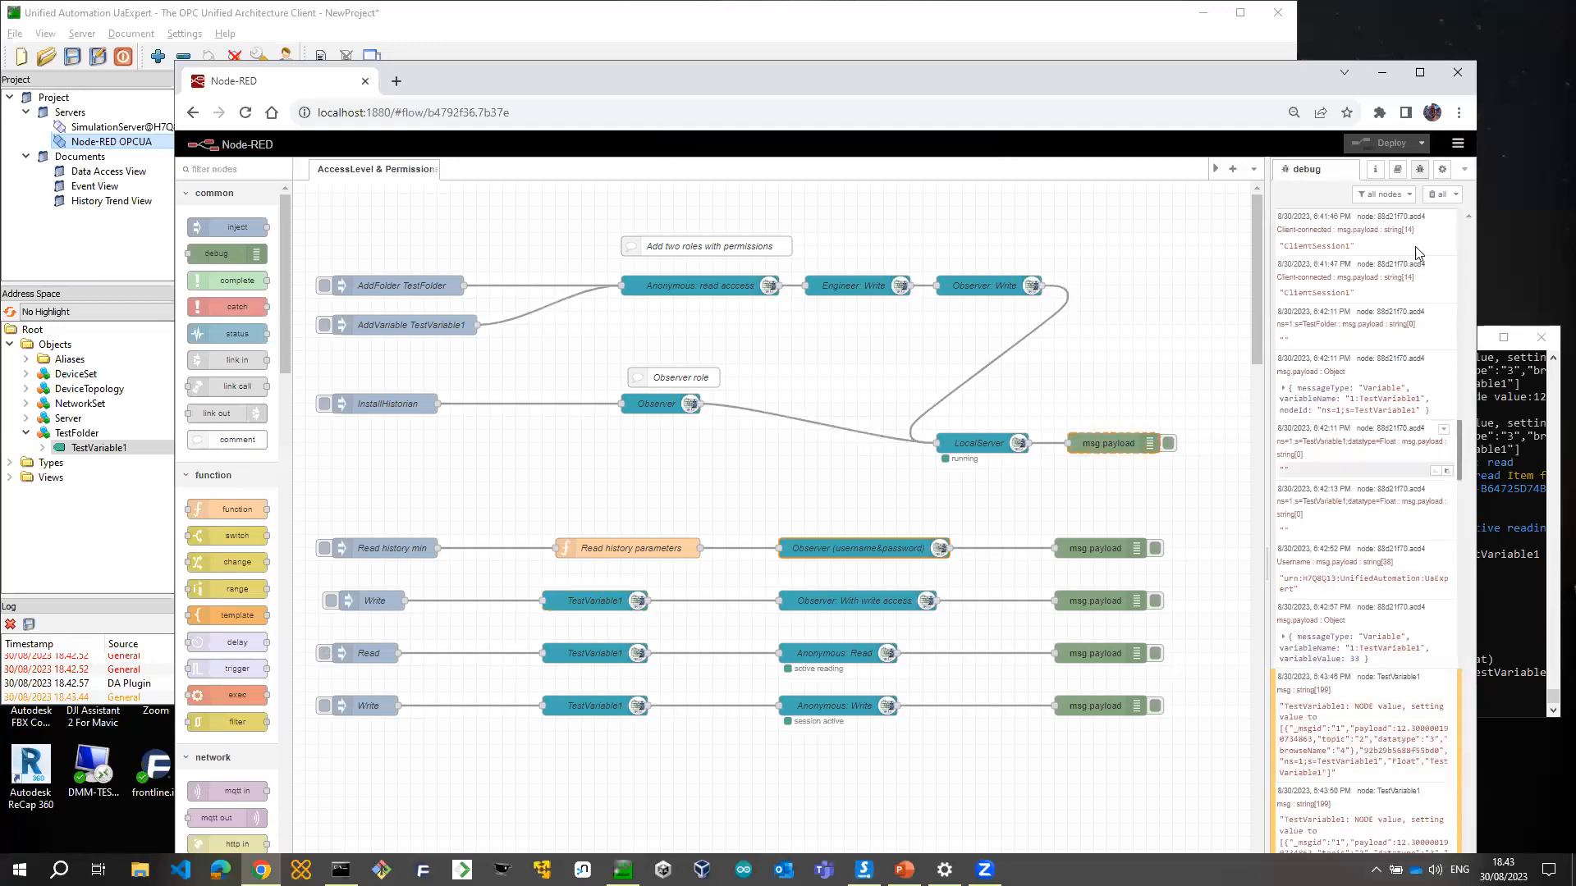
pyautogui.click(1438, 195)
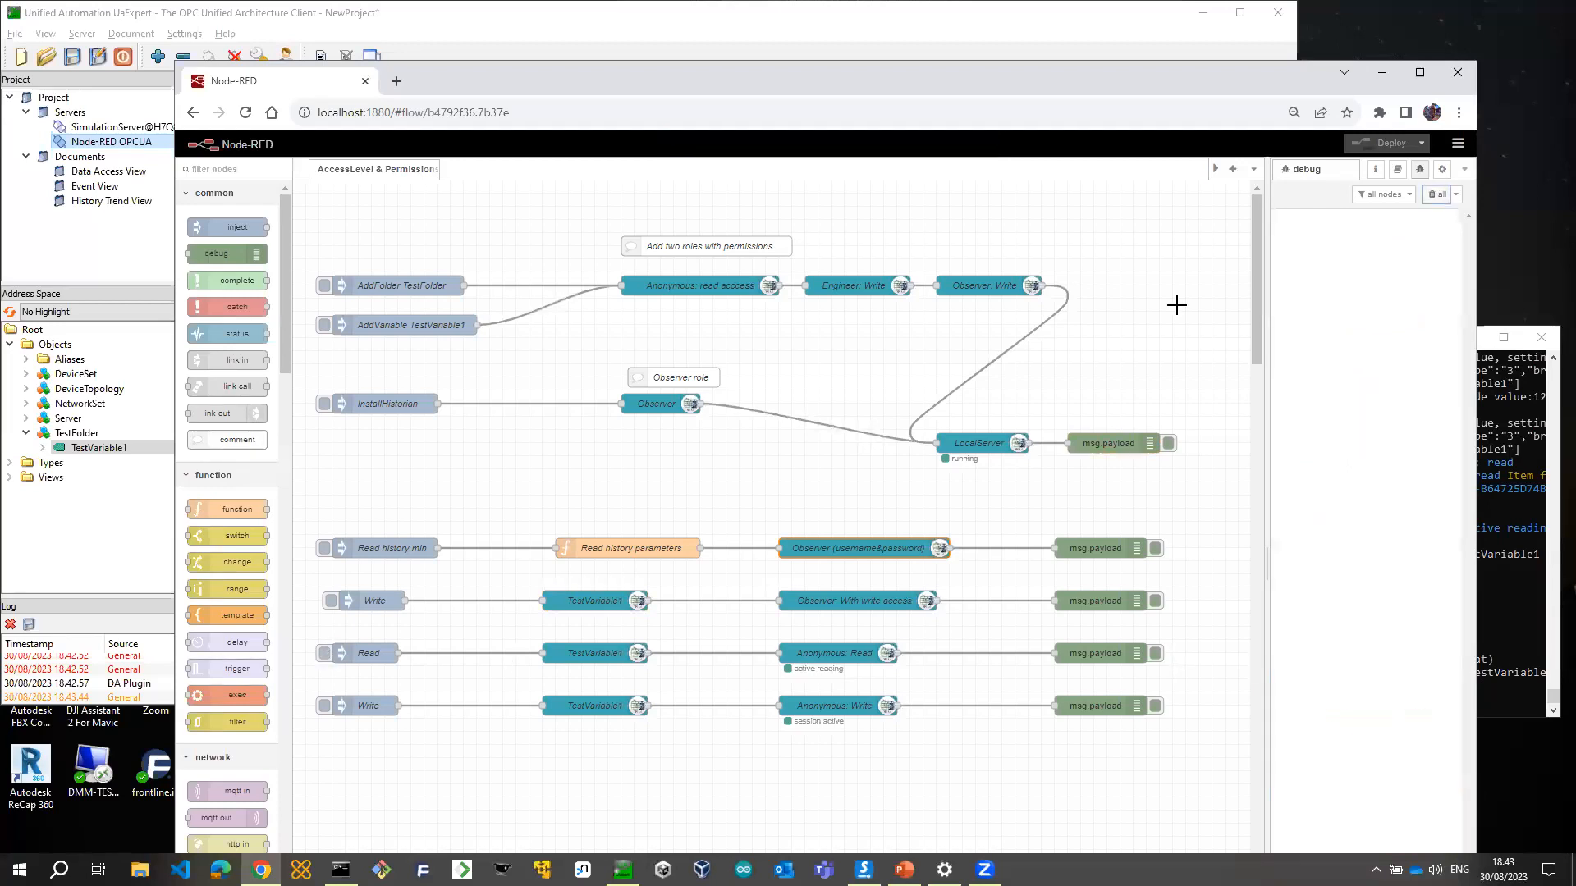
# Run the Anonymous Read and Anonymous Write requests on TestVariable1
pyautogui.click(324, 653)
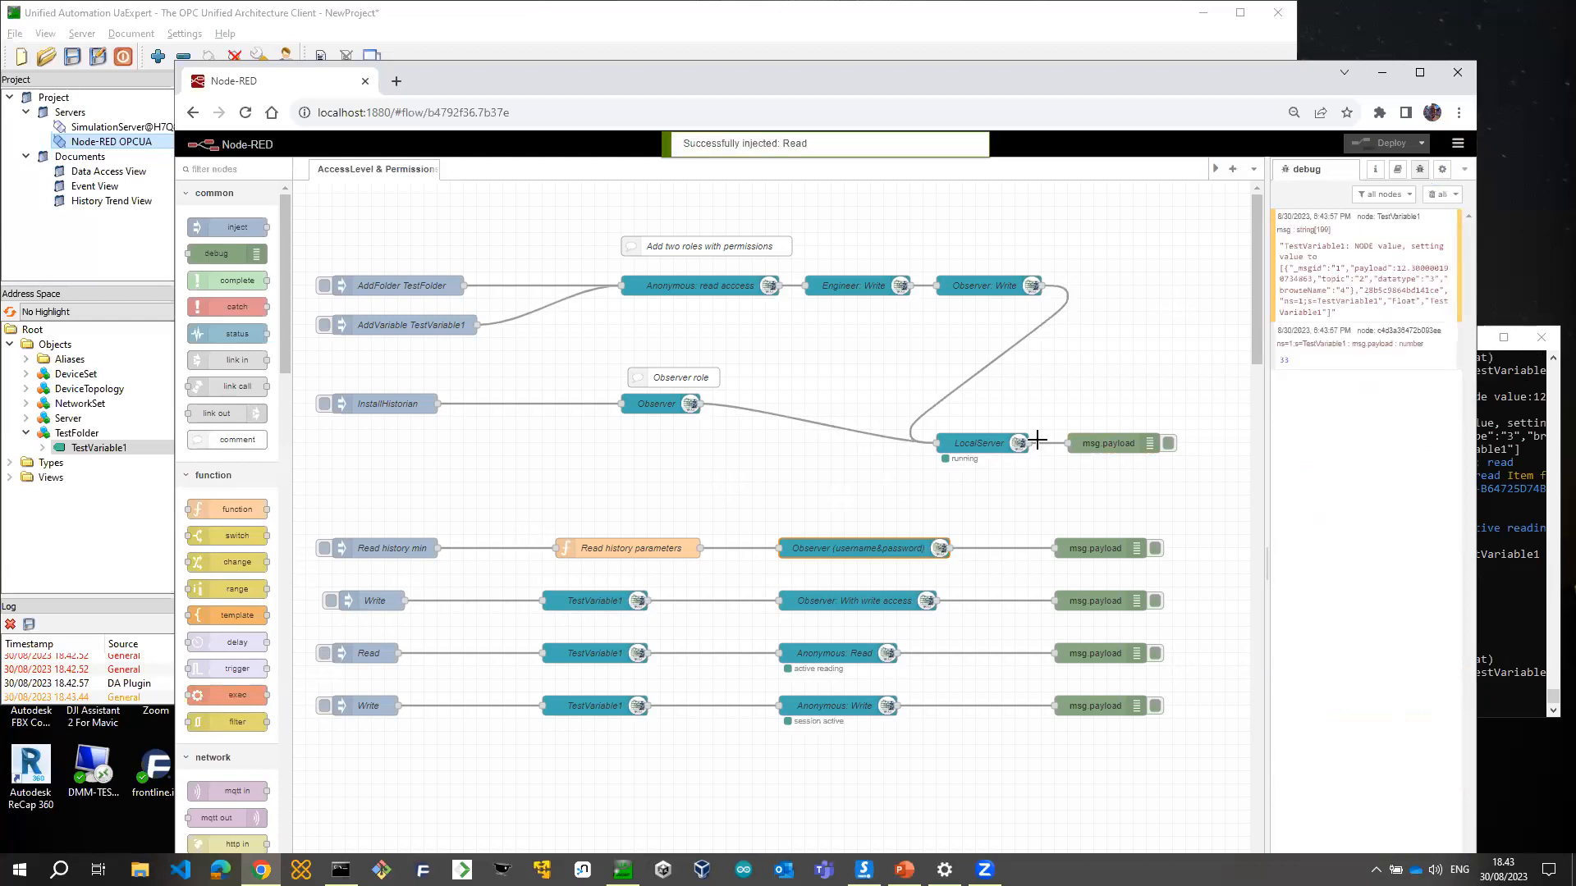
pyautogui.click(325, 711)
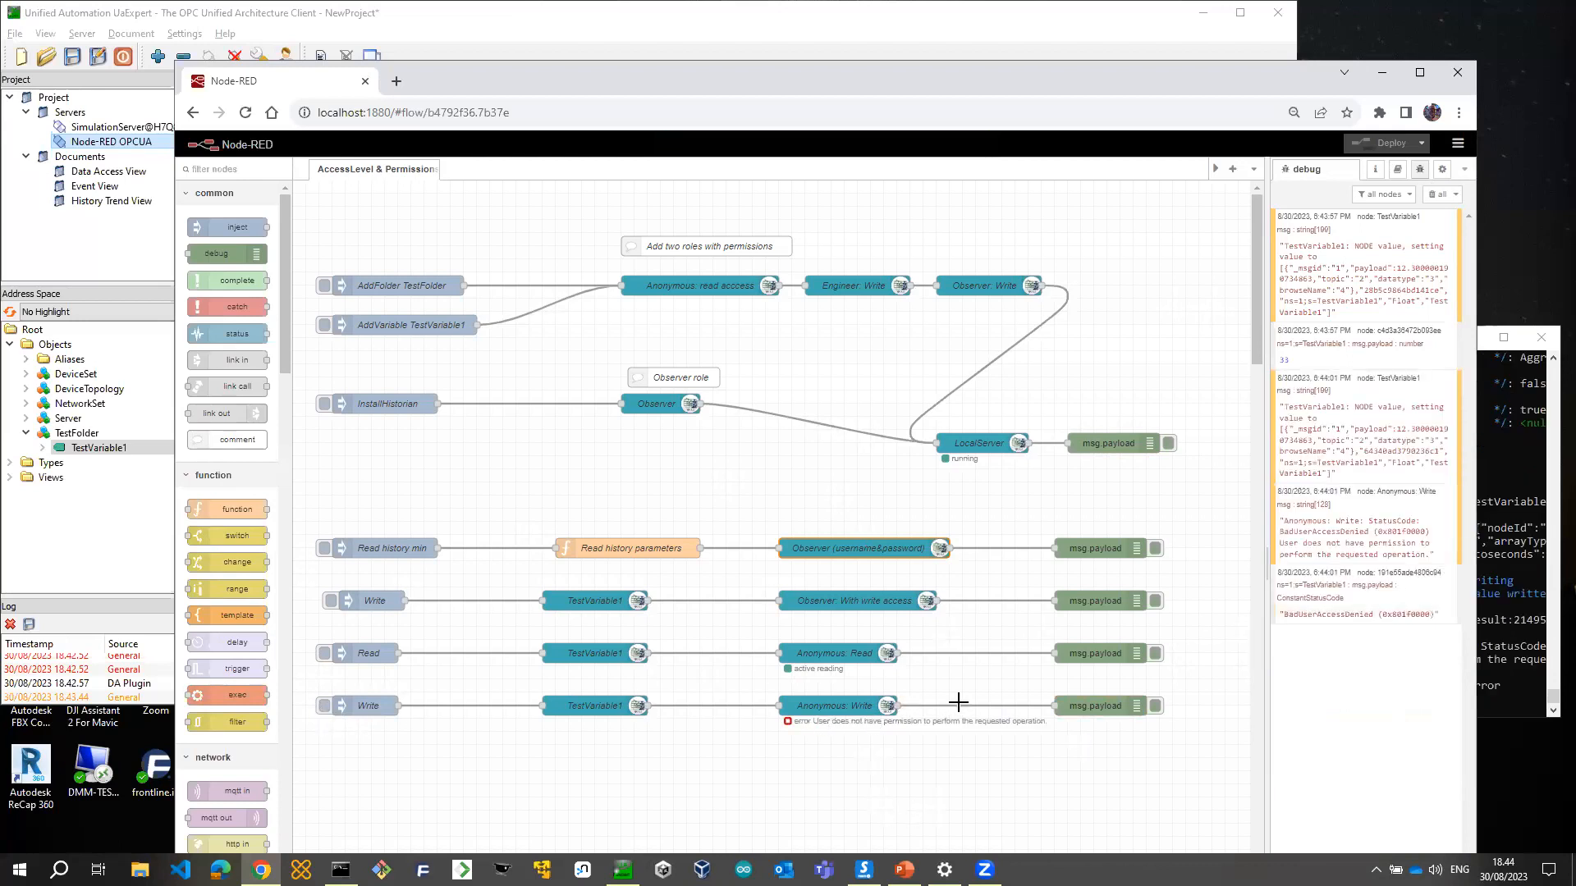
# Stop Node-RED in the command prompt and list the flow files matching NR*.json
pyautogui.click(1520, 659)
pyautogui.hotkey('ctrl', 'c')
pyautogui.press('Up')
pyautogui.press('Up')
pyautogui.press('Return')
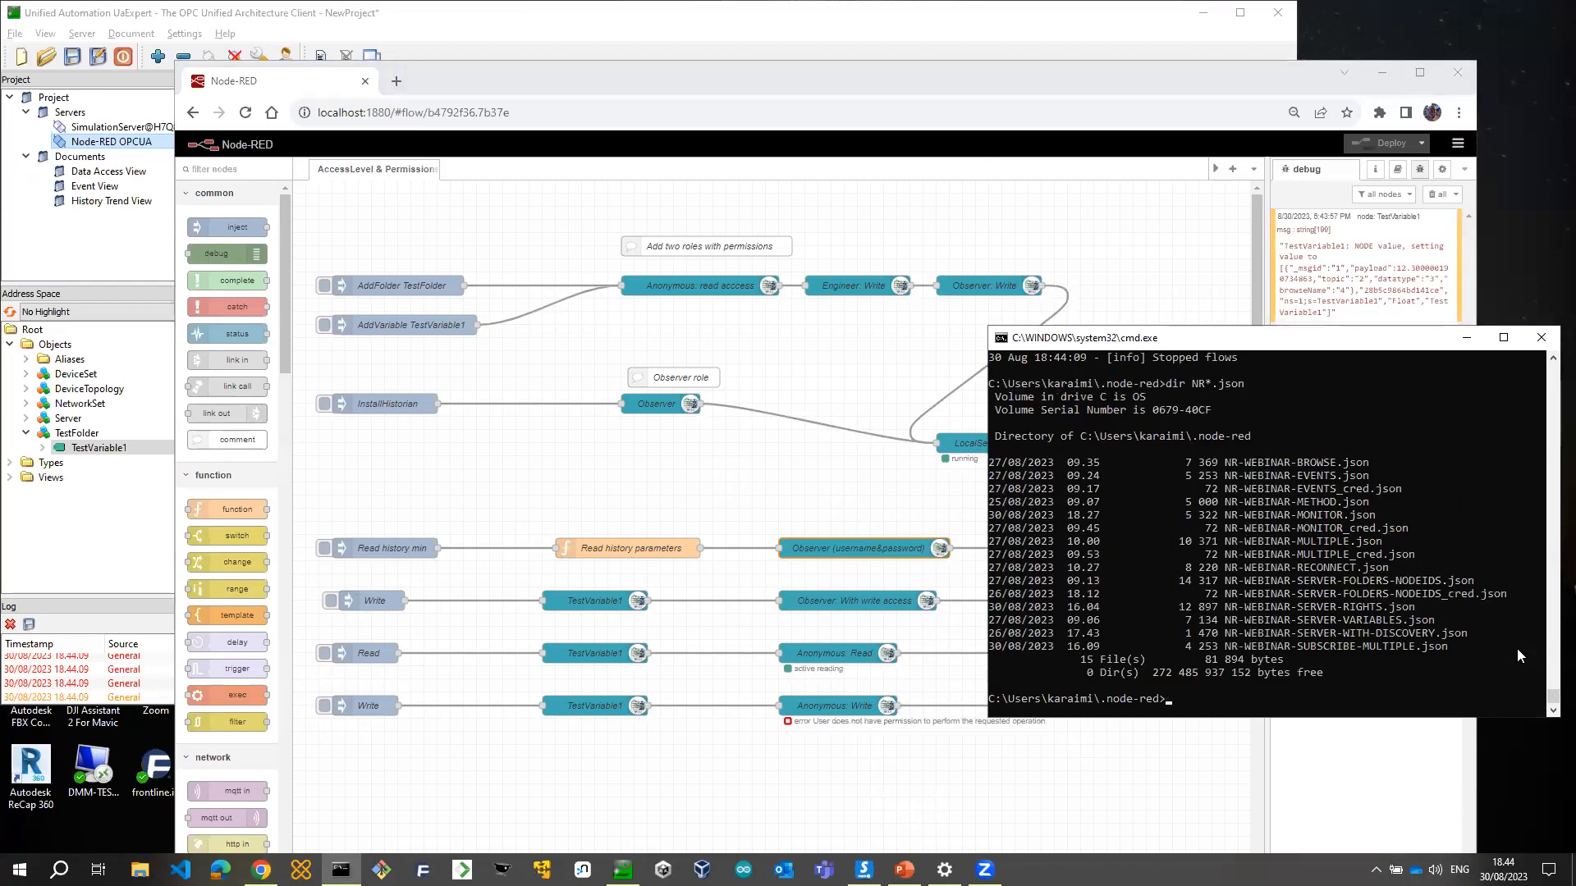
# Start Node-RED with the flow file NR-WEBINAR-SERVER-VARIABLES.json
pyautogui.write('node-red NR-WEBINAR-SERVER-FOLDERS-NODEIDS.json')
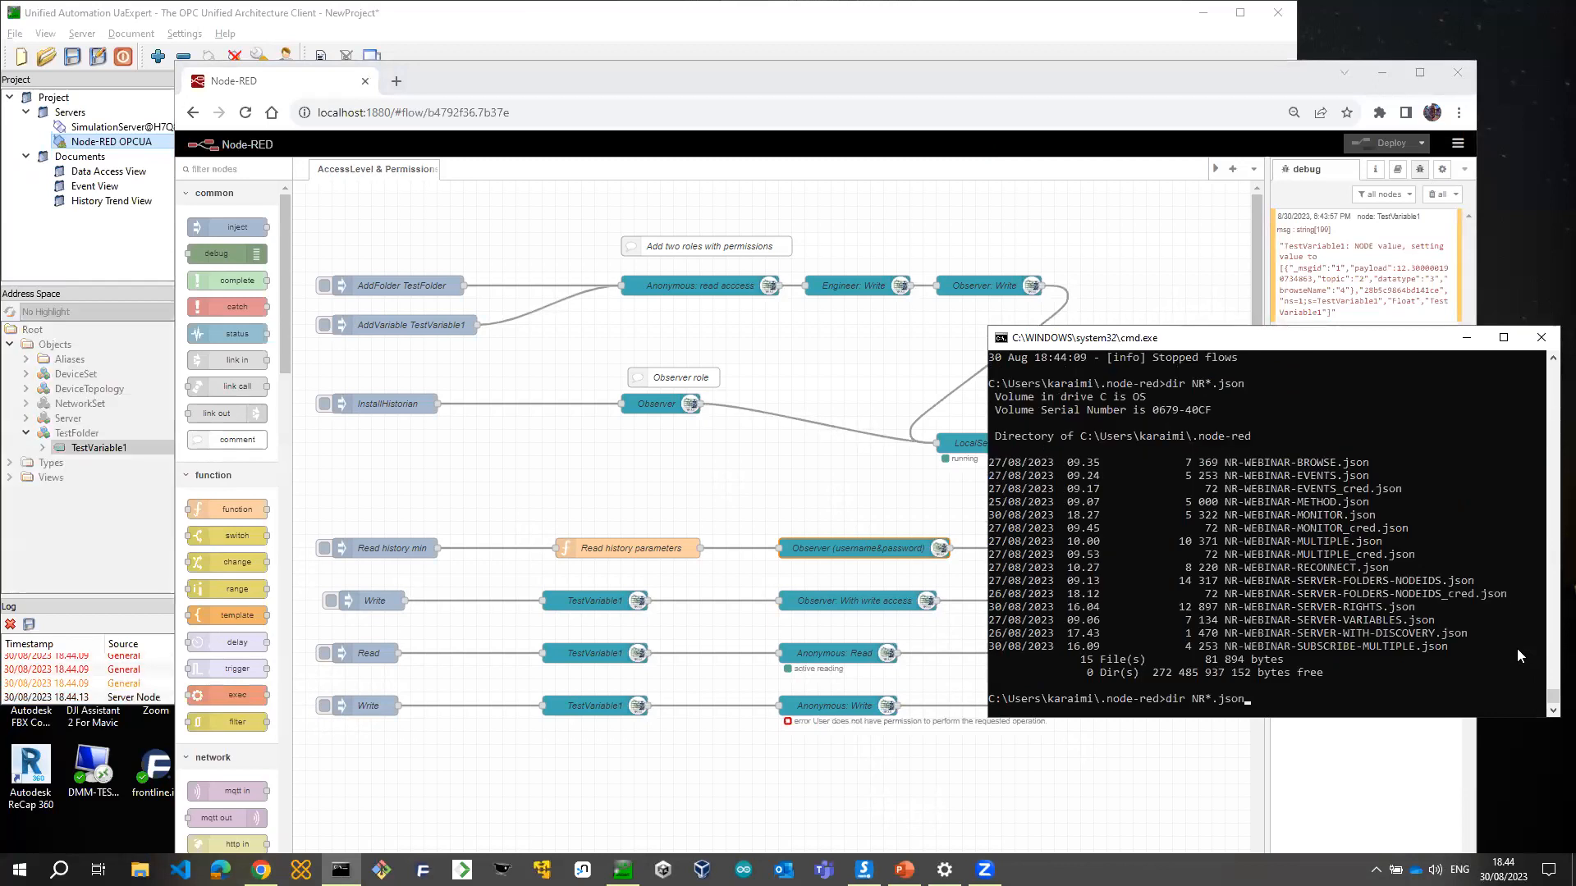
pyautogui.press('Left')
pyautogui.press('Left')
pyautogui.press('Left')
pyautogui.press('Left')
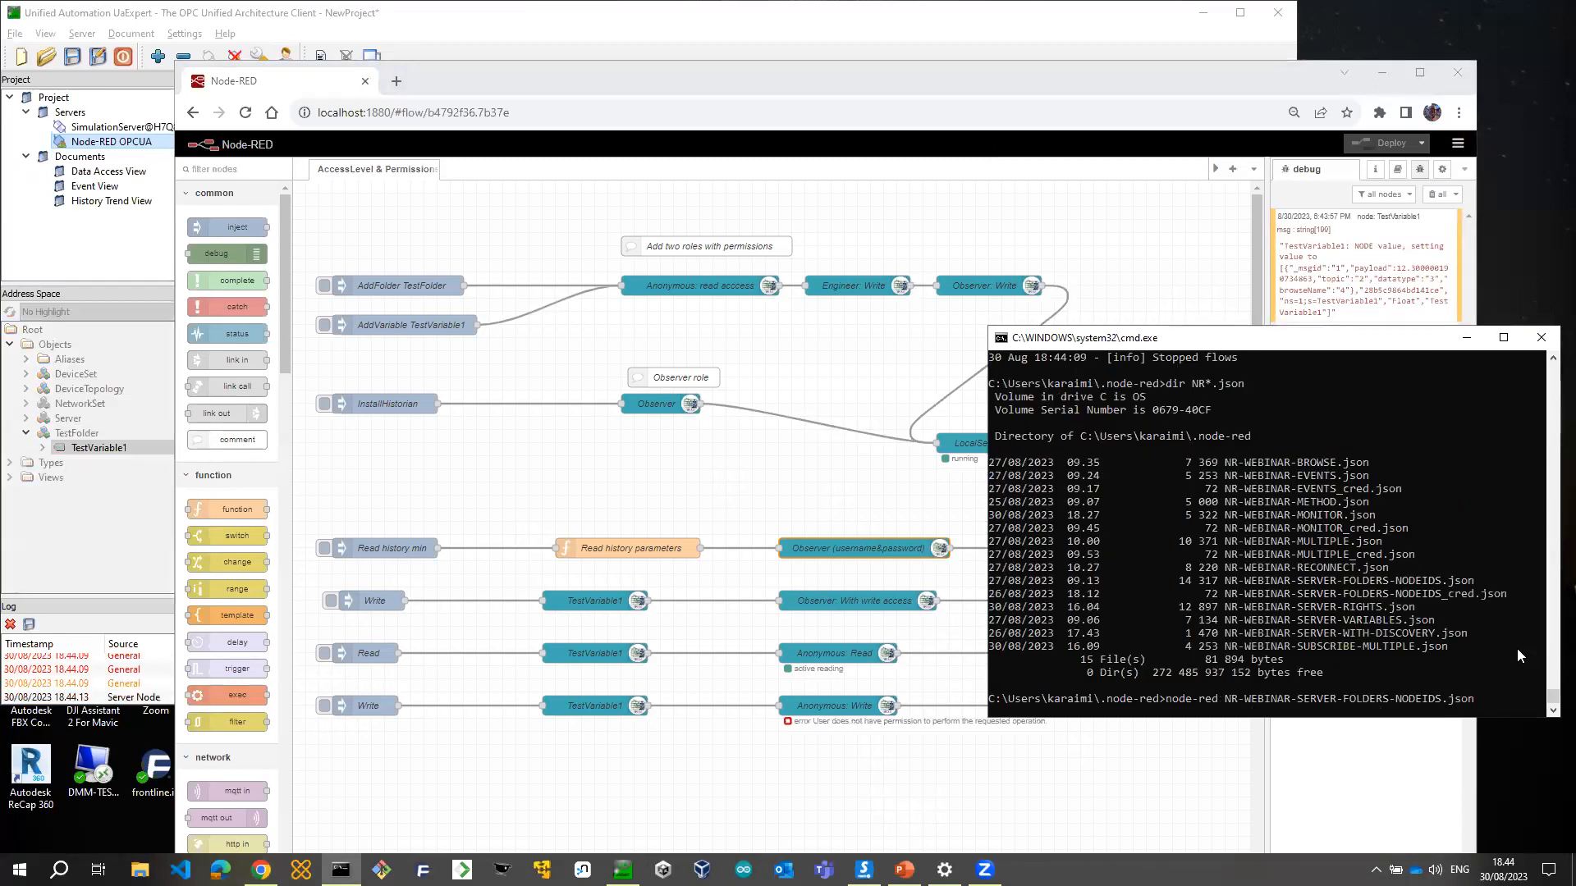
pyautogui.press('BackSpace')
pyautogui.press('BackSpace')
pyautogui.press('BackSpace')
pyautogui.press('BackSpace')
pyautogui.press('BackSpace')
pyautogui.press('BackSpace')
pyautogui.press('BackSpace')
pyautogui.press('BackSpace')
pyautogui.press('BackSpace')
pyautogui.press('BackSpace')
pyautogui.press('BackSpace')
pyautogui.press('BackSpace')
pyautogui.press('BackSpace')
pyautogui.press('BackSpace')
pyautogui.press('BackSpace')
pyautogui.write('VARIA')
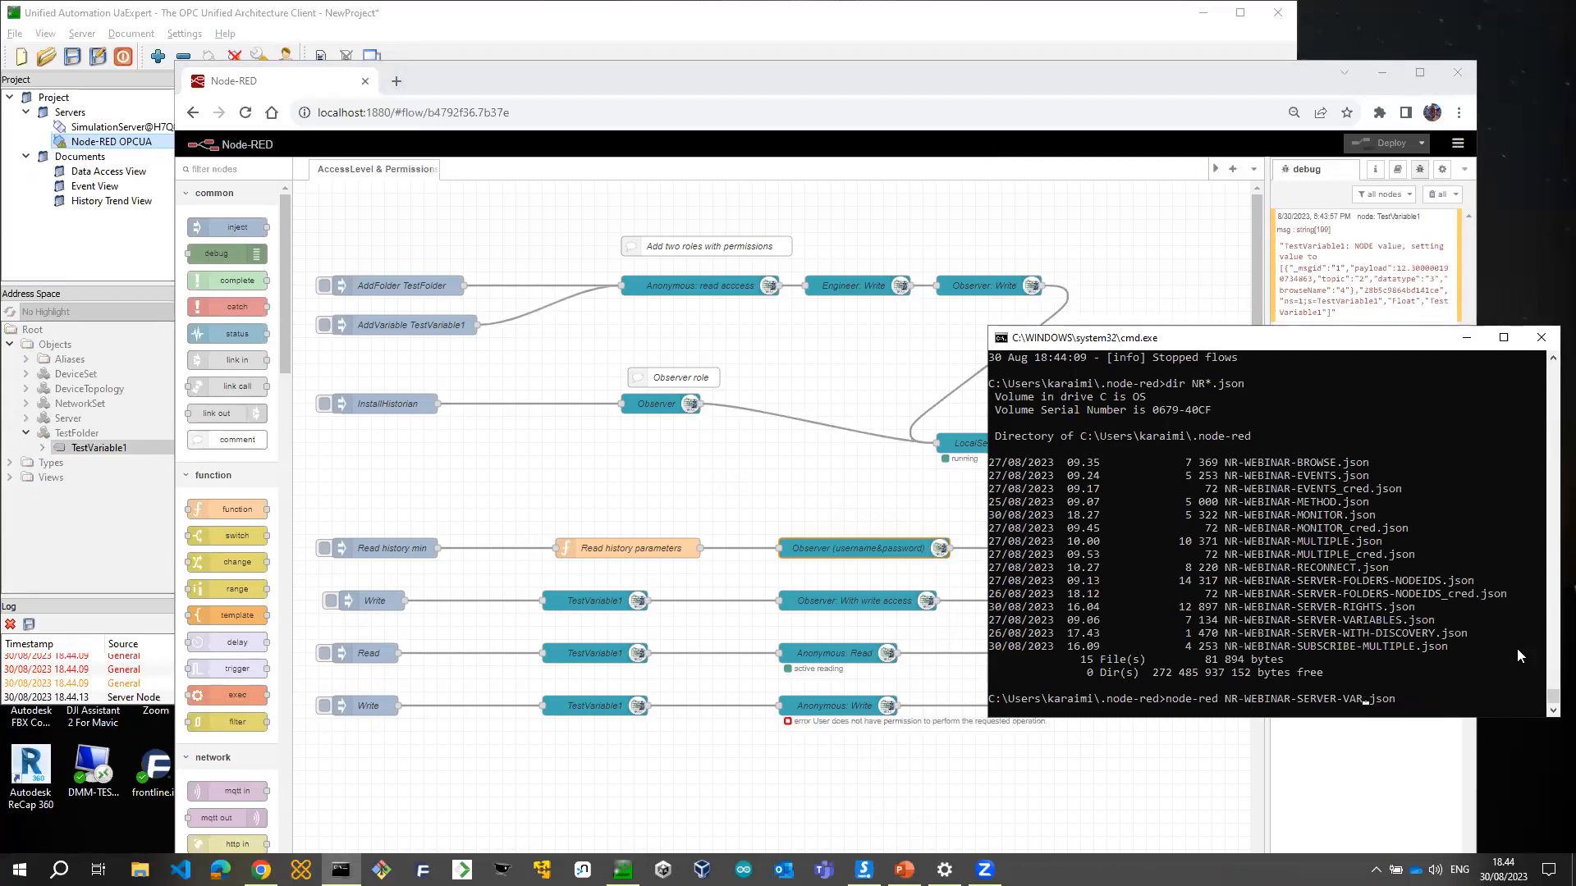
pyautogui.write('BLES')
pyautogui.press('Return')
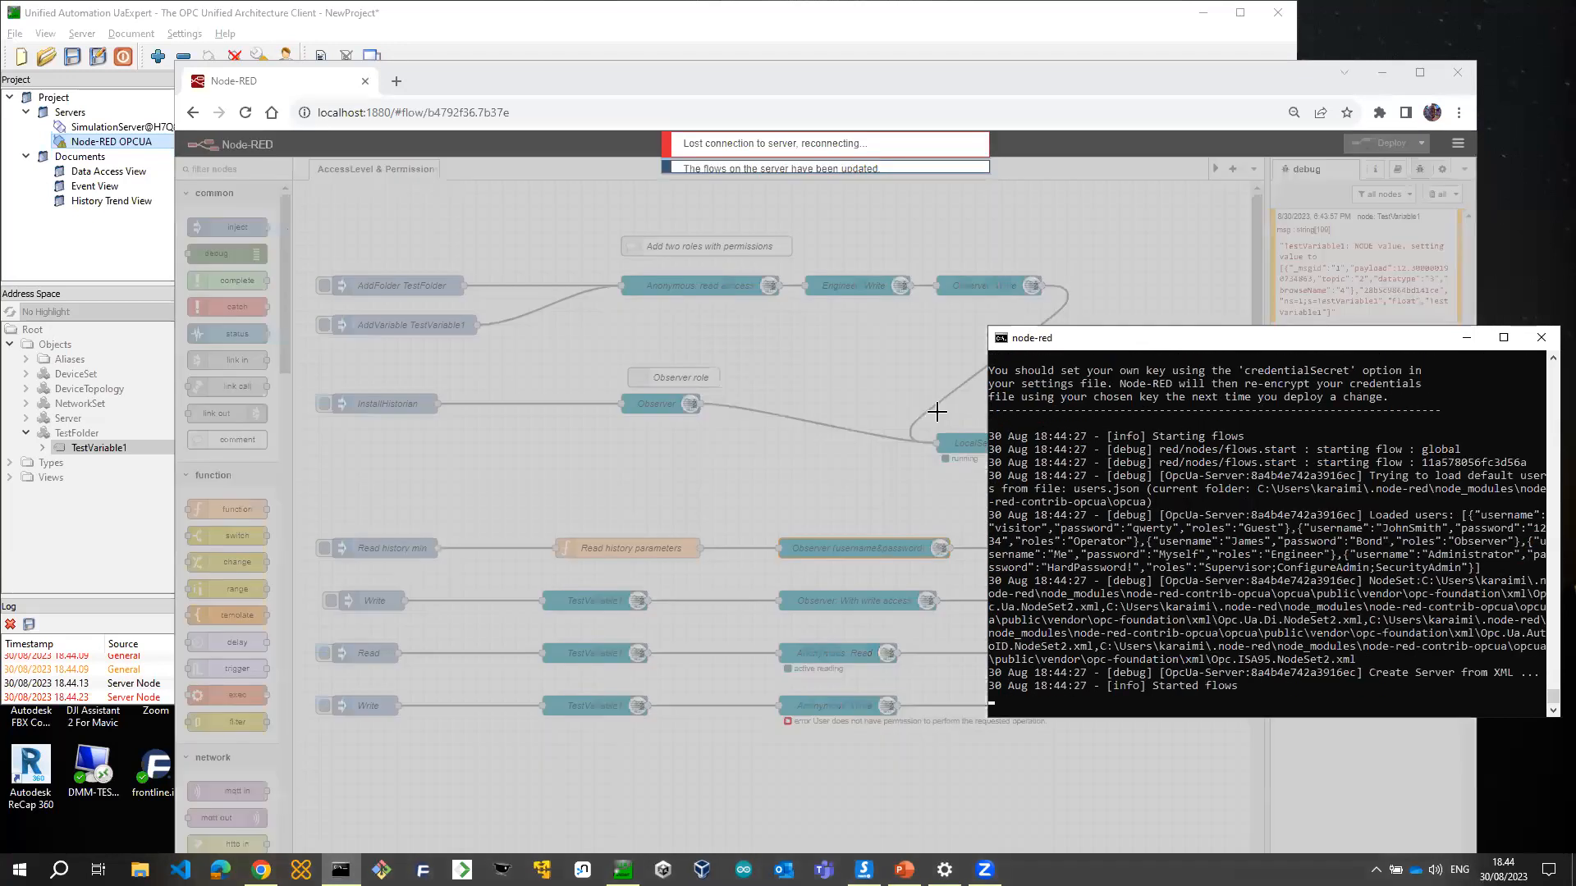
# Return to the Node-RED editor, dismiss its notifications and reload the page to load the new flow
pyautogui.click(722, 186)
pyautogui.click(850, 175)
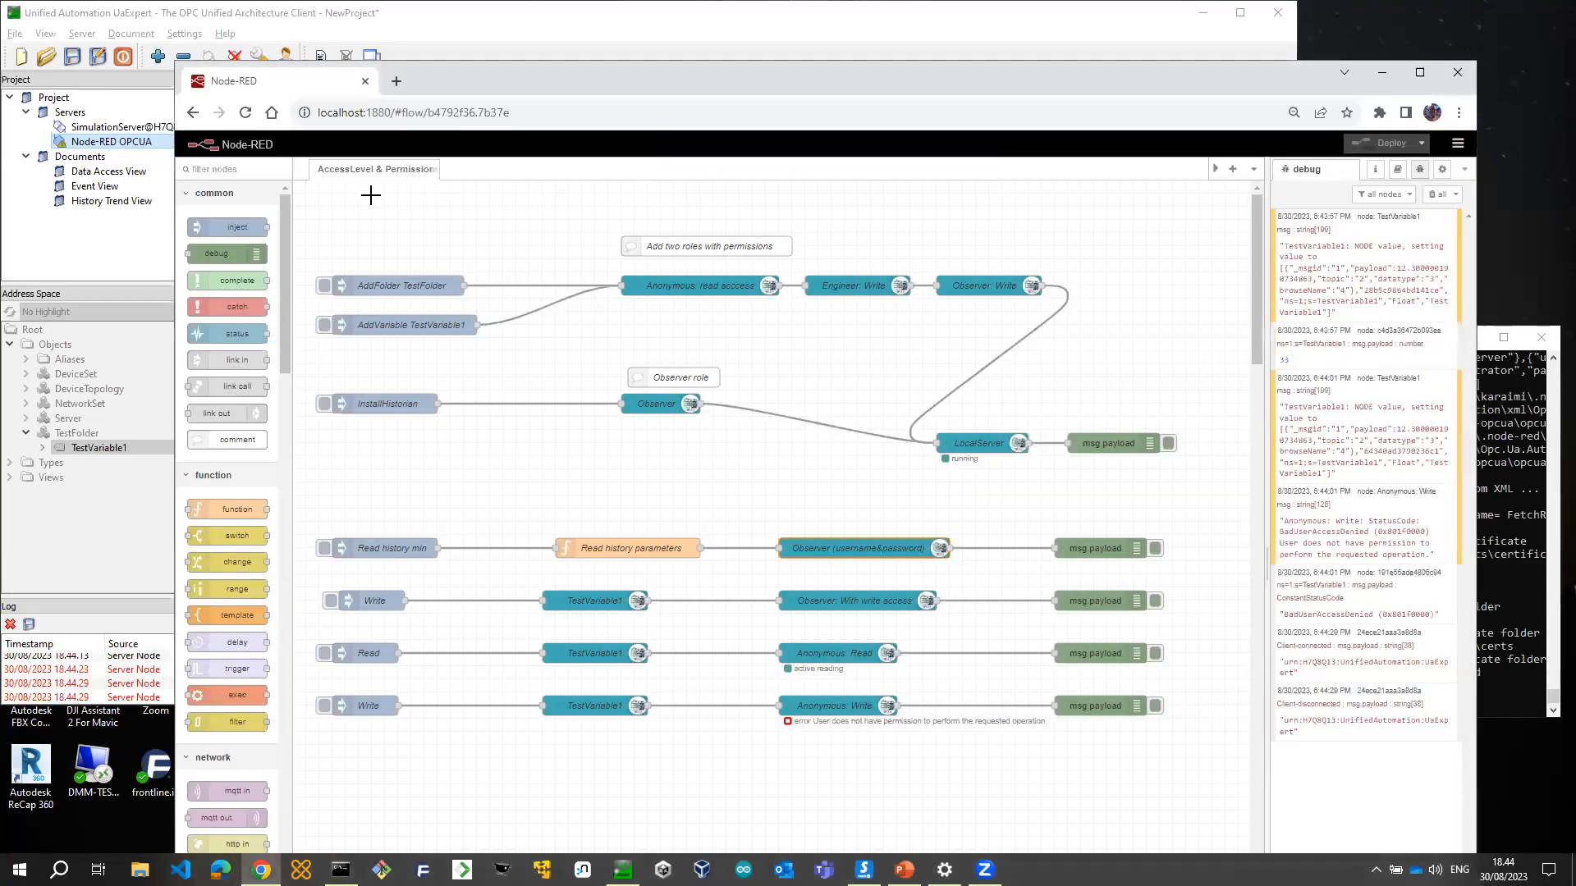
pyautogui.click(247, 113)
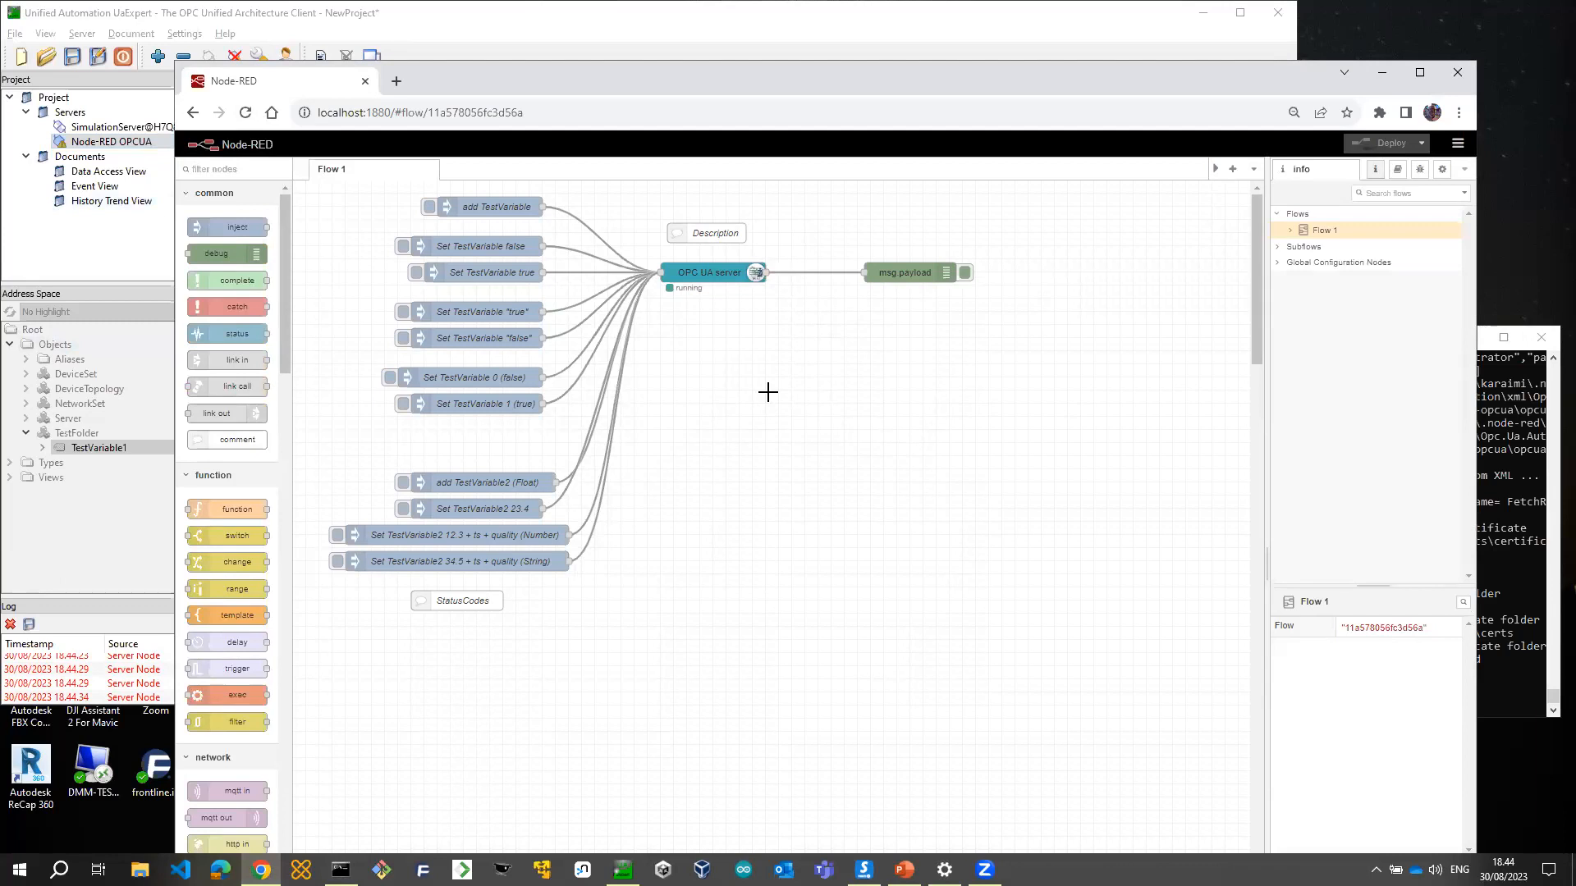
# Switch to UaExpert, reconnect to the Node-RED OPCUA server and select the Objects folder
pyautogui.click(96, 138)
pyautogui.rightClick(110, 145)
pyautogui.click(162, 171)
pyautogui.rightClick(108, 142)
pyautogui.click(149, 153)
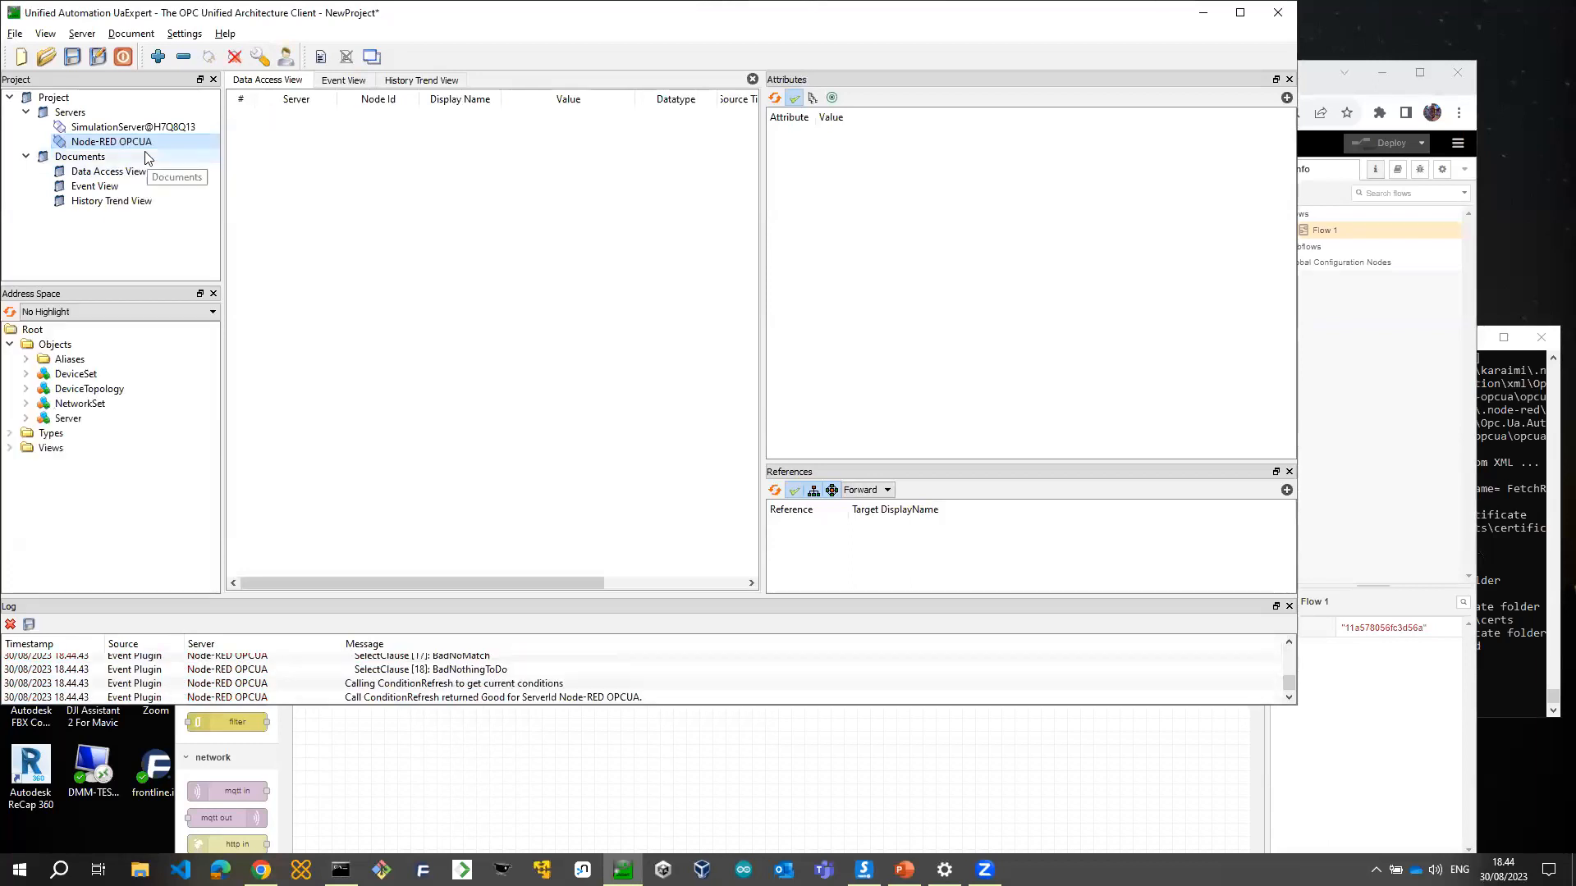
pyautogui.click(97, 347)
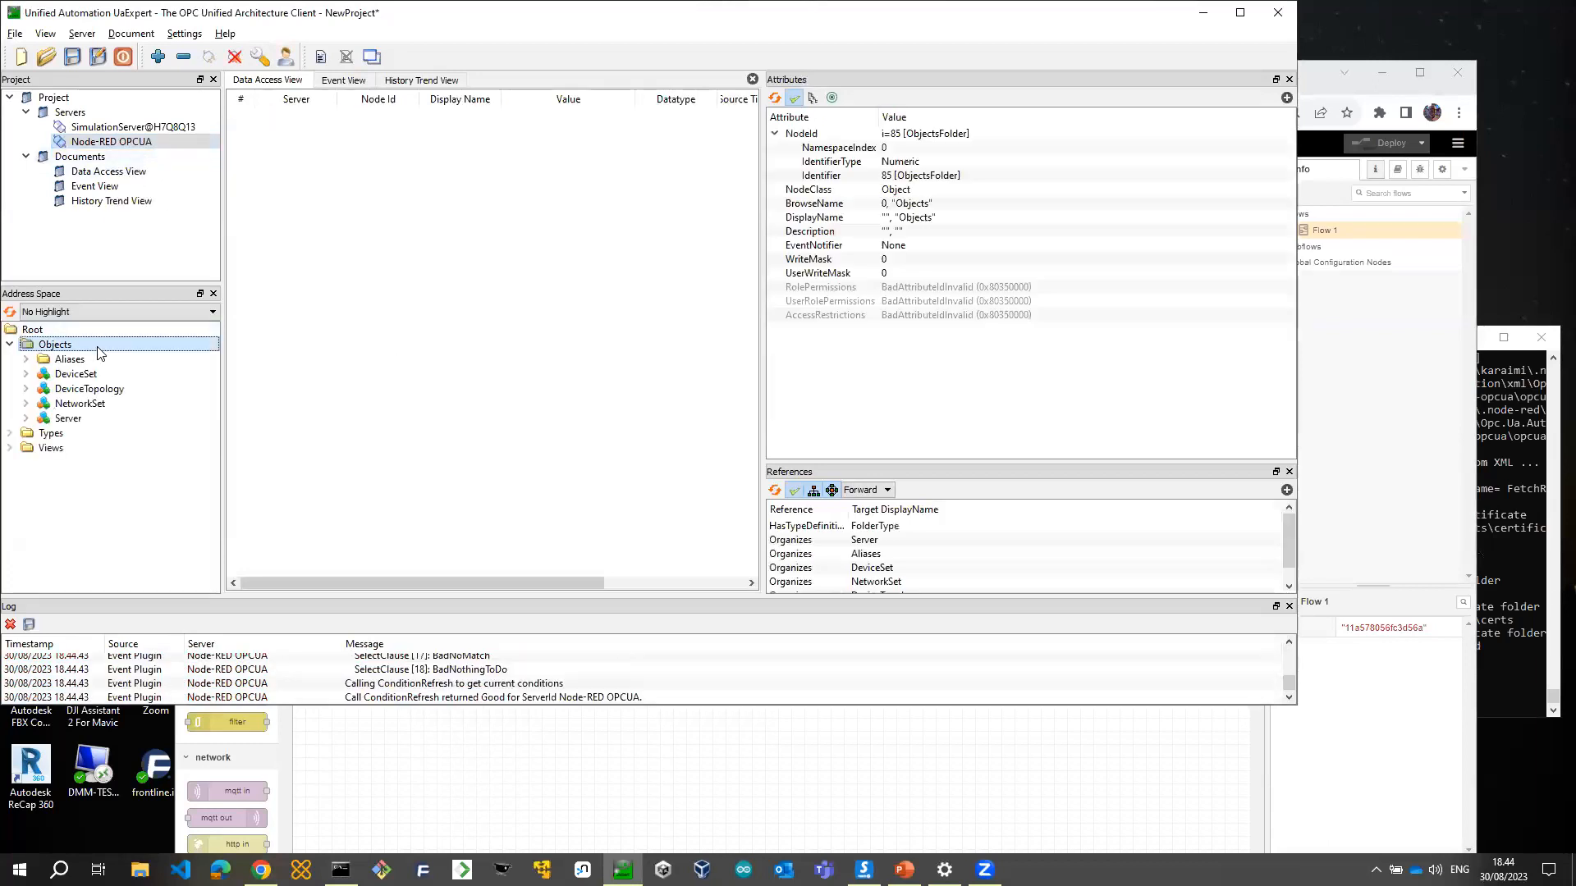
# Run add TestVariable in Node-RED, then rebrowse Objects in UaExpert and monitor TestVariable in the Data Access View
pyautogui.hotkey('alt', 'Tab')
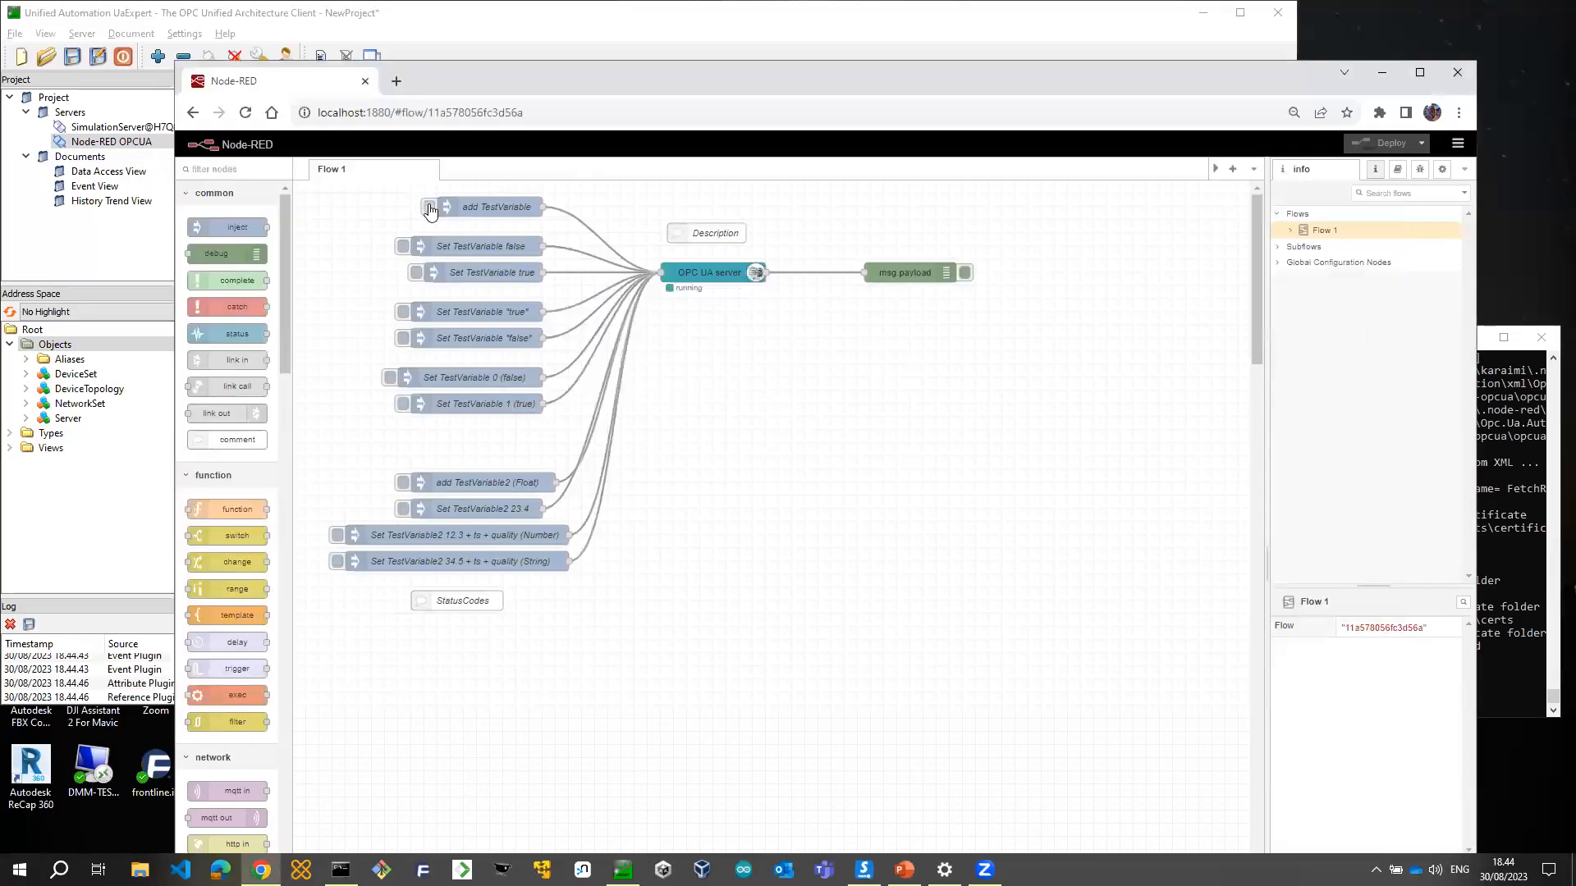
pyautogui.click(428, 207)
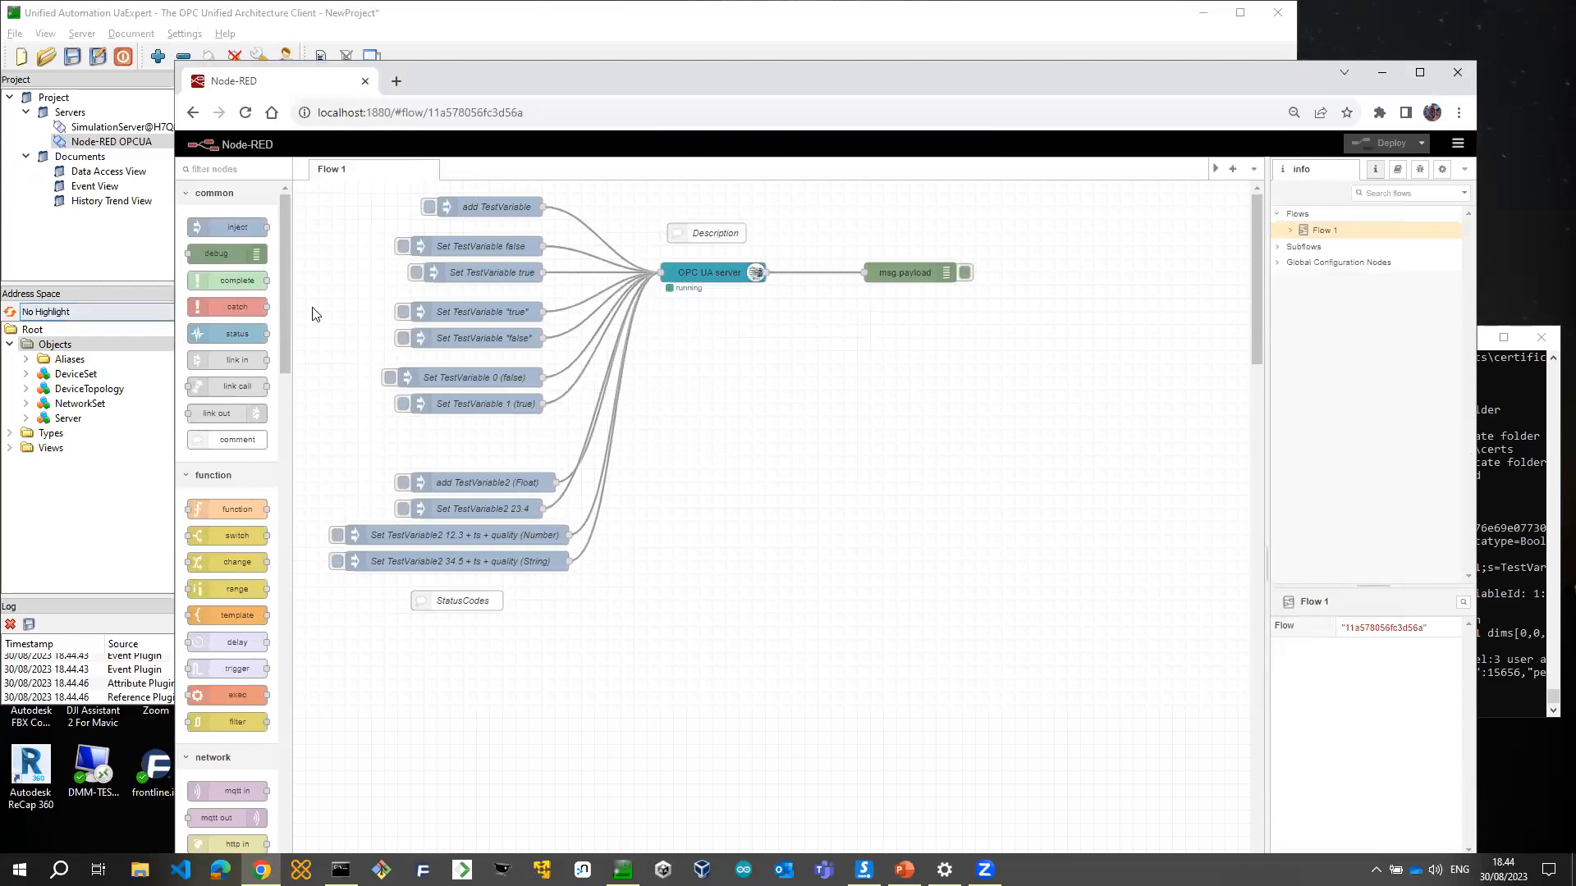
pyautogui.click(86, 345)
pyautogui.rightClick(87, 345)
pyautogui.click(124, 353)
pyautogui.moveTo(81, 433); pyautogui.dragTo(299, 245)
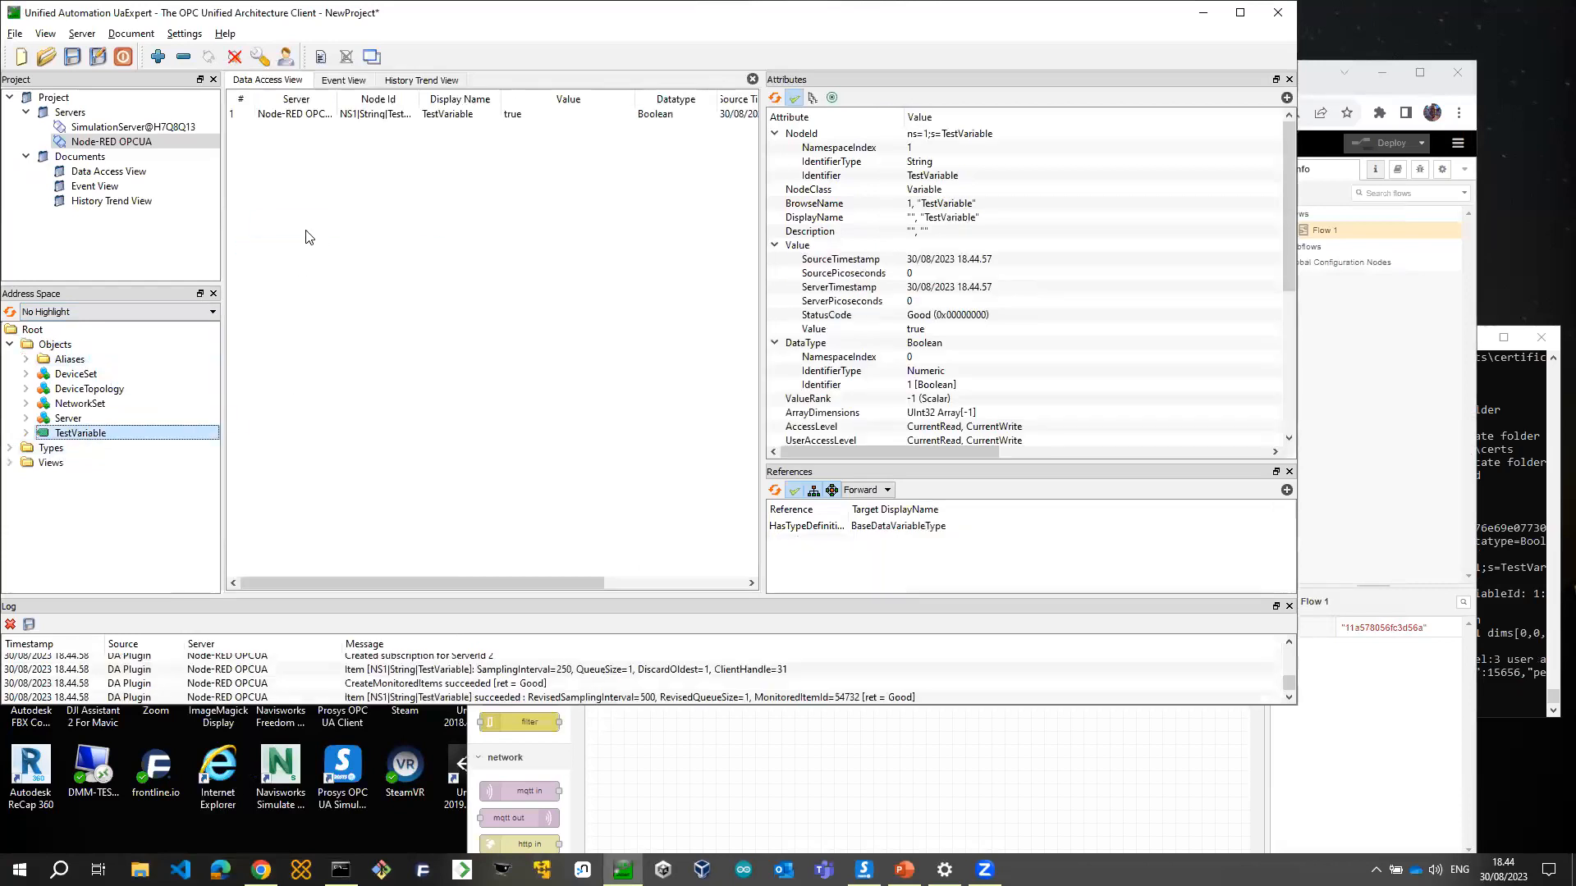
# Move the Node-RED window clear of UaExpert's monitored values and set TestVariable to false
pyautogui.click(1388, 372)
pyautogui.moveTo(880, 84); pyautogui.dragTo(923, 184)
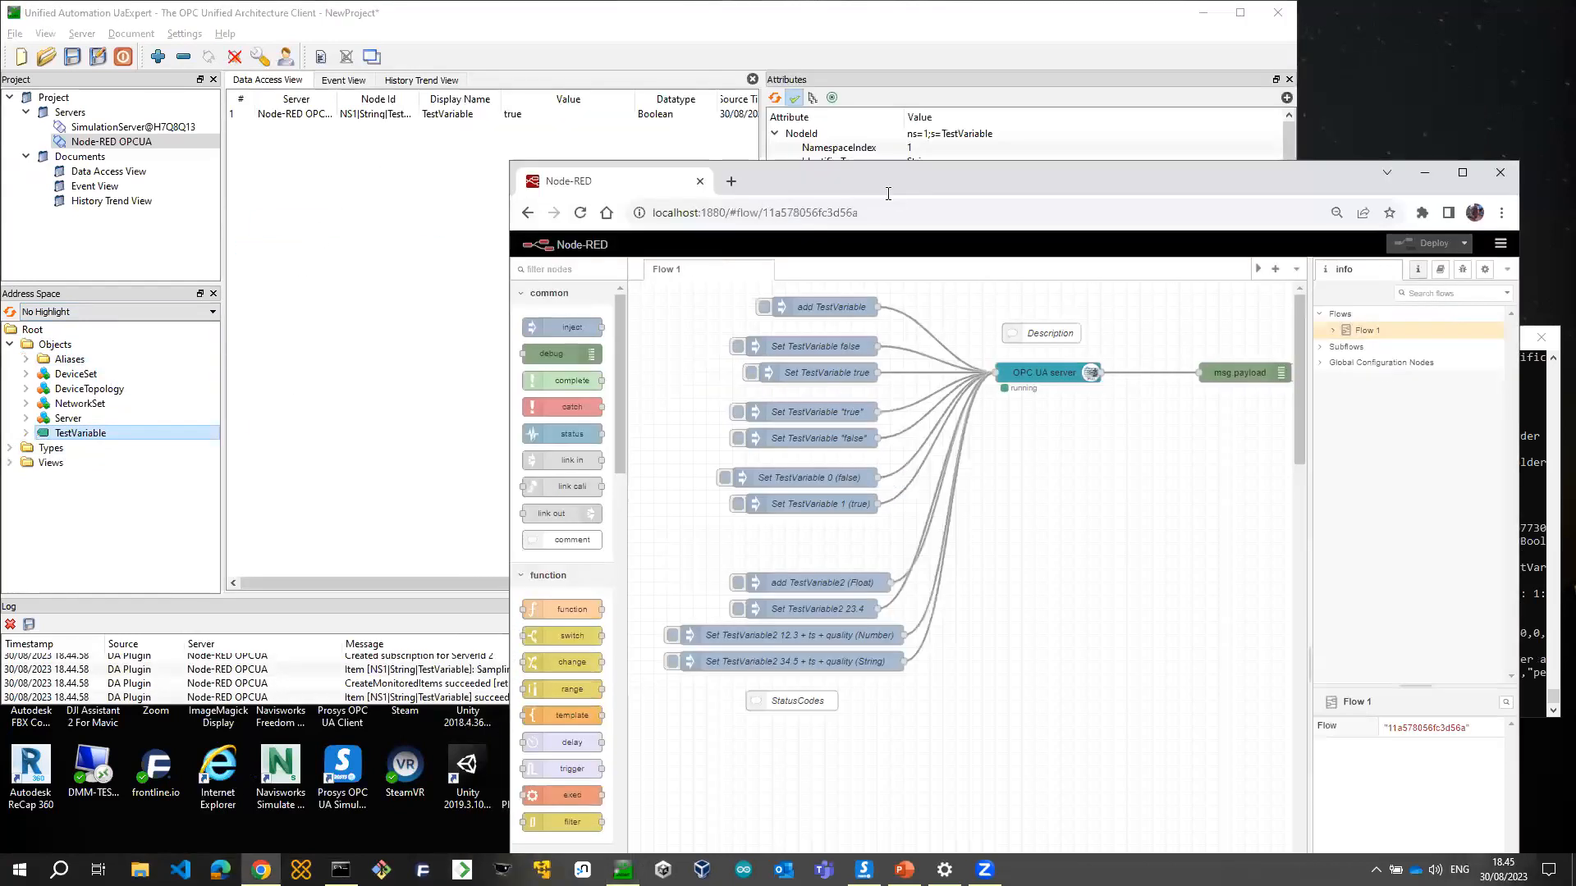
pyautogui.click(737, 348)
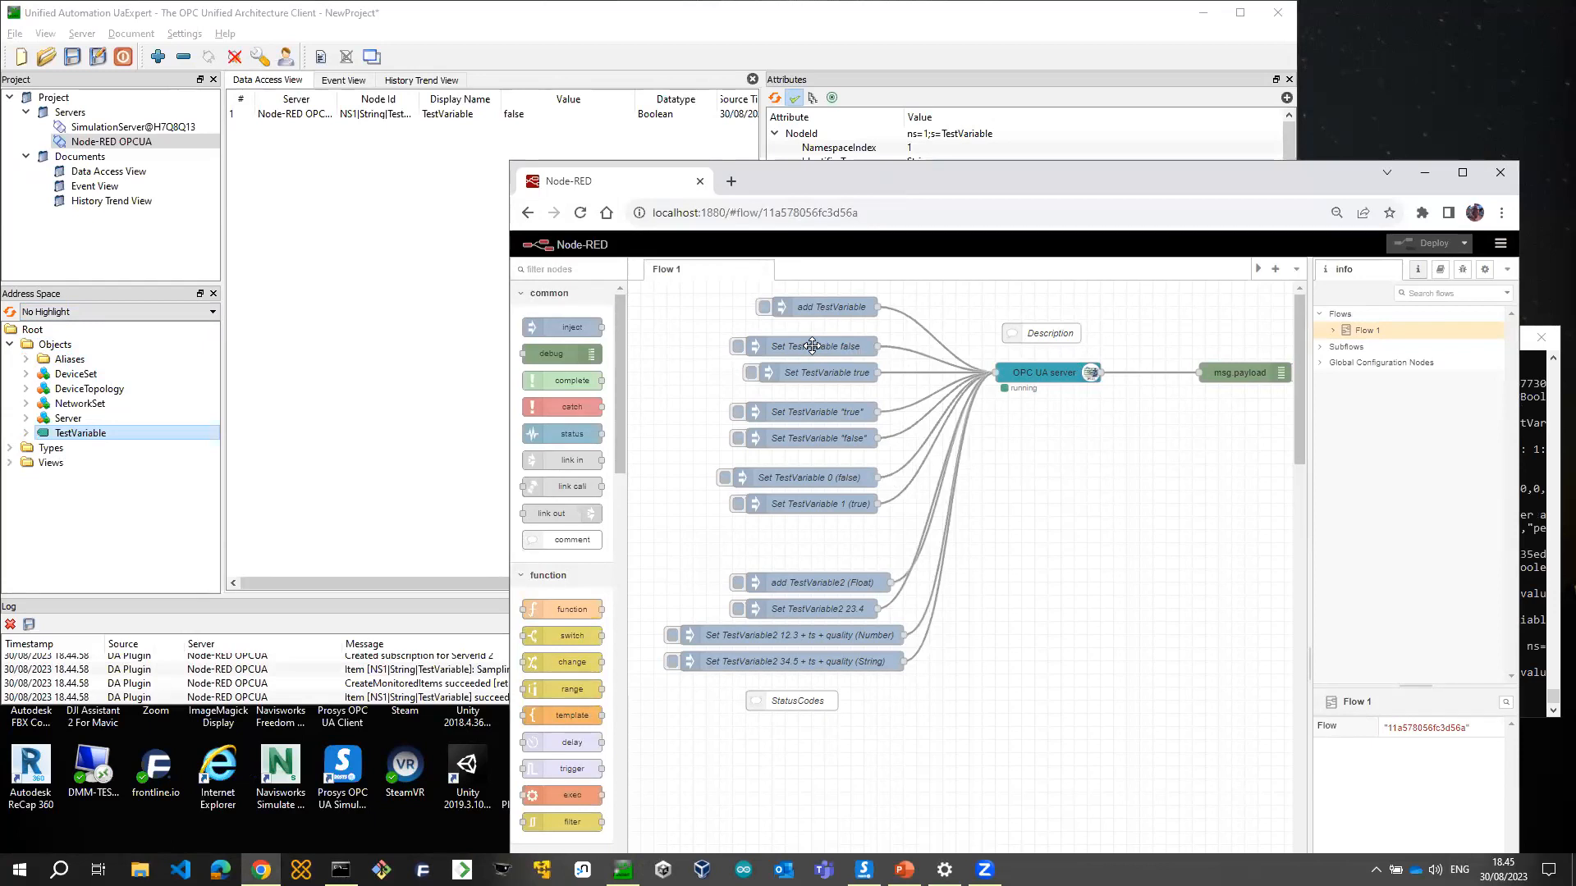
# Review the message properties of the Set TestVariable false inject node, then set TestVariable to true
pyautogui.doubleClick(812, 346)
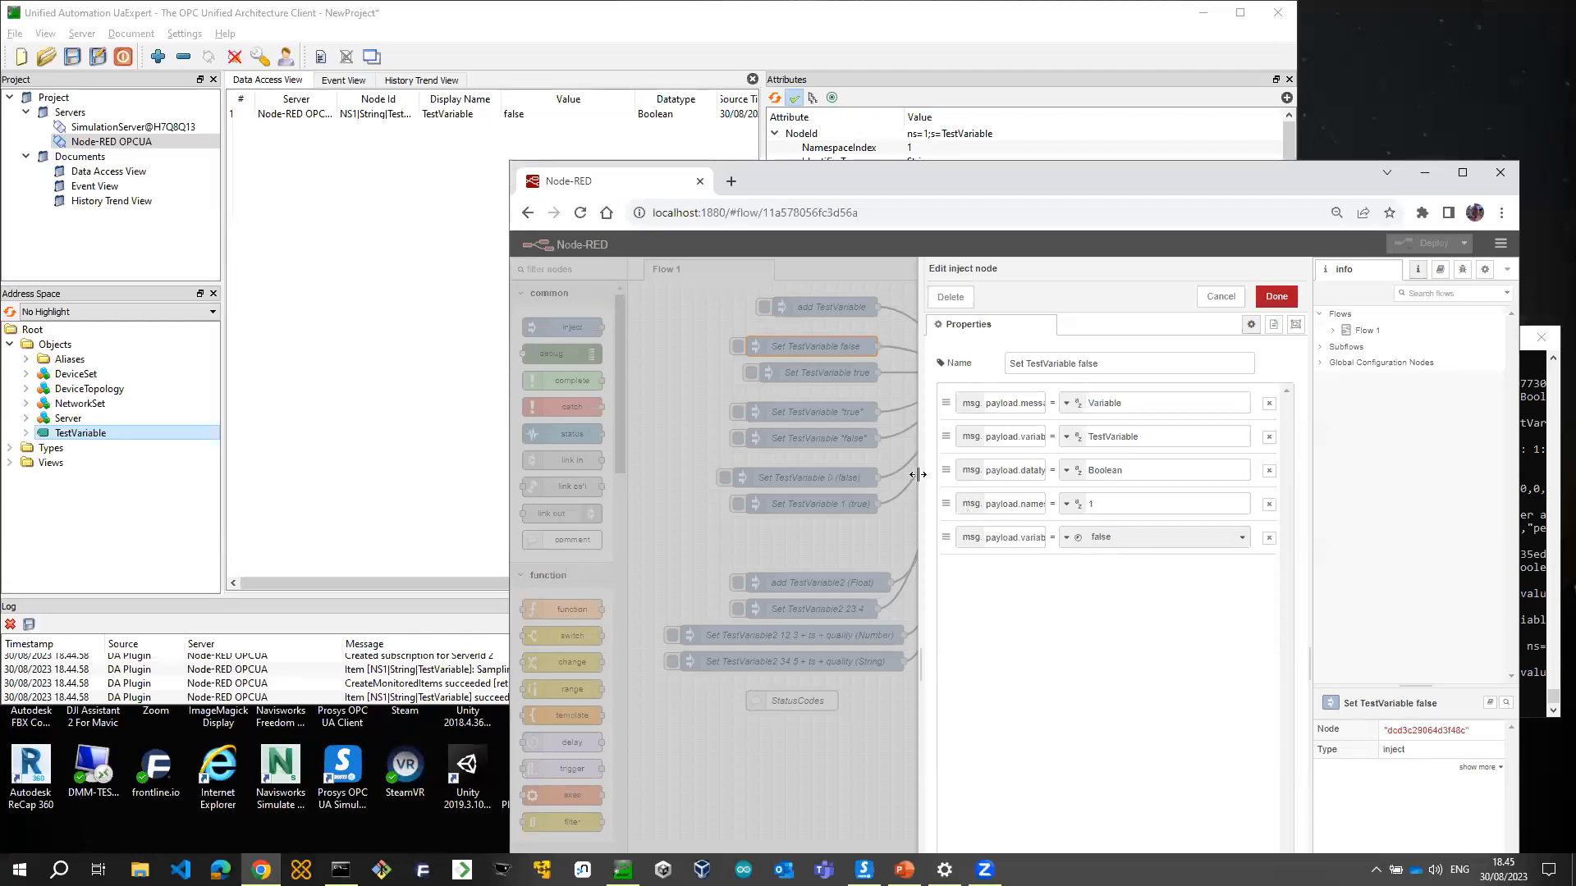
pyautogui.moveTo(912, 482); pyautogui.dragTo(692, 471)
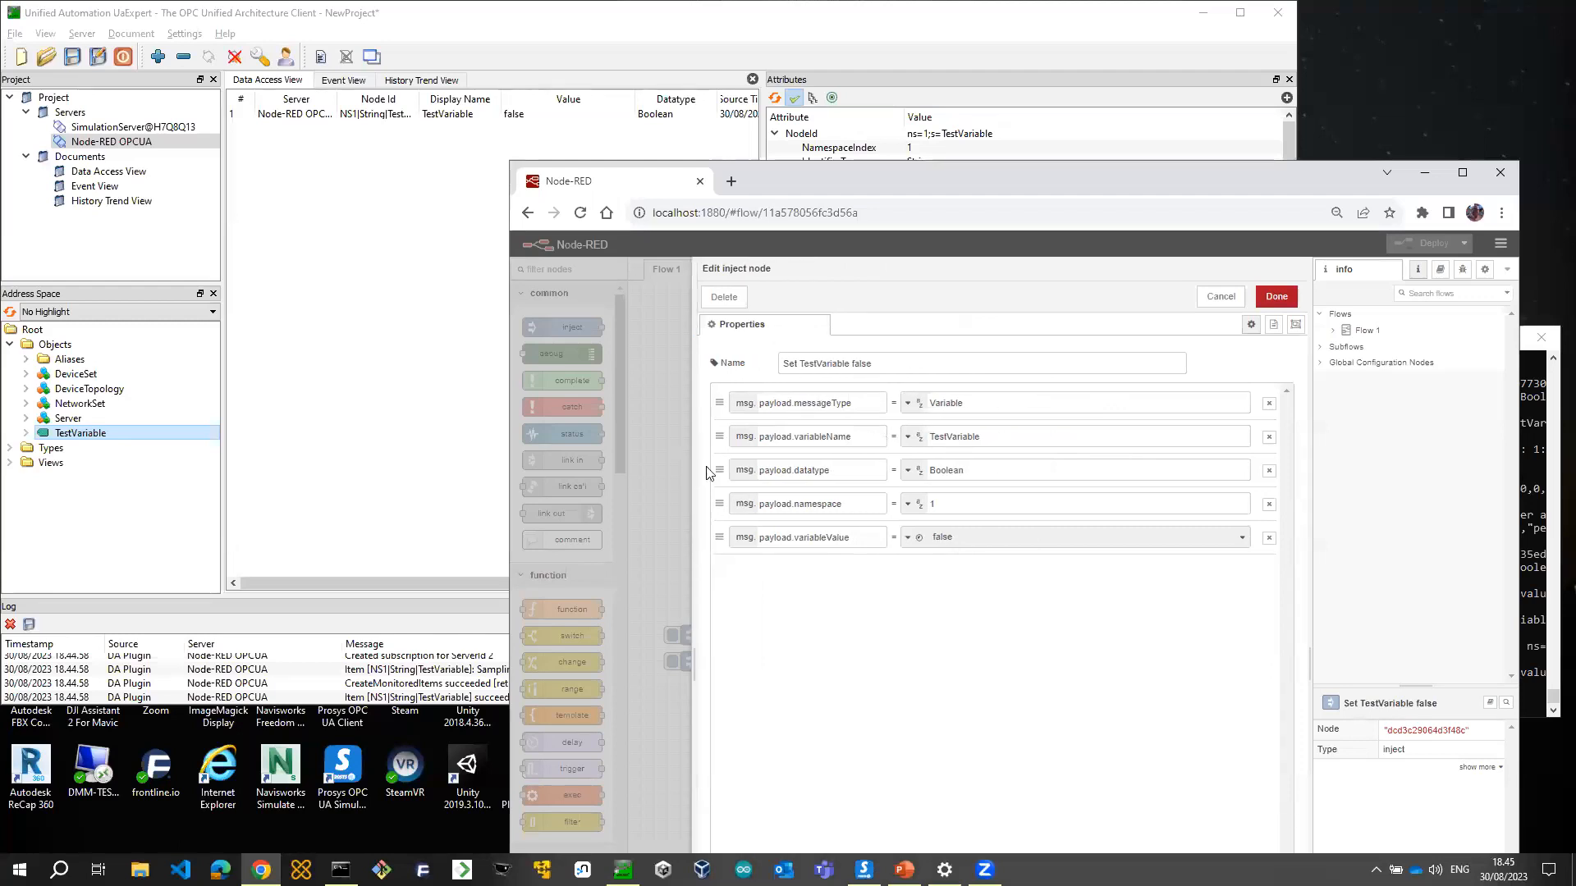
pyautogui.click(1219, 297)
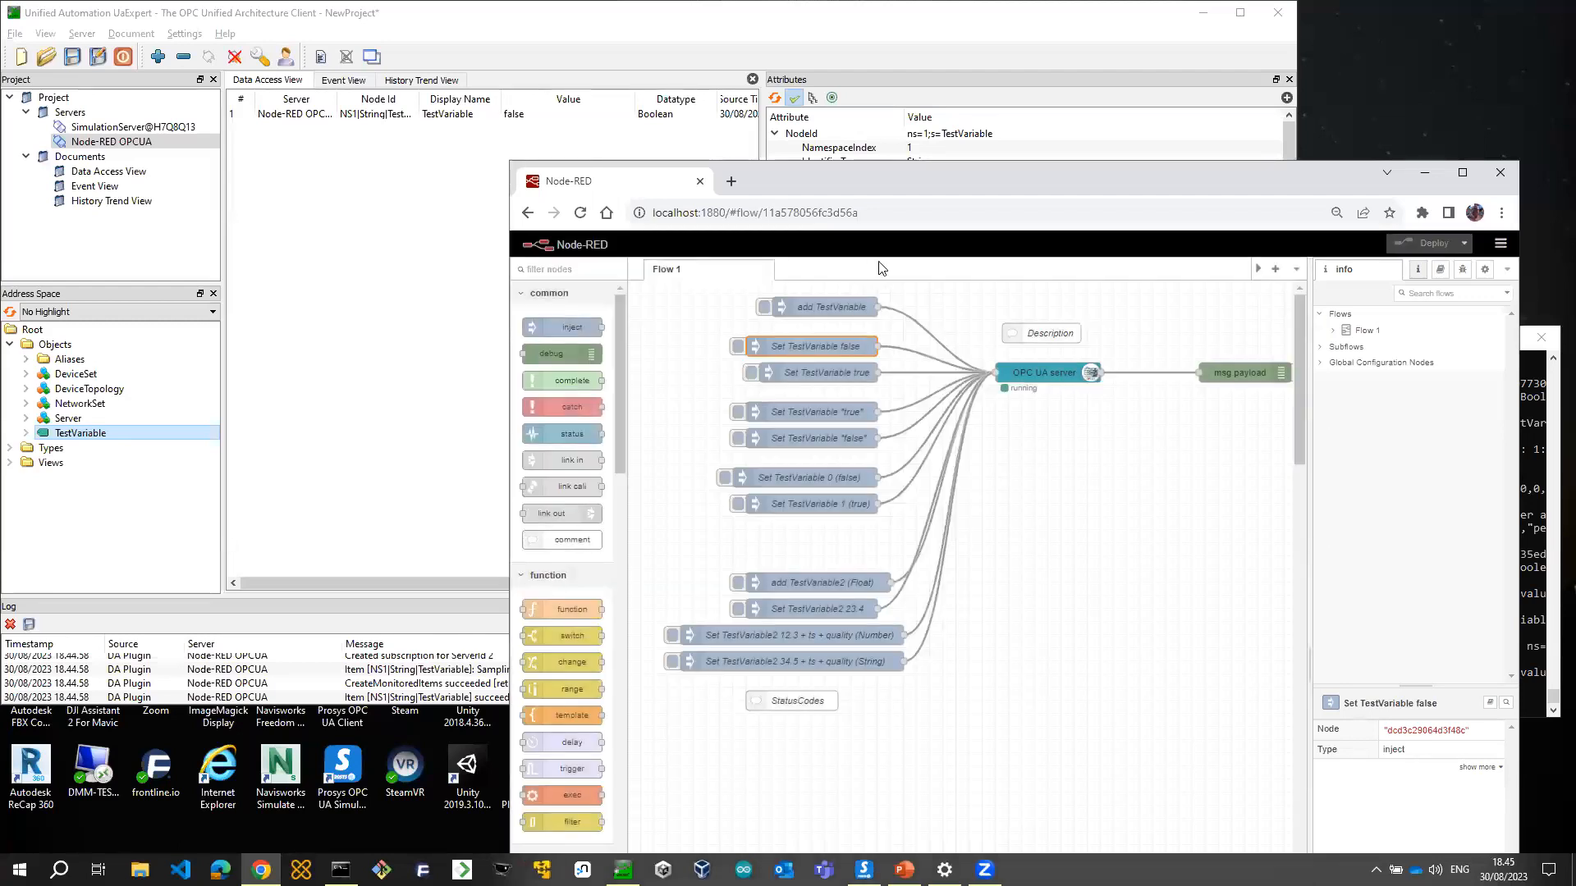
pyautogui.click(750, 374)
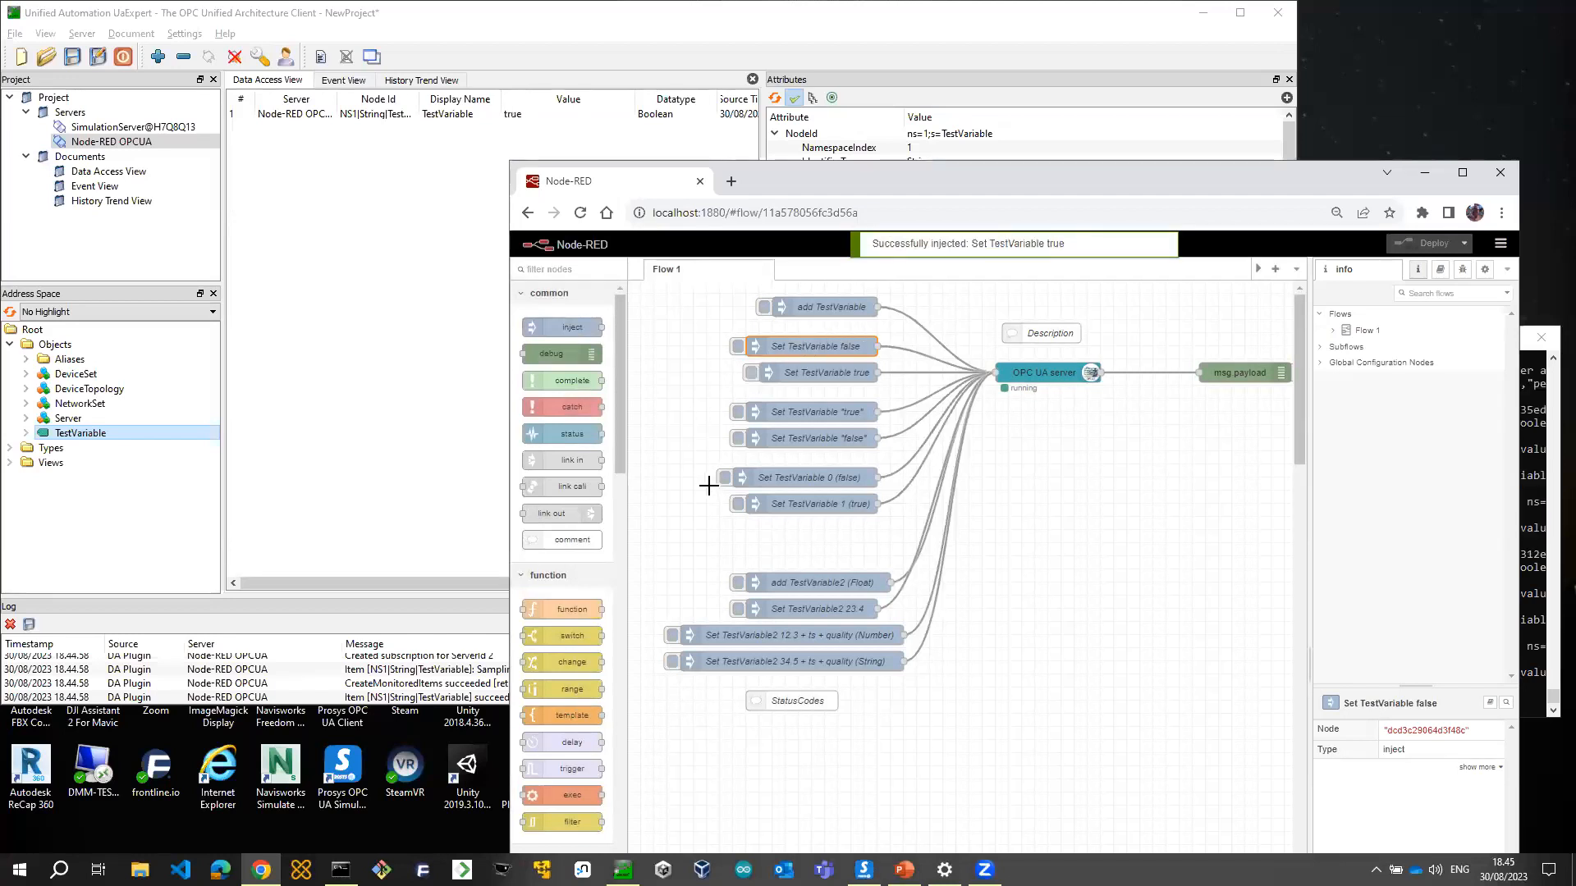
# Add the Float variable TestVariable2 from Node-RED, then rebrowse Objects in UaExpert and monitor TestVariable2 in the Data Access View
pyautogui.click(737, 584)
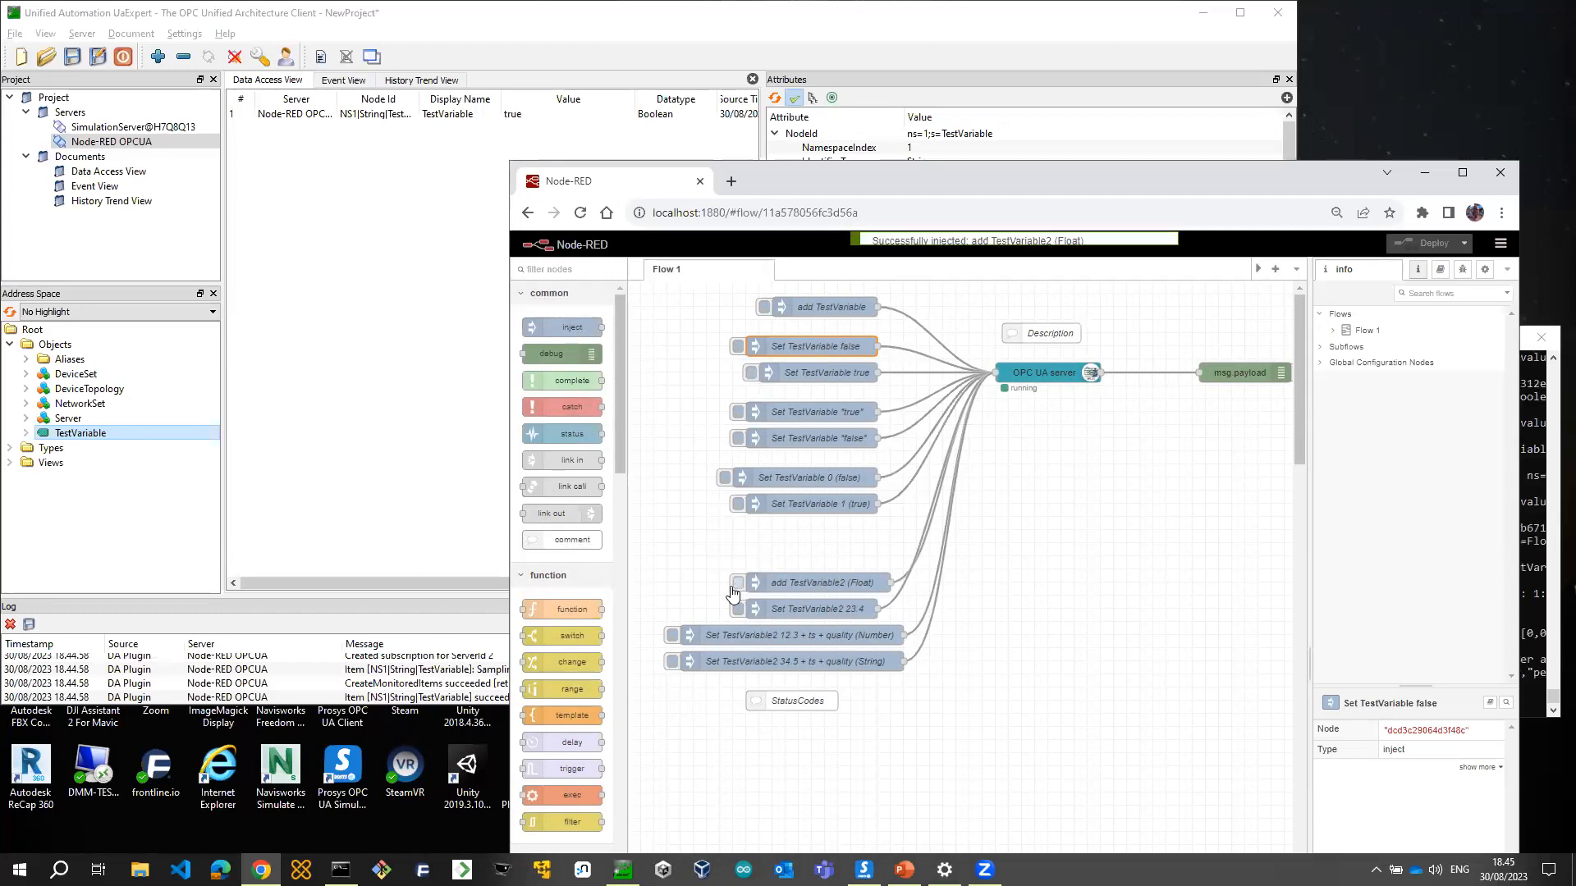
pyautogui.click(87, 344)
pyautogui.rightClick(86, 344)
pyautogui.click(134, 353)
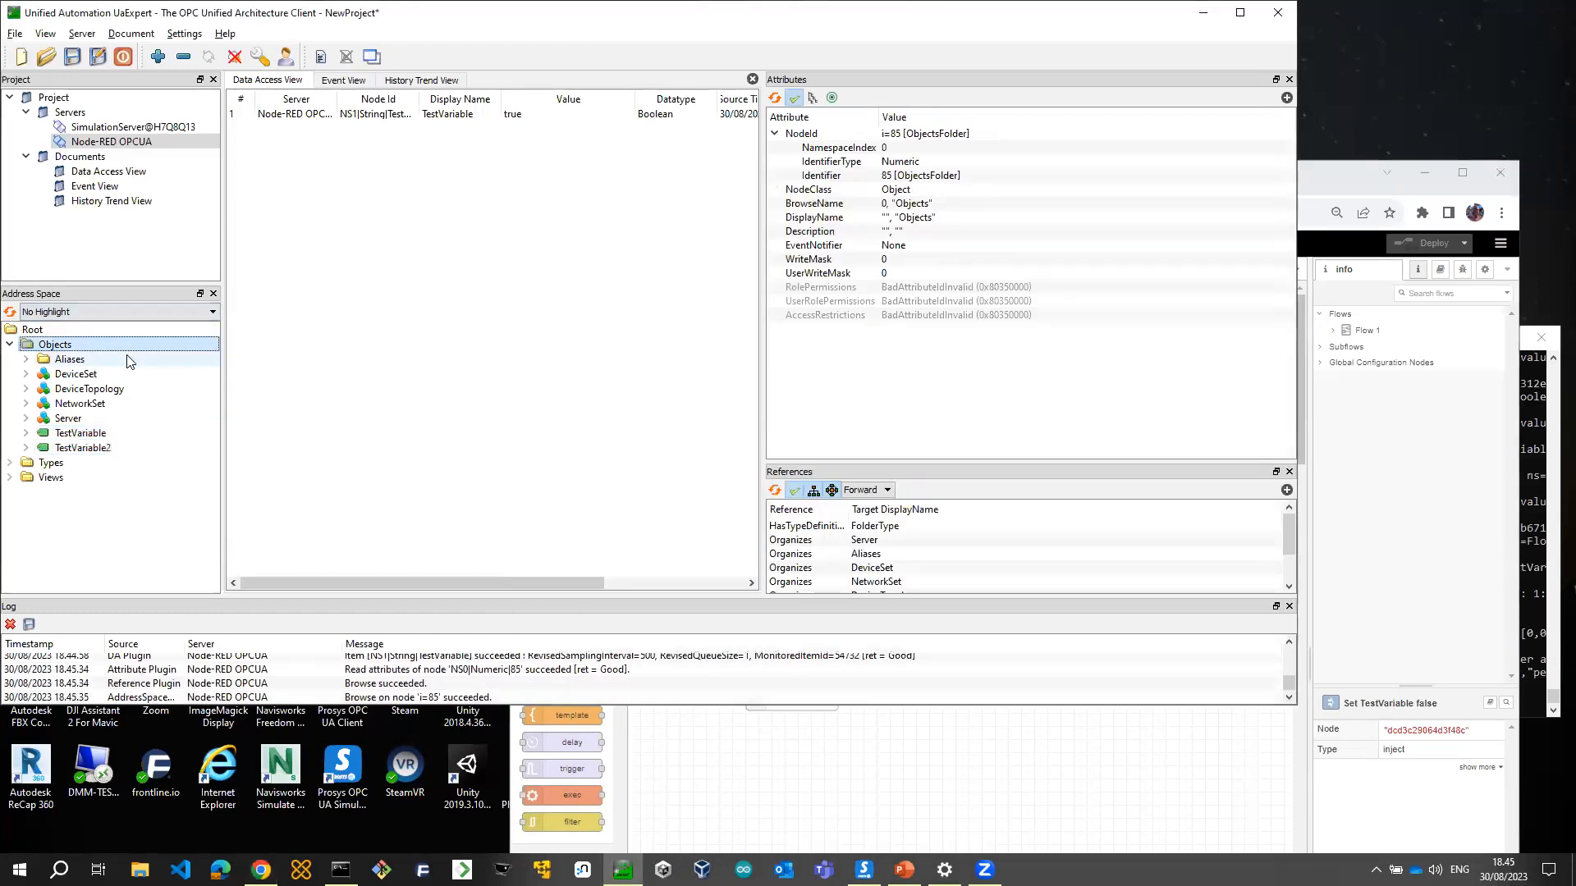
pyautogui.moveTo(90, 447); pyautogui.dragTo(367, 289)
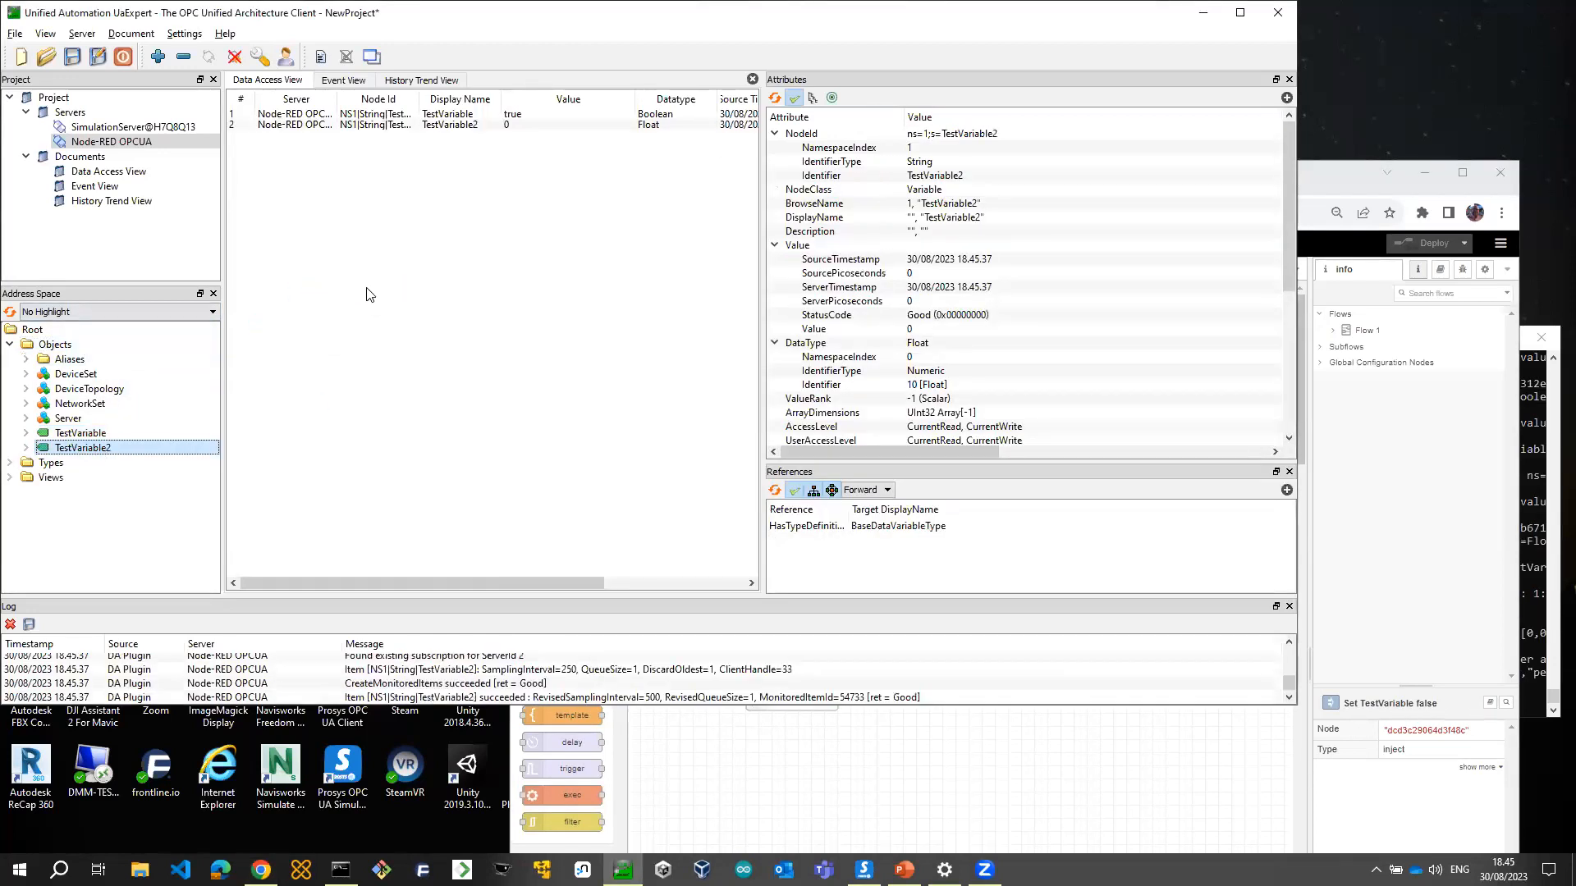
# Set TestVariable2 to 23.4 from Node-RED and widen UaExpert's Data Access View to show the timestamp and status code columns
pyautogui.click(1025, 755)
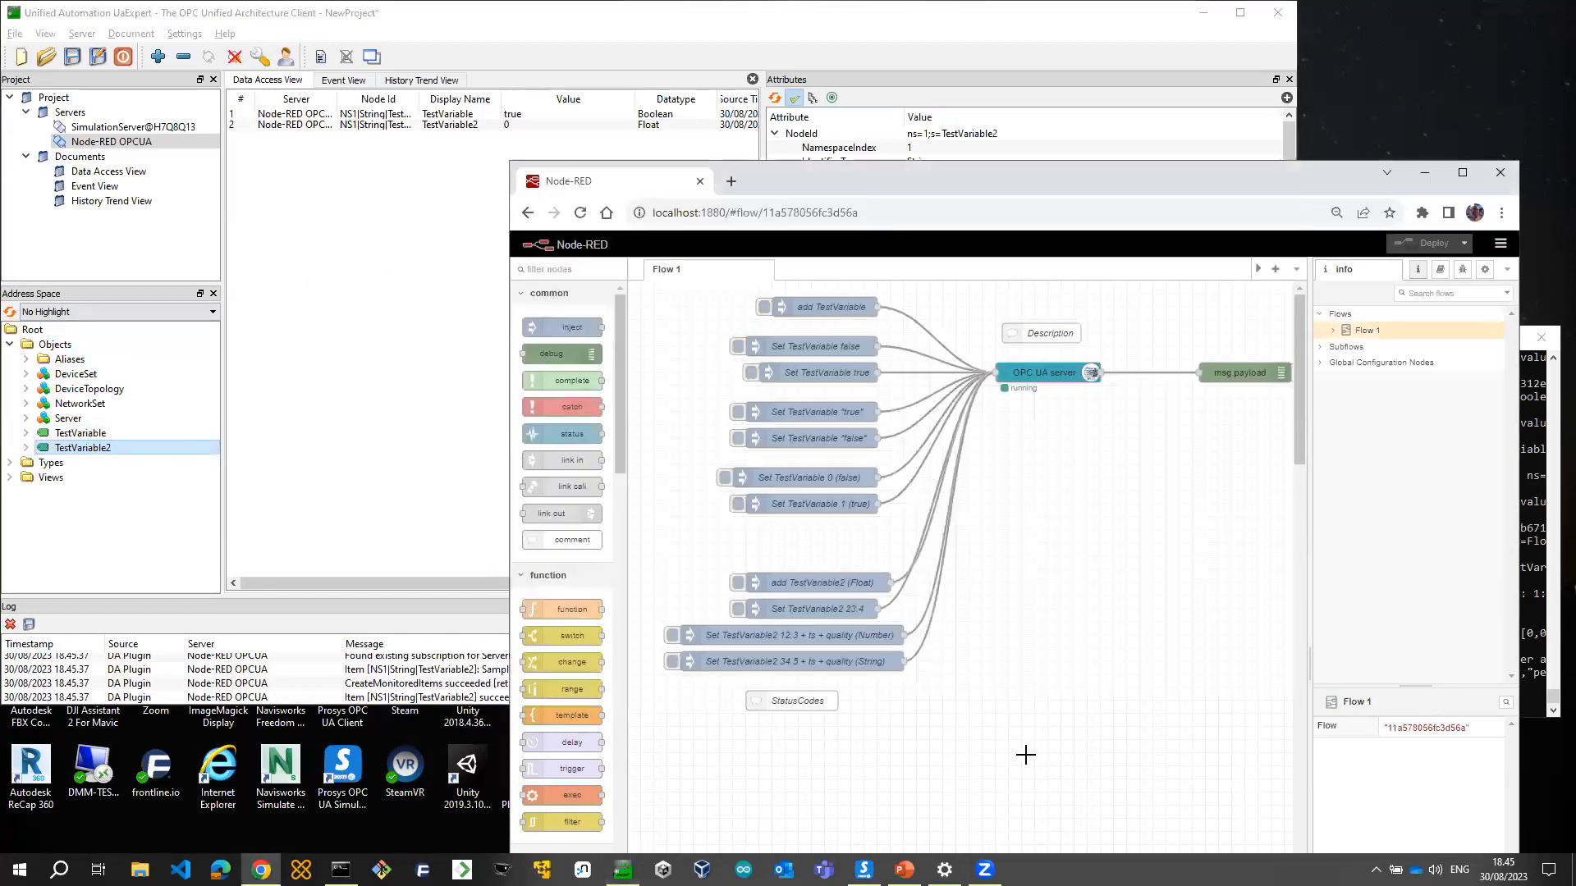
pyautogui.click(737, 612)
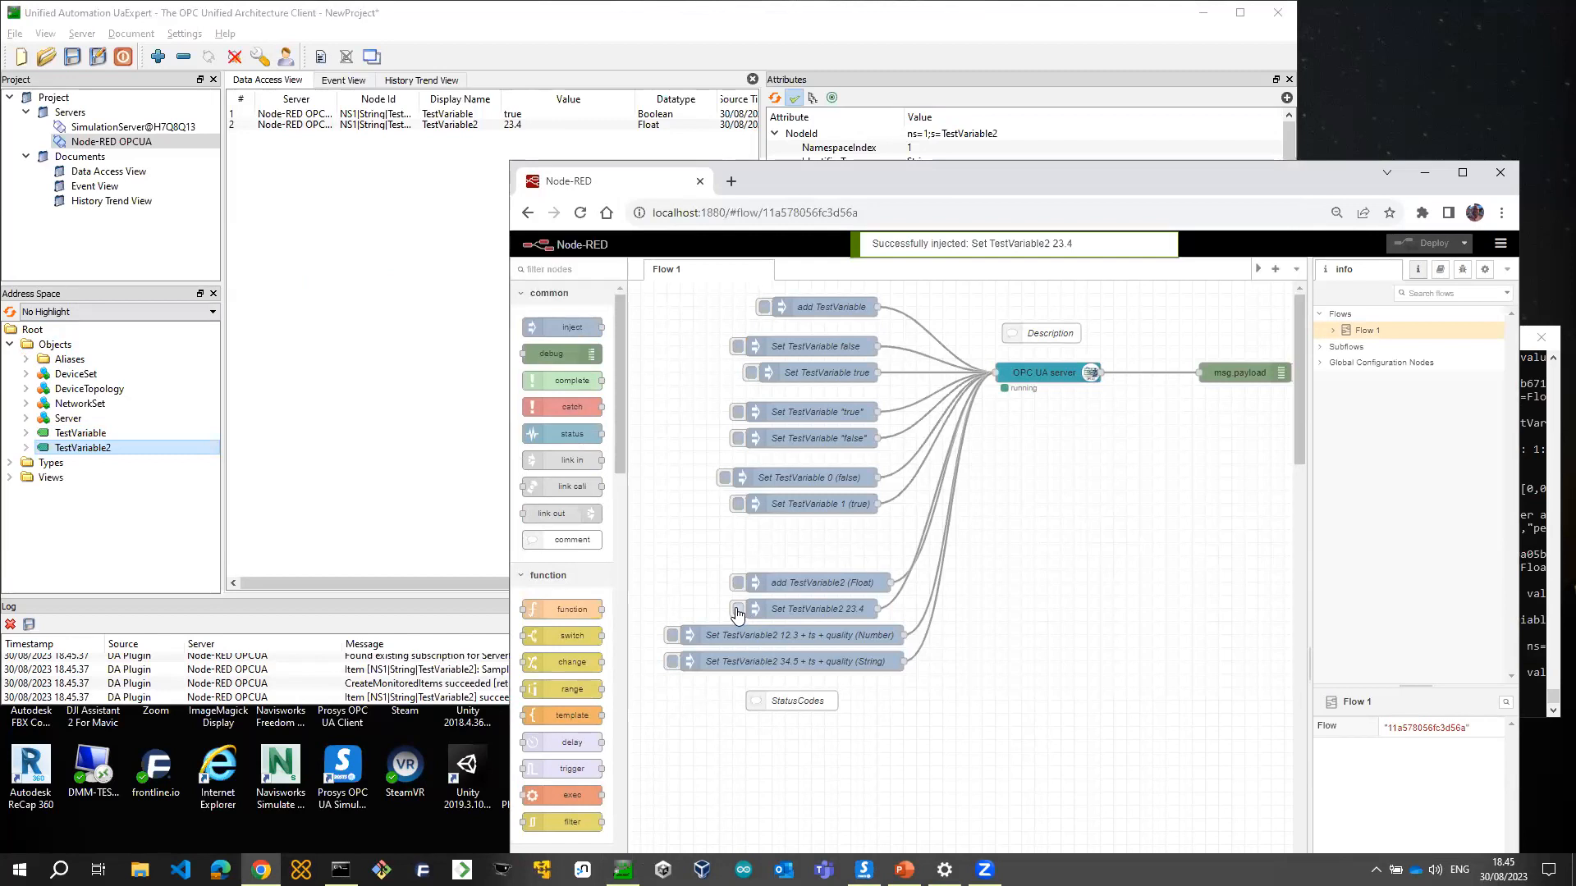
pyautogui.click(761, 160)
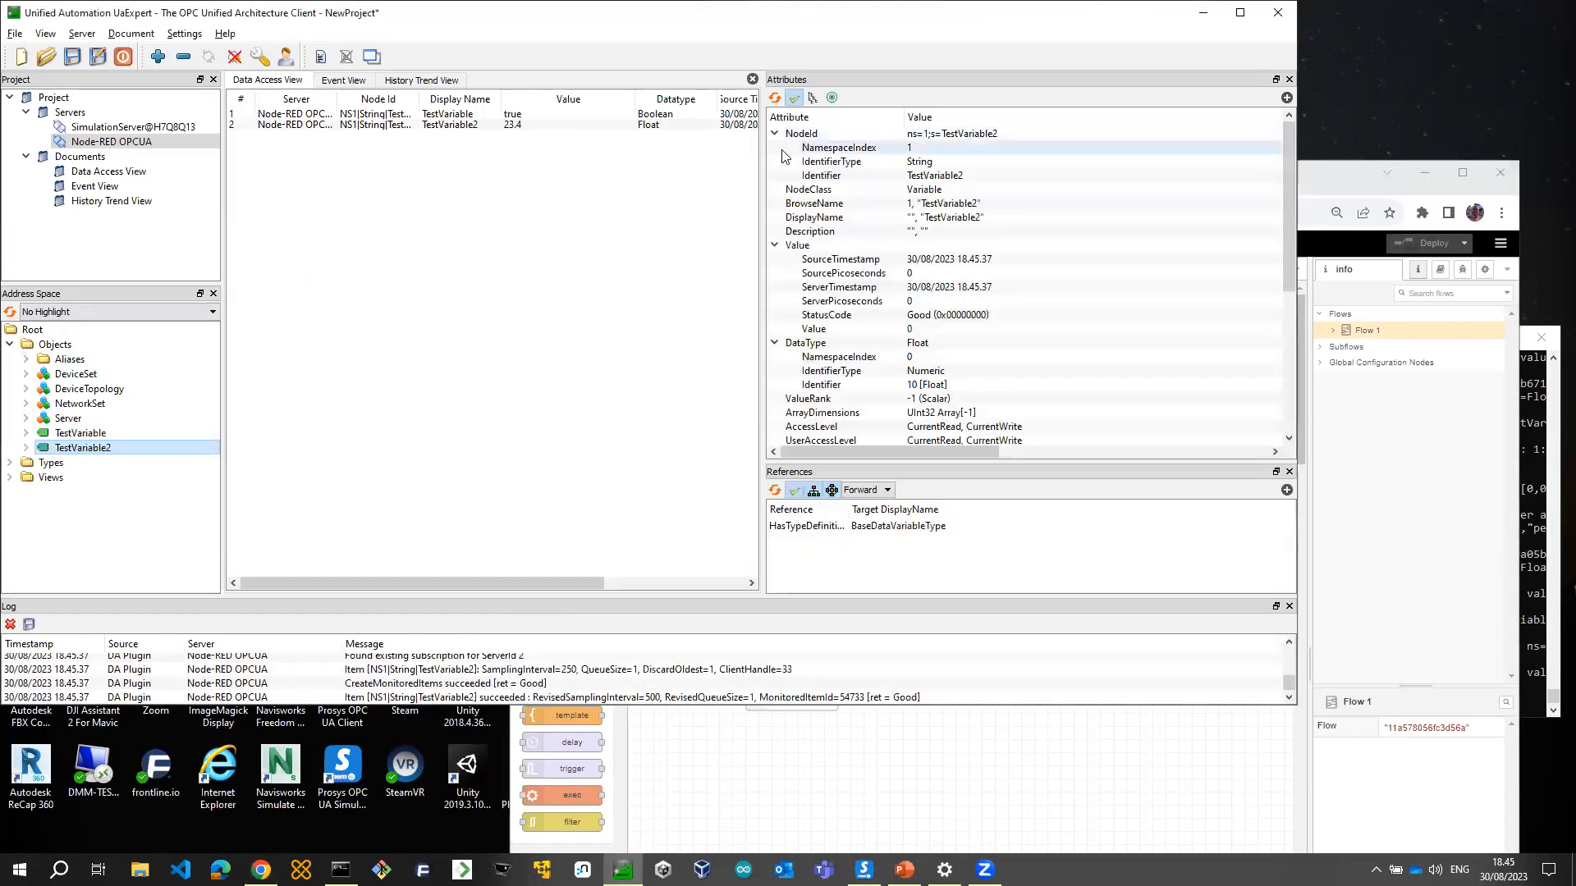
pyautogui.moveTo(762, 164); pyautogui.dragTo(1015, 156)
# From Node-RED, set TestVariable2 to 12.3 with timestamp and numeric quality, then to 34.5 with timestamp and string quality
pyautogui.click(1133, 747)
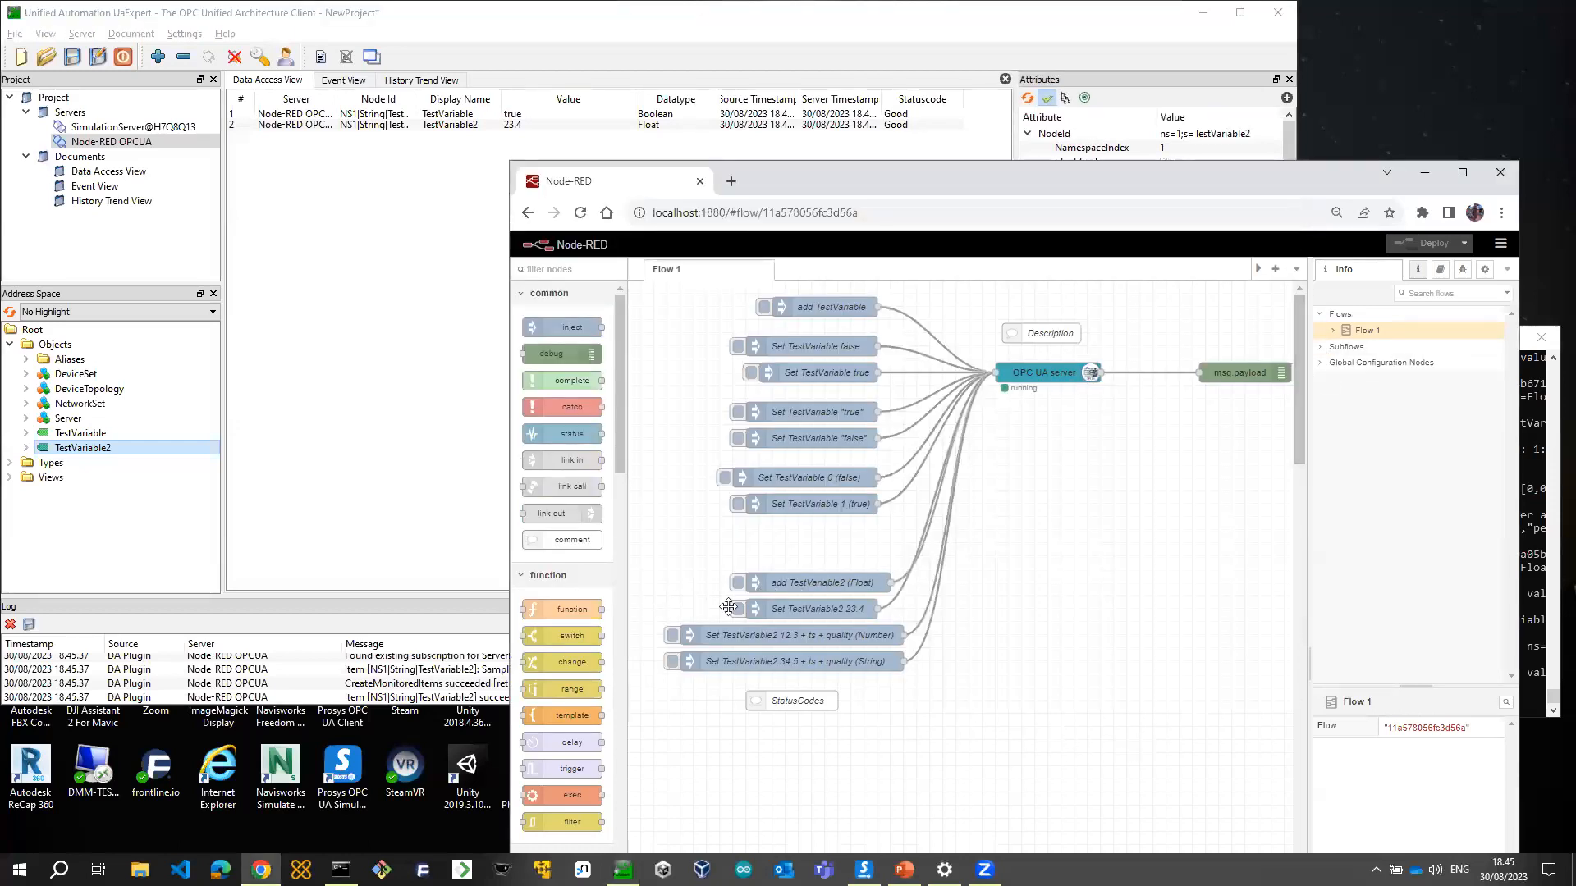
pyautogui.click(673, 637)
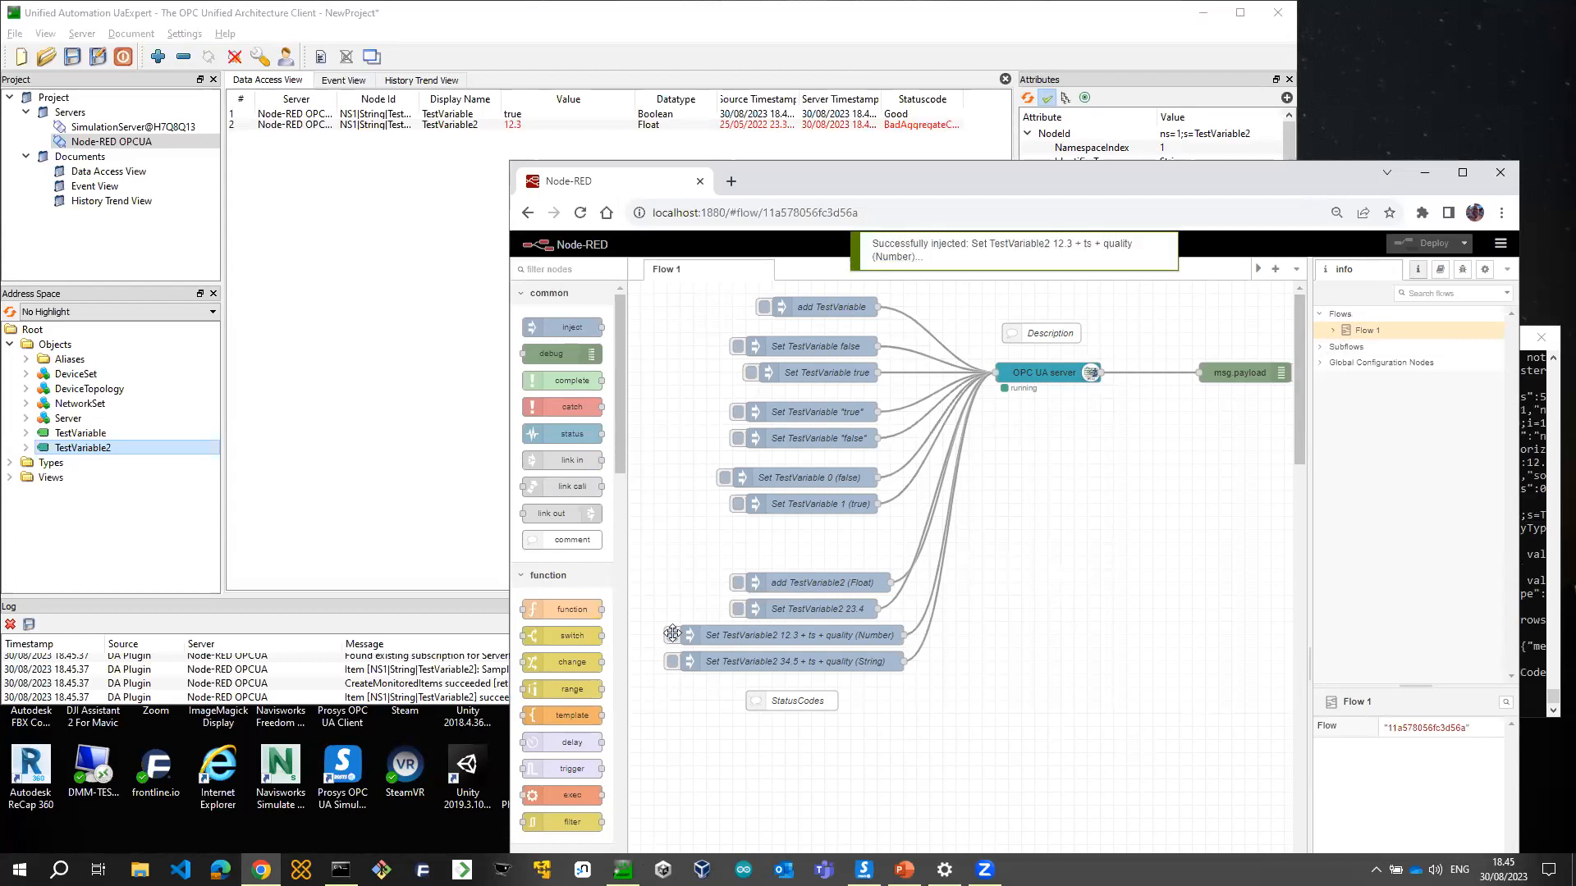
pyautogui.click(962, 125)
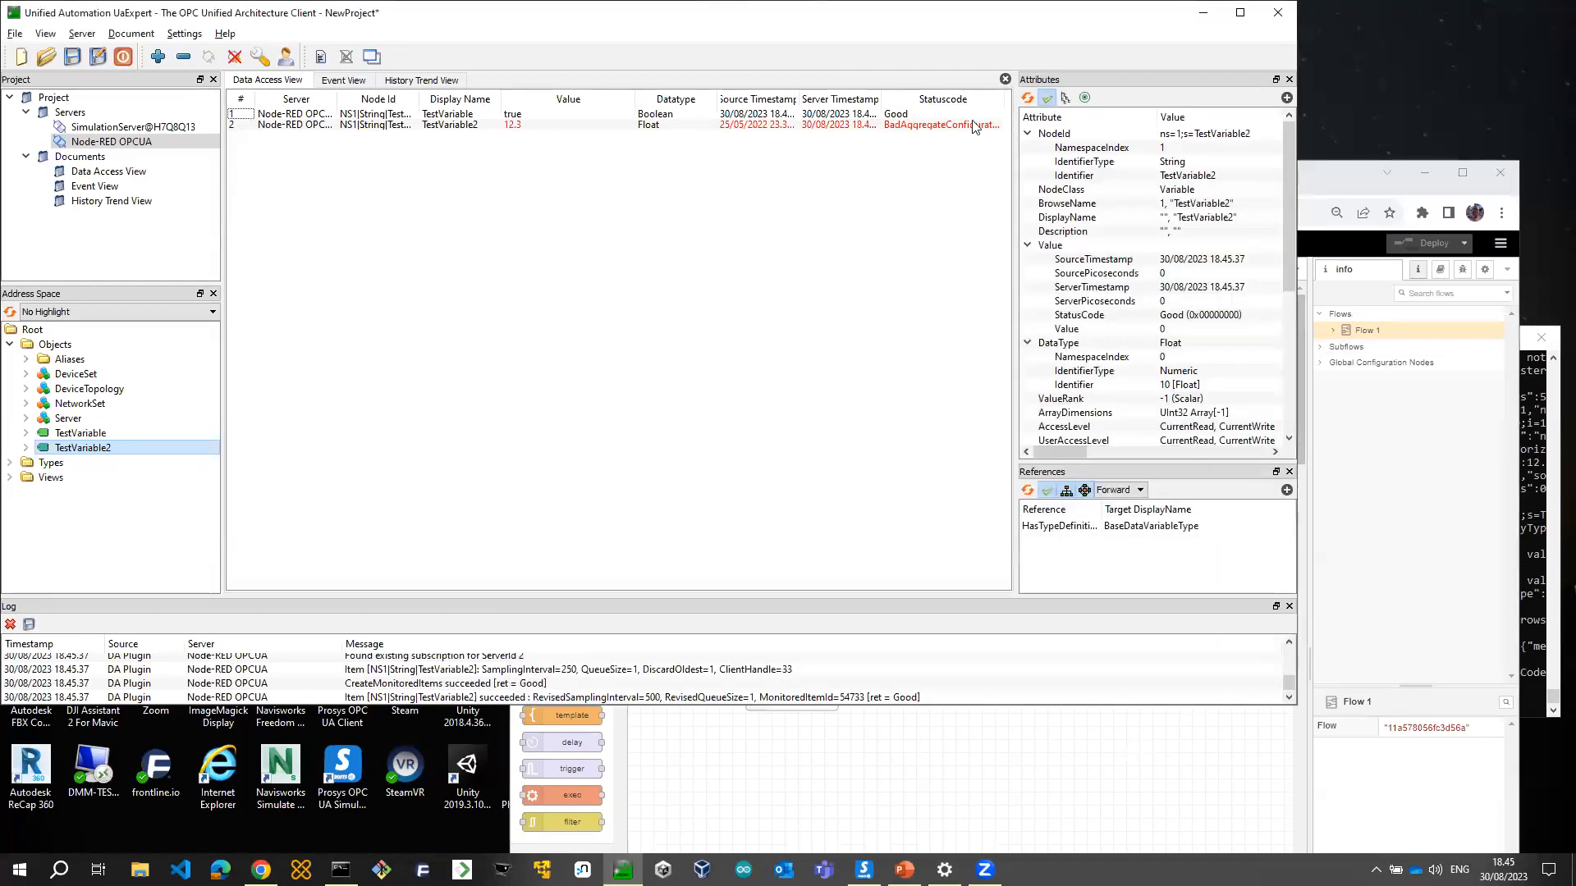
pyautogui.click(895, 751)
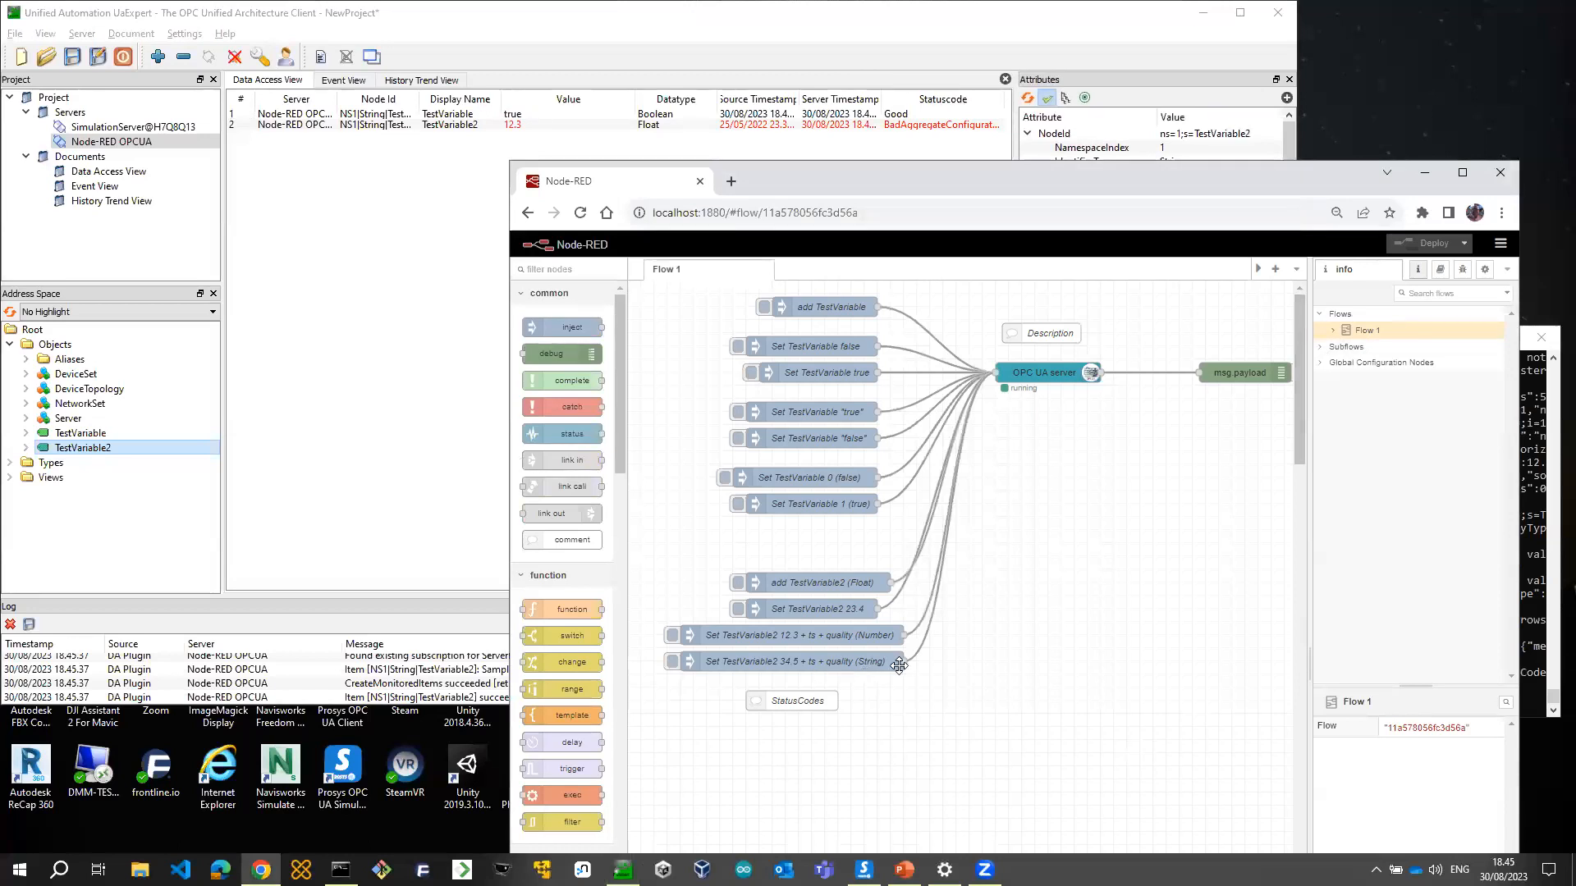
pyautogui.click(671, 662)
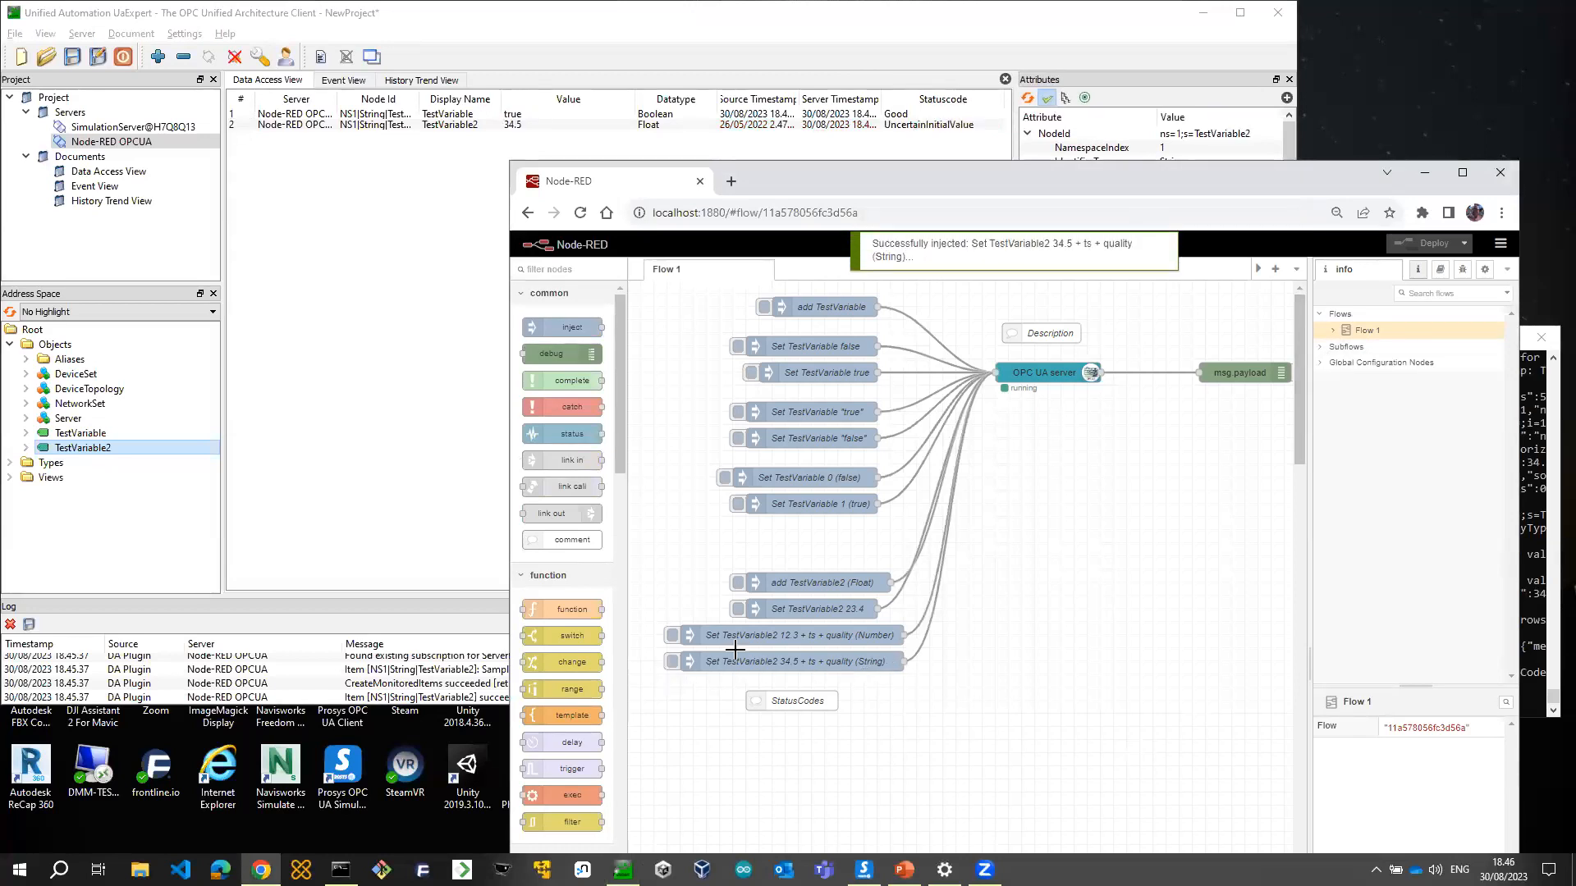
# Review the source timestamp and quality properties of the Set TestVariable2 12.3 + ts + quality (Number) inject node
pyautogui.doubleClick(785, 634)
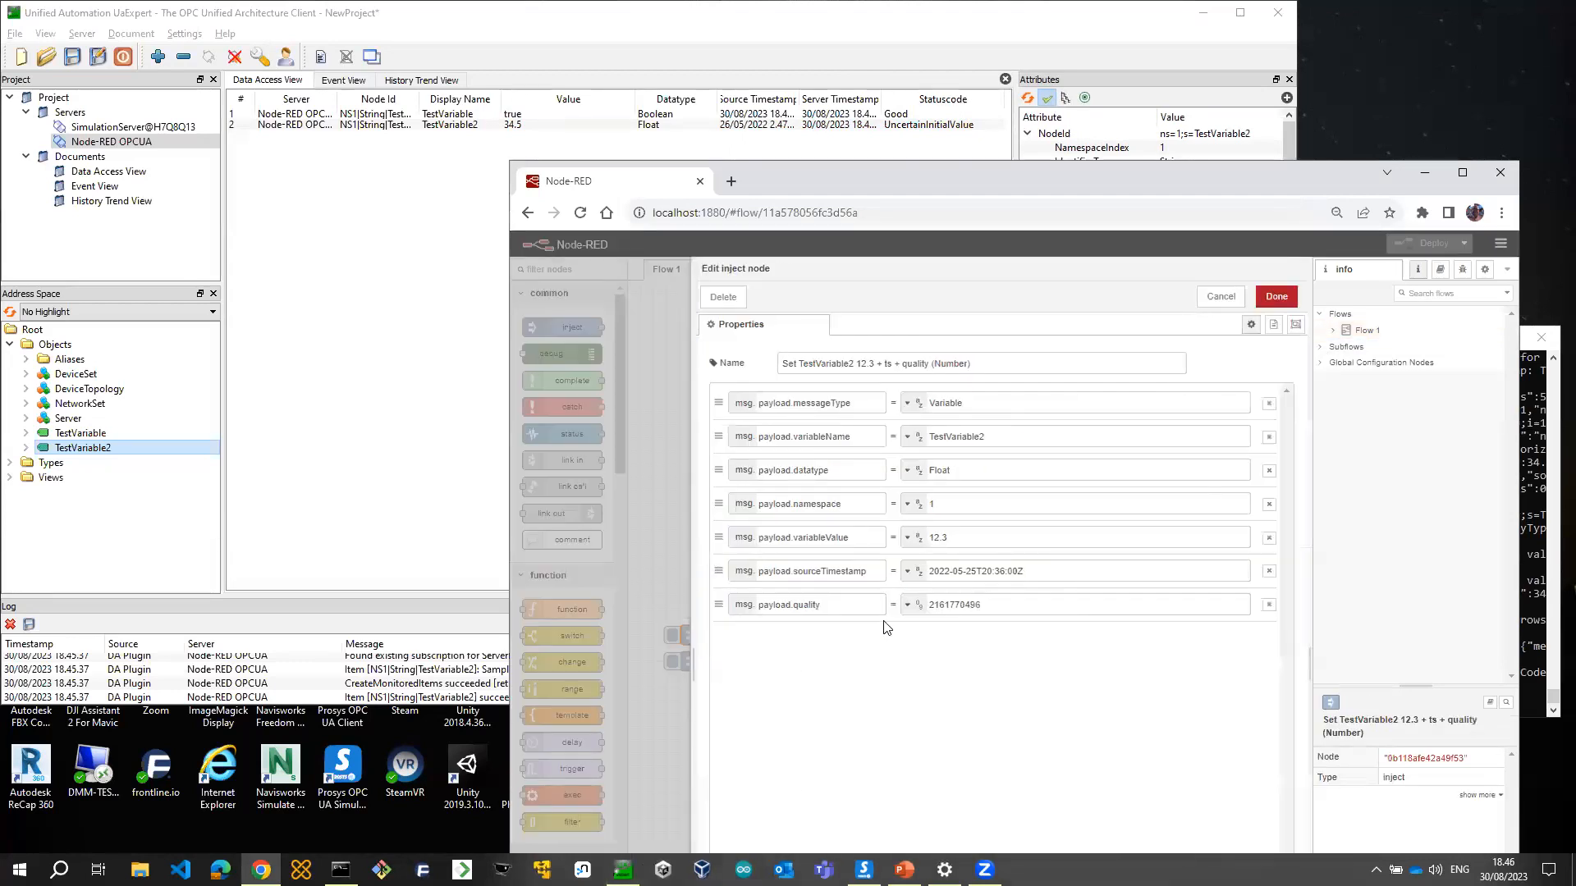
pyautogui.doubleClick(1015, 604)
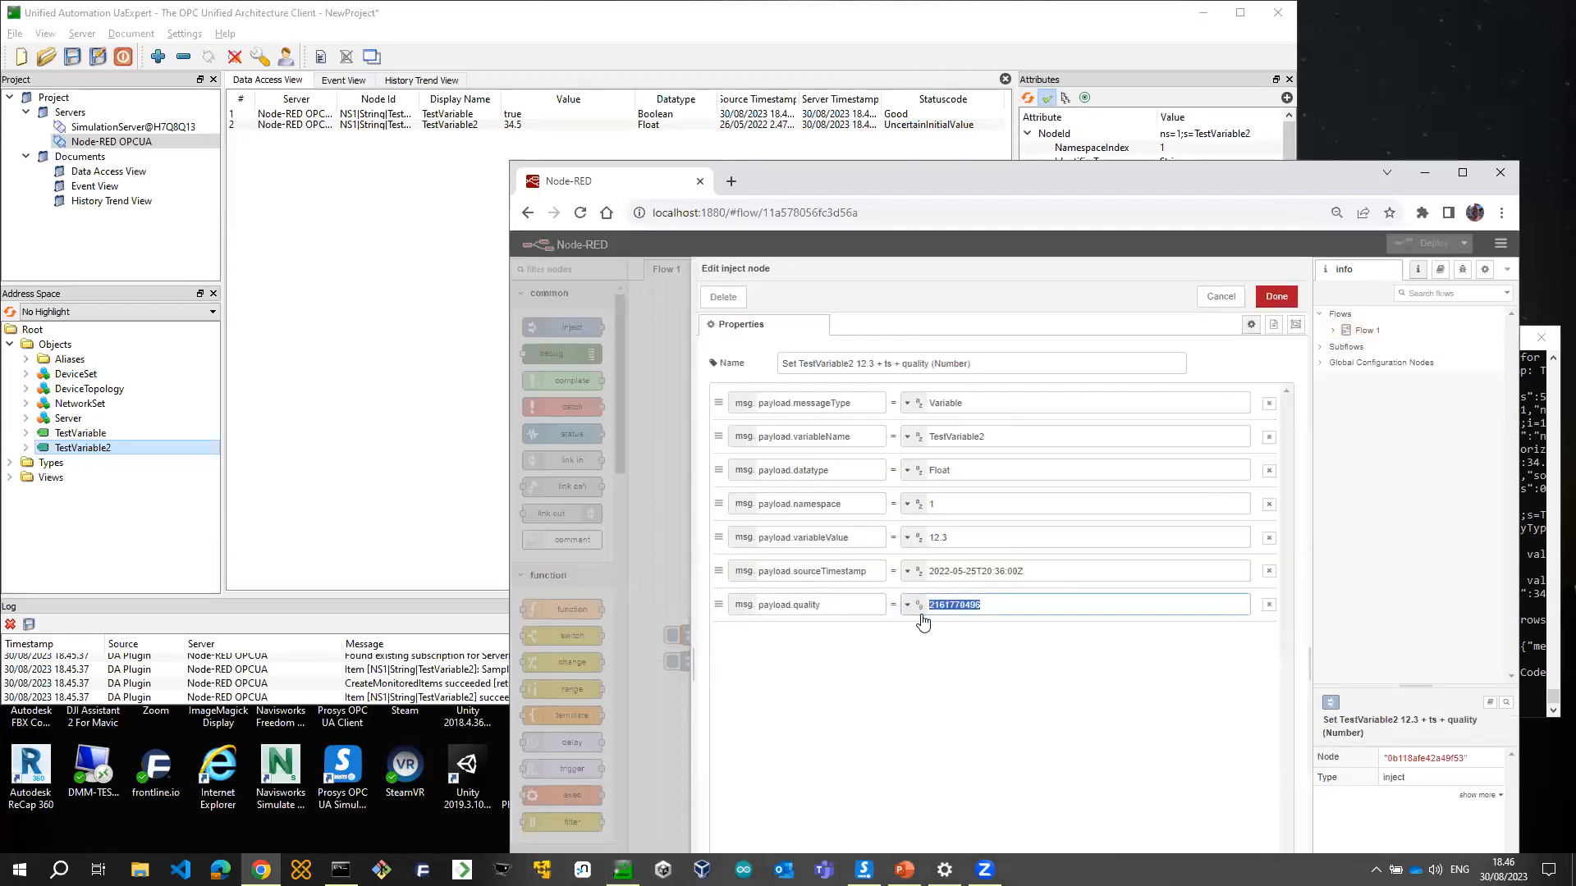
pyautogui.click(928, 703)
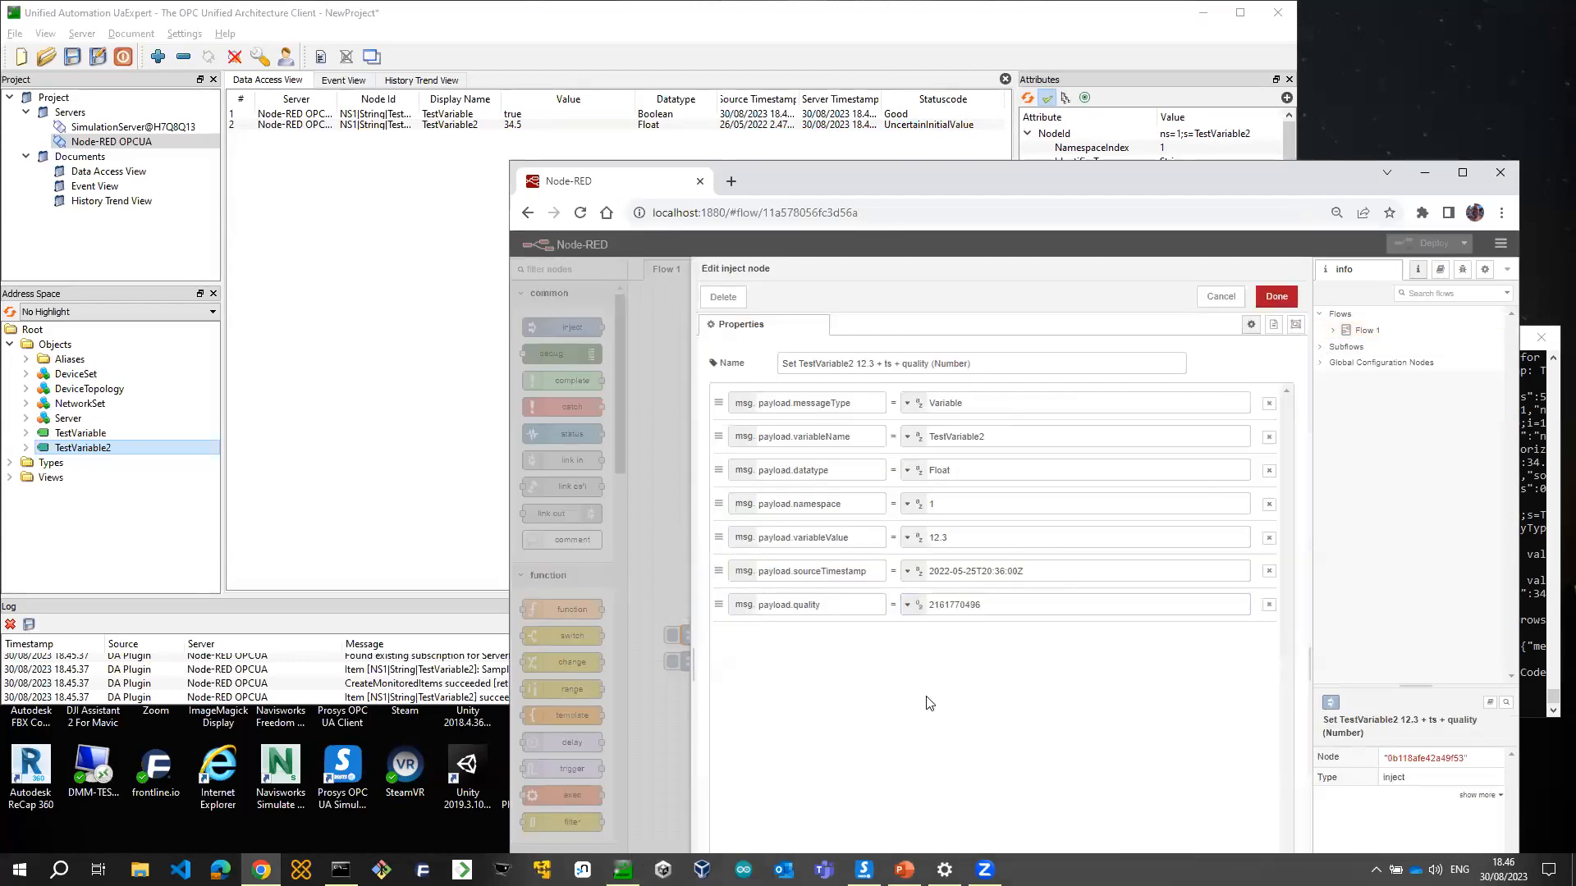
pyautogui.click(1220, 300)
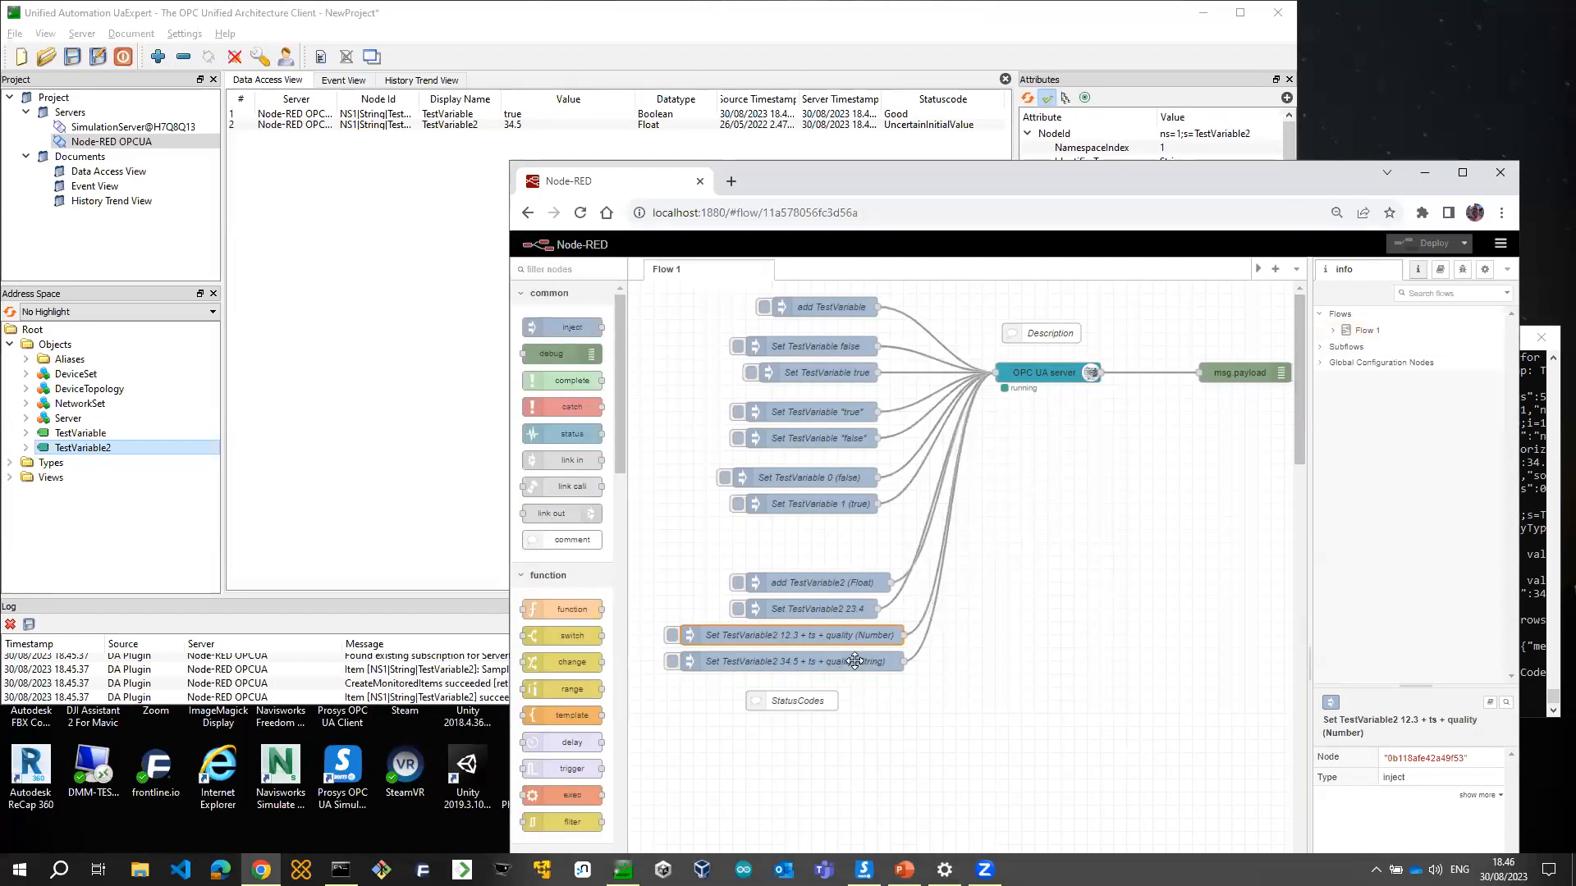
# Review the source timestamp and quality properties of the Set TestVariable2 34.5 + ts + quality (String) inject node
pyautogui.doubleClick(855, 662)
pyautogui.click(958, 611)
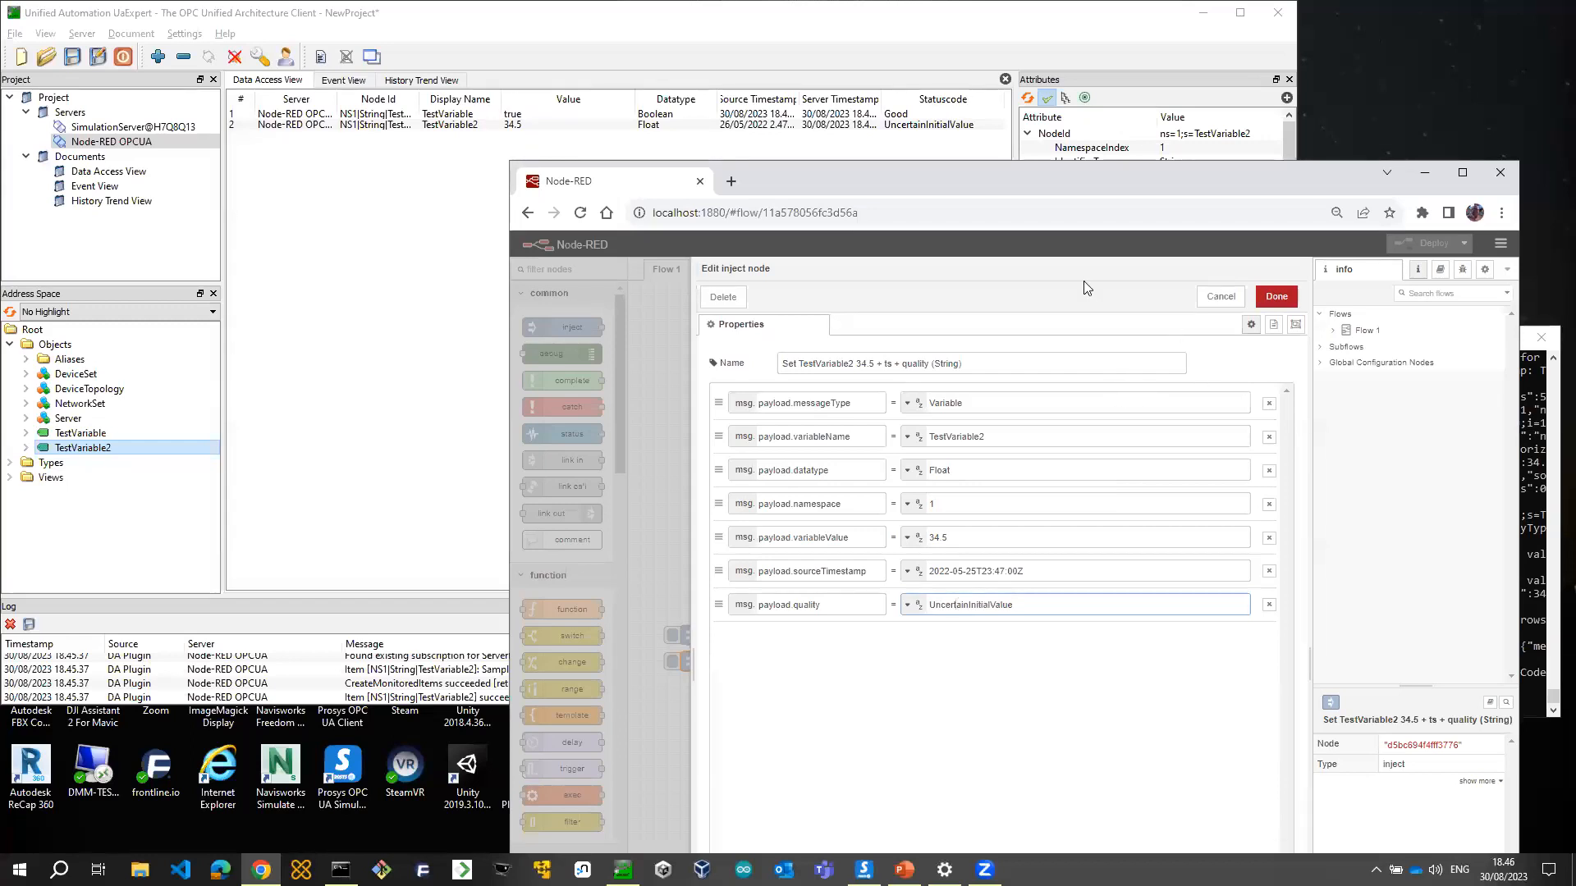
pyautogui.click(1221, 300)
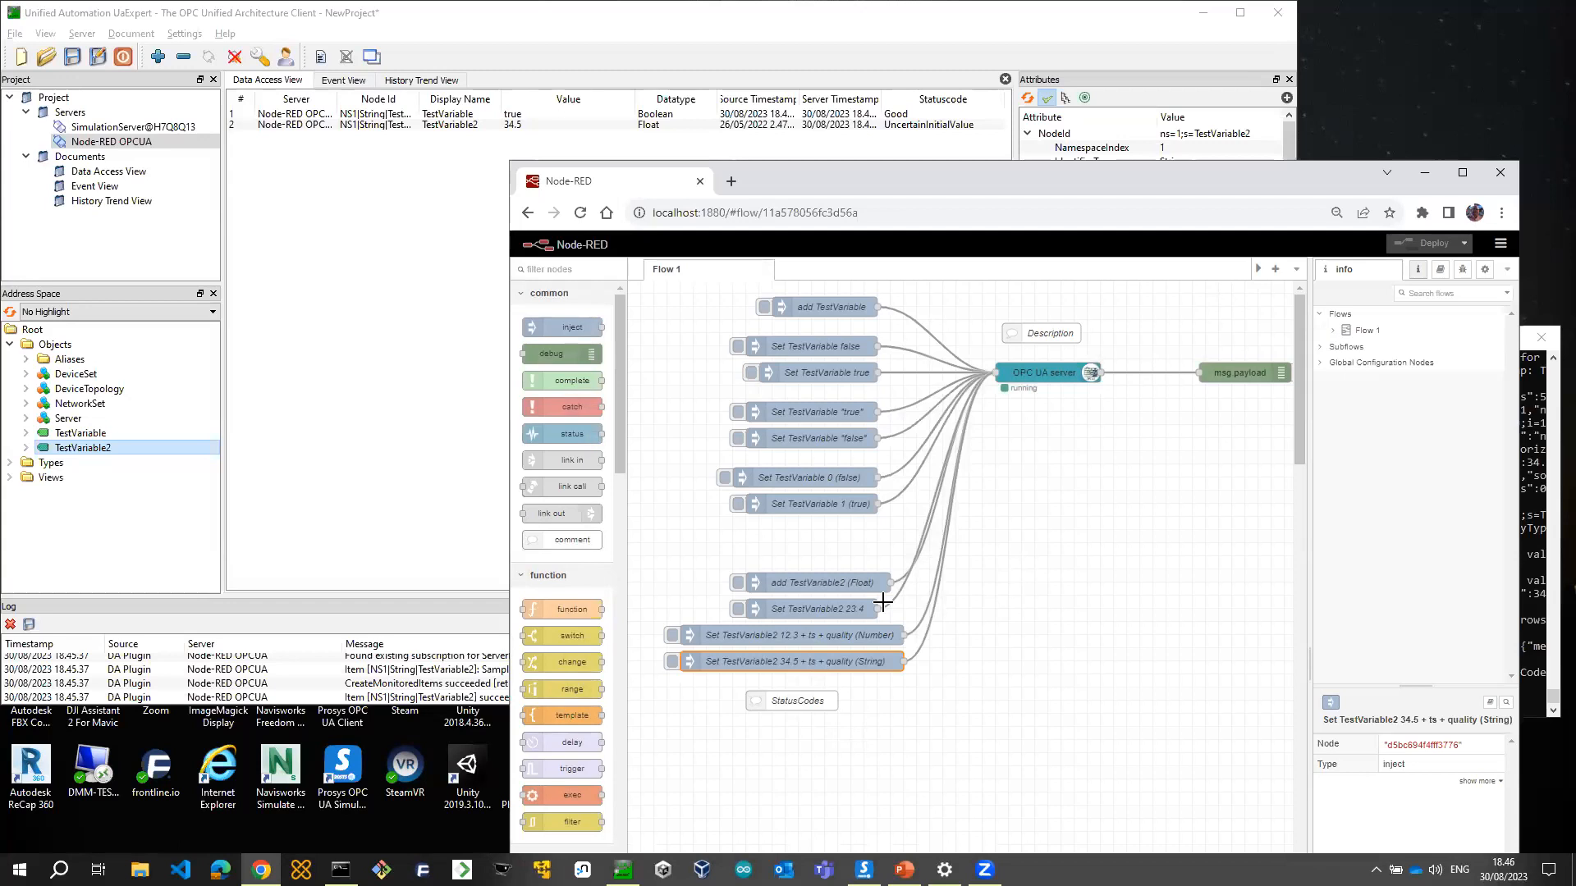
# Read the full text of the StatusCodes comment node, widening its edit pane, and leave it without changes
pyautogui.doubleClick(797, 702)
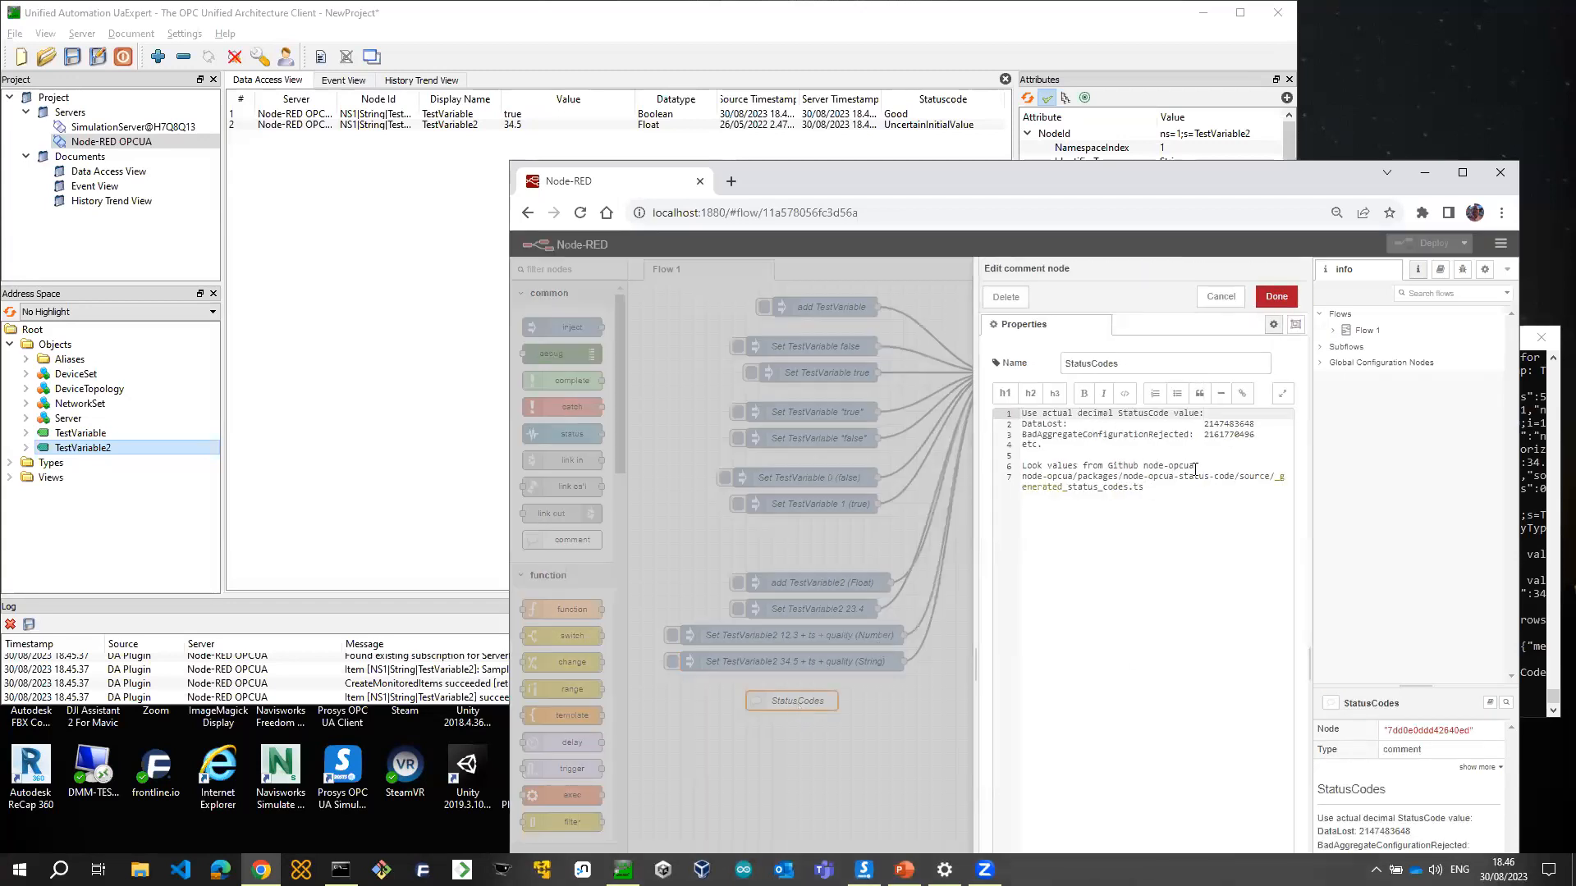
pyautogui.moveTo(979, 572); pyautogui.dragTo(800, 572)
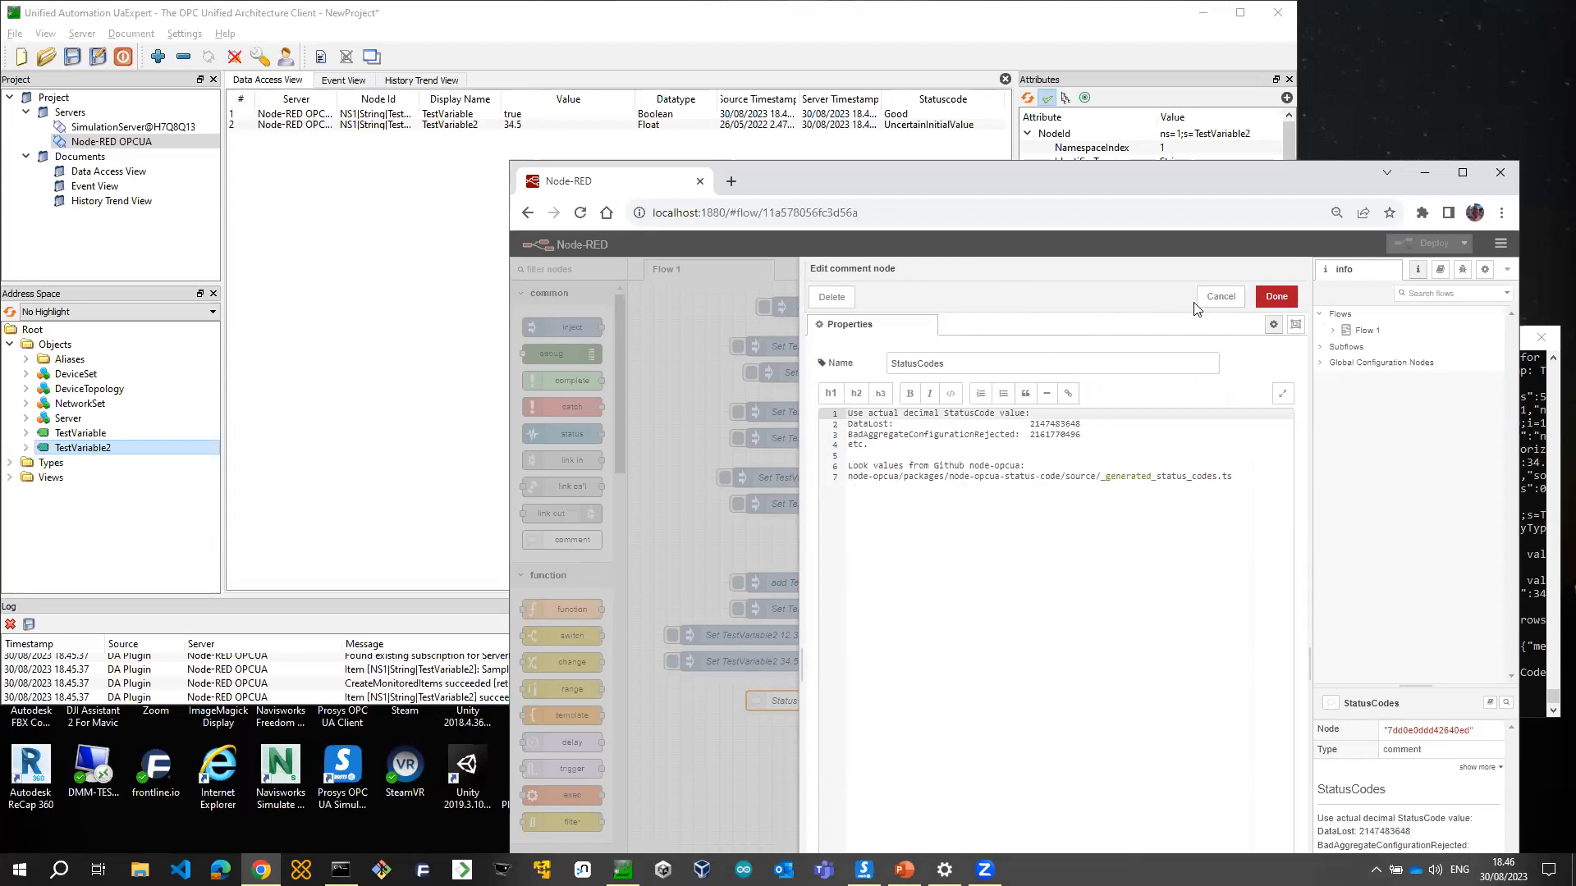
pyautogui.click(1220, 297)
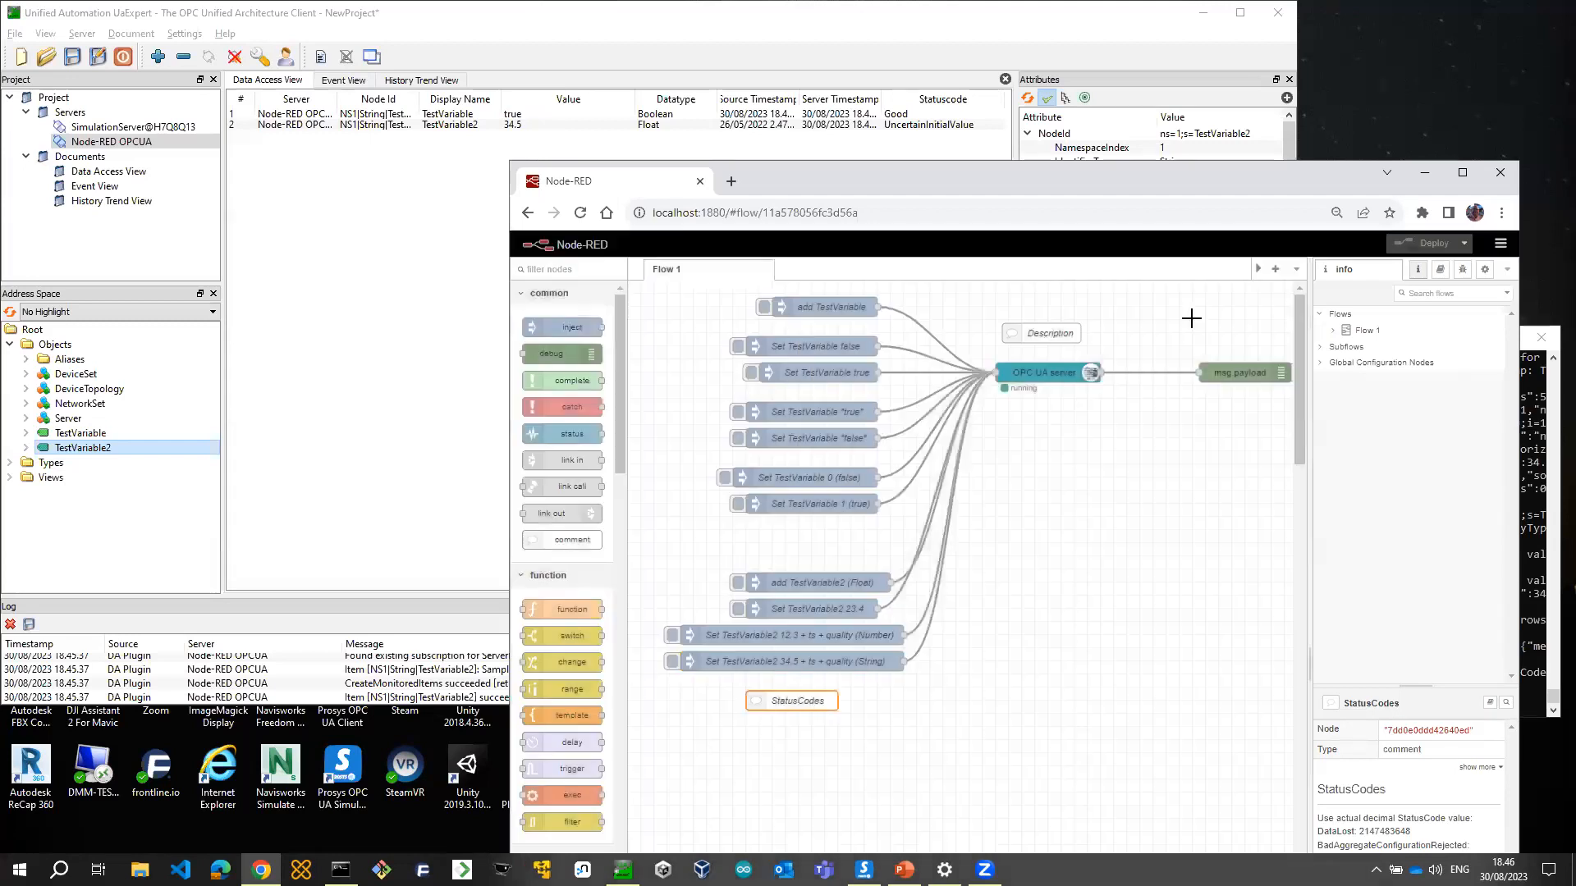
# Stop Node-RED in the command prompt and list the flow files with dir NR*.json
pyautogui.click(1531, 504)
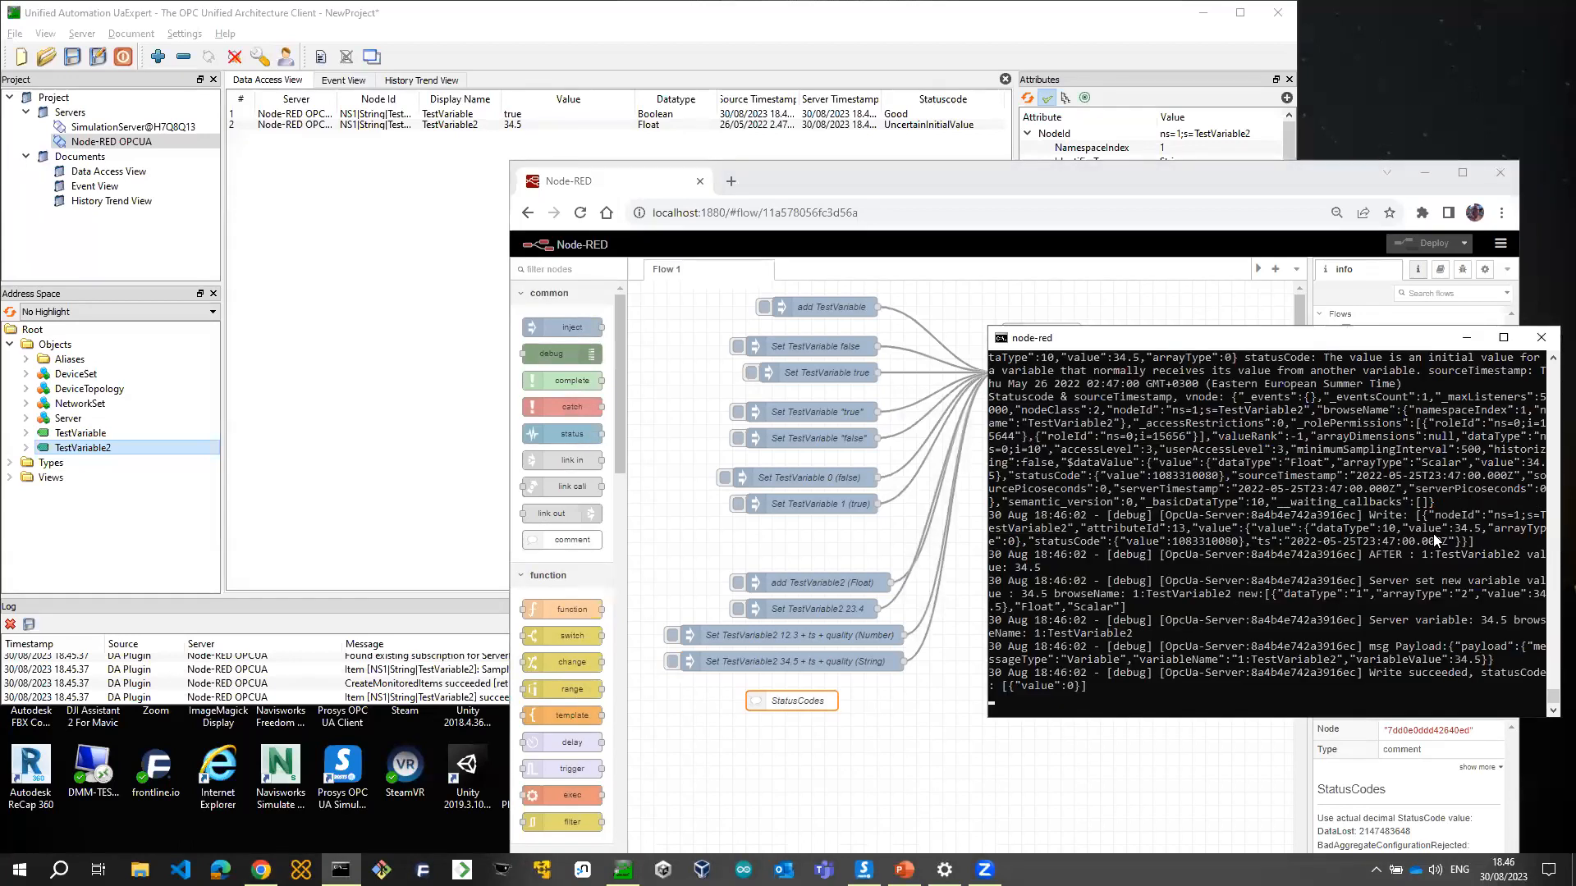
pyautogui.hotkey('ctrl', 'c')
pyautogui.press('Up')
pyautogui.press('Up')
pyautogui.press('Return')
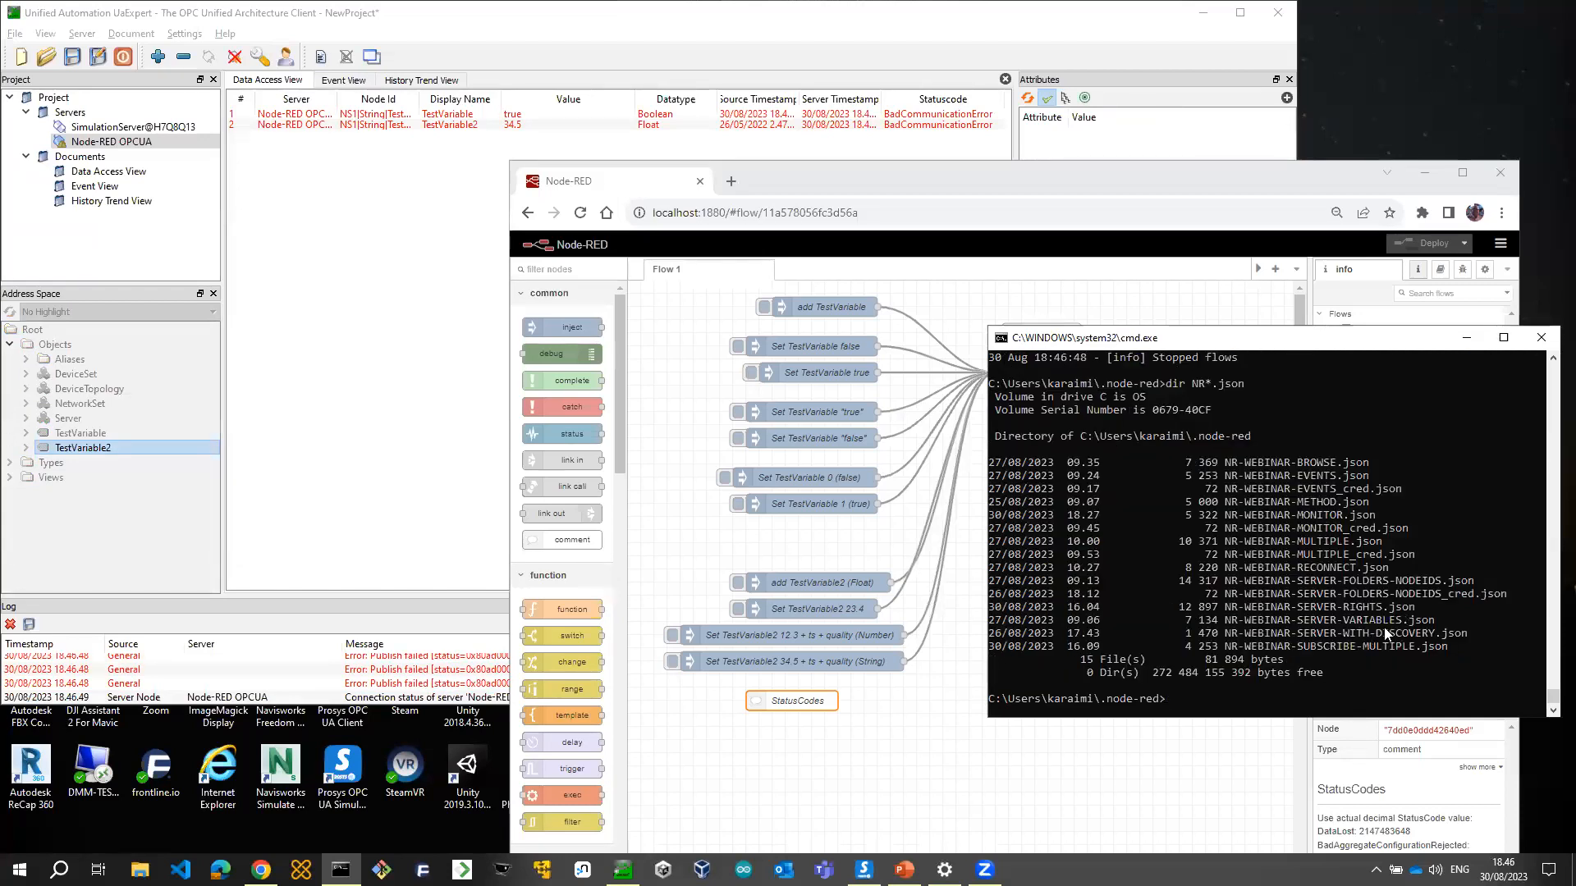
# Close UaExpert without saving the current project
pyautogui.click(411, 387)
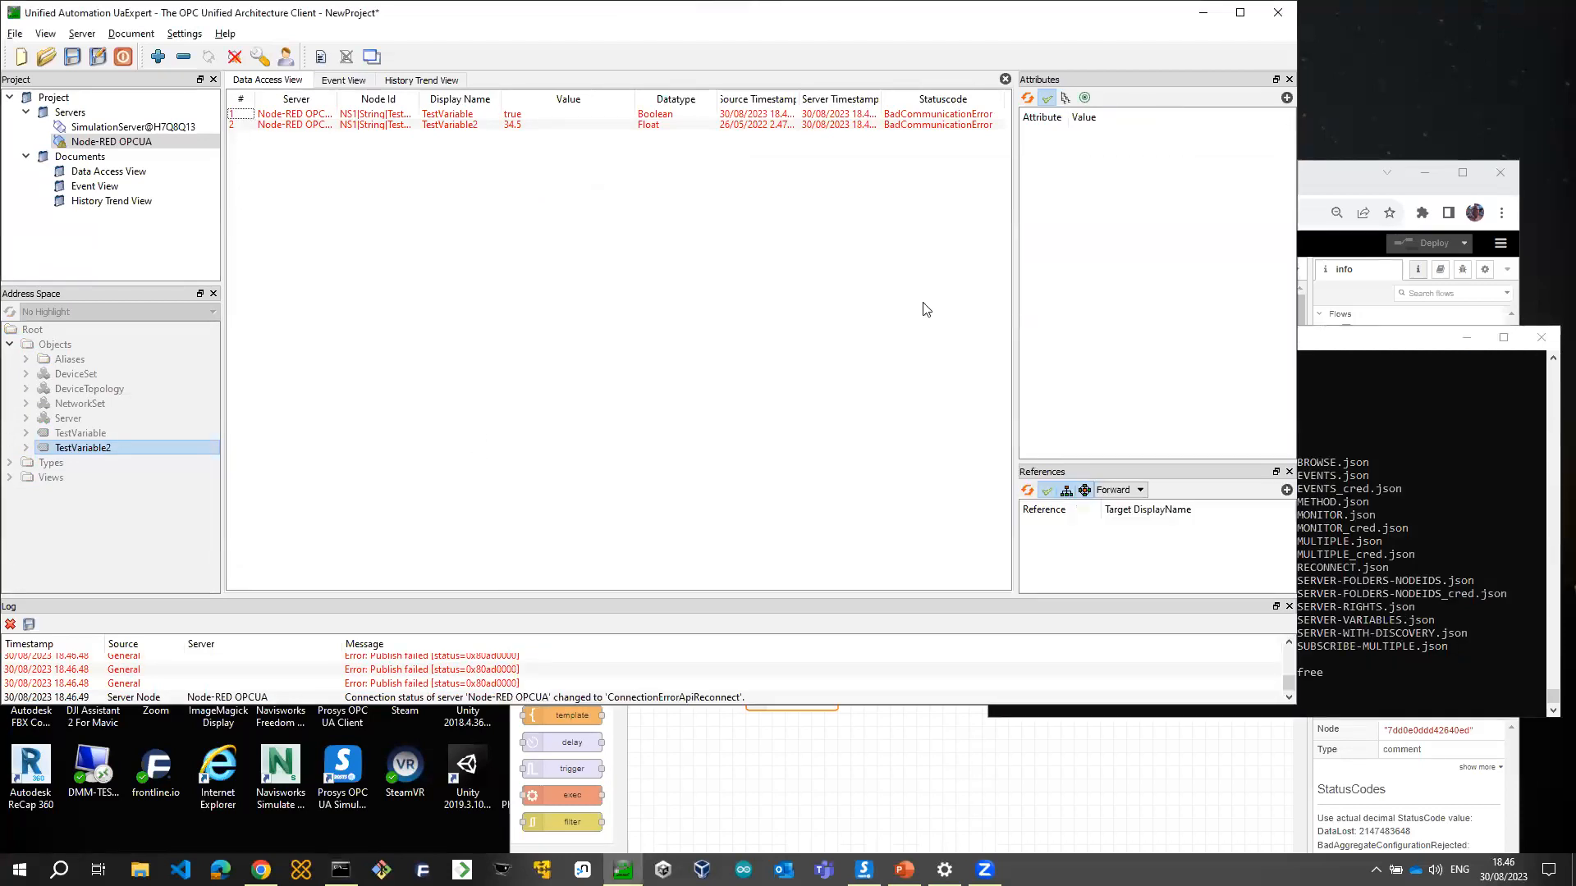
pyautogui.click(1278, 13)
pyautogui.click(657, 381)
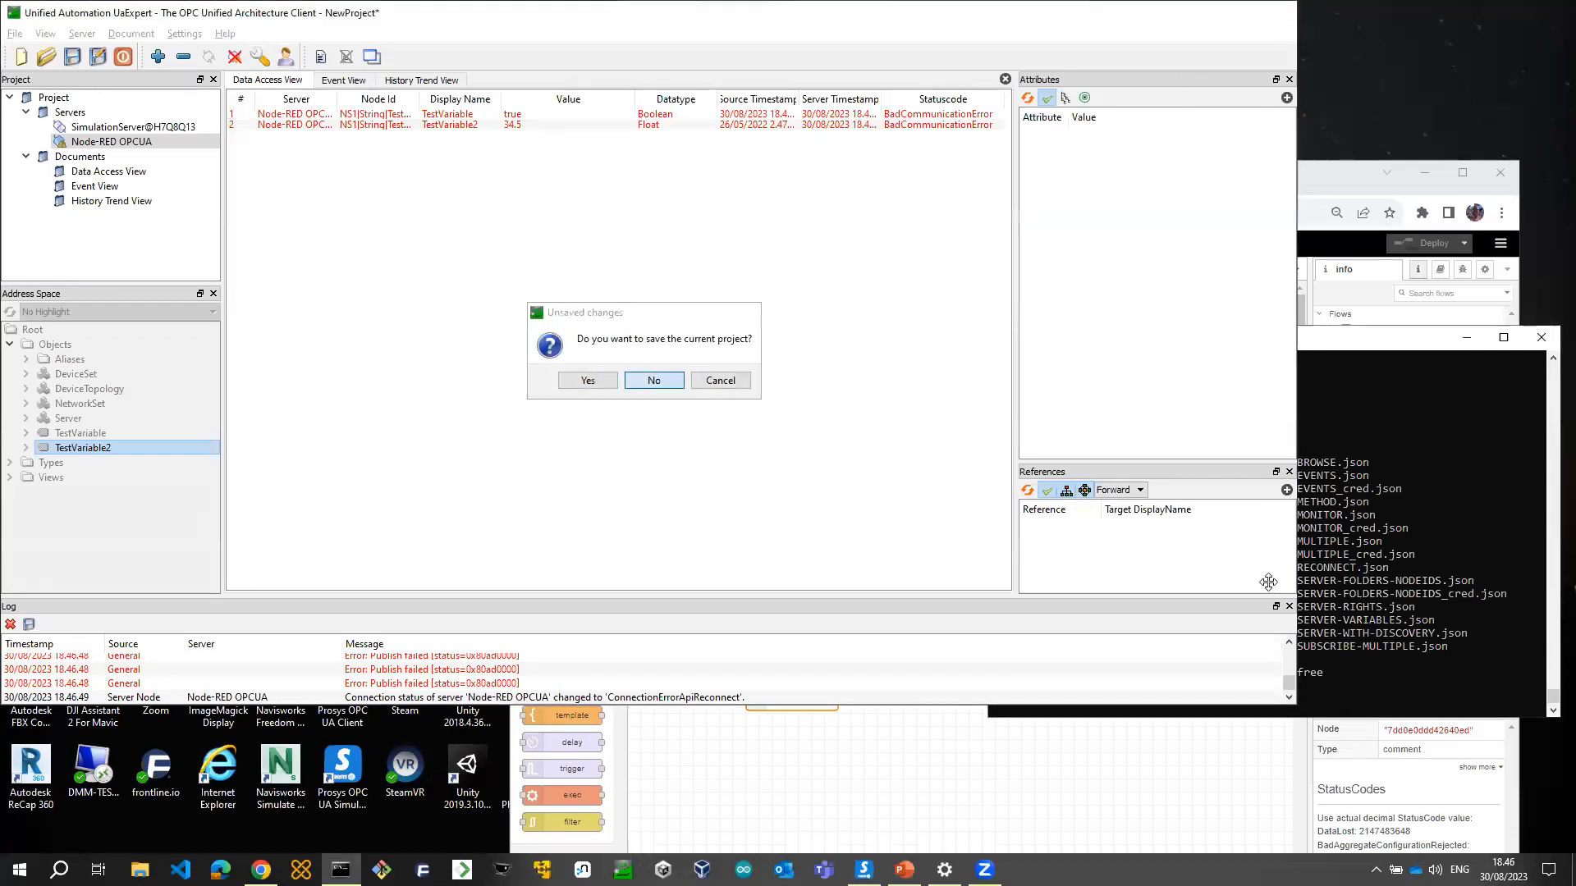
# Start Node-RED from the command prompt with the flow file NR-WEBINAR-SUBSCRIBE-MULTIPLE.json
pyautogui.rightClick(1344, 568)
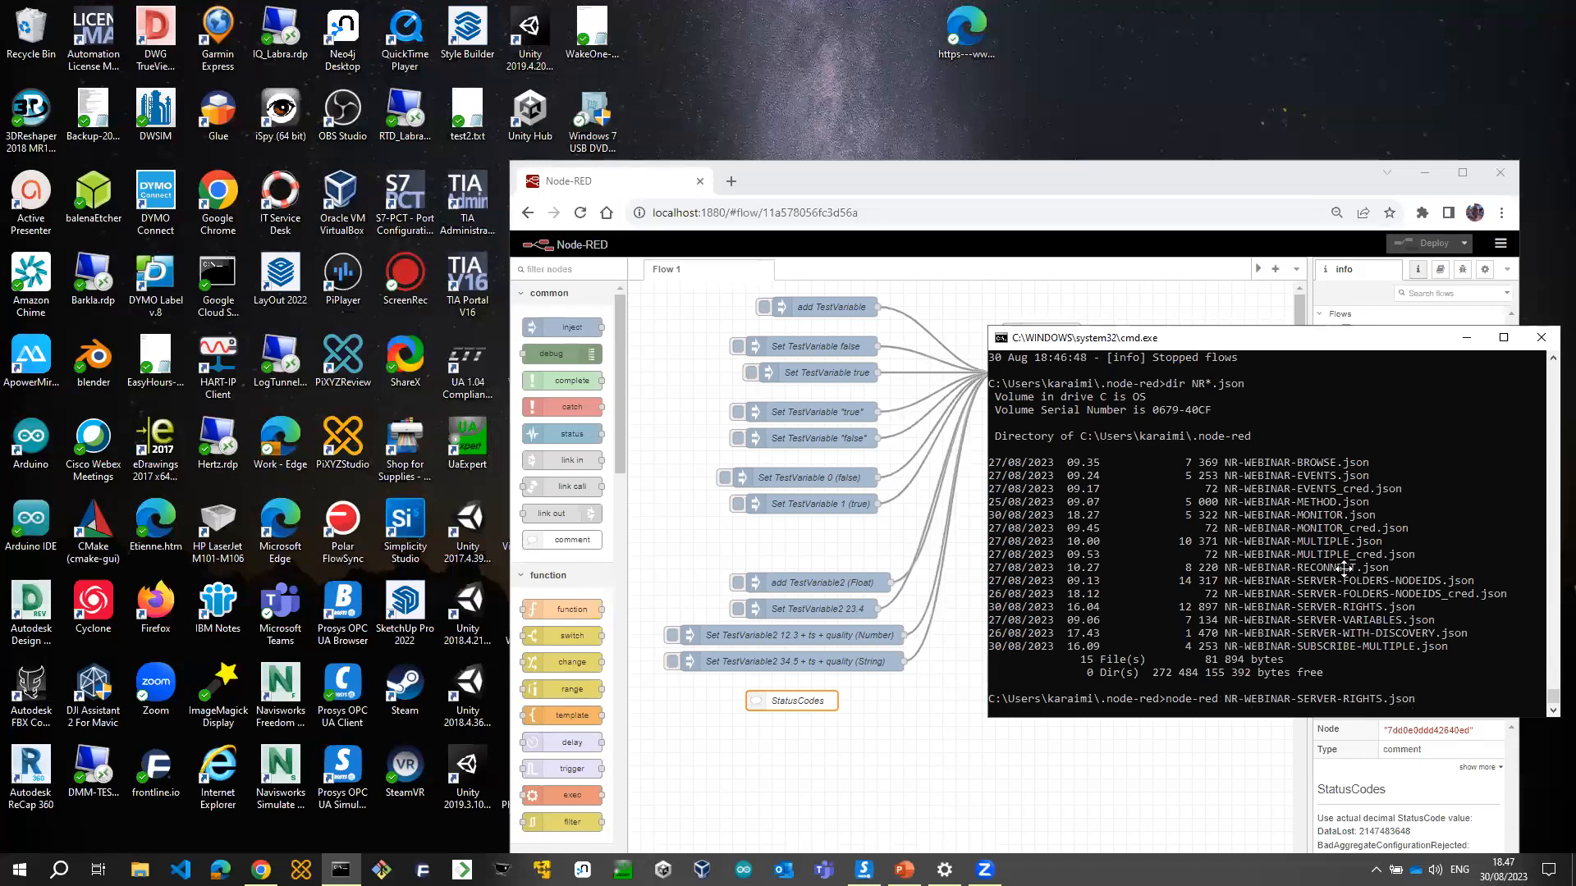
pyautogui.press('BackSpace')
pyautogui.press('BackSpace')
pyautogui.press('BackSpace')
pyautogui.press('BackSpace')
pyautogui.press('BackSpace')
pyautogui.press('BackSpace')
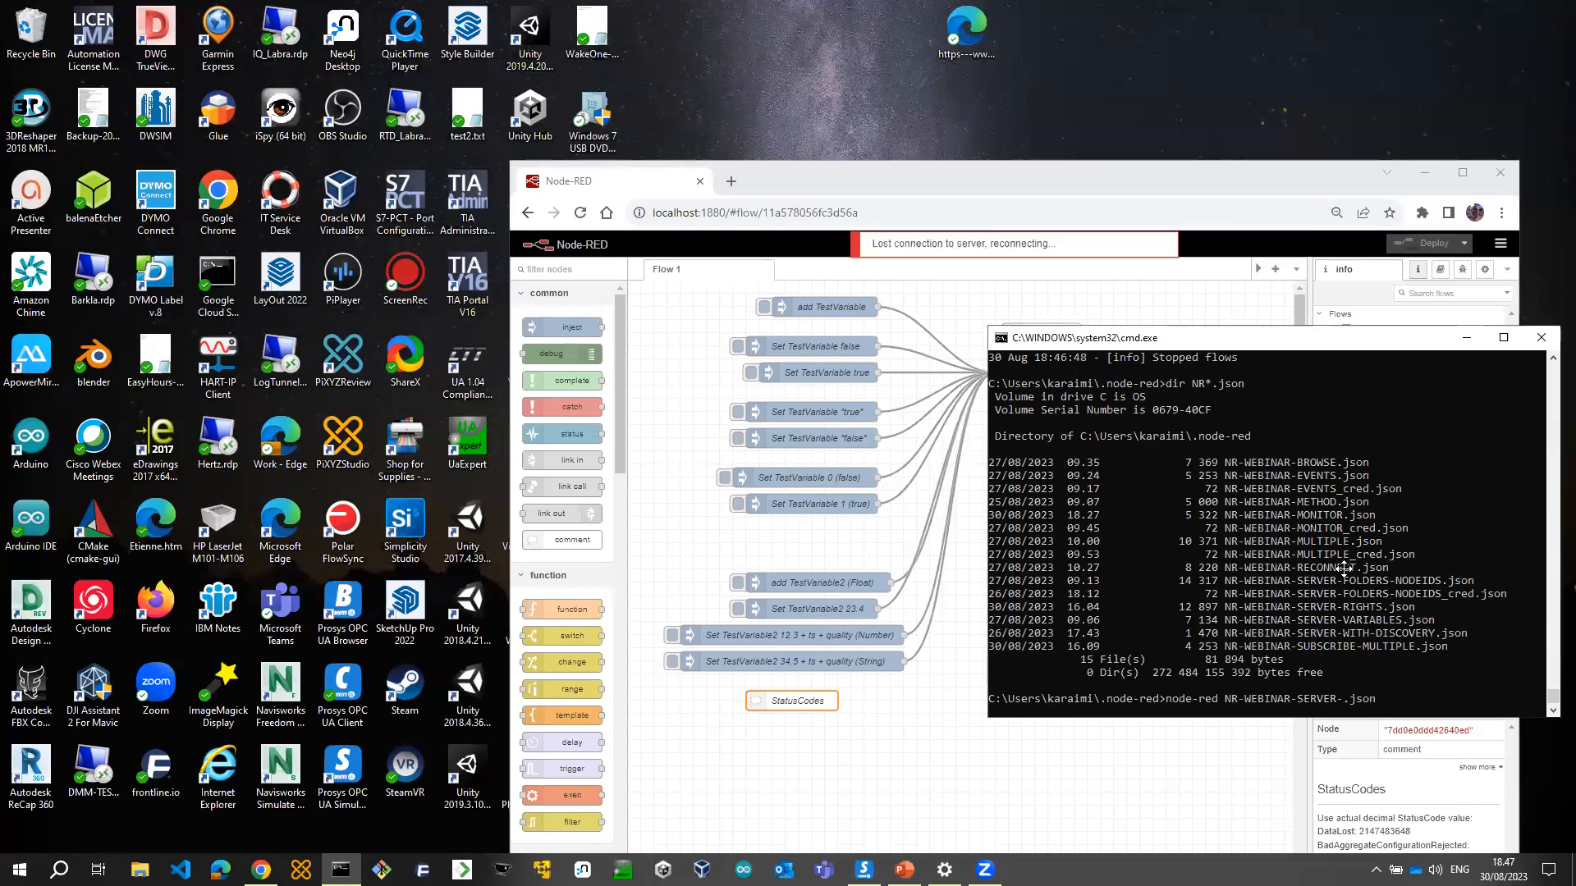
pyautogui.press('BackSpace')
pyautogui.press('BackSpace')
pyautogui.press('BackSpace')
pyautogui.press('BackSpace')
pyautogui.press('BackSpace')
pyautogui.press('BackSpace')
pyautogui.write('U')
pyautogui.press('Return')
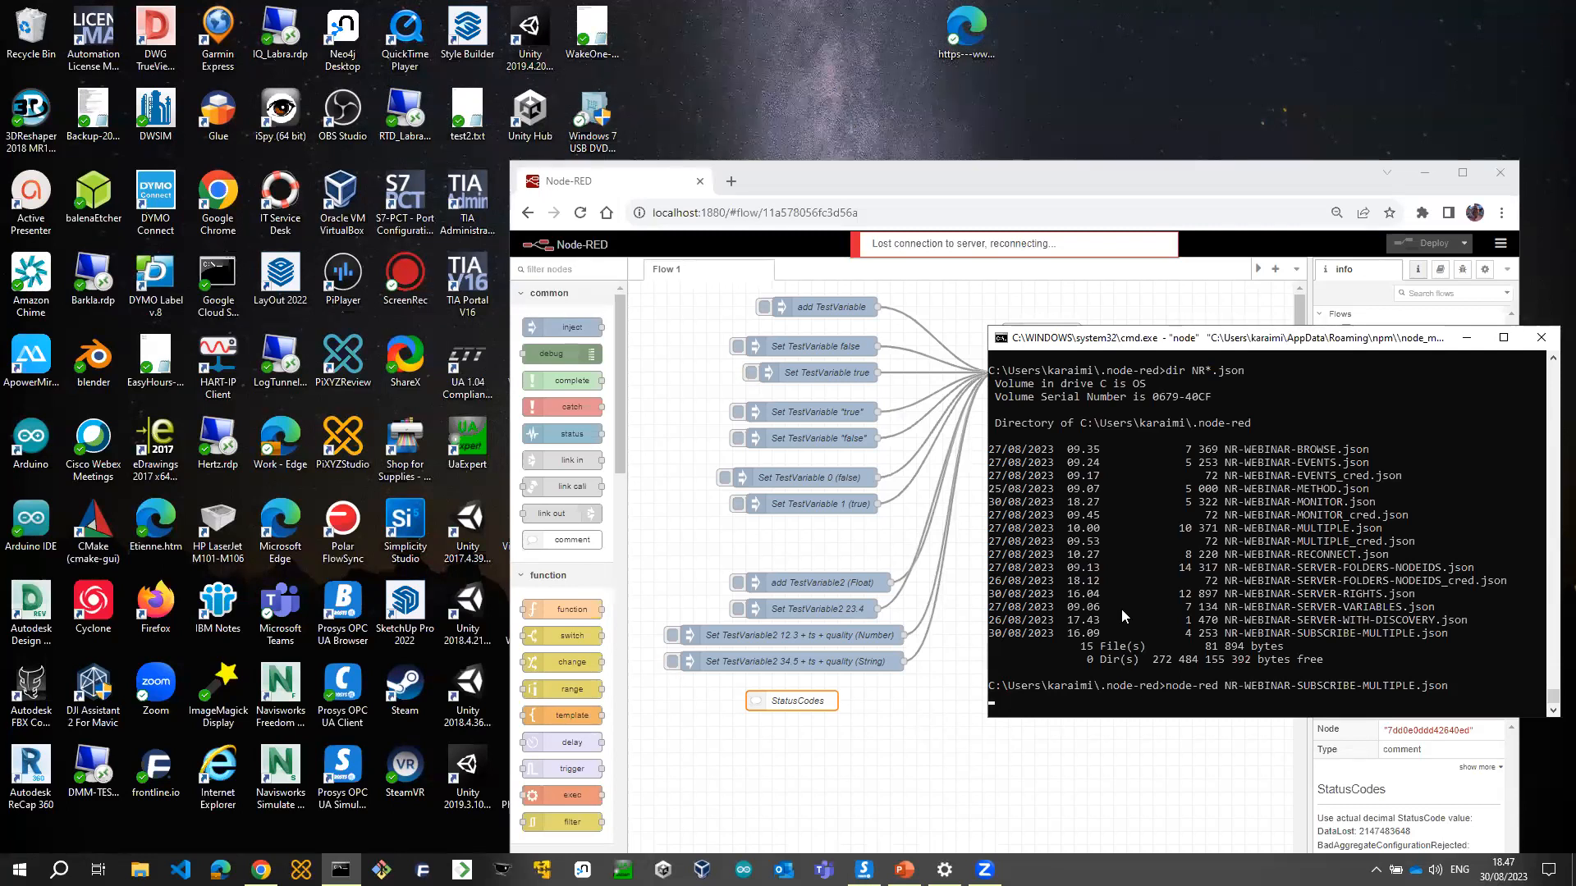
pyautogui.press('Return')
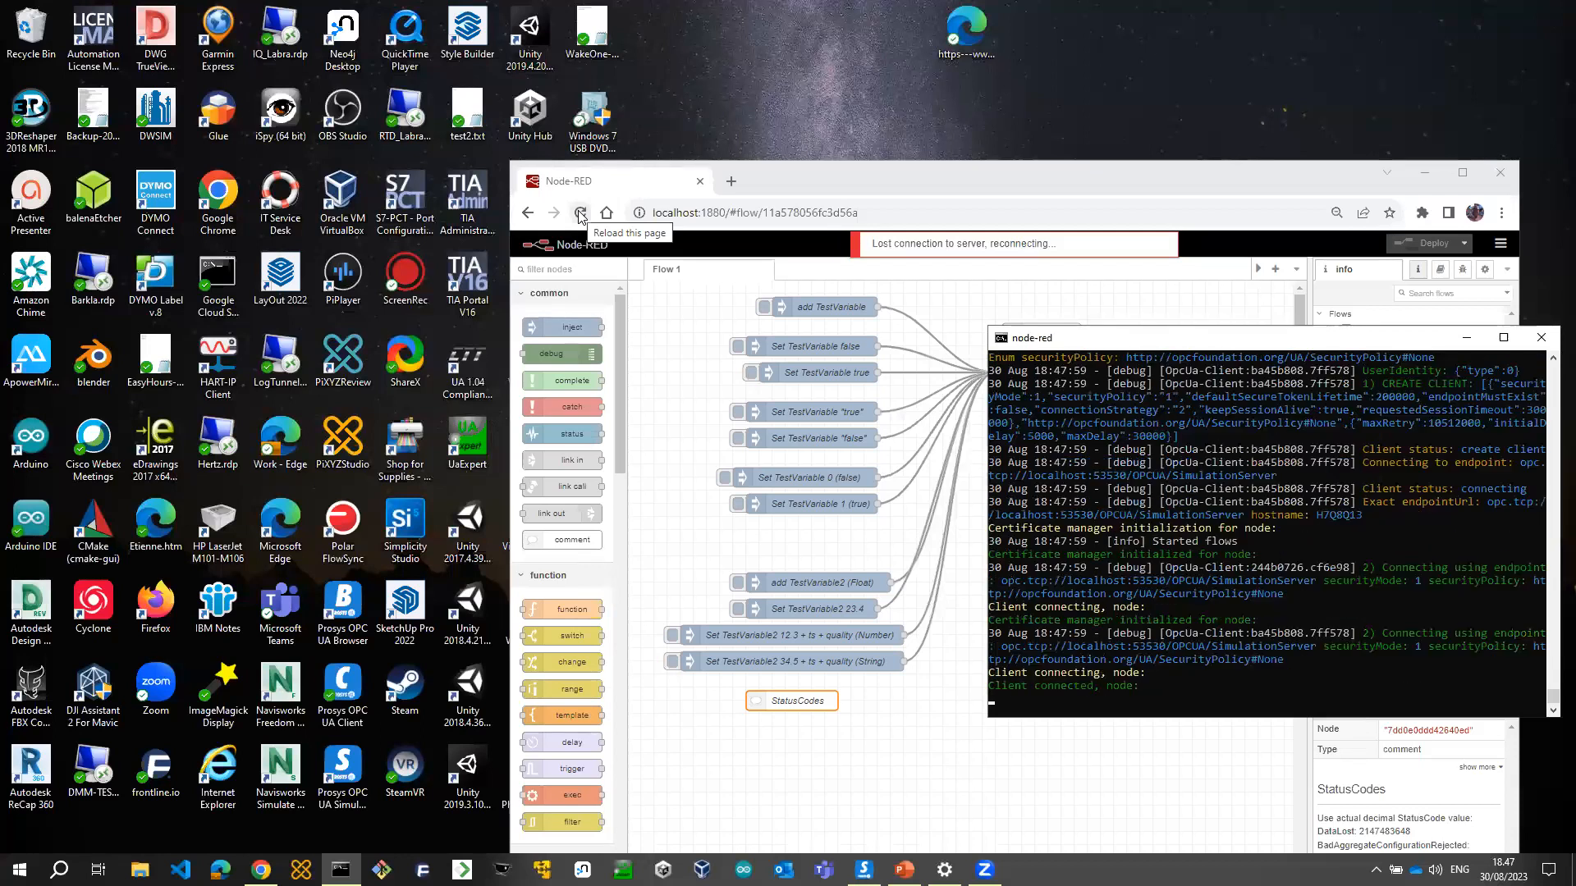
# Reload the Node-RED editor to load the Subscribe Multiple flow, then move and widen its window and show the debug messages
pyautogui.click(578, 214)
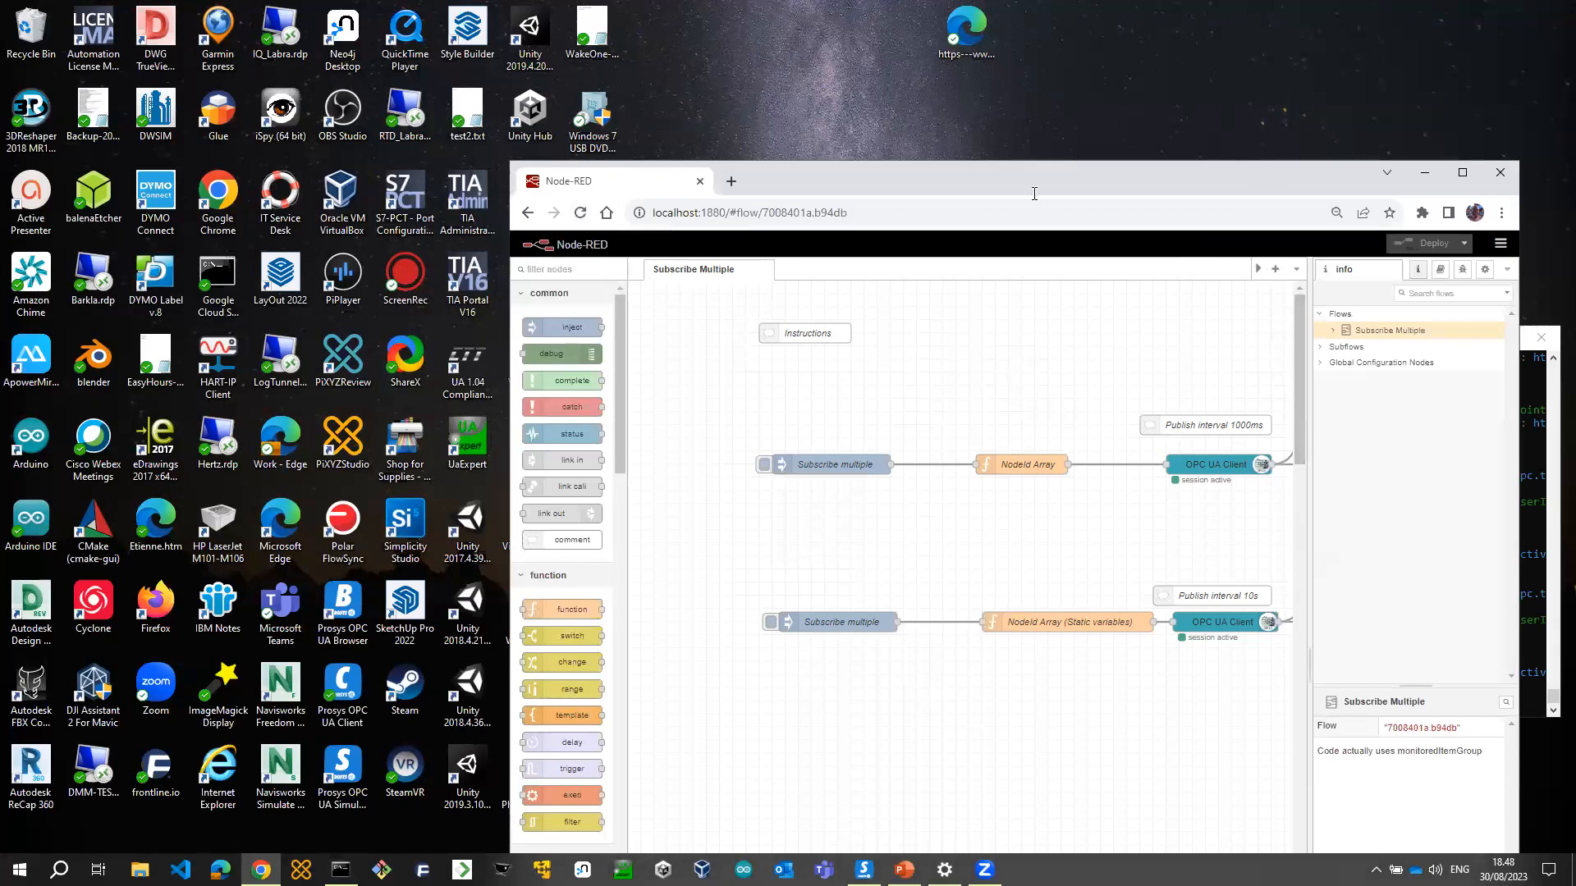
pyautogui.moveTo(1242, 176); pyautogui.dragTo(845, 93)
pyautogui.moveTo(1122, 297); pyautogui.dragTo(1492, 301)
pyautogui.click(1437, 188)
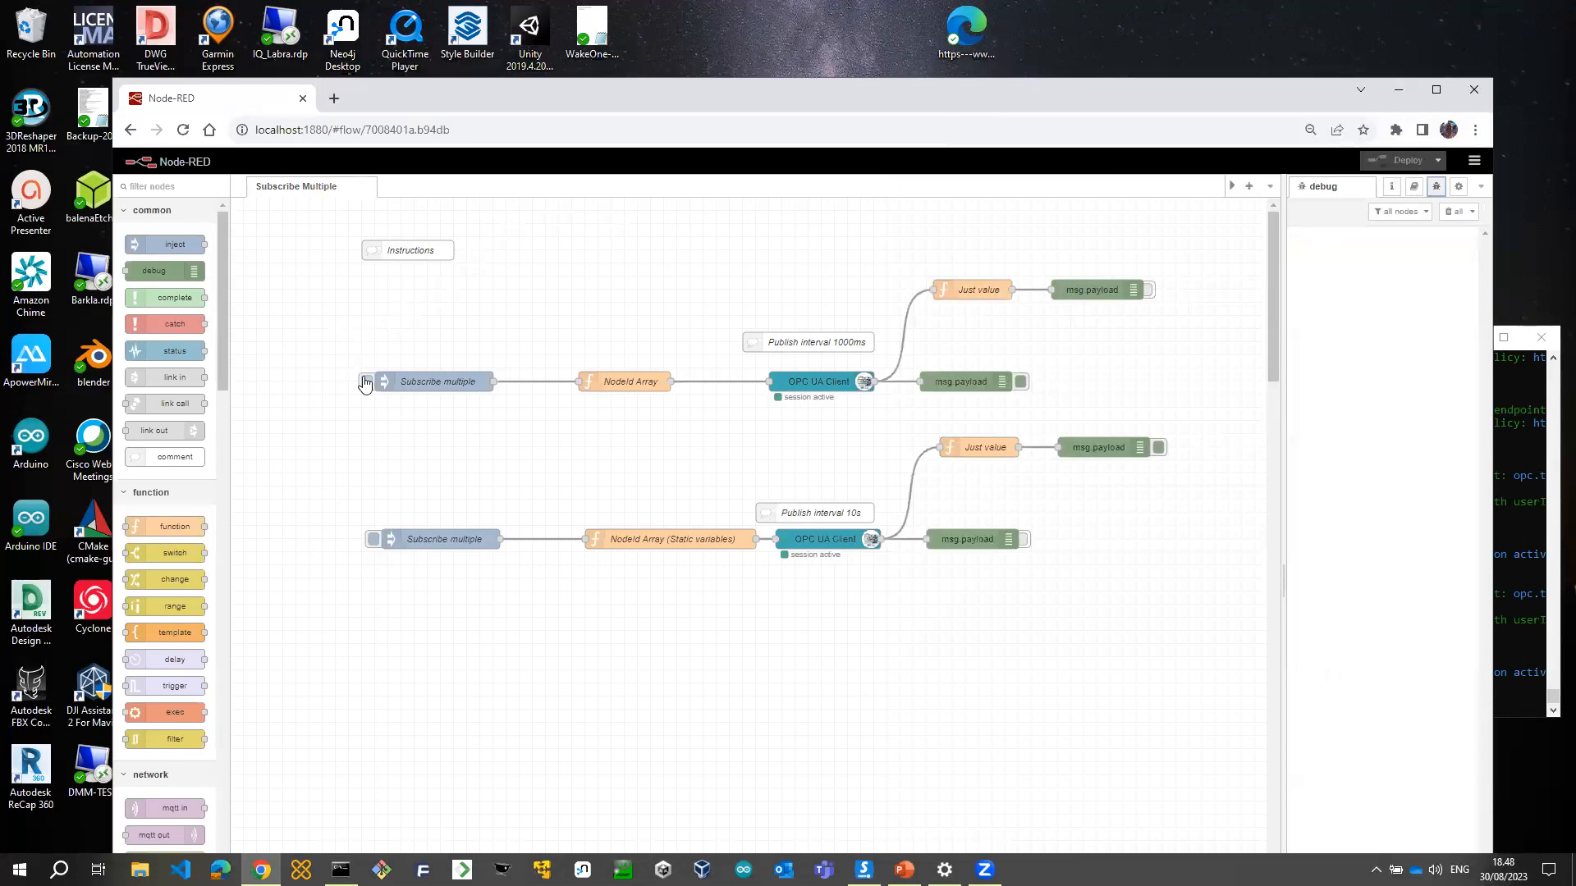
# Trigger Subscribe multiple for the 1000ms publish interval and review the NodeId Array and NodeId Array (Static variables) function code
pyautogui.click(365, 383)
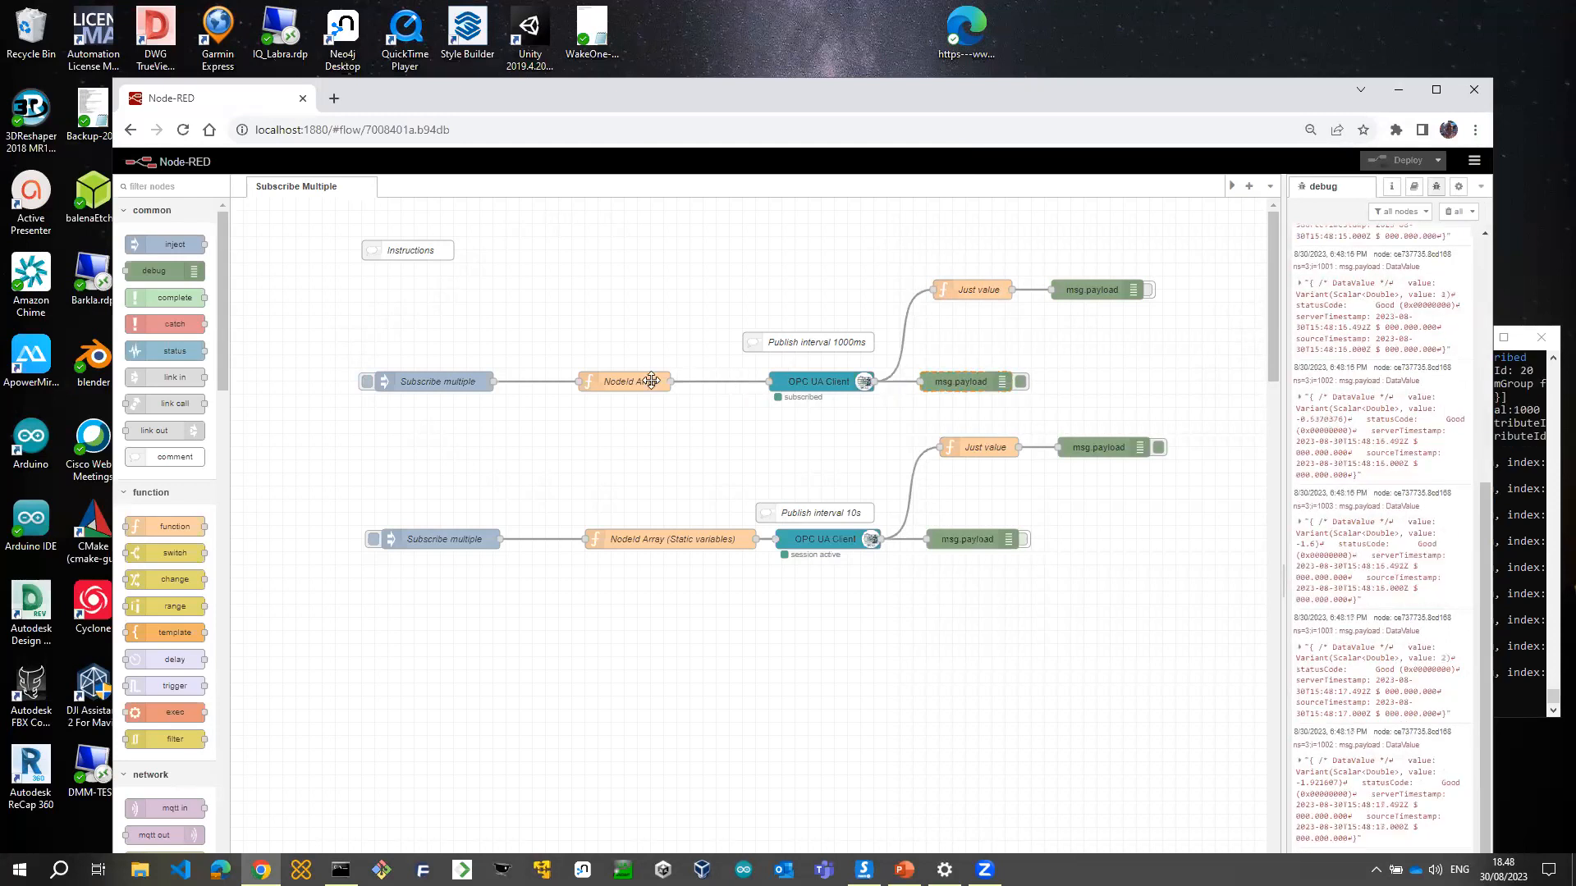
pyautogui.doubleClick(626, 382)
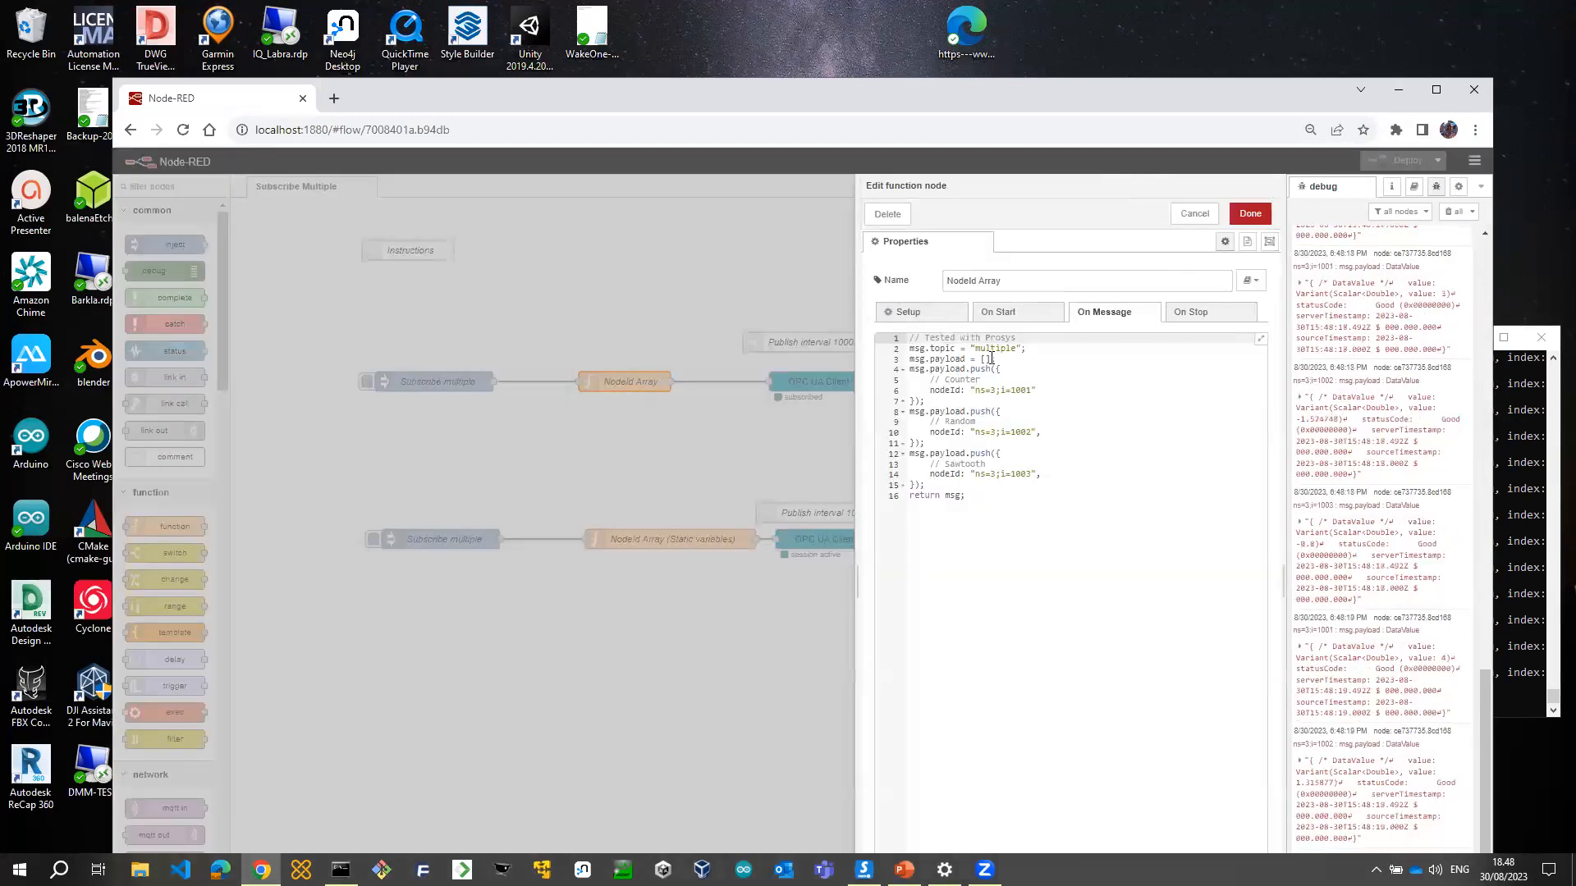
pyautogui.click(1195, 215)
pyautogui.doubleClick(652, 539)
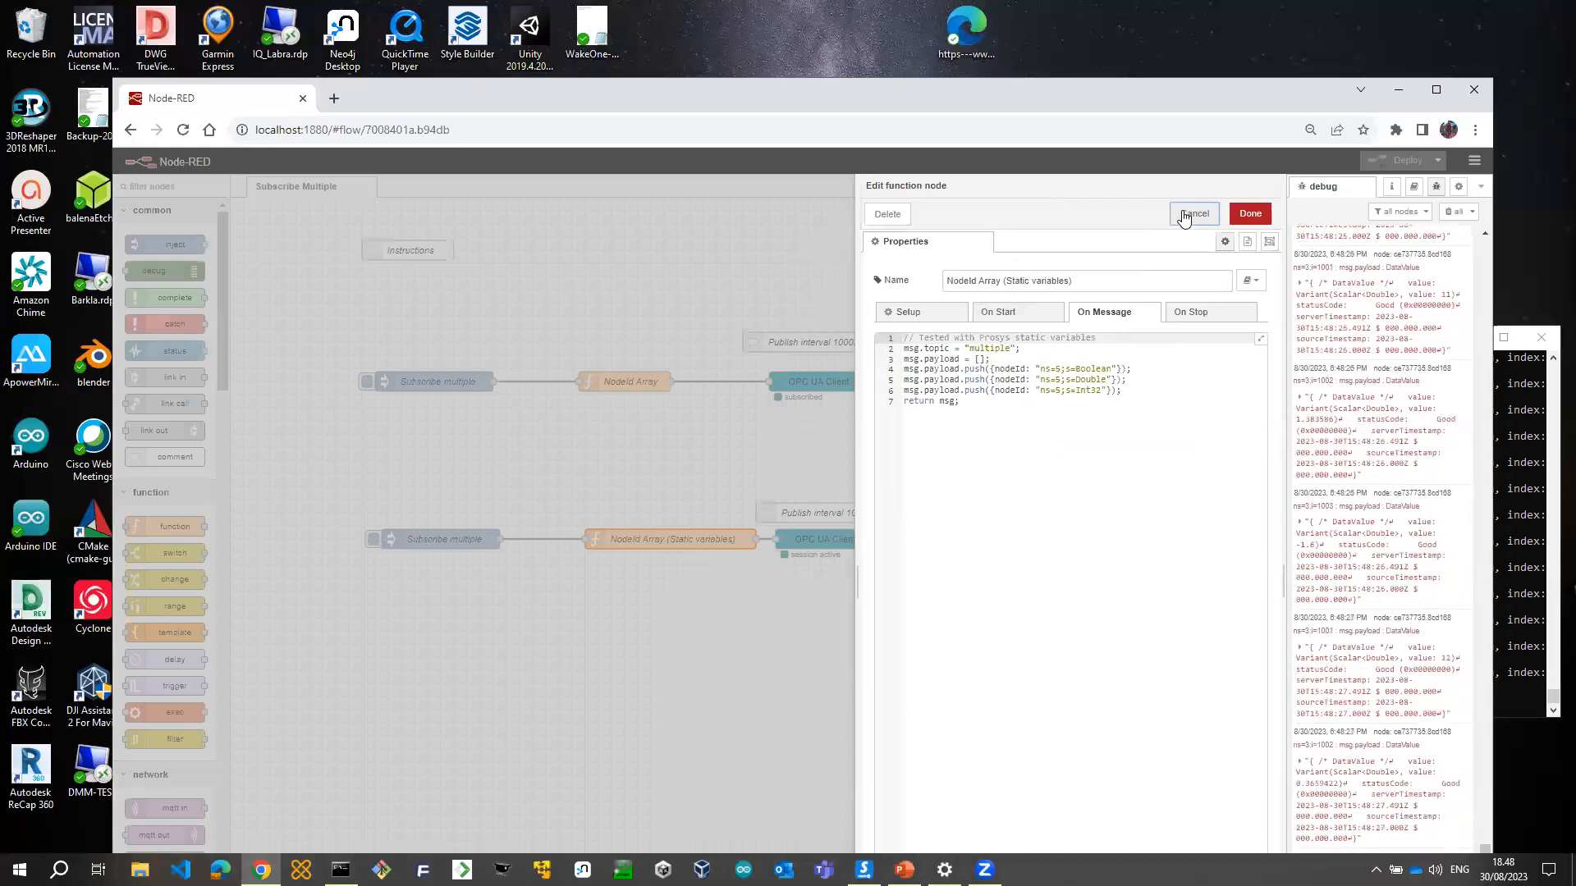
pyautogui.click(1195, 214)
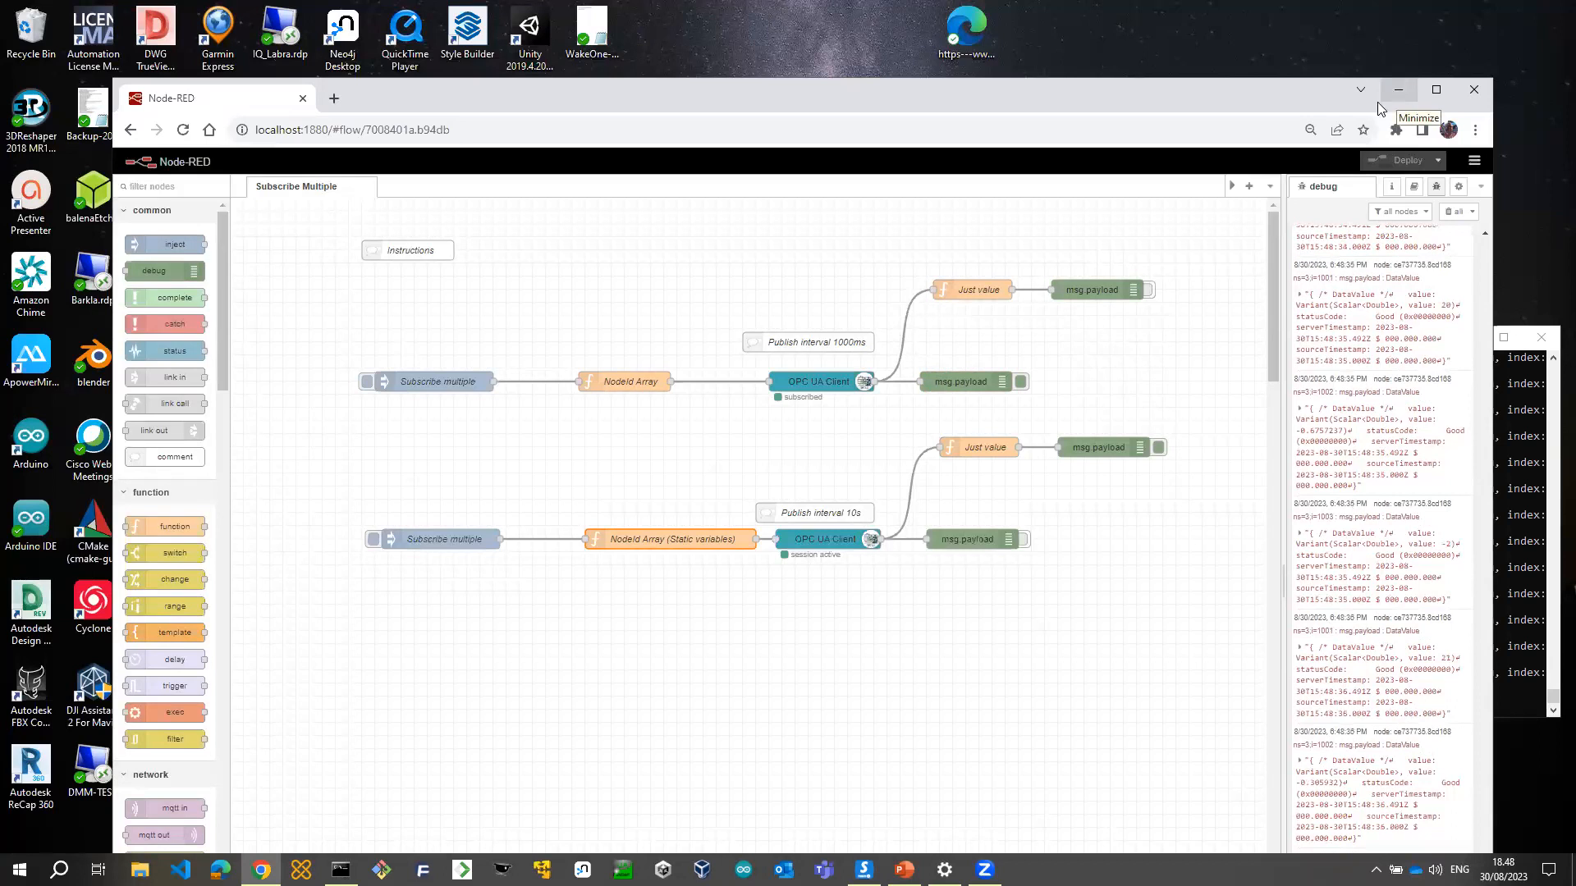
# Stop Node-RED in the command prompt and switch to the PowerPoint presentation
pyautogui.click(1533, 551)
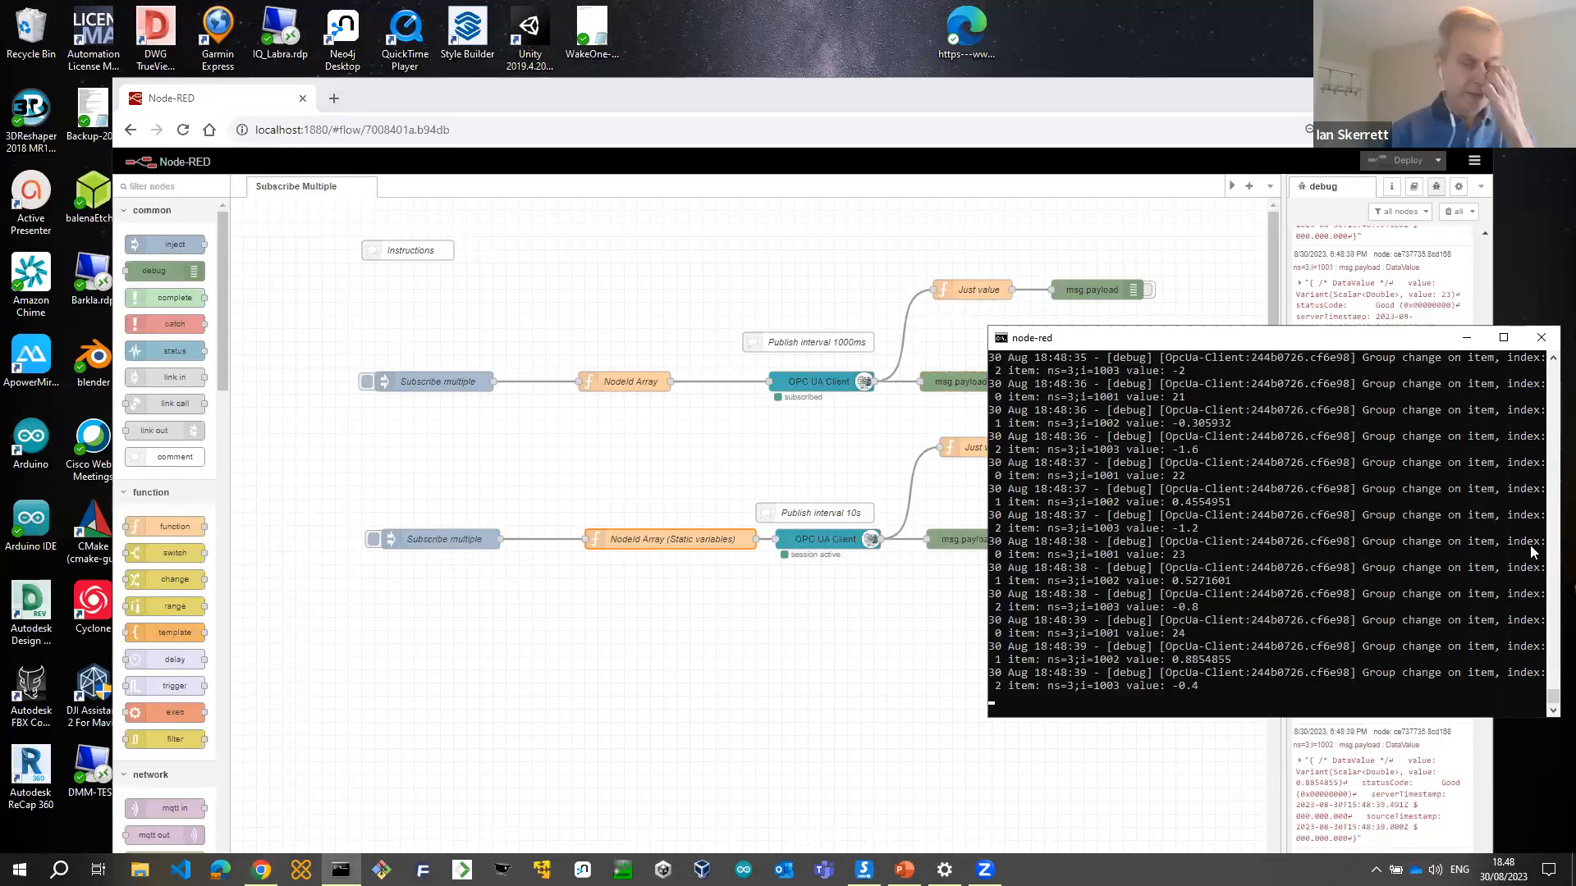
pyautogui.hotkey('ctrl', 'c')
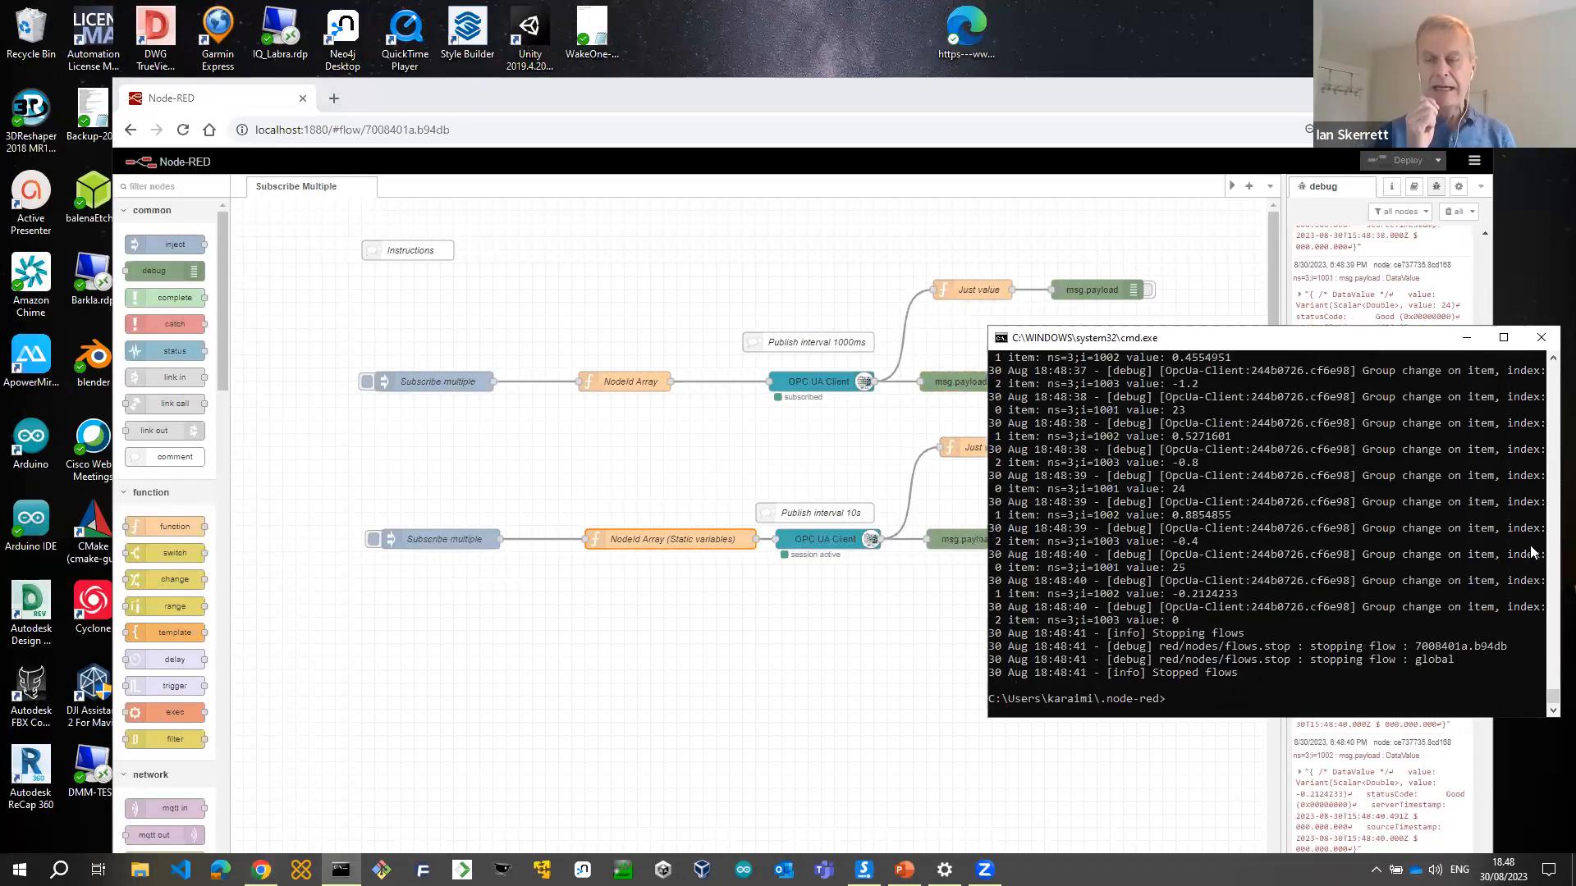
pyautogui.click(551, 78)
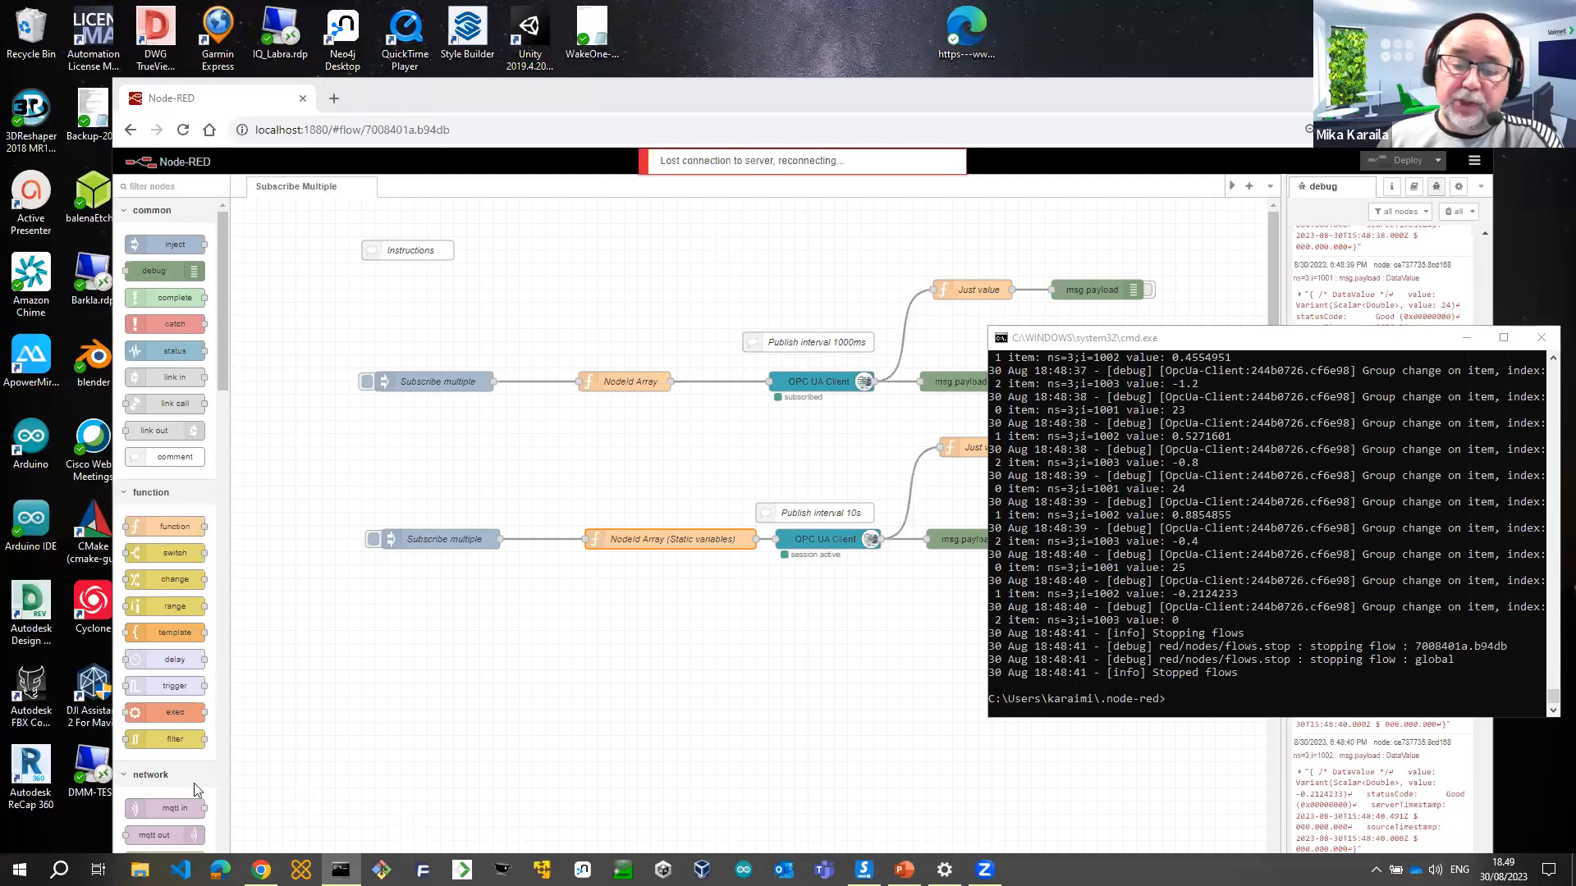
pyautogui.click(904, 869)
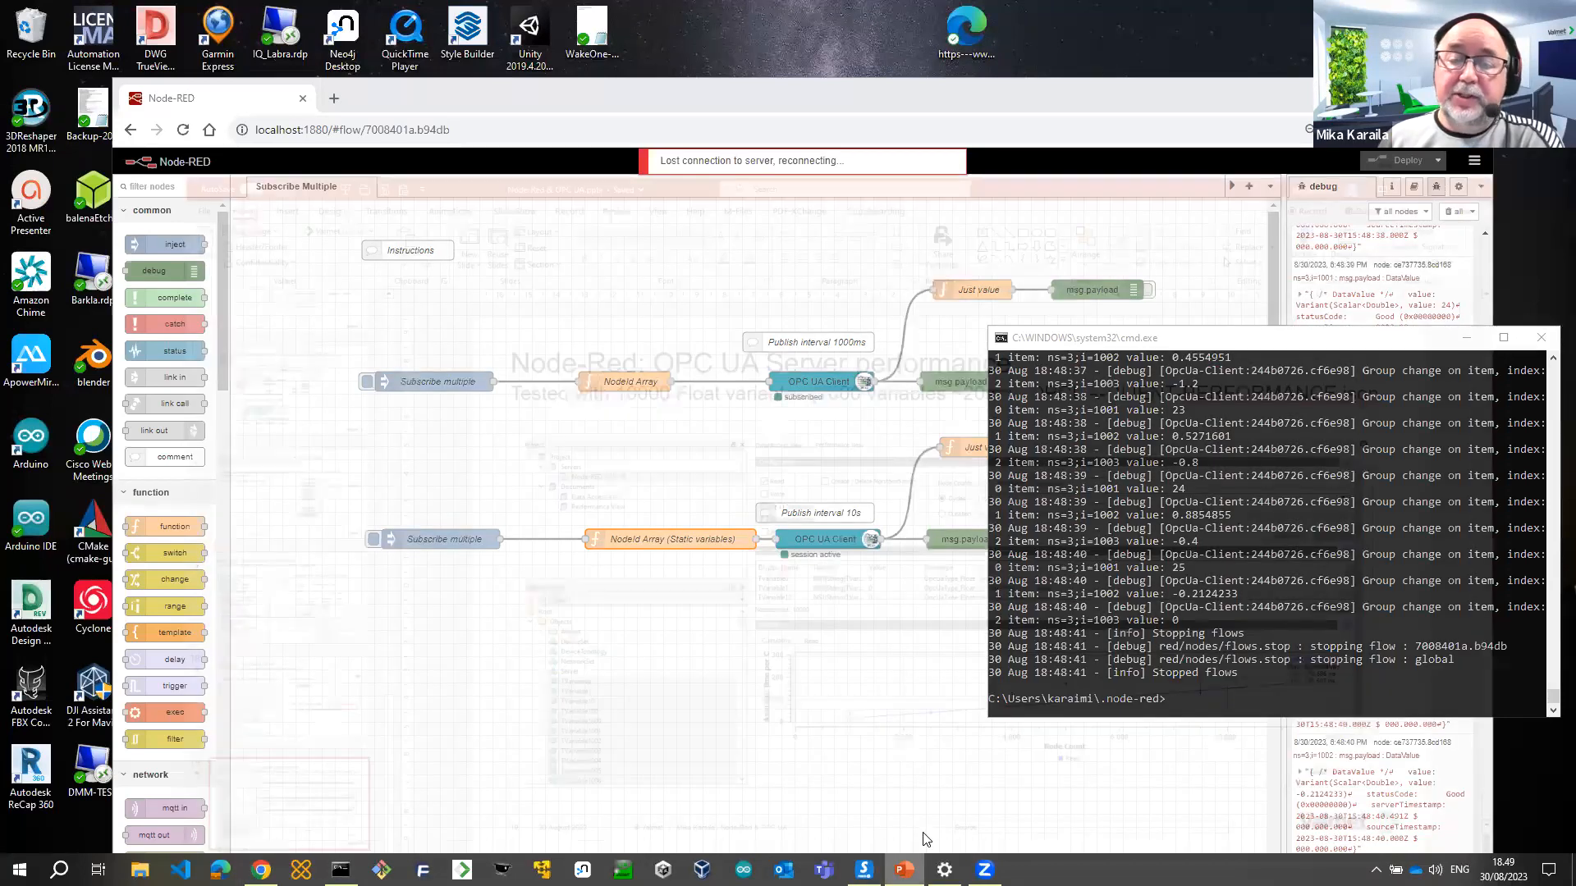